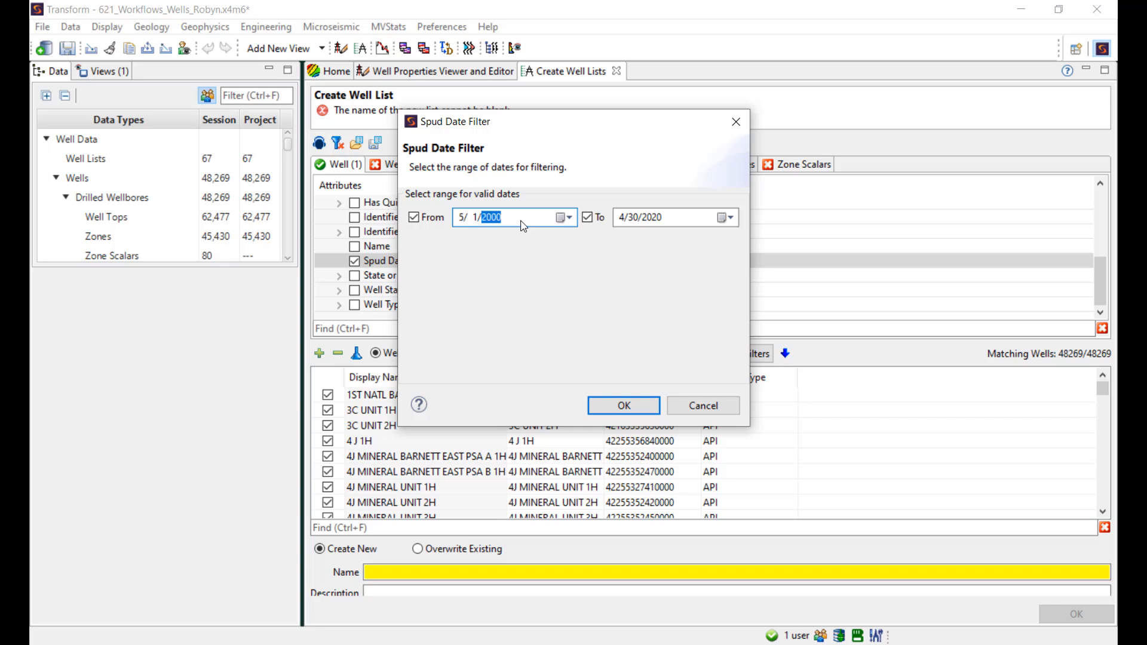
Apply the spud date filter of 5/1/2000 to 4/30/2020 and save the matching wells as a first-name-prefixed list ending in "_SpudAfter2000".
{"action": "left_click", "coordinate": [624, 405]}
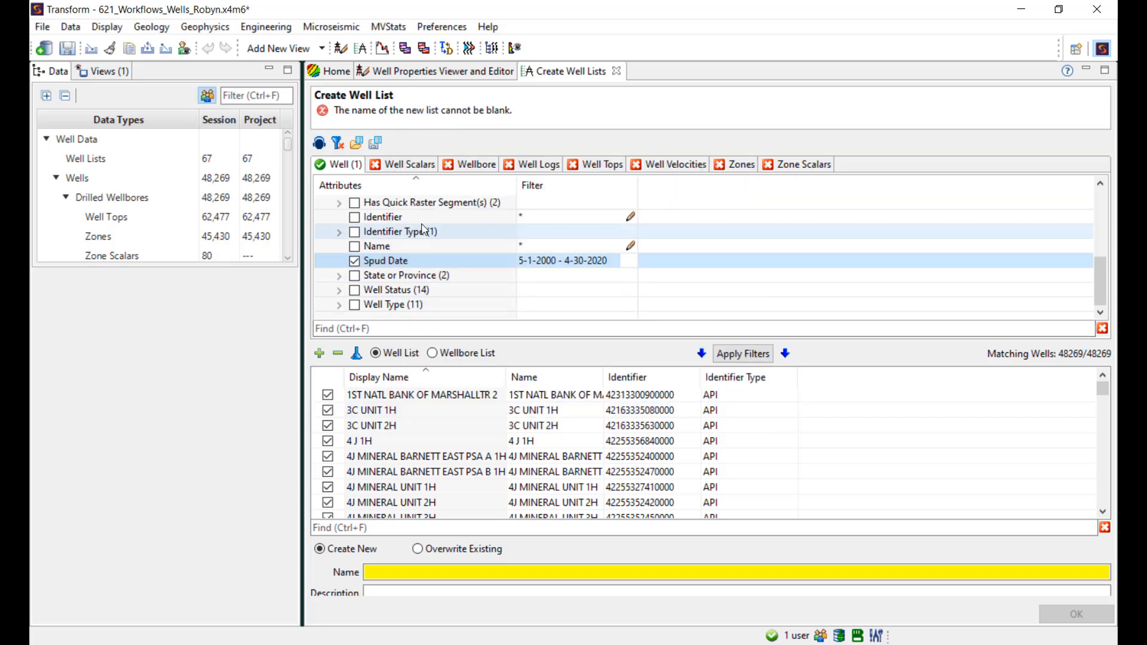
{"action": "left_click", "coordinate": [752, 355]}
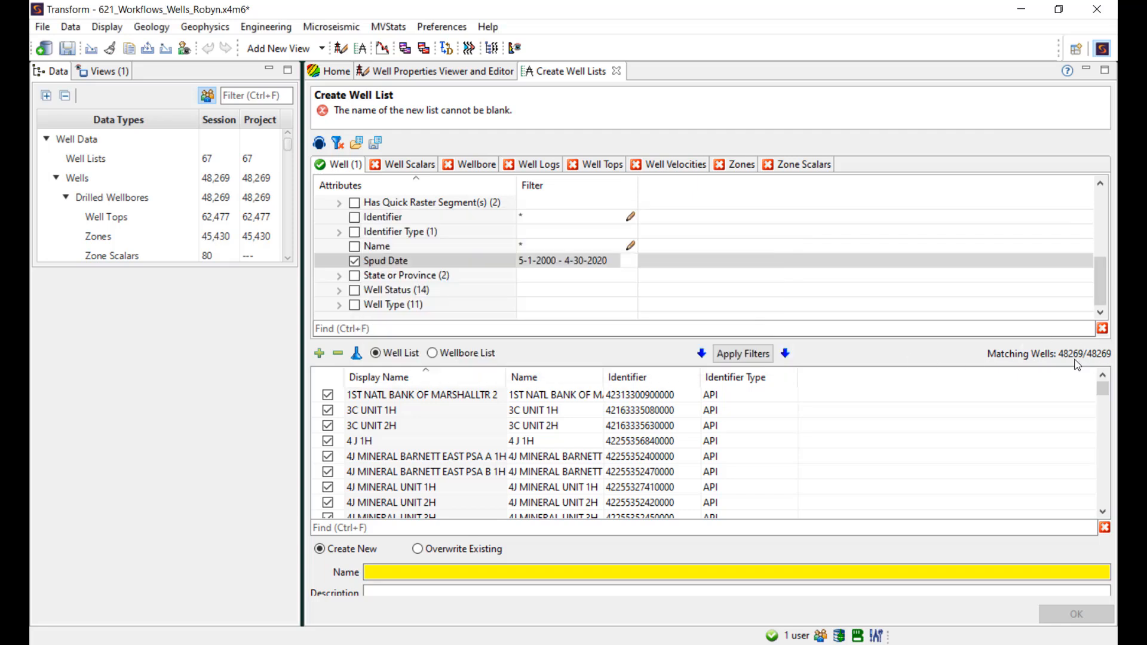
{"action": "left_click", "coordinate": [536, 571]}
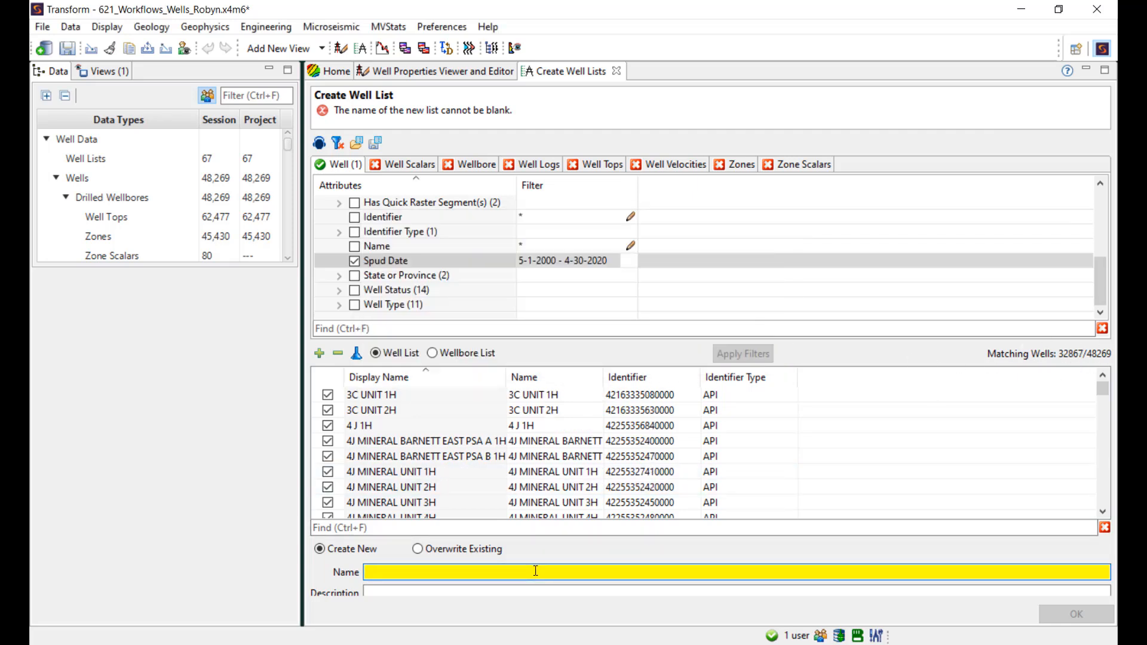
{"action": "type", "text": "SpudAfter2000"}
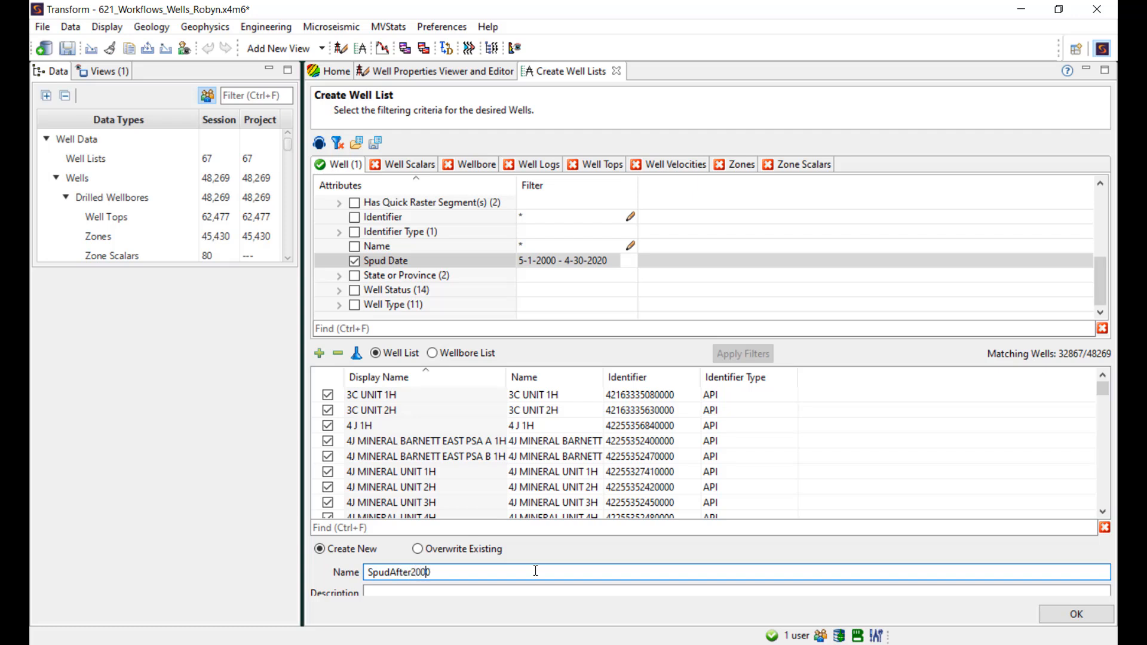
{"action": "type", "text": "Robyn_"}
{"action": "left_click", "coordinate": [1075, 614]}
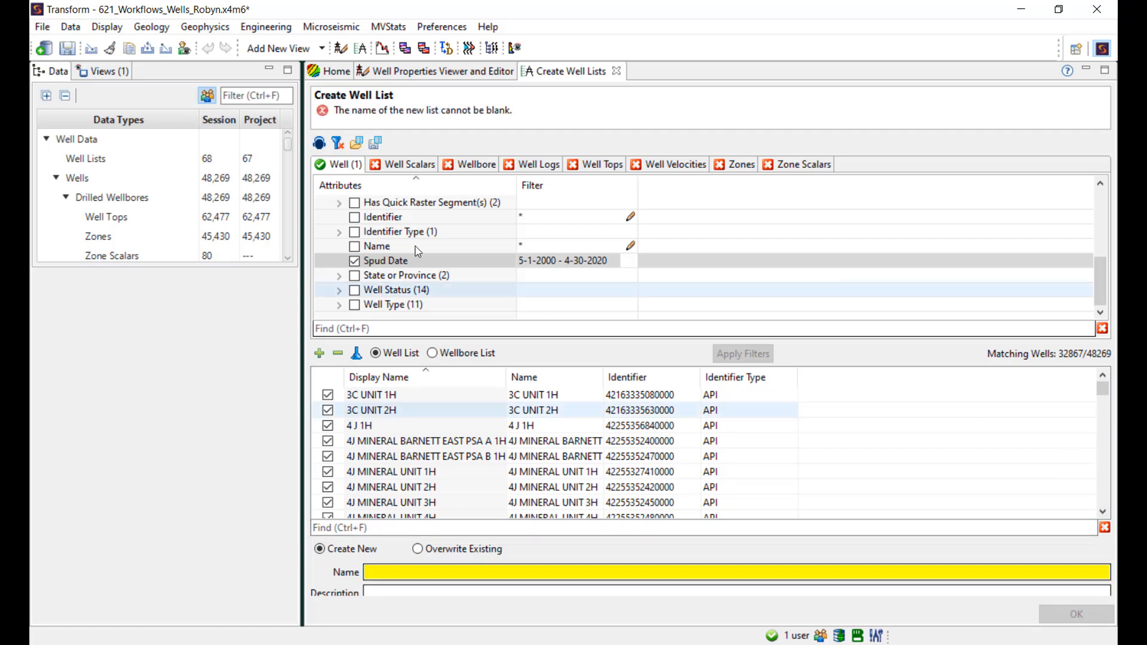
Clear the existing filters and apply a wellbore Max Inclination filter with a range of 80 to 115.7 dega.
{"action": "left_click", "coordinate": [339, 144]}
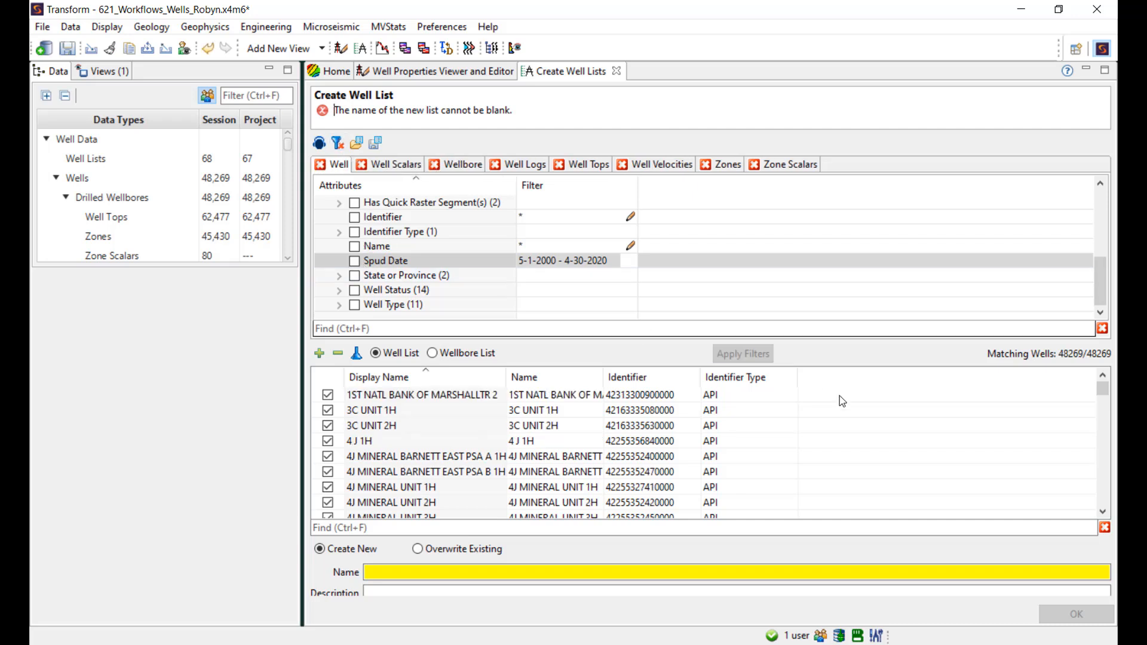
{"action": "left_click", "coordinate": [470, 166]}
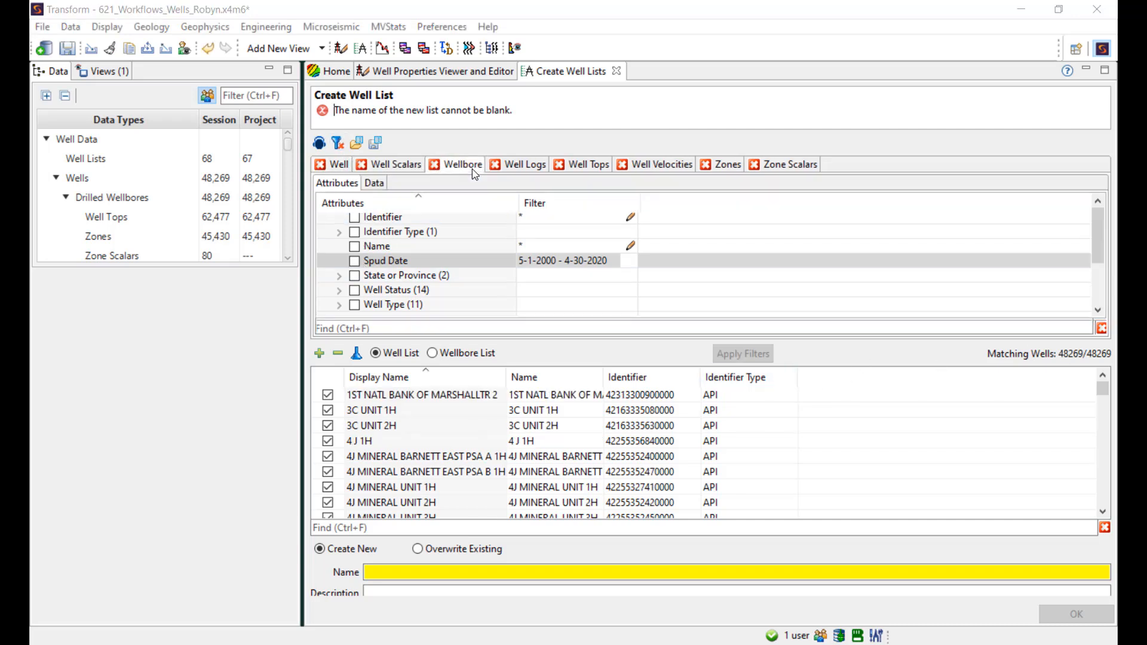
{"action": "scroll", "coordinate": [416, 266], "scroll_direction": "down", "scroll_amount": 1}
{"action": "scroll", "coordinate": [415, 266], "scroll_direction": "down", "scroll_amount": 1}
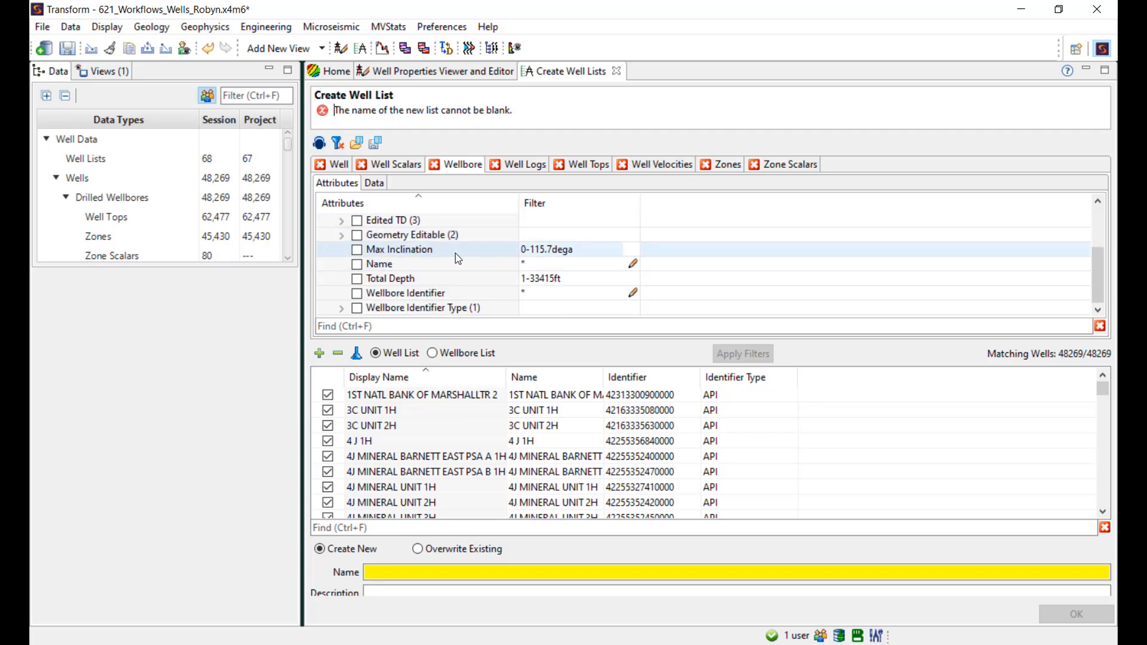
{"action": "left_click", "coordinate": [356, 251]}
{"action": "left_click", "coordinate": [630, 250]}
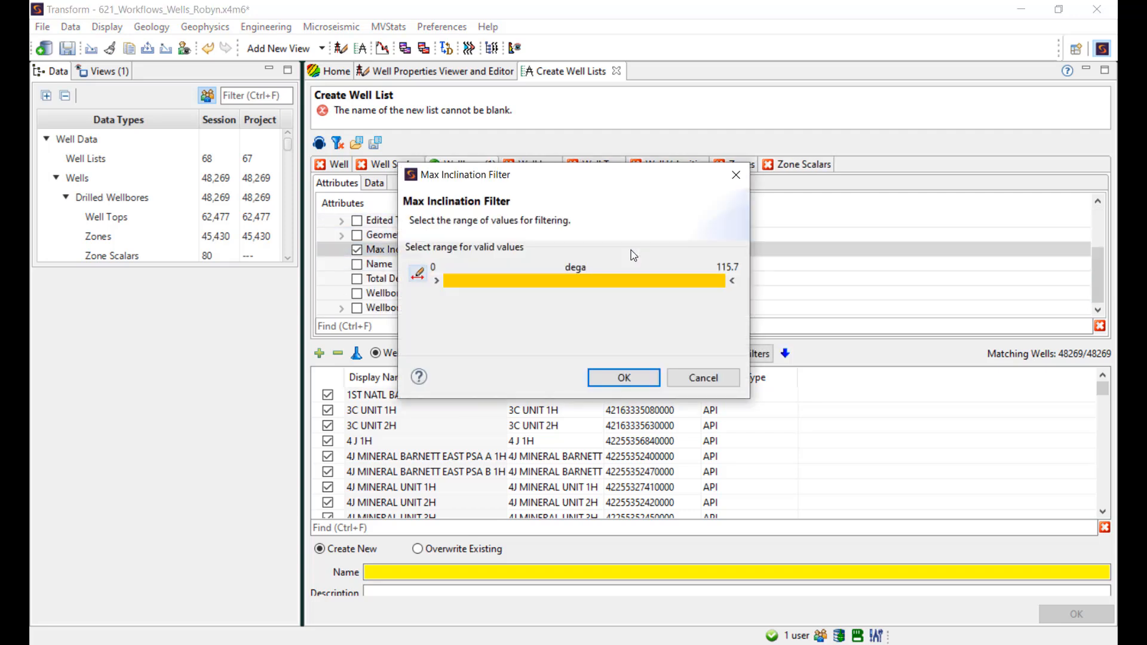
{"action": "mouse_move", "coordinate": [440, 281]}
{"action": "left_mouse_down"}
{"action": "mouse_move", "coordinate": [499, 281]}
{"action": "mouse_move", "coordinate": [438, 281]}
{"action": "left_mouse_up"}
{"action": "left_click", "coordinate": [419, 276]}
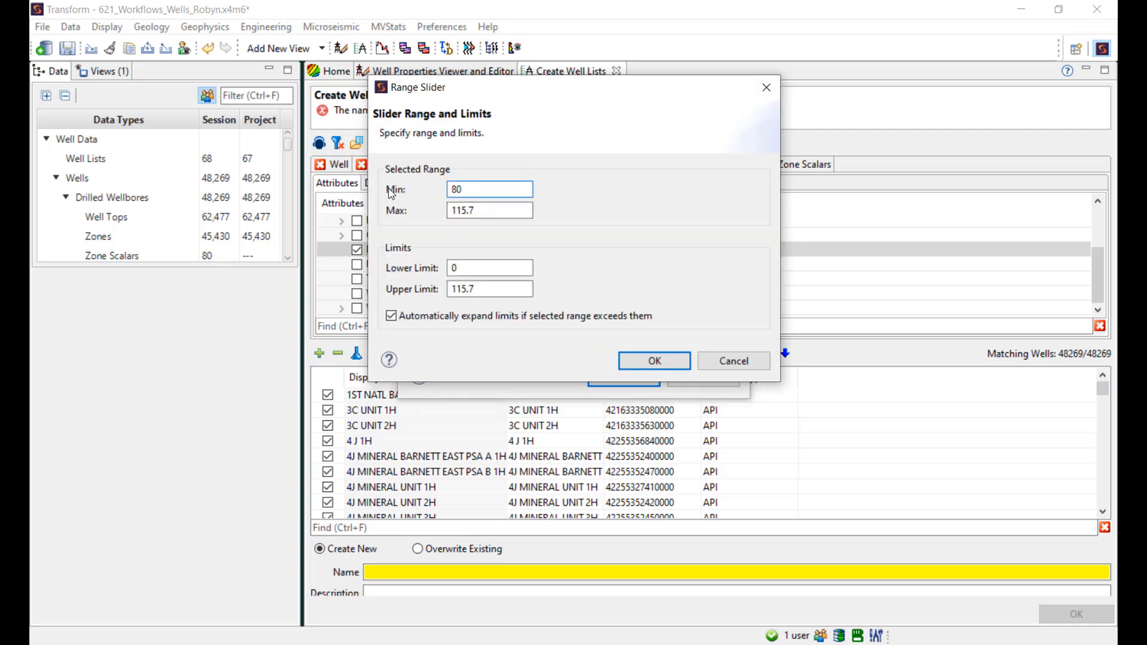
{"action": "left_click", "coordinate": [638, 360]}
{"action": "left_click", "coordinate": [640, 381]}
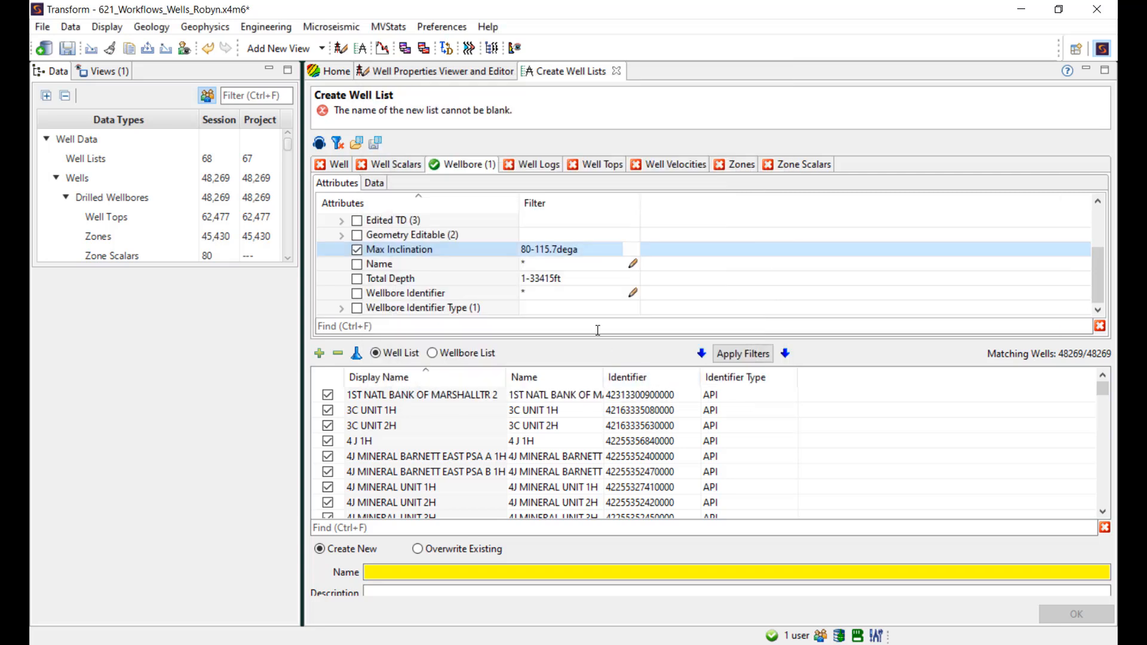
{"action": "left_click", "coordinate": [742, 354]}
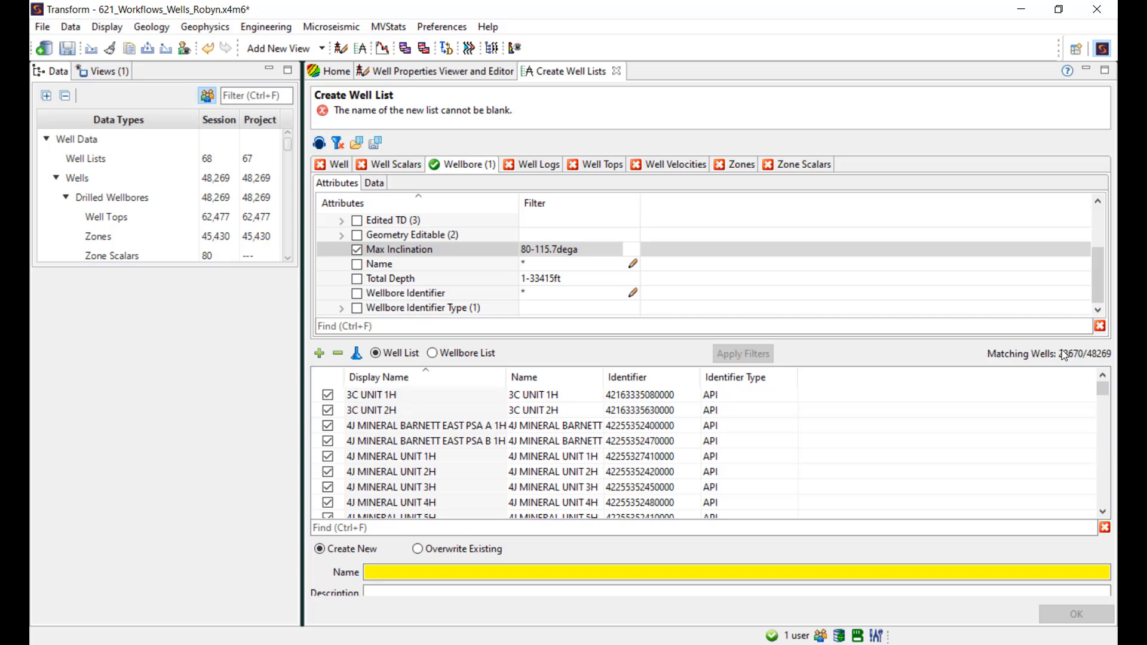
Create a new well list from the filtered wells, named with the owner's first name followed by "_HorizontalWells".
{"action": "left_click", "coordinate": [394, 574]}
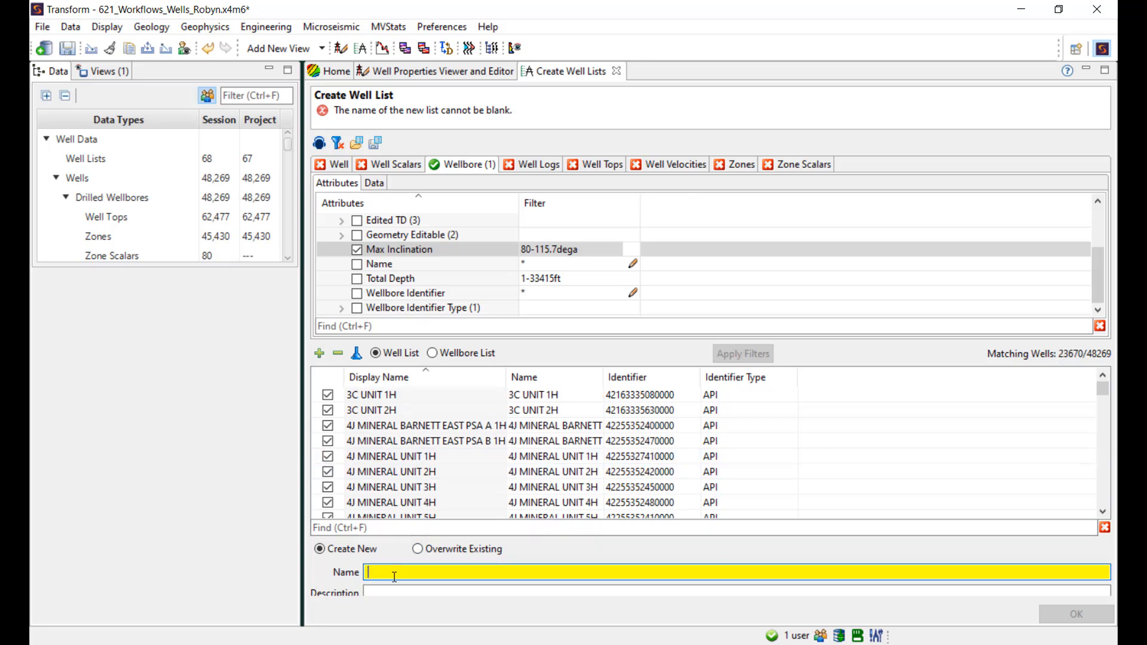
{"action": "type", "text": "Robyn_HorizontalWells"}
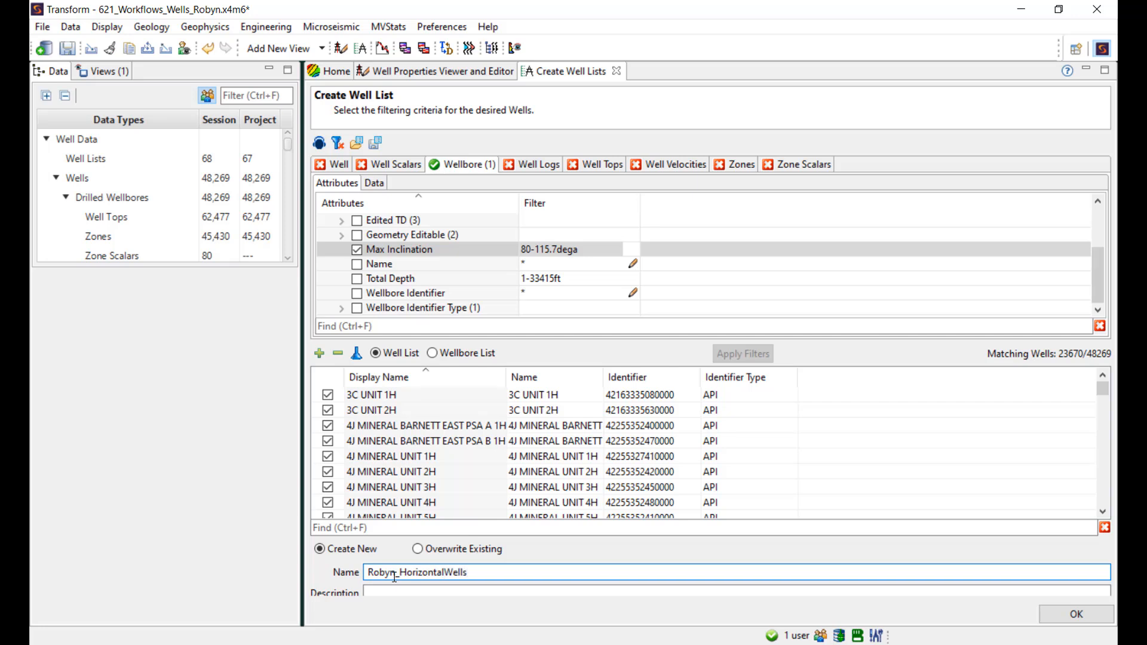
{"action": "left_click", "coordinate": [1076, 615]}
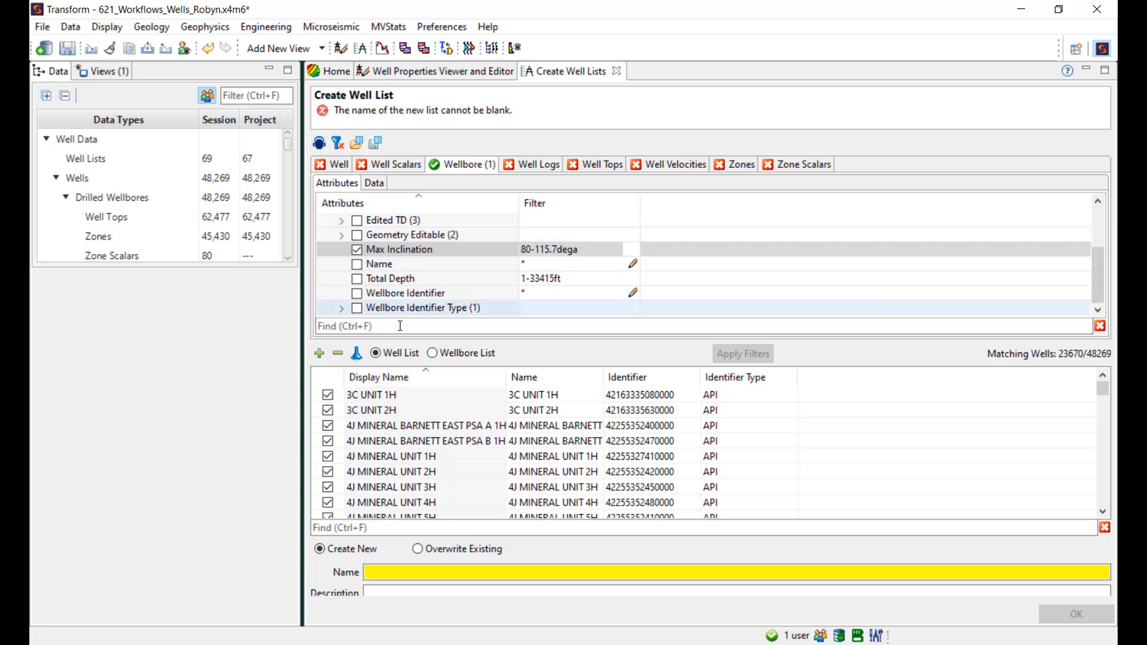
Invert the matching wells and save them as a new list named with the owner's first name followed by "_VerticalWells".
{"action": "left_click", "coordinate": [358, 354]}
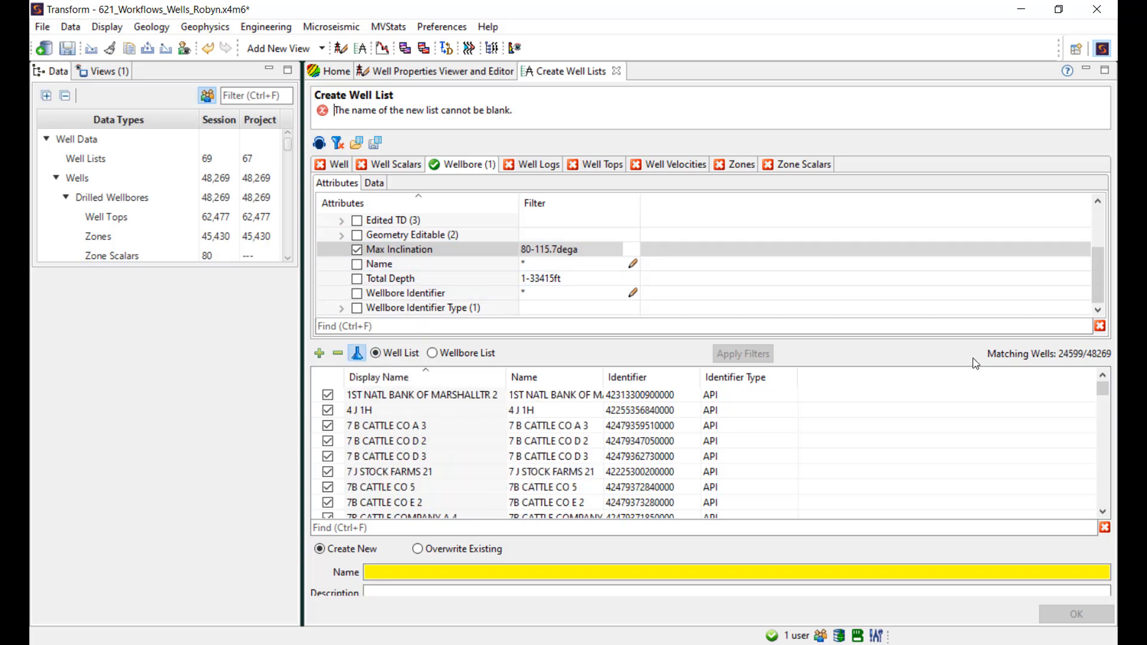
{"action": "left_click", "coordinate": [481, 568]}
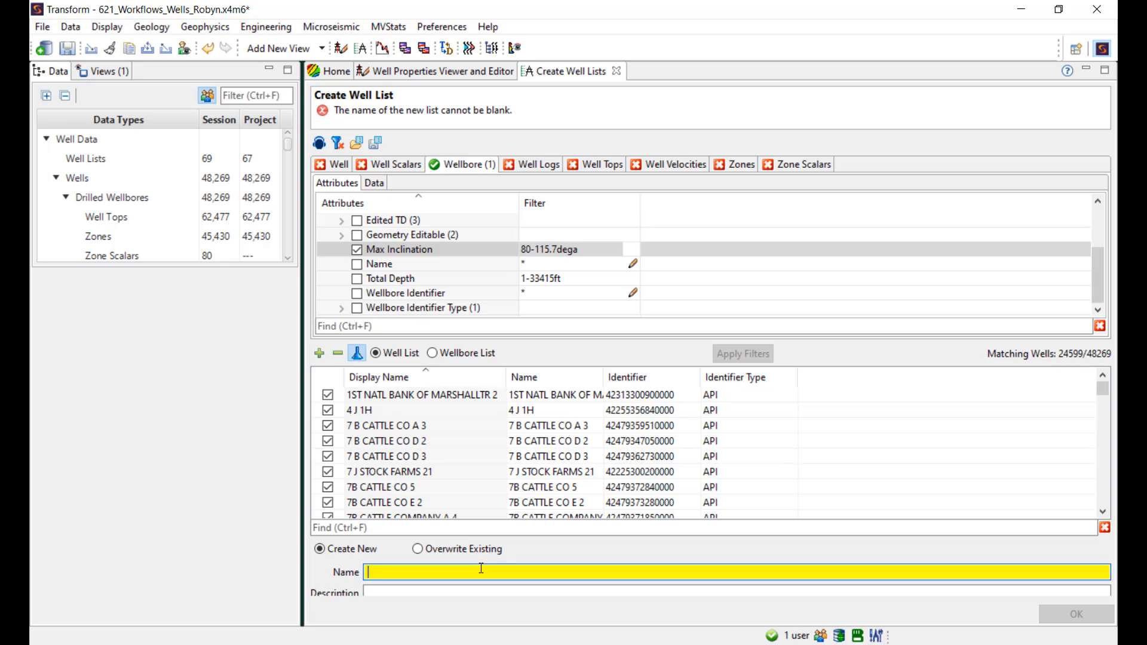
{"action": "type", "text": "Robyn_VerticalWells"}
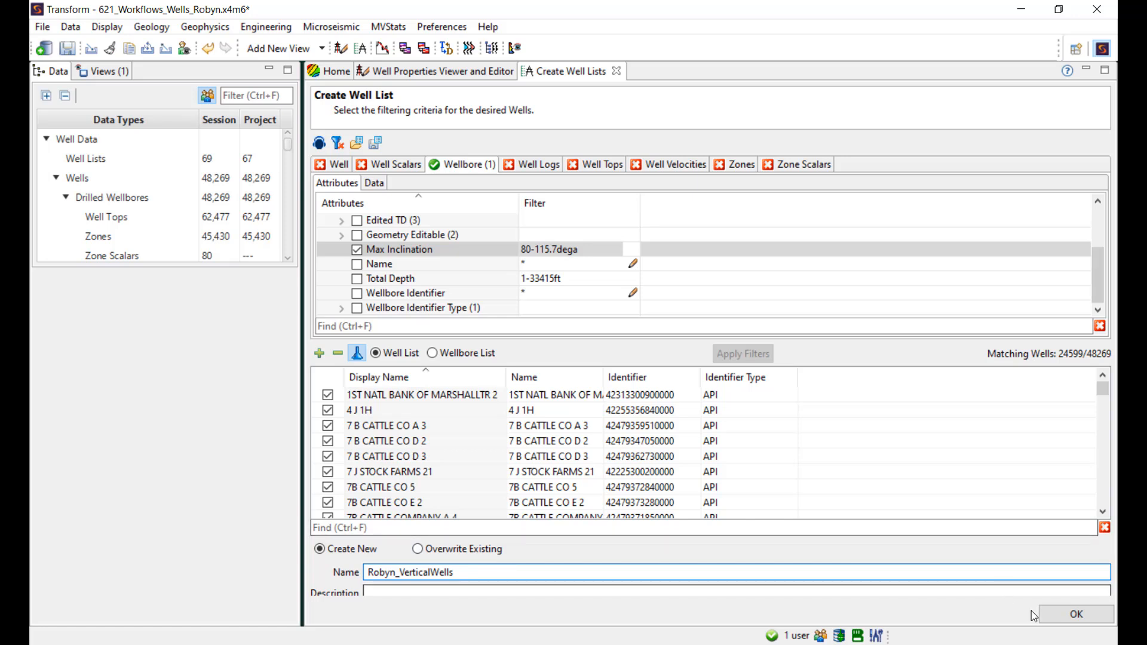
{"action": "left_click", "coordinate": [1073, 615]}
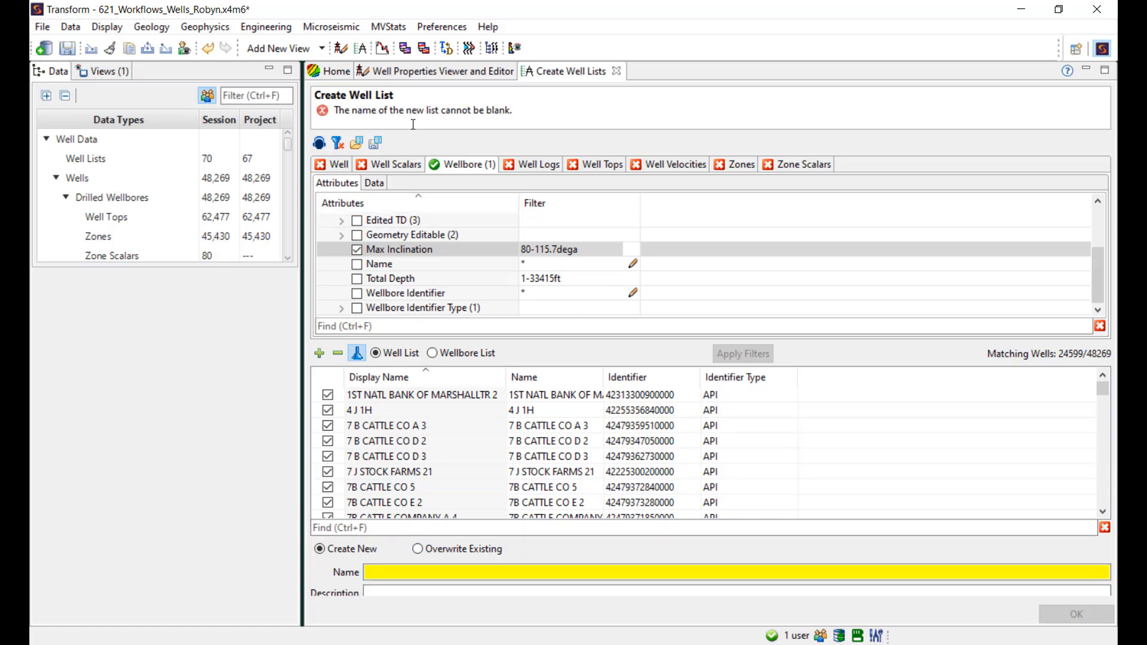
Clear all filters, view the well log criteria and bring up the well top criteria.
{"action": "left_click", "coordinate": [338, 144]}
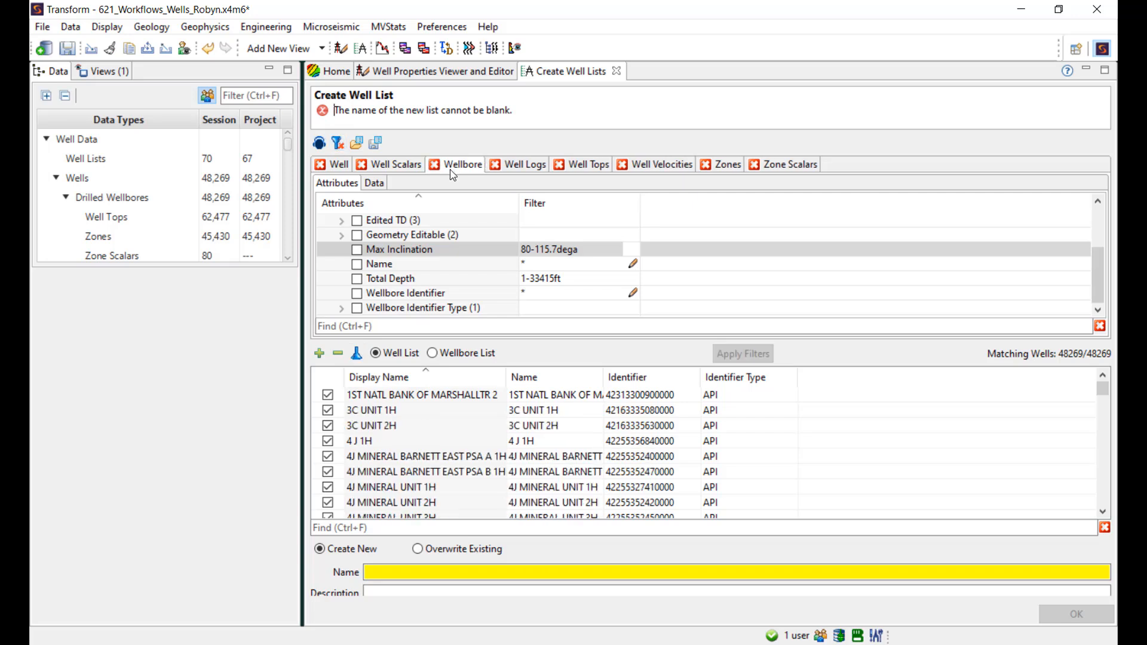
{"action": "left_click", "coordinate": [519, 167]}
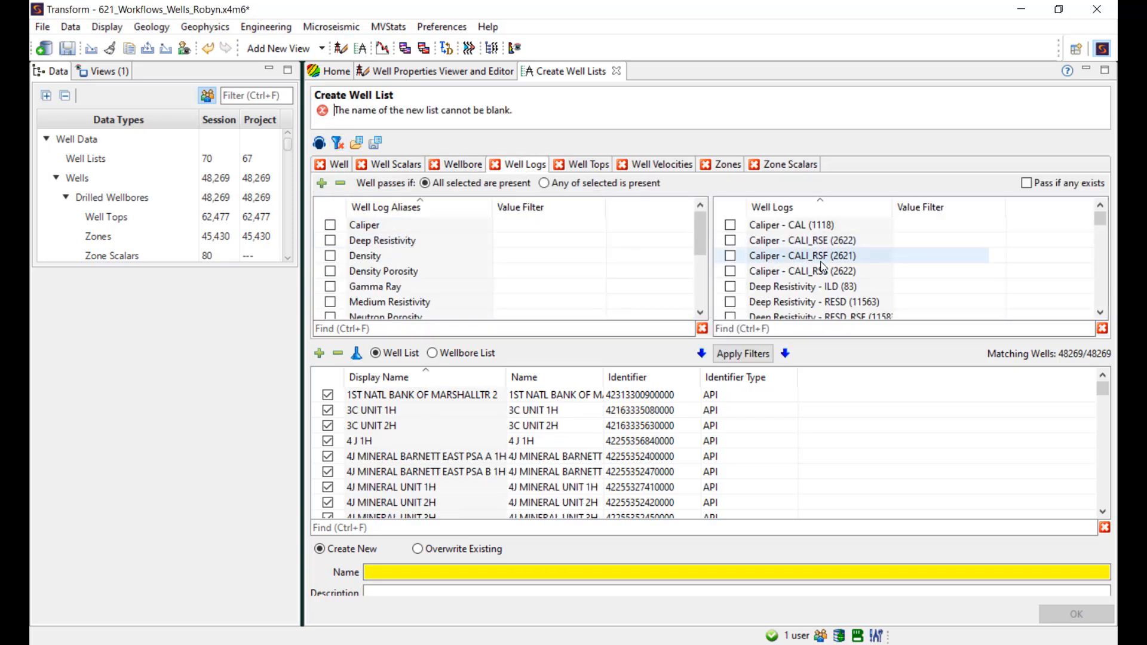
{"action": "left_click", "coordinate": [582, 166]}
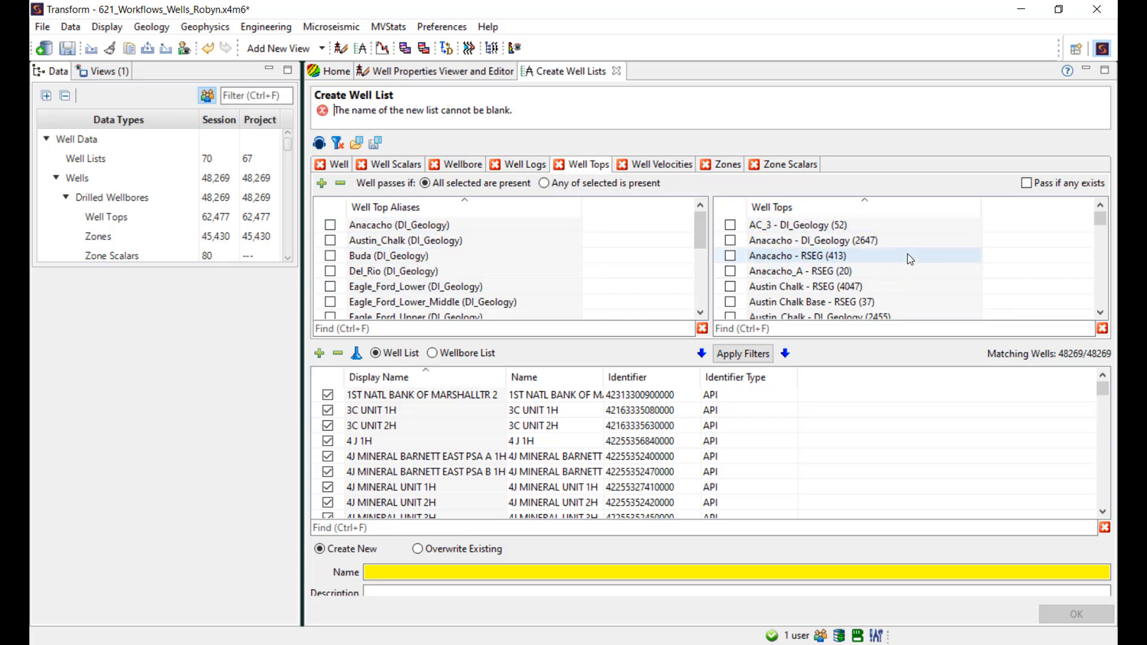
{"action": "left_click", "coordinate": [330, 225]}
{"action": "left_click", "coordinate": [331, 241]}
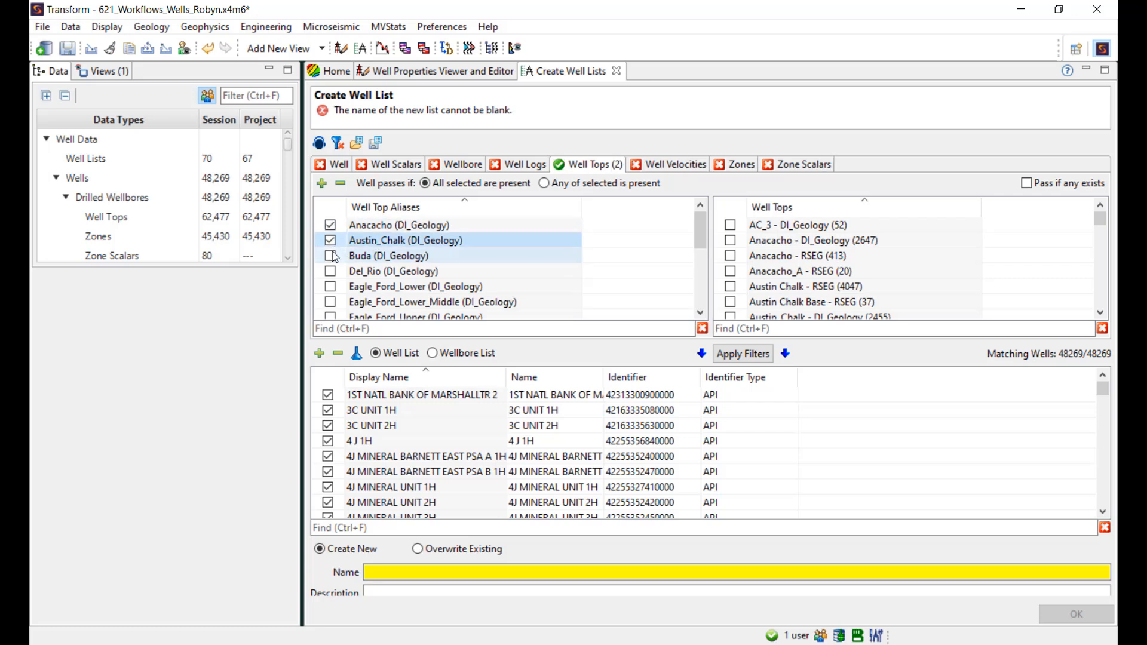
{"action": "left_click", "coordinate": [331, 256]}
{"action": "left_click", "coordinate": [331, 271]}
{"action": "left_click", "coordinate": [331, 256]}
{"action": "left_click", "coordinate": [331, 241]}
{"action": "left_click", "coordinate": [331, 225]}
{"action": "left_click", "coordinate": [331, 271]}
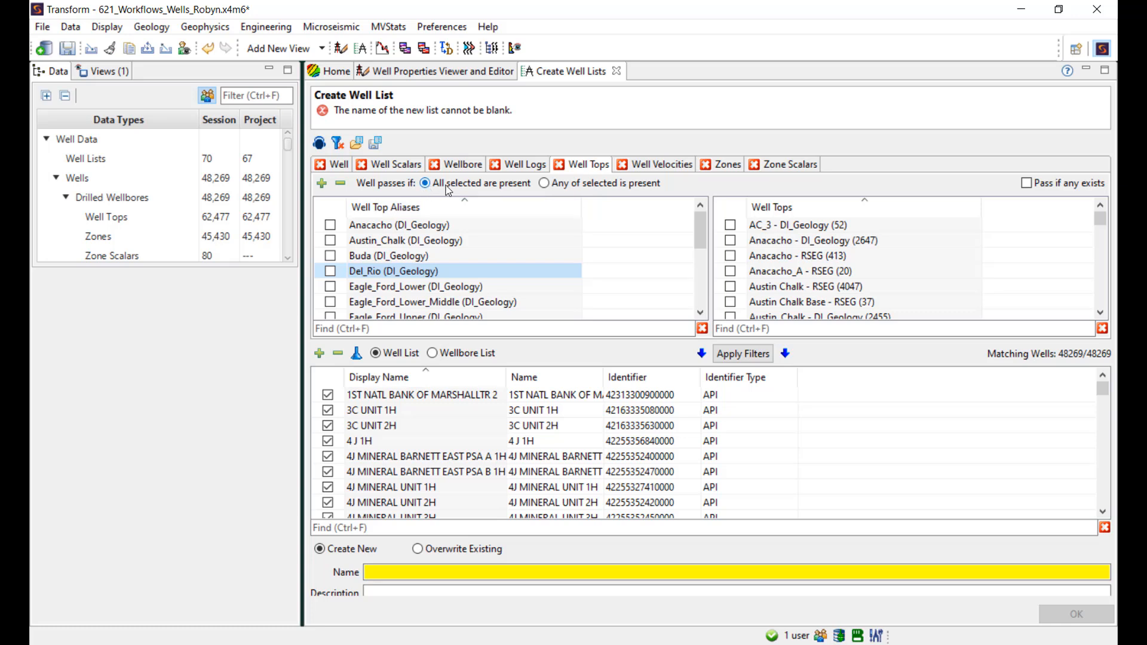
Filter for wells where any of the Anacacho (DI_Geology) or Buda (DI_Geology) top aliases is present.
{"action": "left_click", "coordinate": [330, 225]}
{"action": "left_click", "coordinate": [331, 256]}
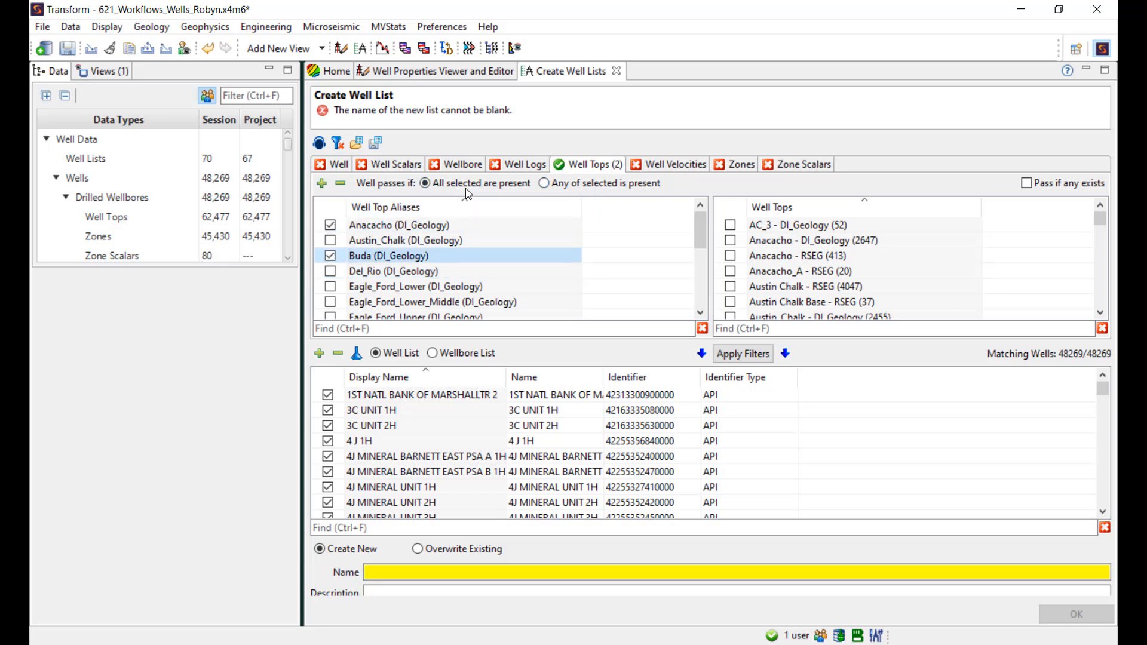
{"action": "left_click", "coordinate": [553, 187]}
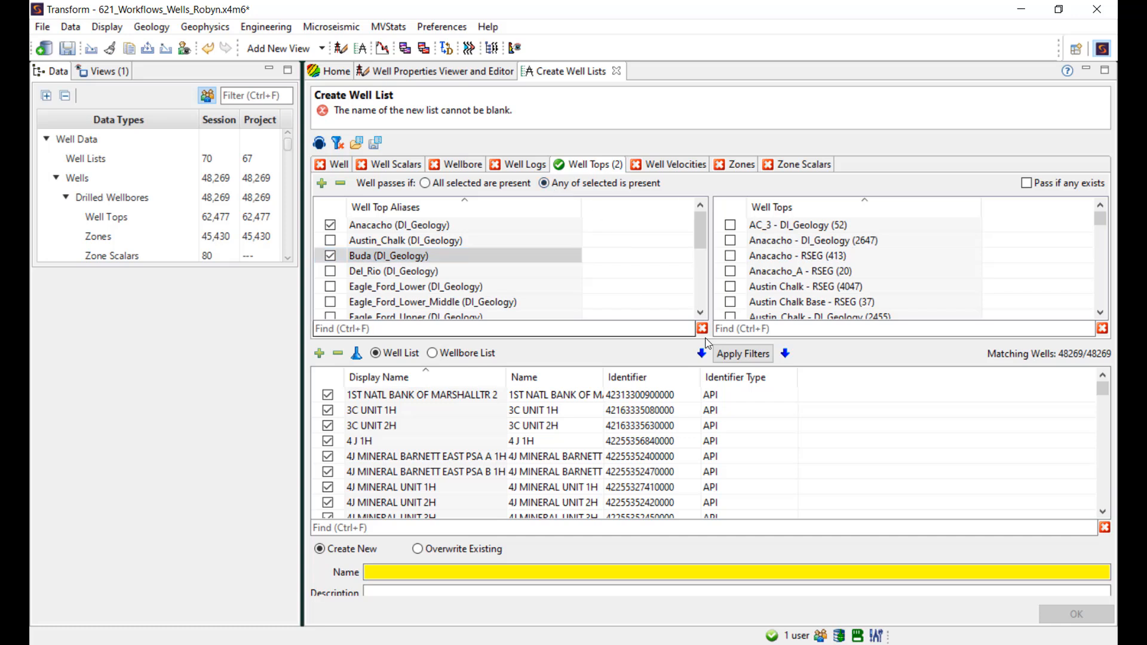
{"action": "left_click", "coordinate": [739, 359]}
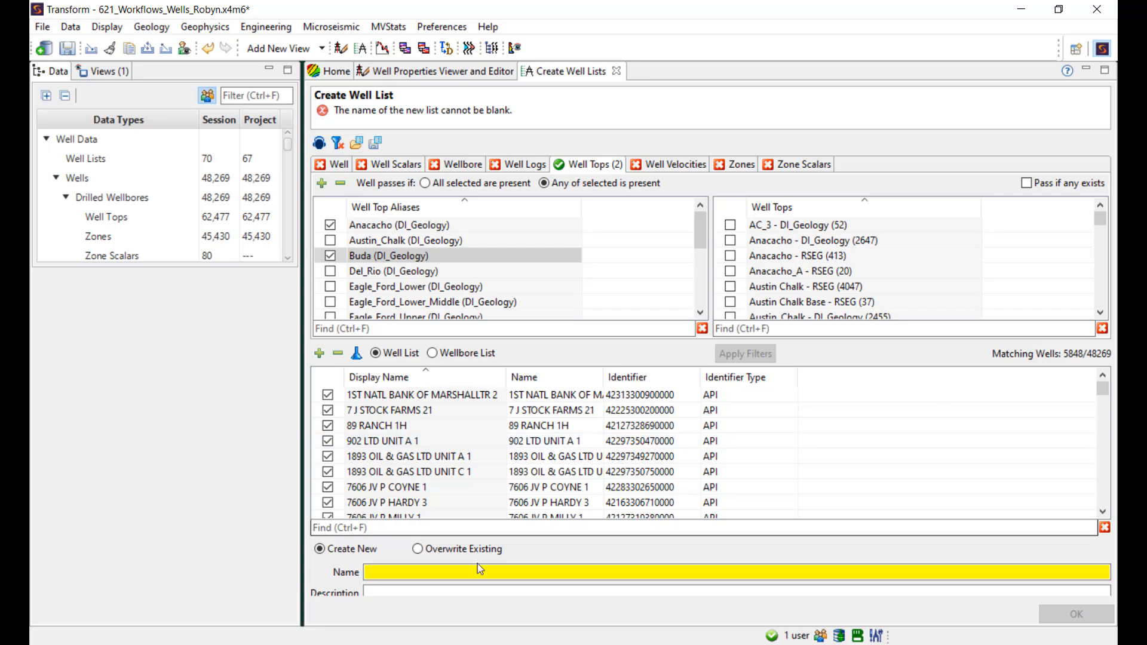
Create a new well list from the filtered wells, named with the owner's first name followed by "_Ana_Buda_Tops".
{"action": "left_click", "coordinate": [457, 575]}
{"action": "type", "text": "Ana_Buda"}
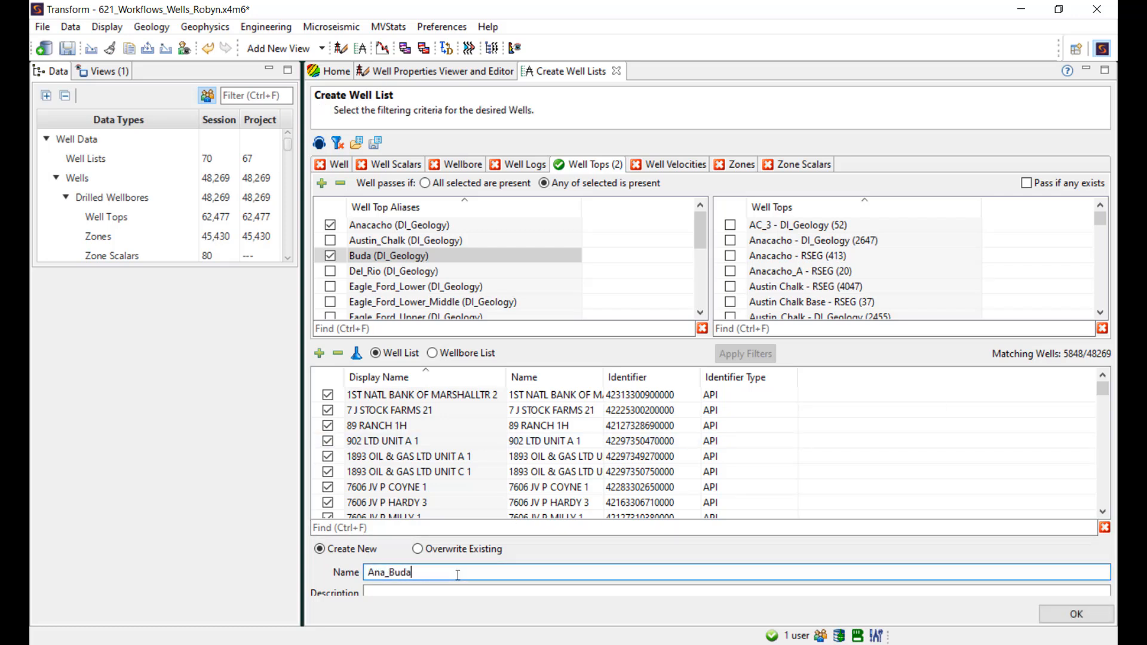
{"action": "type", "text": "Robyn_"}
{"action": "type", "text": "Tops"}
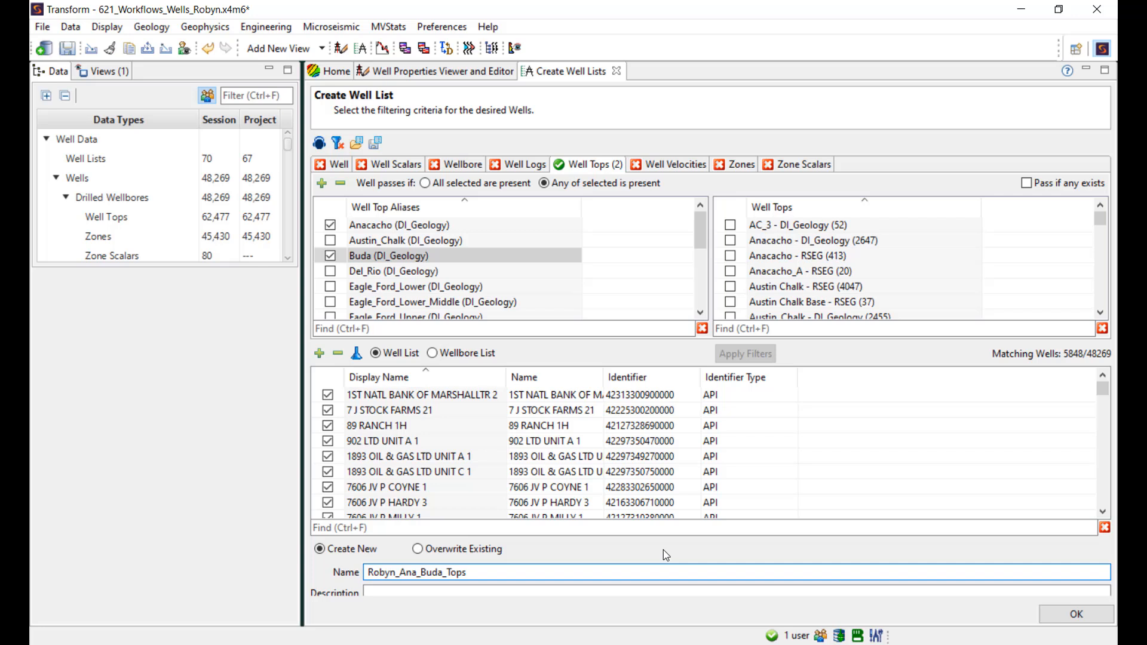
{"action": "left_click", "coordinate": [1072, 614]}
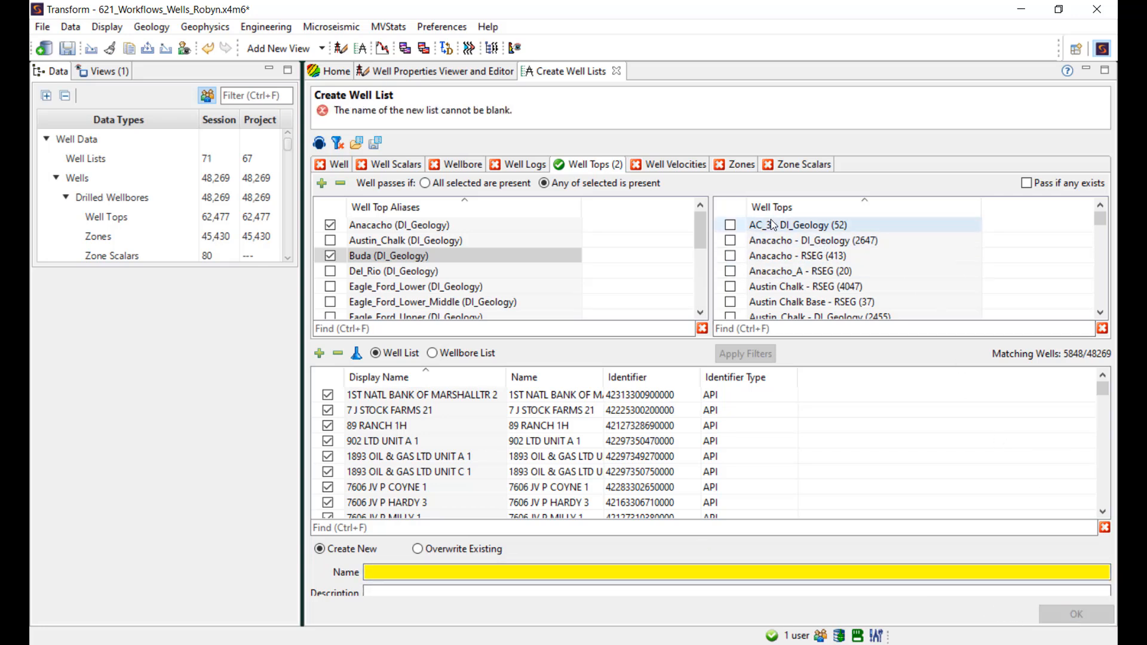
Search the individual well tops for RSEG and for buda.
{"action": "scroll", "coordinate": [850, 258], "scroll_direction": "down", "scroll_amount": 1}
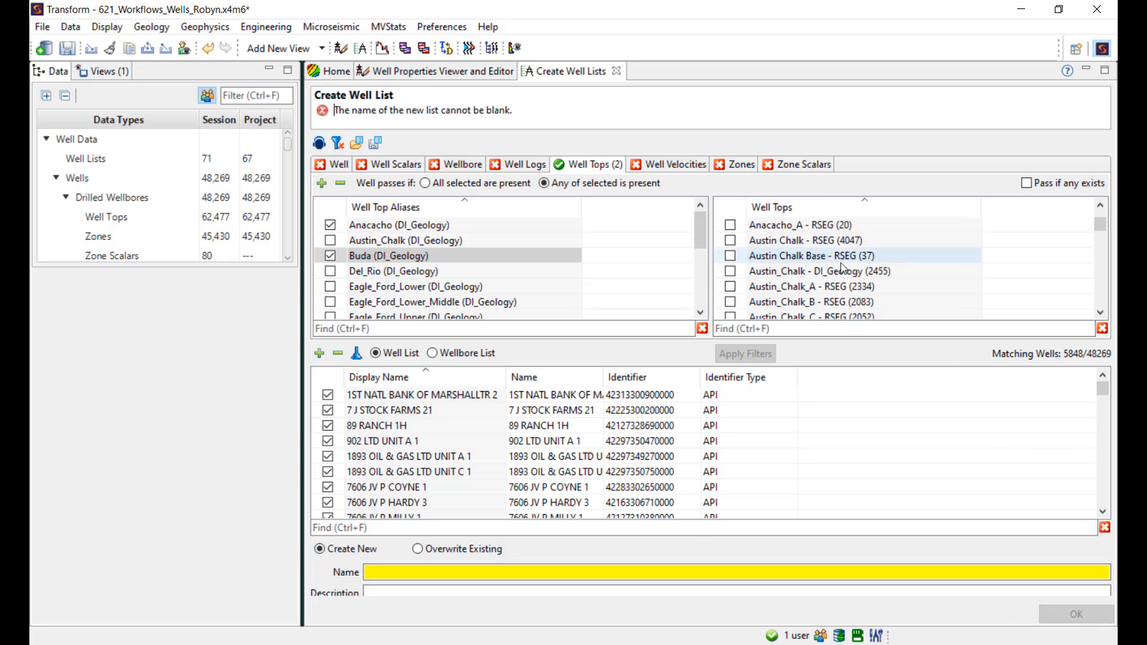
{"action": "scroll", "coordinate": [843, 268], "scroll_direction": "down", "scroll_amount": 1}
{"action": "left_click", "coordinate": [788, 328]}
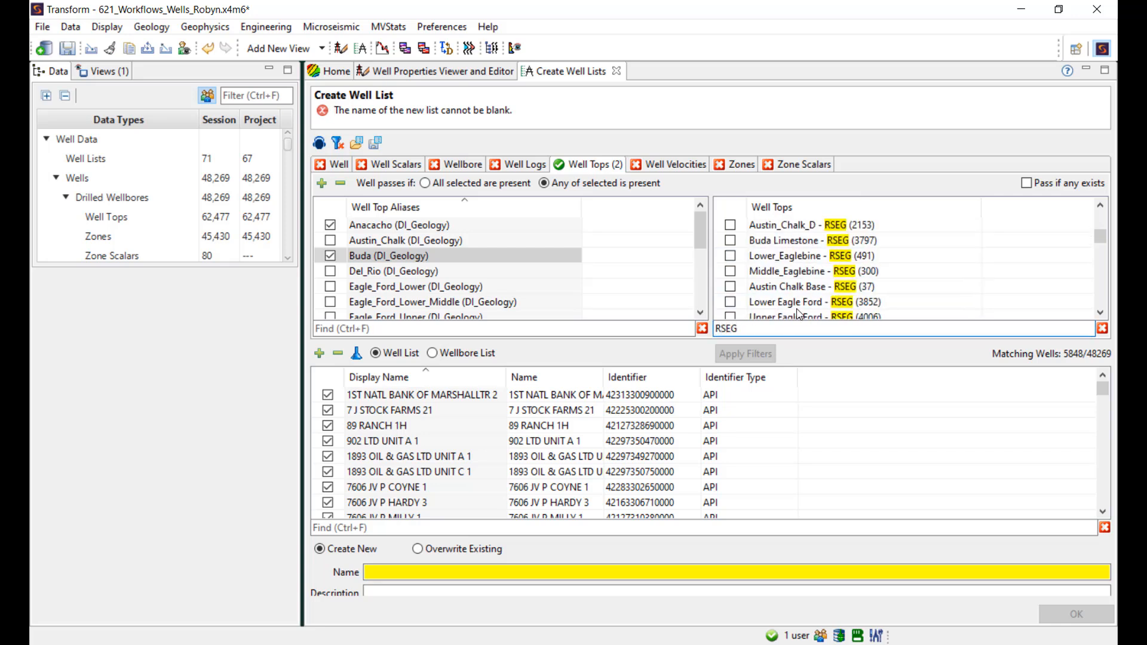
{"action": "left_click_drag", "start_coordinate": [745, 331], "coordinate": [702, 328]}
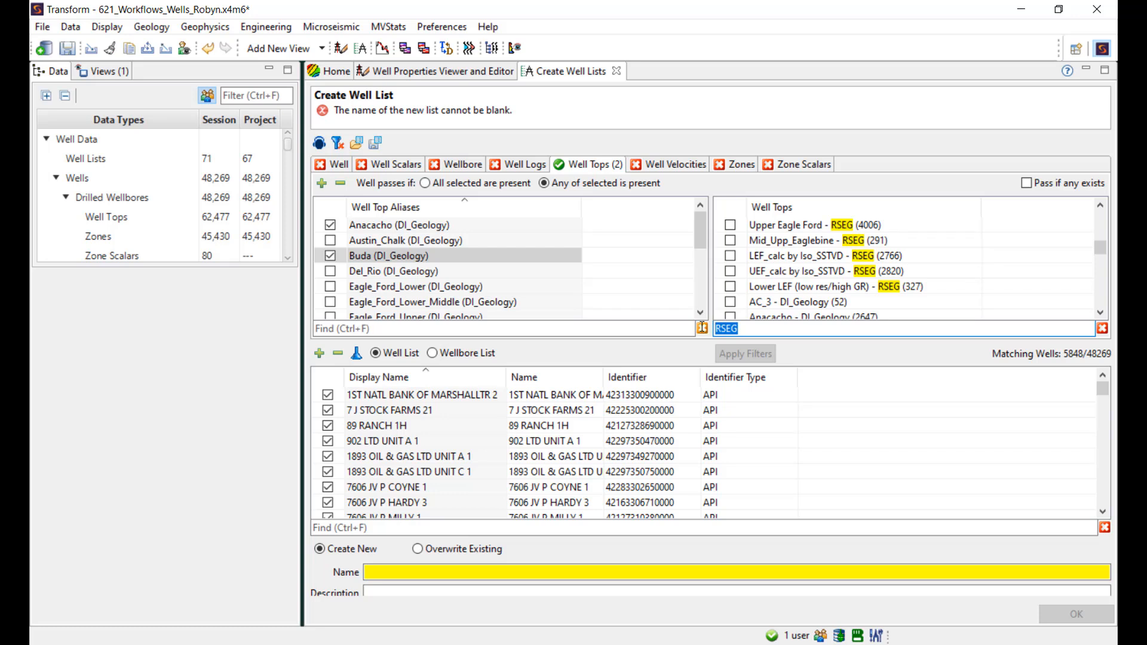
{"action": "type", "text": "buda"}
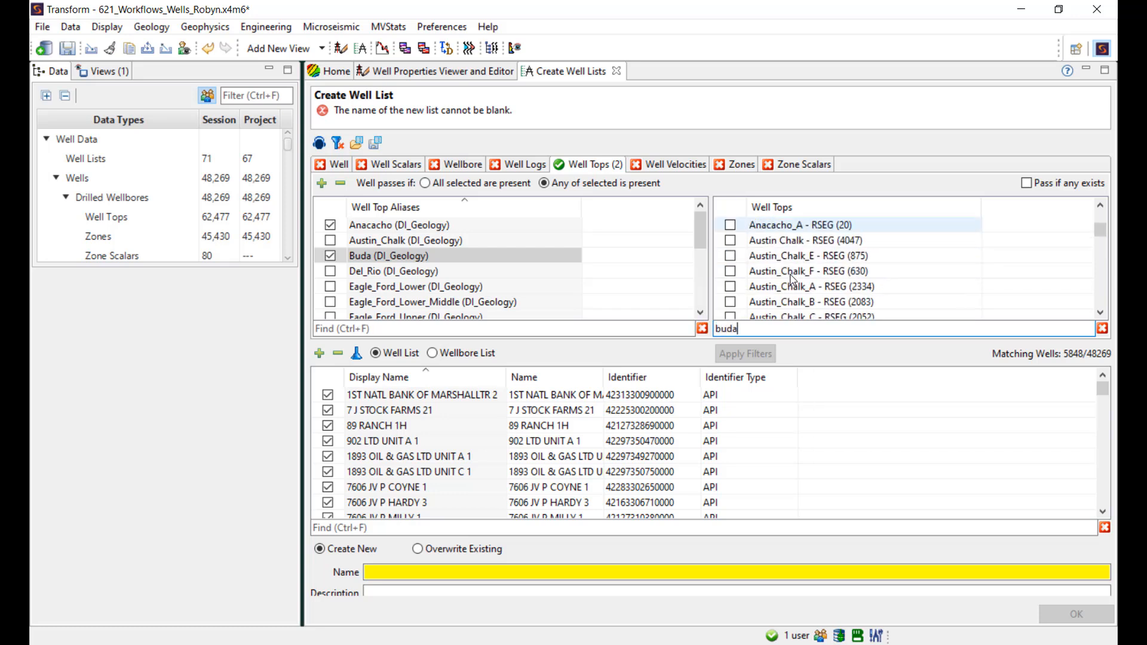
{"action": "scroll", "coordinate": [791, 279], "scroll_direction": "up", "scroll_amount": 2}
{"action": "left_click_drag", "start_coordinate": [745, 328], "coordinate": [681, 328]}
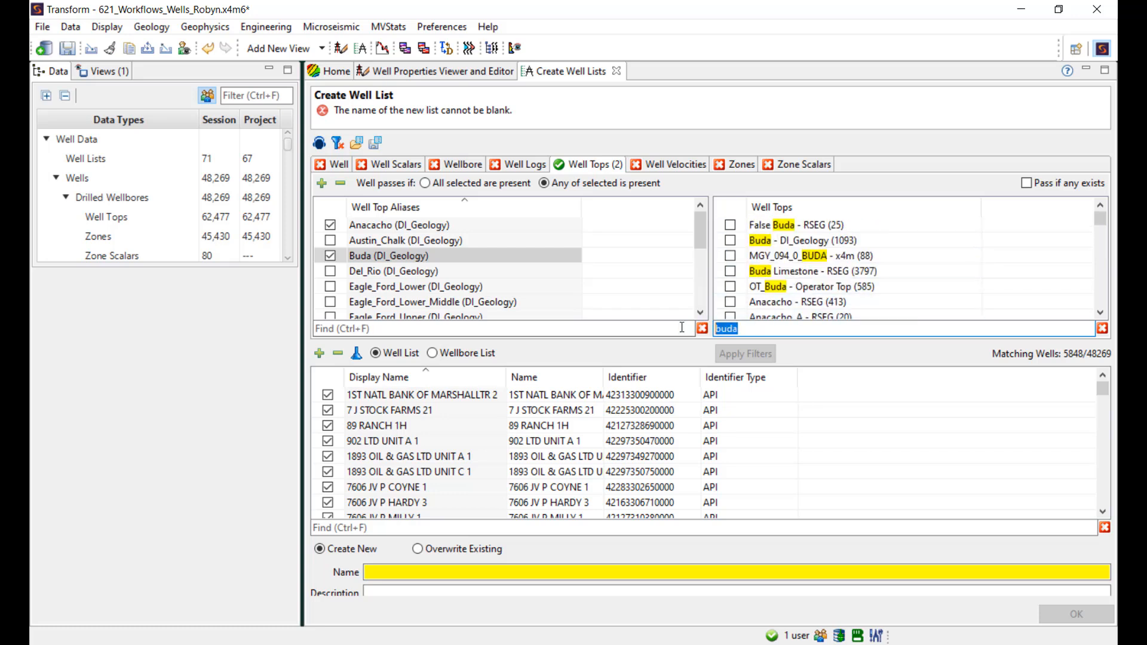
Clear all filters, bring up the well scalar criteria and widen the scalar name and value filter columns.
{"action": "left_click", "coordinate": [338, 146]}
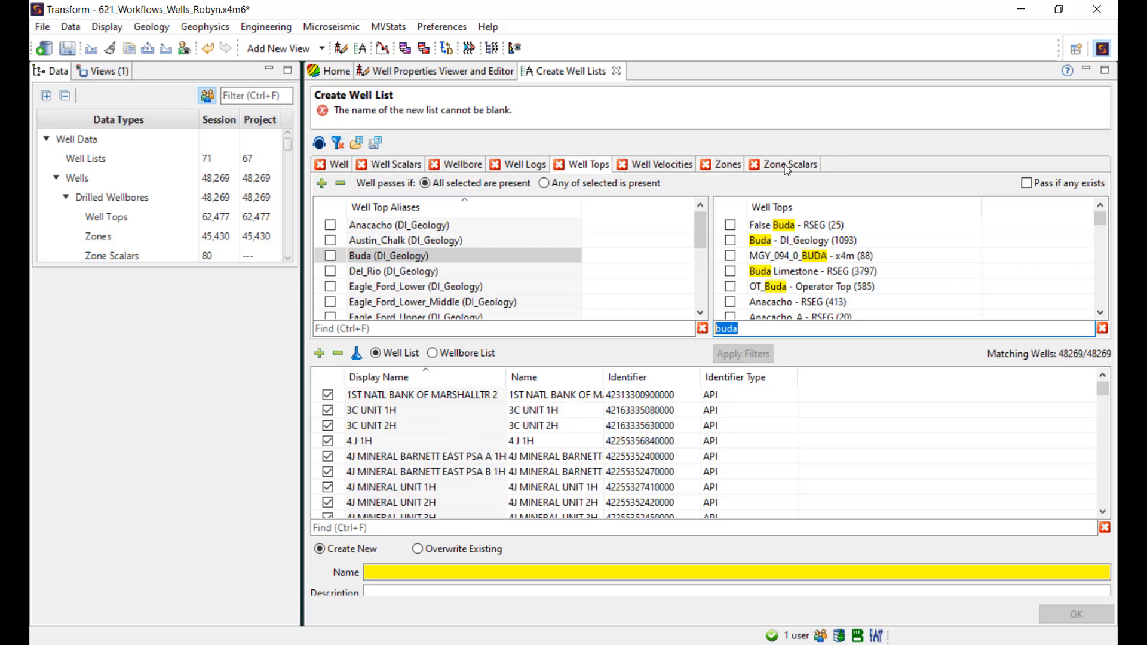
{"action": "left_click", "coordinate": [413, 169]}
{"action": "left_click_drag", "start_coordinate": [497, 208], "coordinate": [549, 208]}
{"action": "left_click_drag", "start_coordinate": [670, 200], "coordinate": [727, 200]}
{"action": "scroll", "coordinate": [727, 236], "scroll_direction": "down", "scroll_amount": 5}
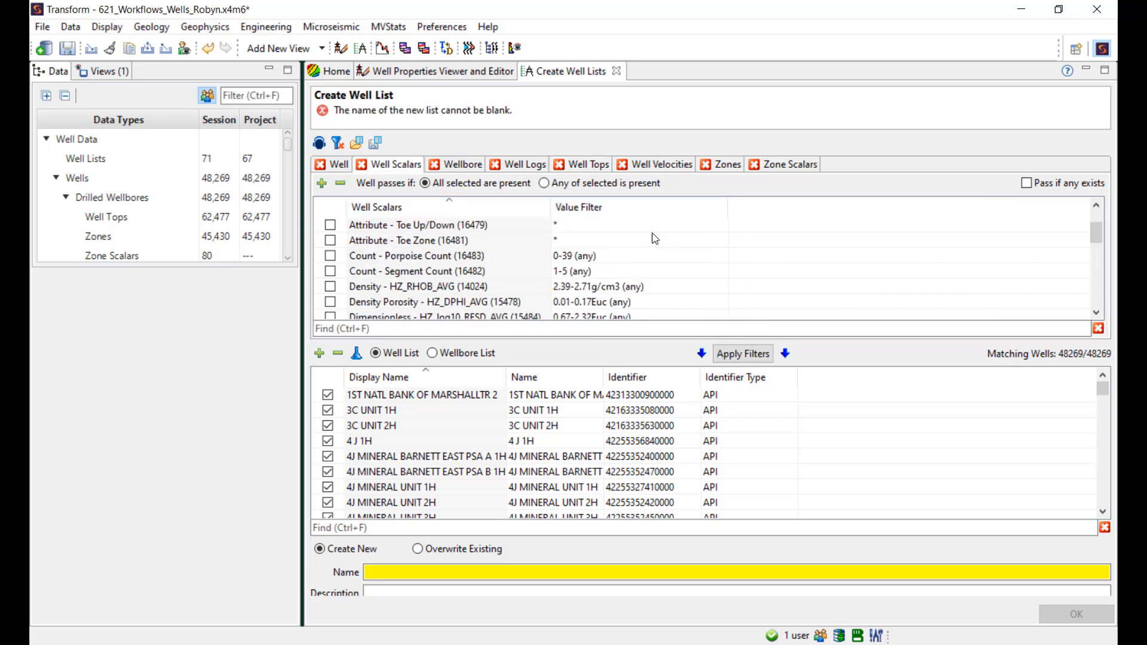
Examine the value filter options for the Heel Zone attribute and the Segment Count scalar.
{"action": "scroll", "coordinate": [651, 236], "scroll_direction": "up", "scroll_amount": 5}
{"action": "double_click", "coordinate": [622, 231]}
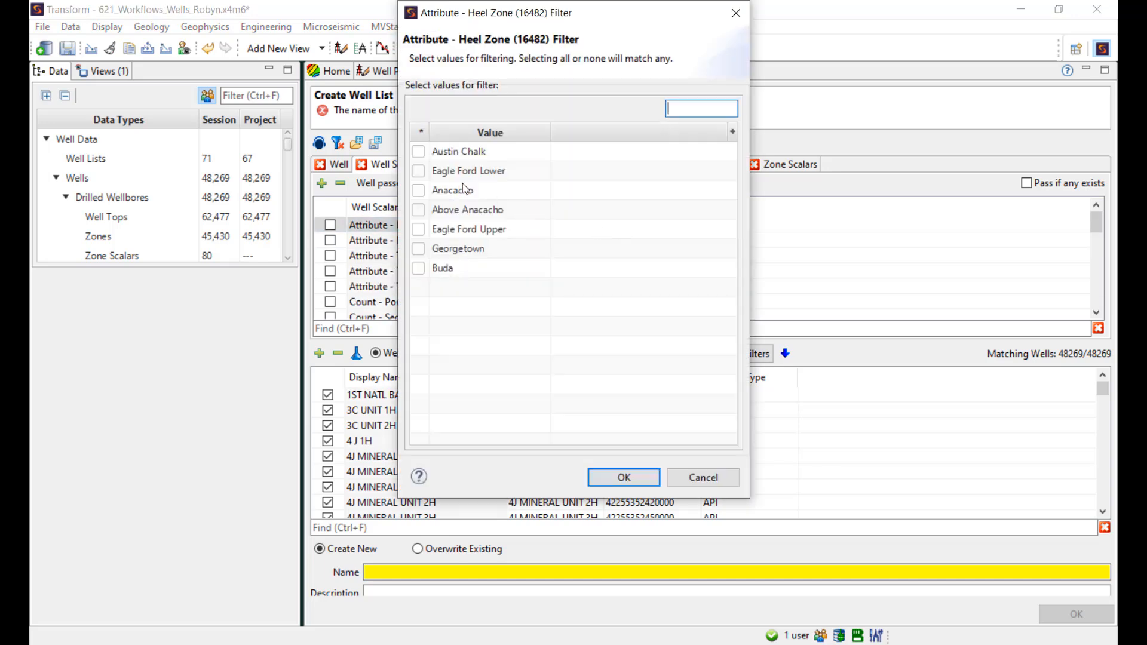
{"action": "left_click", "coordinate": [623, 476]}
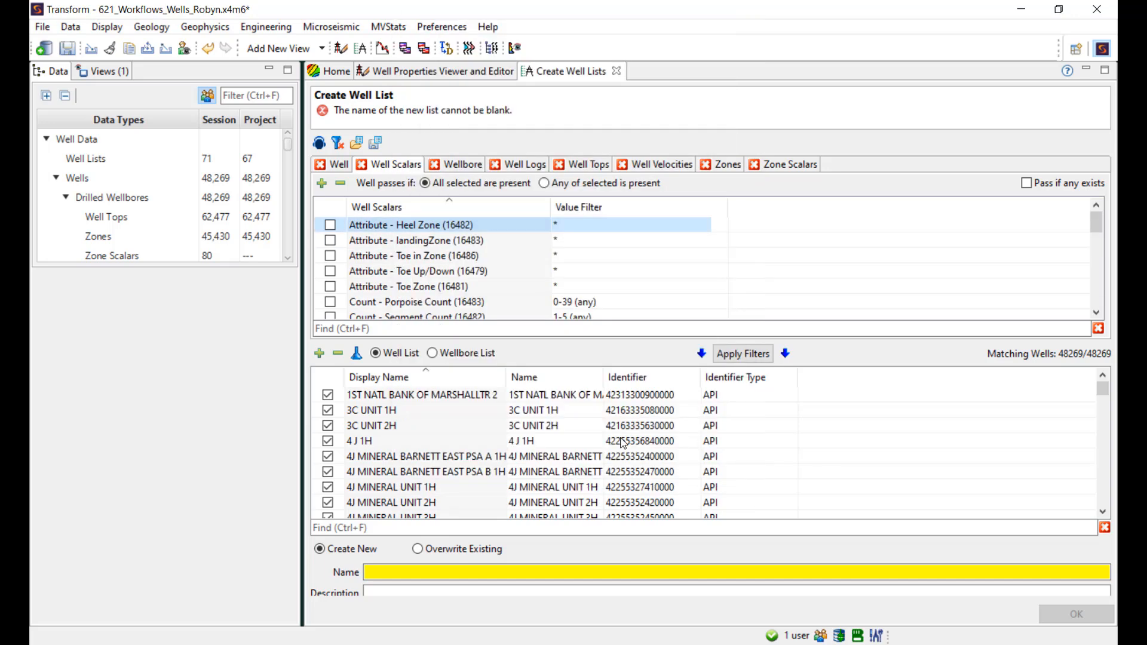
{"action": "scroll", "coordinate": [624, 274], "scroll_direction": "down", "scroll_amount": 1}
{"action": "double_click", "coordinate": [615, 272]}
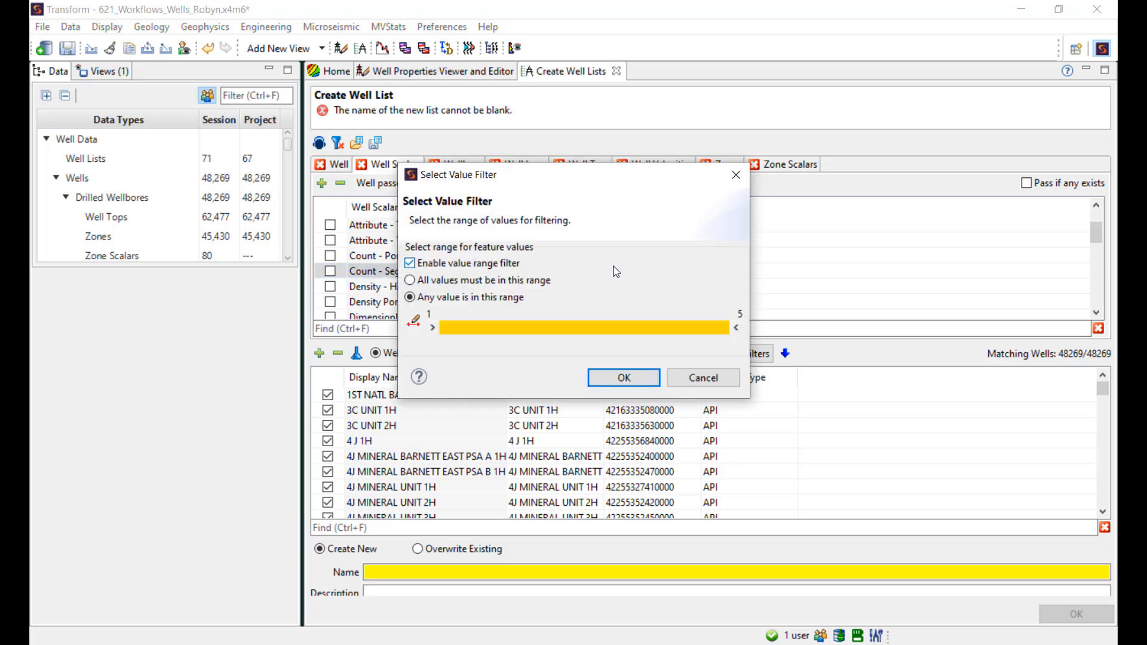
{"action": "mouse_move", "coordinate": [438, 336]}
{"action": "left_mouse_down"}
{"action": "mouse_move", "coordinate": [508, 336]}
{"action": "mouse_move", "coordinate": [436, 335]}
{"action": "left_mouse_up"}
{"action": "left_click", "coordinate": [624, 378]}
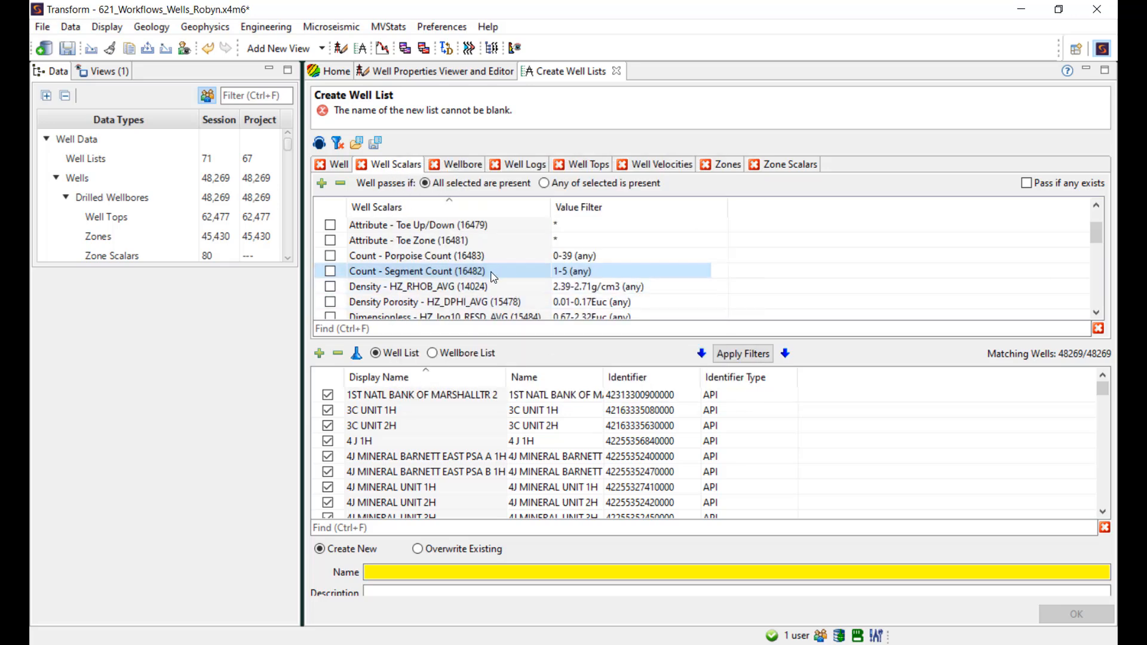
Find the landingZone attribute among the well scalars and filter the wells to the Austin Chalk value.
{"action": "left_click", "coordinate": [409, 330]}
{"action": "type", "text": "landi"}
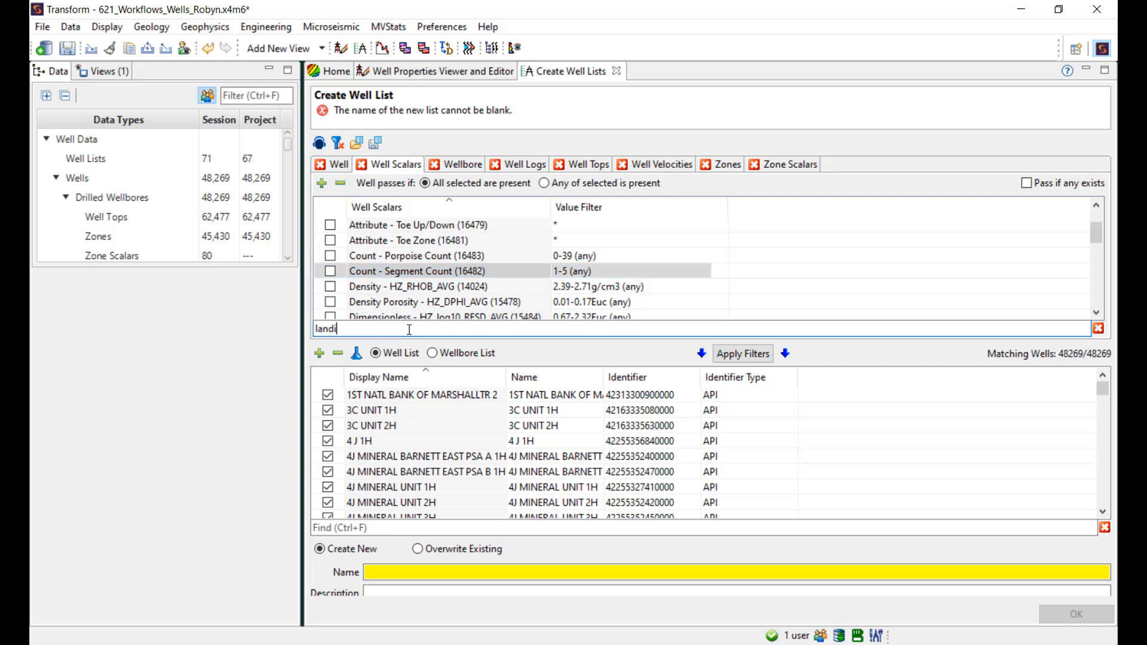
{"action": "type", "text": "ng"}
{"action": "left_click", "coordinate": [329, 225]}
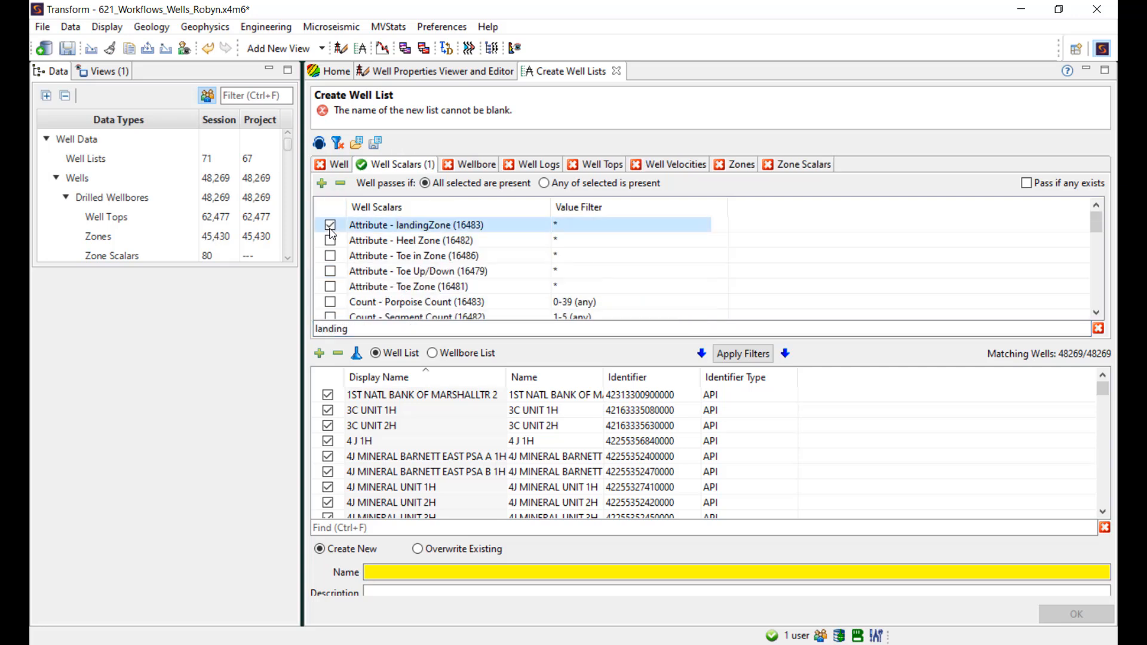
{"action": "left_click", "coordinate": [560, 226]}
{"action": "left_click", "coordinate": [418, 151]}
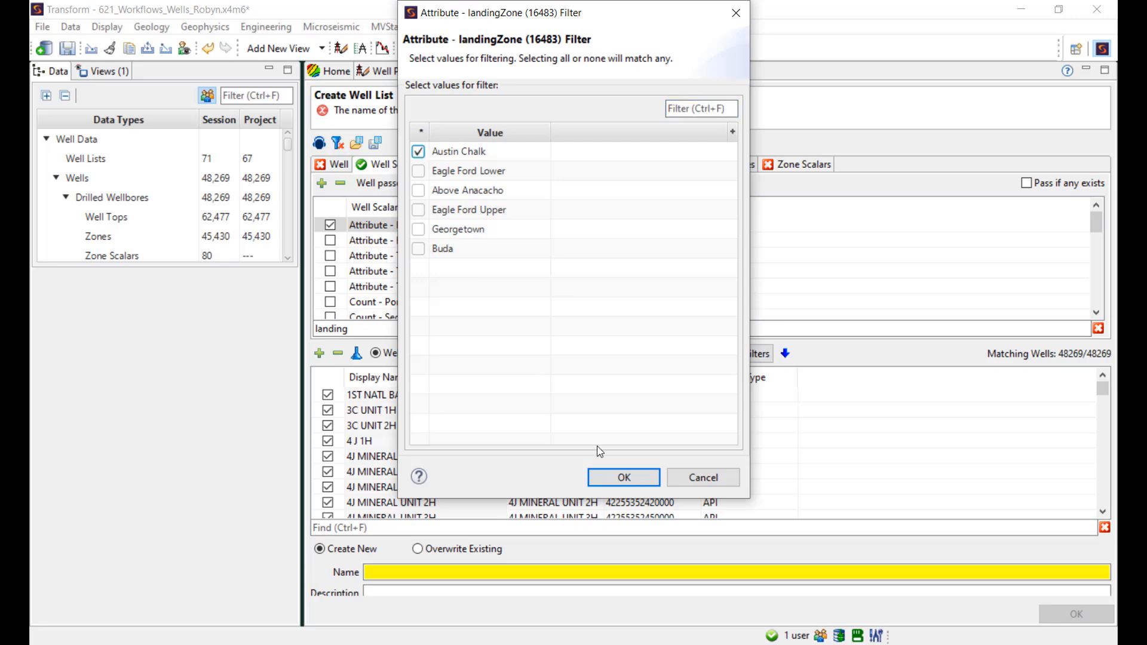
{"action": "left_click", "coordinate": [623, 477]}
{"action": "left_click", "coordinate": [755, 356]}
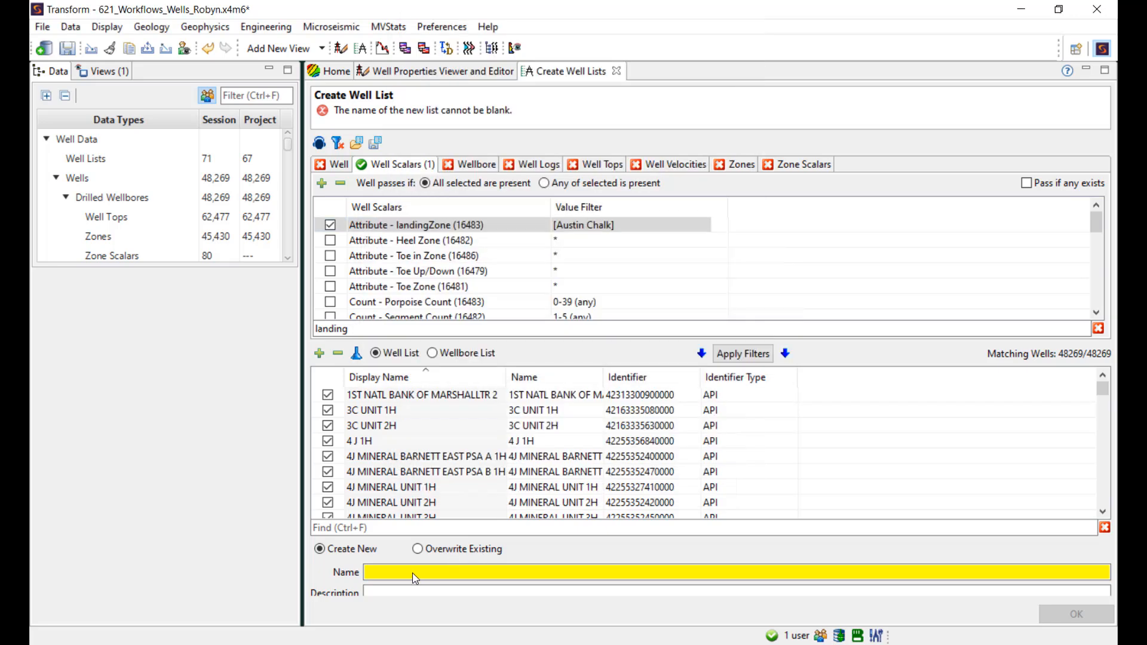
Create a new well list from the filtered wells, named with the owner's first name followed by "_AustinChalk_Landing".
{"action": "left_click", "coordinate": [414, 575]}
{"action": "type", "text": "Robyn_AustinCha"}
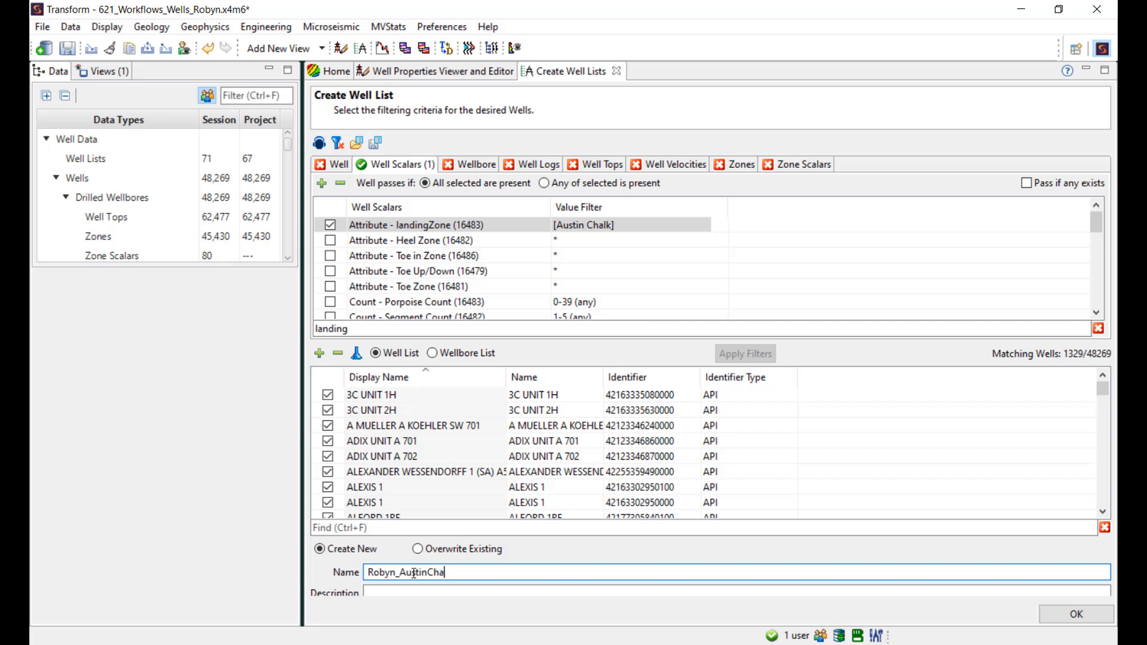
{"action": "type", "text": "lk_Landing"}
{"action": "left_click", "coordinate": [1055, 614]}
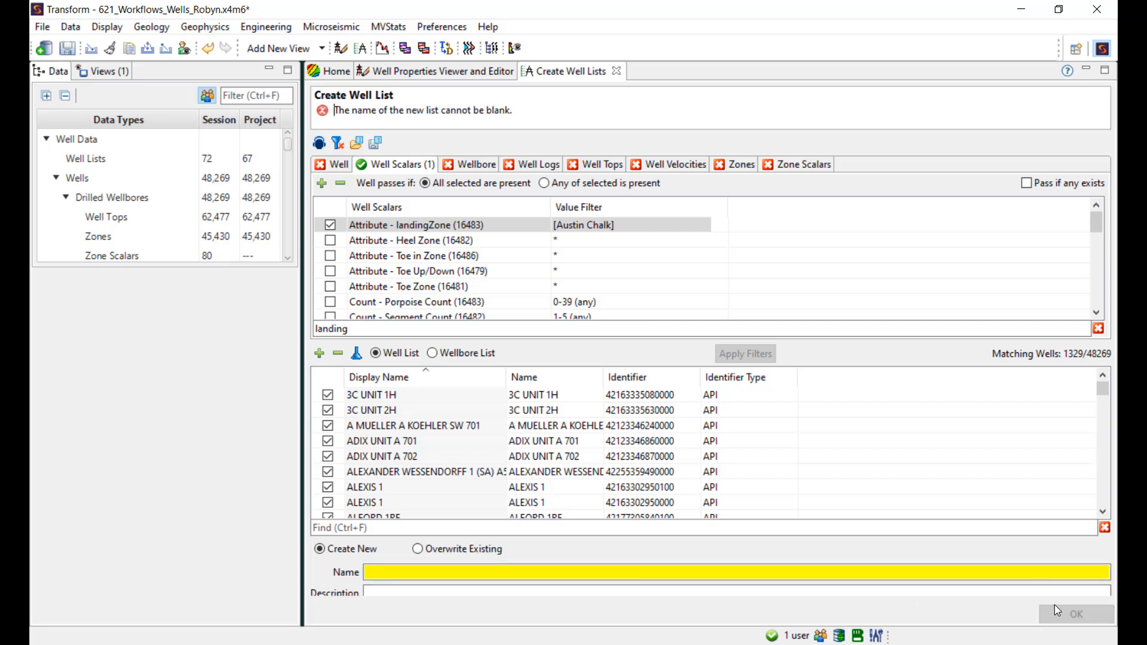
Change the landingZone filter to only Eagle Ford Upper and apply it to the wells.
{"action": "left_click", "coordinate": [588, 226]}
{"action": "left_click", "coordinate": [418, 153]}
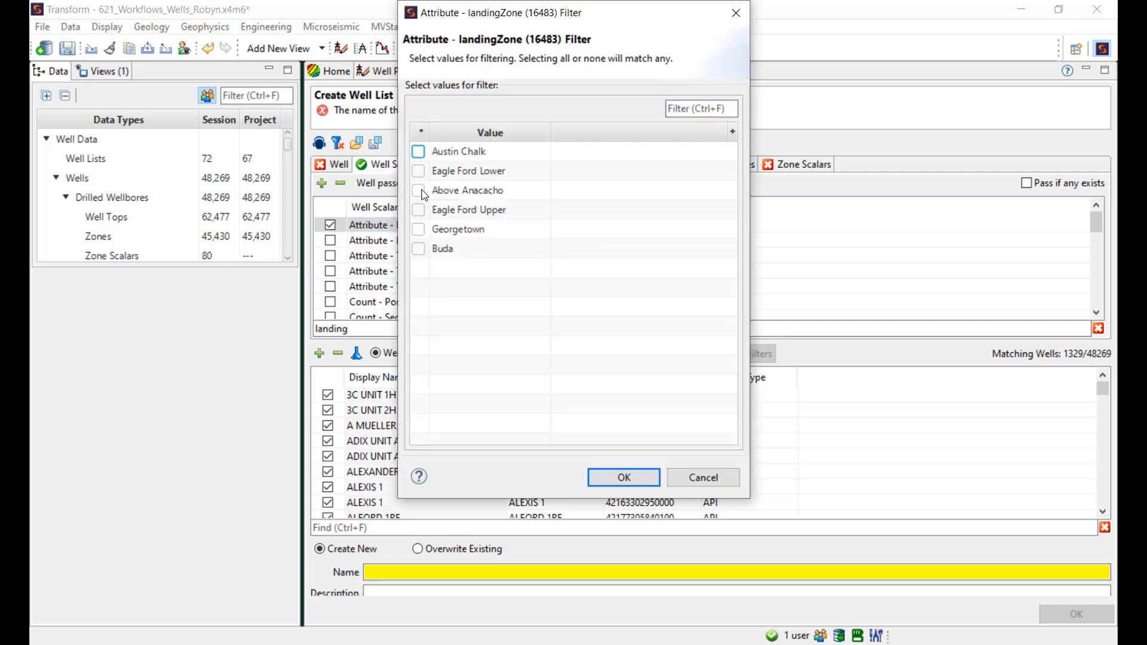
{"action": "left_click", "coordinate": [418, 210]}
{"action": "left_click", "coordinate": [607, 476]}
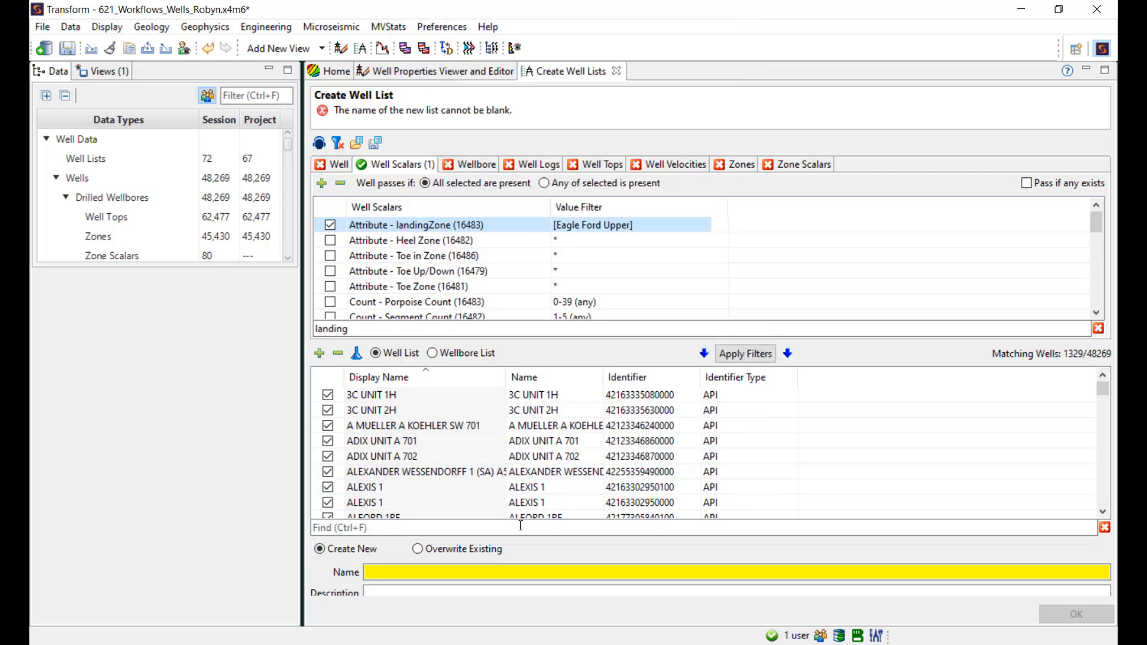
{"action": "left_click", "coordinate": [739, 352]}
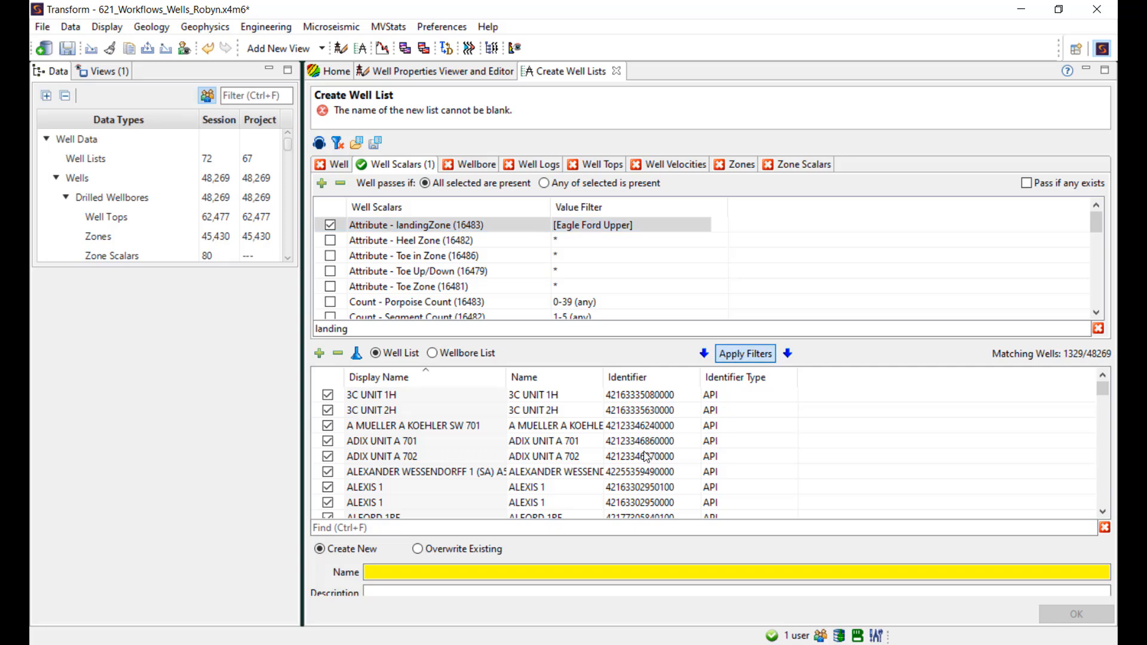
Create a new well list from the matching wells, named with the owner's first name followed by "_UpperEF_Landing".
{"action": "left_click", "coordinate": [469, 573]}
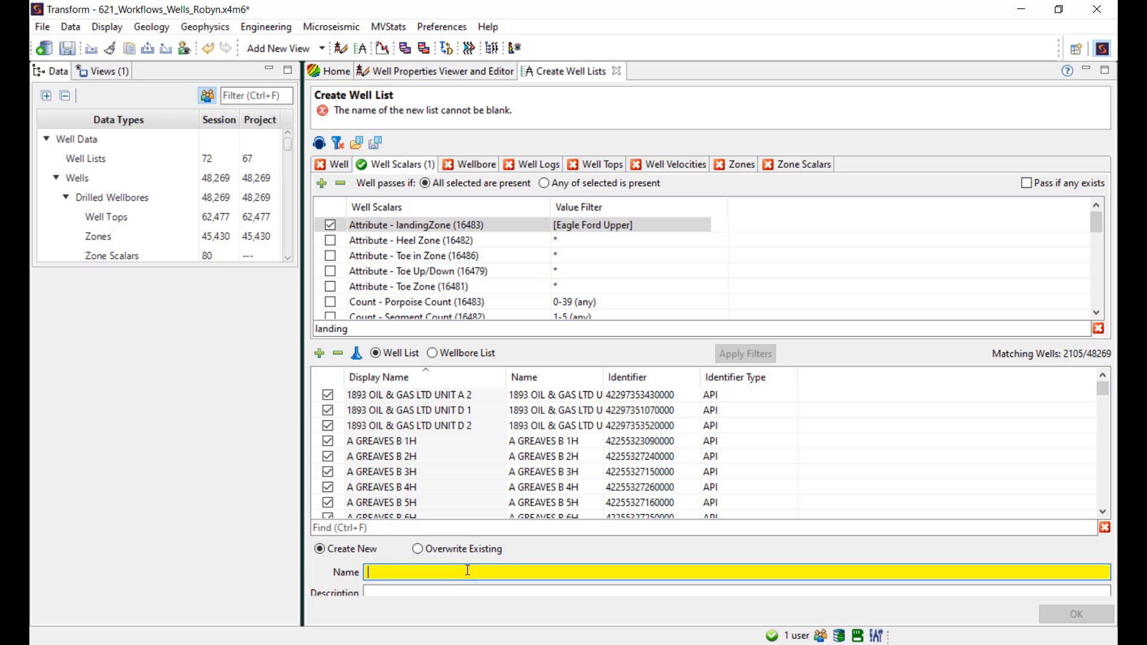
{"action": "type", "text": "Robyn_UpperEF_Landing"}
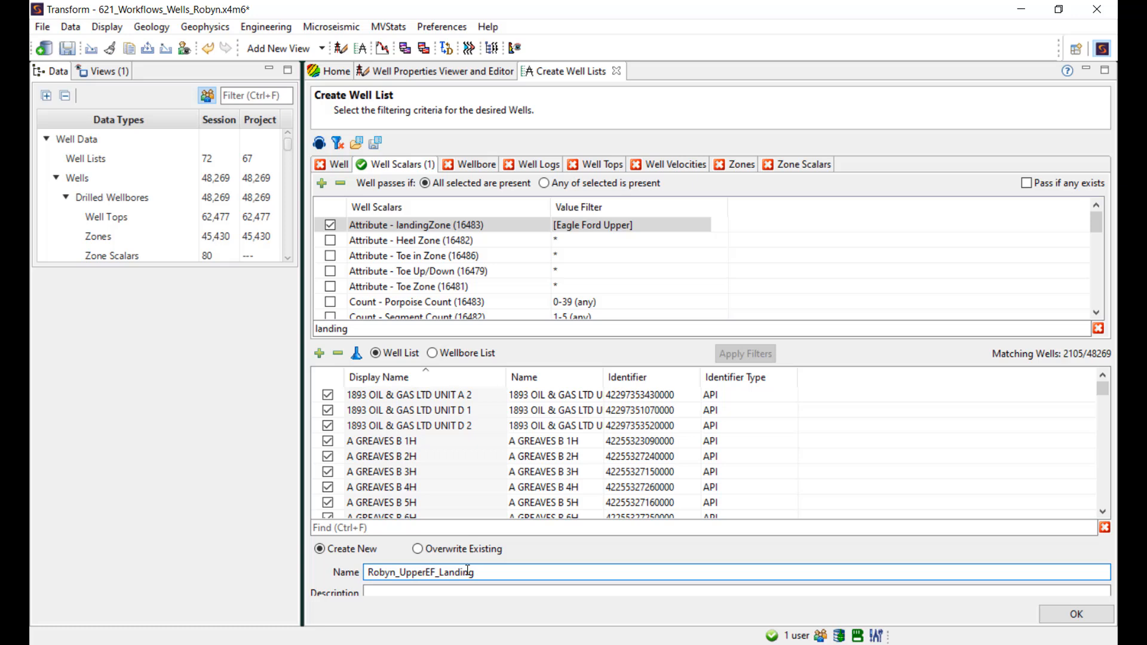
{"action": "left_click", "coordinate": [1070, 614]}
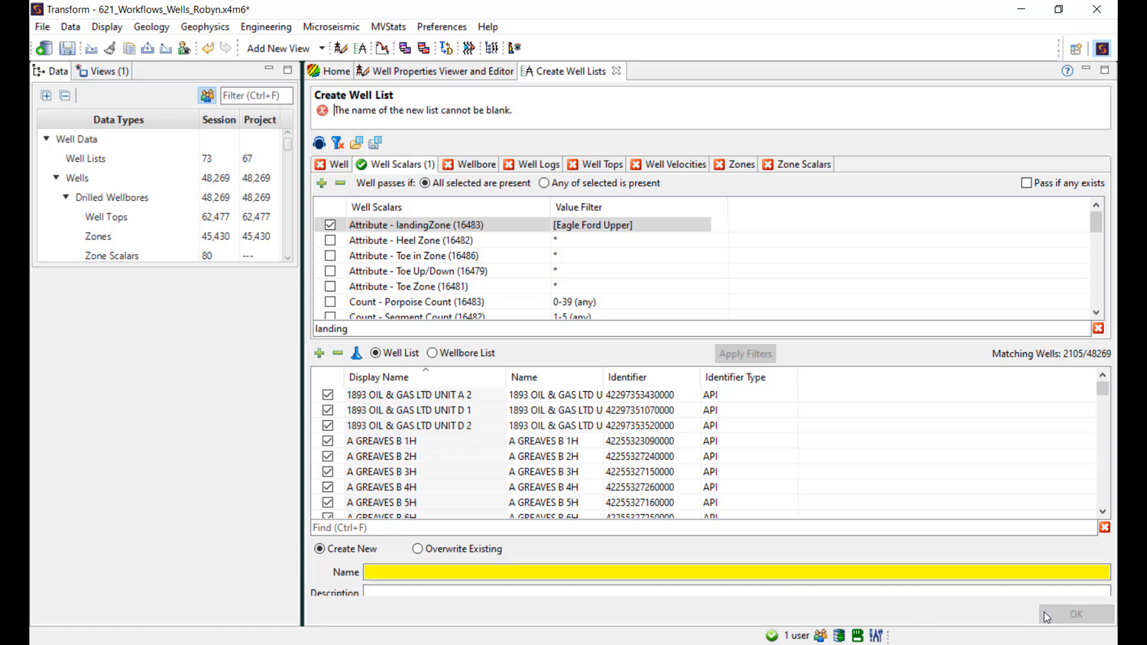
Clear all filters and re-enable the existing spud date range as a well criterion.
{"action": "left_click", "coordinate": [339, 144]}
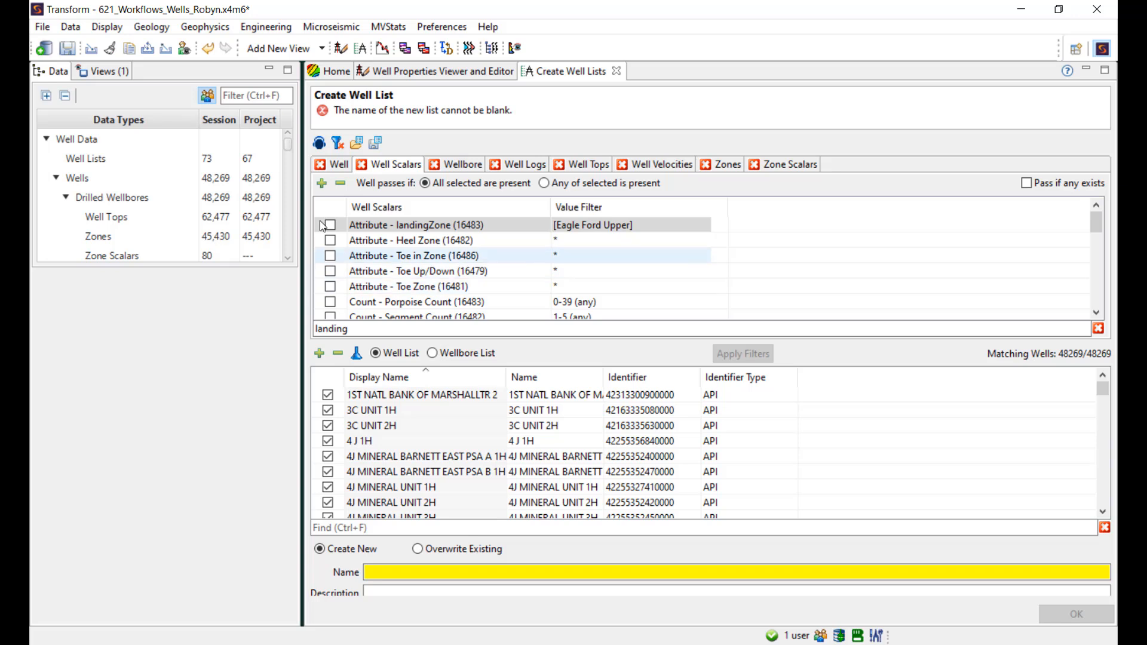
{"action": "left_click", "coordinate": [339, 165]}
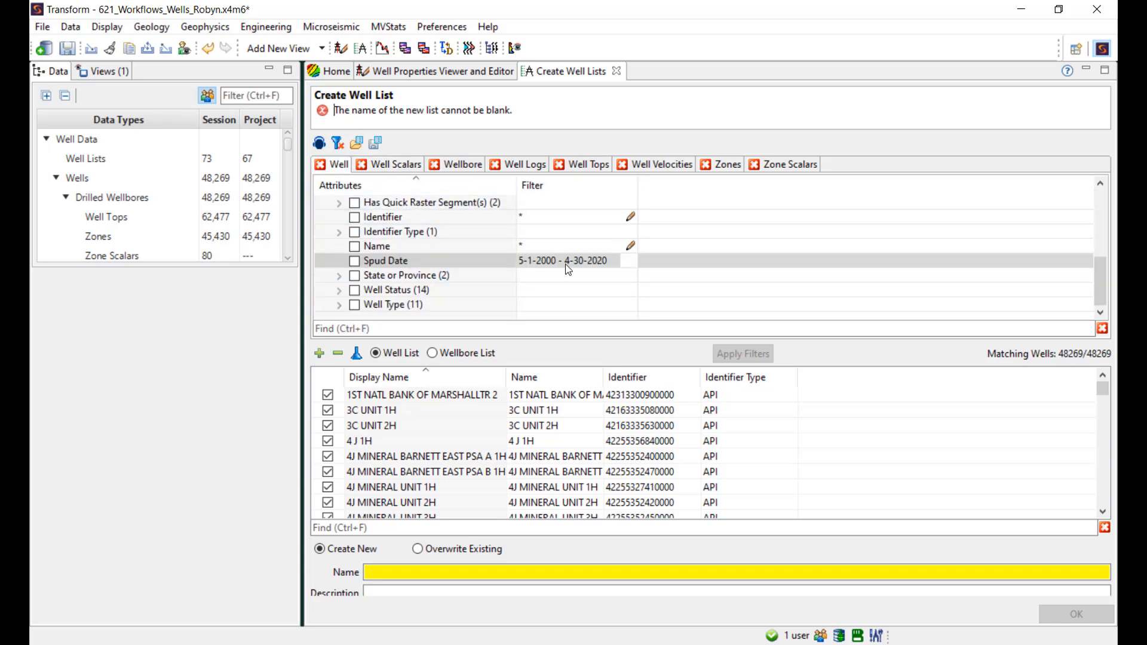
{"action": "left_click", "coordinate": [355, 261]}
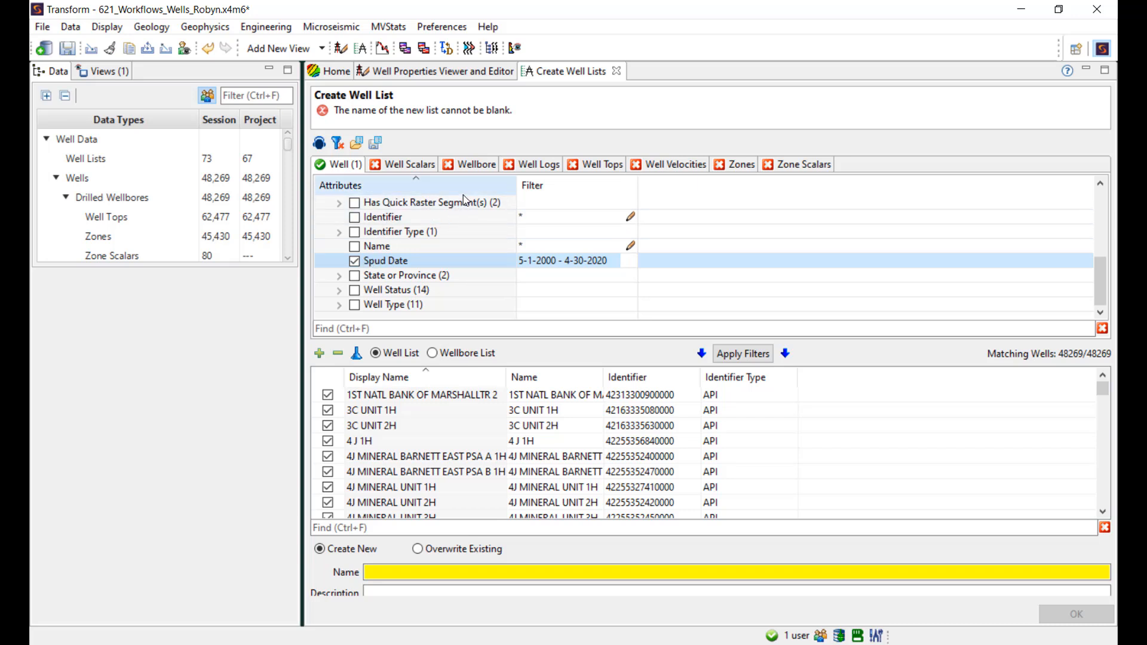
Add a well log criterion requiring any of the Gamma Ray or Medium Resistivity aliases, and apply the combined filters.
{"action": "left_click", "coordinate": [538, 164]}
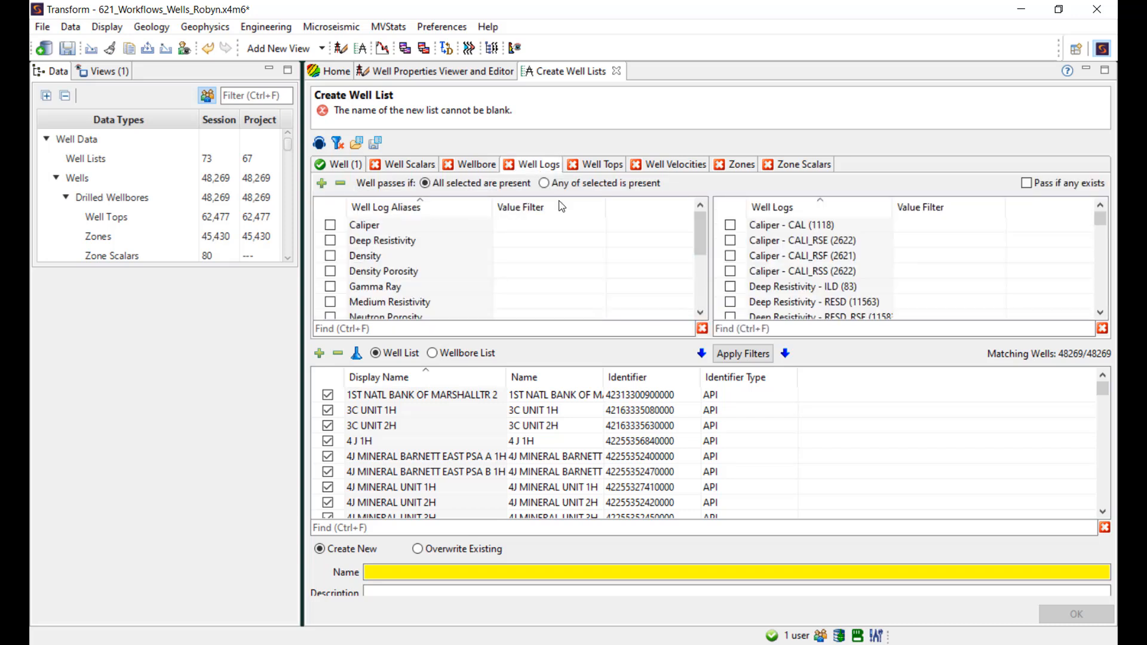
{"action": "left_click", "coordinate": [561, 186]}
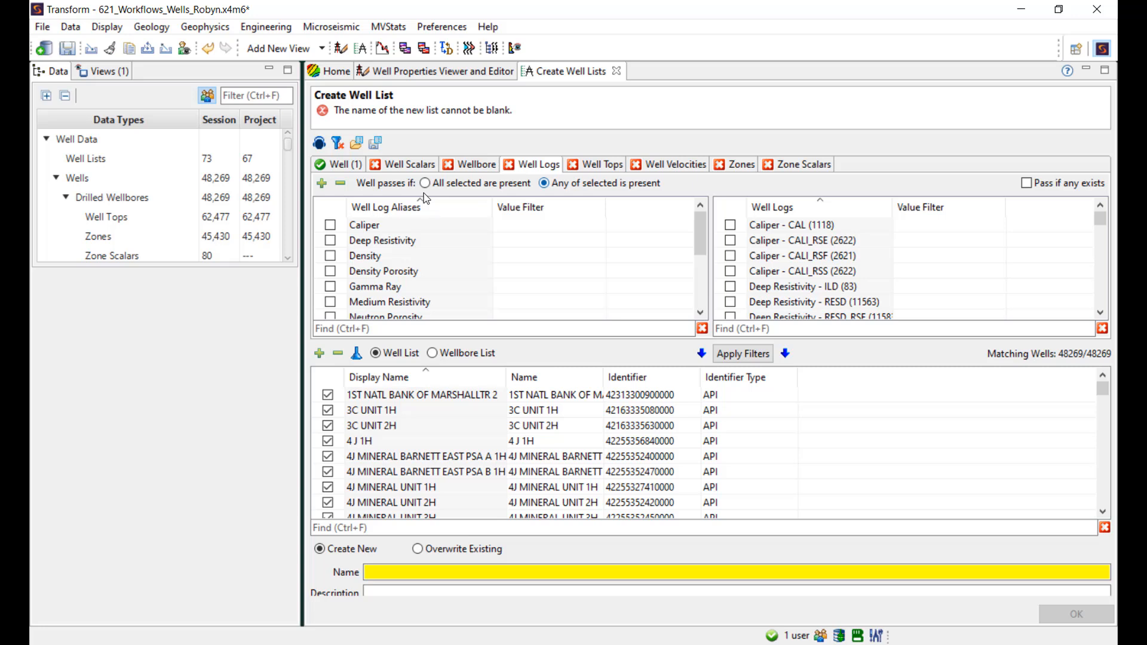
{"action": "left_click", "coordinate": [332, 288]}
{"action": "scroll", "coordinate": [332, 289], "scroll_direction": "down", "scroll_amount": 2}
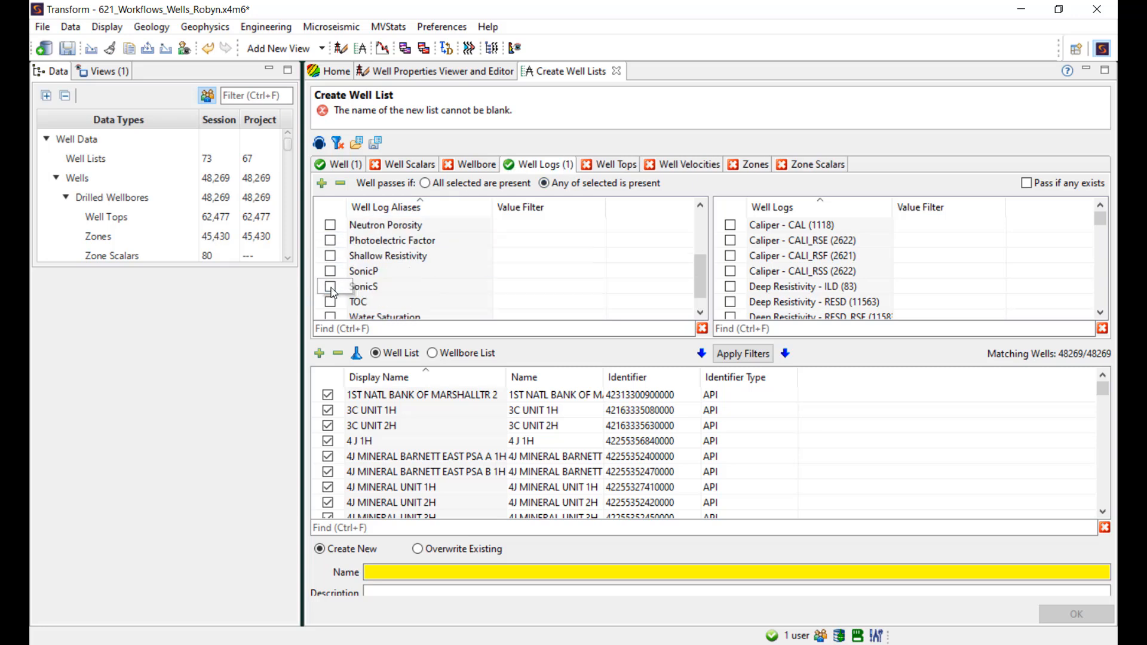
{"action": "scroll", "coordinate": [332, 292], "scroll_direction": "up", "scroll_amount": 1}
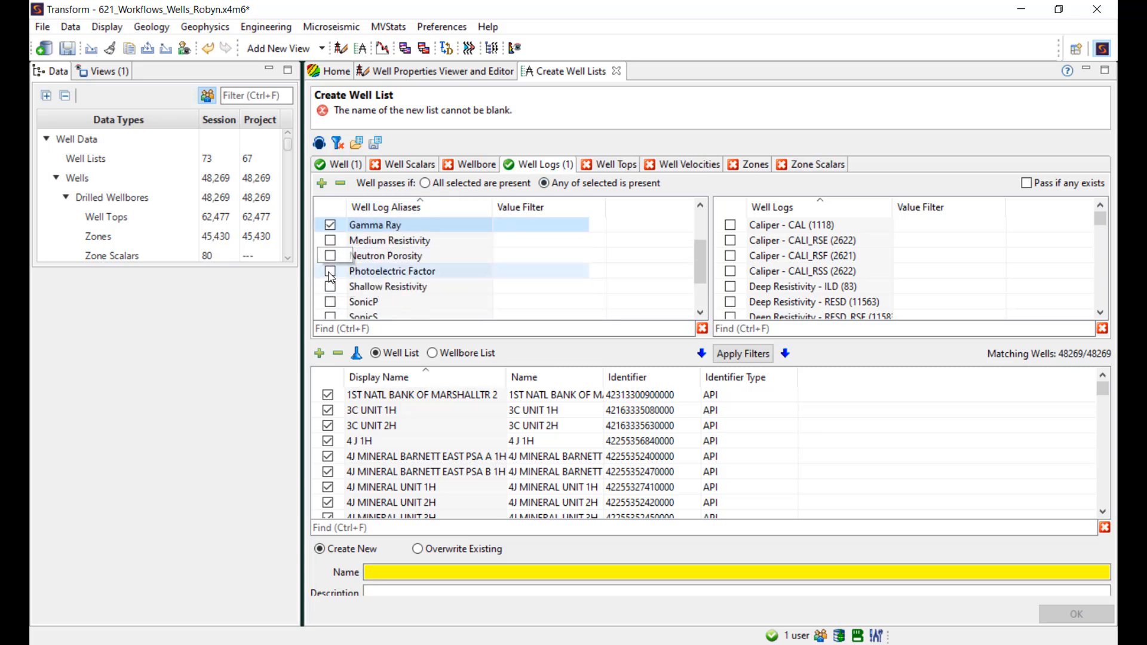
{"action": "left_click", "coordinate": [330, 239]}
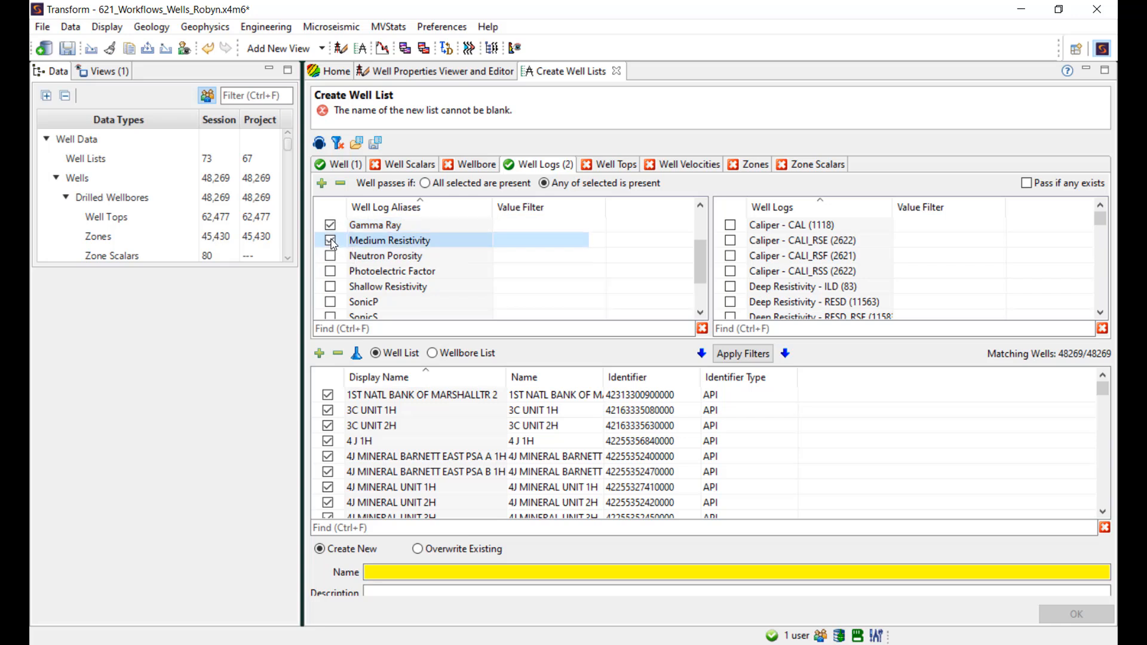
{"action": "left_click", "coordinate": [747, 356]}
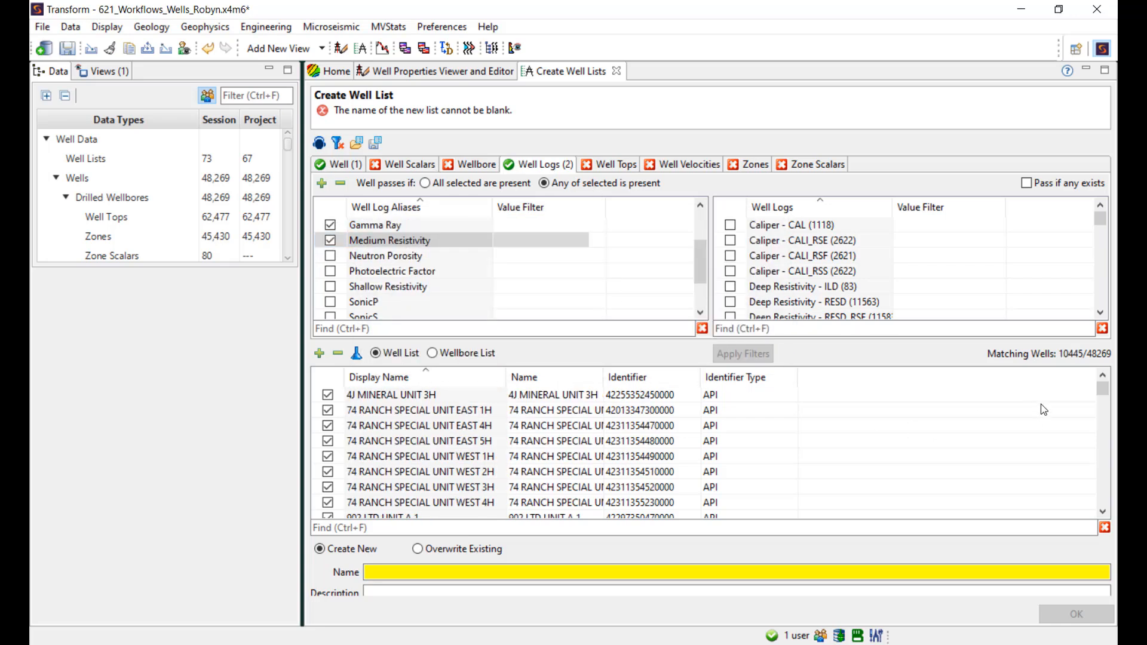
Save the matching wells as a new list named with the owner's first name followed by "_GR_Res_SpudAfter2000".
{"action": "left_click", "coordinate": [434, 573]}
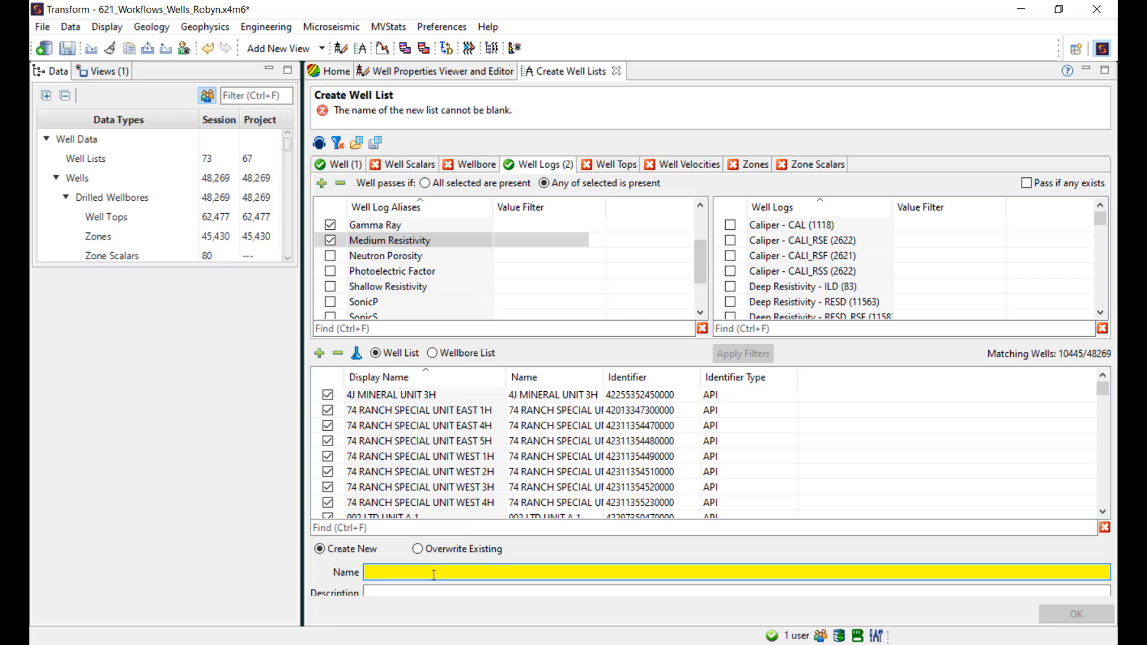
{"action": "type", "text": "Robyn_GR_Res_SpudAfter2000"}
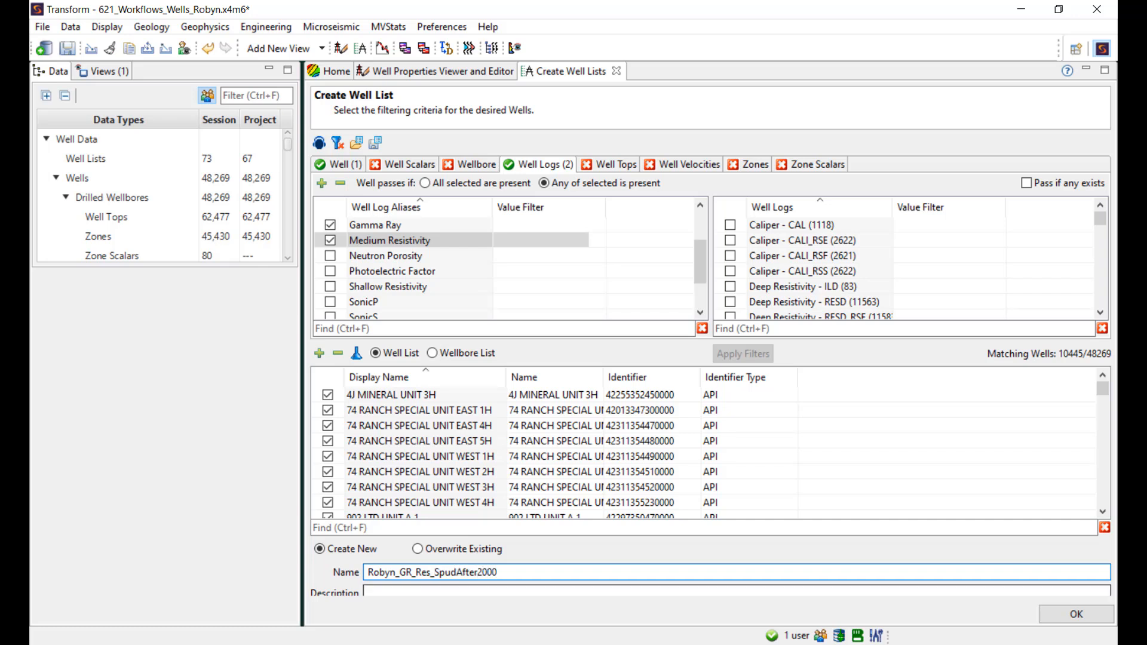
{"action": "left_click", "coordinate": [1054, 615]}
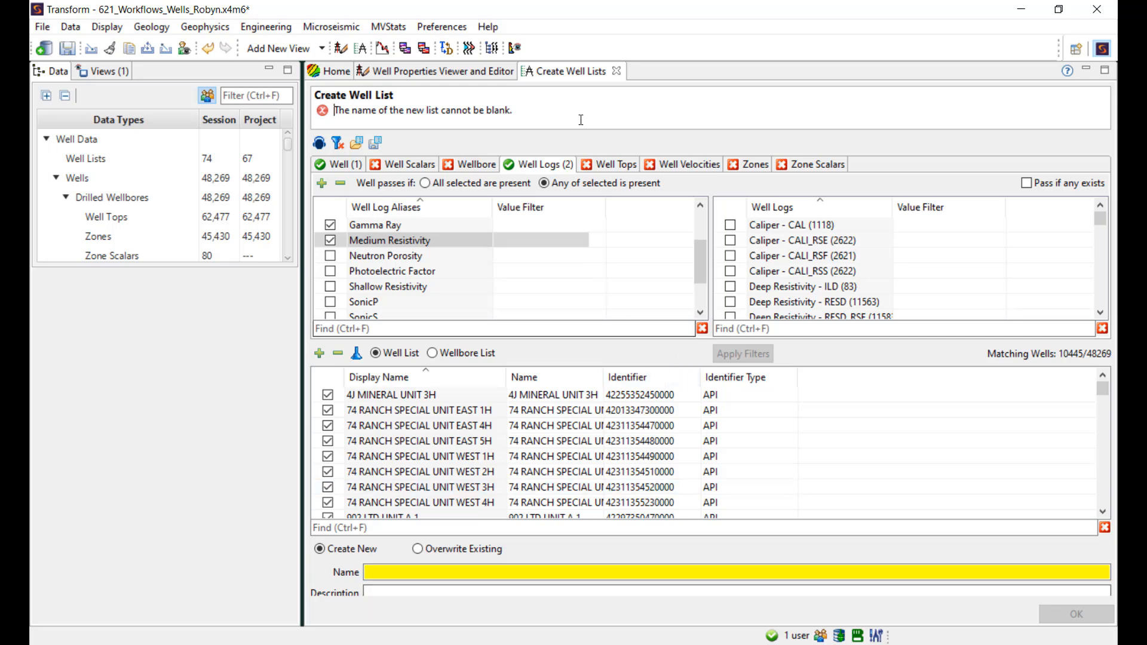
Close the well list creation view and show the session's well lists filtered by the owner's first name, with wider name columns.
{"action": "left_click", "coordinate": [617, 71]}
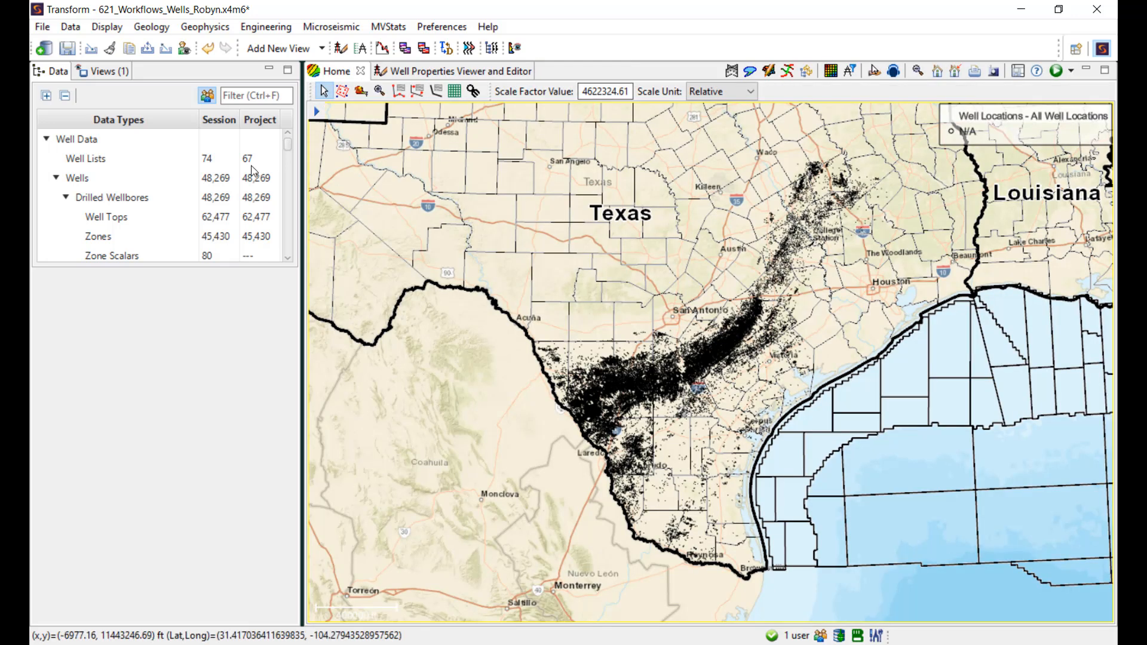
{"action": "left_click", "coordinate": [218, 160]}
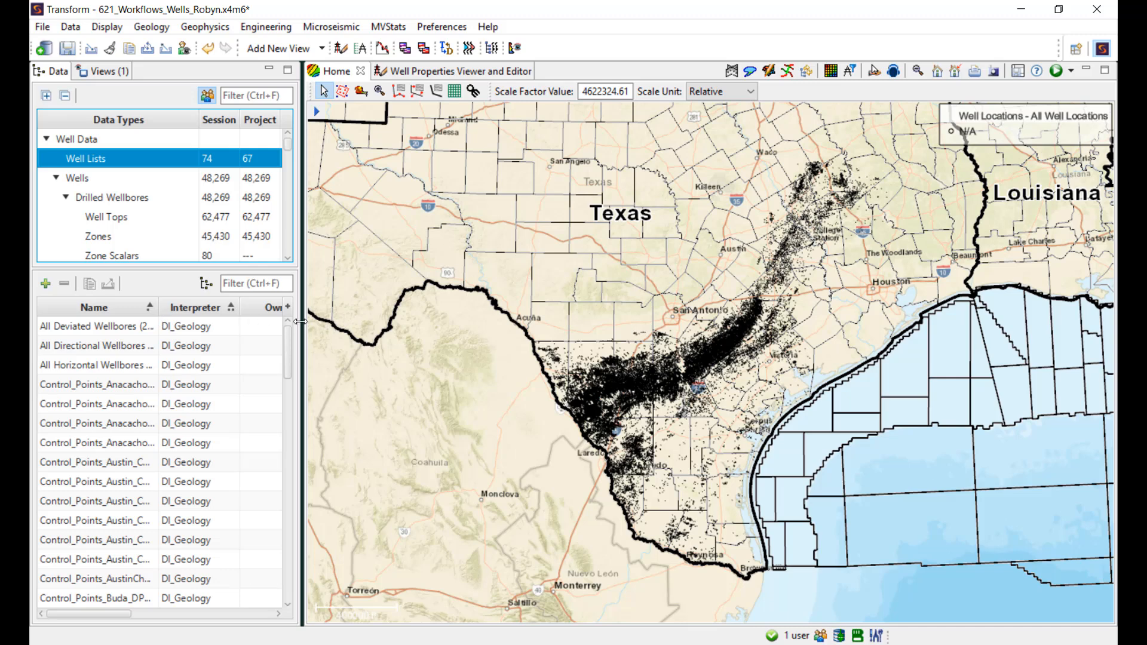
{"action": "left_click_drag", "start_coordinate": [299, 321], "coordinate": [395, 315]}
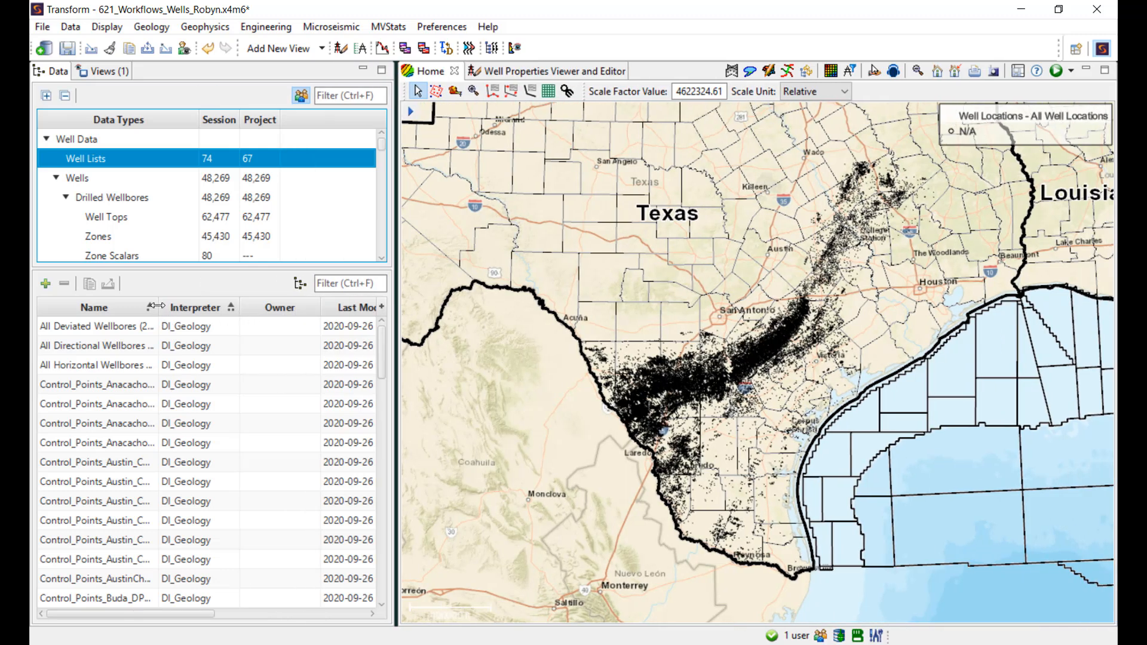
{"action": "left_click_drag", "start_coordinate": [157, 306], "coordinate": [233, 305]}
{"action": "left_click", "coordinate": [364, 287]}
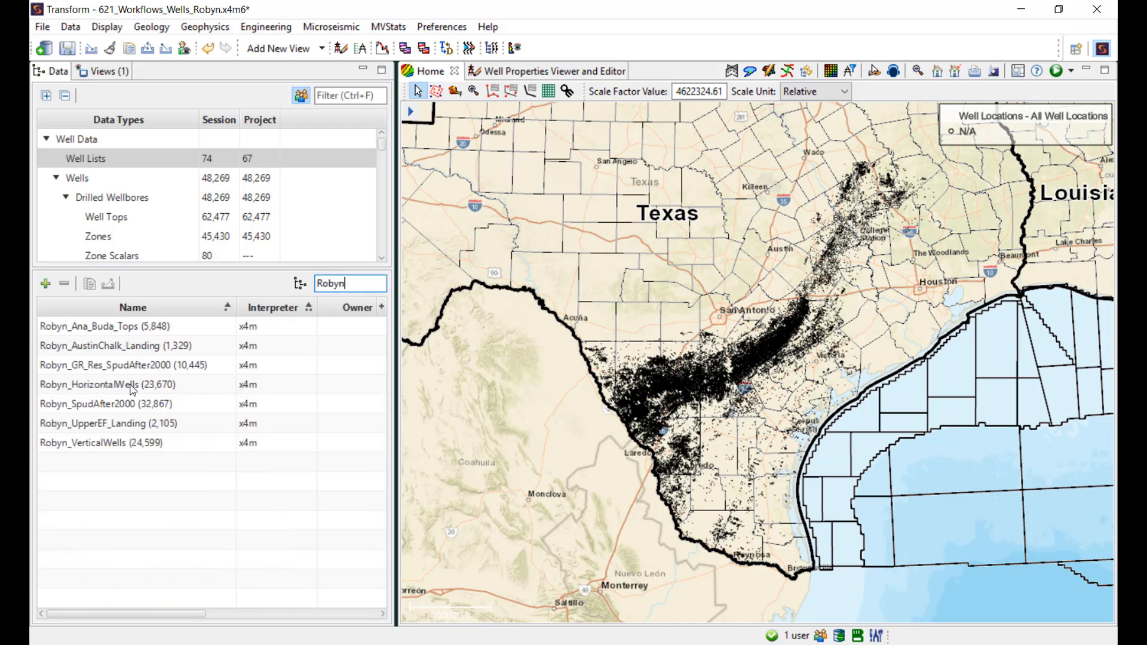
Add the owner's AustinChalk_Landing well list to the basemap as a layer and hide the All Well Locations layer.
{"action": "left_click_drag", "start_coordinate": [111, 353], "coordinate": [390, 320]}
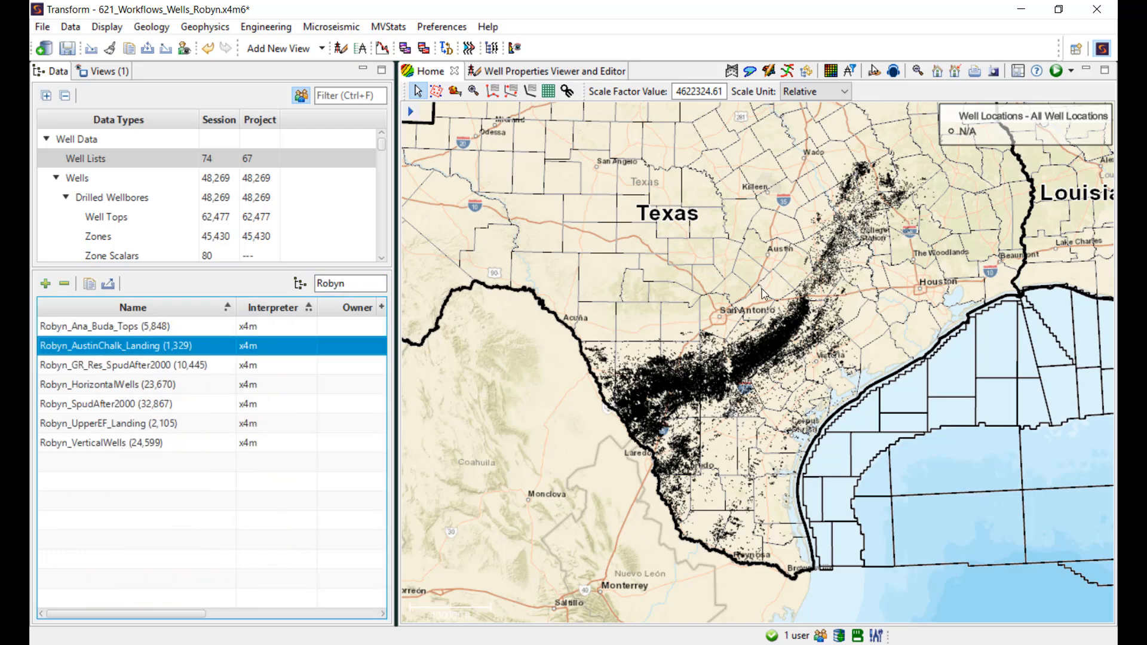
{"action": "left_click_drag", "start_coordinate": [409, 111], "coordinate": [411, 112]}
{"action": "left_click", "coordinate": [423, 172]}
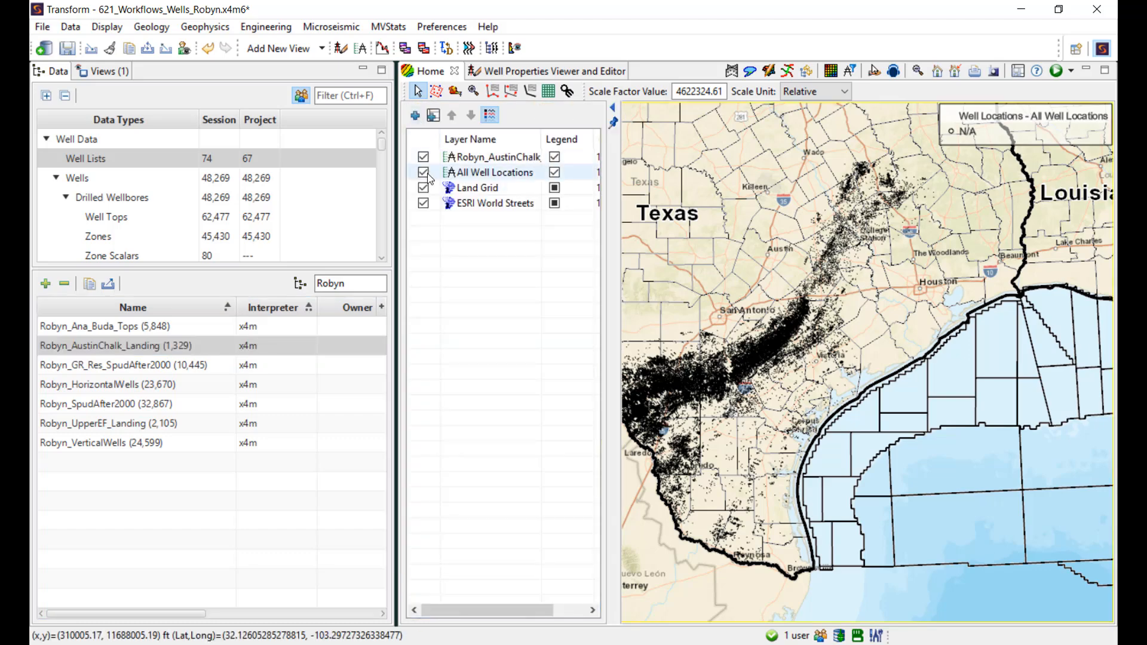
{"action": "scroll", "coordinate": [705, 359], "scroll_direction": "up", "scroll_amount": 5}
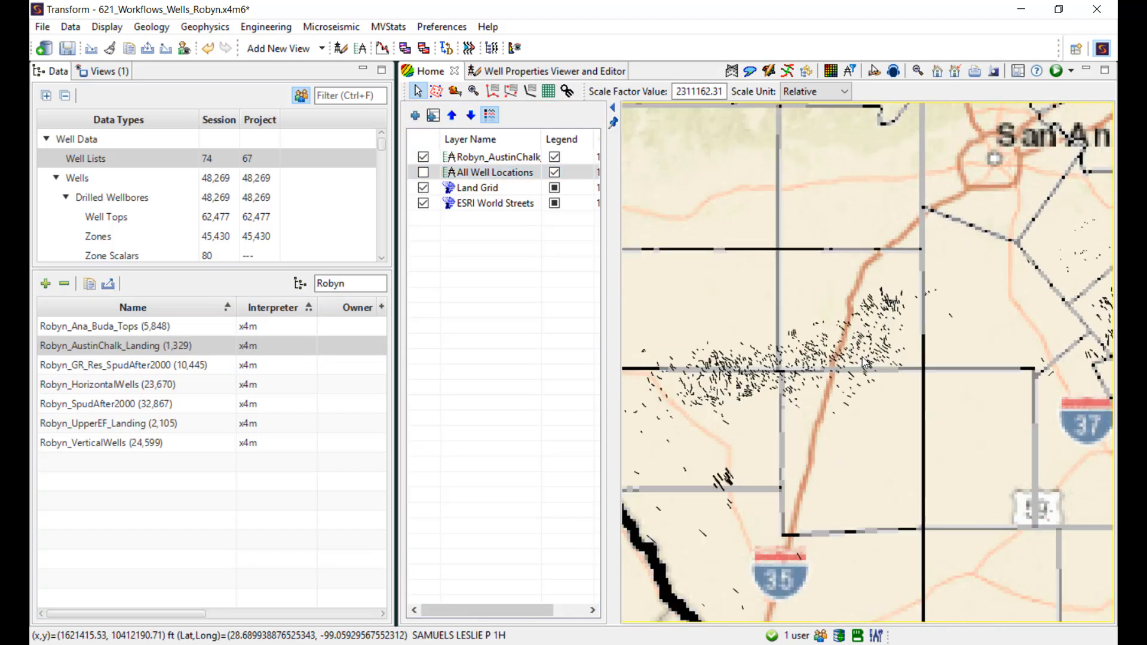
{"action": "scroll", "coordinate": [789, 357], "scroll_direction": "down", "scroll_amount": 1}
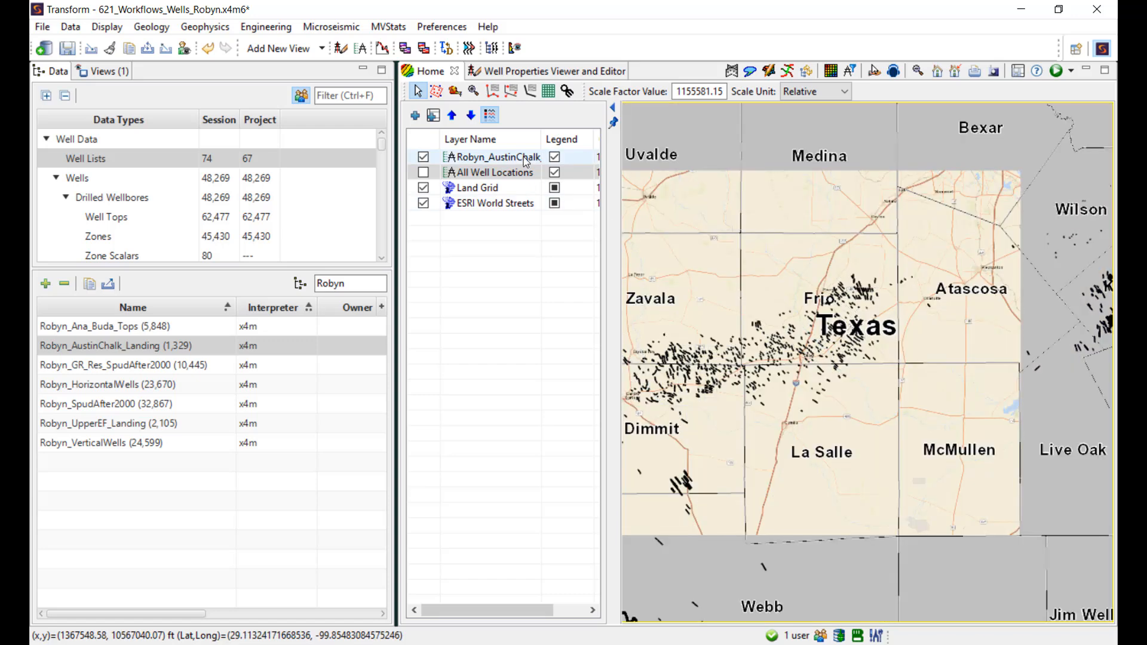
Examine the well list settings in the AustinChalk_Landing layer's style dialog and close it without changes.
{"action": "left_click", "coordinate": [523, 158]}
{"action": "right_click", "coordinate": [522, 157]}
{"action": "left_click", "coordinate": [568, 175]}
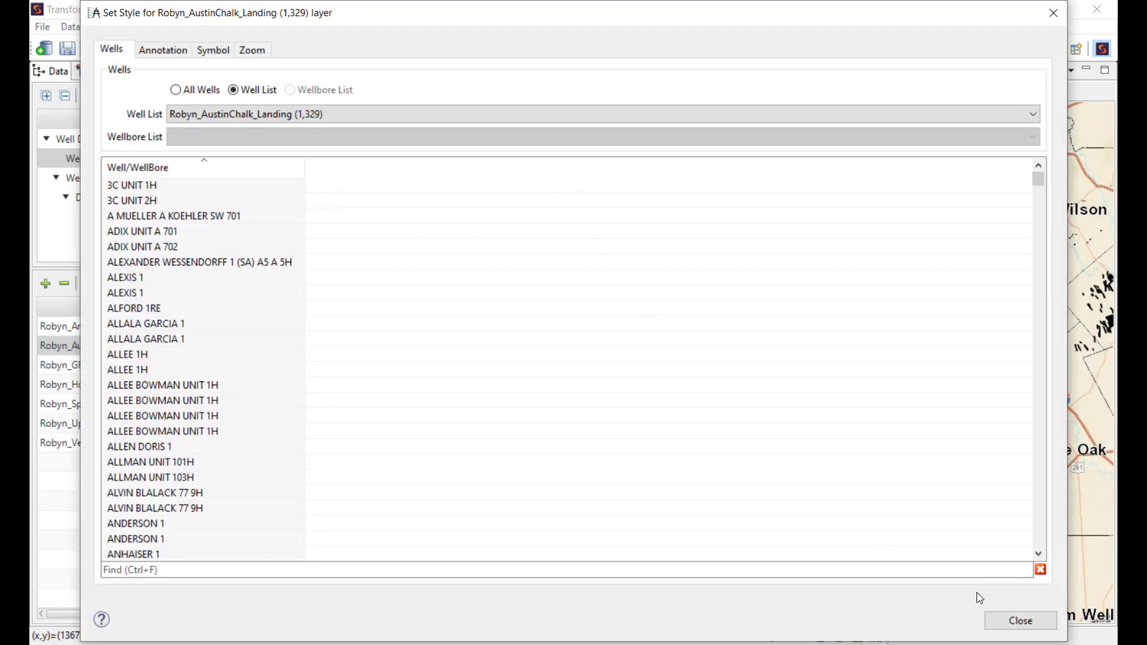
{"action": "left_click", "coordinate": [1009, 624]}
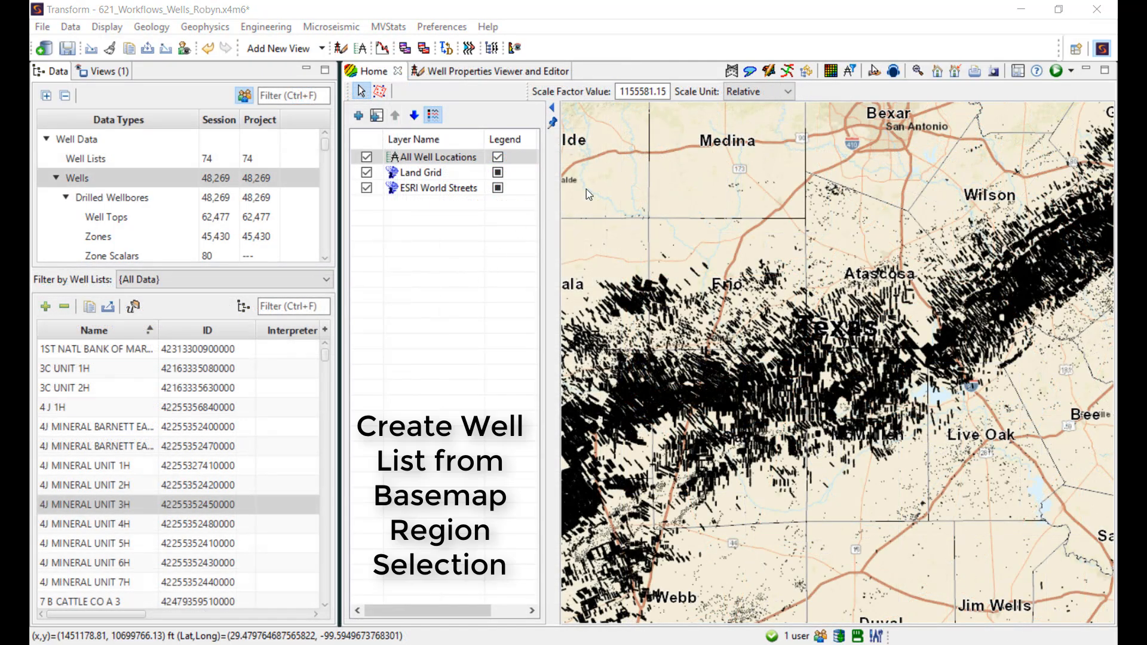
With the All Well Locations layer active, draw a four-cornered selection polygon along the Frio County boundary on the basemap.
{"action": "left_click", "coordinate": [430, 158]}
{"action": "scroll", "coordinate": [834, 426], "scroll_direction": "up", "scroll_amount": 2}
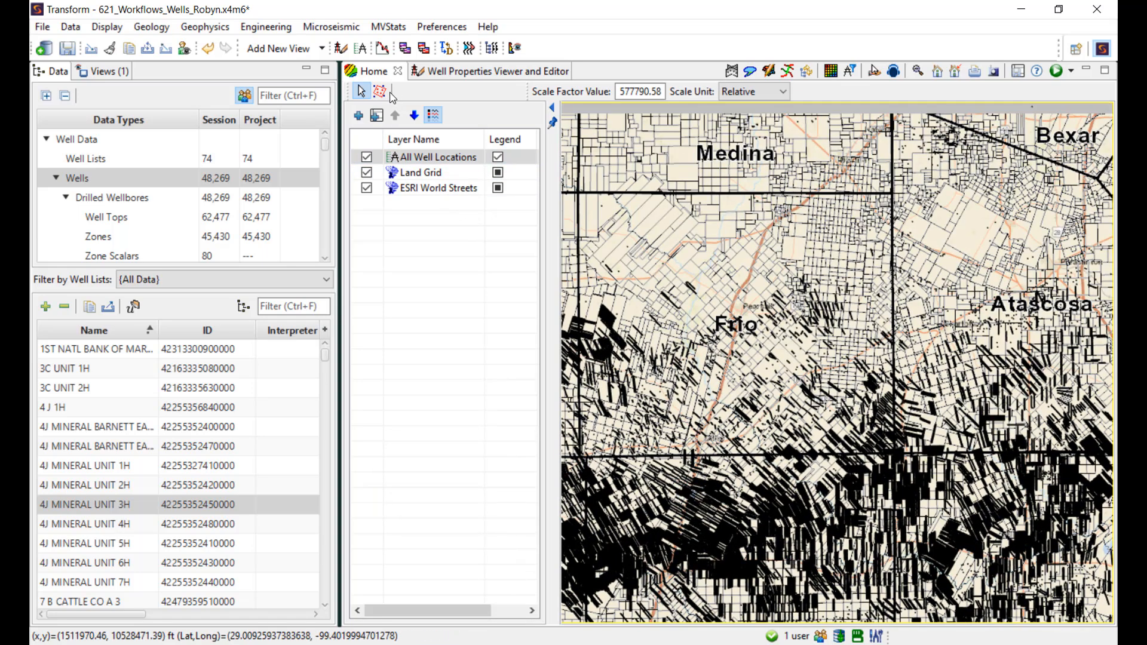
{"action": "left_click", "coordinate": [382, 96]}
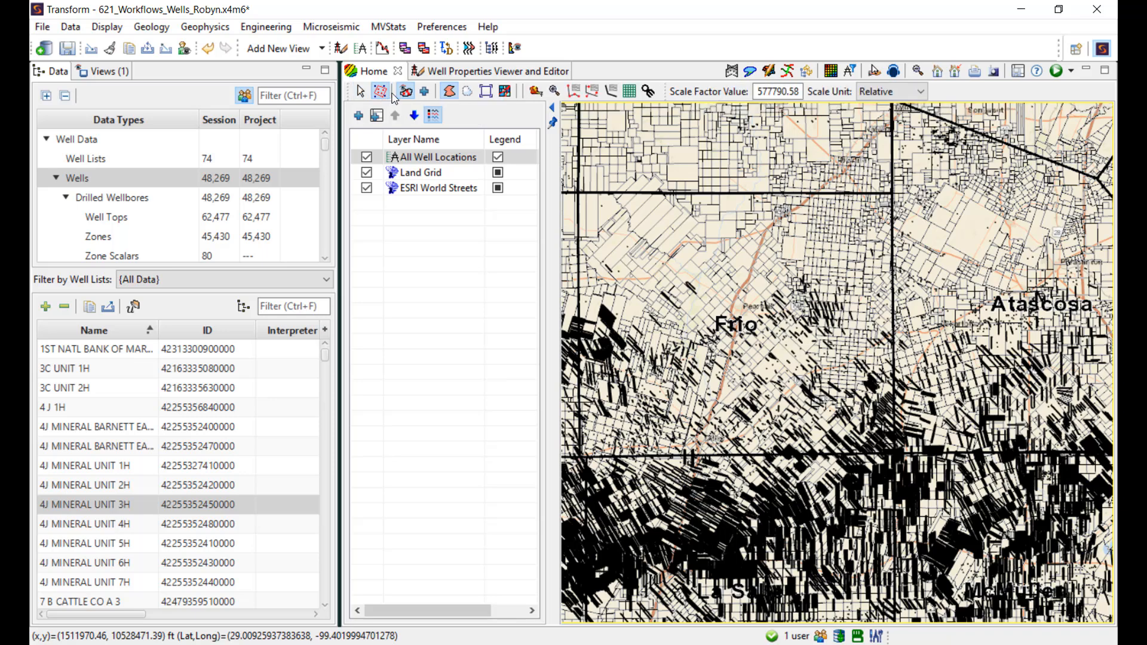
{"action": "left_click", "coordinate": [406, 94]}
{"action": "left_click", "coordinate": [583, 194]}
{"action": "left_click", "coordinate": [896, 195]}
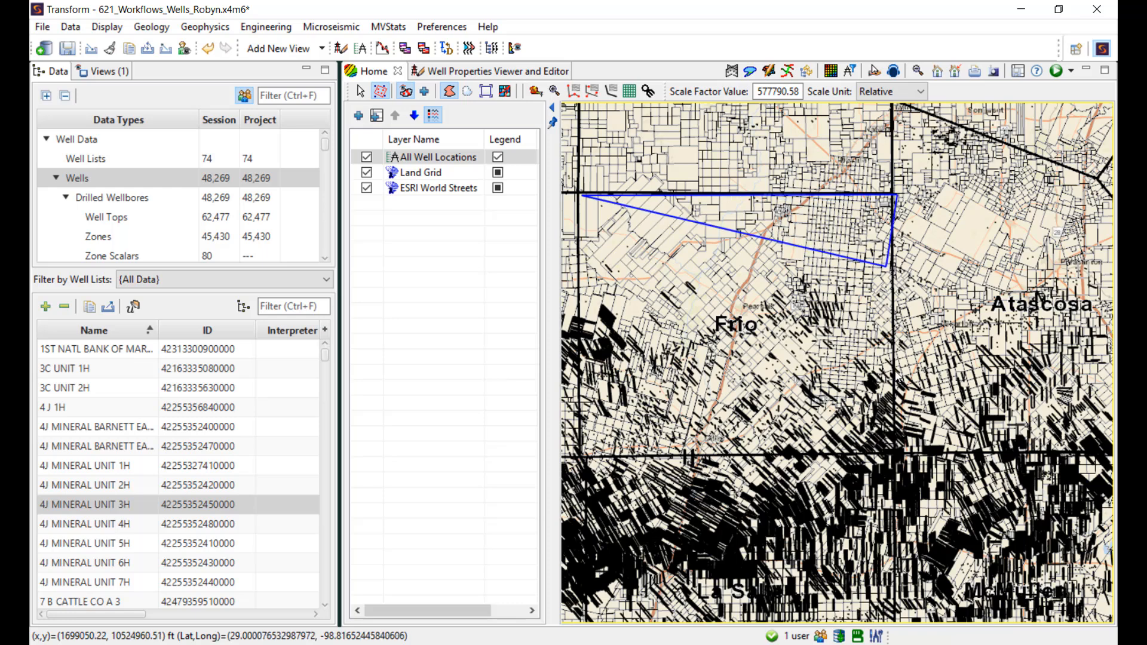
{"action": "left_click", "coordinate": [894, 452]}
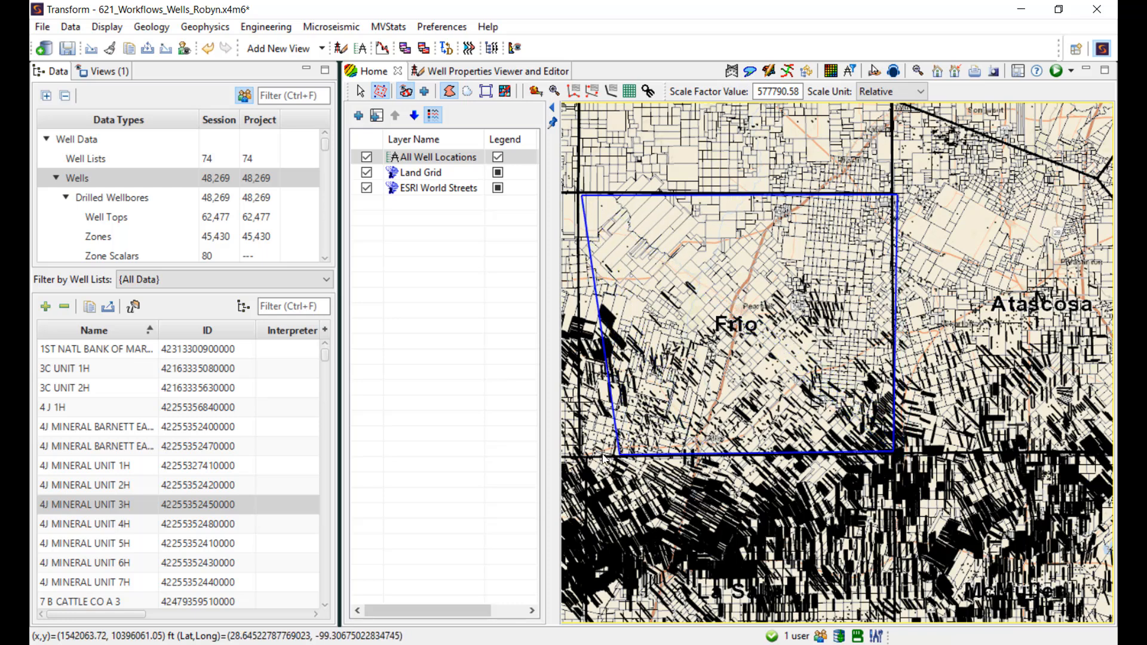
{"action": "double_click", "coordinate": [581, 454]}
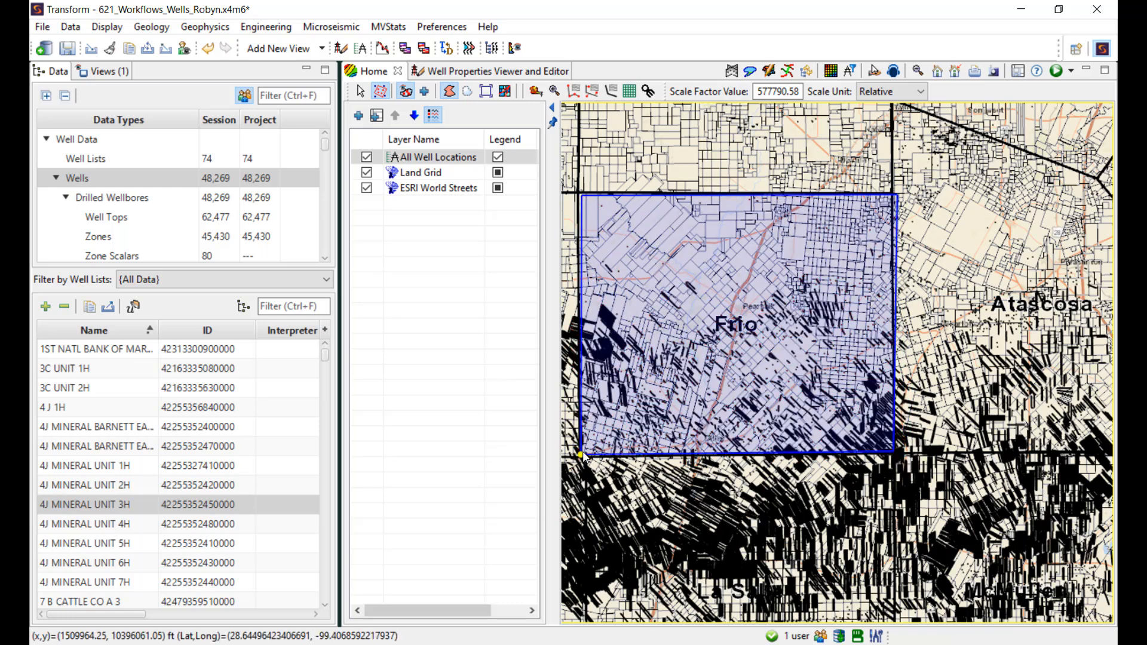
Send the wells selected in the polygon to the Create Well List view and save them as "Frio County Wells".
{"action": "right_click", "coordinate": [723, 365]}
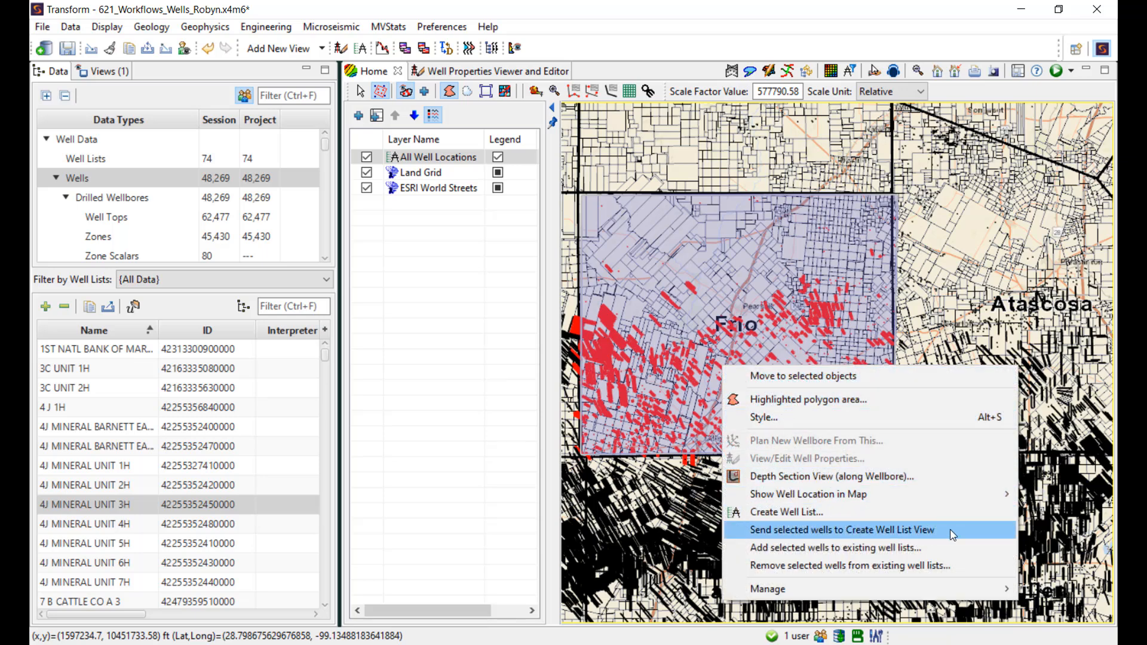
{"action": "left_click", "coordinate": [925, 530]}
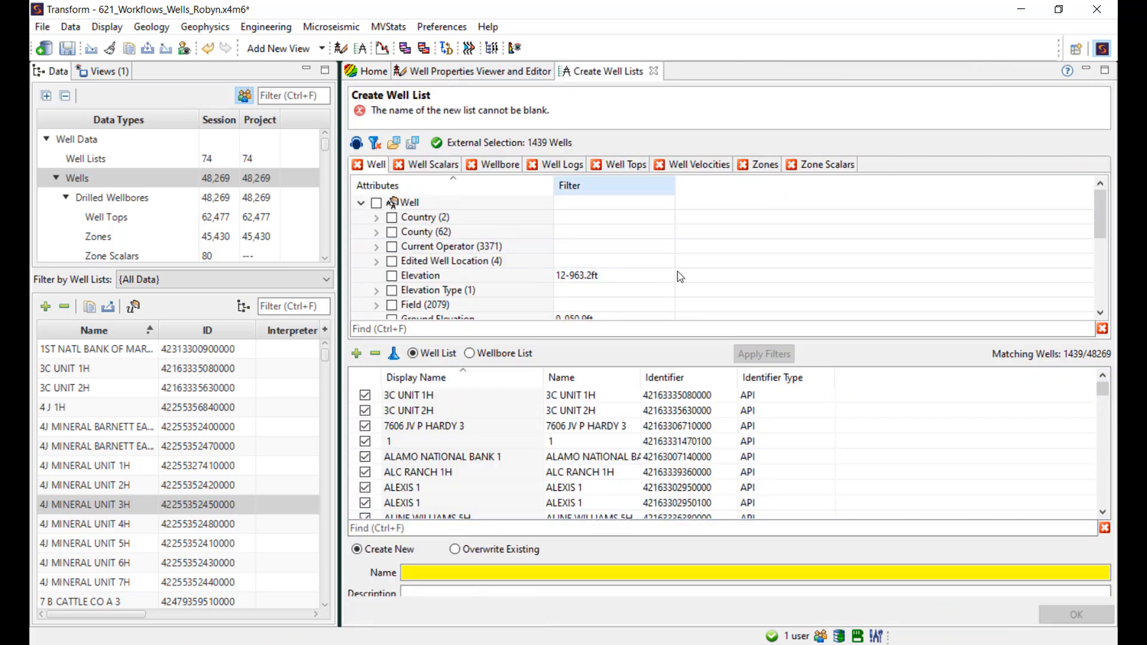
{"action": "left_click", "coordinate": [501, 572]}
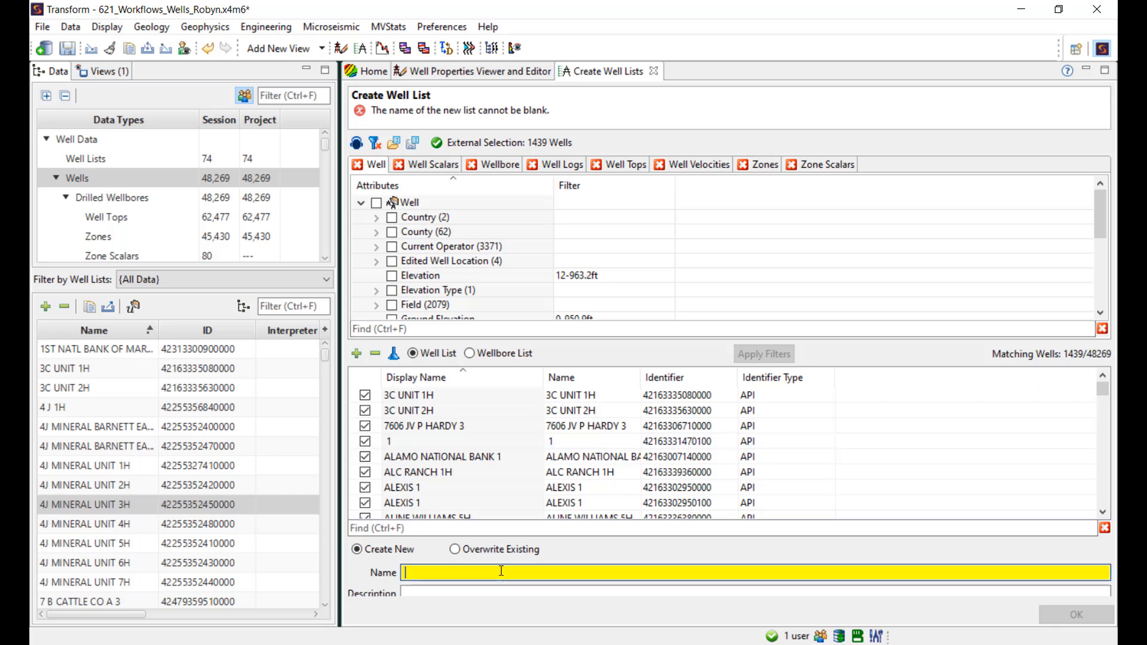
{"action": "type", "text": "Frio County Wells"}
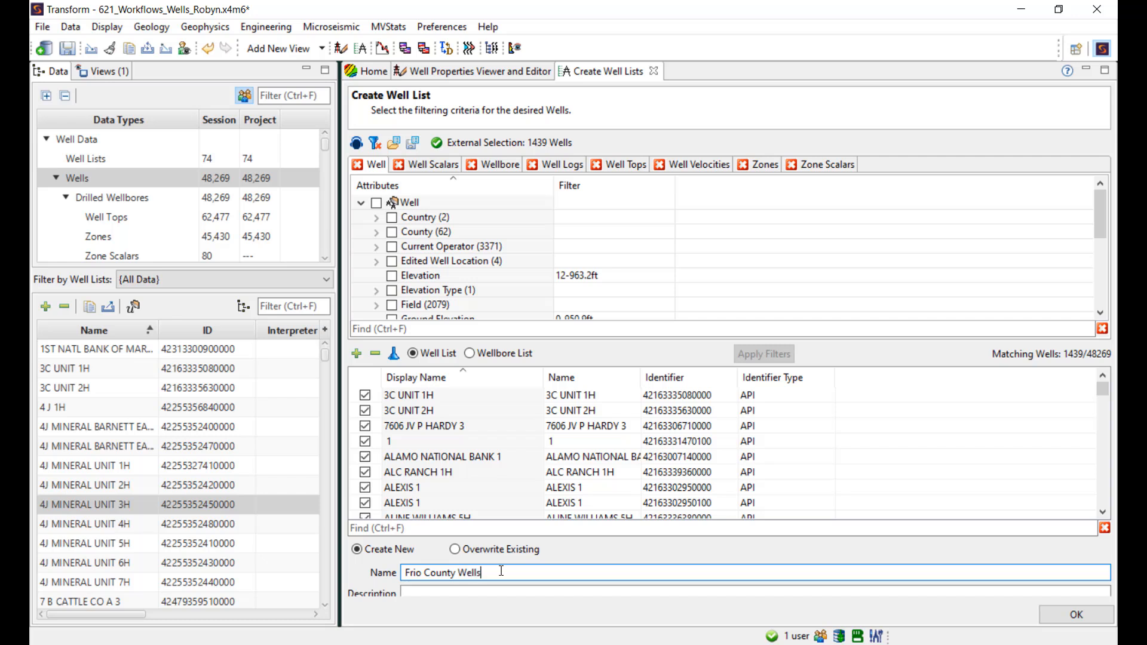
{"action": "left_click", "coordinate": [1088, 621]}
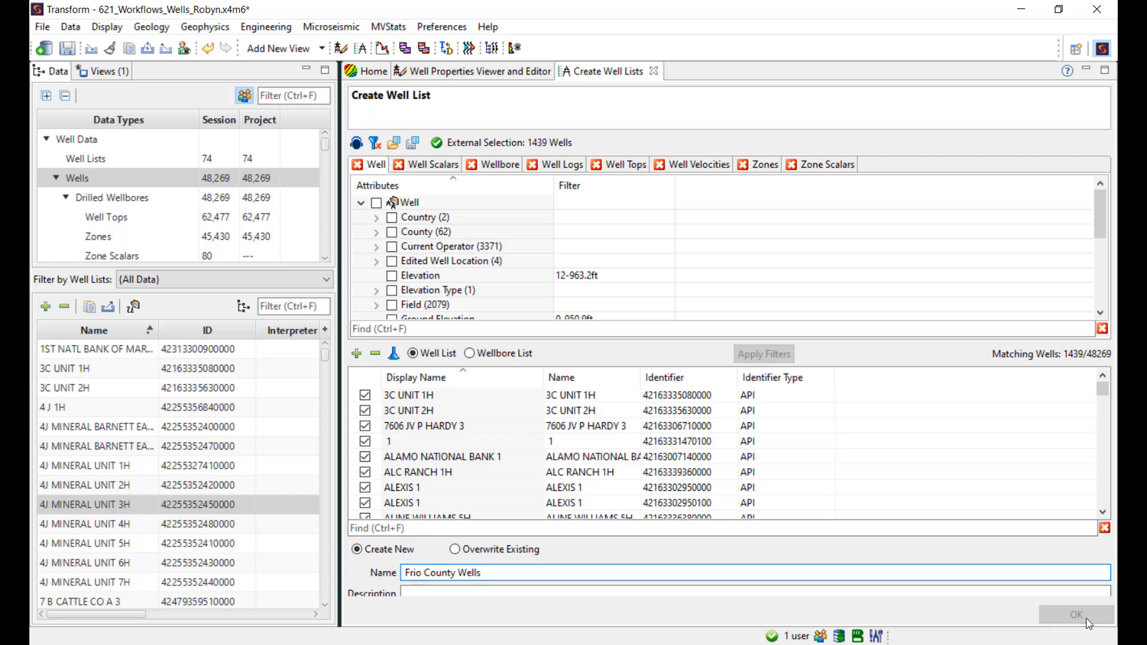
Add a spud date criterion starting at 5/1/2000 to the Frio County selection and apply the filters.
{"action": "scroll", "coordinate": [452, 291], "scroll_direction": "down", "scroll_amount": 4}
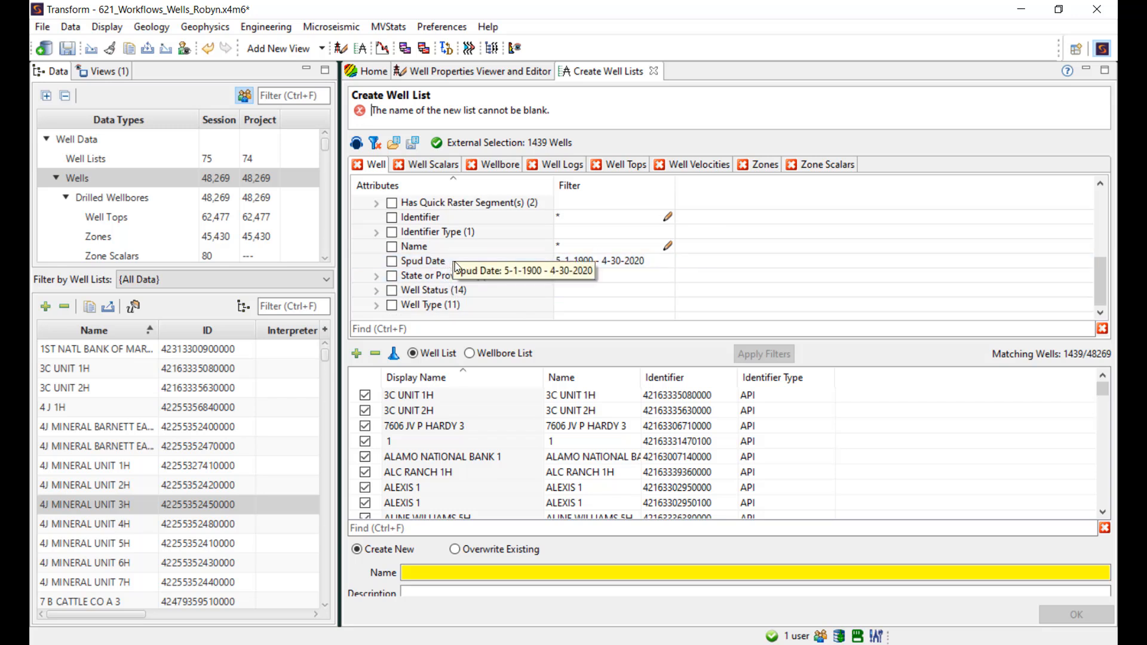
{"action": "left_click", "coordinate": [392, 261]}
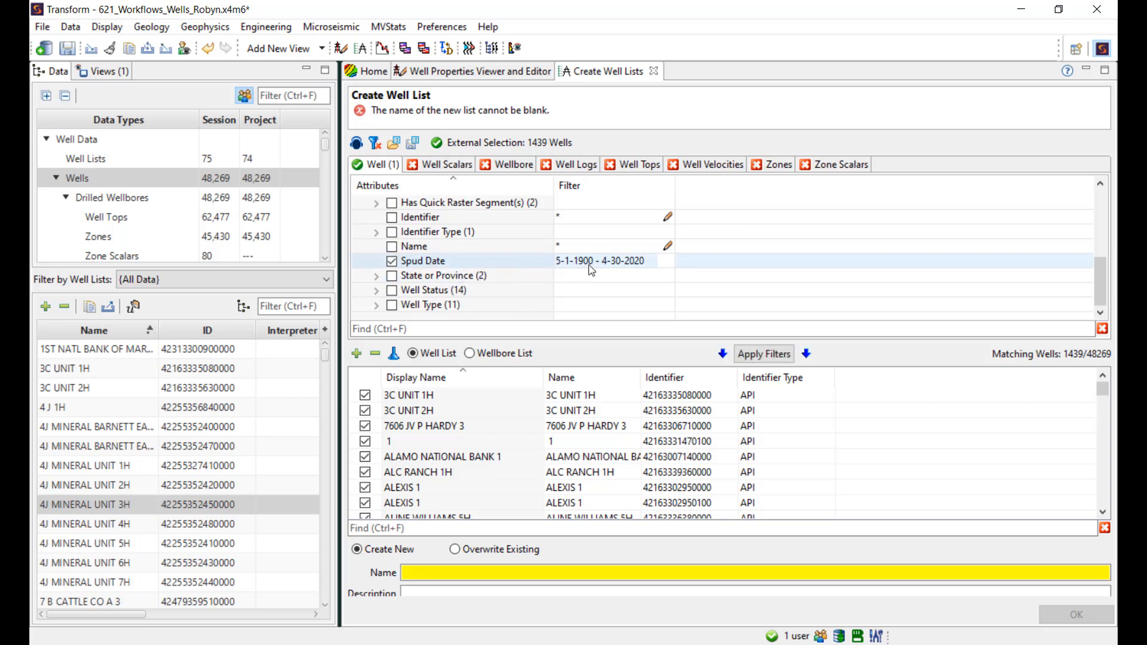
{"action": "left_click", "coordinate": [549, 262]}
{"action": "left_click", "coordinate": [521, 221]}
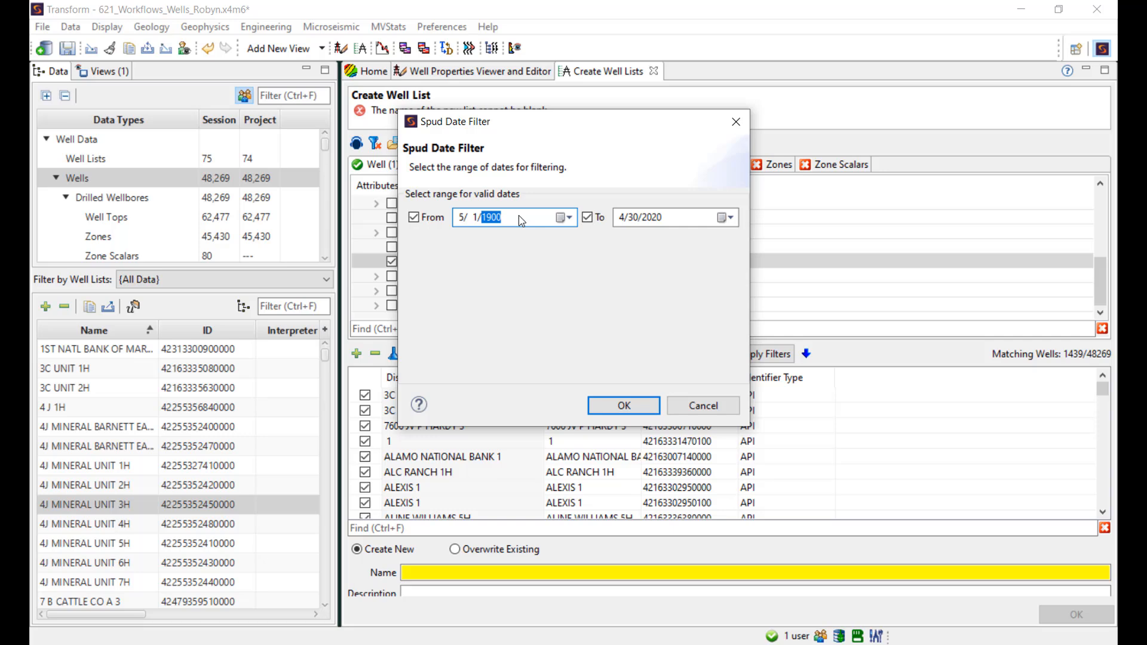
{"action": "left_click", "coordinate": [616, 405]}
{"action": "left_click", "coordinate": [765, 354]}
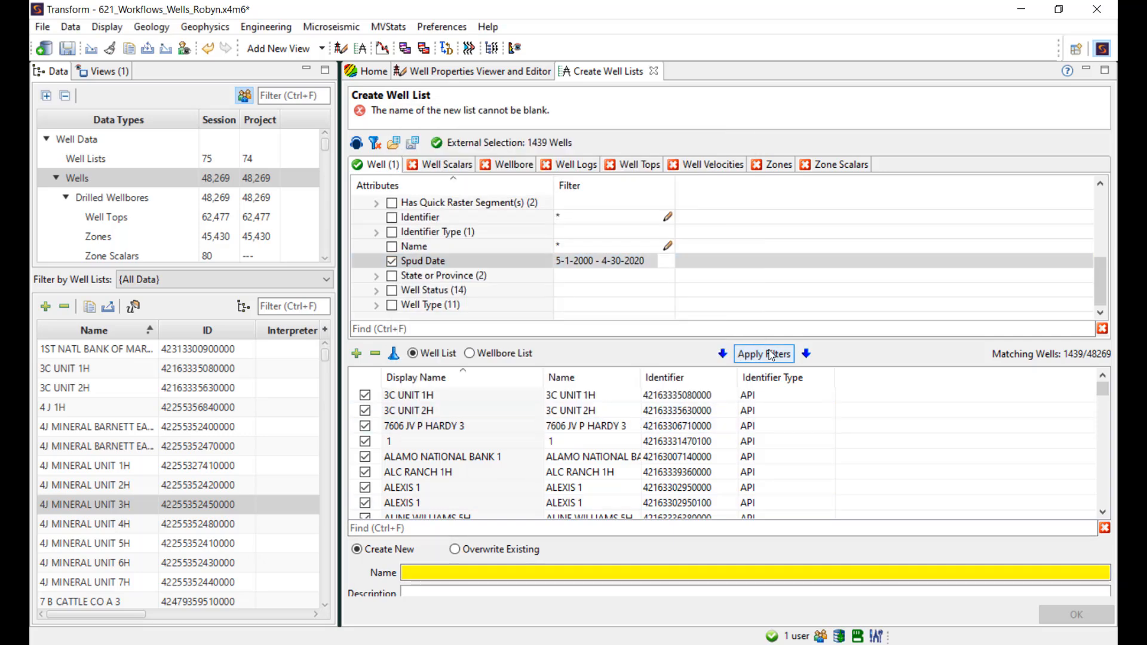
Save the matching wells as a new list named "Frio County Wells Spud after 2000" and reset all filters, including the external selection.
{"action": "left_click", "coordinate": [412, 574]}
{"action": "type", "text": "Frio County"}
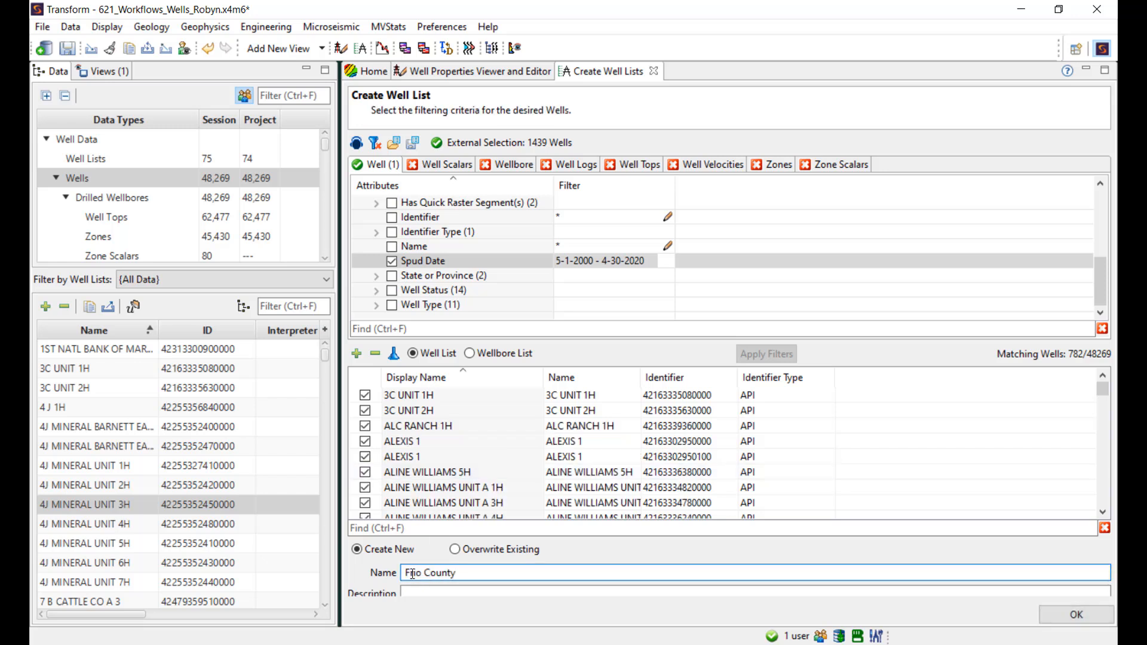
{"action": "type", "text": " Wells Spud after 2000"}
{"action": "left_click", "coordinate": [411, 574]}
{"action": "type", "text": "r 2000"}
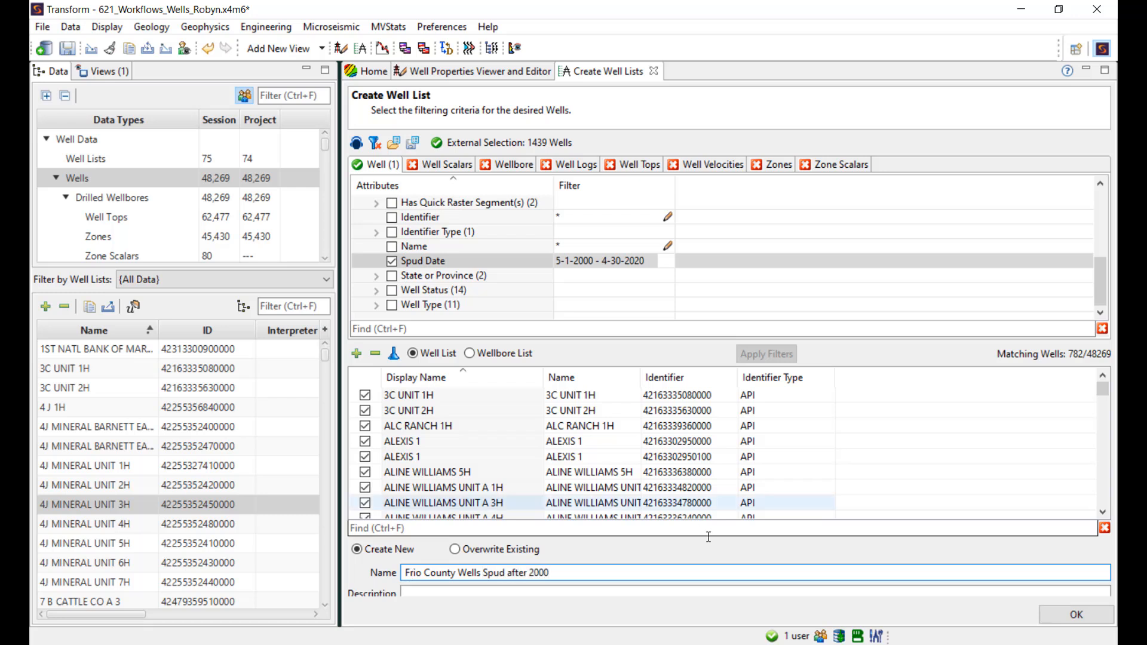
{"action": "left_click", "coordinate": [1057, 612]}
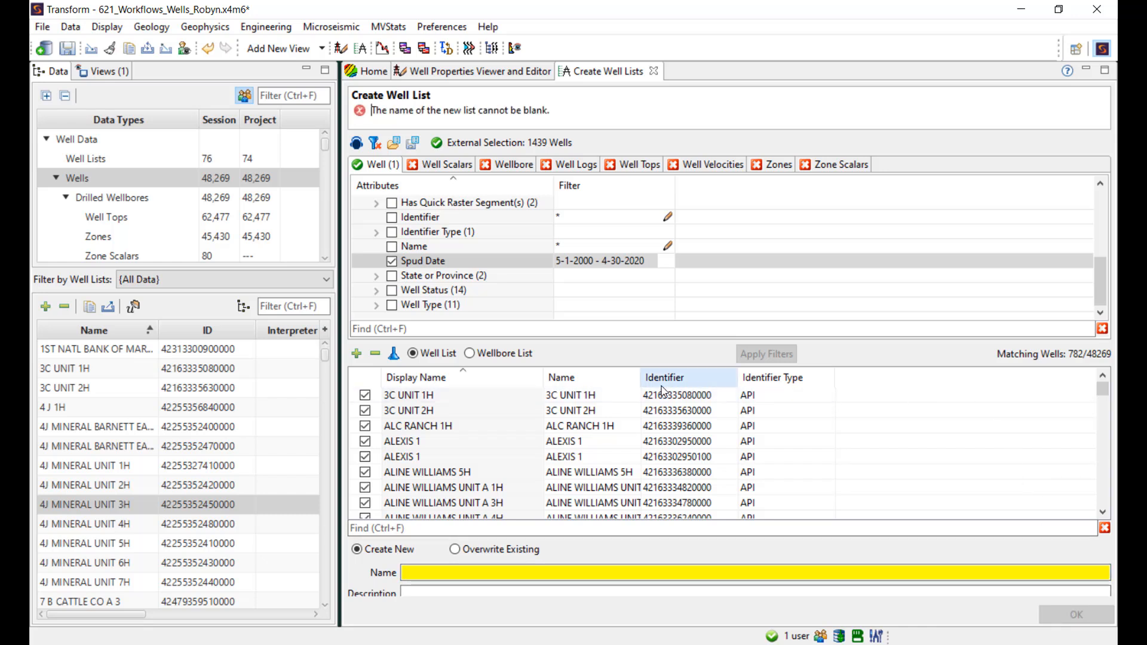
{"action": "left_click", "coordinate": [379, 144]}
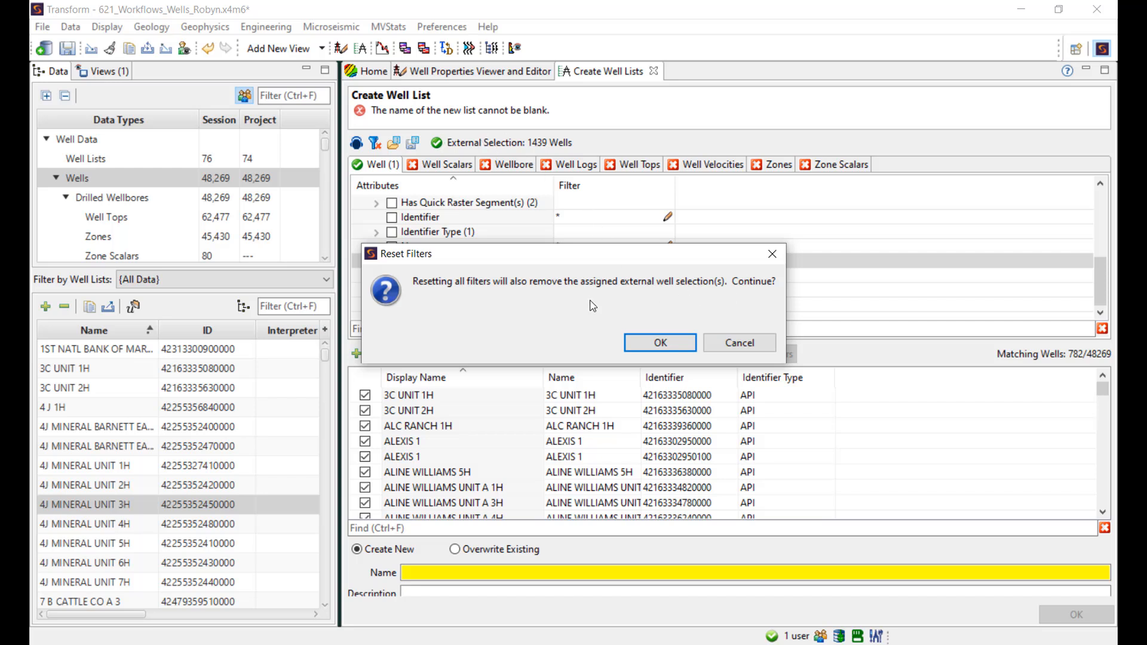
{"action": "left_click", "coordinate": [659, 342]}
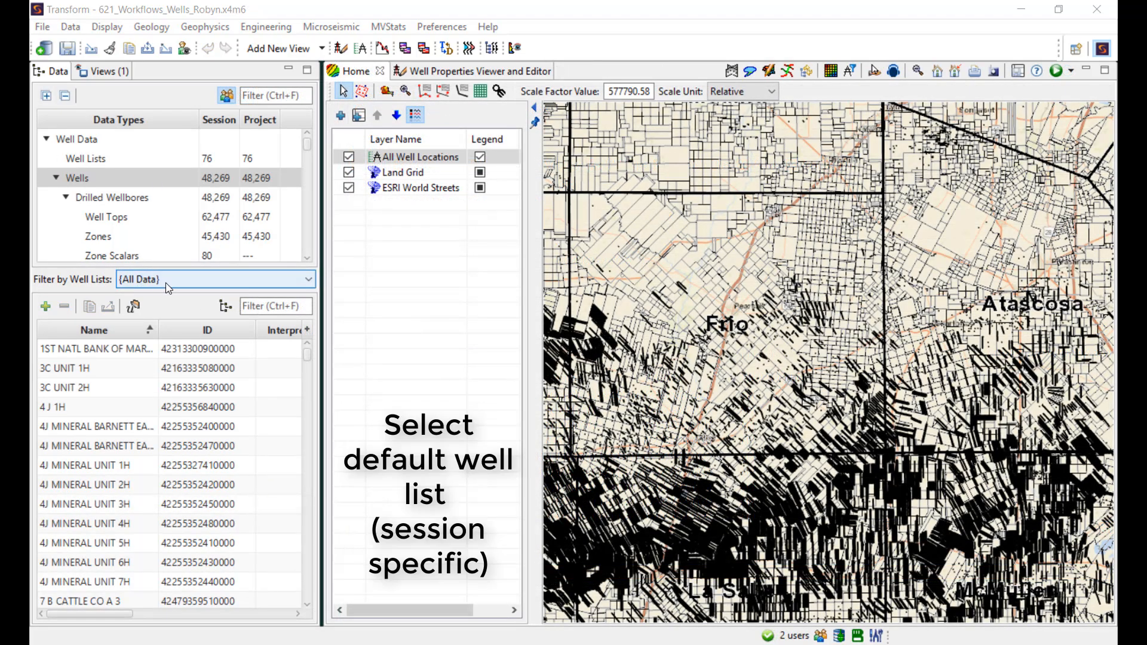
Set the owner's UpperEF_Landing list as the default well list and refresh the Wells data listing to use it.
{"action": "left_click", "coordinate": [73, 28]}
{"action": "mouse_move", "coordinate": [152, 318]}
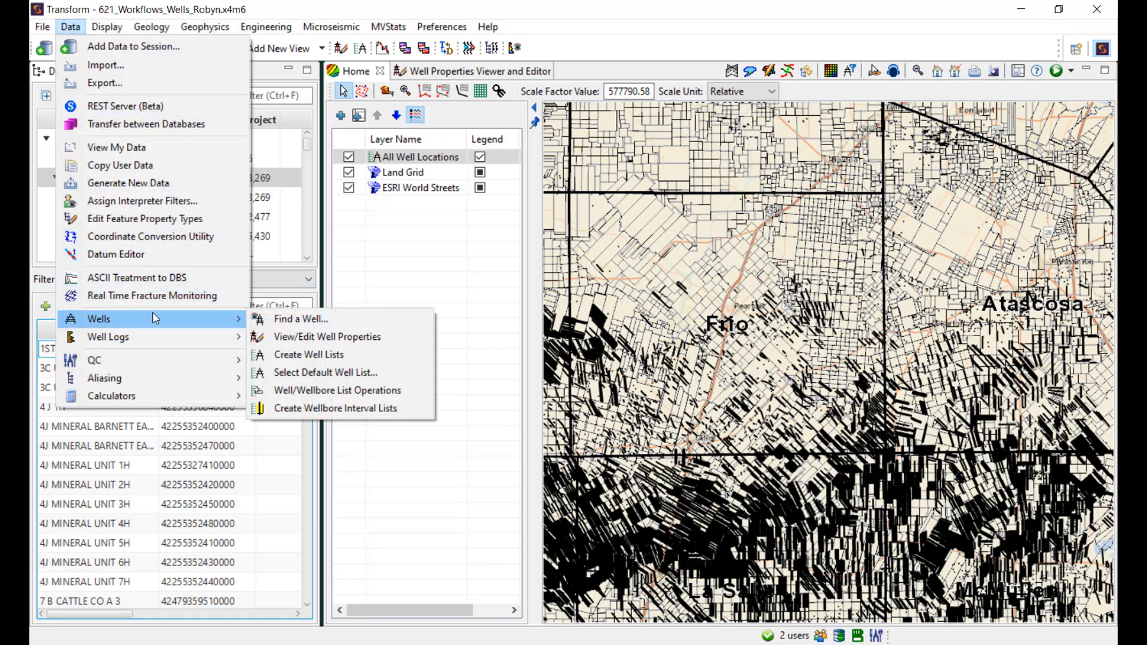
{"action": "left_click", "coordinate": [356, 375]}
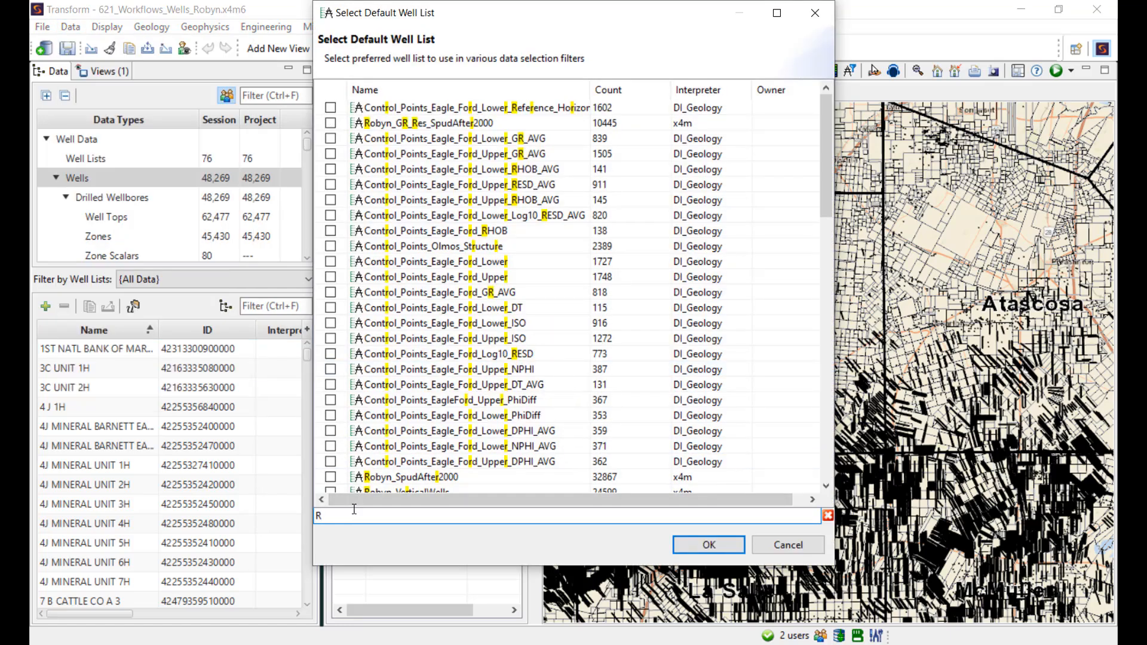
{"action": "type", "text": "Robyn"}
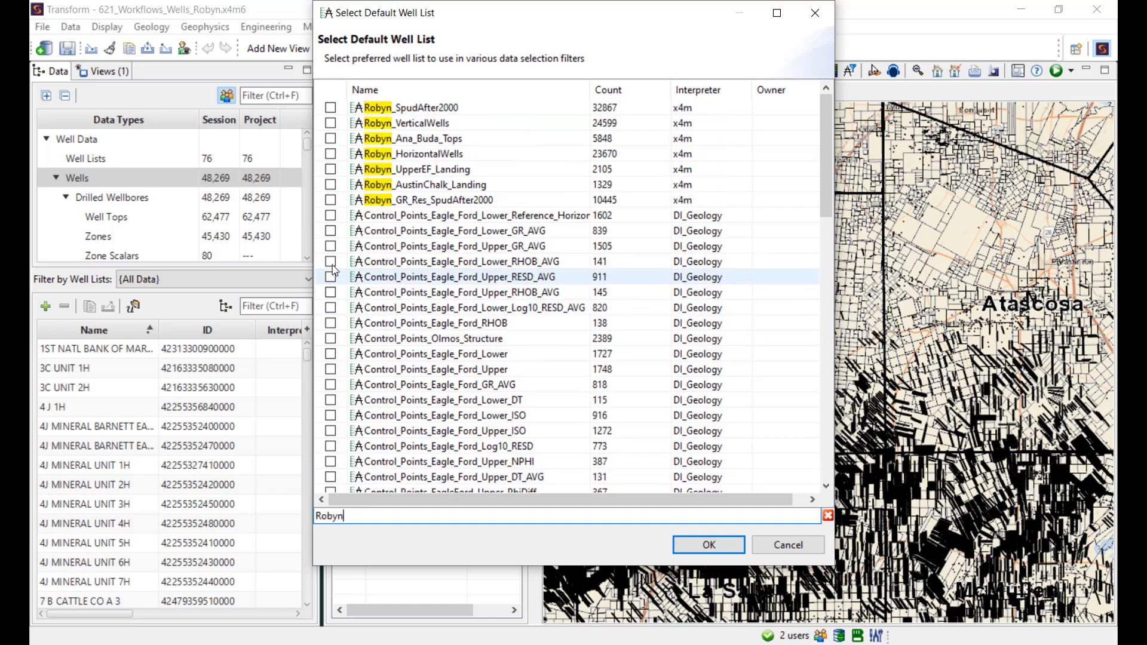
{"action": "left_click", "coordinate": [330, 170]}
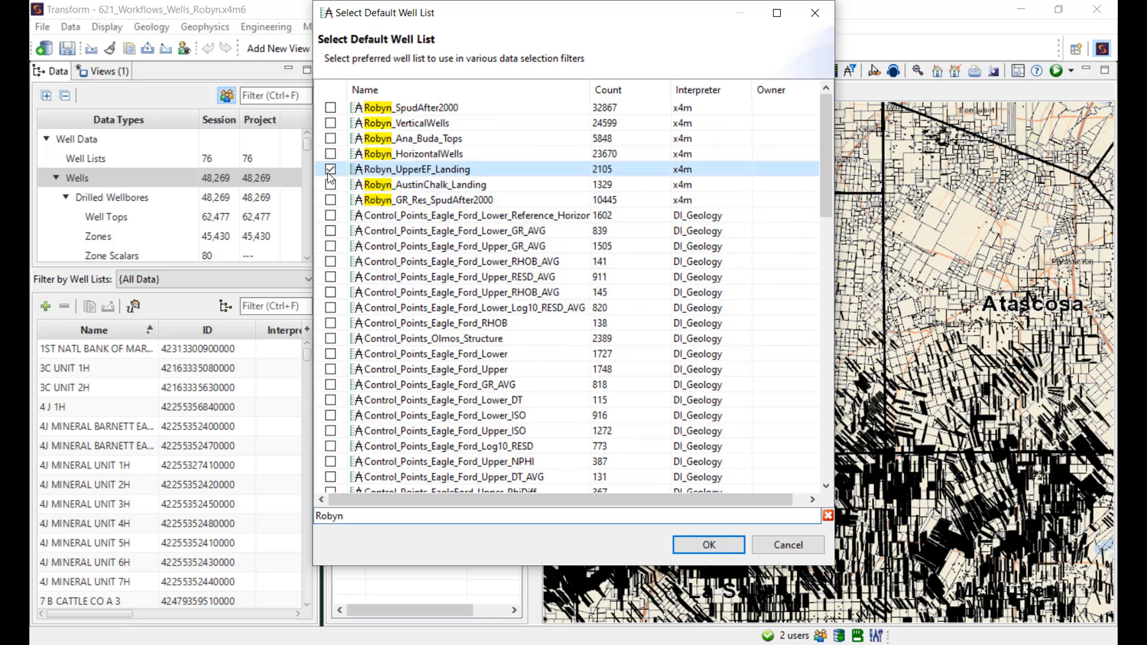
{"action": "left_click", "coordinate": [721, 545]}
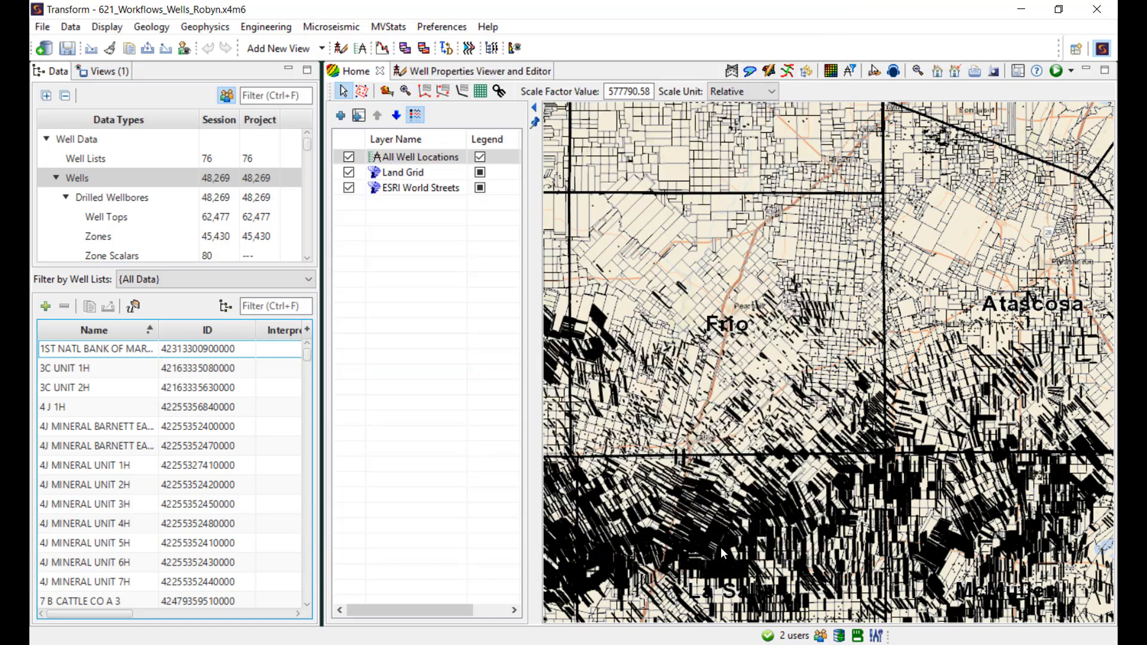
{"action": "left_click", "coordinate": [118, 158]}
{"action": "left_click", "coordinate": [124, 179]}
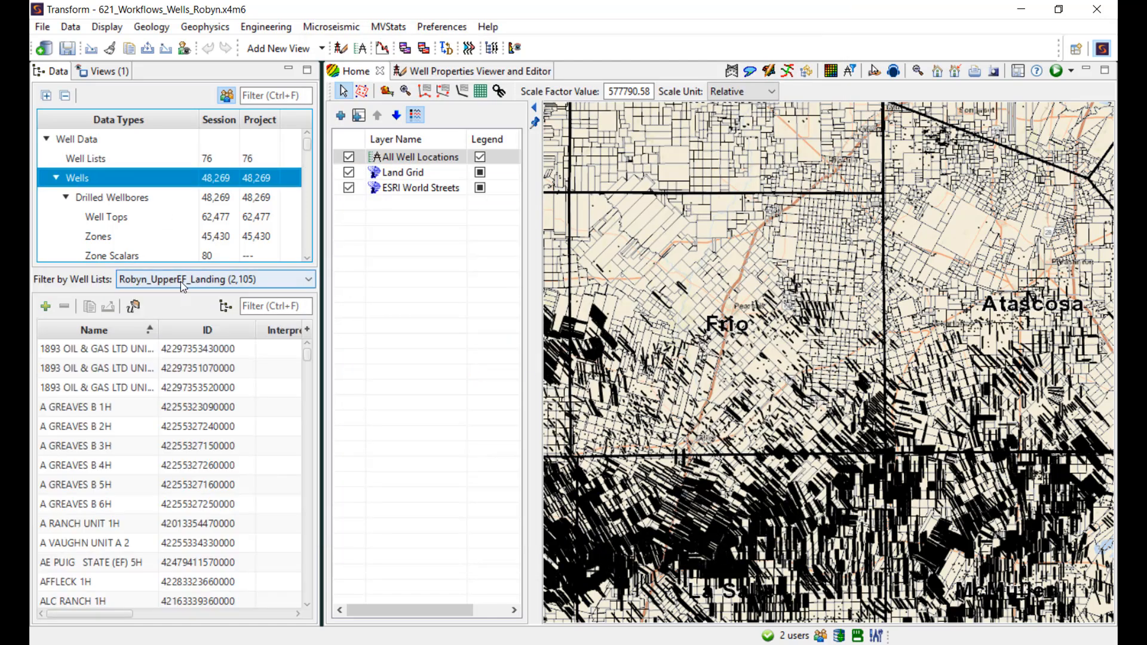
Browse the Zones and Well Tops data listings filtered by the default well list.
{"action": "left_click", "coordinate": [125, 239]}
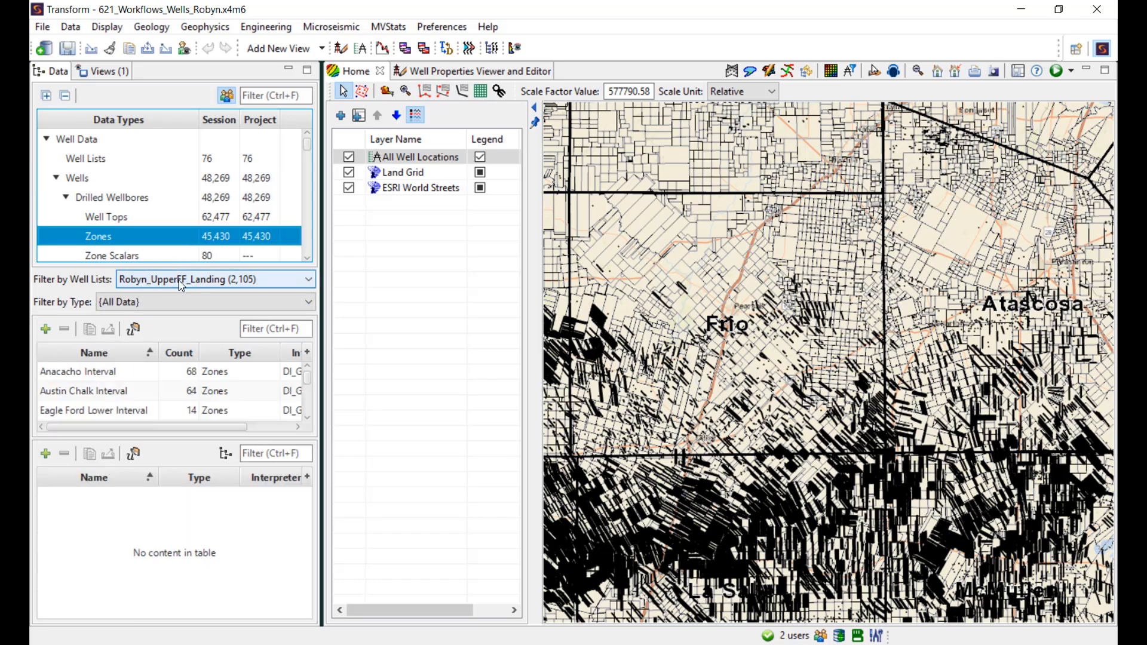
{"action": "left_click", "coordinate": [118, 218]}
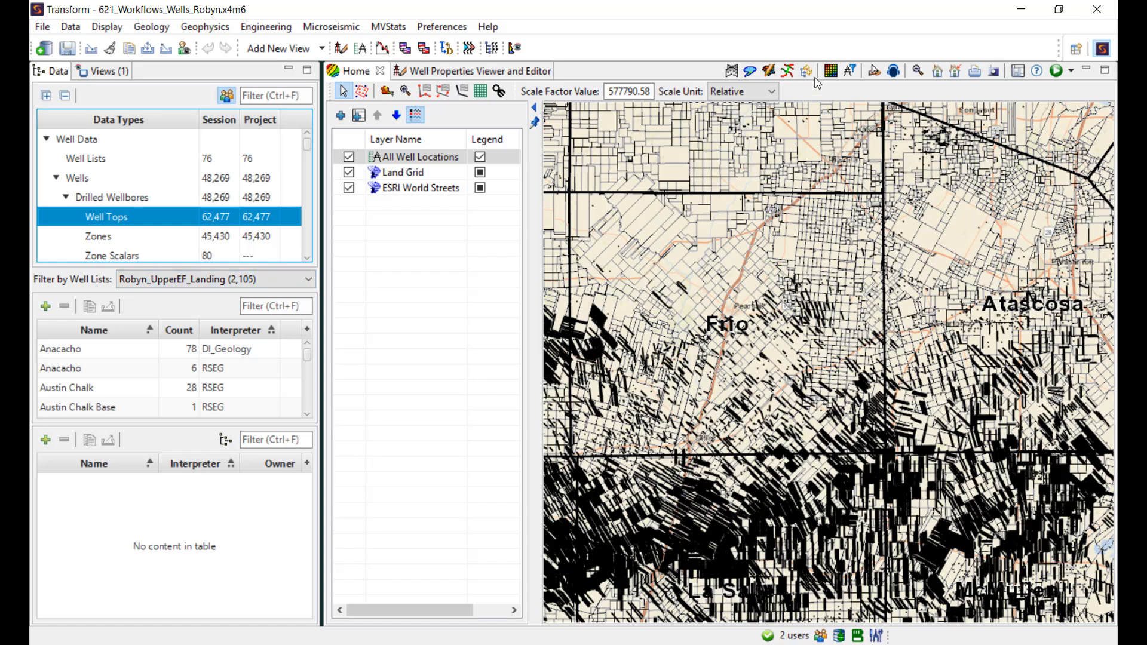
Add Well Logs as input data in the 2D Mapping Utility, with the Caliper alias as the source data.
{"action": "left_click", "coordinate": [832, 72]}
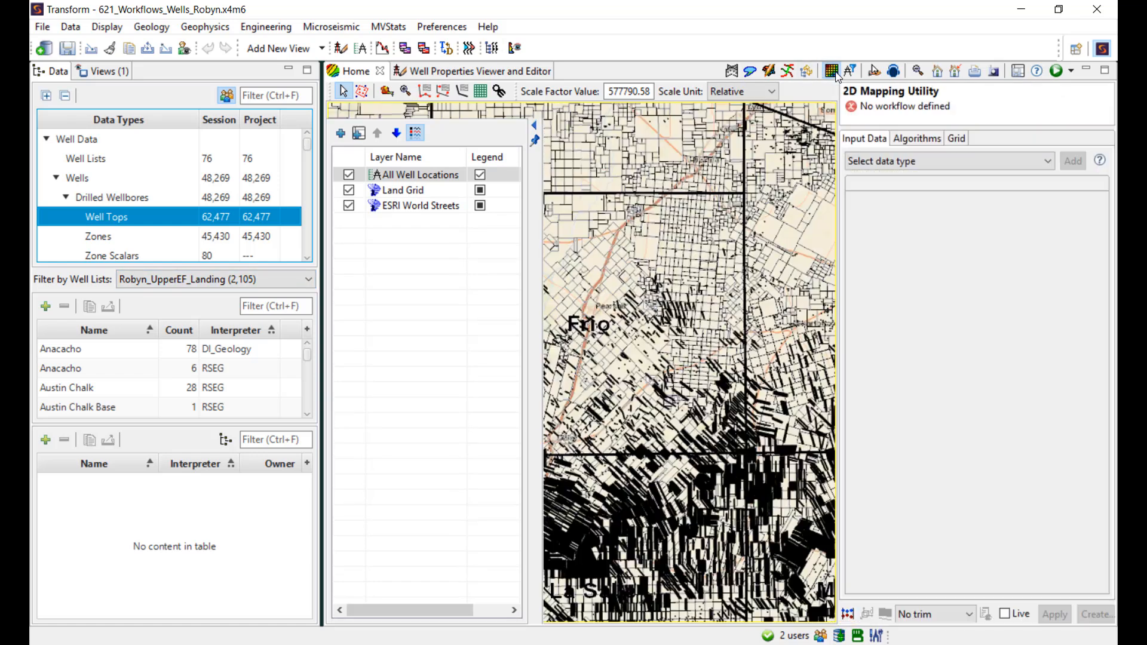
{"action": "left_click", "coordinate": [869, 161]}
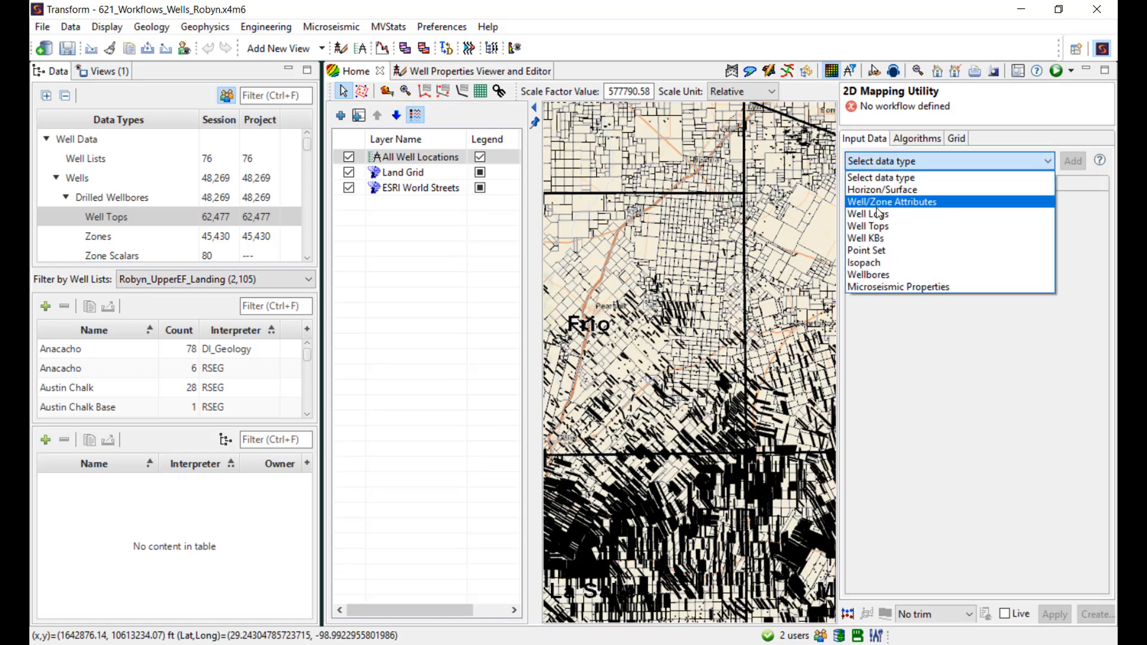
{"action": "left_click", "coordinate": [879, 219]}
{"action": "left_click", "coordinate": [1075, 162]}
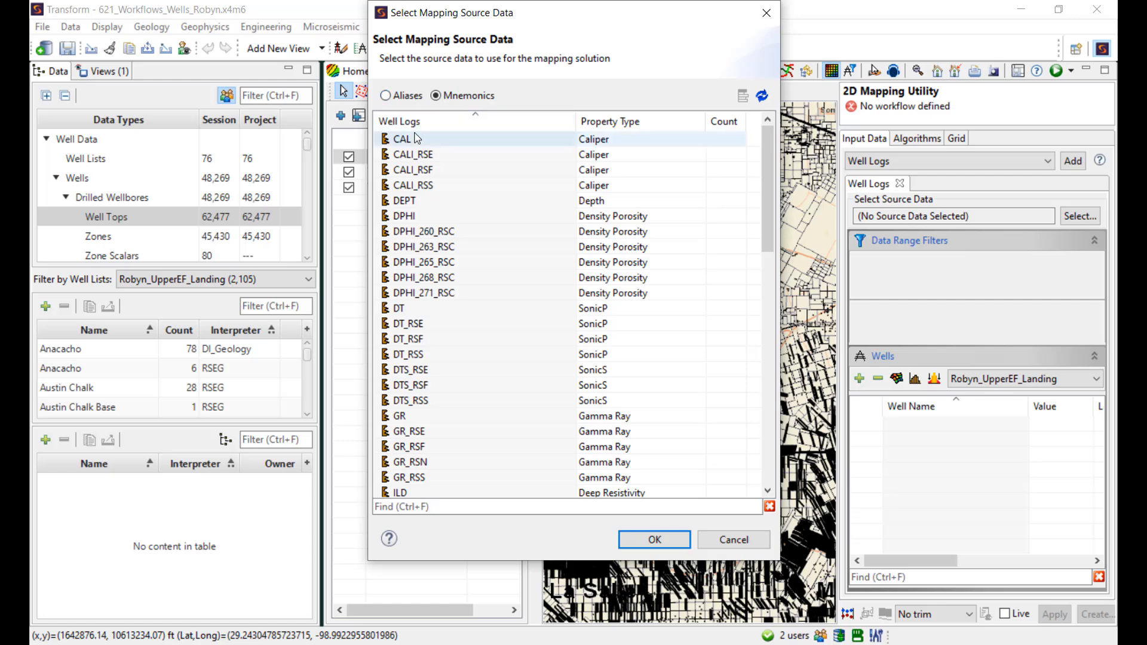
{"action": "left_click", "coordinate": [398, 96]}
{"action": "left_click", "coordinate": [422, 139]}
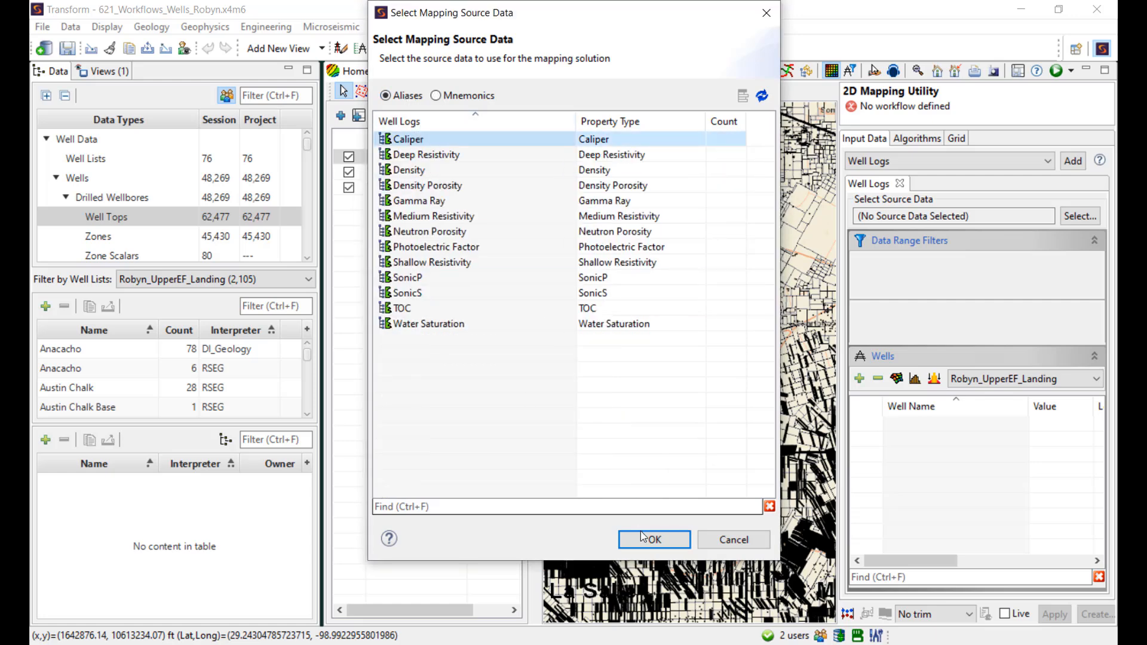
{"action": "left_click", "coordinate": [653, 540]}
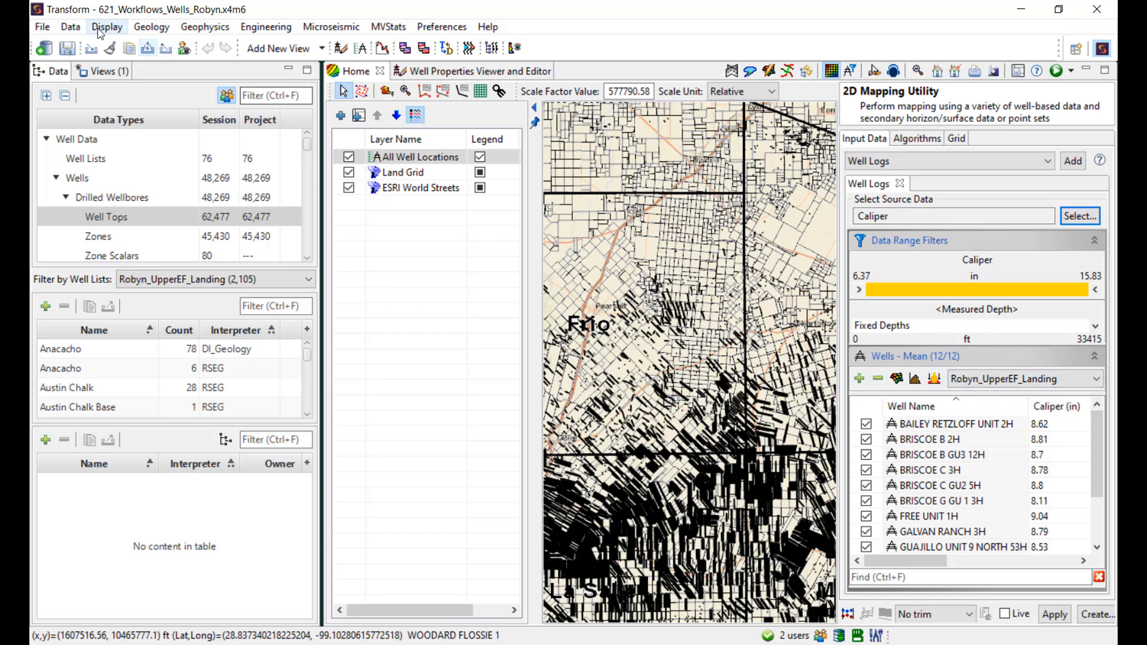
Open the Well Log Calculator to check which well list its wellbores use.
{"action": "left_click", "coordinate": [71, 27]}
{"action": "mouse_move", "coordinate": [122, 395]}
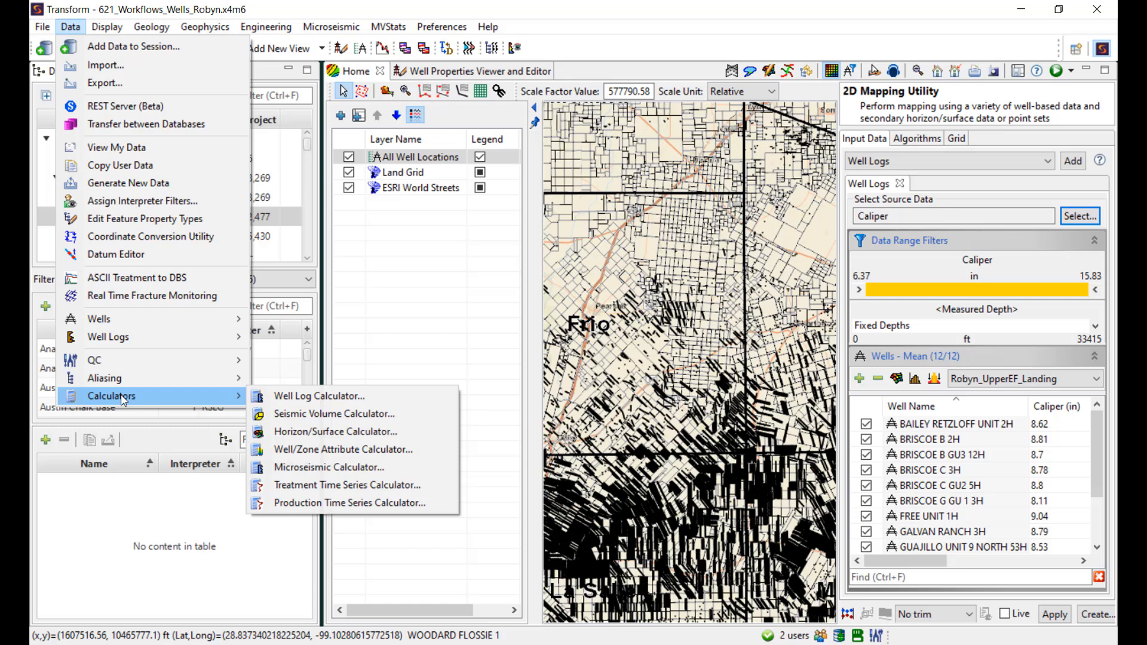
{"action": "left_click", "coordinate": [350, 402]}
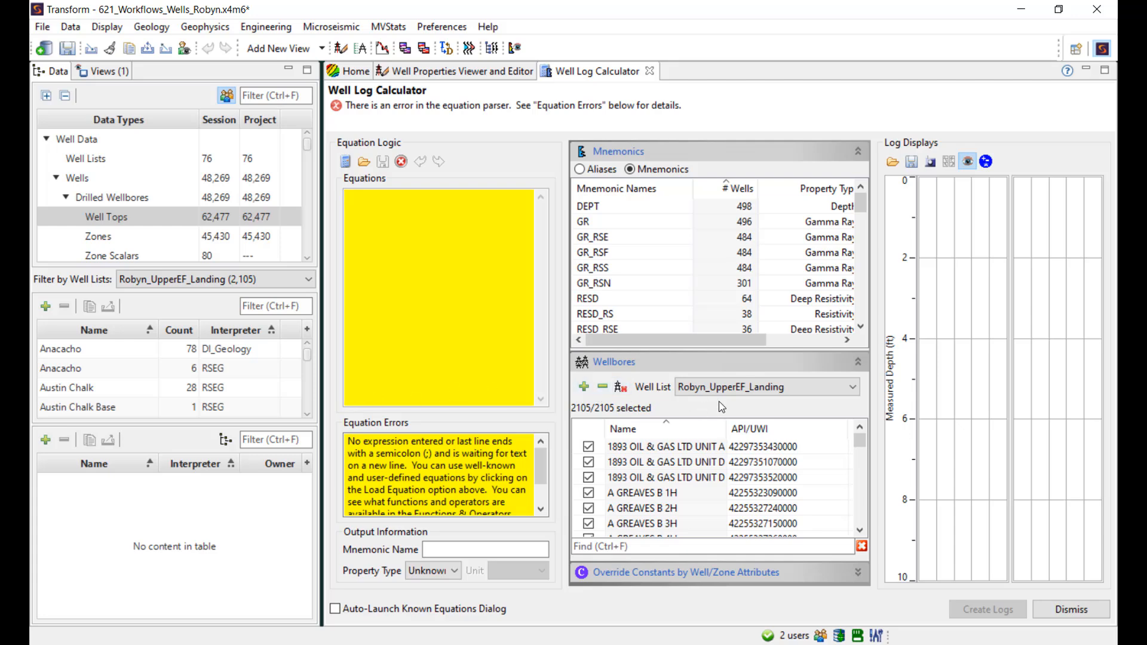
Try Control_Points_Austin_Chalk_DPHI, <All Wells> and <None> as the default well list, and cancel the change.
{"action": "left_click", "coordinate": [70, 27]}
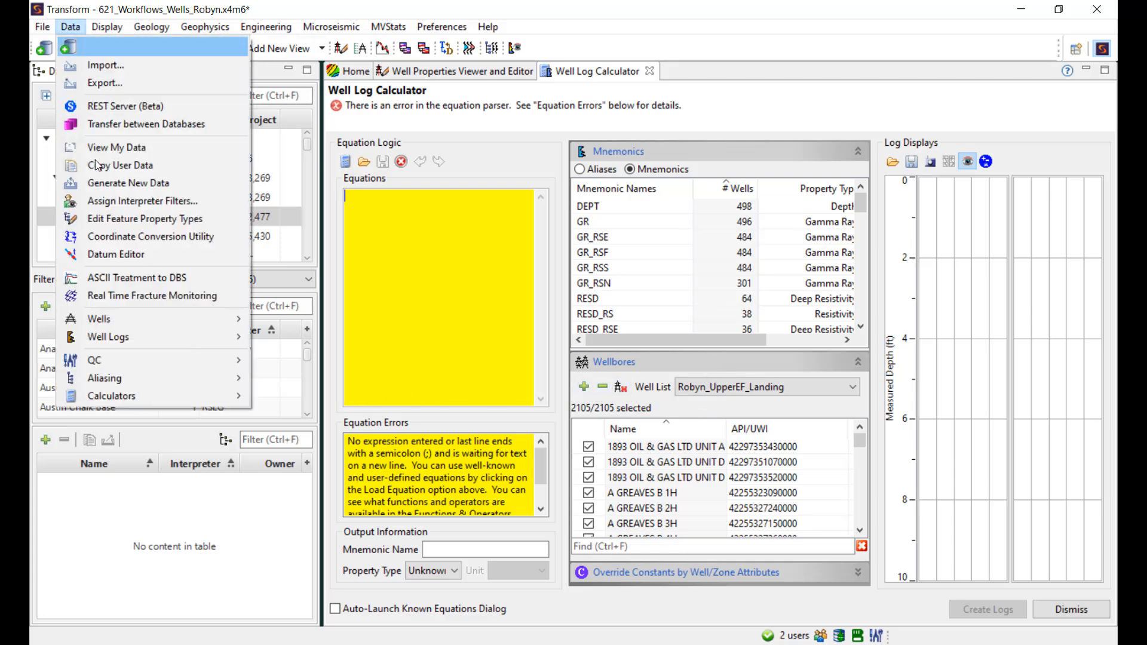
{"action": "mouse_move", "coordinate": [155, 317]}
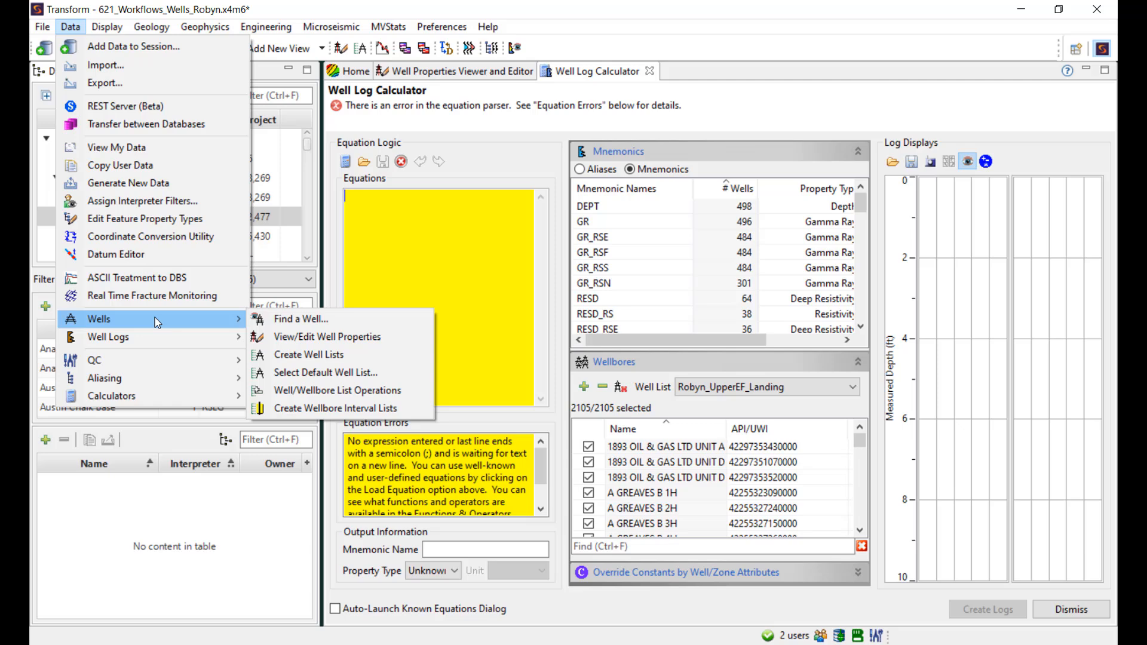
{"action": "left_click", "coordinate": [394, 373]}
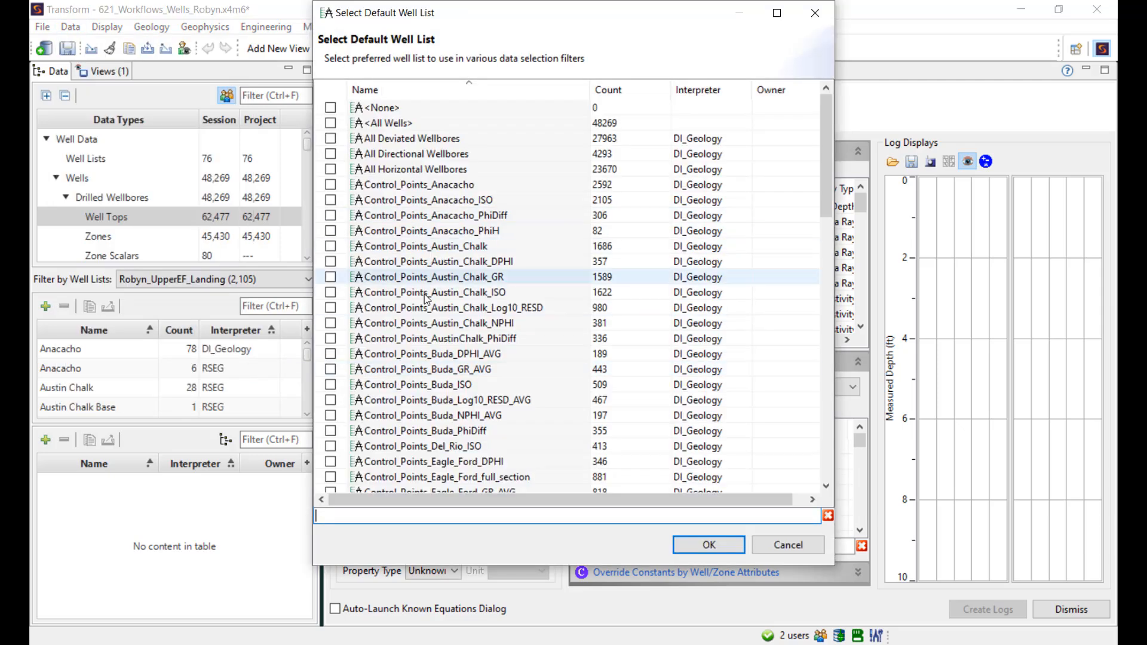
{"action": "left_click", "coordinate": [330, 262]}
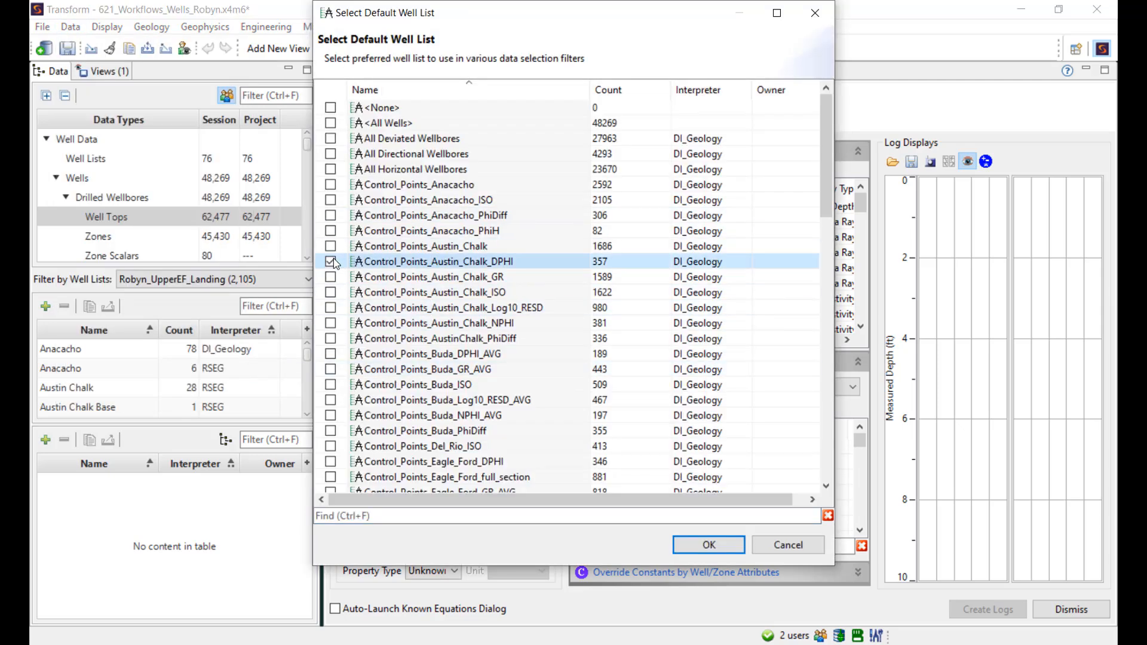
{"action": "left_click", "coordinate": [331, 123]}
{"action": "left_click", "coordinate": [331, 107]}
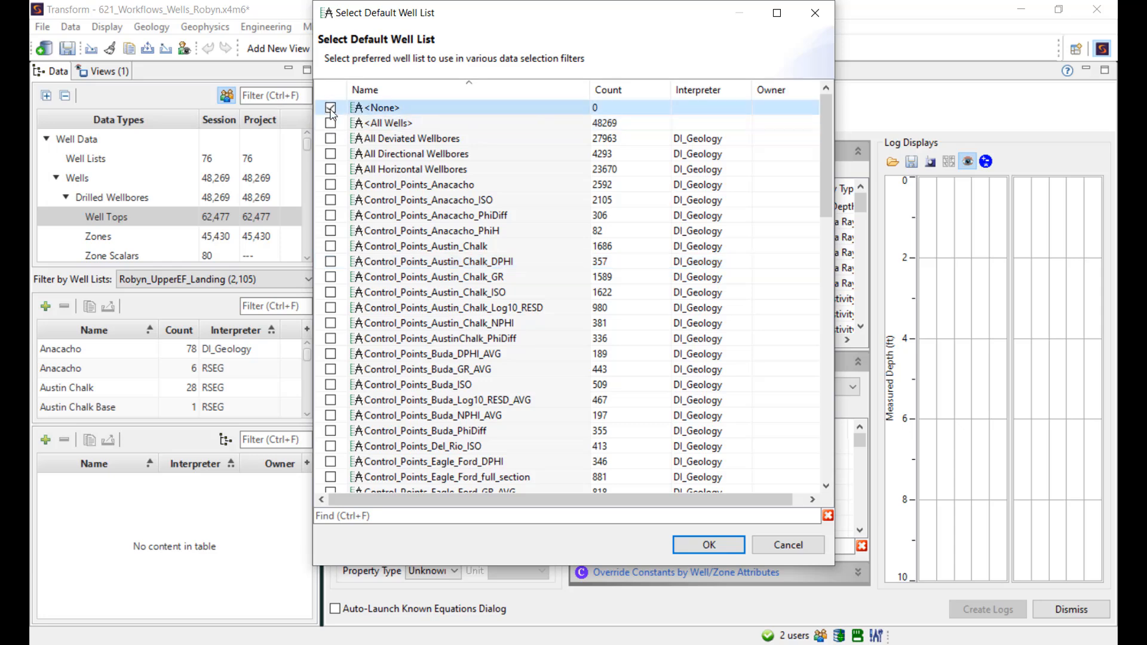
{"action": "left_click", "coordinate": [785, 545]}
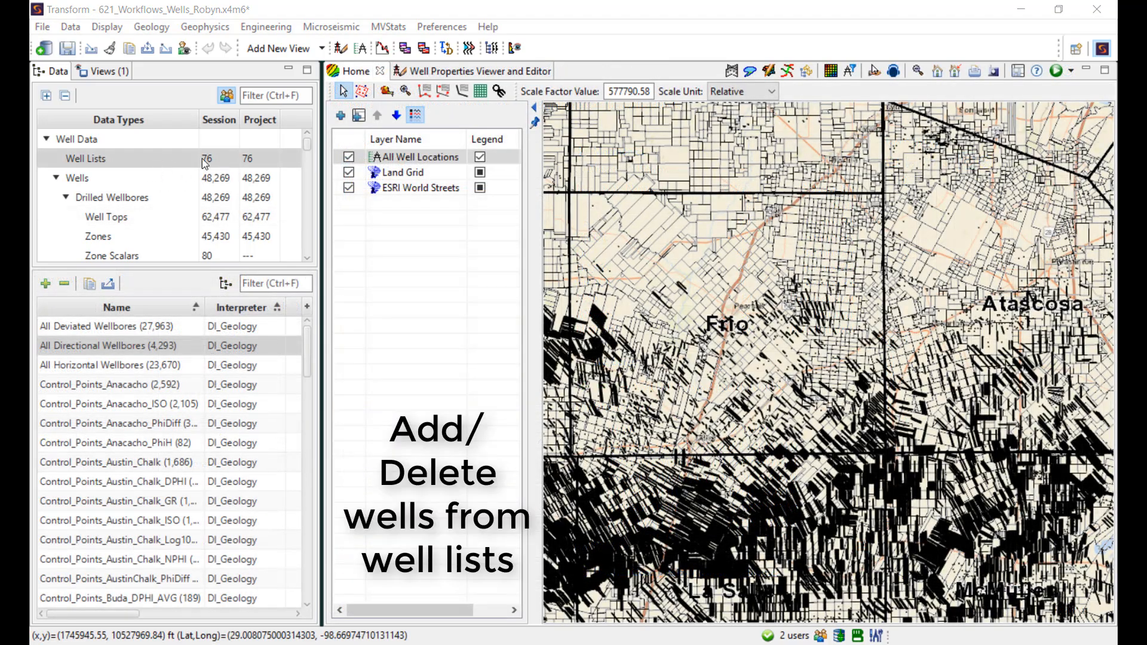
Open the All Directional Wellbores list for editing and mark wells for removal, including 7B CATTLE CO E 2, ACA 1 and ACEVEDO 3.
{"action": "right_click", "coordinate": [127, 346]}
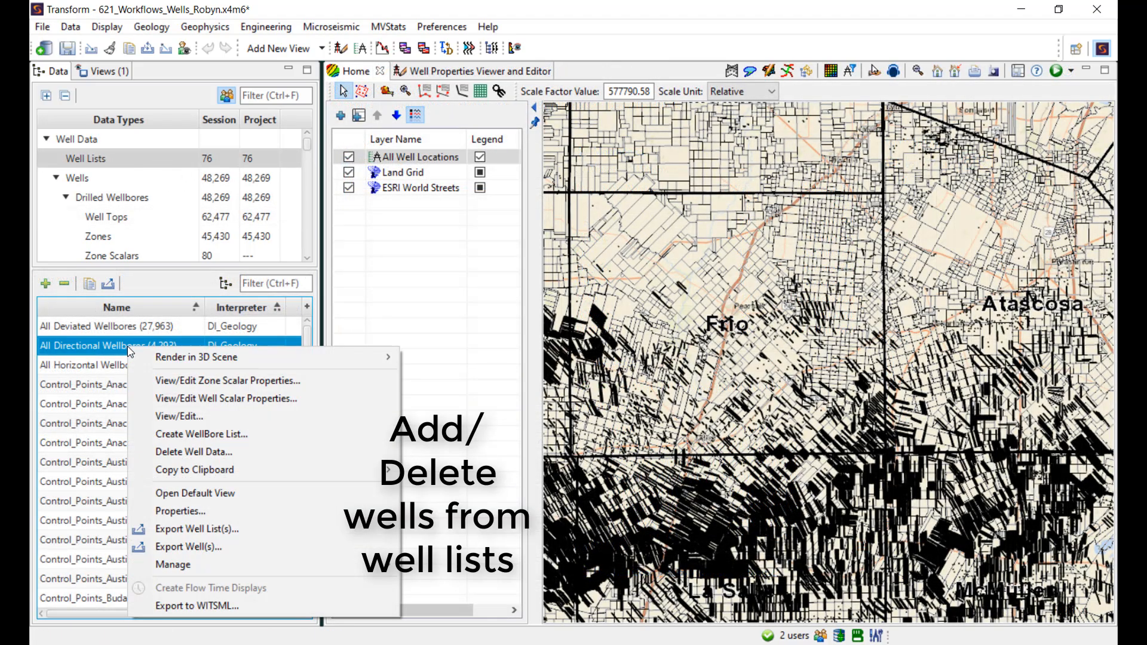
{"action": "left_click", "coordinate": [191, 407]}
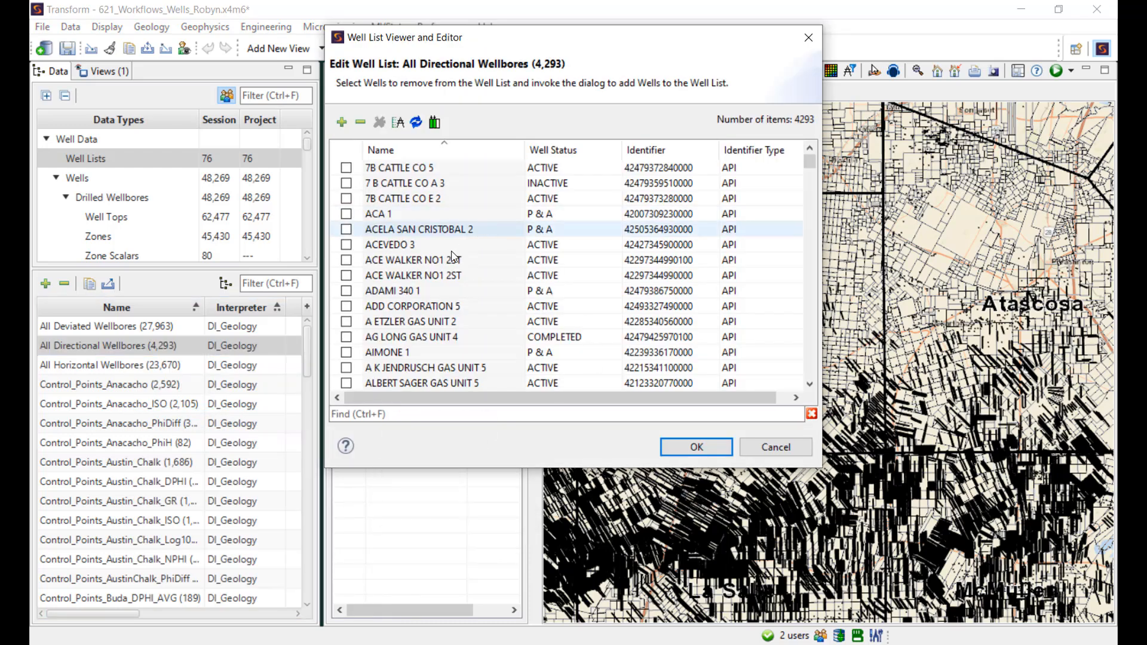
{"action": "scroll", "coordinate": [416, 304], "scroll_direction": "down", "scroll_amount": 3}
{"action": "scroll", "coordinate": [416, 305], "scroll_direction": "up", "scroll_amount": 3}
{"action": "left_click", "coordinate": [346, 198]}
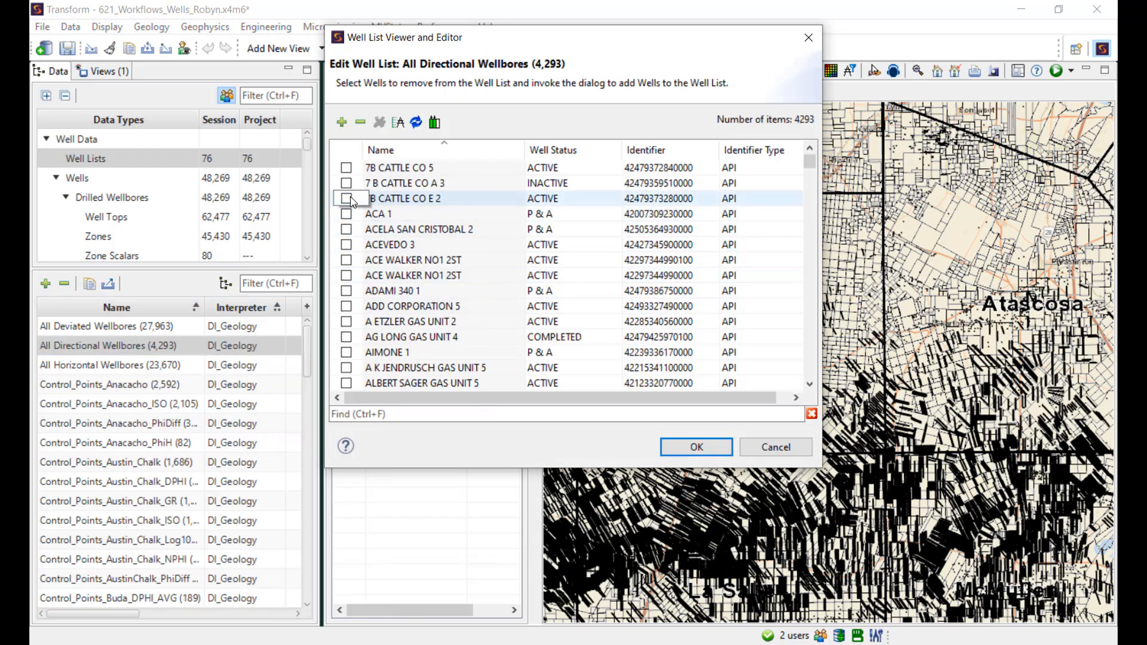
{"action": "left_click", "coordinate": [346, 214]}
{"action": "left_click", "coordinate": [345, 244]}
{"action": "left_click", "coordinate": [346, 229]}
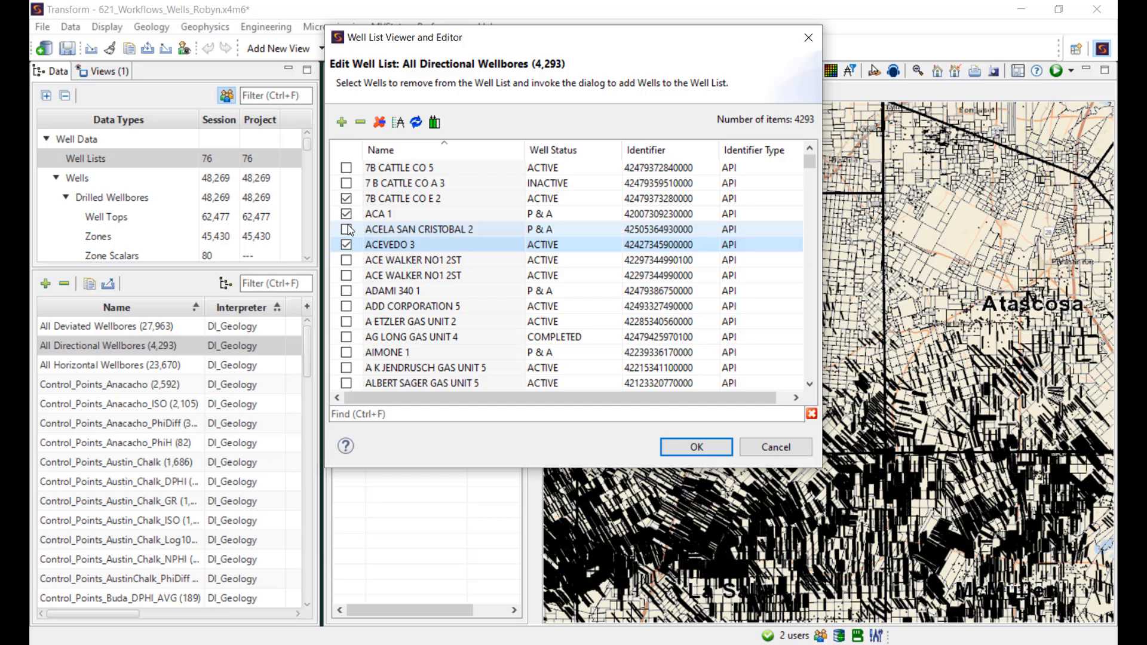
{"action": "left_click", "coordinate": [379, 123]}
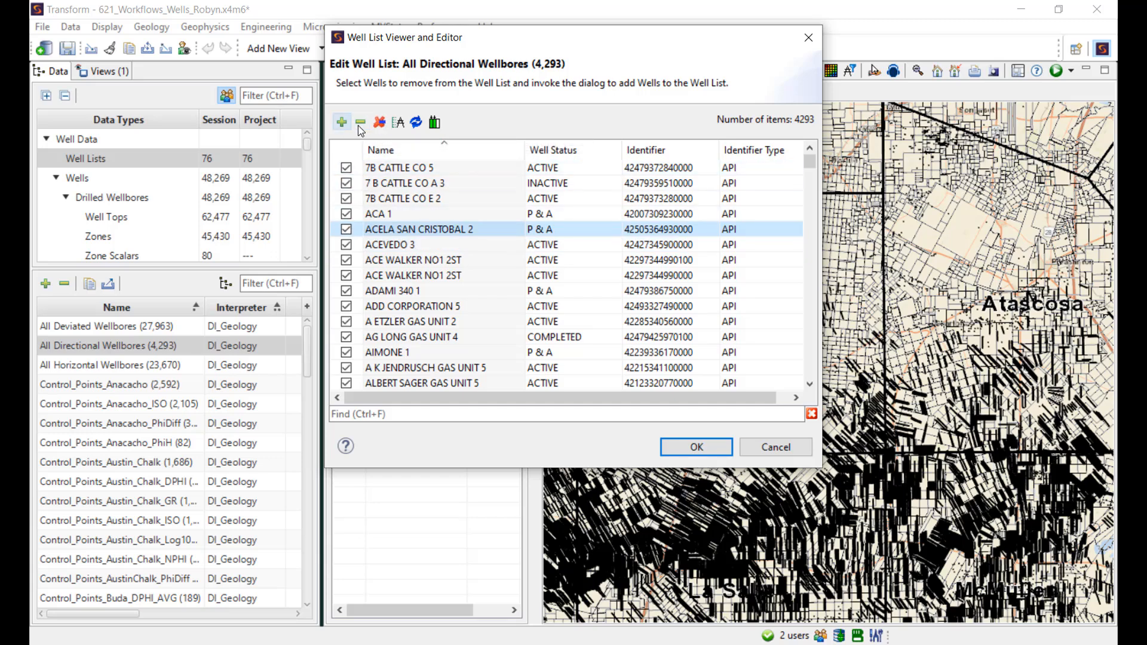
Try adding all wells to the All Directional Wellbores list without attribute filters, and discard the list edits.
{"action": "left_click", "coordinate": [399, 123]}
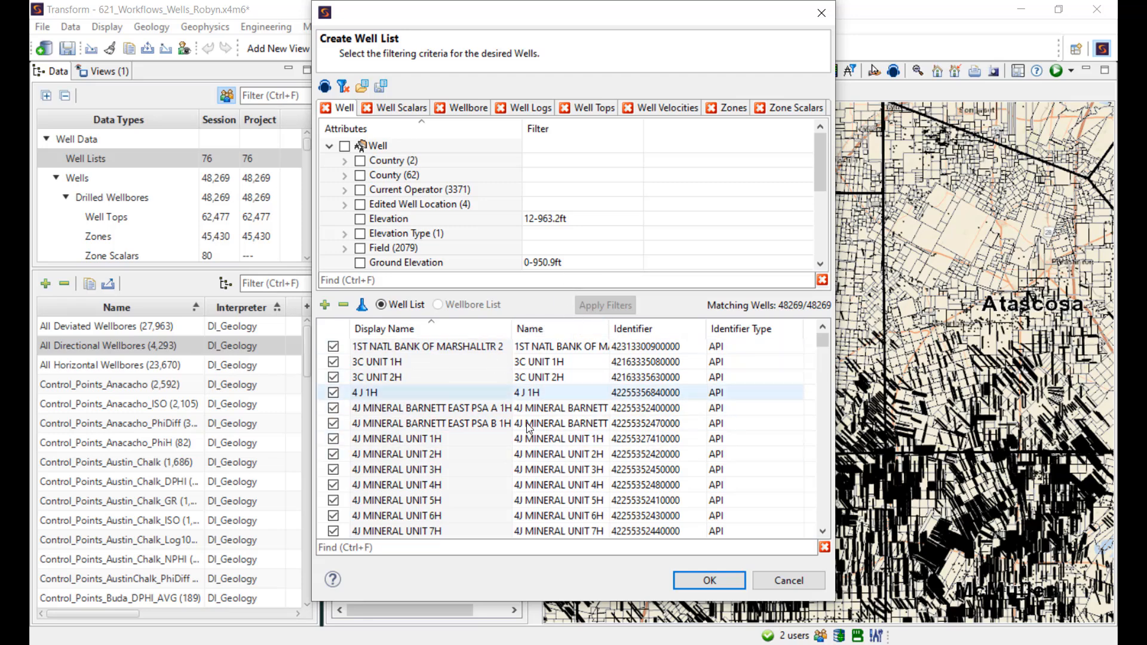
{"action": "left_click", "coordinate": [708, 580]}
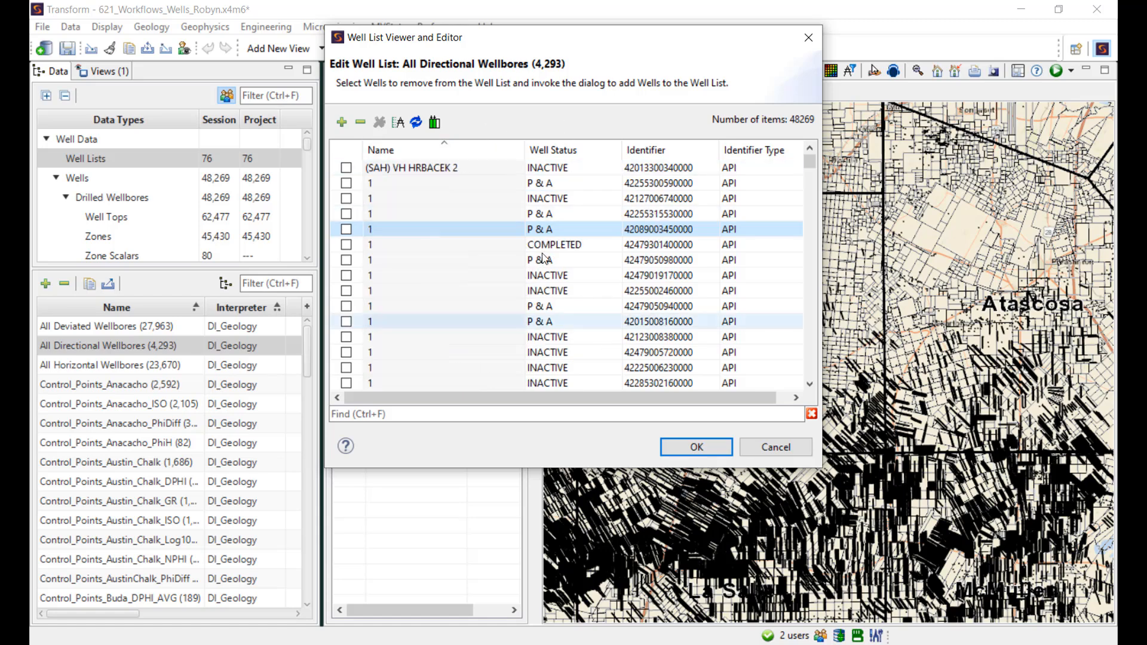
{"action": "left_click", "coordinate": [770, 453]}
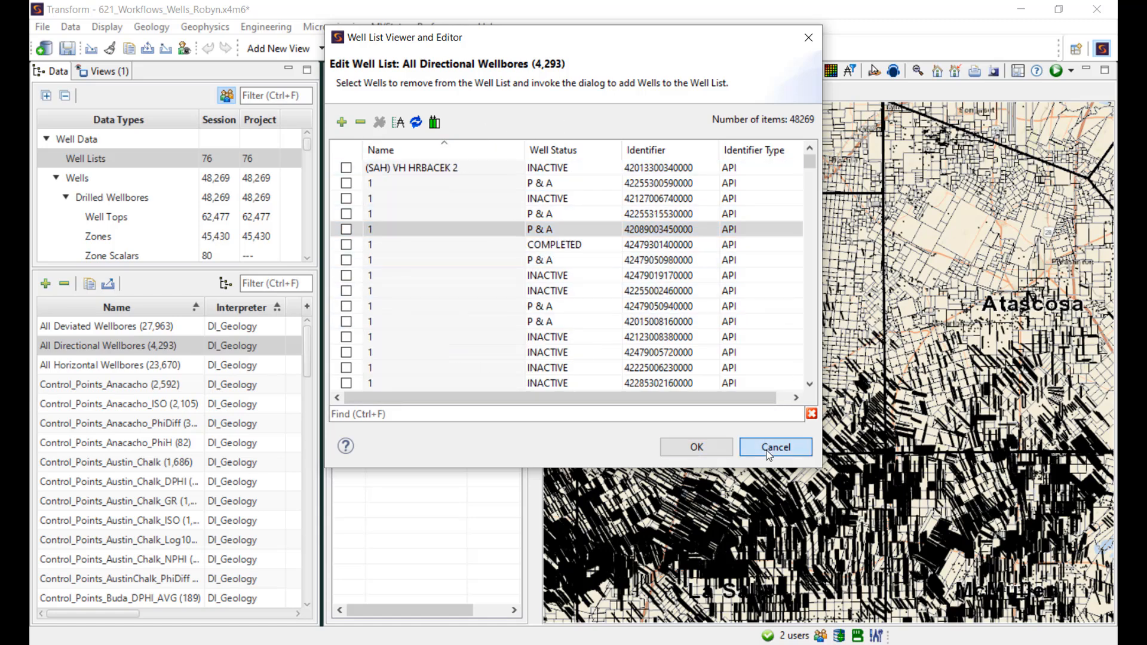
Try adding the NEAL 1 well northeast of Pearsall to an existing well list from the basemap, and cancel.
{"action": "scroll", "coordinate": [728, 279], "scroll_direction": "up", "scroll_amount": 3}
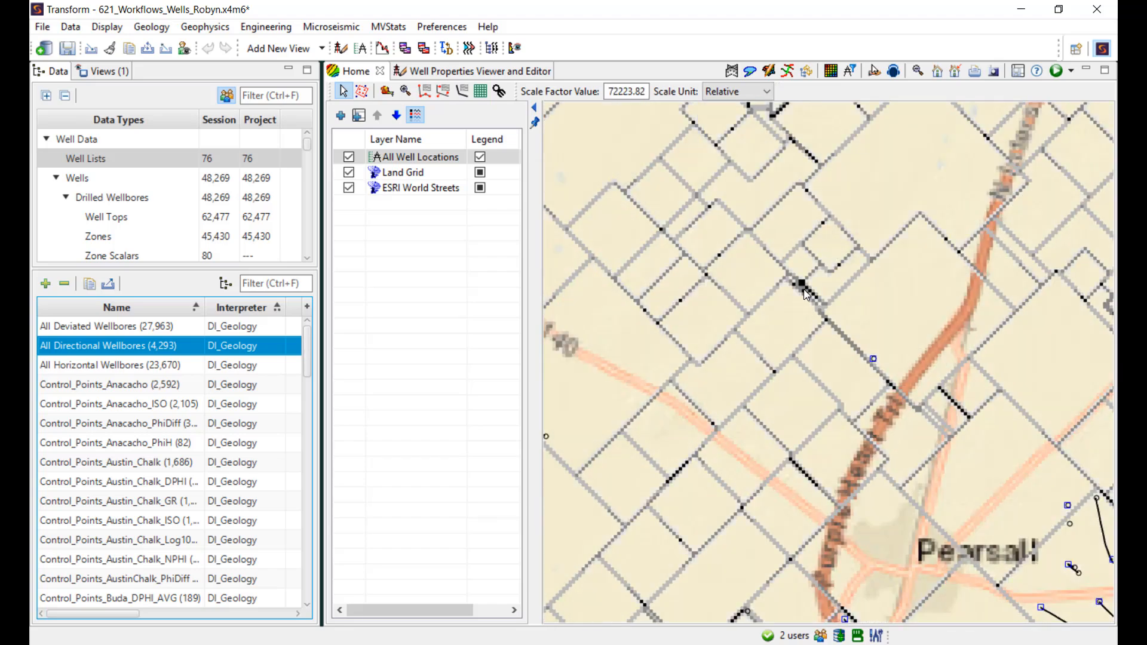
{"action": "left_click_drag", "start_coordinate": [994, 518], "coordinate": [708, 442]}
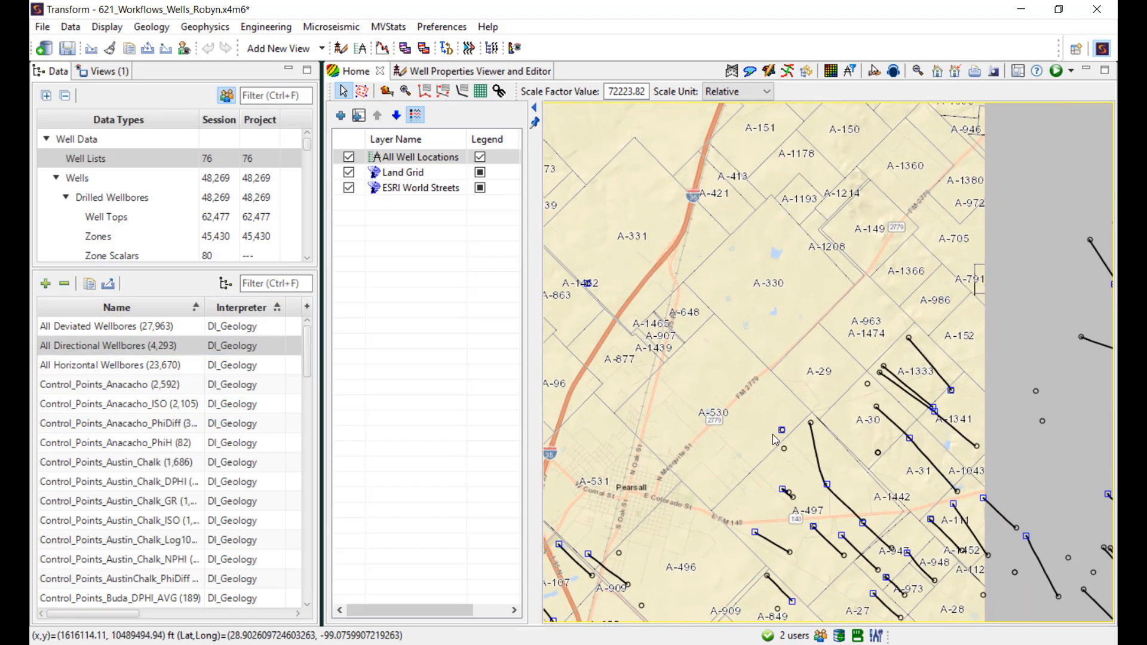
{"action": "right_click", "coordinate": [785, 453]}
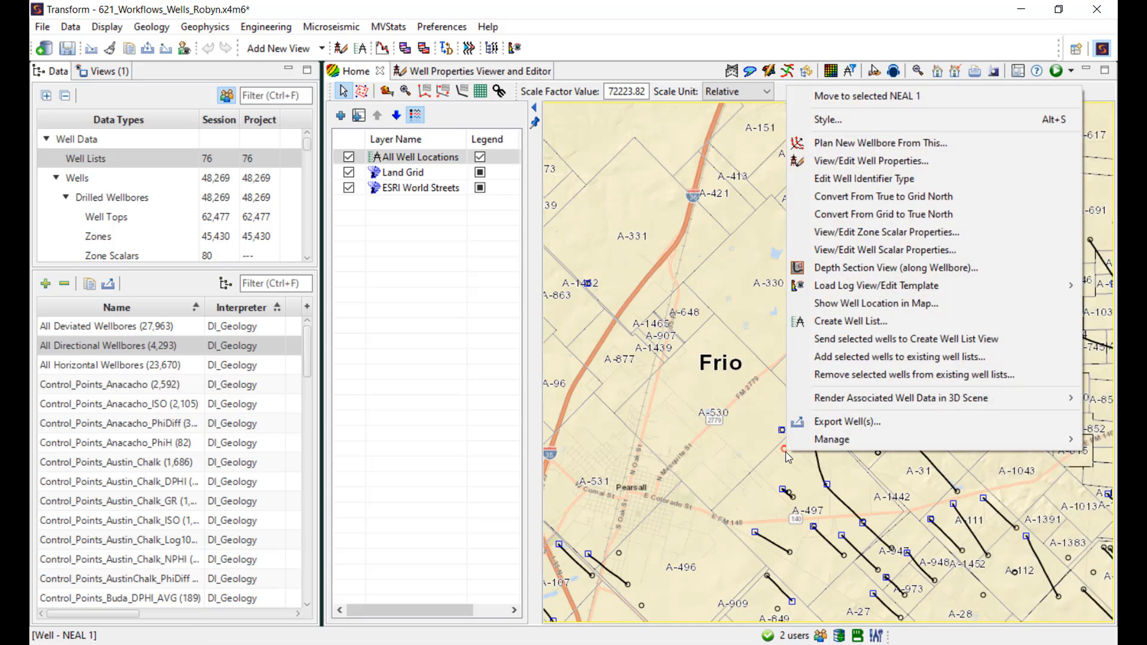
{"action": "left_click", "coordinate": [892, 358]}
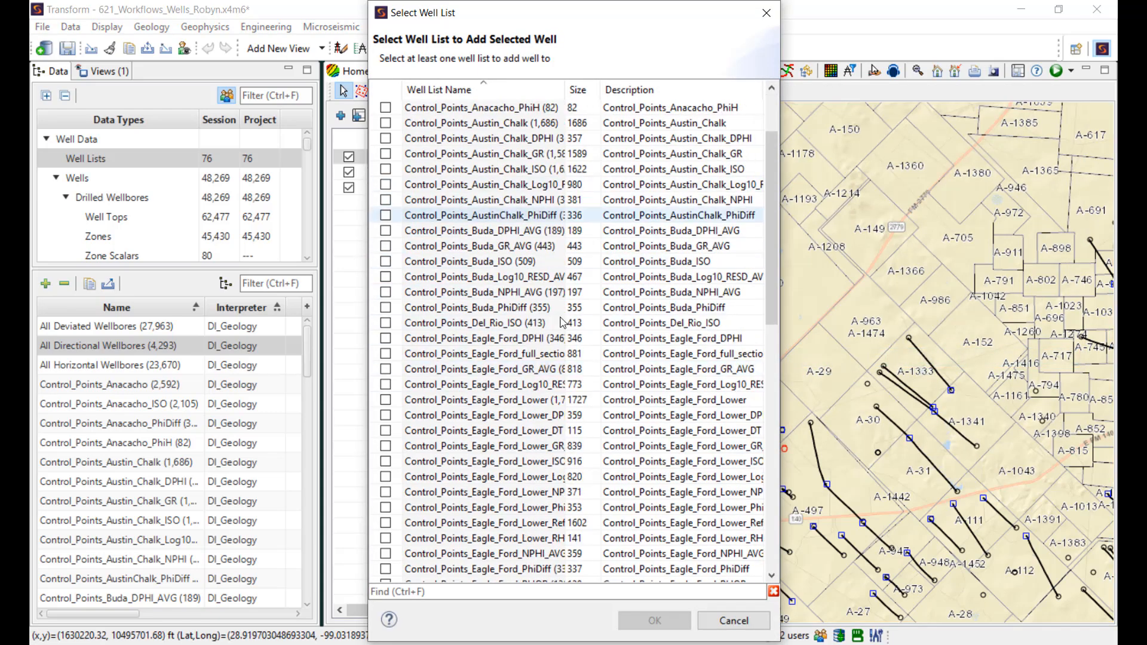
{"action": "left_click", "coordinate": [733, 621]}
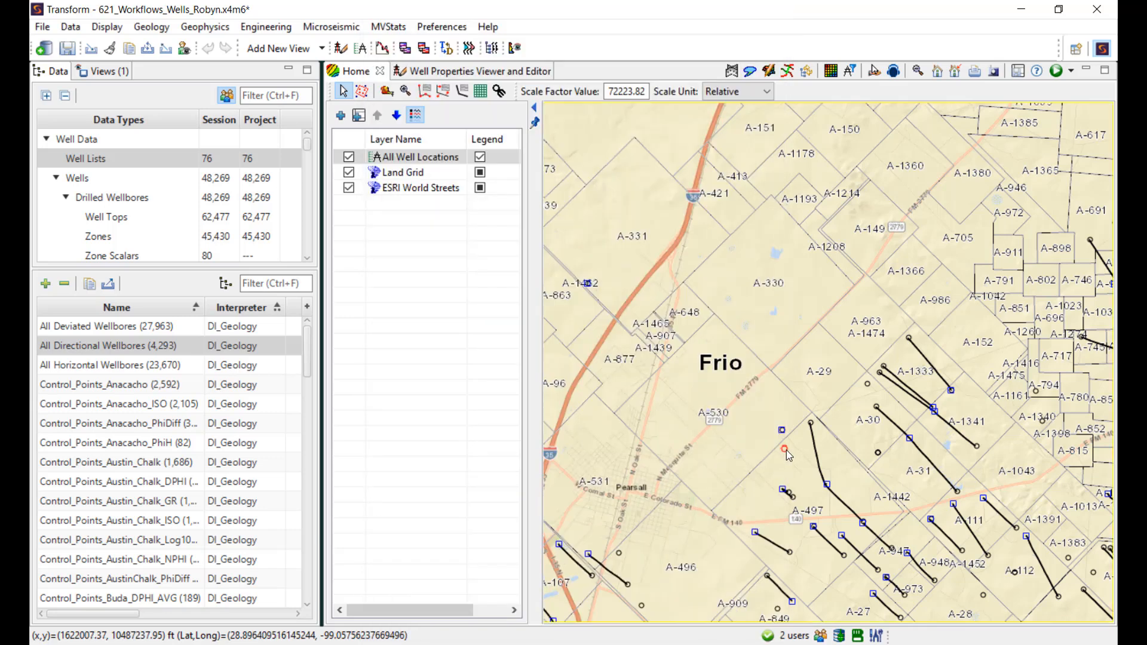
Remove the selected NEAL 1 well from only the owner's VerticalWells list.
{"action": "right_click", "coordinate": [787, 450]}
{"action": "left_click", "coordinate": [844, 375]}
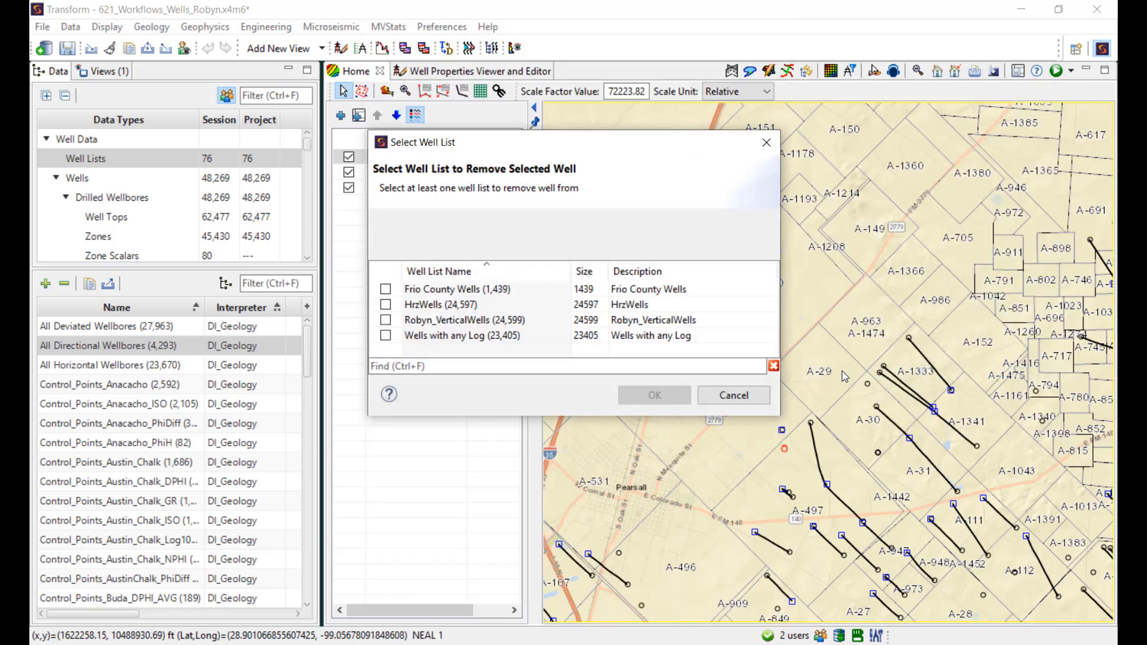
{"action": "left_click", "coordinate": [385, 289]}
{"action": "left_click", "coordinate": [386, 305]}
{"action": "left_click", "coordinate": [385, 320]}
{"action": "left_click", "coordinate": [385, 336]}
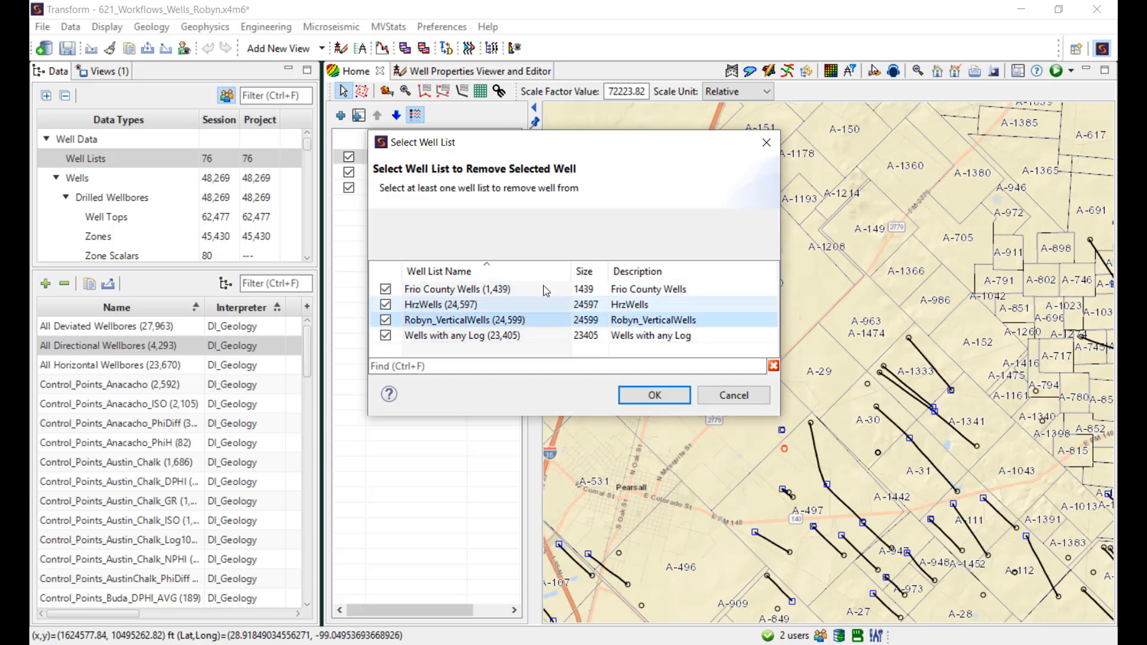
{"action": "left_click", "coordinate": [386, 305]}
{"action": "left_click", "coordinate": [386, 289]}
{"action": "left_click", "coordinate": [385, 337]}
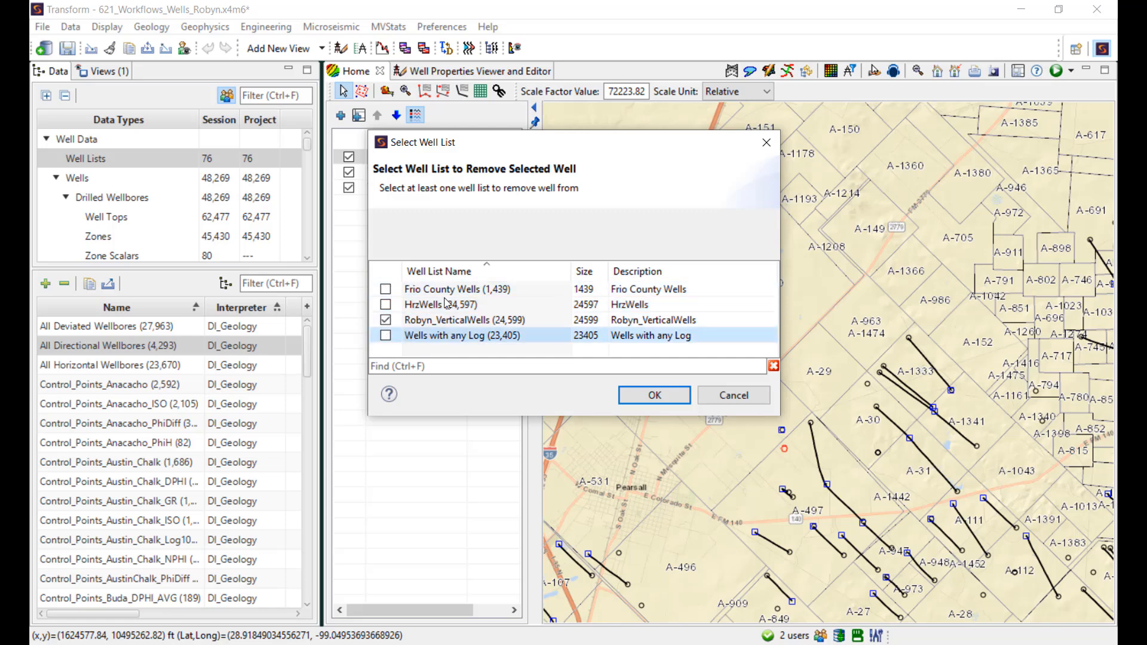
{"action": "left_click", "coordinate": [650, 398]}
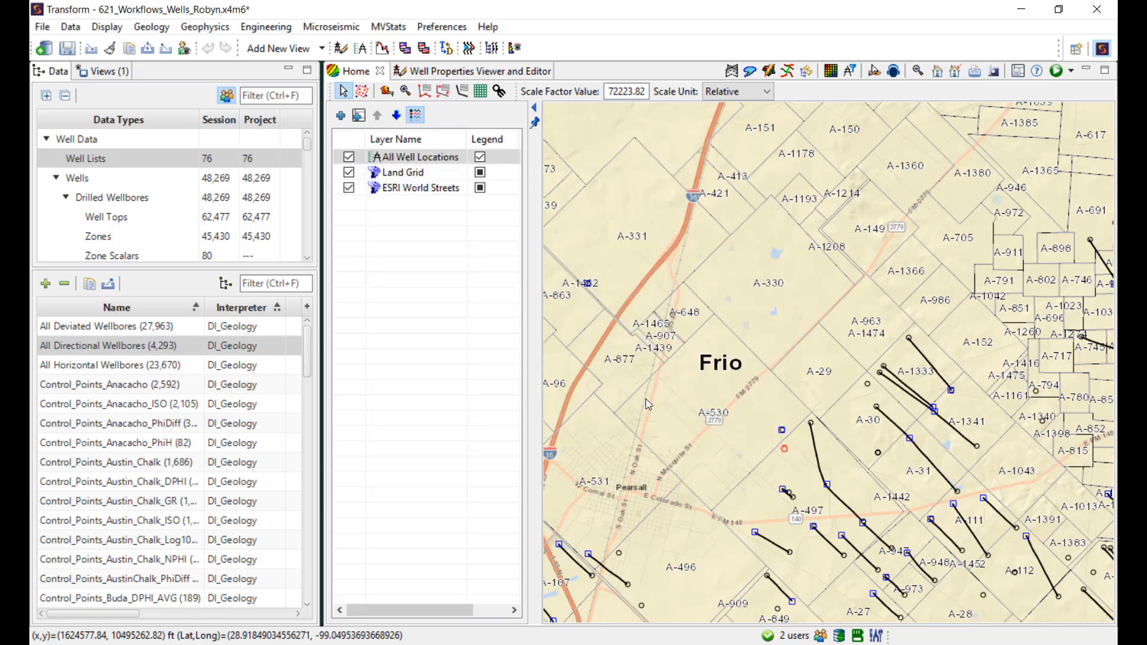
Draw a polygon region on the basemap around the cluster of wells east of Pearsall to select them.
{"action": "left_click", "coordinate": [363, 91]}
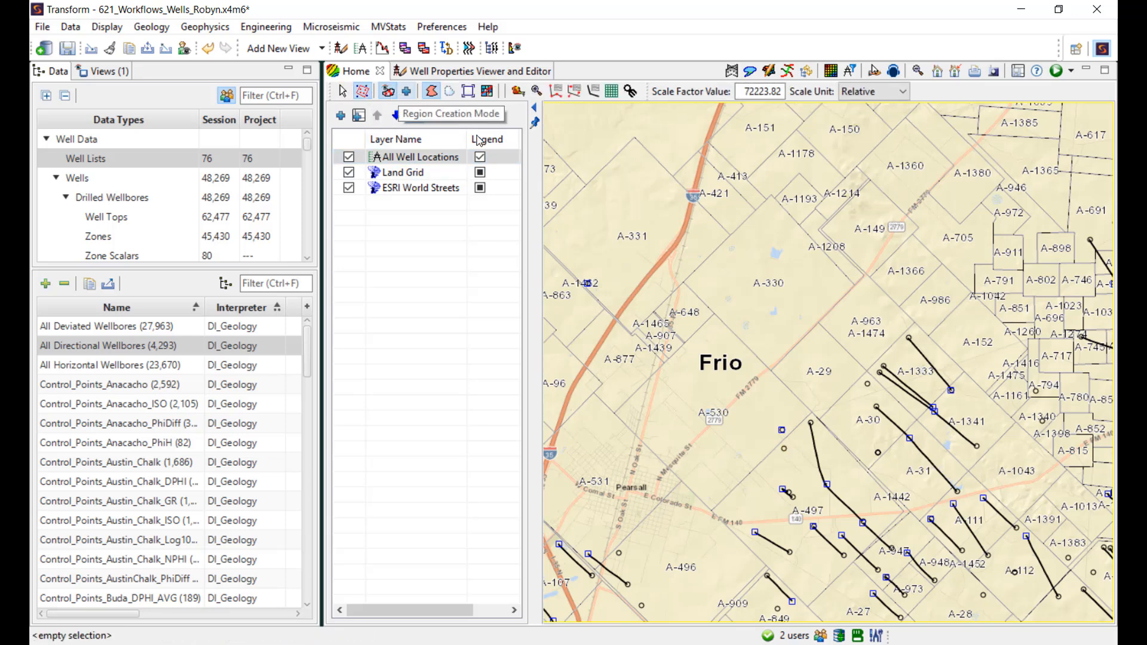
{"action": "left_click", "coordinate": [739, 454]}
{"action": "left_click", "coordinate": [907, 295]}
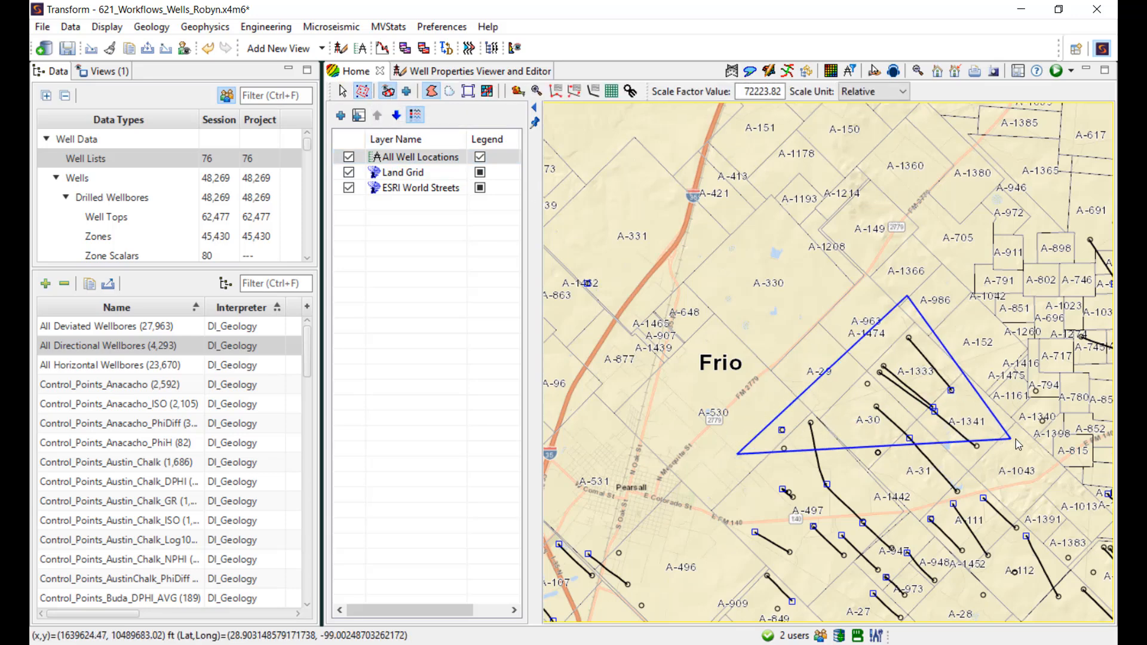
{"action": "left_click", "coordinate": [1018, 437]}
{"action": "double_click", "coordinate": [942, 533]}
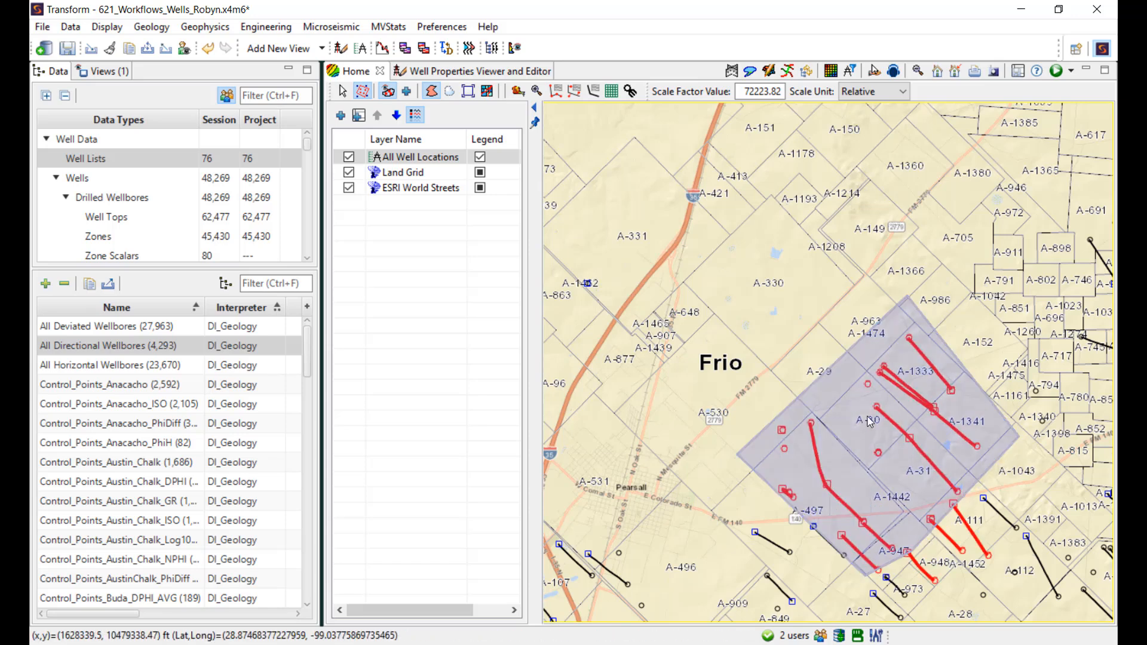
Try removing the polygon-selected wells from an existing well list, and cancel.
{"action": "right_click", "coordinate": [886, 418]}
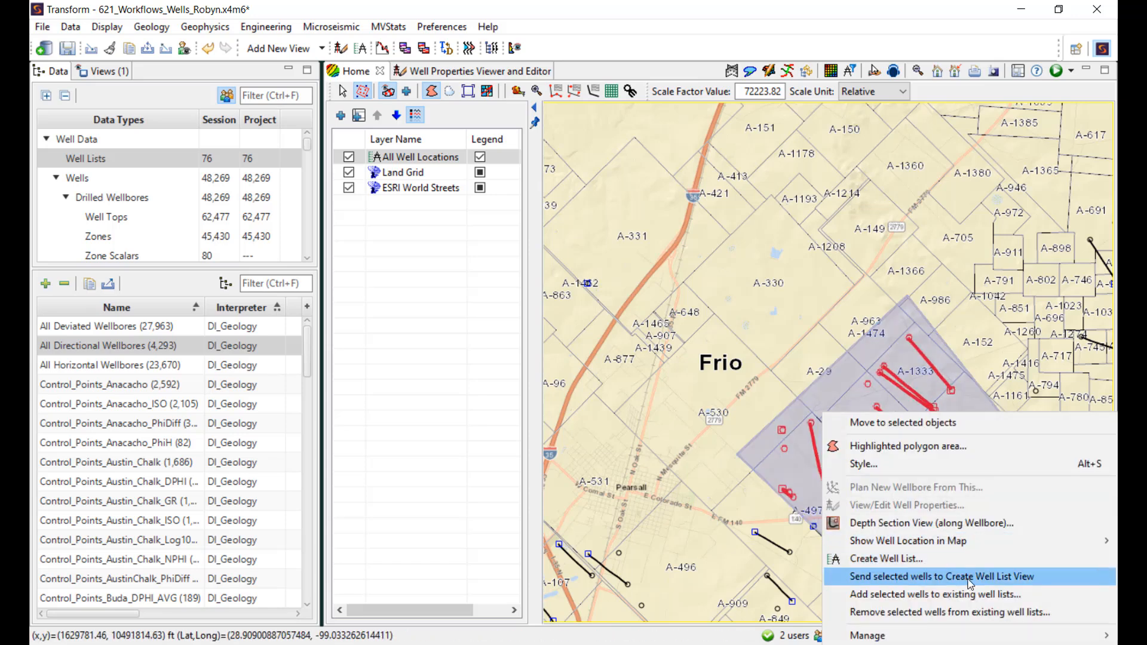
{"action": "left_click", "coordinate": [918, 612]}
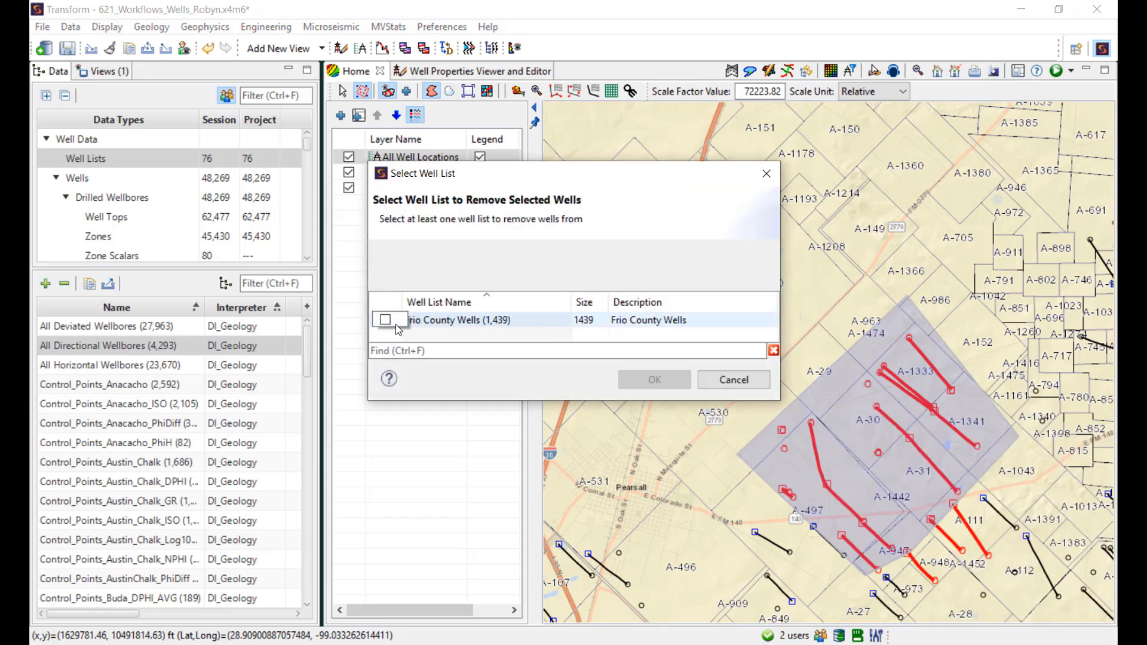
{"action": "left_click", "coordinate": [734, 380]}
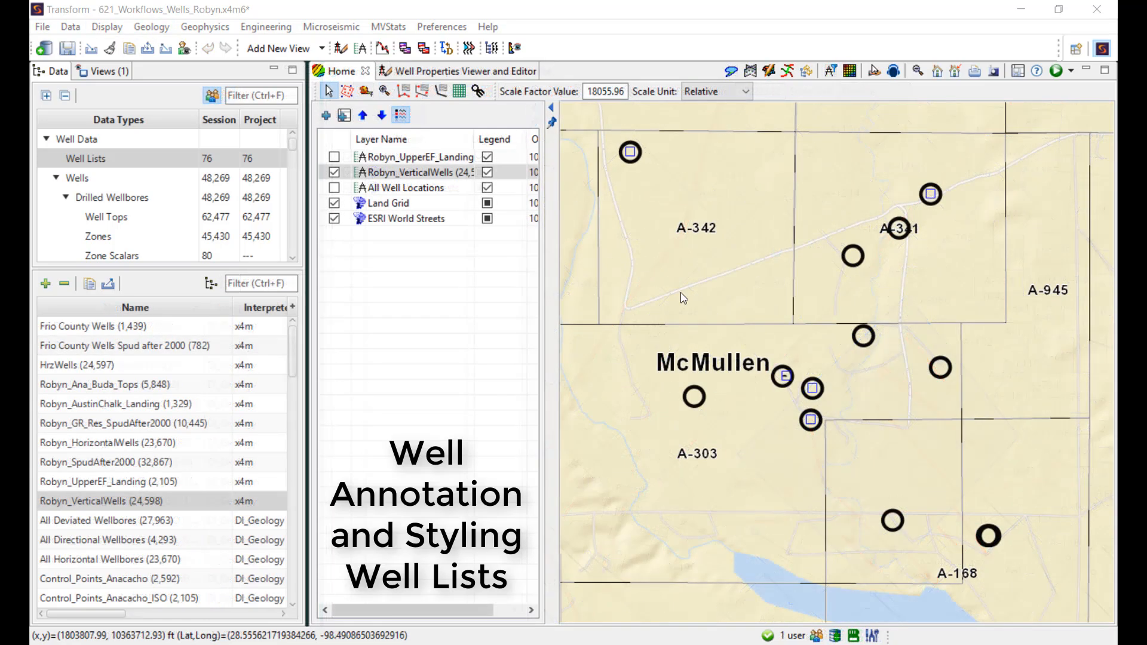
Move the basemap to the VerticalWells layer's extent and open that layer's annotation style settings in a narrower dialog.
{"action": "right_click", "coordinate": [408, 179]}
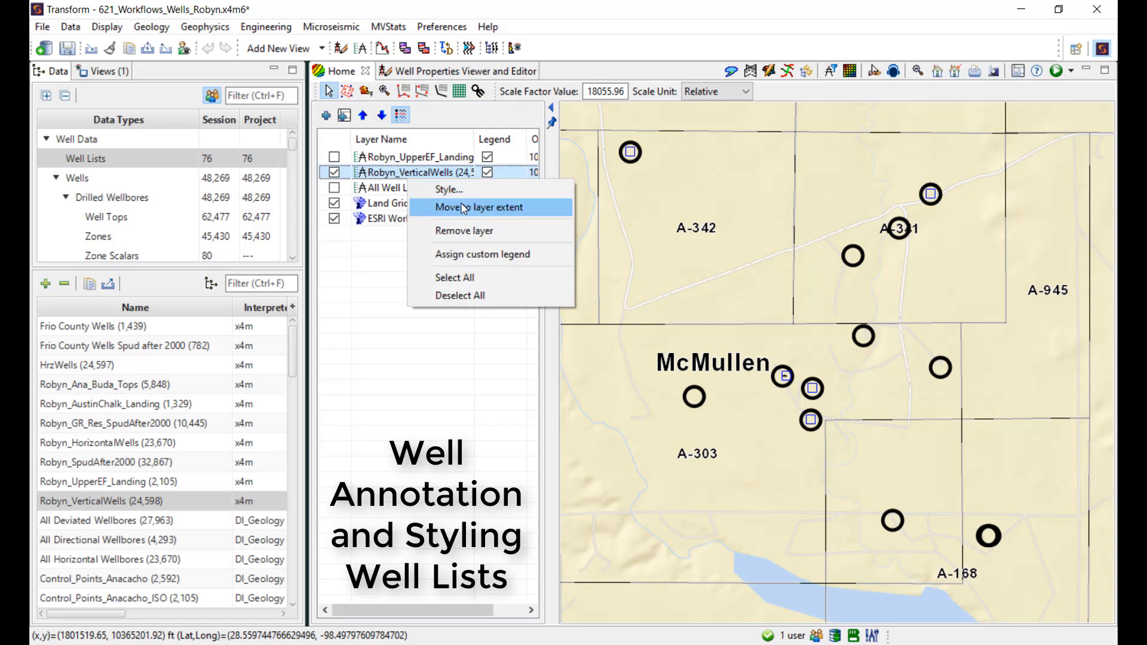
{"action": "left_click", "coordinate": [481, 207]}
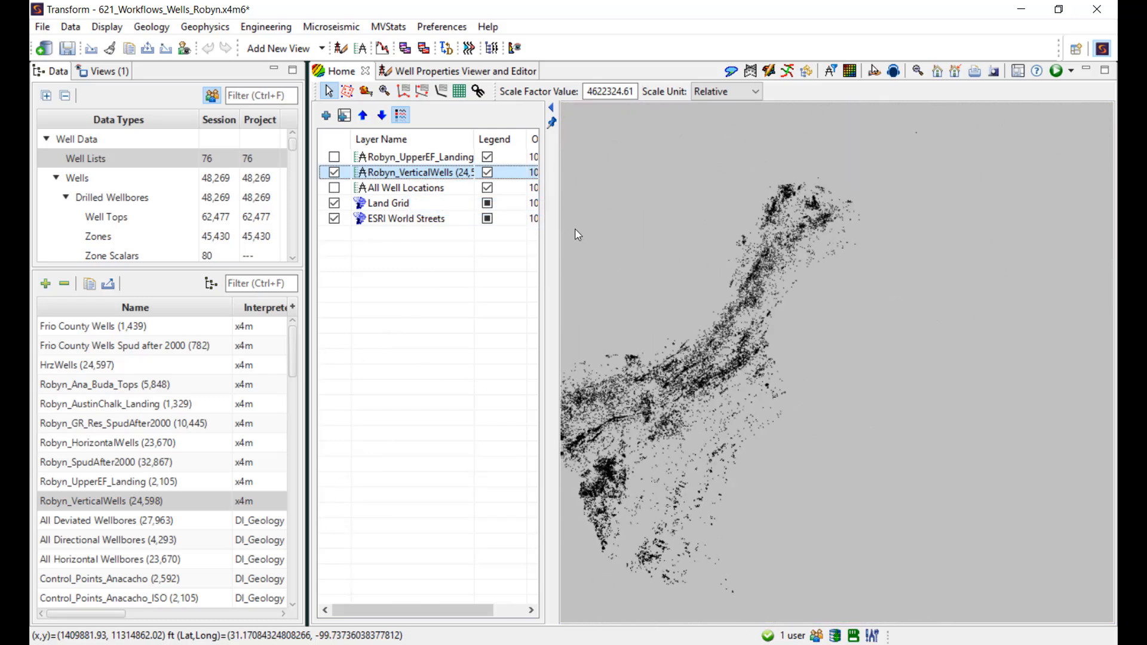
{"action": "scroll", "coordinate": [643, 381], "scroll_direction": "up", "scroll_amount": 6}
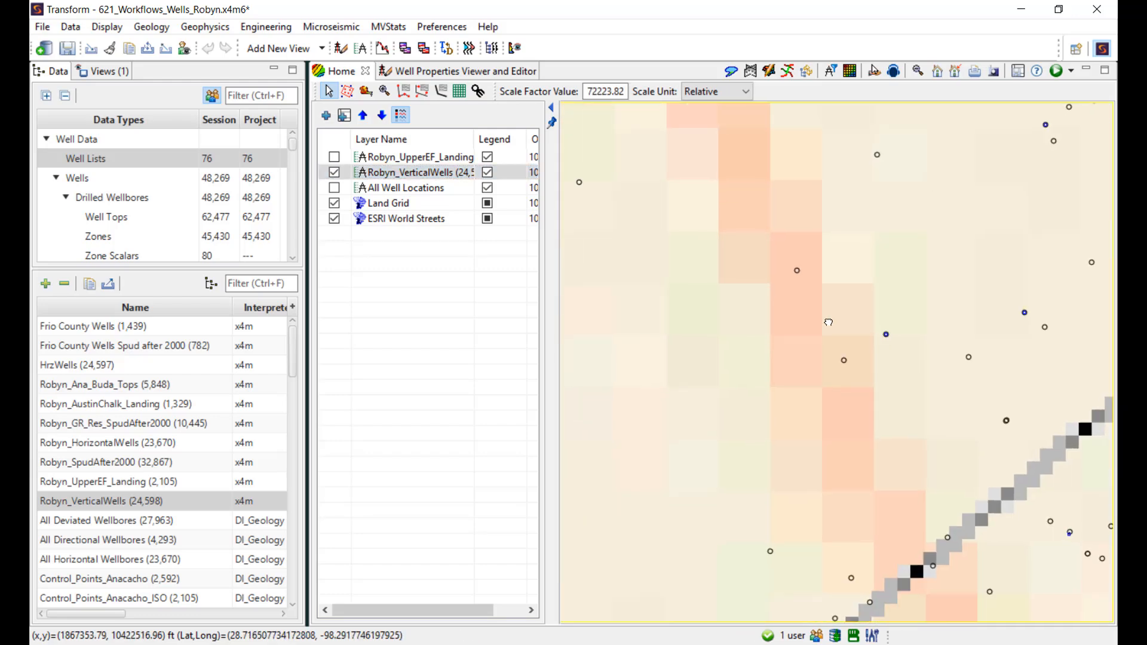
{"action": "scroll", "coordinate": [826, 449], "scroll_direction": "up", "scroll_amount": 1}
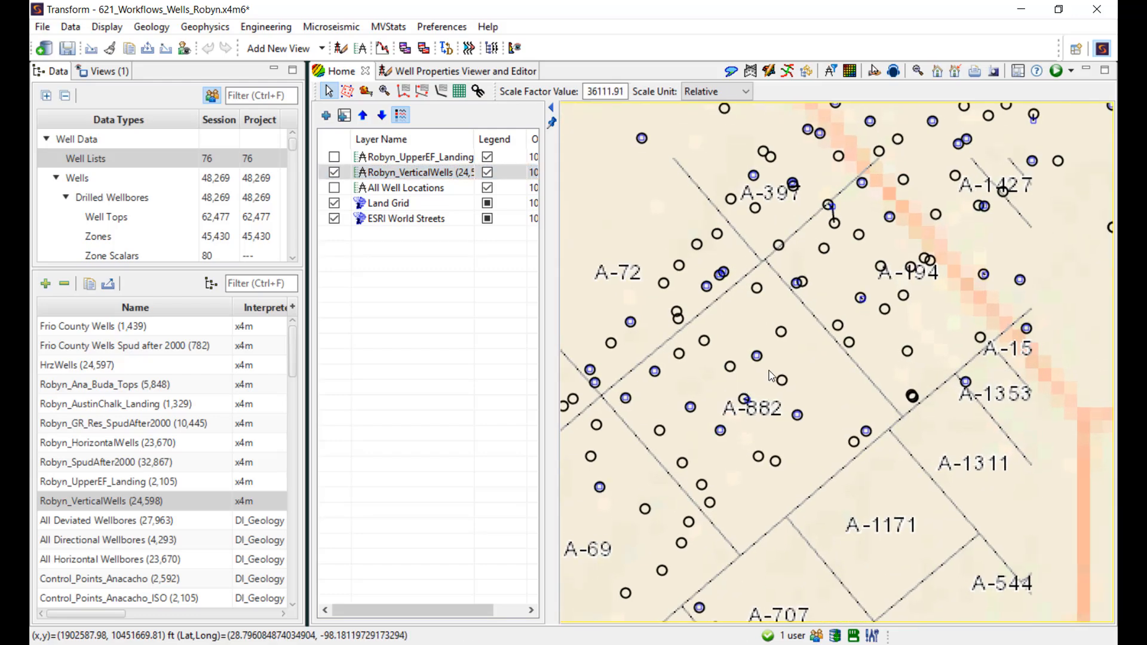
{"action": "right_click", "coordinate": [453, 173]}
{"action": "left_click", "coordinate": [472, 181]}
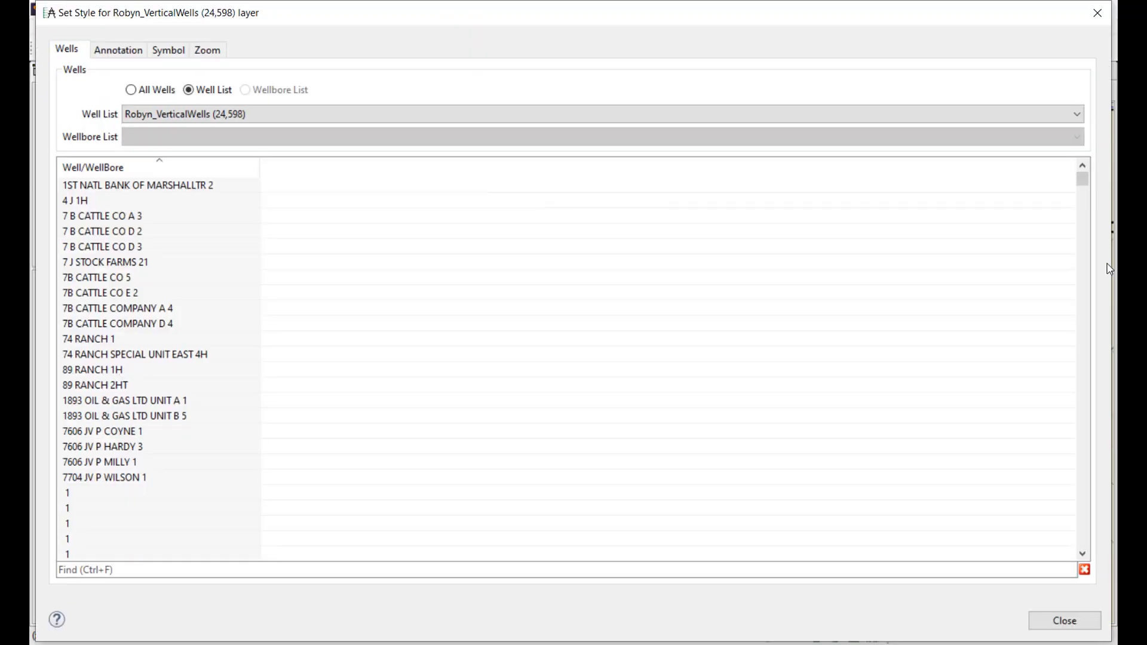
{"action": "left_click_drag", "start_coordinate": [1109, 264], "coordinate": [388, 257]}
{"action": "left_click", "coordinate": [121, 54]}
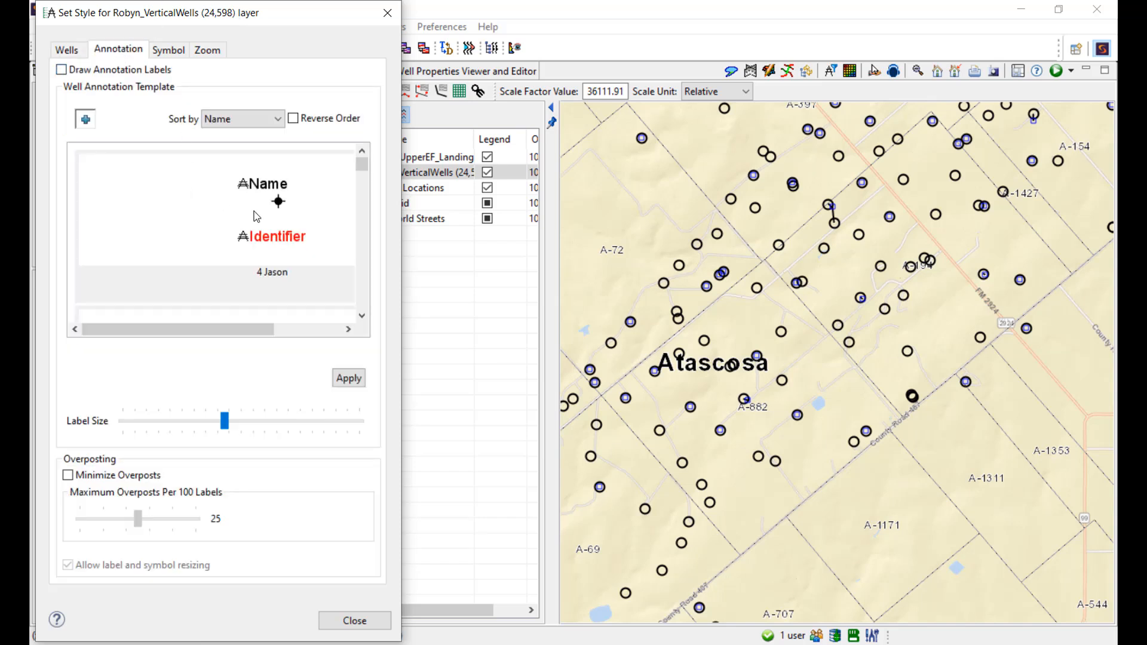
Draw annotation labels on the VerticalWells layer using the template with Name above and red Identifier below the well symbol.
{"action": "scroll", "coordinate": [205, 206], "scroll_direction": "down", "scroll_amount": 1}
{"action": "scroll", "coordinate": [211, 258], "scroll_direction": "up", "scroll_amount": 1}
{"action": "left_click", "coordinate": [181, 213]}
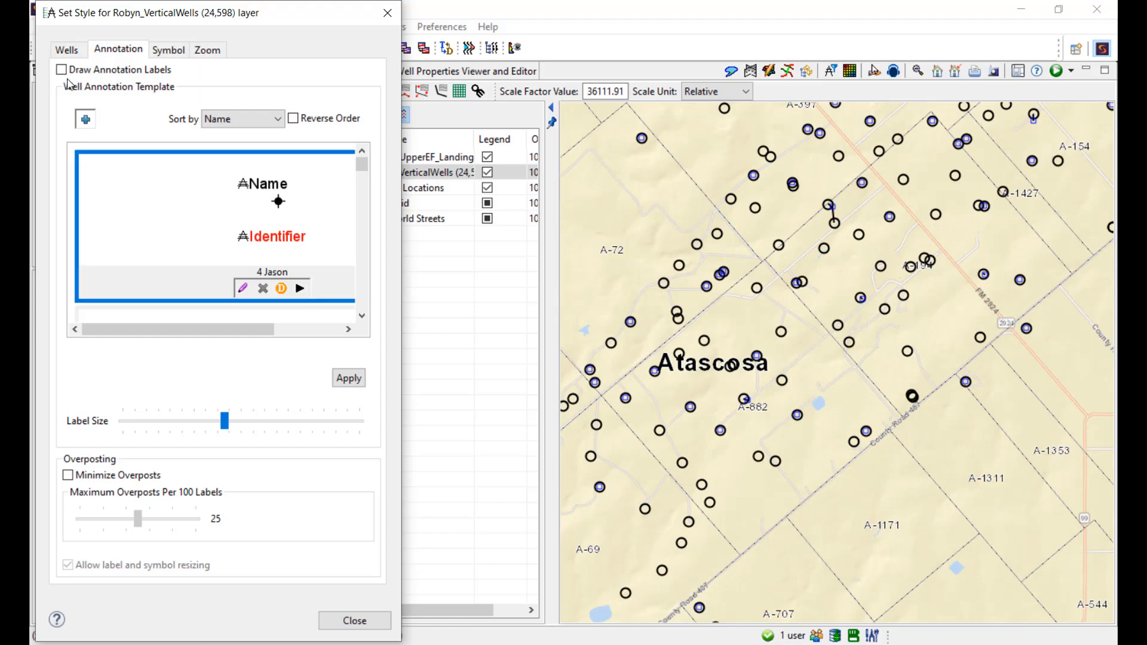
{"action": "left_click", "coordinate": [62, 70]}
{"action": "left_click", "coordinate": [349, 378]}
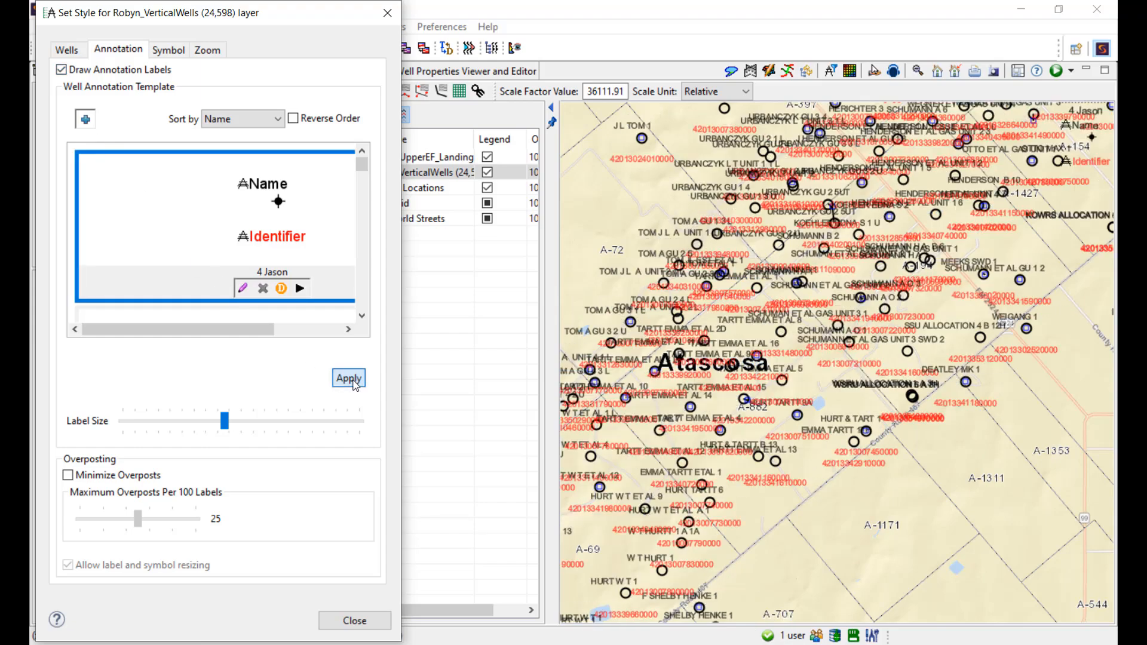
Enlarge the VerticalWells annotation labels, and reduce them to slightly smaller than their original size.
{"action": "scroll", "coordinate": [828, 509], "scroll_direction": "up", "scroll_amount": 2}
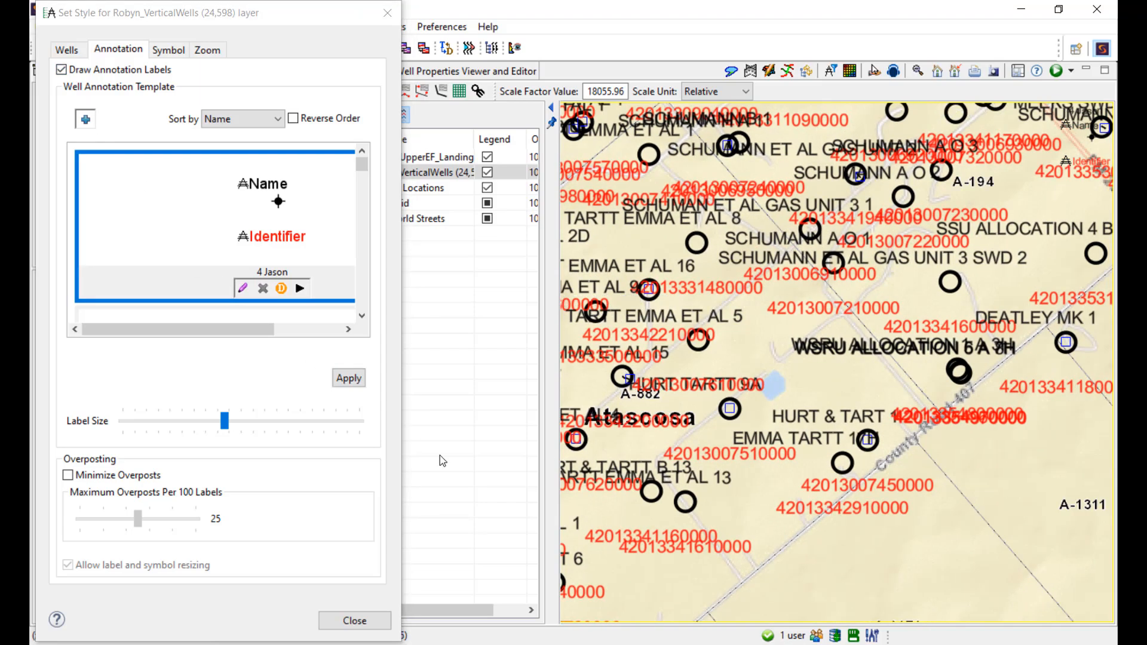
{"action": "left_click_drag", "start_coordinate": [223, 422], "coordinate": [270, 425]}
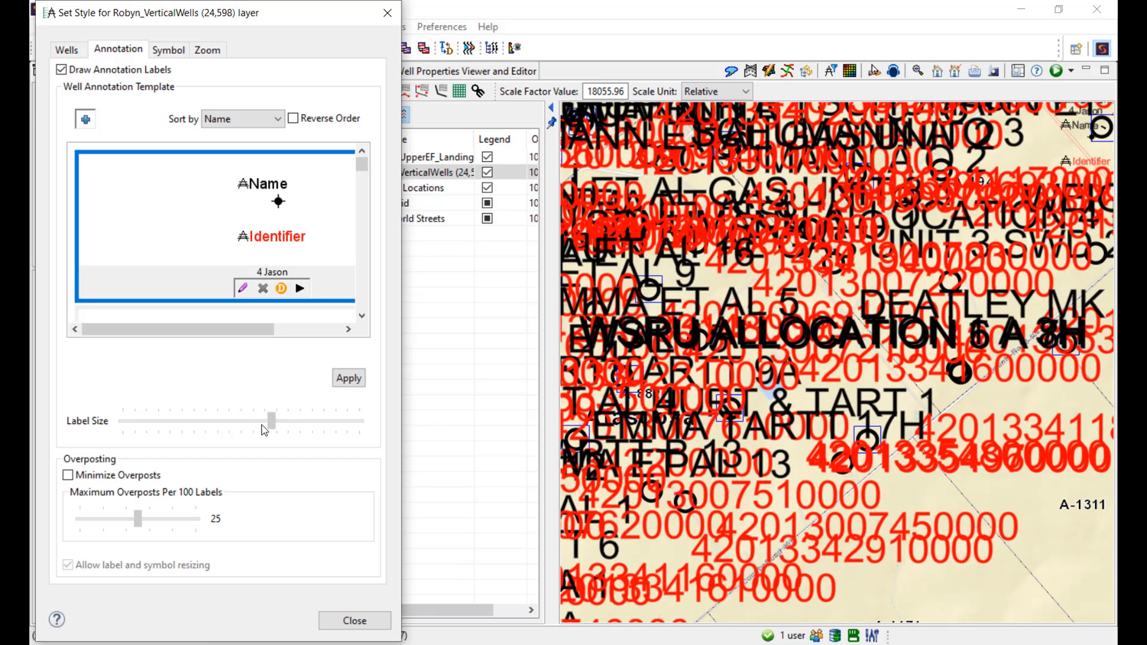
{"action": "left_click_drag", "start_coordinate": [265, 430], "coordinate": [226, 402]}
Start a new well annotation template and examine the available wellbore attributes, well scalars and zone scalars.
{"action": "scroll", "coordinate": [235, 249], "scroll_direction": "down", "scroll_amount": 4}
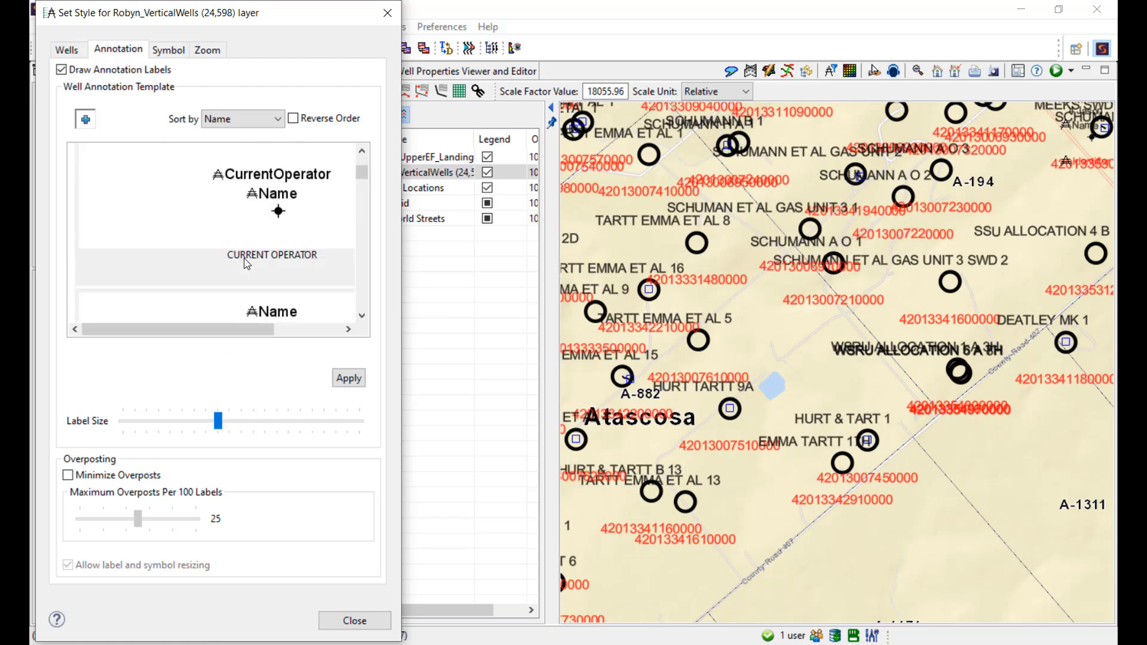
{"action": "scroll", "coordinate": [245, 258], "scroll_direction": "up", "scroll_amount": 3}
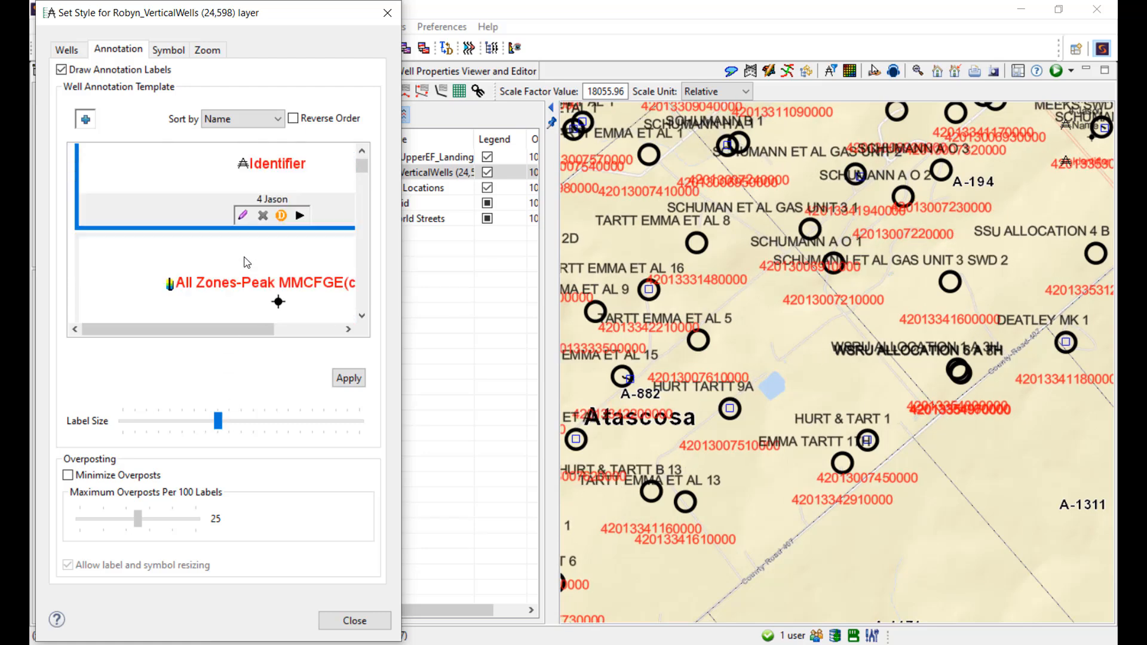
{"action": "left_click", "coordinate": [94, 120]}
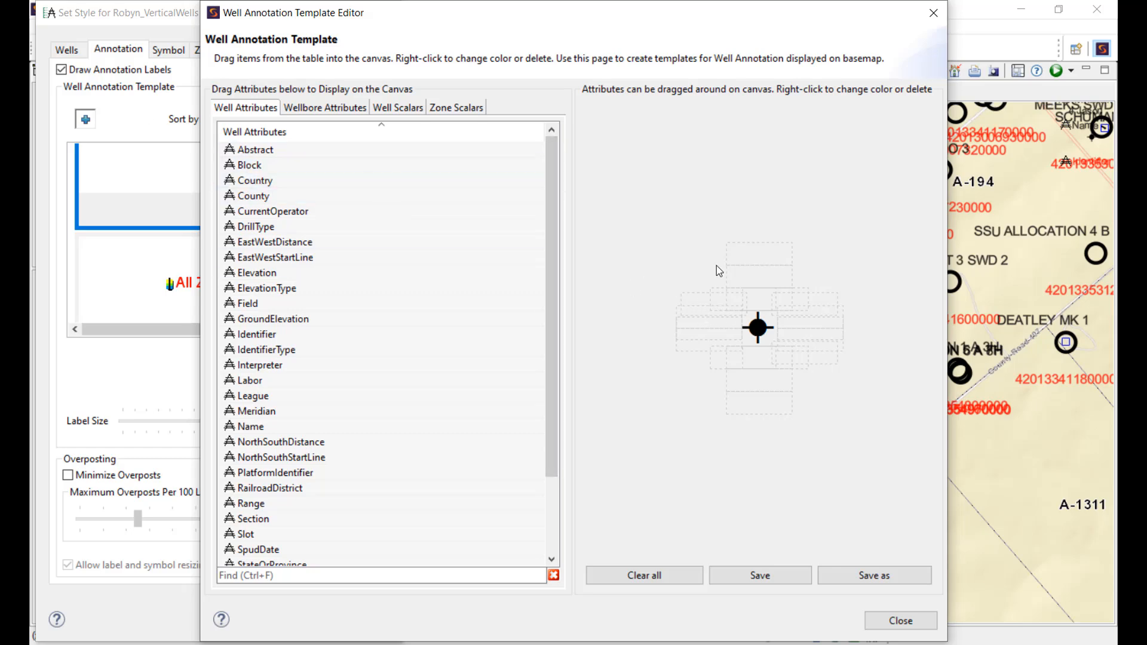
{"action": "left_click", "coordinate": [312, 111]}
{"action": "left_click", "coordinate": [389, 111]}
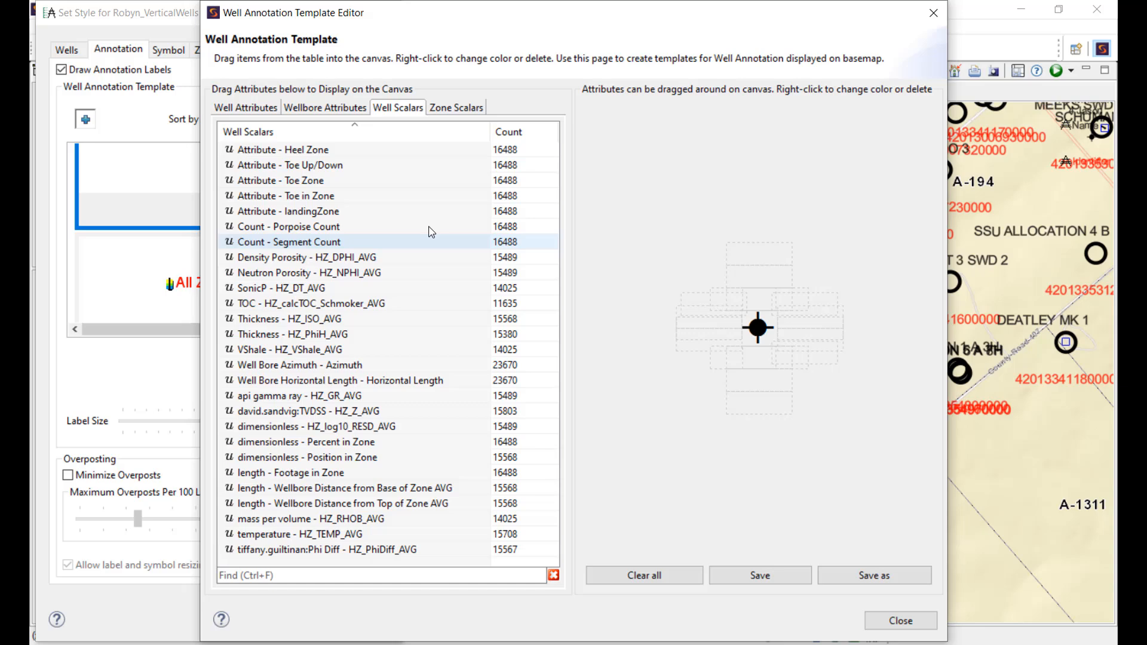
{"action": "left_click", "coordinate": [466, 110]}
{"action": "left_click", "coordinate": [497, 154]}
{"action": "left_click", "coordinate": [451, 225]}
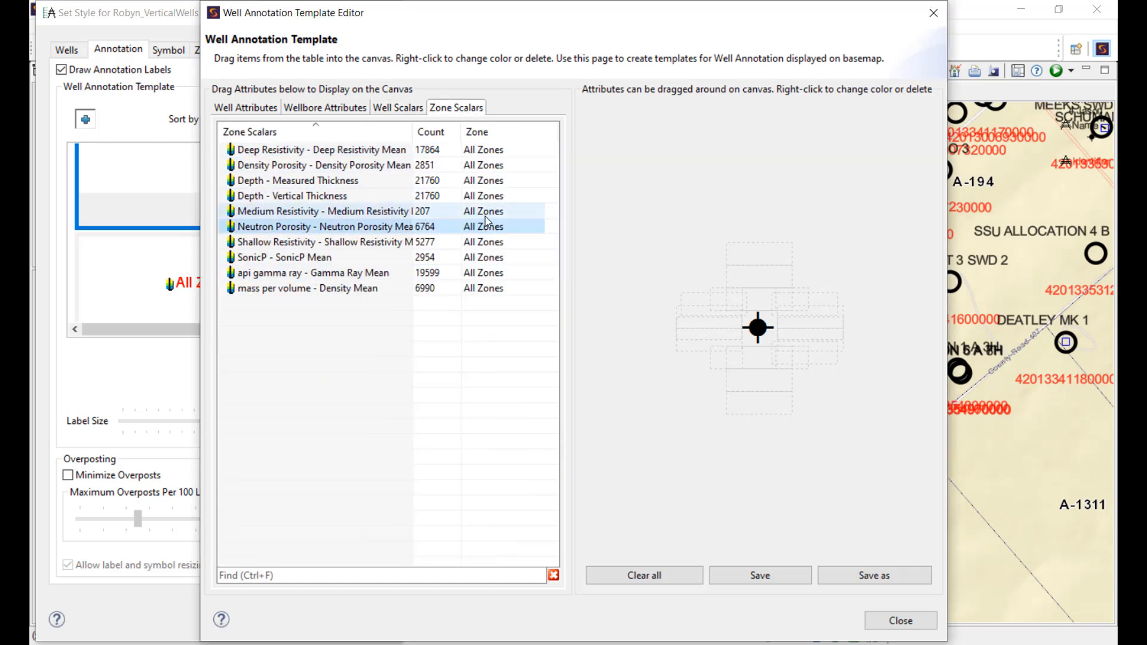
{"action": "left_click", "coordinate": [491, 228]}
Place the wellbore attribute TotalDepth below the well symbol and the well attribute Identifier above it in the template.
{"action": "left_click", "coordinate": [314, 107]}
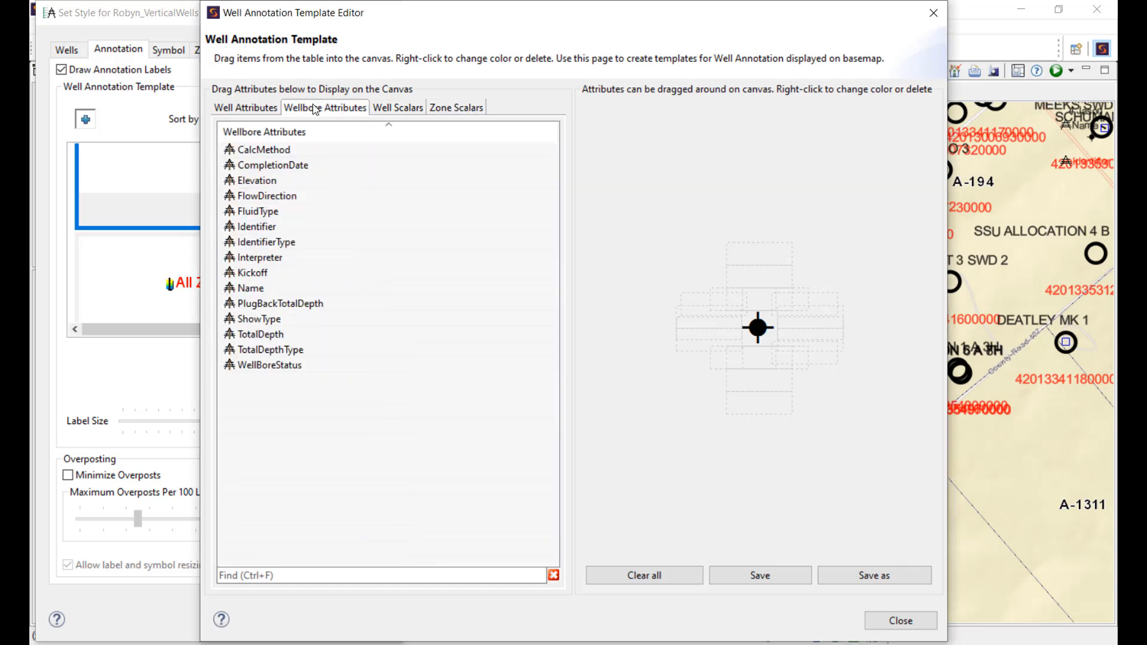
{"action": "left_click_drag", "start_coordinate": [263, 334], "coordinate": [770, 352]}
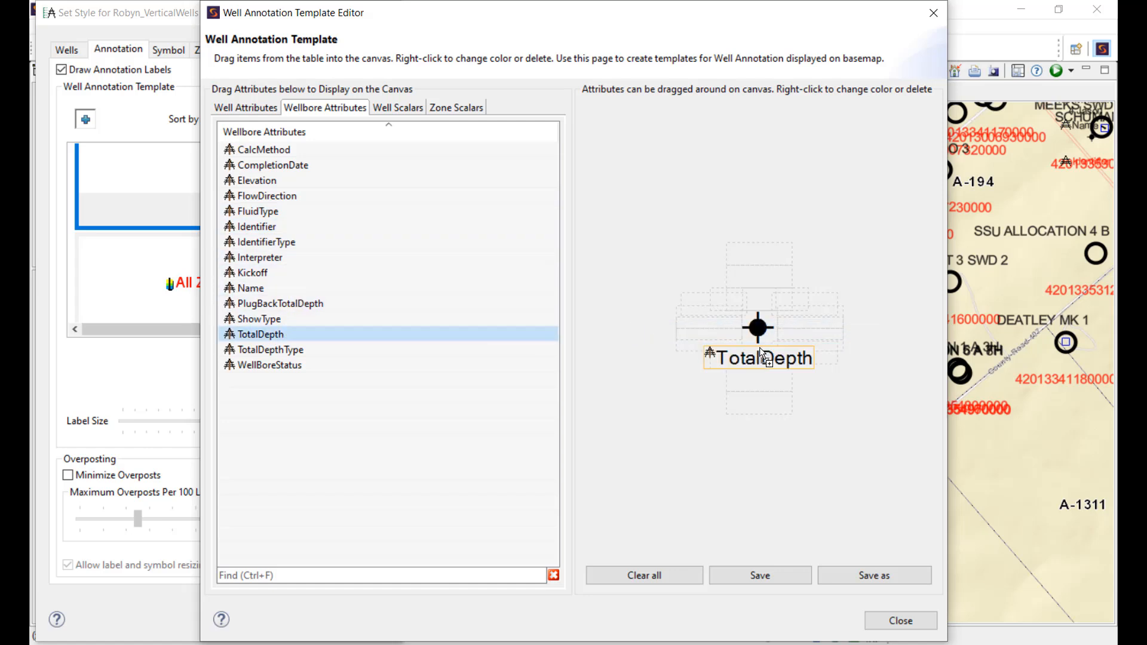
{"action": "left_click", "coordinate": [249, 107]}
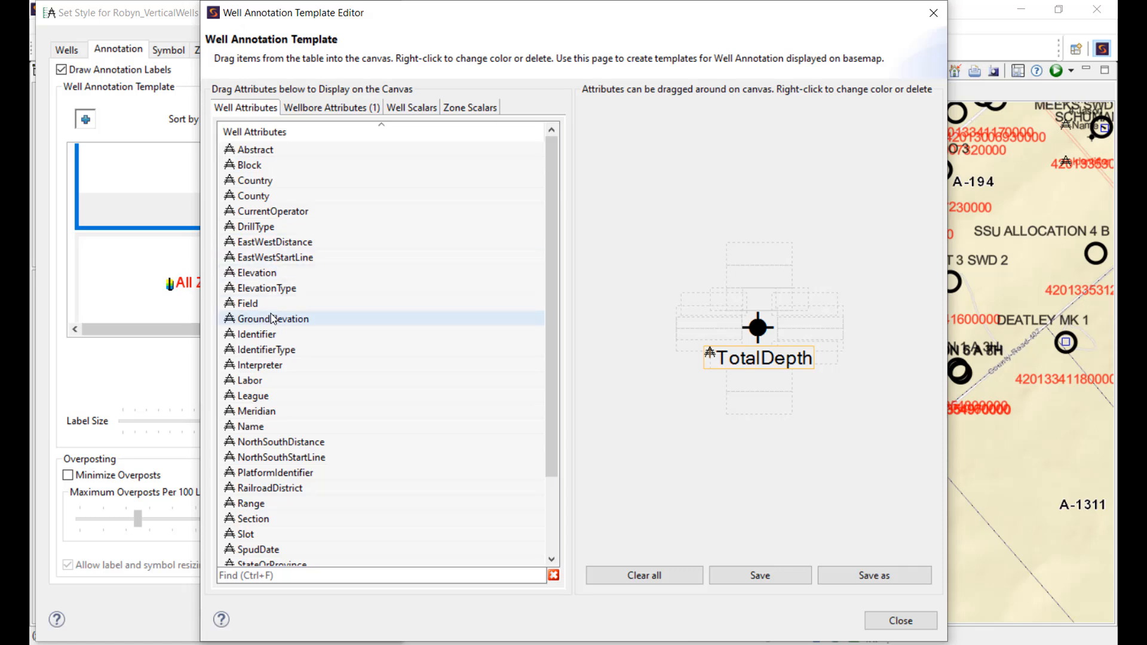
{"action": "left_click", "coordinate": [272, 334]}
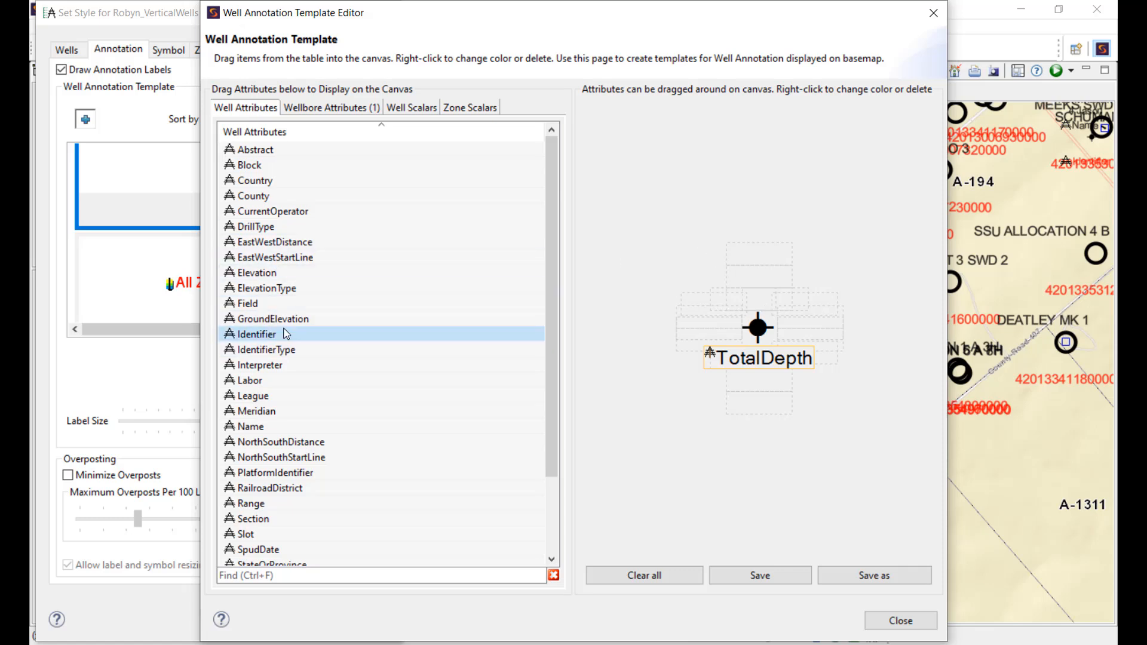
{"action": "left_click_drag", "start_coordinate": [276, 340], "coordinate": [756, 299]}
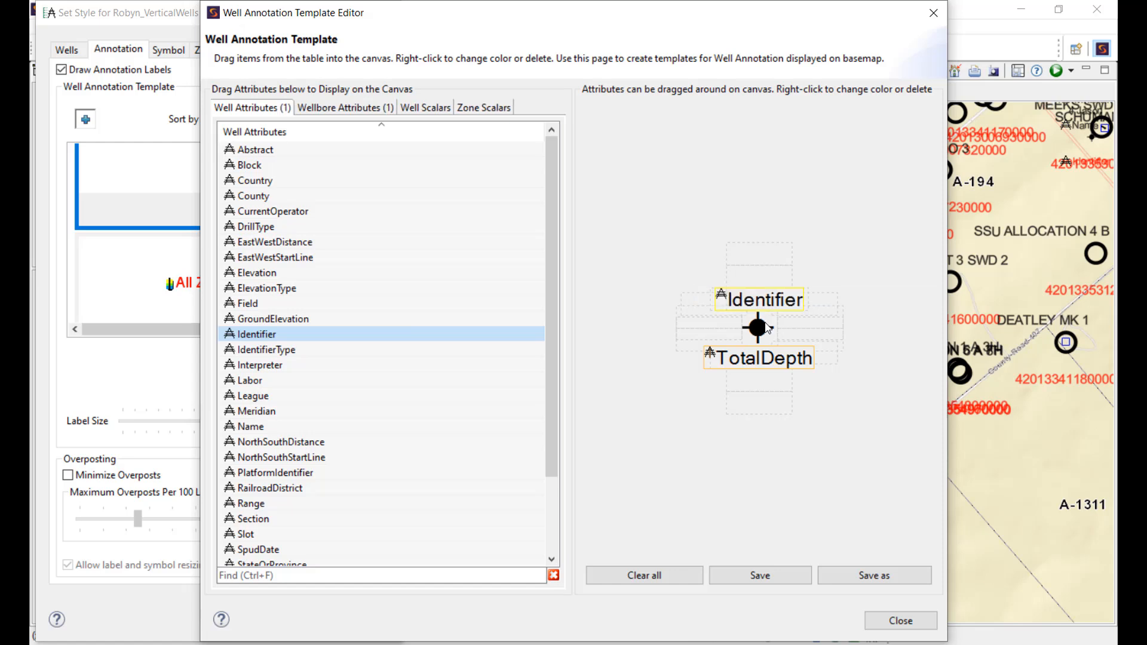
Save the template under the owner's first name followed by TD, and apply it to the VerticalWells labels.
{"action": "left_click", "coordinate": [772, 576]}
{"action": "type", "text": "RobynTD"}
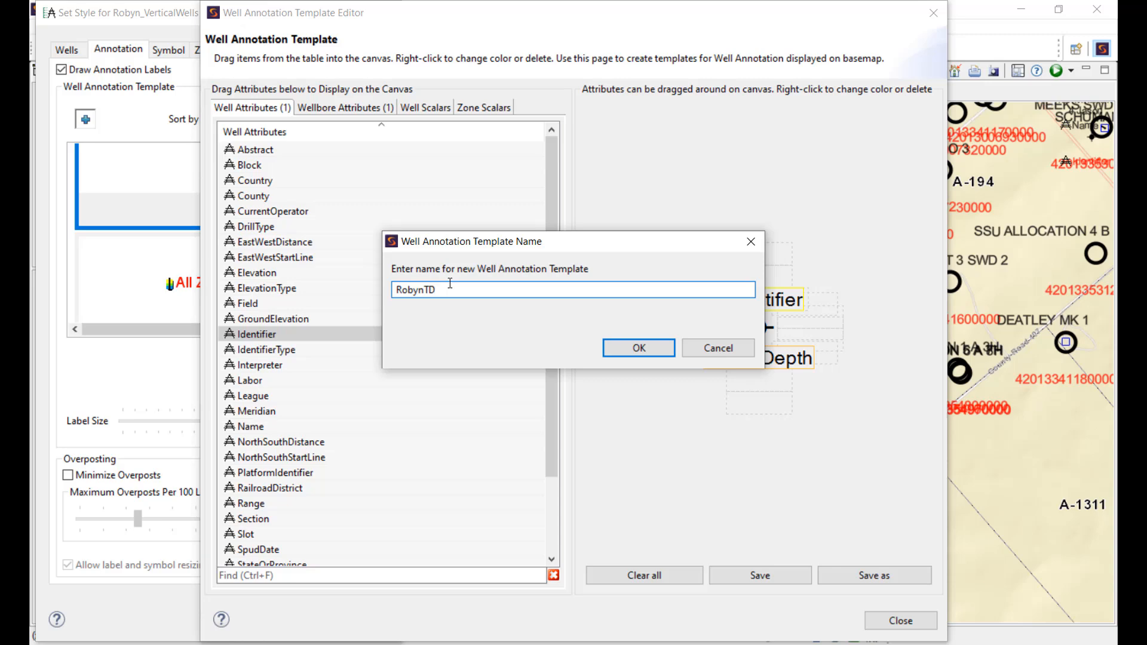
{"action": "left_click", "coordinate": [647, 347]}
{"action": "left_click", "coordinate": [922, 622]}
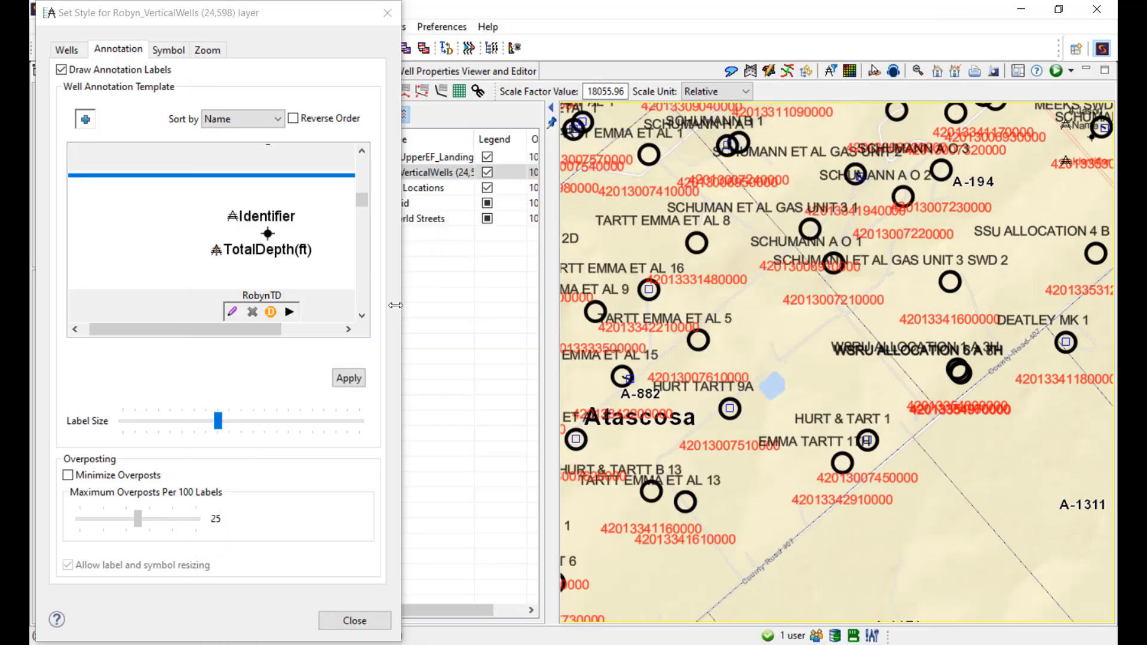
{"action": "left_click", "coordinate": [289, 313]}
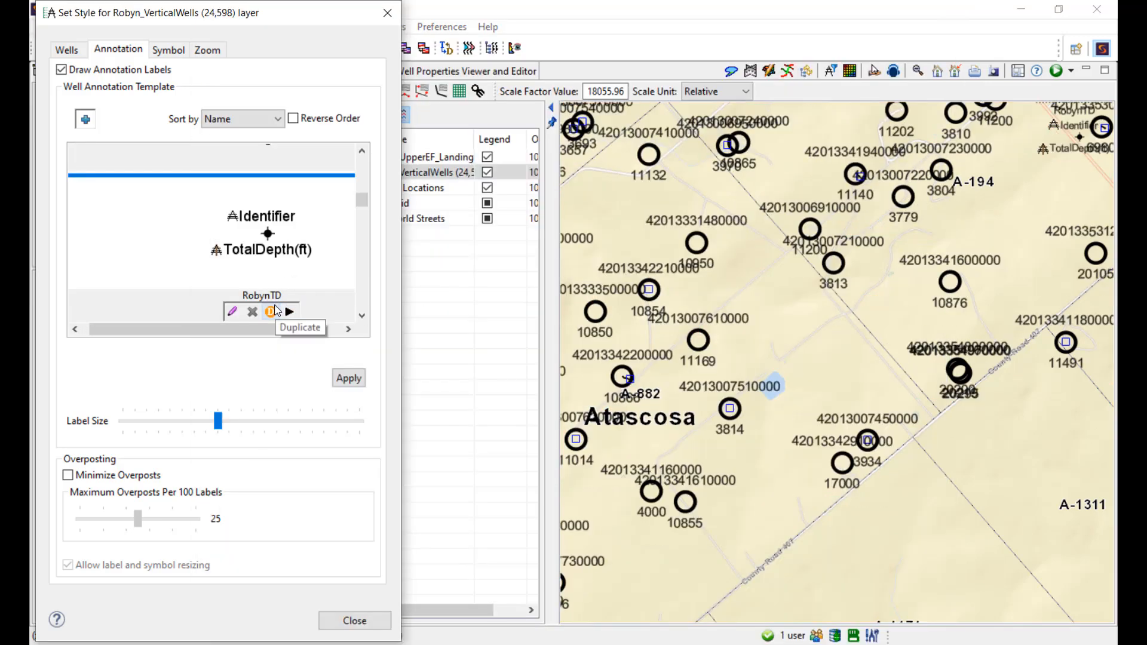
{"action": "scroll", "coordinate": [777, 435], "scroll_direction": "up", "scroll_amount": 2}
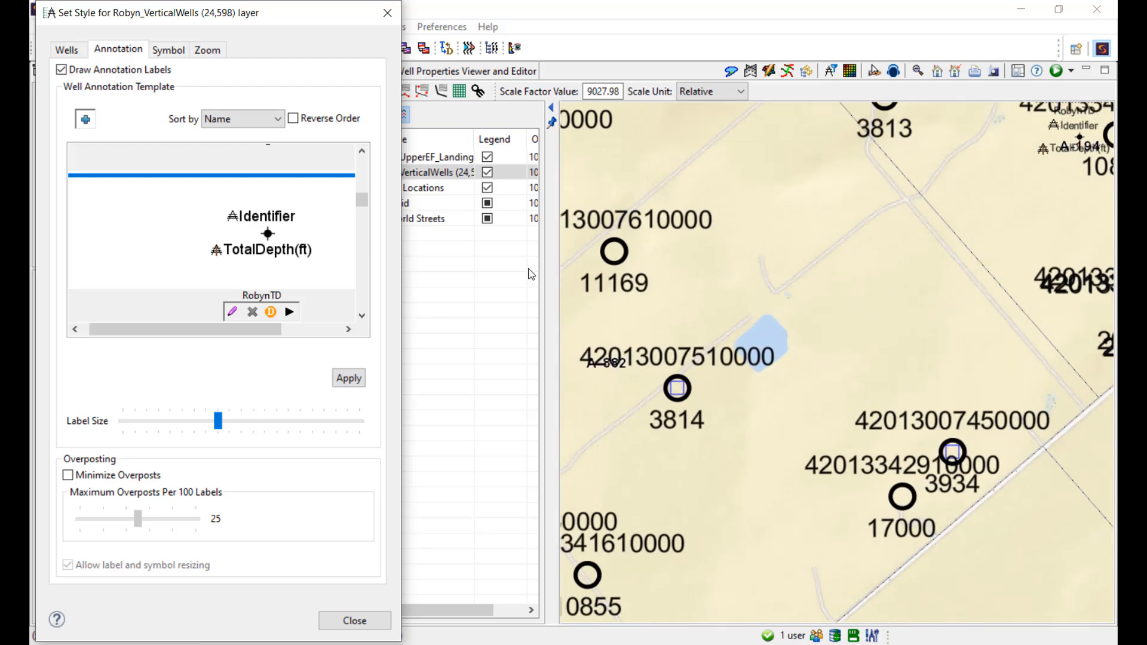
Override the symbol color of the VerticalWells layer with bright green.
{"action": "left_click", "coordinate": [168, 50]}
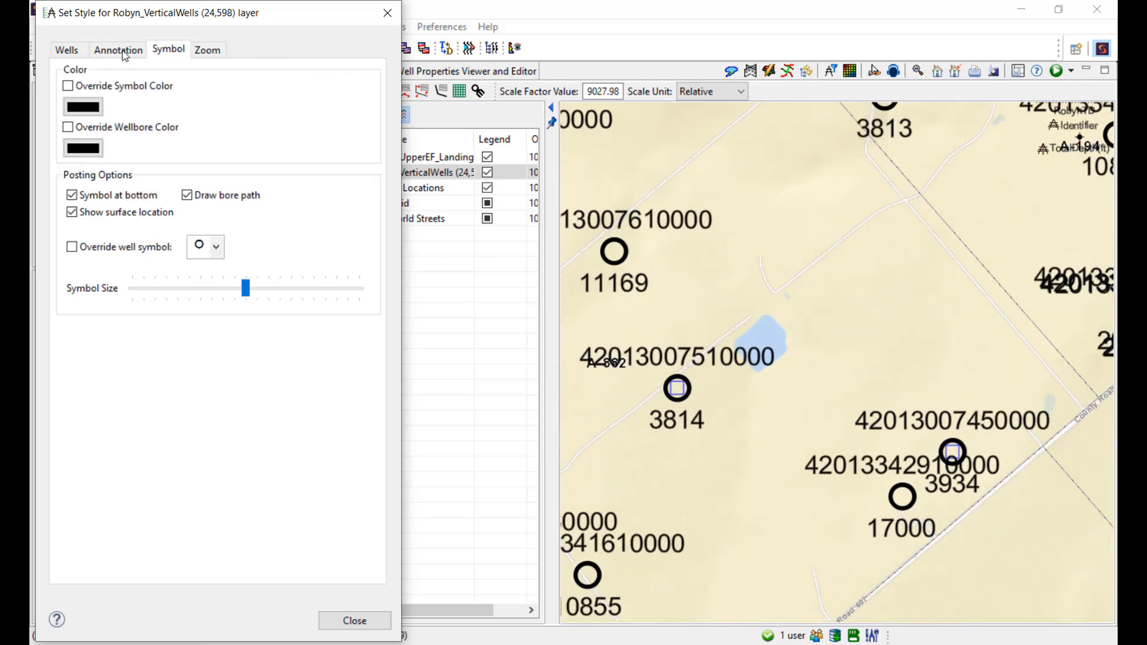
{"action": "left_click", "coordinate": [77, 106]}
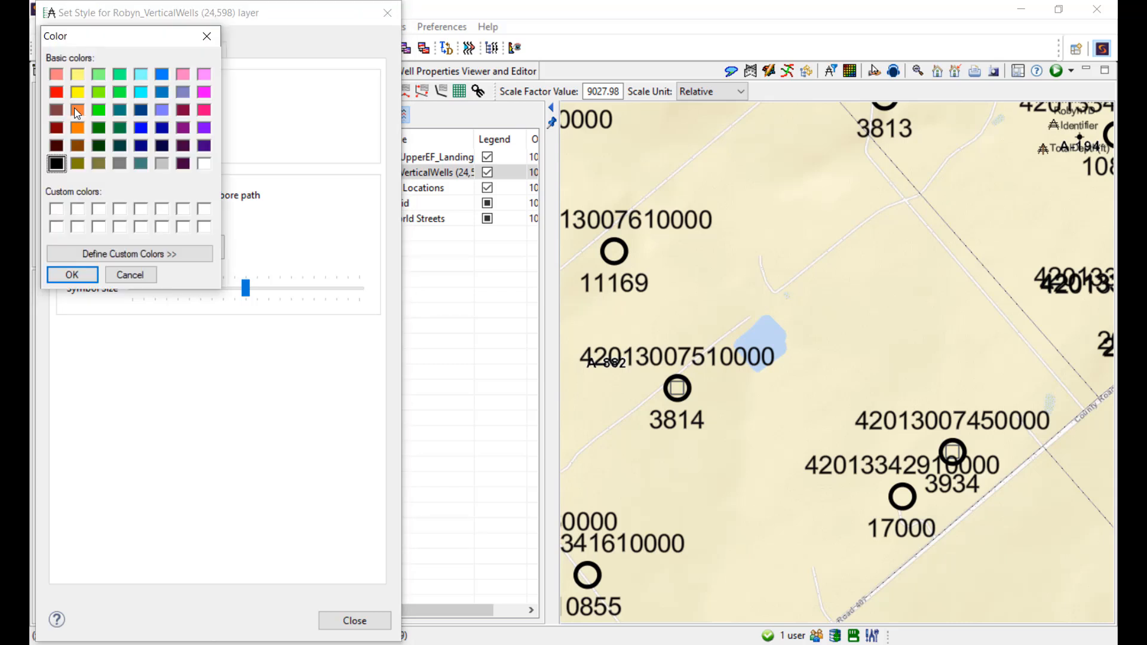
{"action": "left_click", "coordinate": [72, 275]}
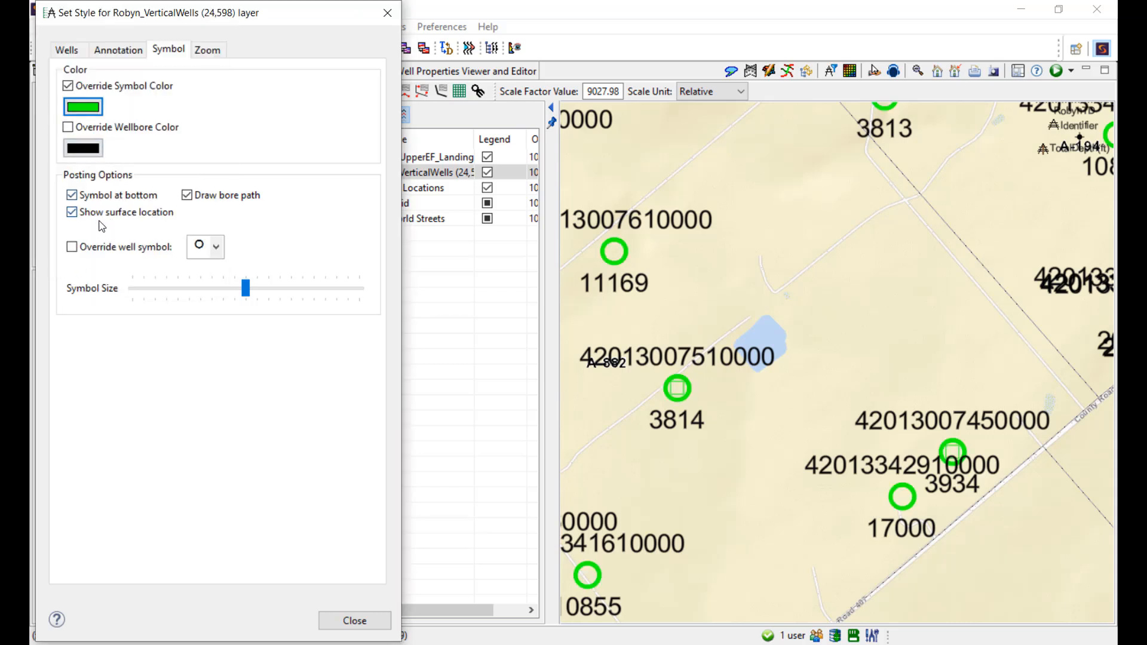
Override the VerticalWells well symbol with the thick triangle with a hollow center, and close the style settings.
{"action": "left_click", "coordinate": [72, 248]}
{"action": "left_click", "coordinate": [215, 247]}
{"action": "left_click", "coordinate": [237, 273]}
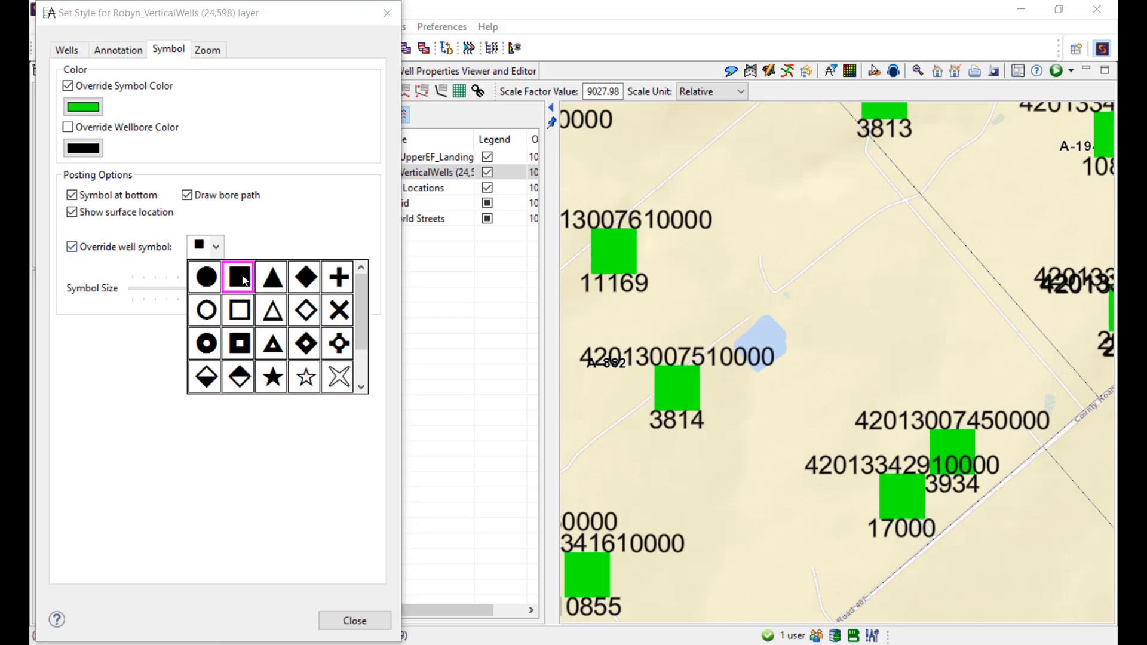
{"action": "left_click", "coordinate": [216, 248]}
{"action": "left_click", "coordinate": [273, 344]}
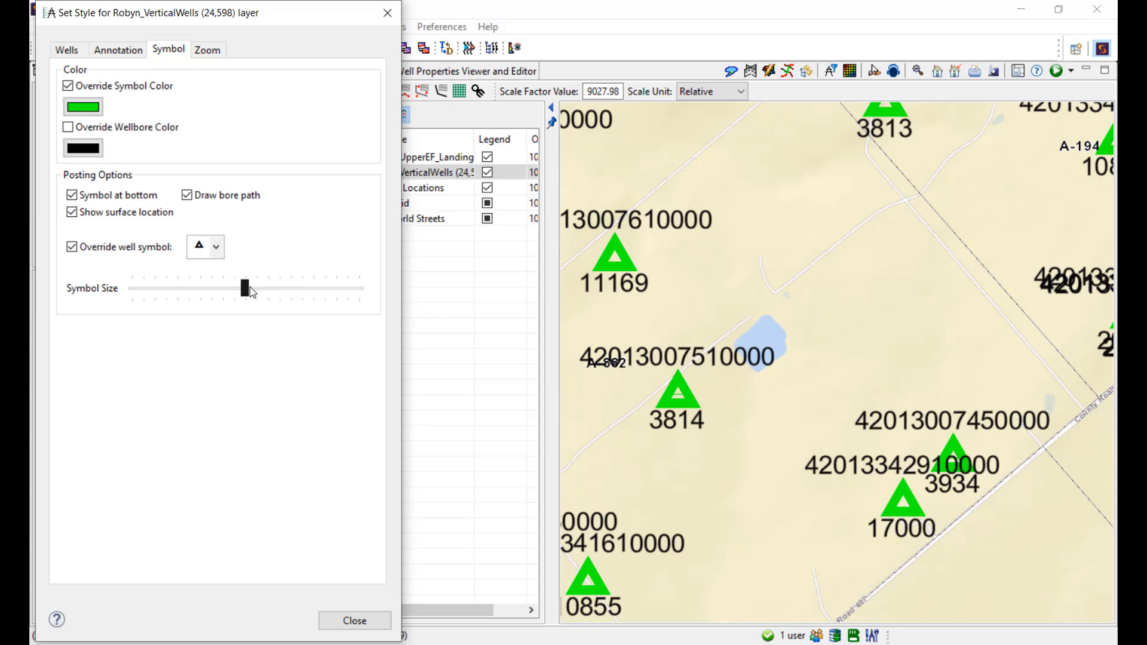
{"action": "mouse_move", "coordinate": [246, 288]}
{"action": "left_mouse_down"}
{"action": "mouse_move", "coordinate": [218, 288]}
{"action": "mouse_move", "coordinate": [246, 289]}
{"action": "left_mouse_up"}
{"action": "left_click", "coordinate": [352, 621]}
Hide the VerticalWells layer, show the UpperEF_Landing layer and move the basemap to its extent.
{"action": "left_click", "coordinate": [334, 173]}
{"action": "left_click", "coordinate": [334, 158]}
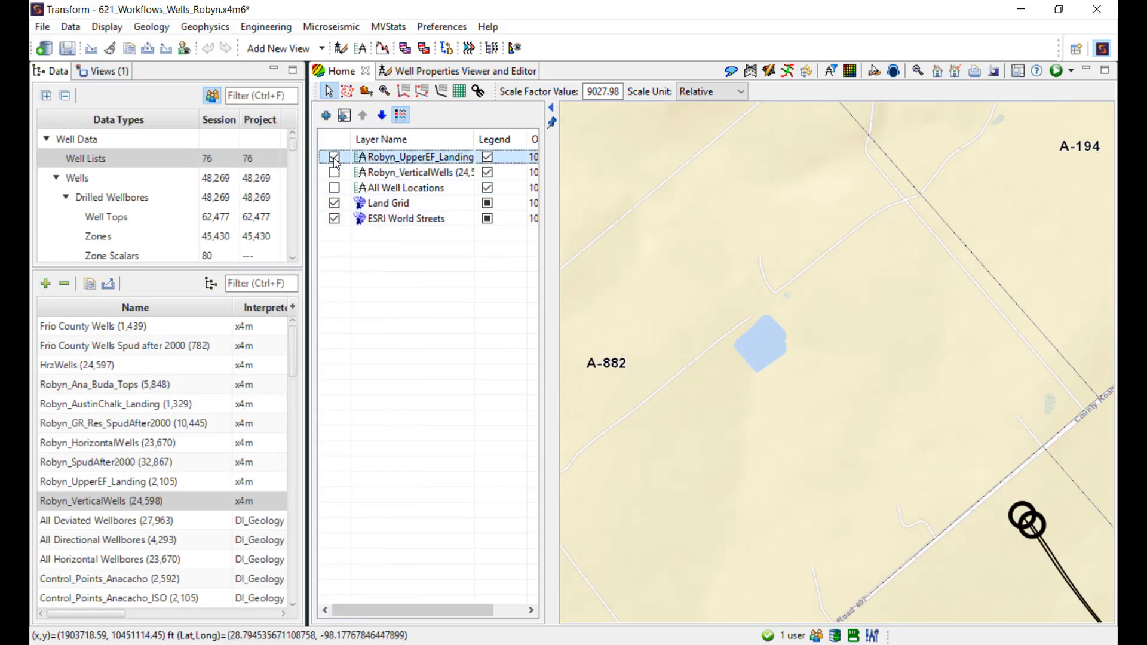
{"action": "right_click", "coordinate": [421, 160]}
{"action": "left_click", "coordinate": [460, 182]}
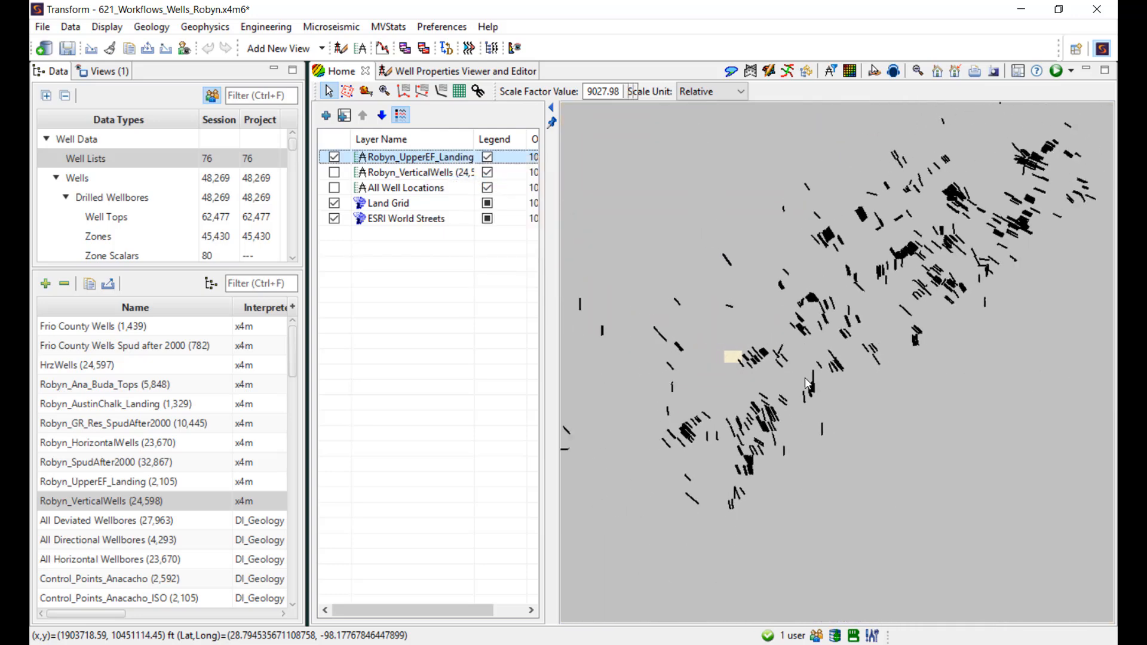
{"action": "scroll", "coordinate": [798, 367], "scroll_direction": "up", "scroll_amount": 5}
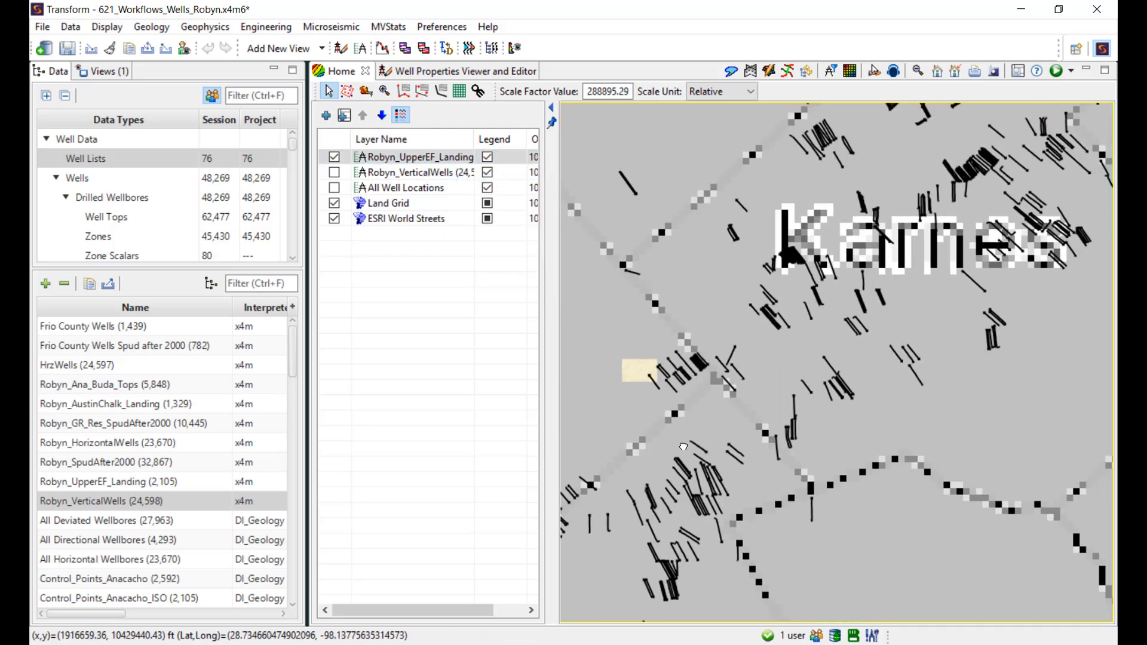
Override the wellbore color of the UpperEF_Landing layer with hot pink, and check the wellbores on the basemap.
{"action": "scroll", "coordinate": [723, 370], "scroll_direction": "up", "scroll_amount": 3}
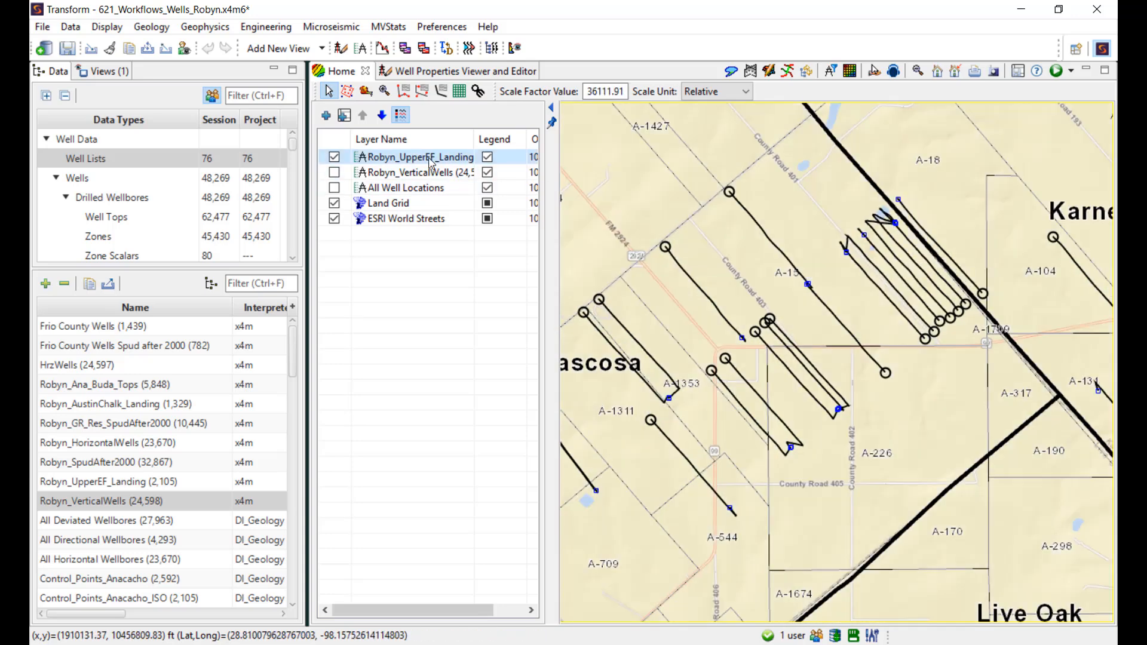
{"action": "right_click", "coordinate": [431, 160]}
{"action": "left_click", "coordinate": [468, 181]}
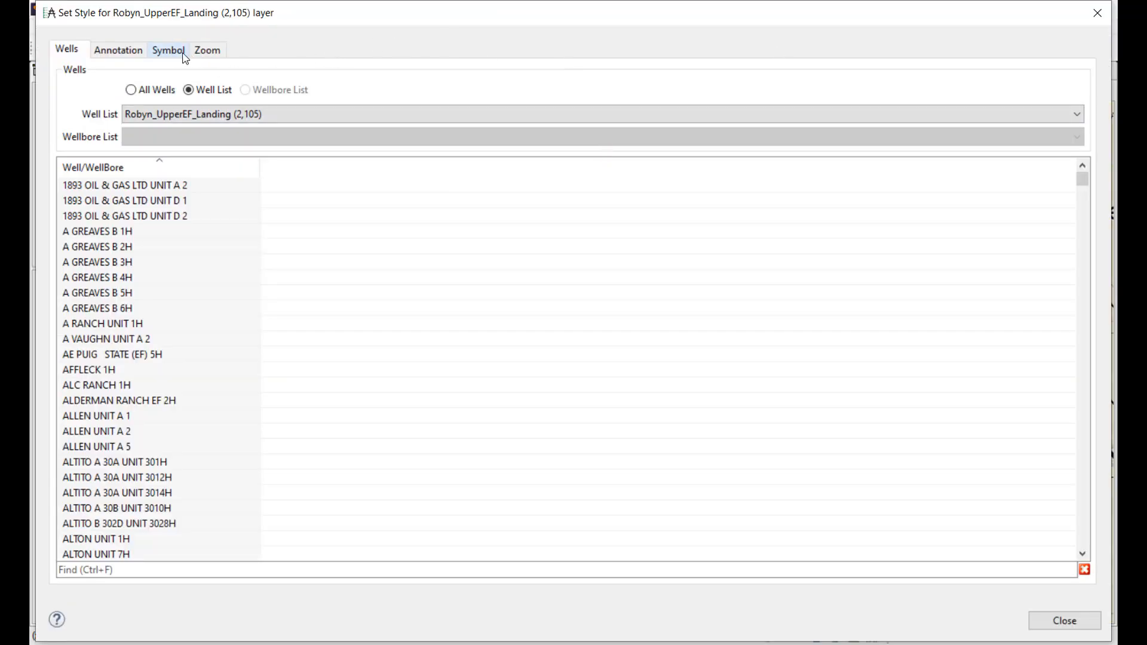
{"action": "left_click", "coordinate": [169, 51]}
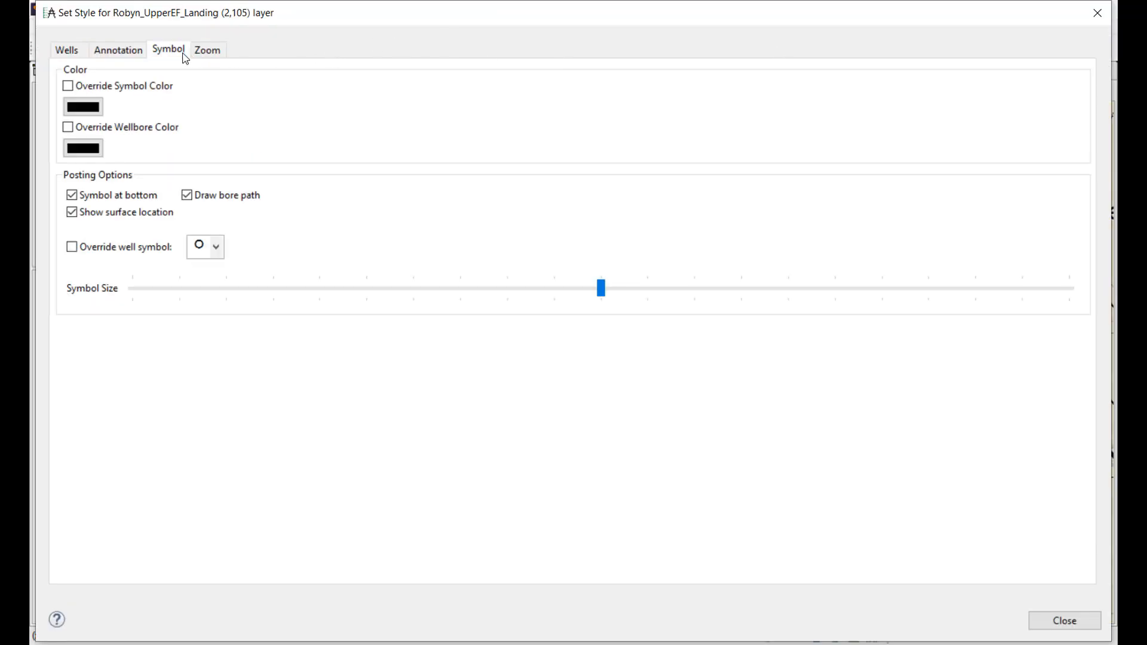
{"action": "left_click", "coordinate": [82, 148]}
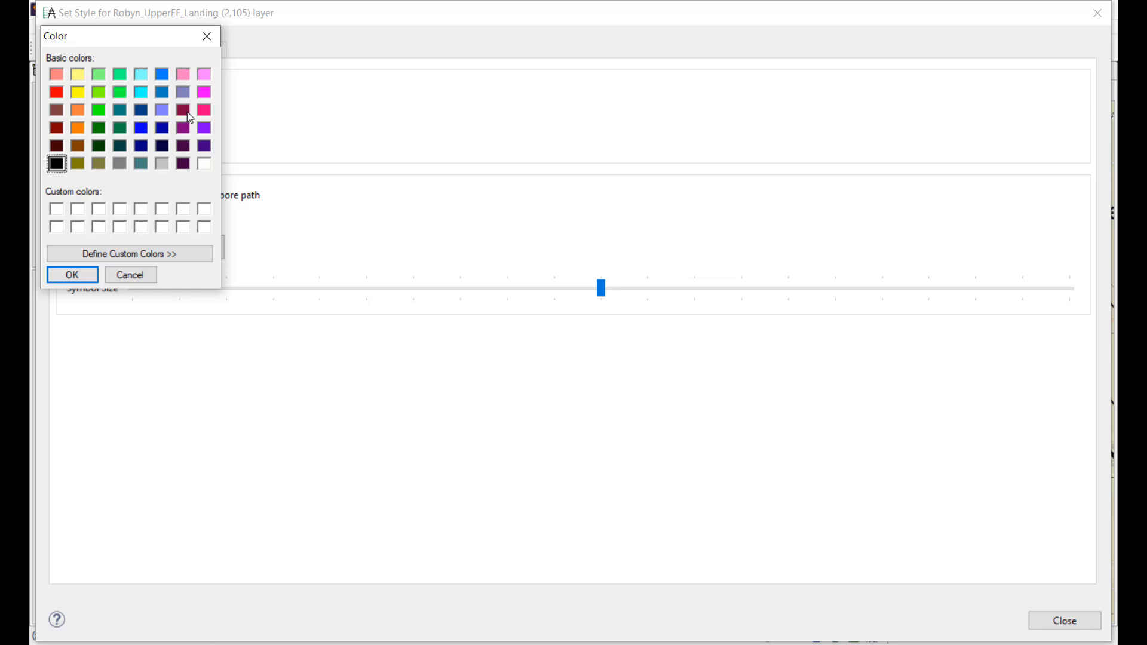
{"action": "left_click", "coordinate": [73, 275]}
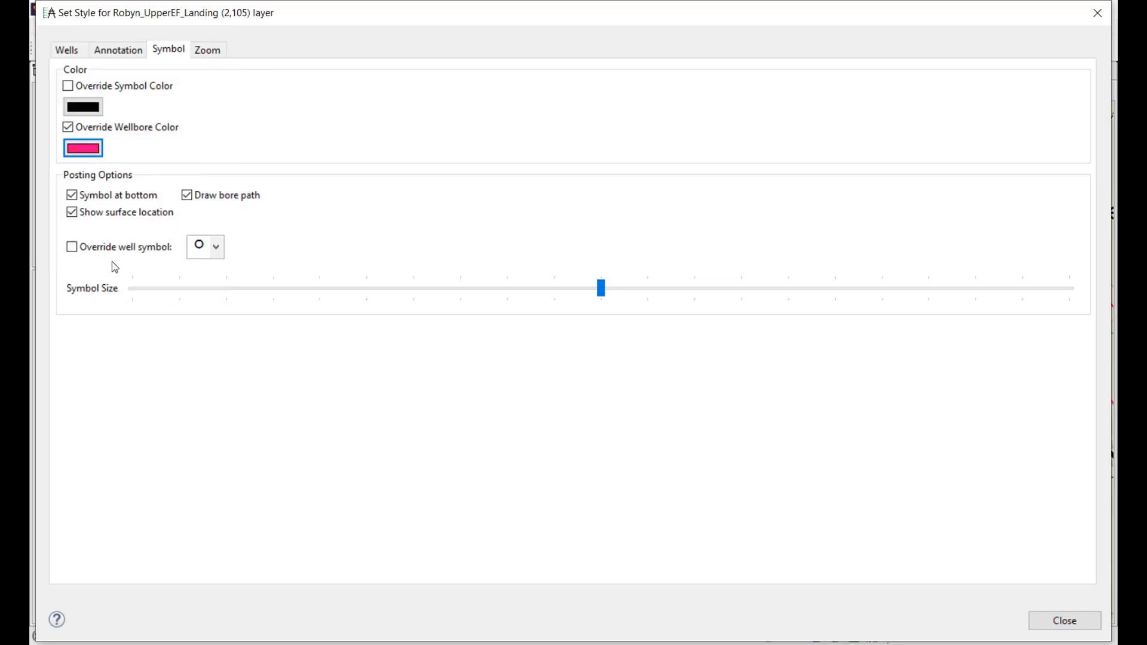
{"action": "left_click", "coordinate": [1064, 622]}
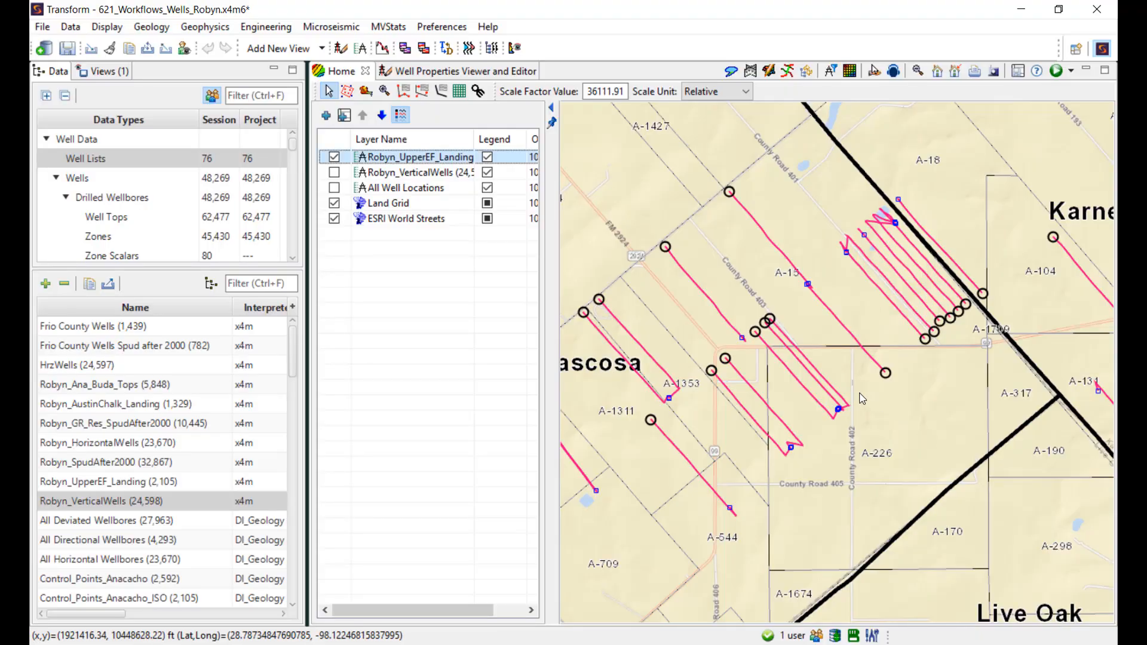
{"action": "scroll", "coordinate": [870, 408], "scroll_direction": "down", "scroll_amount": 4}
{"action": "scroll", "coordinate": [869, 408], "scroll_direction": "down", "scroll_amount": 2}
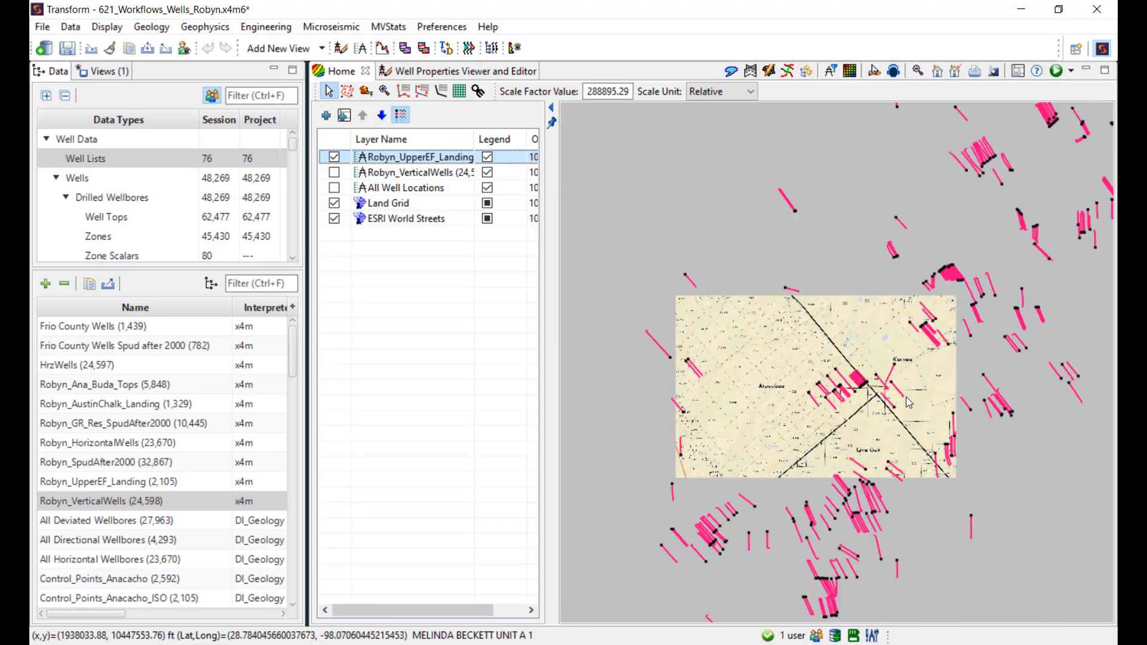
{"action": "left_click_drag", "start_coordinate": [922, 394], "coordinate": [800, 390]}
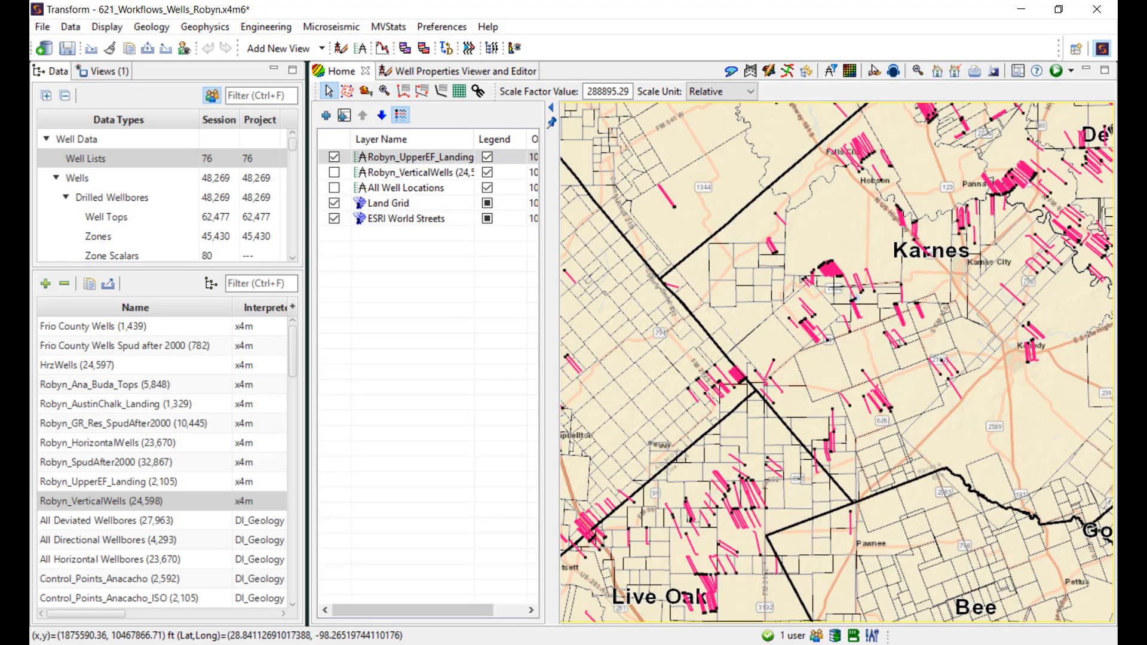
View the blank well annotation template editor, and close it without creating a template.
{"action": "left_click", "coordinate": [114, 30]}
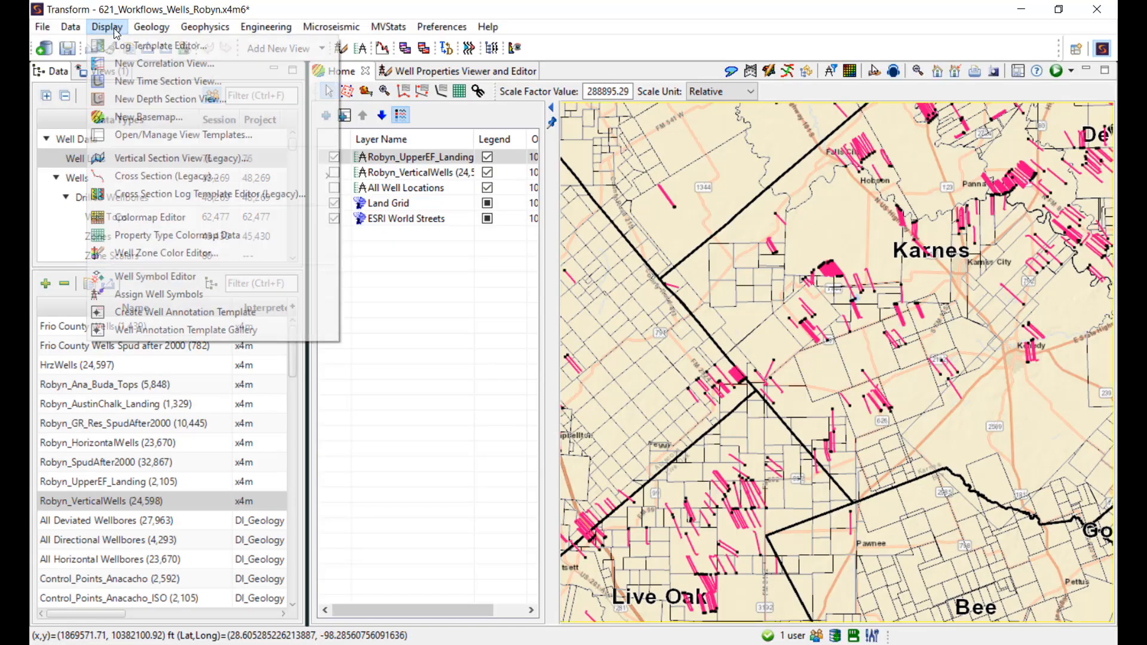
{"action": "left_click", "coordinate": [180, 311]}
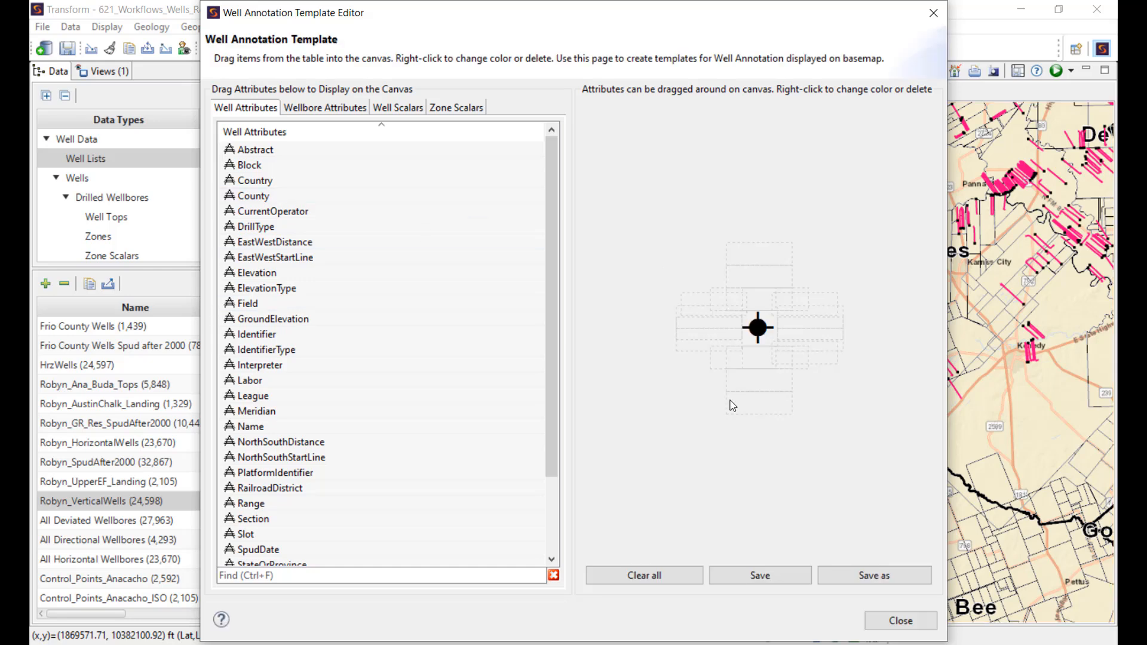
{"action": "left_click", "coordinate": [887, 622]}
Browse the gallery of well annotation templates, check the options of the Geology2_Zone template, and close the gallery.
{"action": "left_click", "coordinate": [107, 26]}
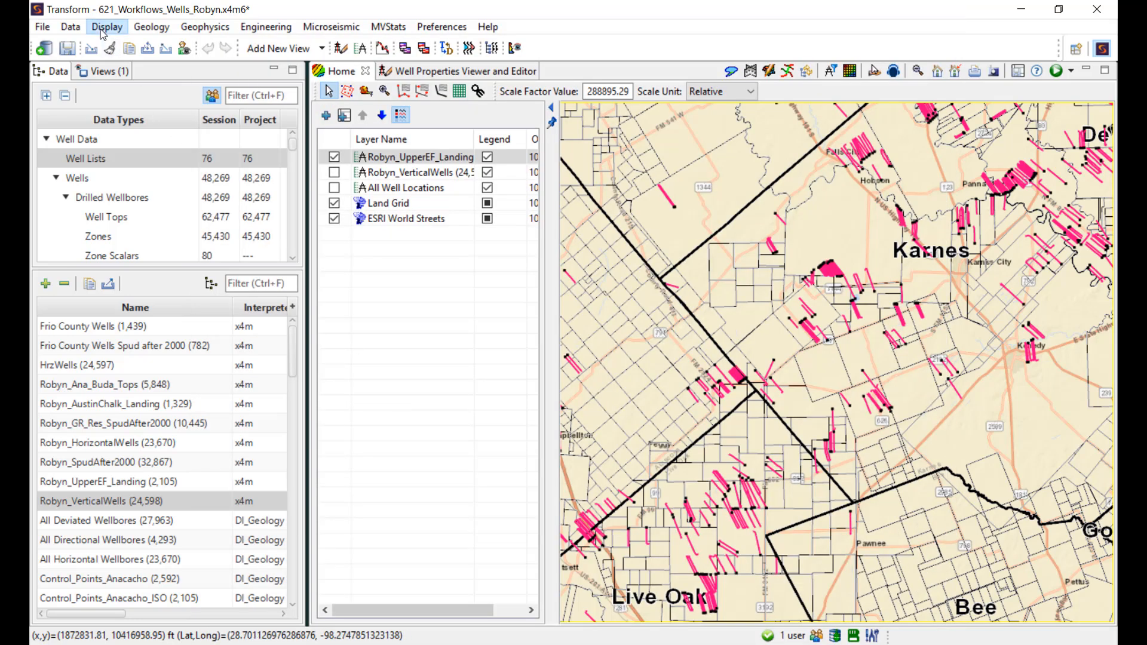
{"action": "left_click", "coordinate": [182, 332]}
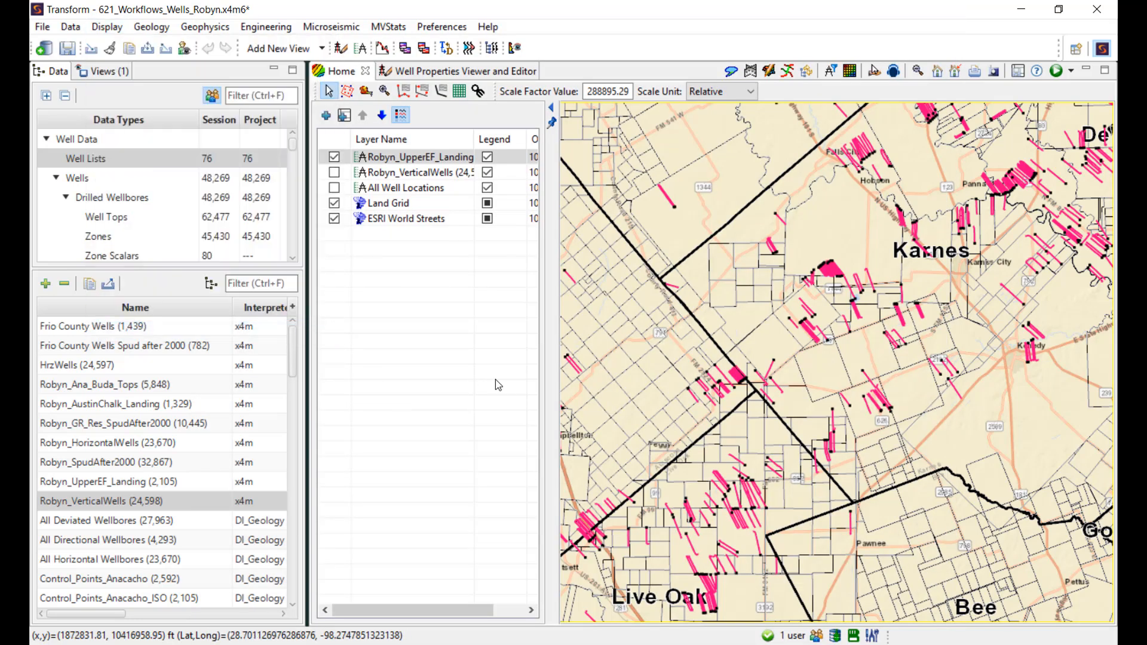
{"action": "scroll", "coordinate": [624, 272], "scroll_direction": "down", "scroll_amount": 4}
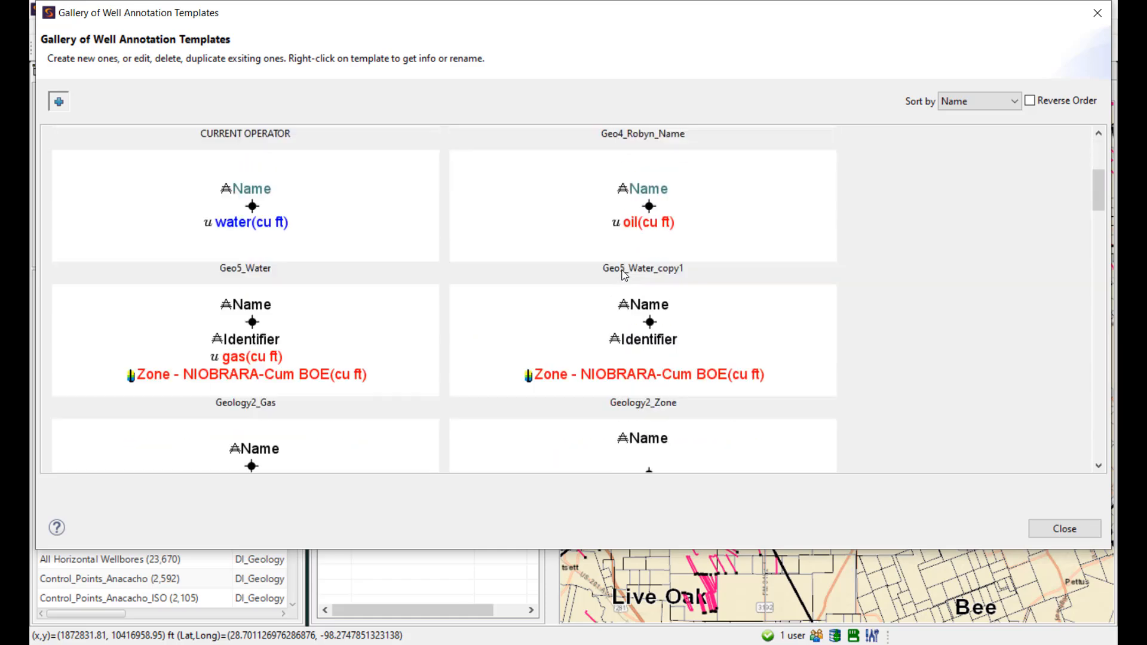
{"action": "left_click", "coordinate": [624, 274]}
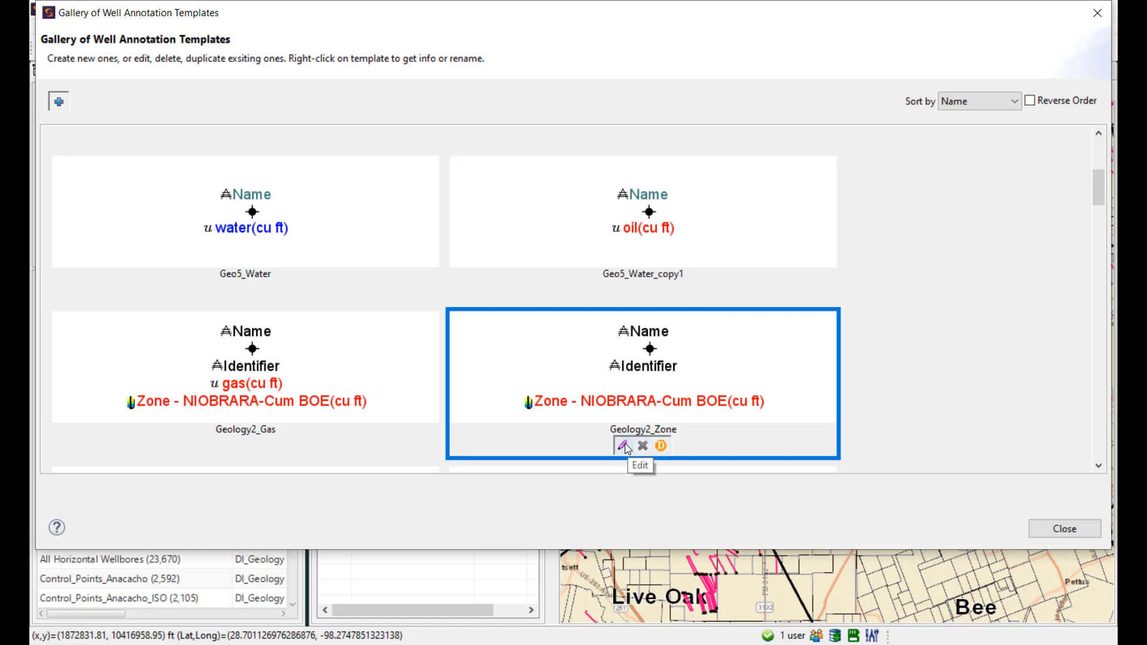
{"action": "left_click", "coordinate": [1064, 528]}
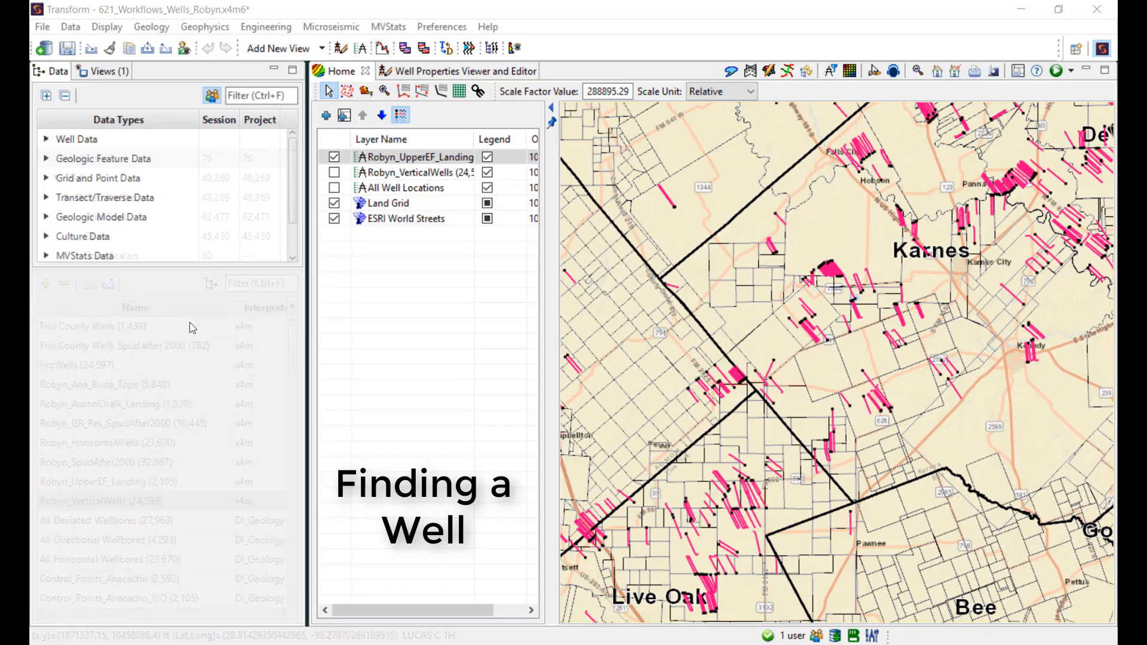
List the wells of the UpperEF_Landing well list, and filter them by the name "knight".
{"action": "left_click", "coordinate": [47, 141]}
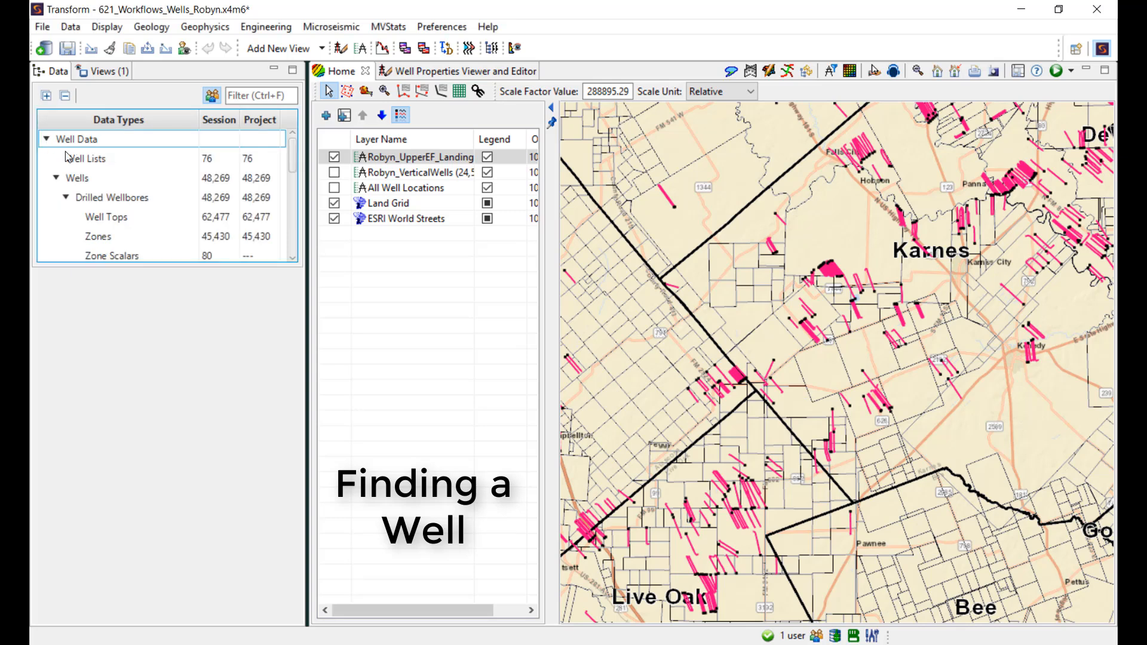
{"action": "left_click", "coordinate": [77, 158]}
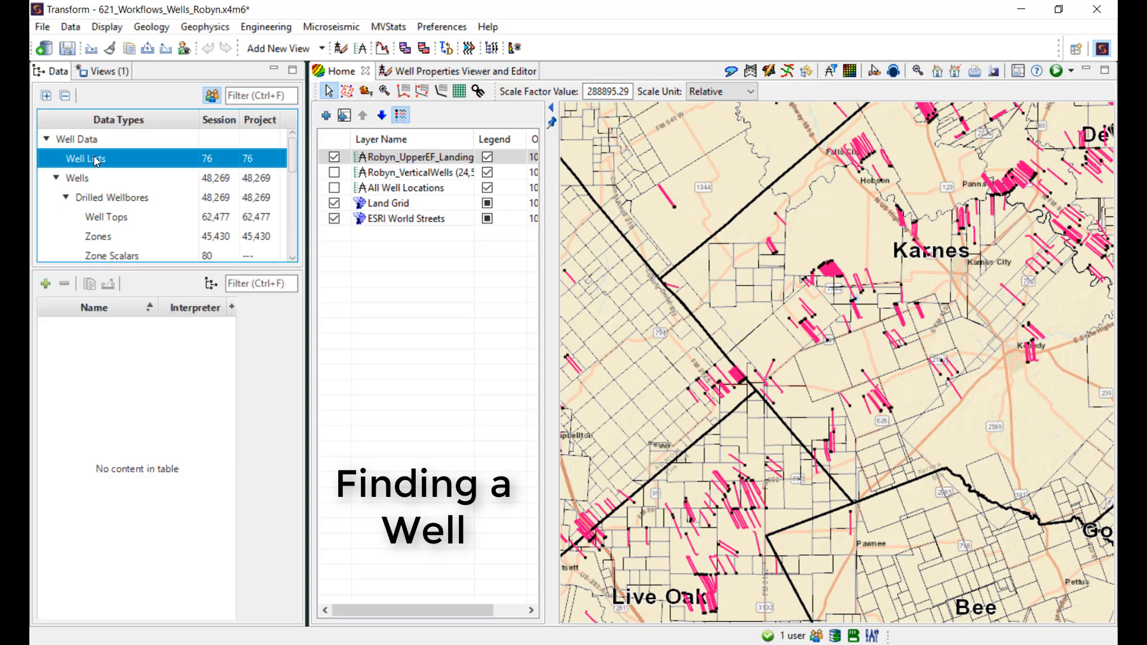
{"action": "left_click", "coordinate": [112, 181]}
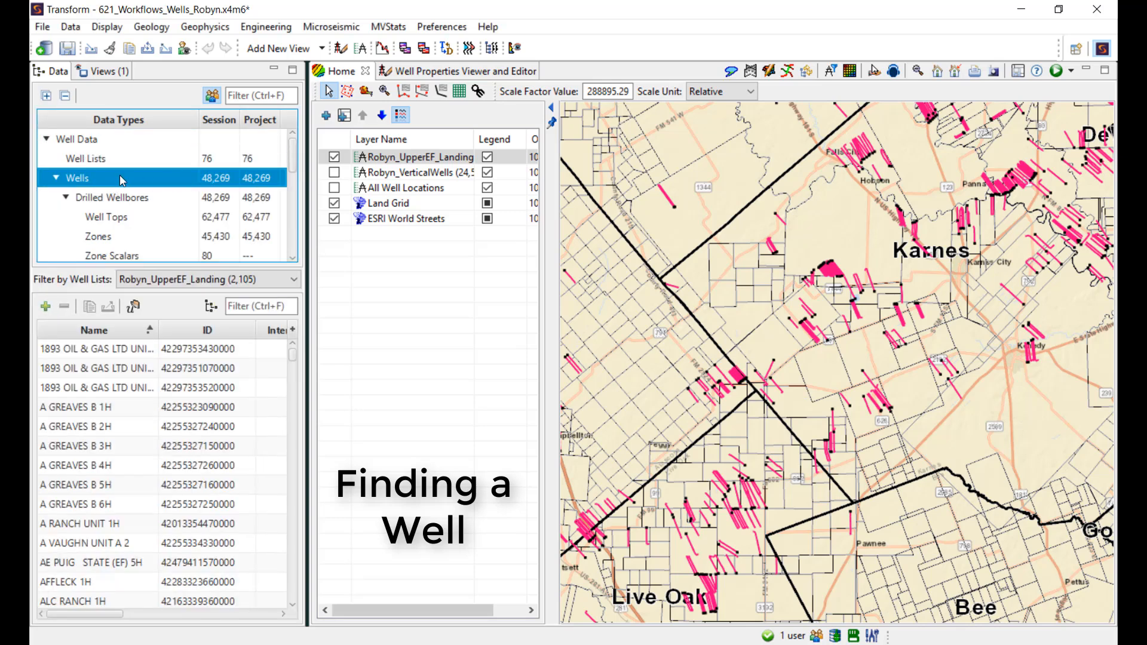
{"action": "left_click", "coordinate": [166, 279]}
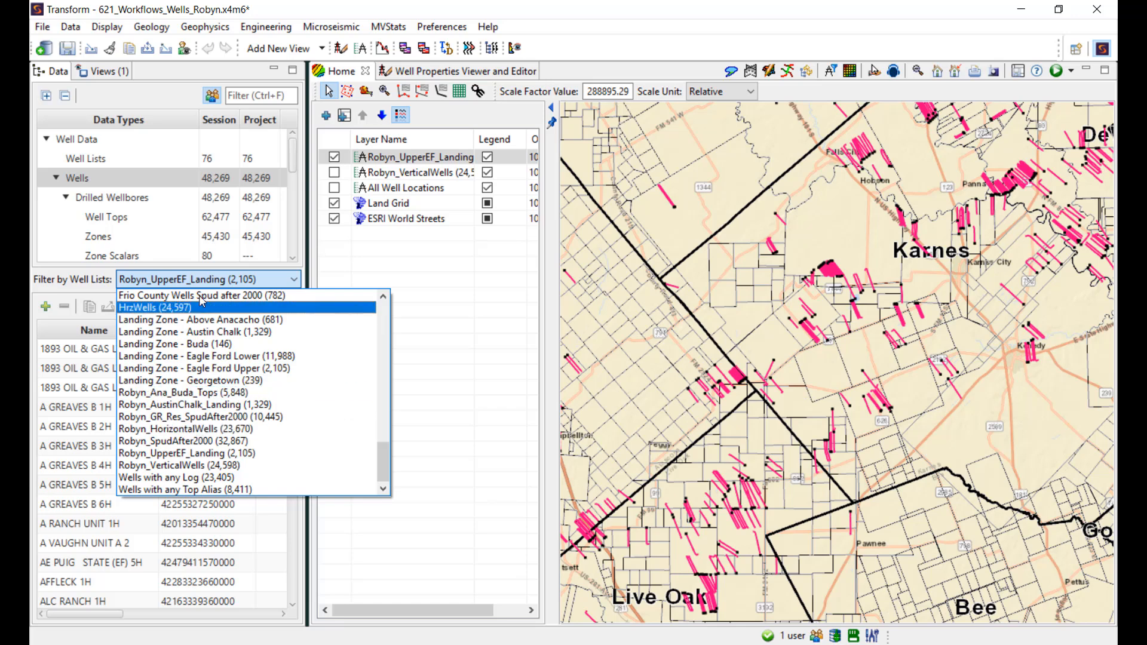
{"action": "left_click", "coordinate": [204, 280]}
{"action": "left_click", "coordinate": [257, 306]}
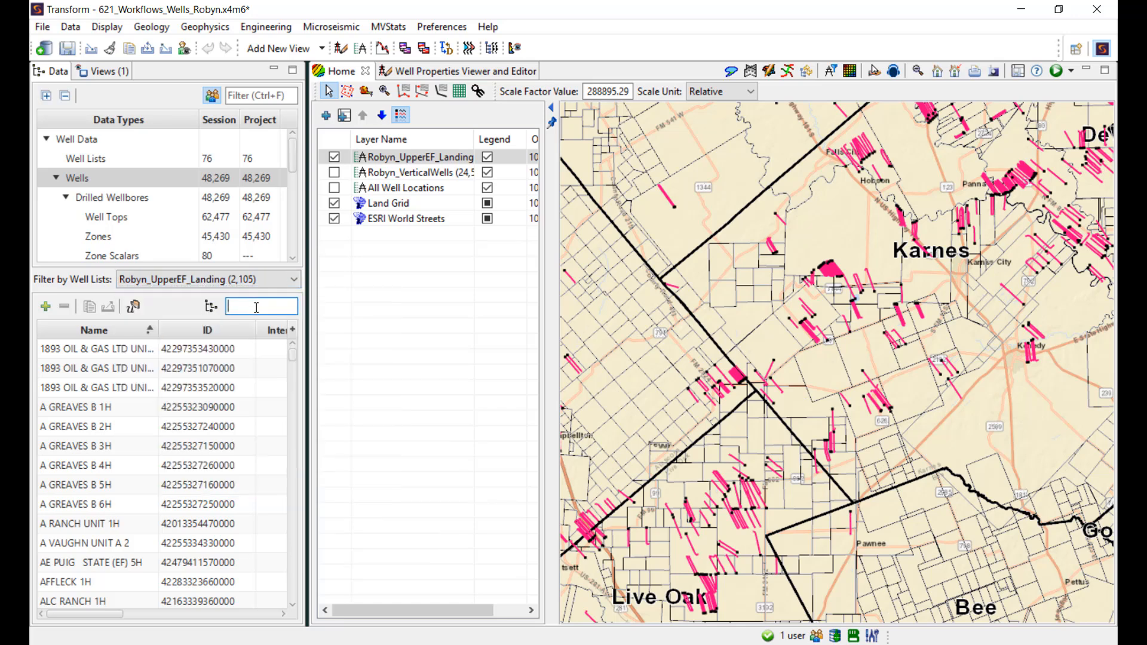
{"action": "type", "text": "knight"}
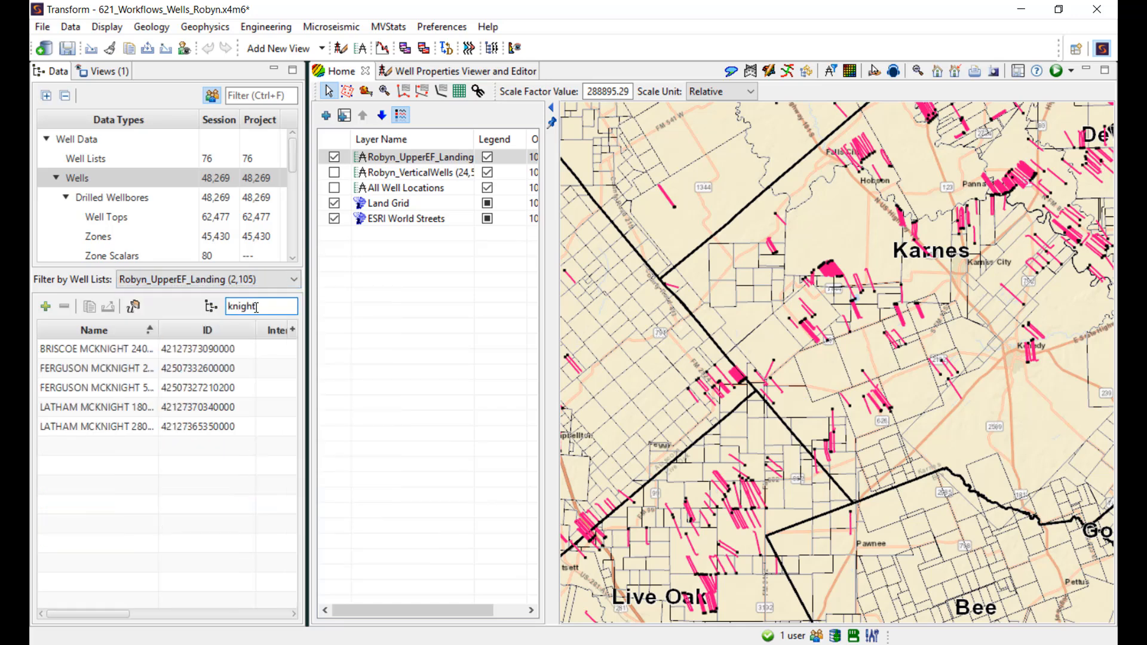
View the well properties of FERGUSON MCKNIGHT 5332H.
{"action": "left_click", "coordinate": [129, 389]}
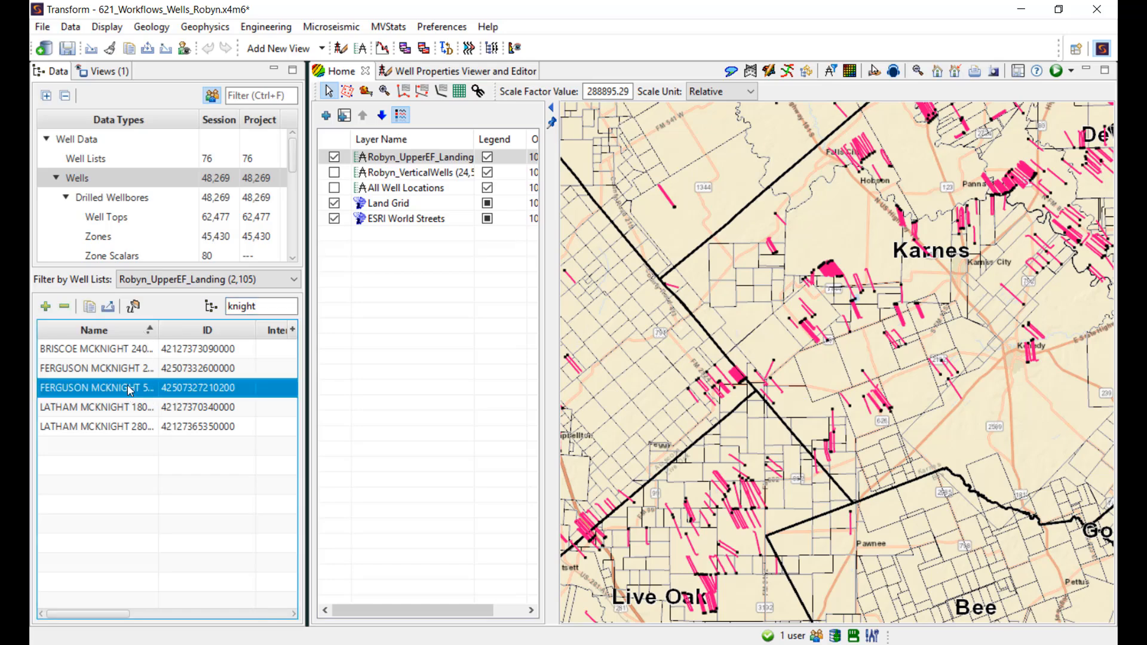
{"action": "right_click", "coordinate": [129, 389]}
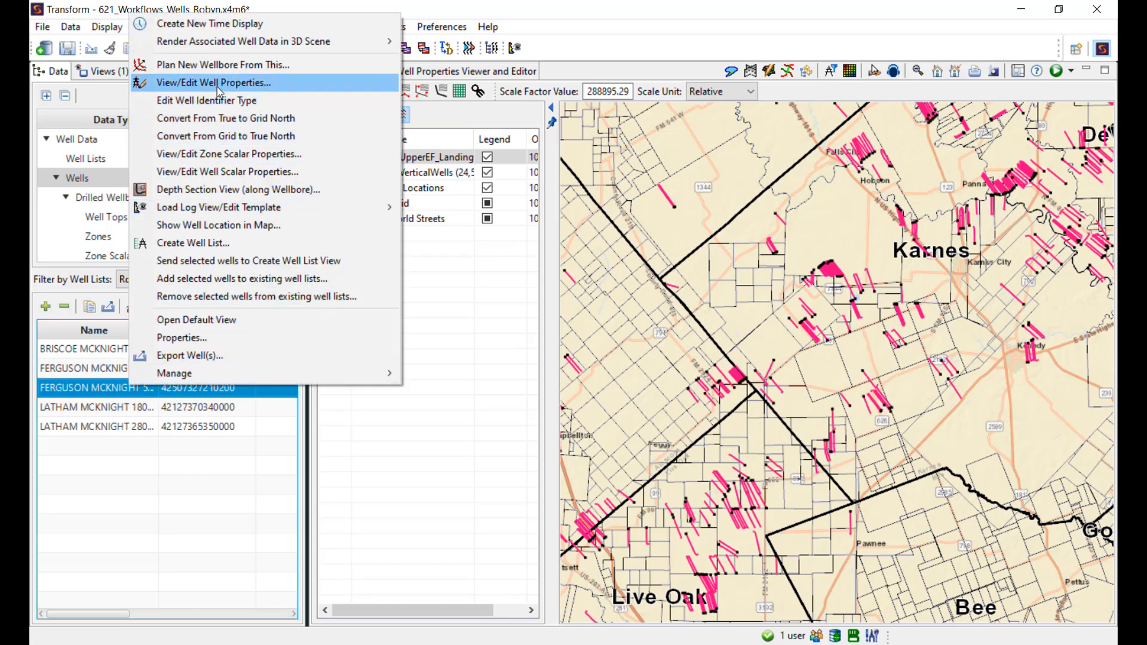
{"action": "left_click", "coordinate": [302, 81]}
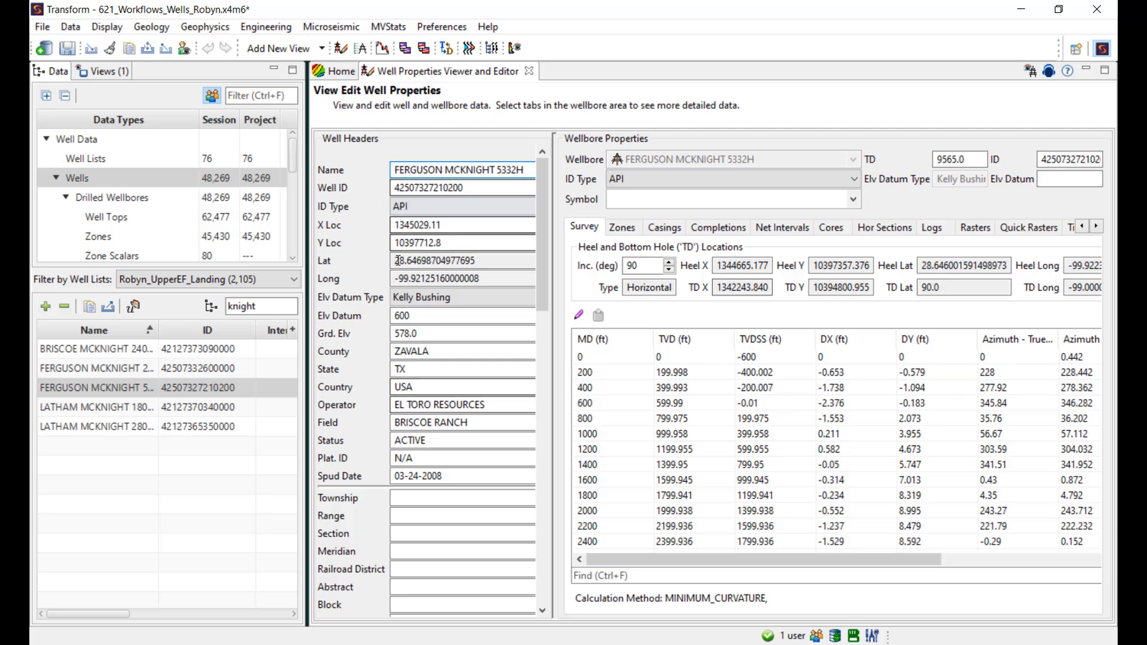
Filter the wells by the ID 424794115, and view the well properties of L F PUIG SR GAS UNIT (EF) 7H.
{"action": "double_click", "coordinate": [242, 306]}
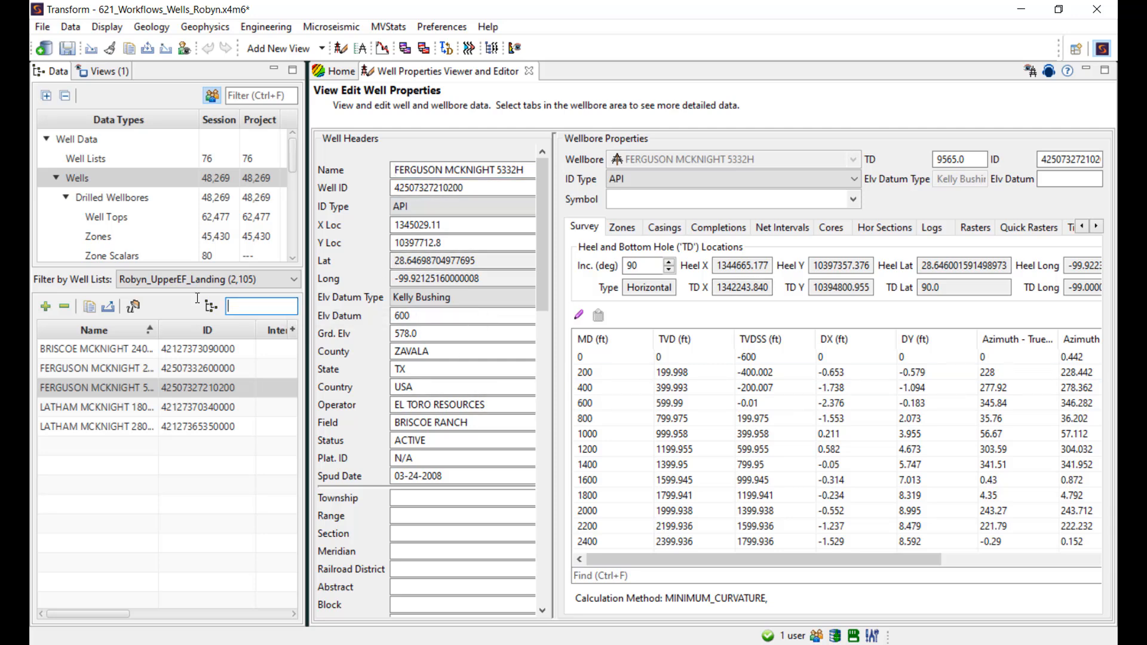
{"action": "type", "text": "424794115"}
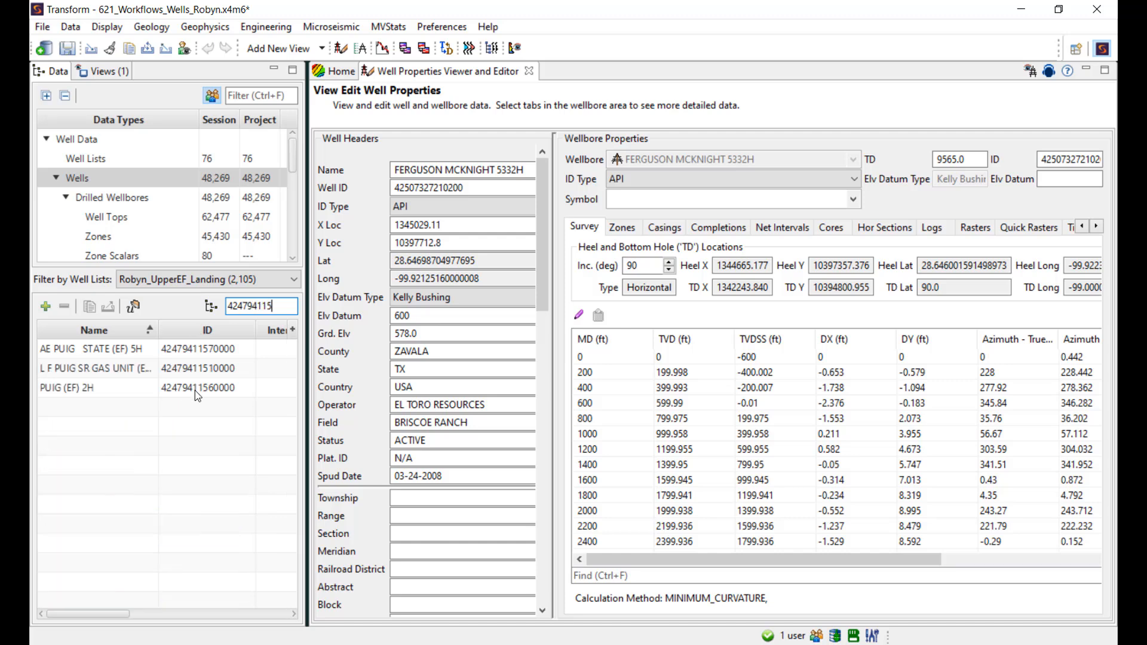
{"action": "left_click", "coordinate": [206, 366]}
{"action": "right_click", "coordinate": [203, 367]}
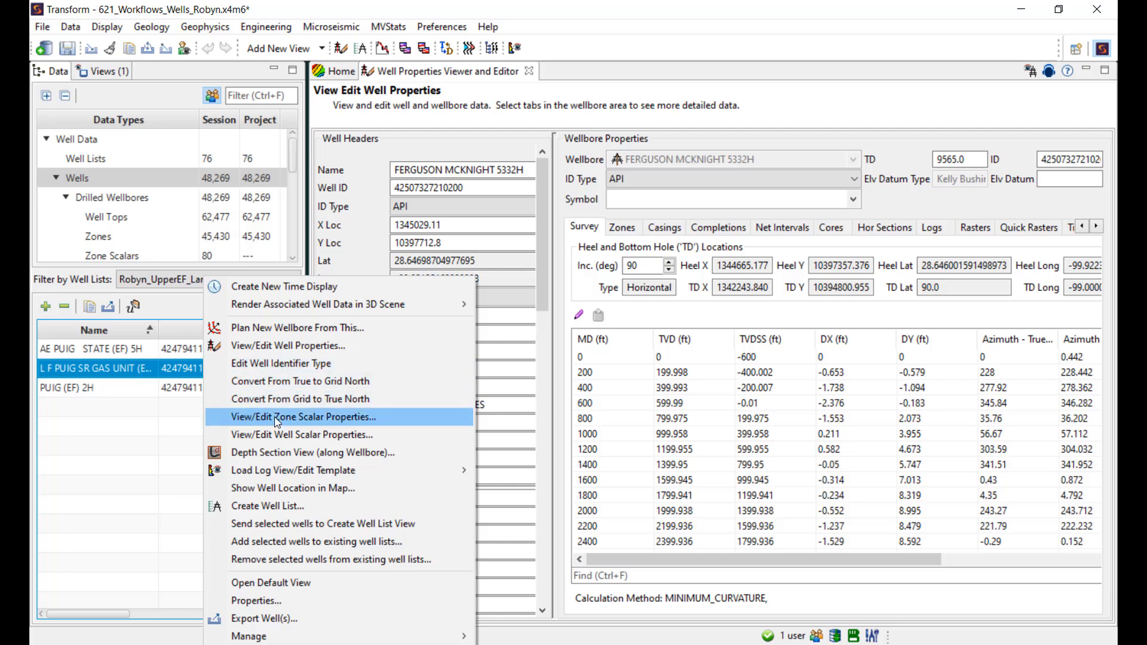
{"action": "left_click", "coordinate": [320, 346]}
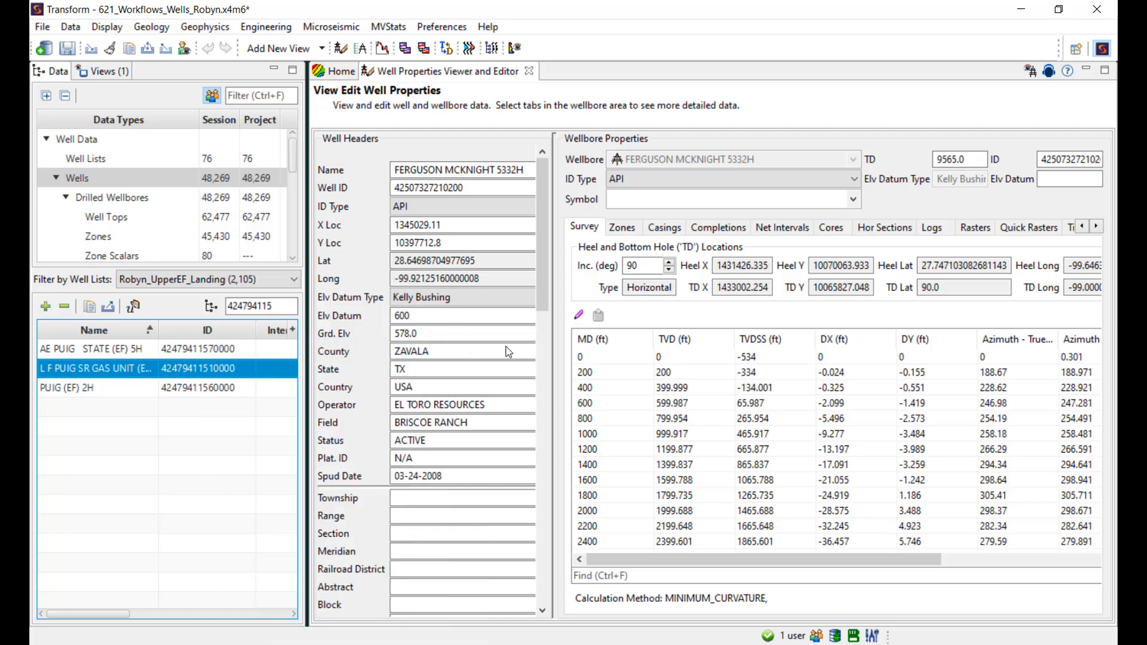
Add the L F PUIG SR GAS UNIT (EF) 7H well to the Home basemap as its own layer.
{"action": "left_click", "coordinate": [335, 73]}
{"action": "left_click_drag", "start_coordinate": [107, 370], "coordinate": [509, 289]}
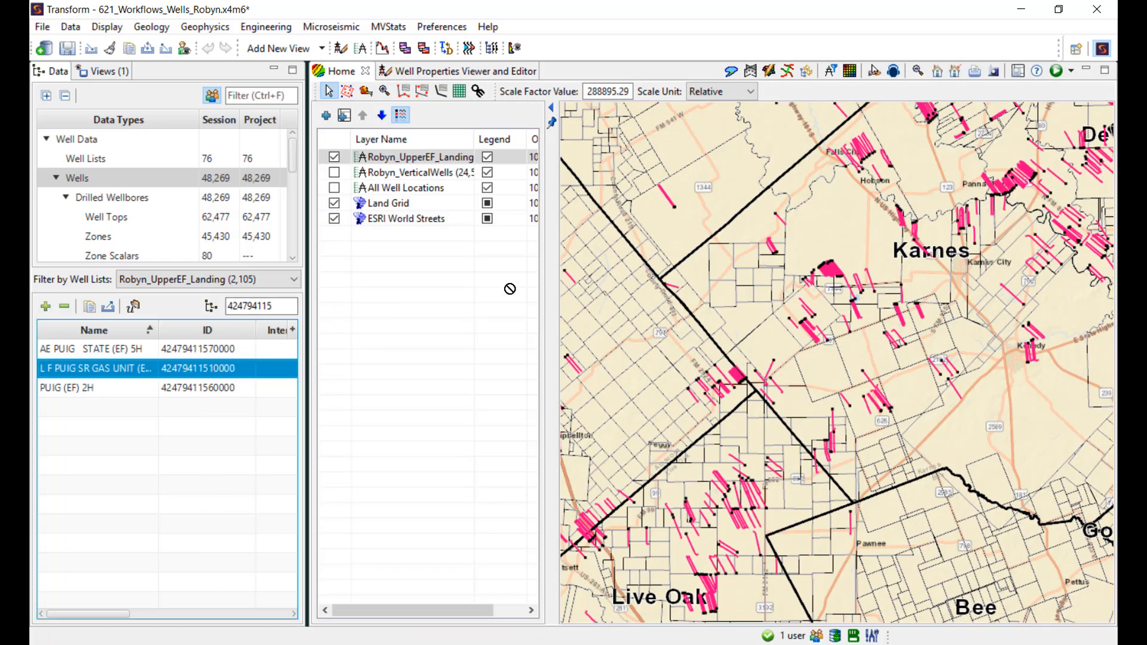
{"action": "left_click_drag", "start_coordinate": [660, 330], "coordinate": [400, 190]}
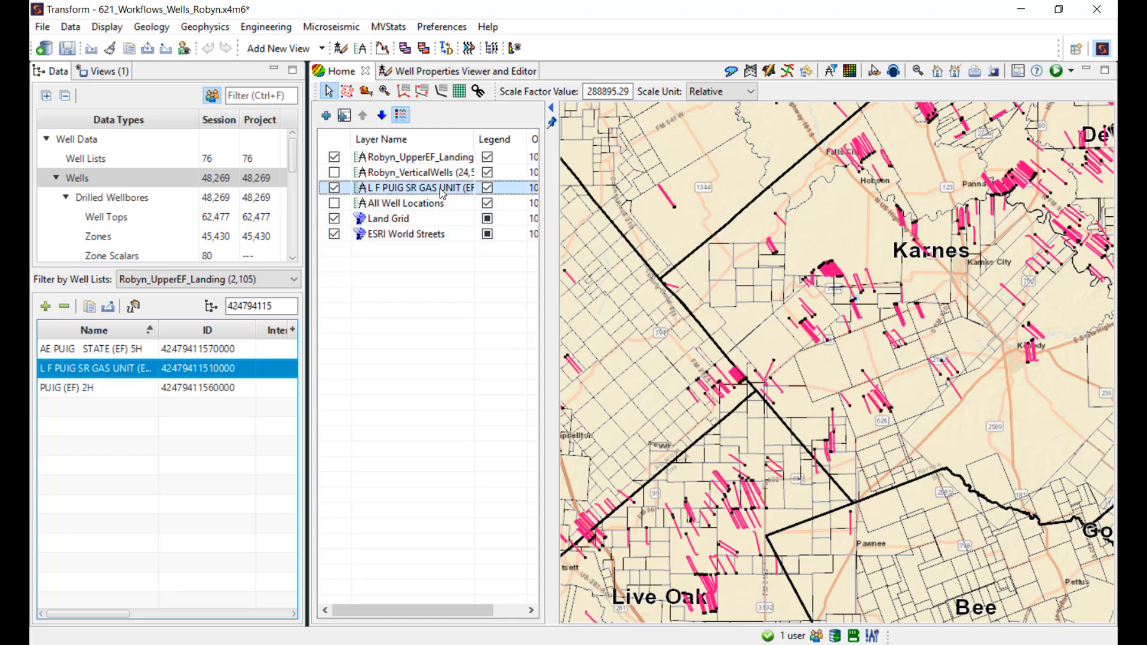
Hide the UpperEF_Landing layer, and move the basemap to the extent of the L F PUIG SR GAS UNIT layer.
{"action": "left_click", "coordinate": [334, 156]}
{"action": "right_click", "coordinate": [399, 188]}
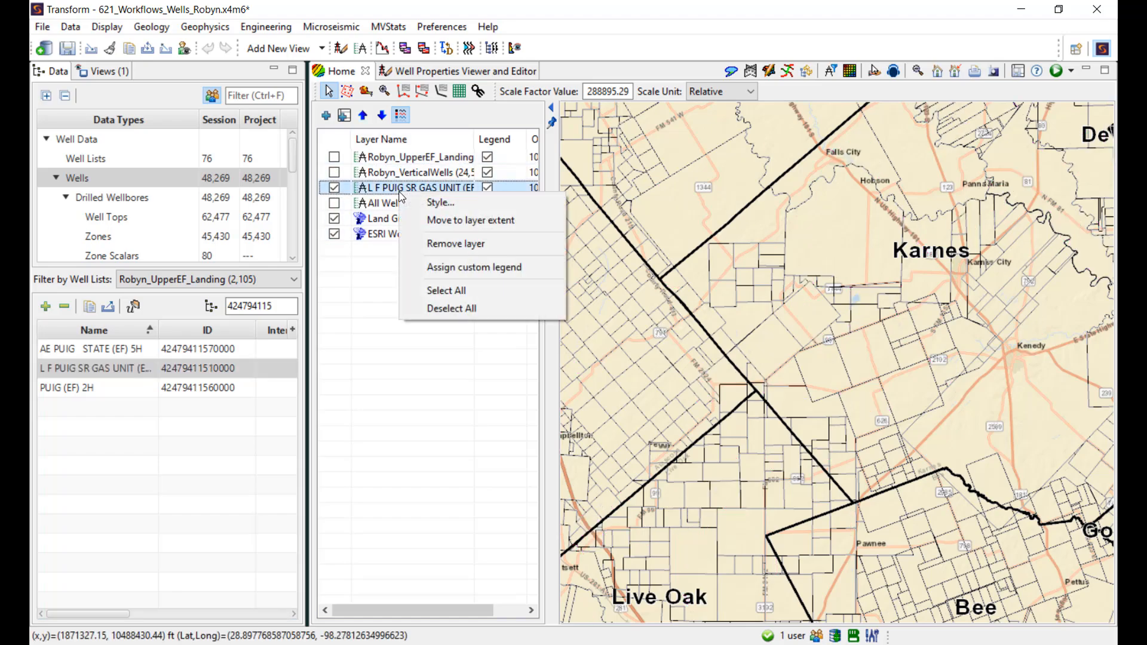
{"action": "left_click", "coordinate": [442, 220]}
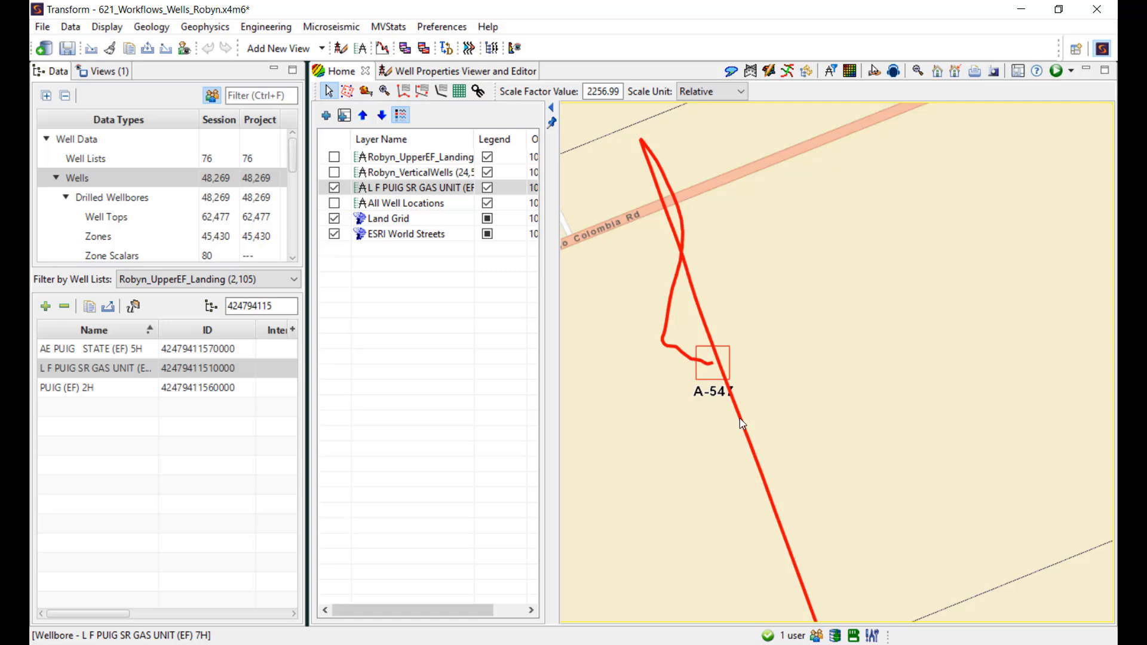
Check the commands available for the L F PUIG SR GAS UNIT (EF) 7H wellbore on the basemap, and examine its path.
{"action": "right_click", "coordinate": [740, 418]}
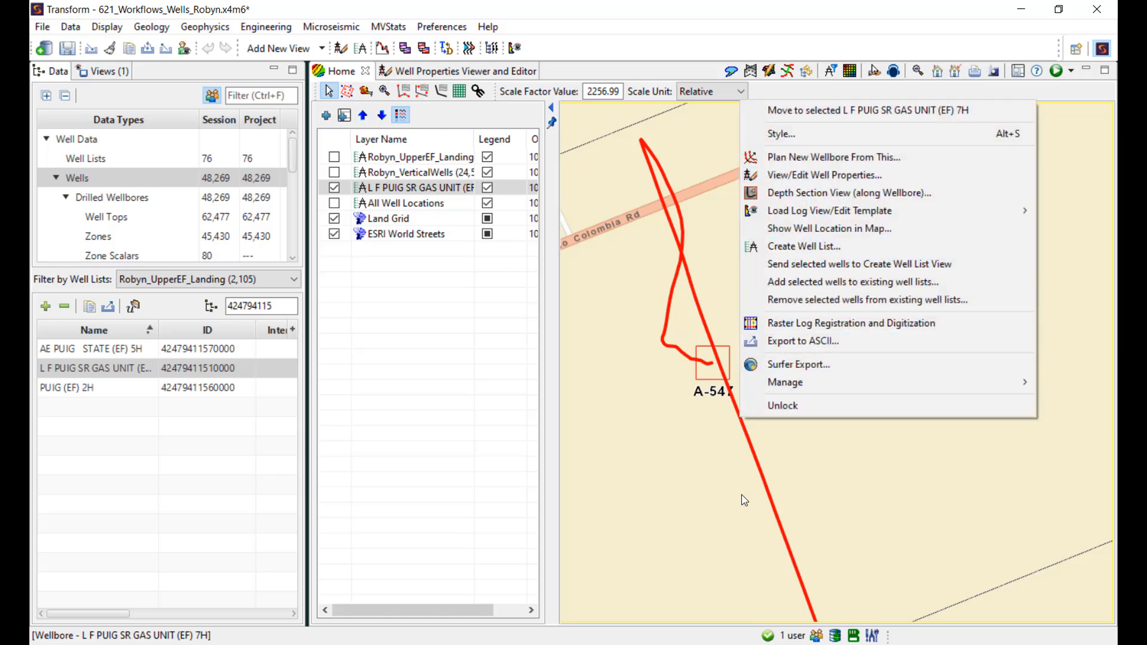
{"action": "left_click", "coordinate": [823, 457]}
{"action": "scroll", "coordinate": [824, 457], "scroll_direction": "down", "scroll_amount": 2}
{"action": "left_click_drag", "start_coordinate": [825, 457], "coordinate": [768, 276]}
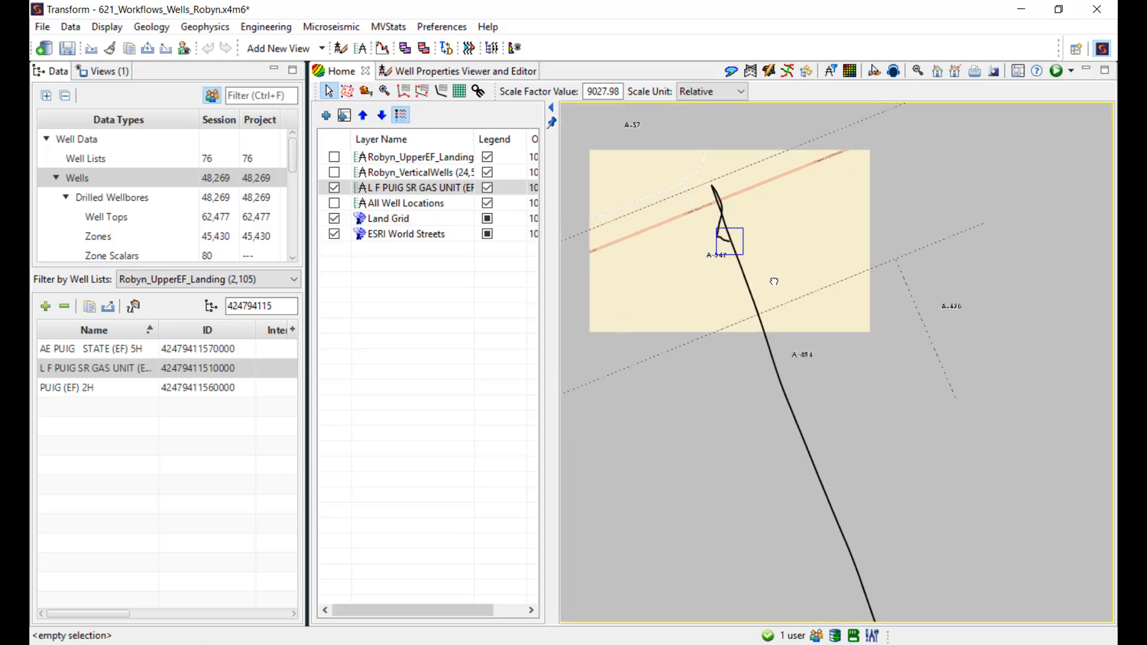
Find the well BARRETT UNIT A 7 in the Robyn_UpperEF_Landing well list and open its well properties.
{"action": "left_click", "coordinate": [71, 26]}
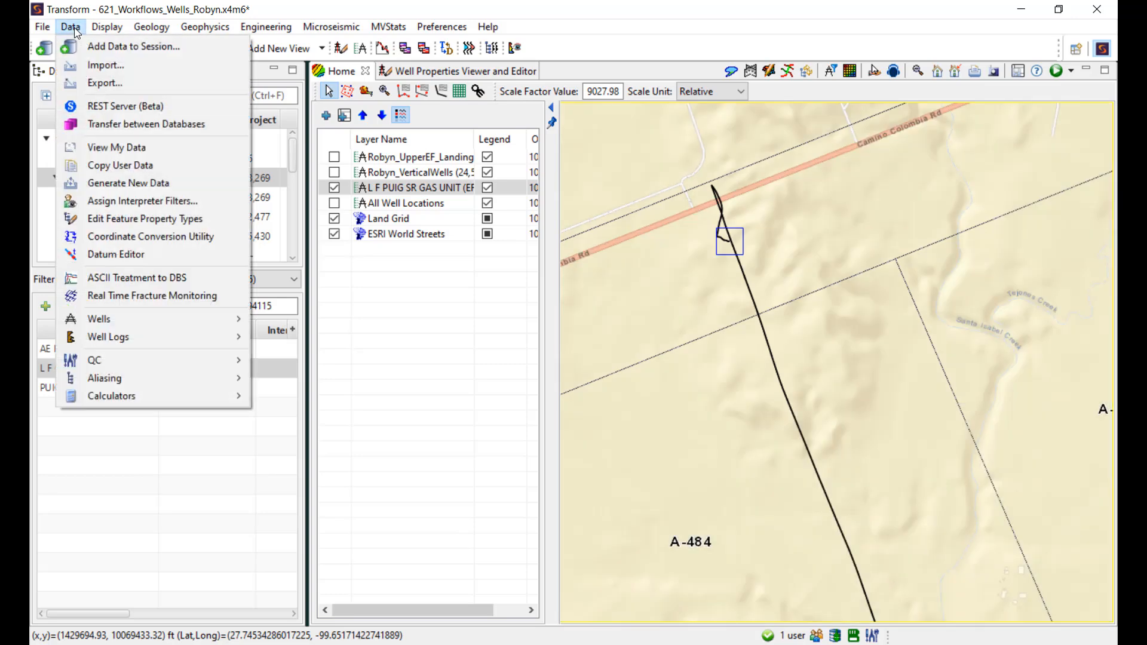
{"action": "mouse_move", "coordinate": [143, 319]}
{"action": "left_click", "coordinate": [316, 318]}
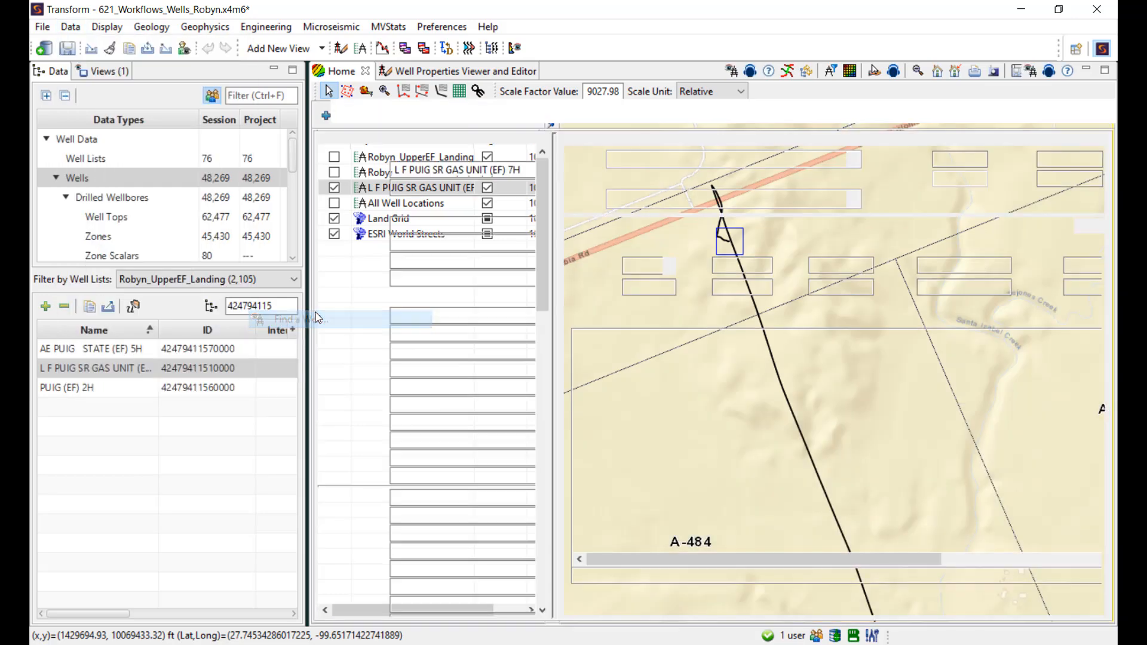
{"action": "scroll", "coordinate": [448, 271], "scroll_direction": "down", "scroll_amount": 15}
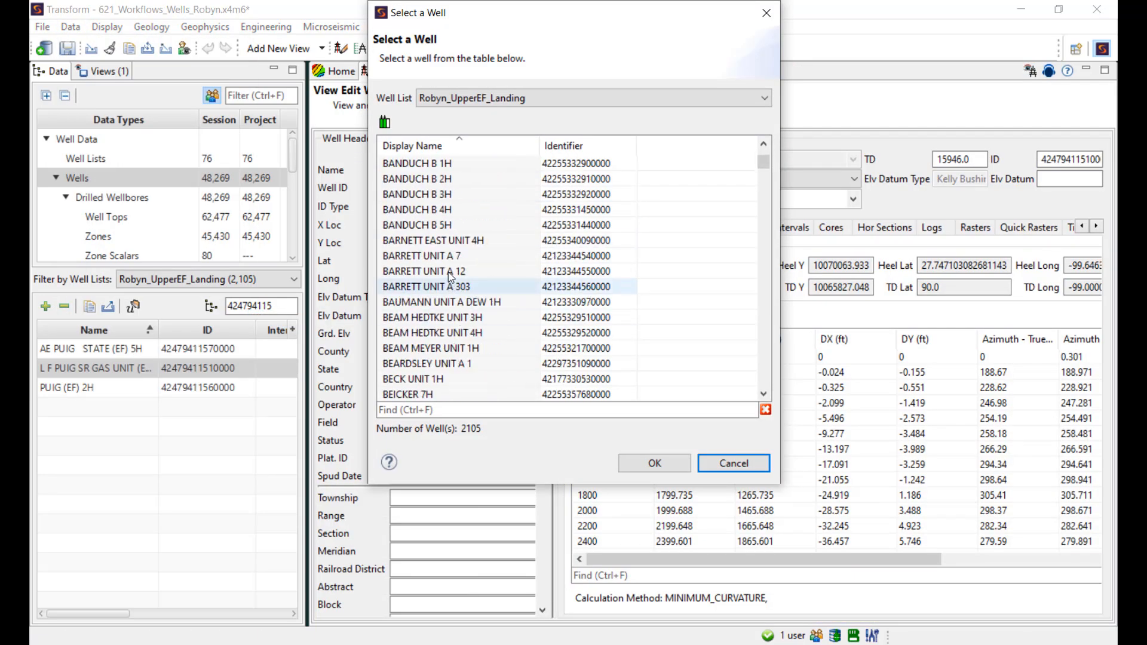
{"action": "left_click", "coordinate": [447, 256]}
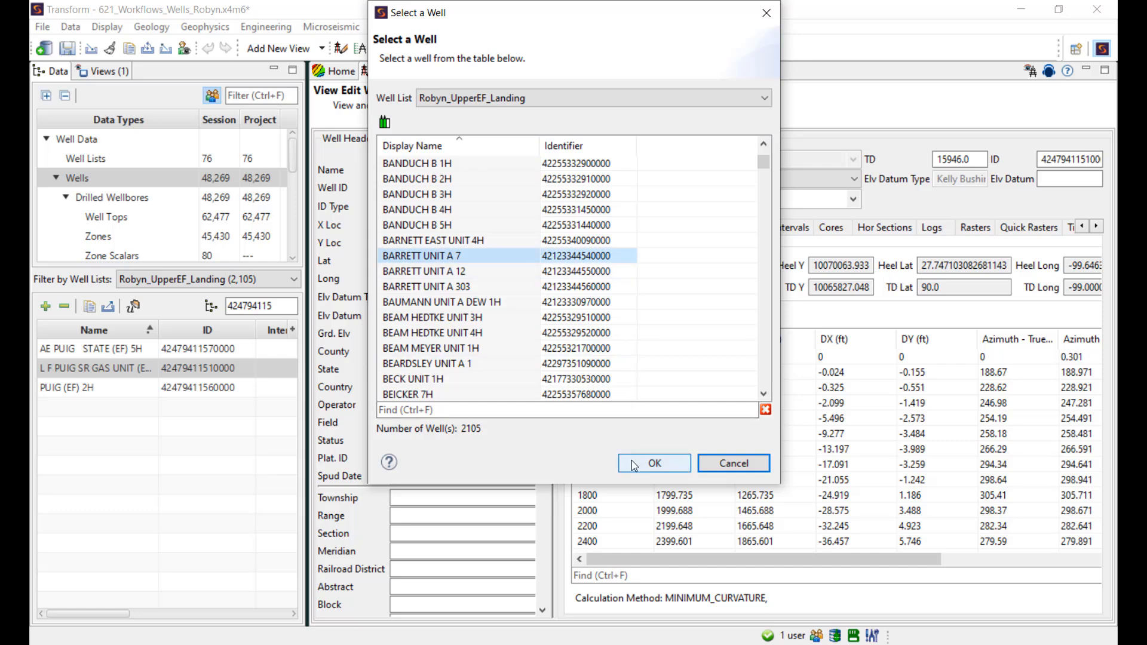
{"action": "left_click", "coordinate": [654, 463]}
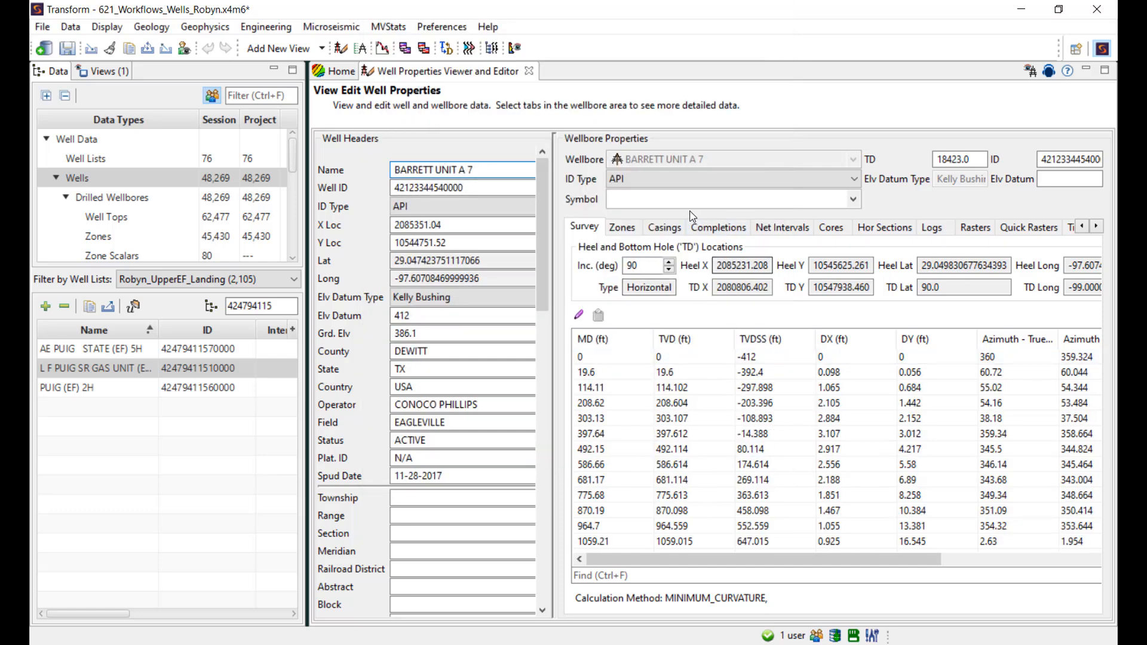
Review the logs, rasters and horizontal sections of the BARRETT UNIT A 7 wellbore.
{"action": "left_click", "coordinate": [939, 225]}
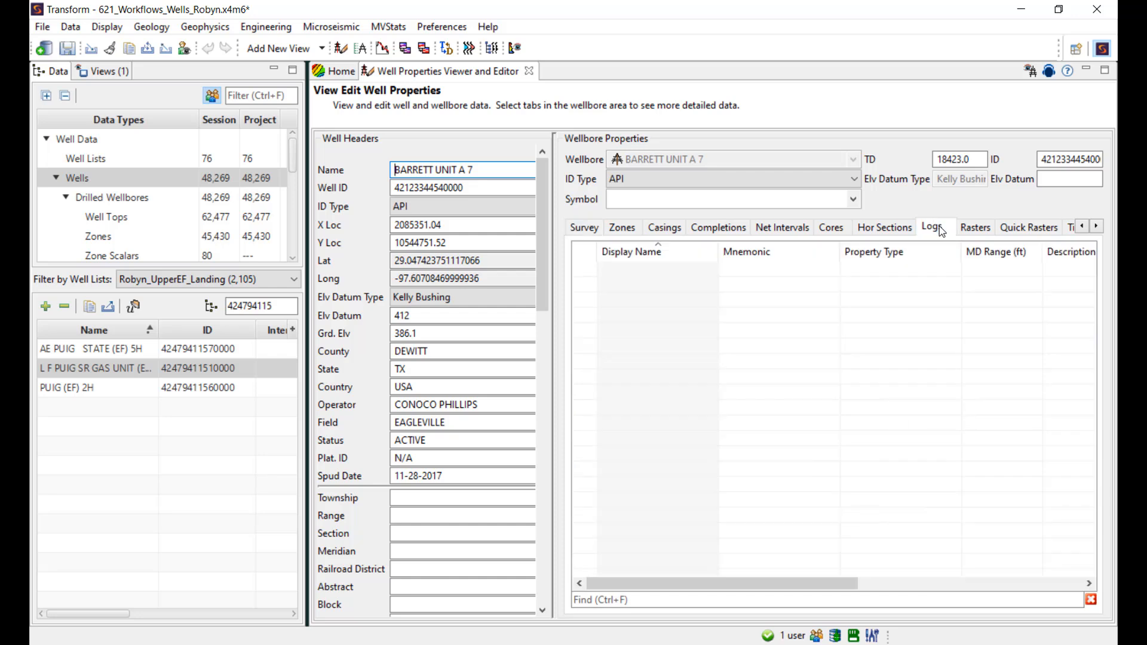
{"action": "left_click", "coordinate": [975, 227]}
{"action": "left_click", "coordinate": [871, 228]}
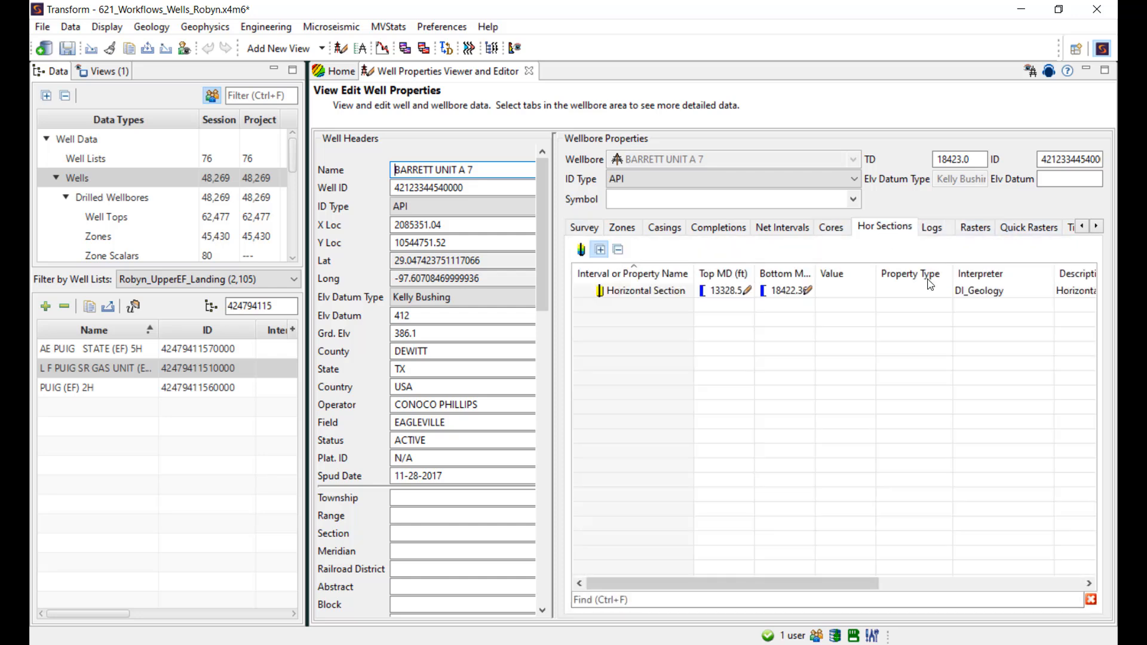
Find the well A GREAVES B 2H from the well properties view and load its properties.
{"action": "left_click", "coordinate": [1028, 72]}
{"action": "left_click", "coordinate": [521, 225]}
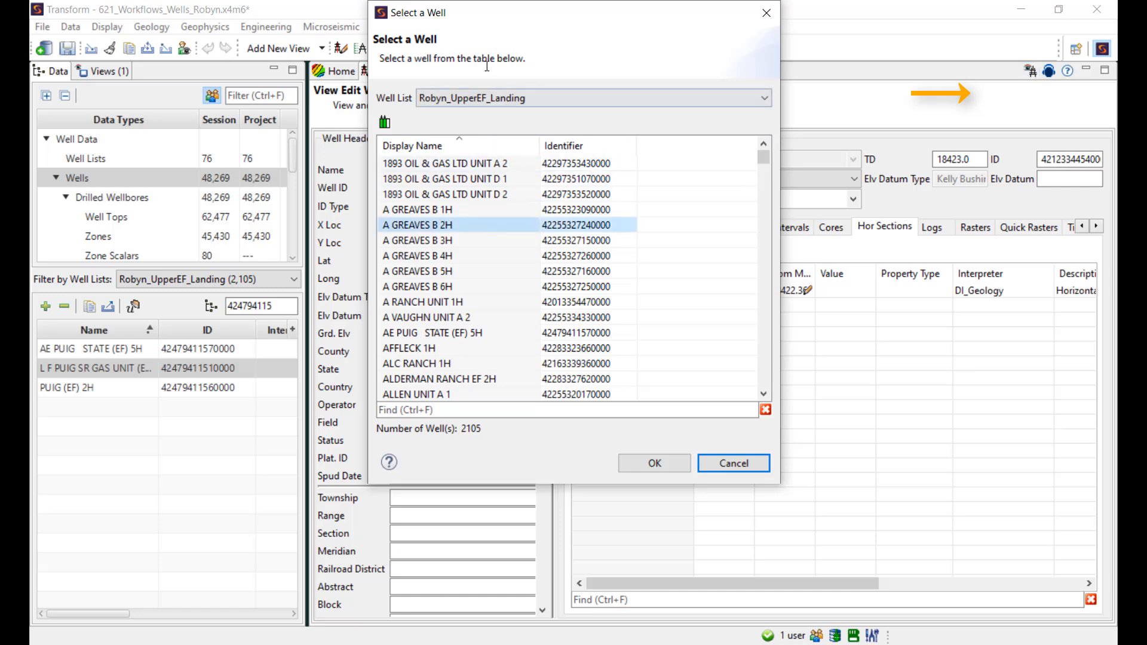
{"action": "left_click_drag", "start_coordinate": [472, 15], "coordinate": [641, 102]}
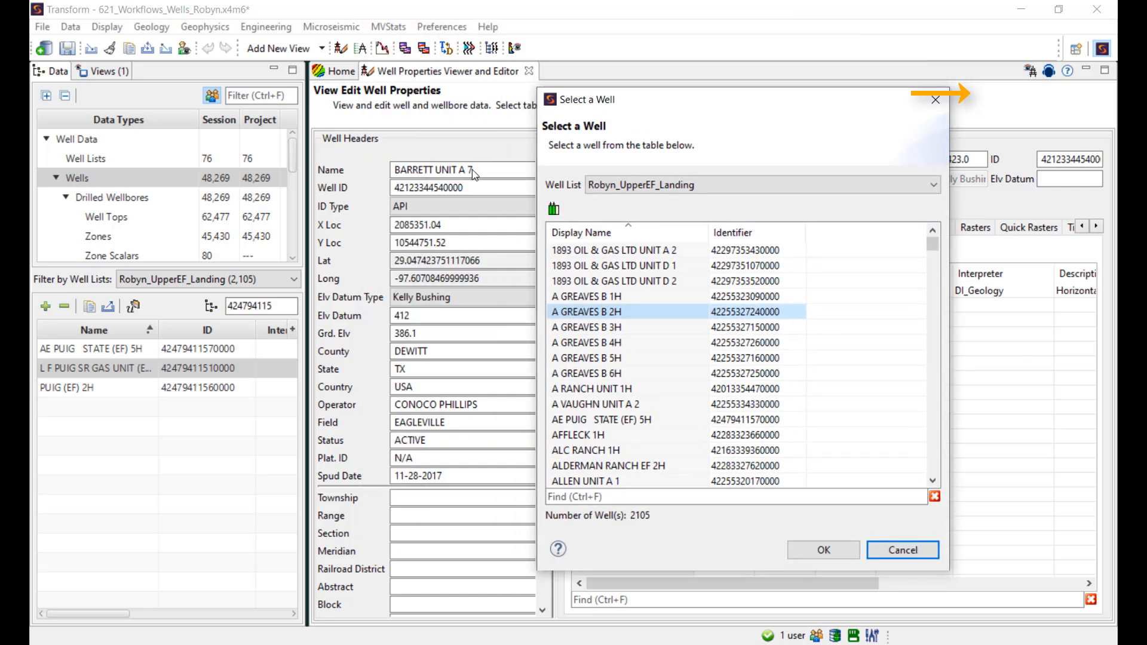
{"action": "left_click", "coordinate": [817, 552]}
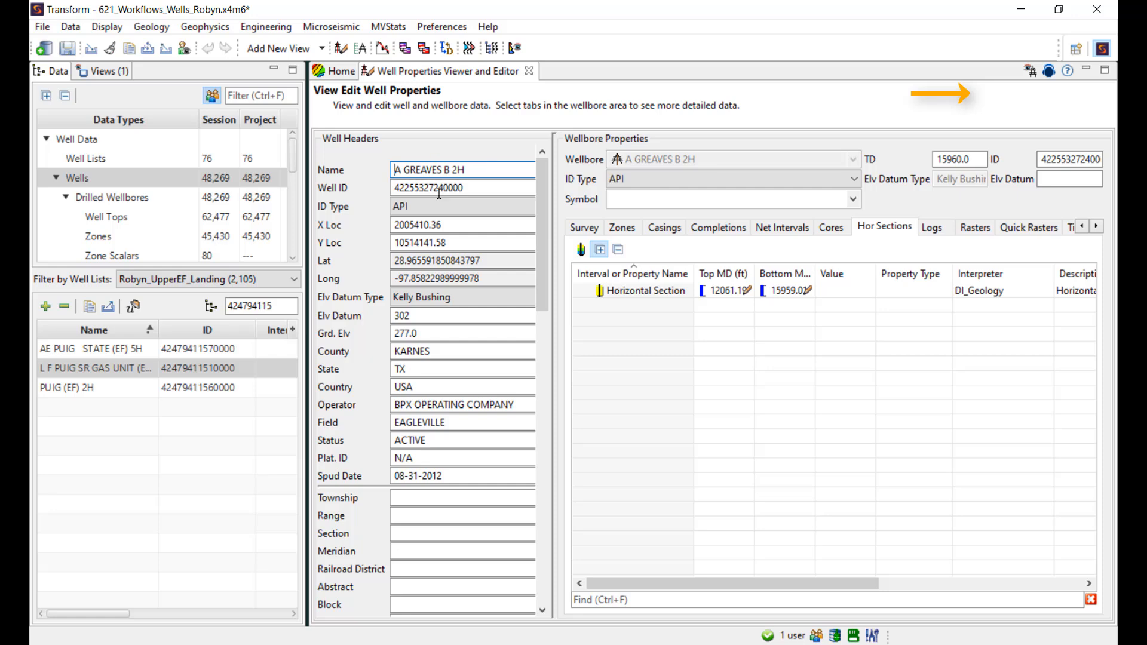
Review the survey, zones and horizontal sections of the A GREAVES B 2H wellbore.
{"action": "left_click", "coordinate": [592, 230]}
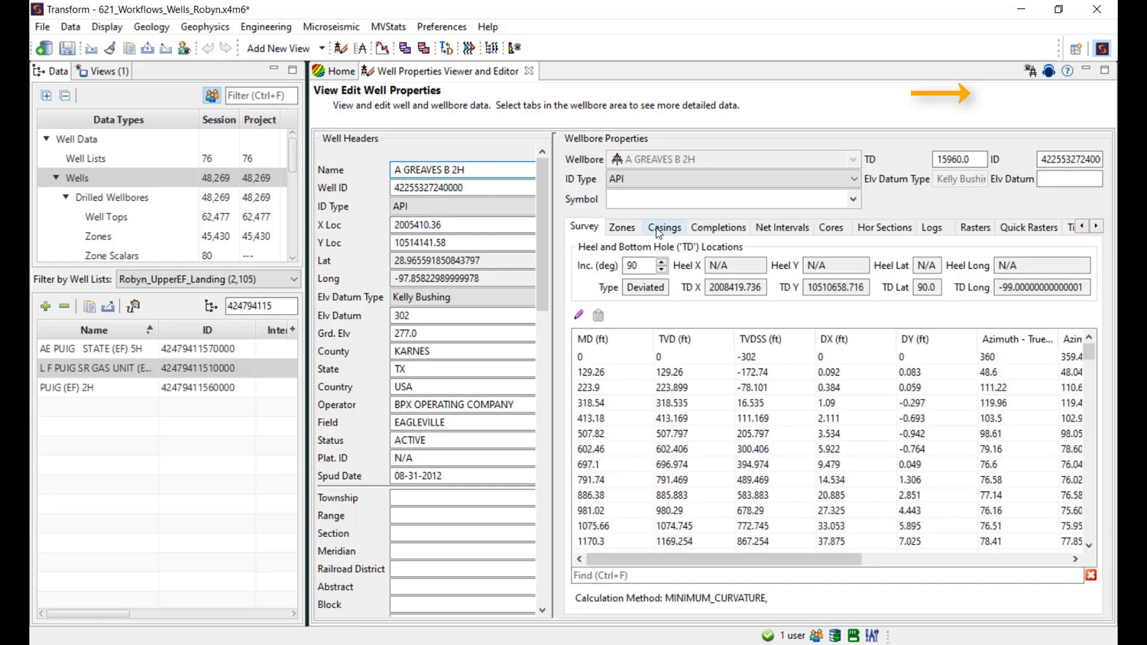
{"action": "left_click", "coordinate": [622, 228]}
{"action": "left_click", "coordinate": [863, 231]}
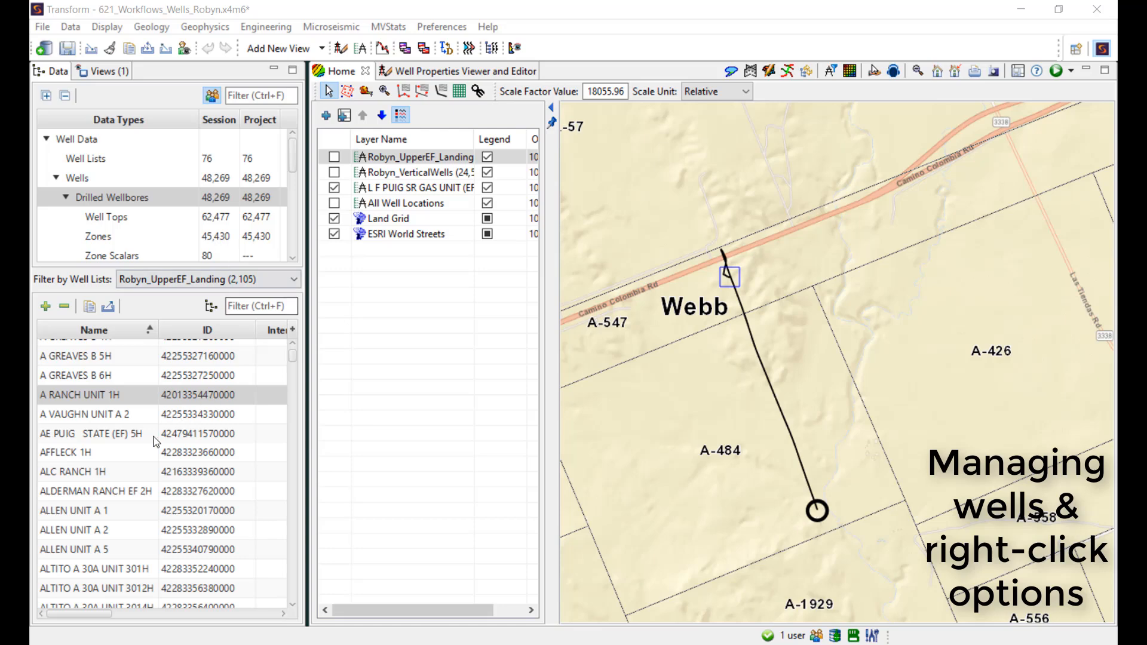
Check the commands available for the AE PUIG STATE (EF) 5H wellbore in the data list, including its management options.
{"action": "left_click", "coordinate": [132, 429]}
{"action": "right_click", "coordinate": [132, 428]}
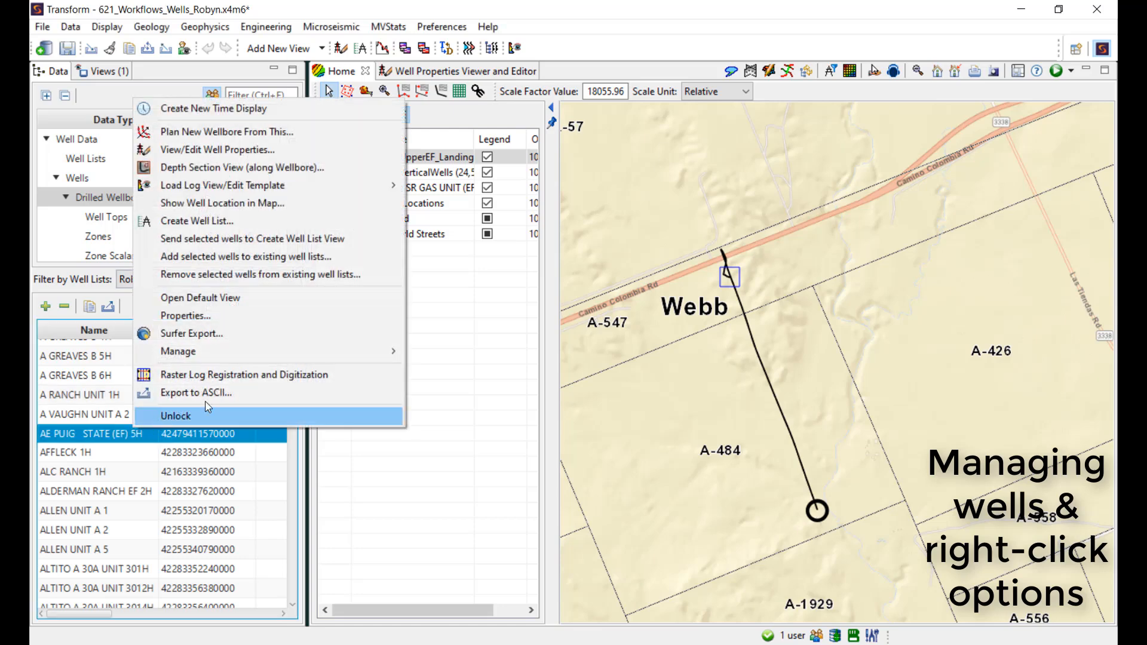
{"action": "mouse_move", "coordinate": [226, 351]}
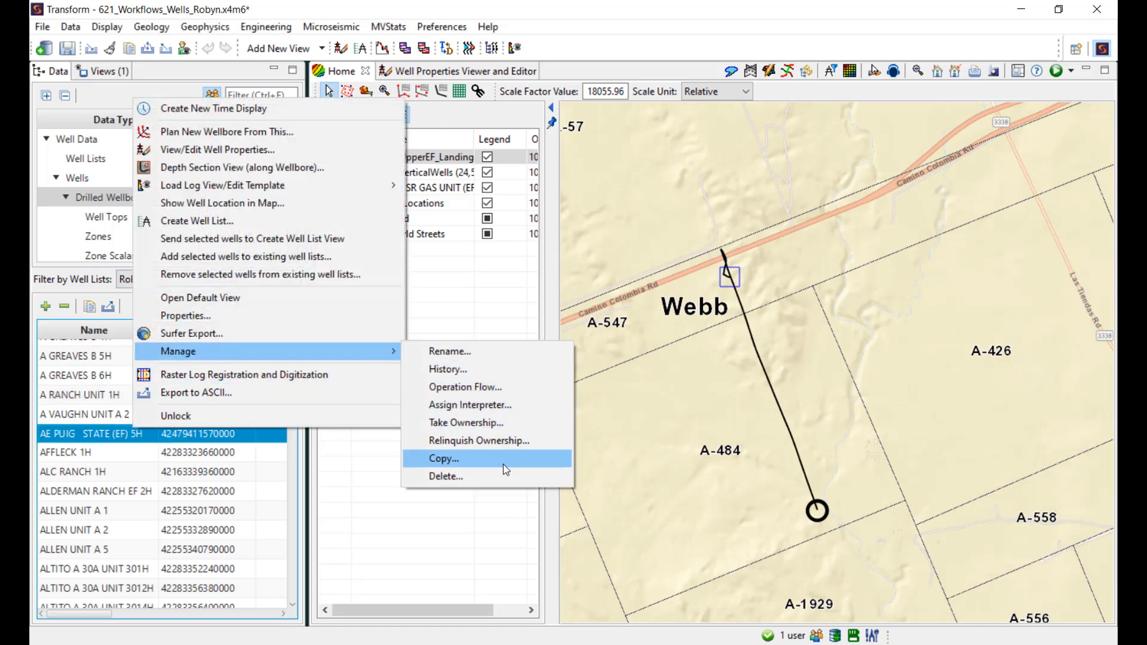
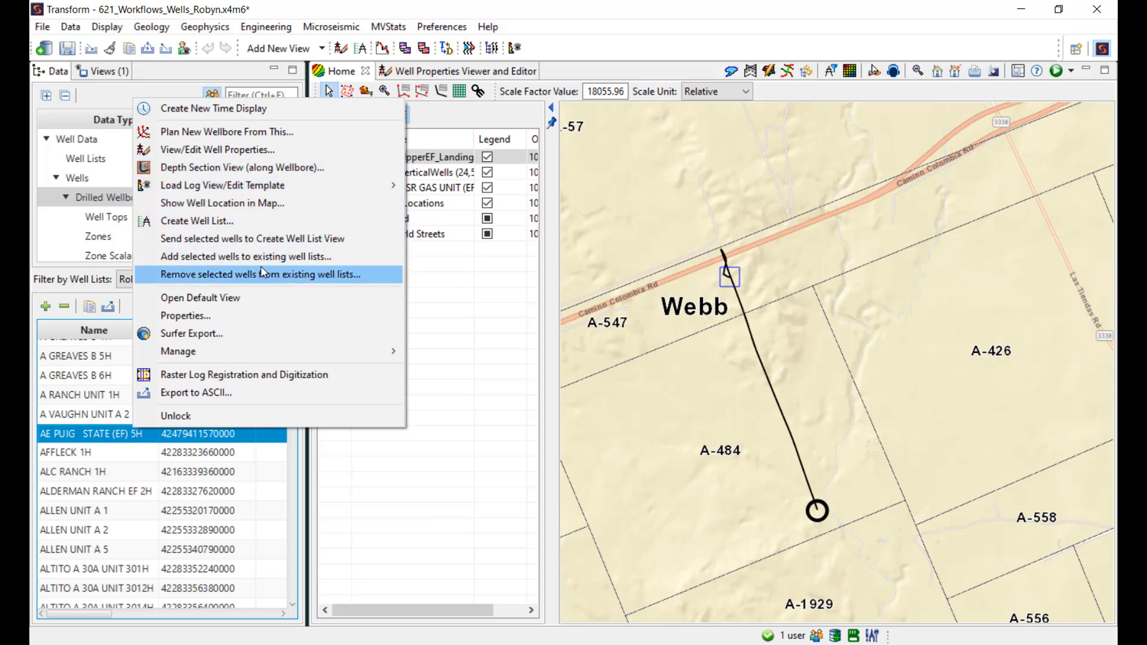
{"action": "left_click", "coordinate": [440, 308]}
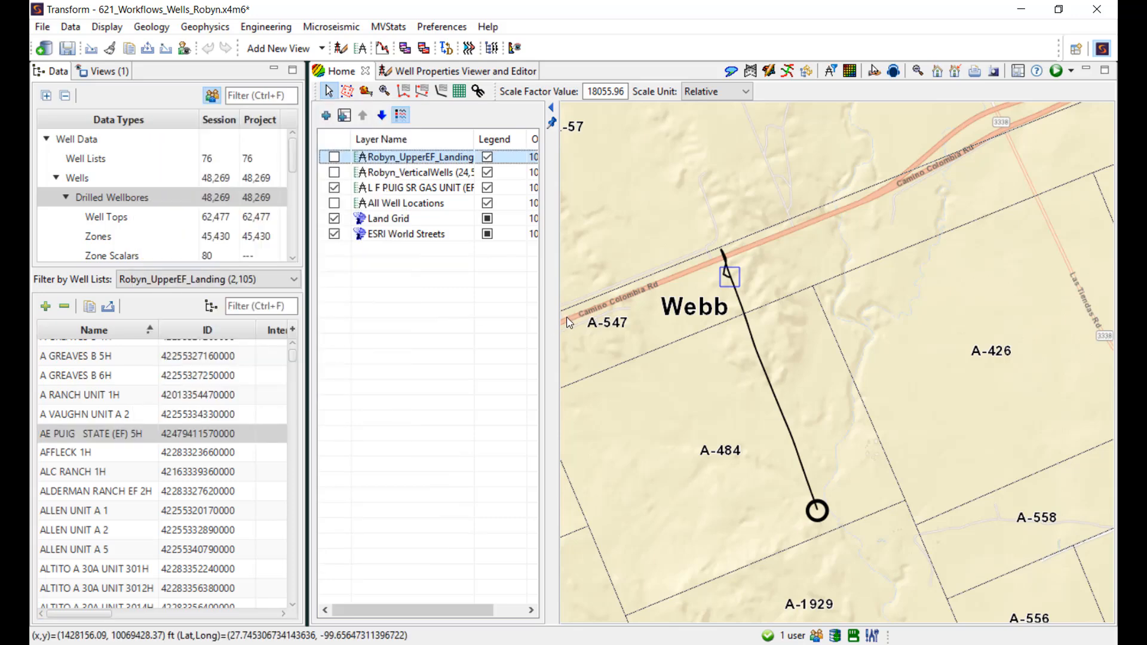
Check the commands for the L F PUIG SR GAS UNIT (EF) 7H wellbore on the Home basemap, and show the basemap's mouse bindings.
{"action": "left_click", "coordinate": [752, 332]}
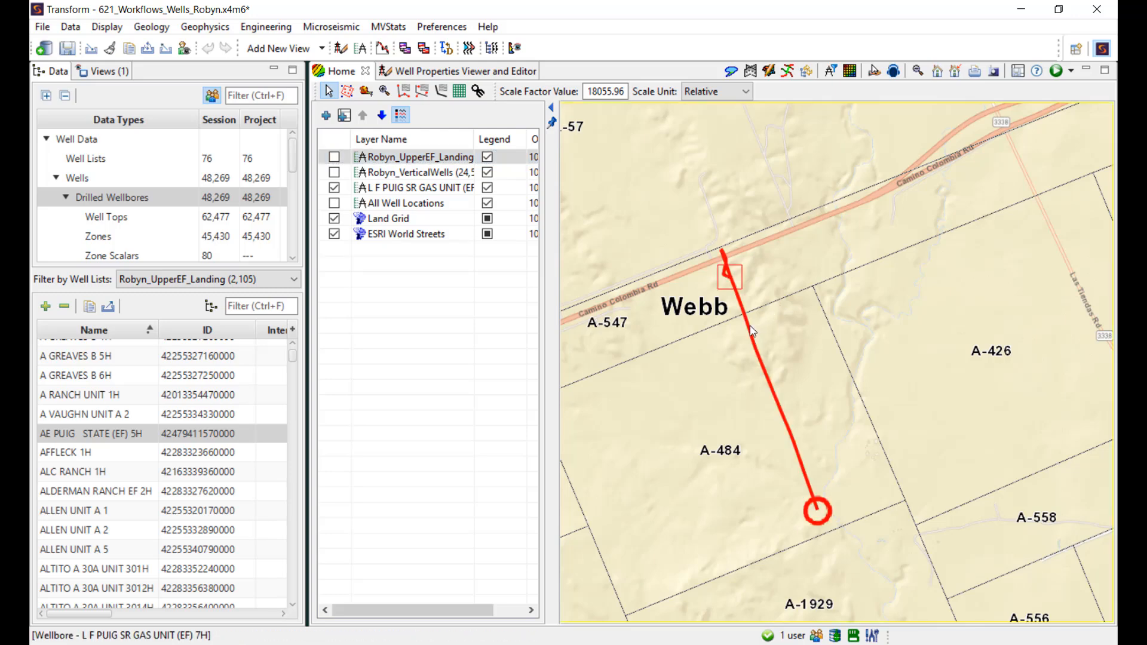
{"action": "right_click", "coordinate": [752, 332]}
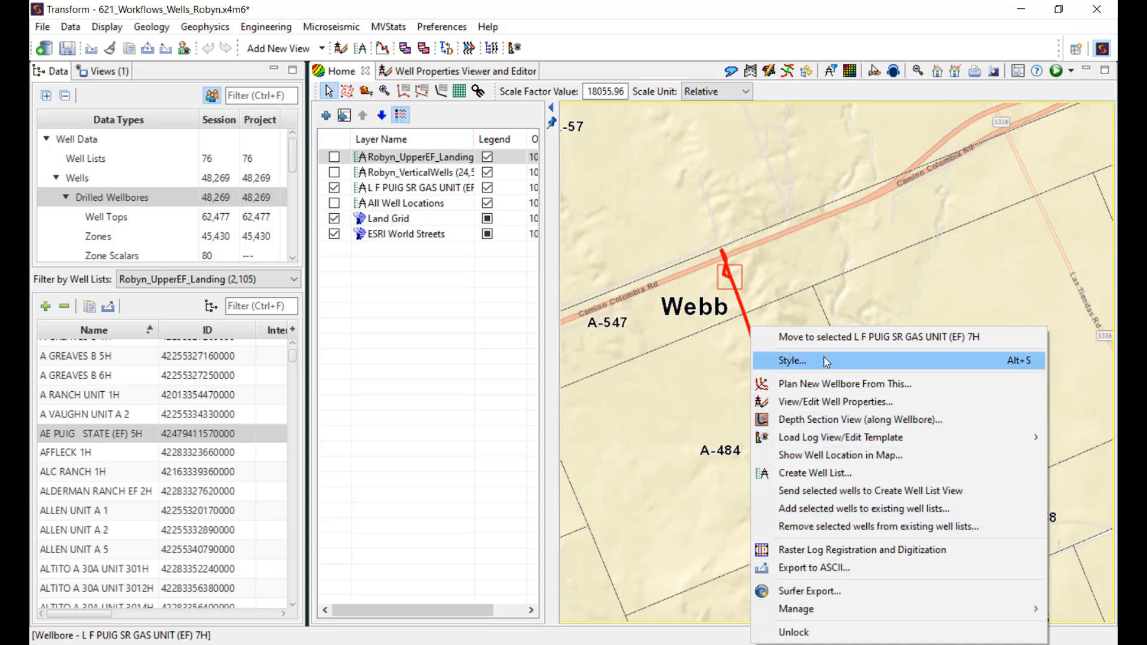
{"action": "left_click", "coordinate": [714, 361]}
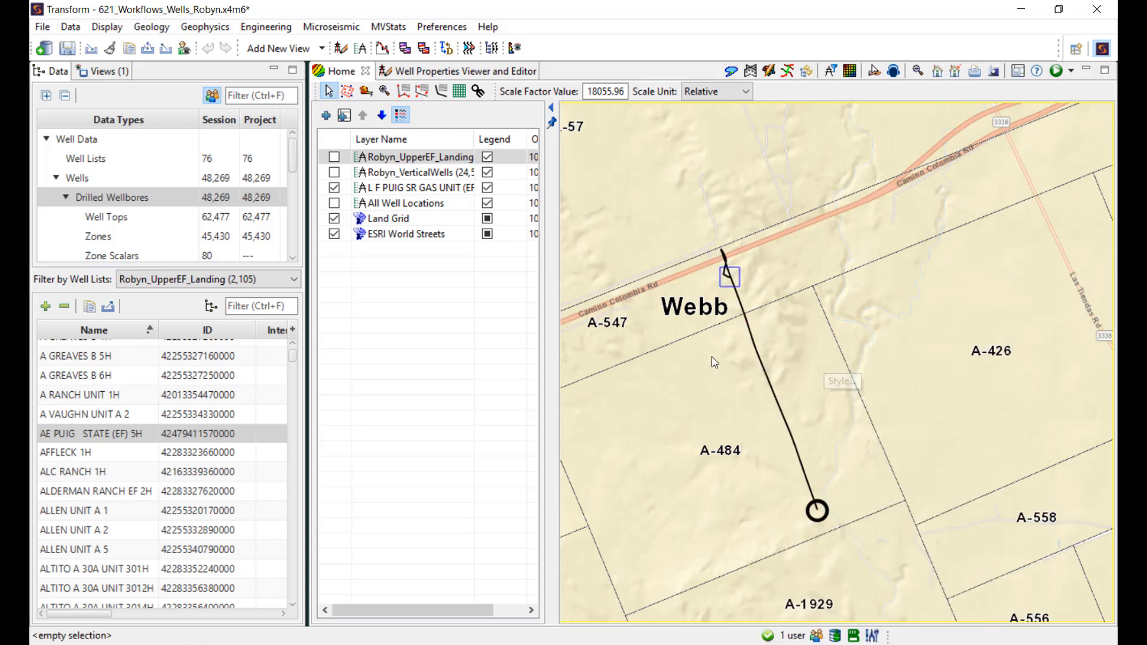
{"action": "key", "text": "ctrl+shift+m"}
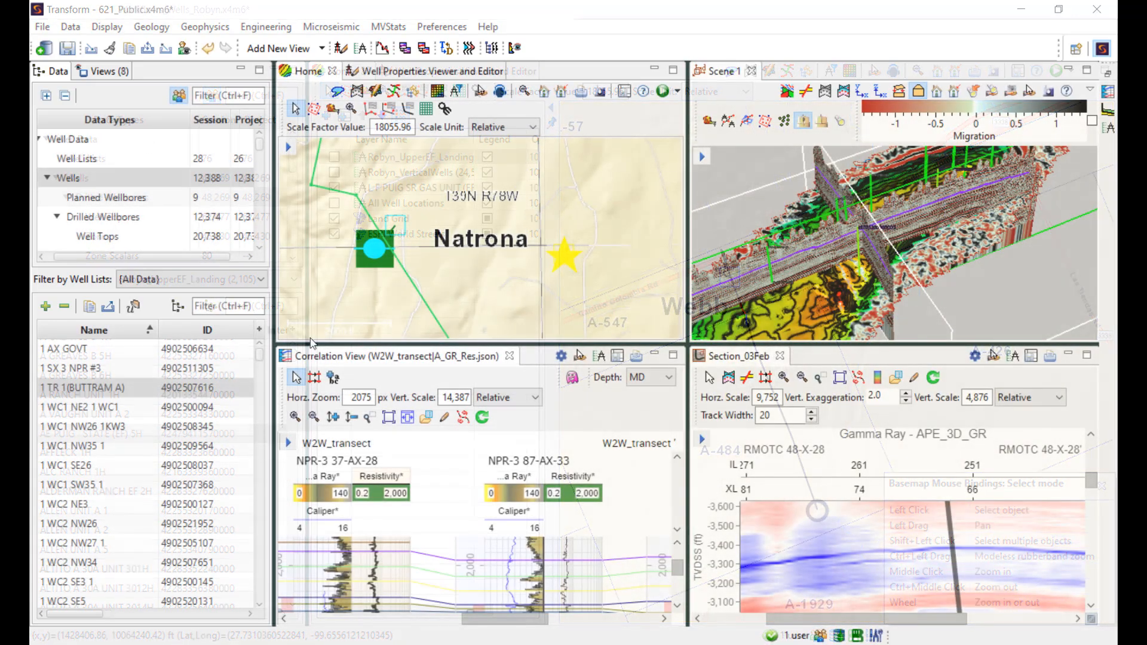
In the 621_Public session, check the commands available for the well 1 WC1 NE2 1 WC1 in the Wells list.
{"action": "left_click", "coordinate": [145, 179]}
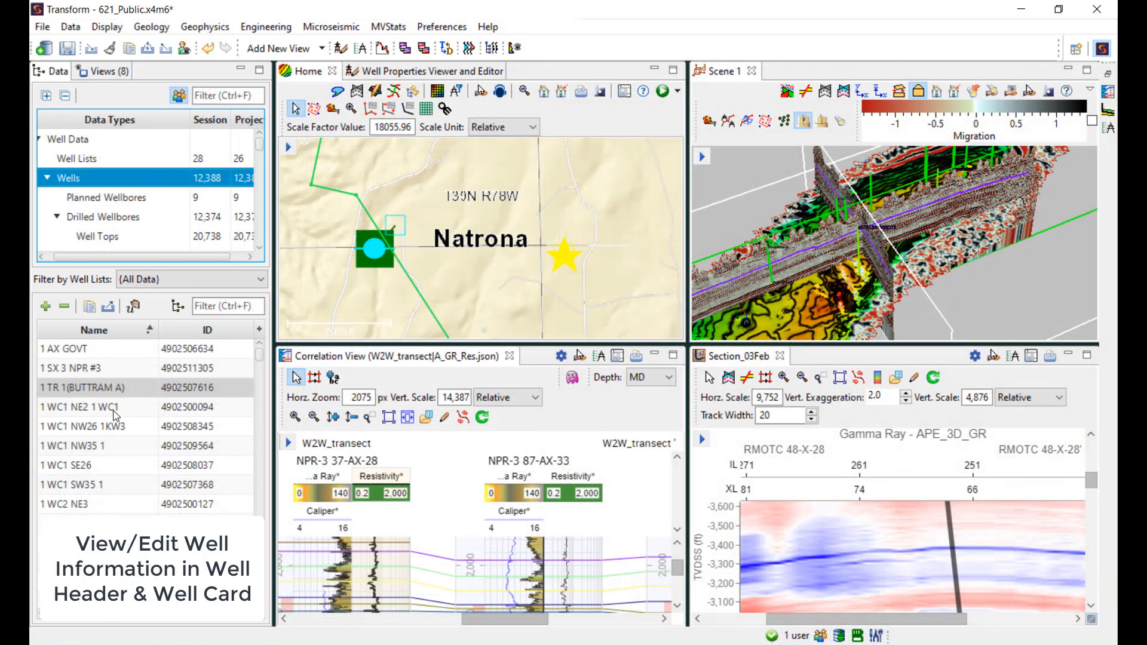
{"action": "left_click", "coordinate": [115, 412]}
{"action": "right_click", "coordinate": [116, 412]}
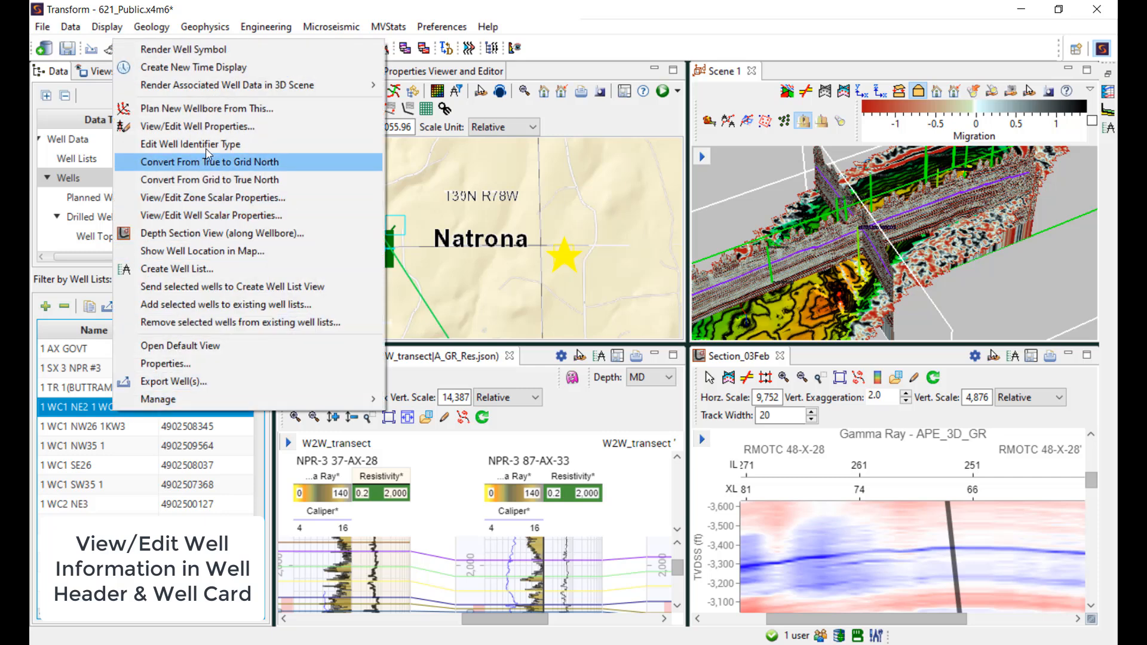
{"action": "left_click", "coordinate": [183, 465]}
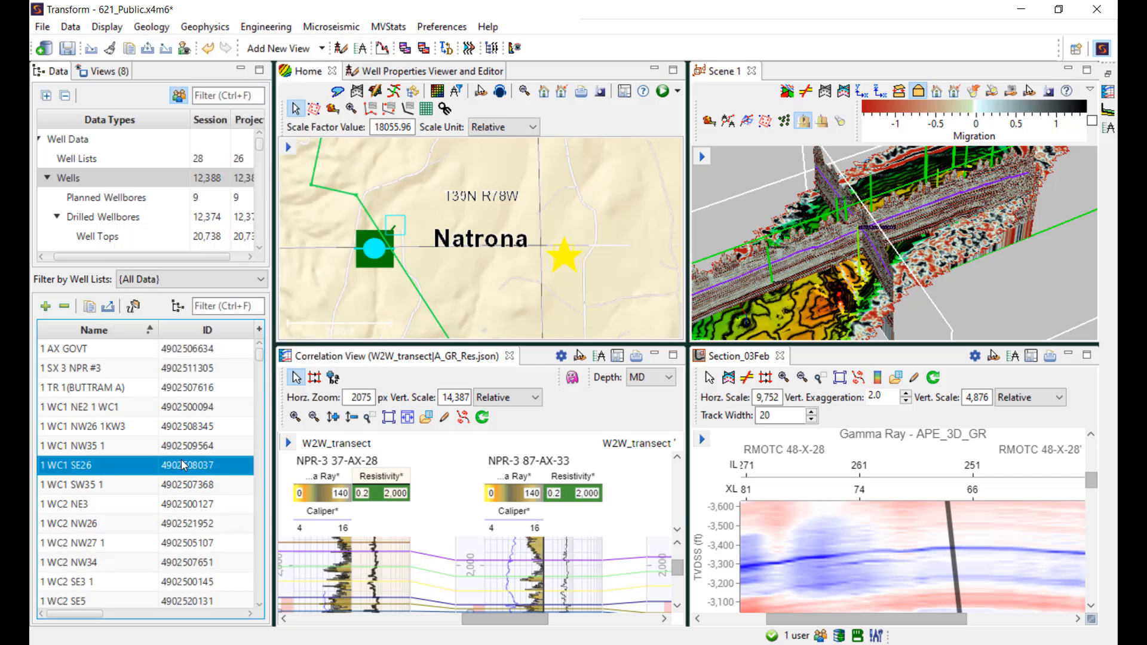
Minimize the data pane, and check the commands for the NPR-3 37-AX-28 well track in the W2W_transect correlation view.
{"action": "left_click", "coordinate": [241, 70]}
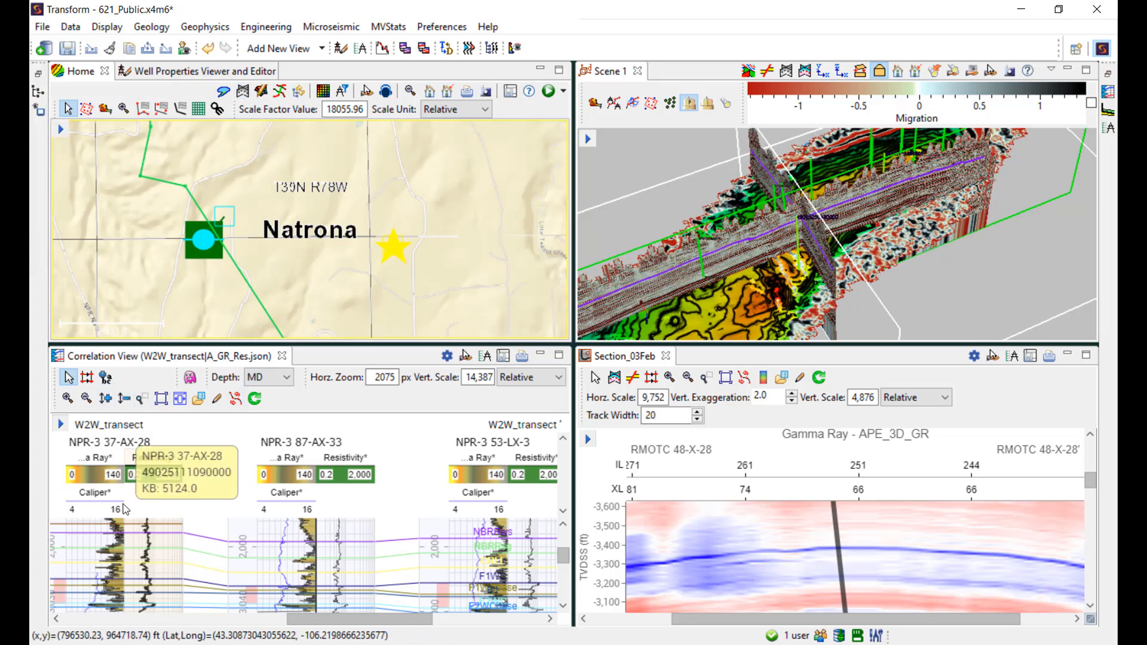
{"action": "right_click", "coordinate": [144, 550]}
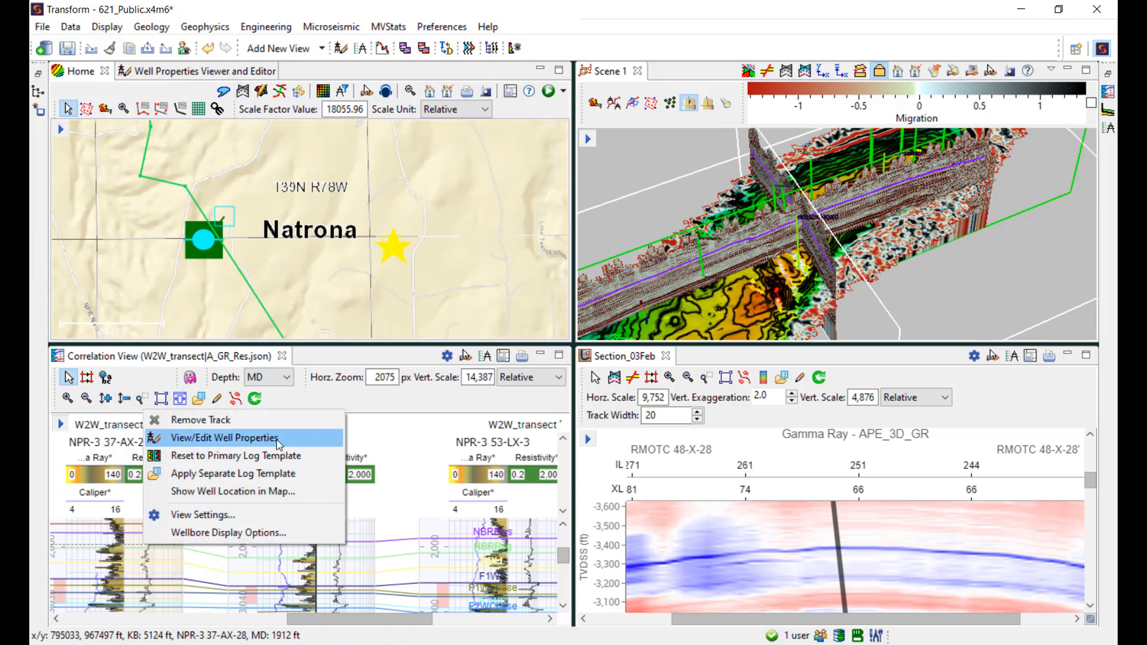
{"action": "left_click", "coordinate": [675, 475]}
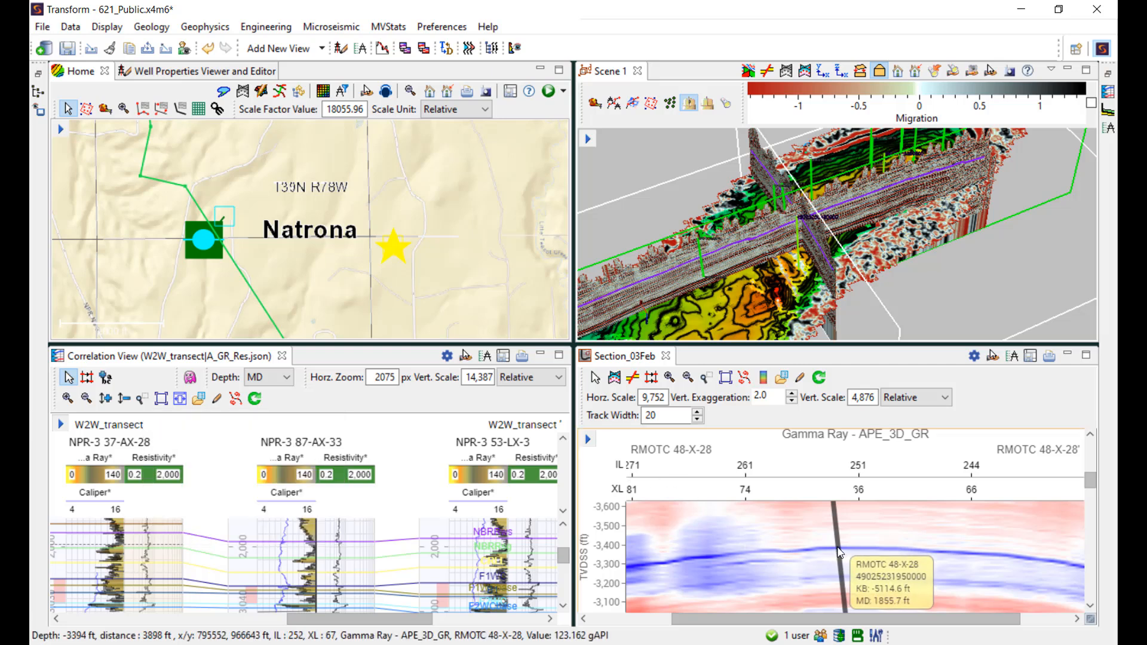
Check the commands available for the RMOTC 48-X-28 wellbore in Section_03Feb and the NPR-3 11-AX-34 well in Scene 1.
{"action": "right_click", "coordinate": [842, 553]}
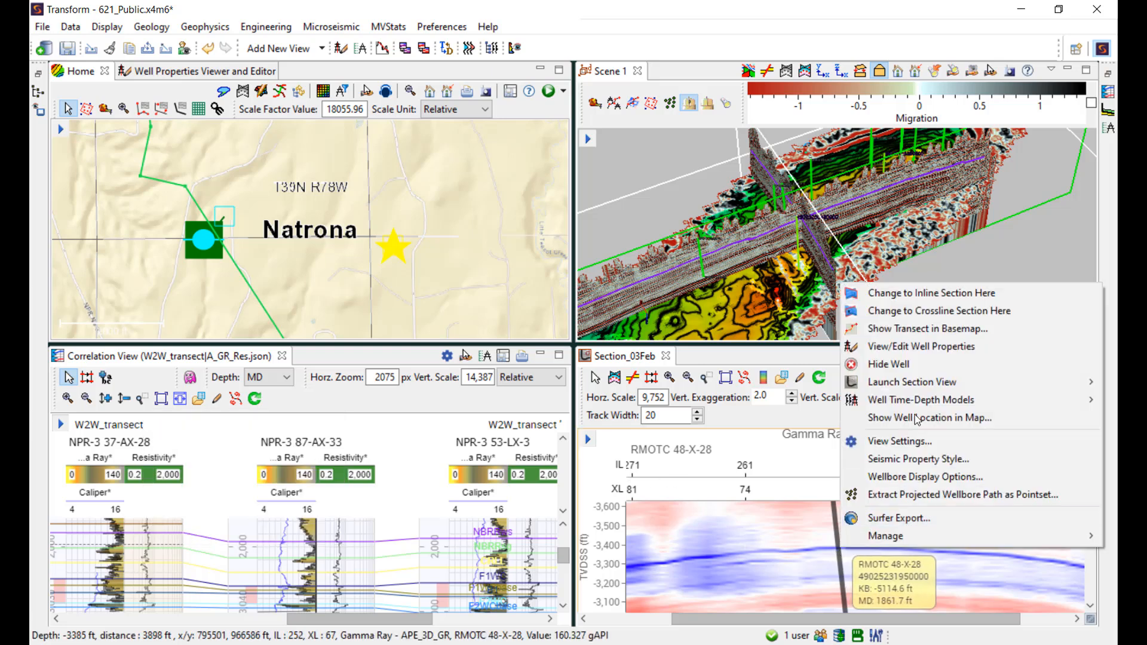
{"action": "left_click", "coordinate": [951, 257]}
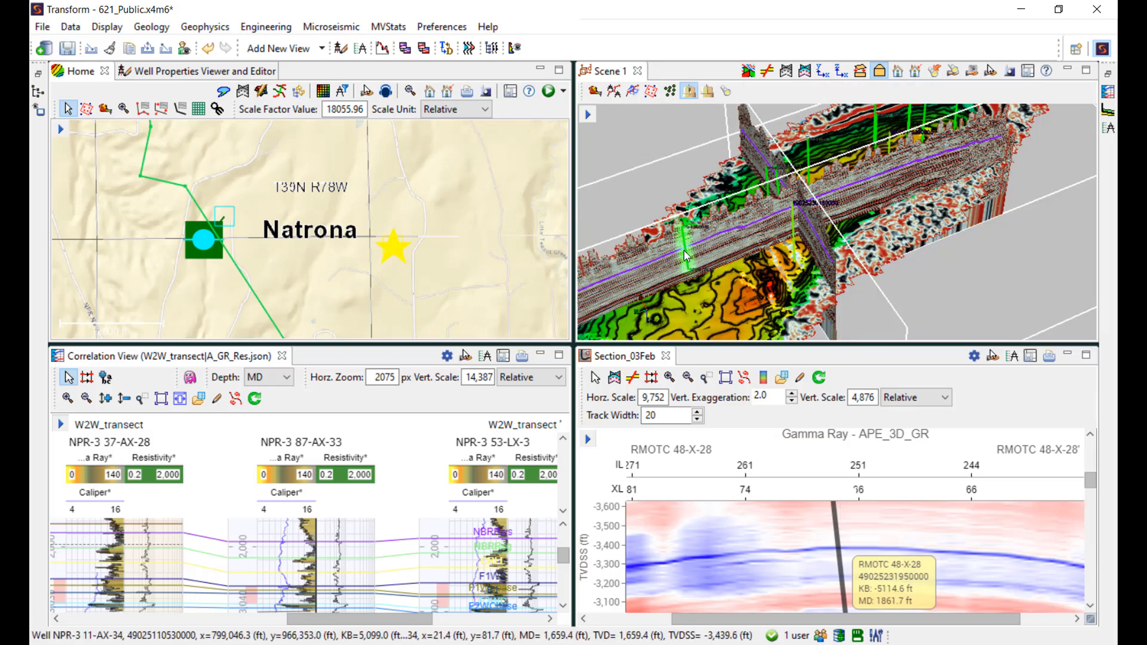
{"action": "right_click", "coordinate": [685, 251]}
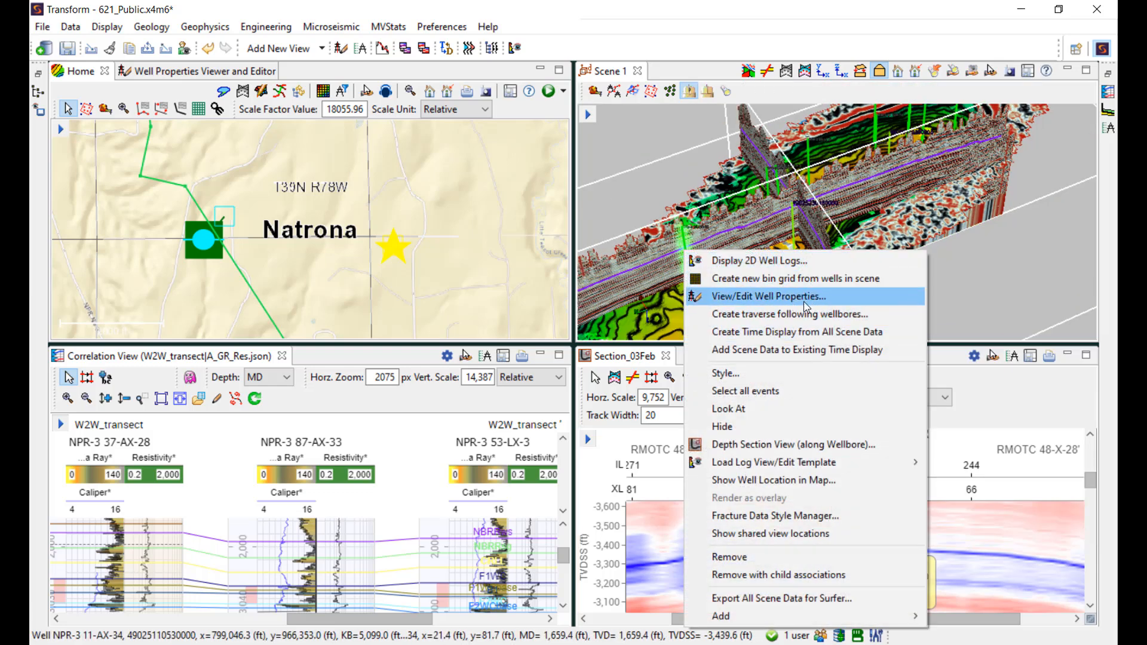
{"action": "left_click", "coordinate": [410, 259]}
Open the well properties of NPR-3 11-AX-34 from its star symbol on the Home basemap, and maximize the properties viewer.
{"action": "left_click", "coordinate": [396, 249]}
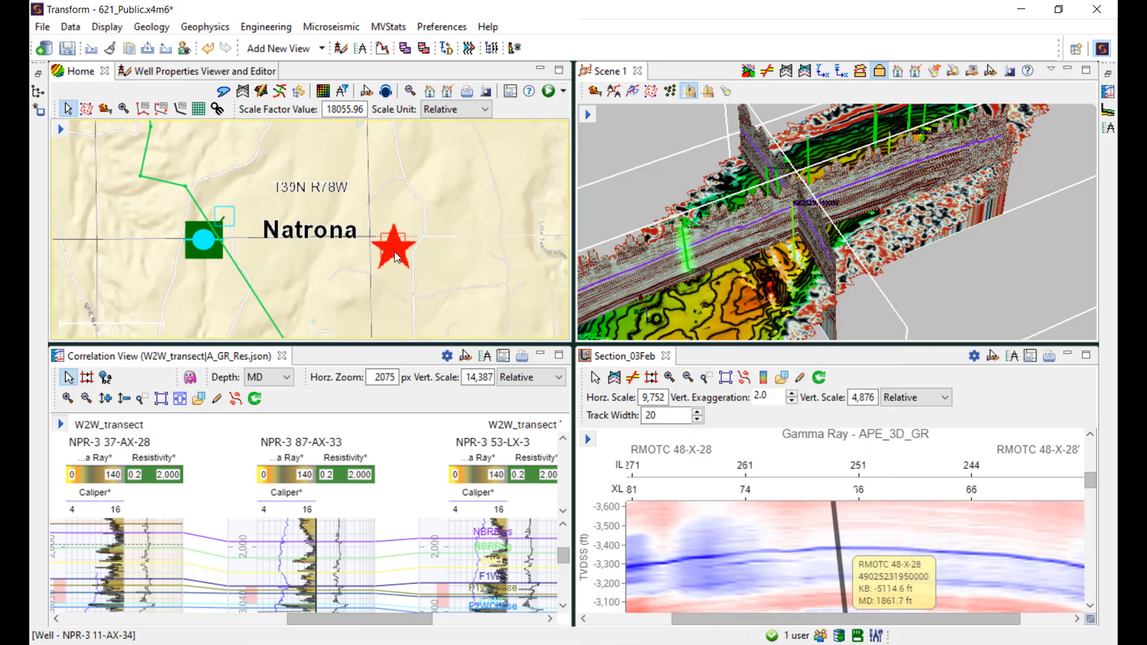
{"action": "right_click", "coordinate": [395, 251]}
{"action": "left_click", "coordinate": [503, 328]}
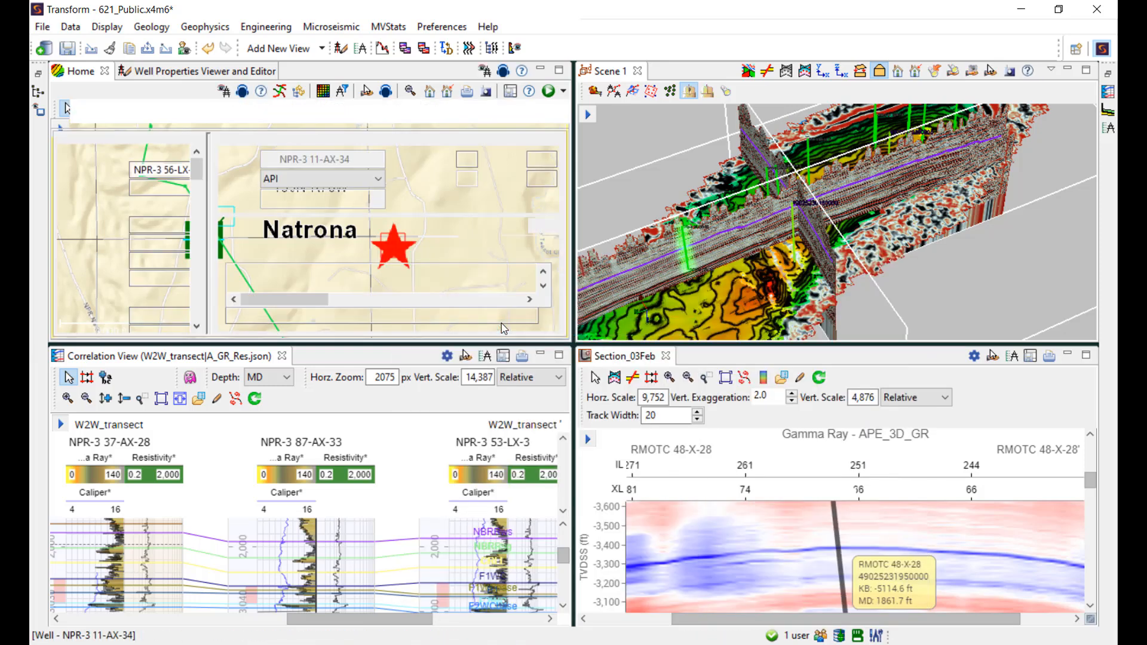
{"action": "left_click", "coordinate": [560, 73]}
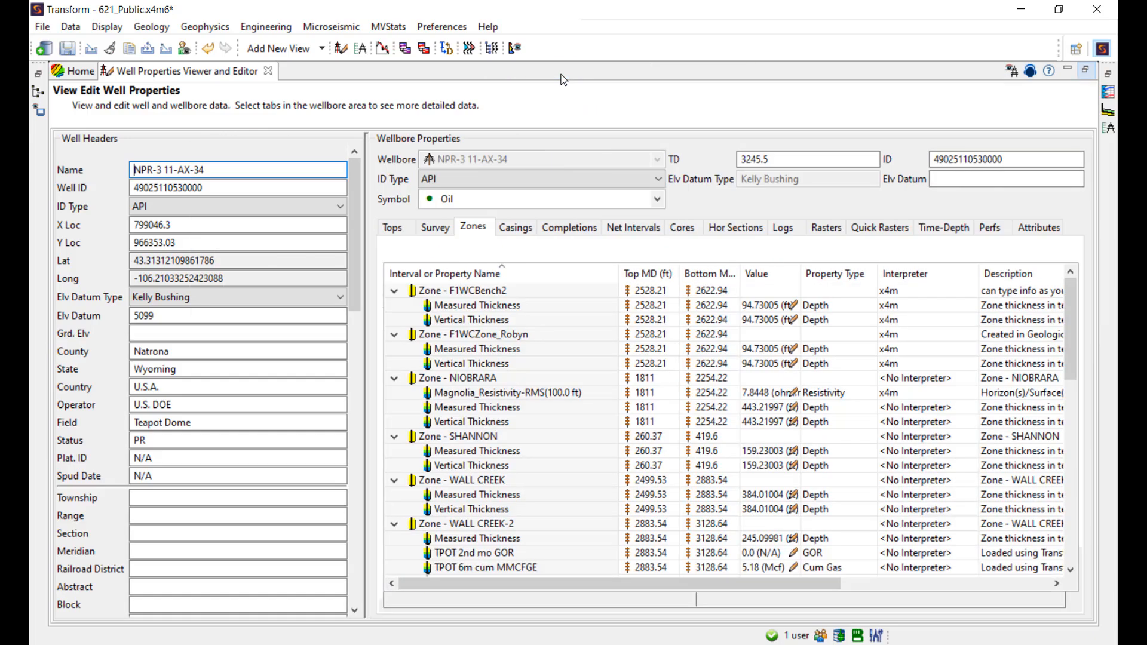
Examine the tops and well header fields of NPR-3 11-AX-34, and check that the Well ID can be edited.
{"action": "left_click", "coordinate": [404, 227]}
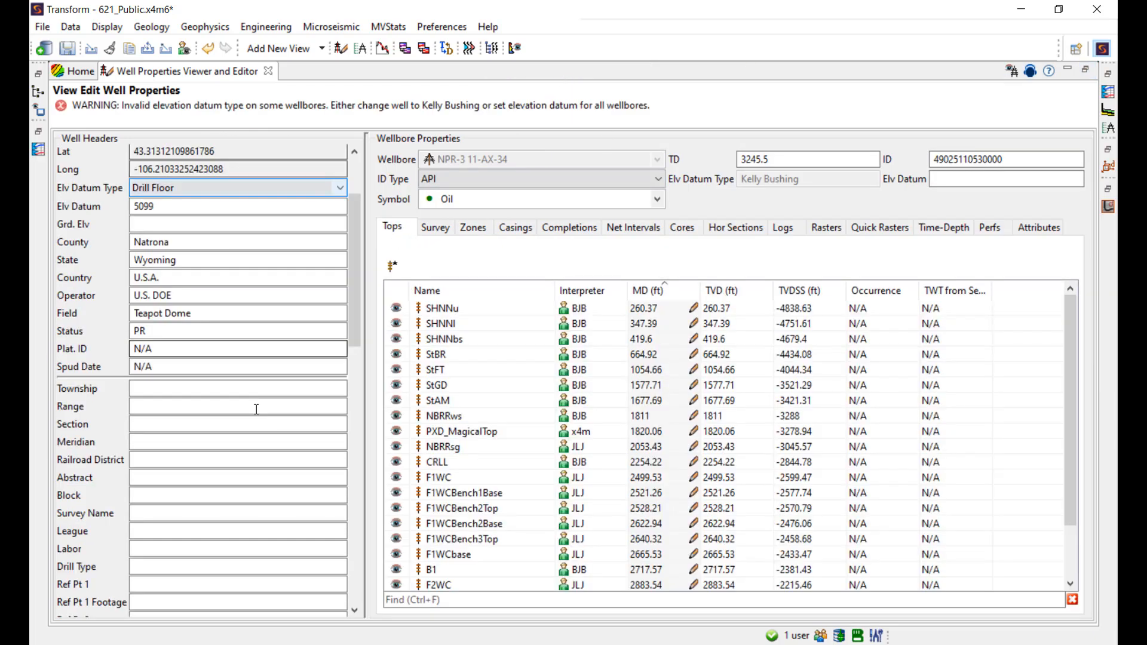
{"action": "scroll", "coordinate": [257, 401], "scroll_direction": "up", "scroll_amount": 3}
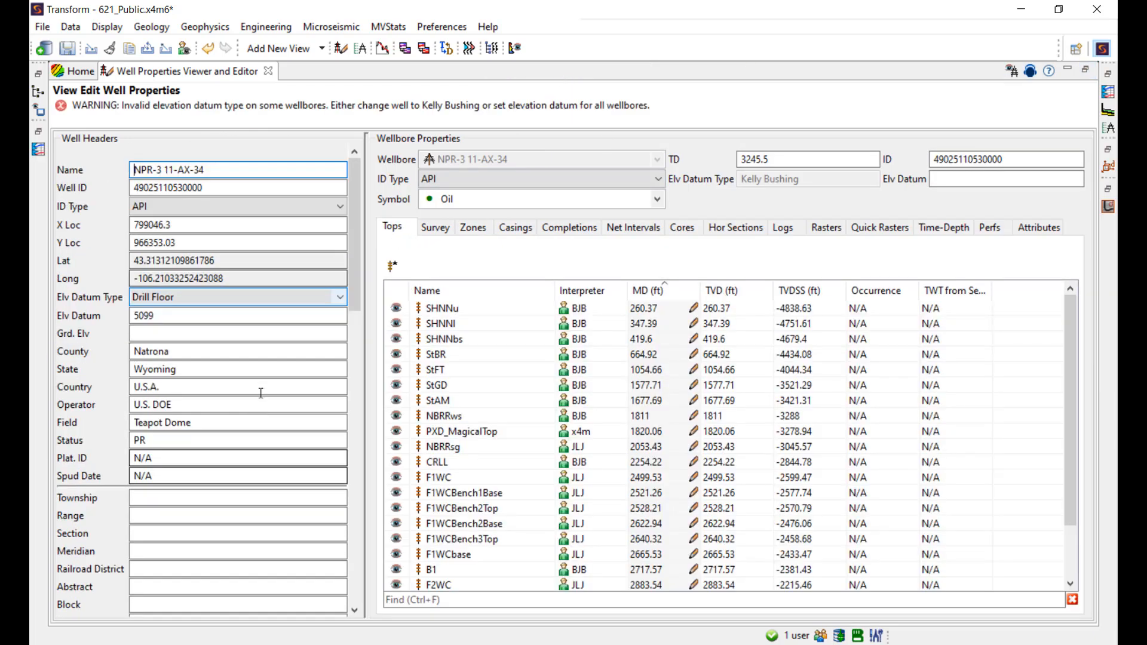
{"action": "left_click", "coordinate": [215, 187]}
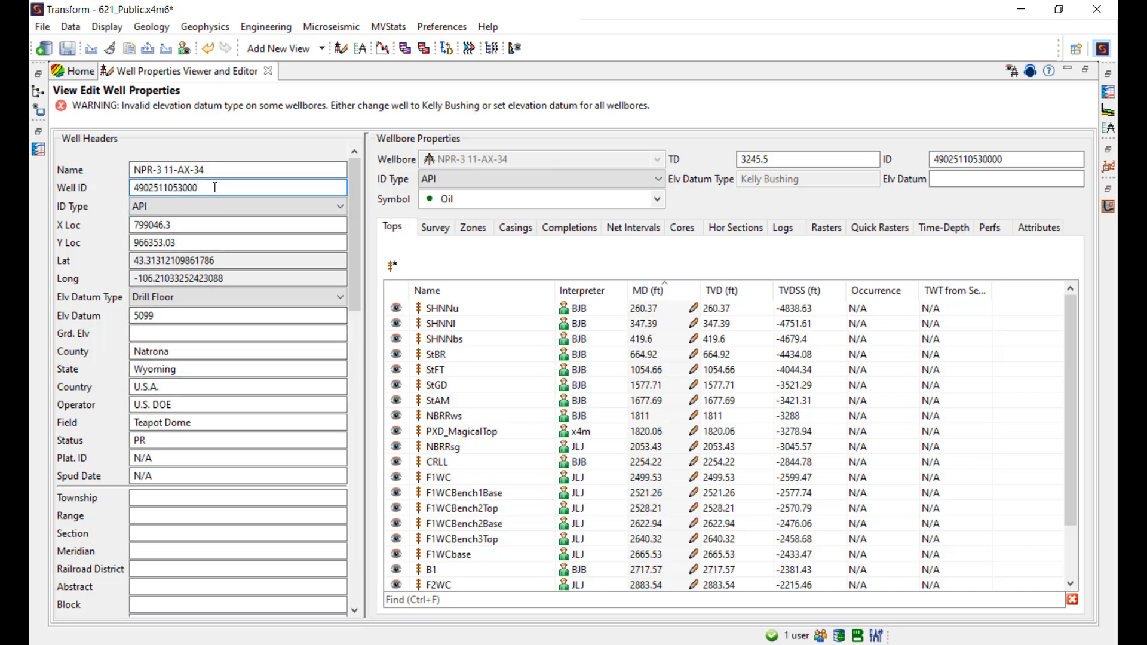
{"action": "double_click", "coordinate": [215, 188]}
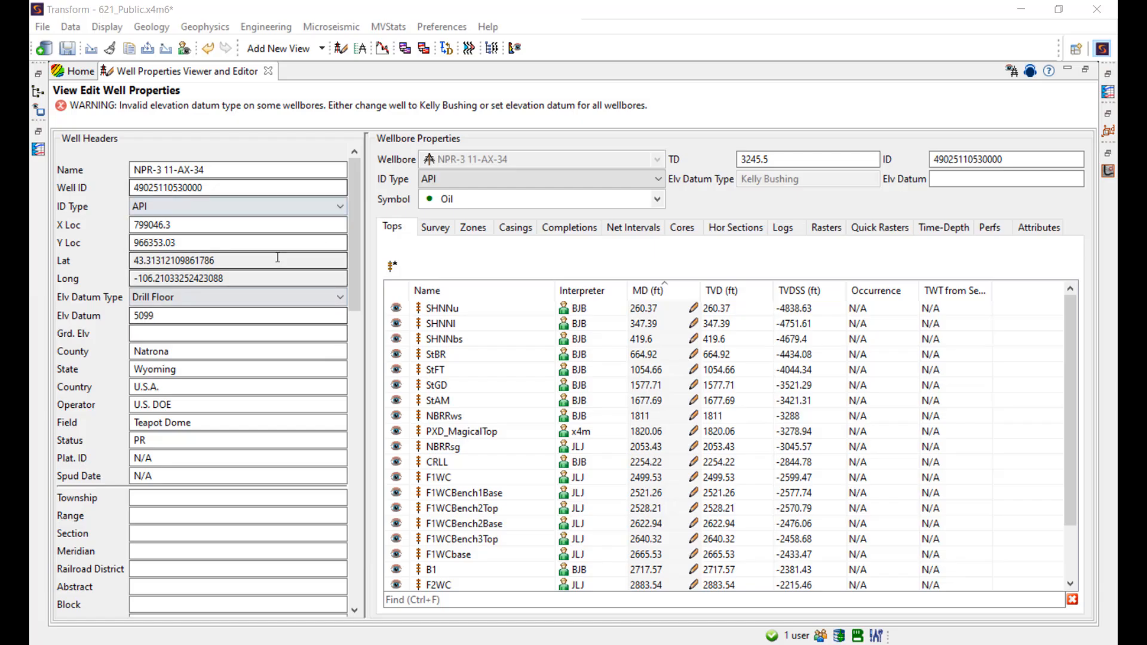
{"action": "left_click", "coordinate": [414, 231]}
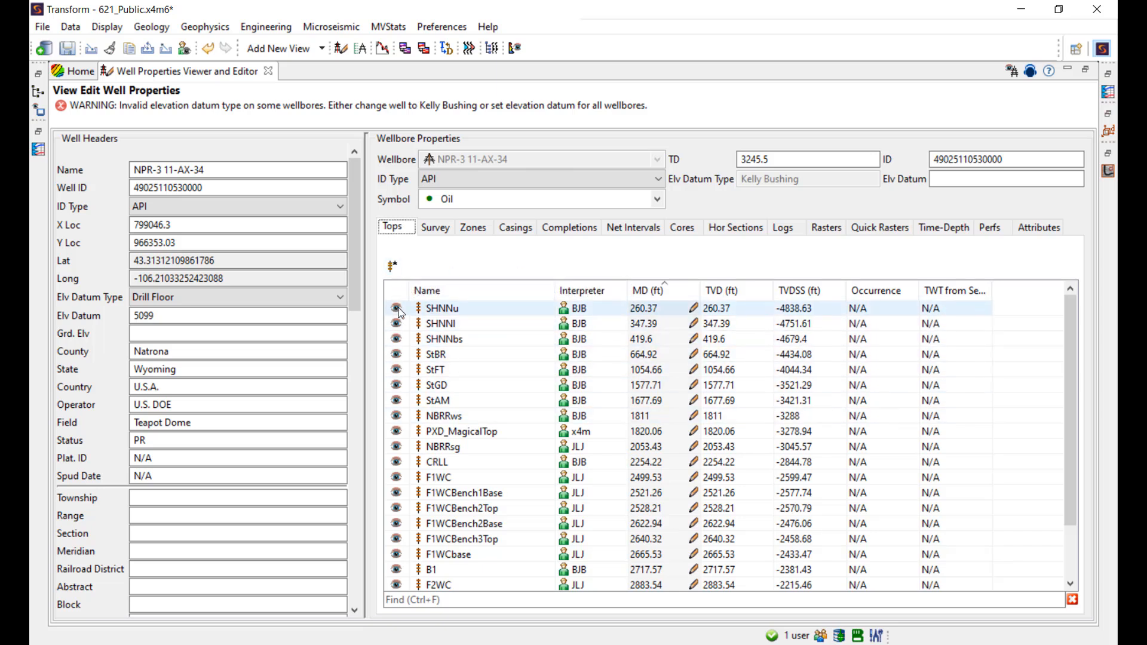
Inspect the SHNNu top in the well's log view with the RHOB density log added, and close that view.
{"action": "left_click", "coordinate": [694, 310]}
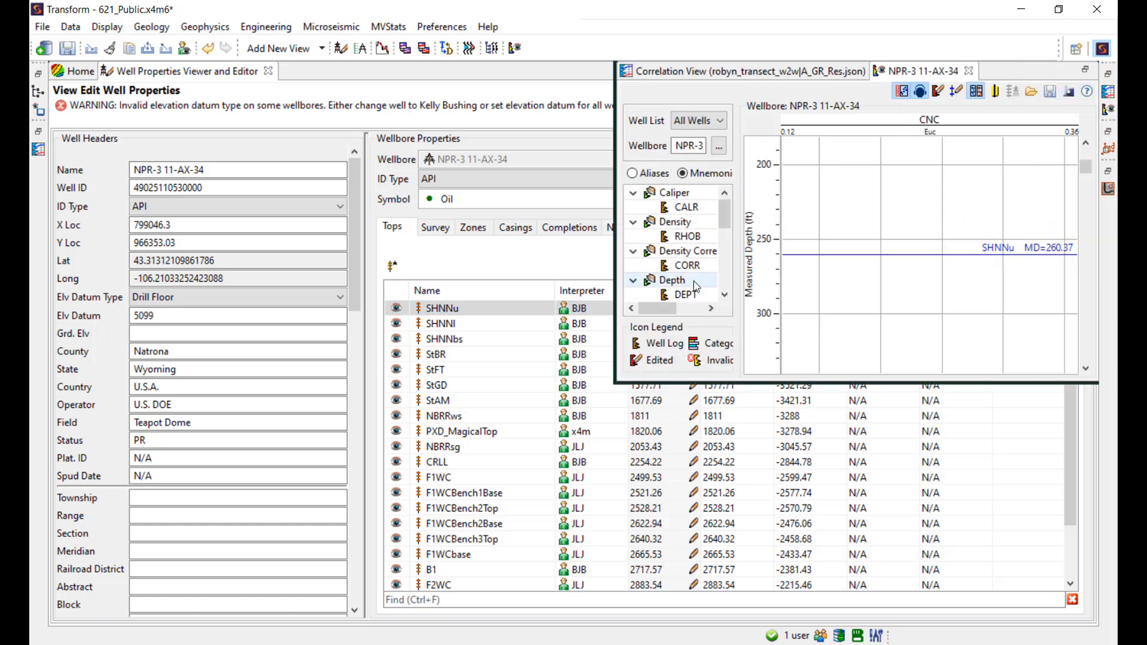
{"action": "left_click_drag", "start_coordinate": [691, 241], "coordinate": [825, 248]}
{"action": "scroll", "coordinate": [901, 289], "scroll_direction": "down", "scroll_amount": 8}
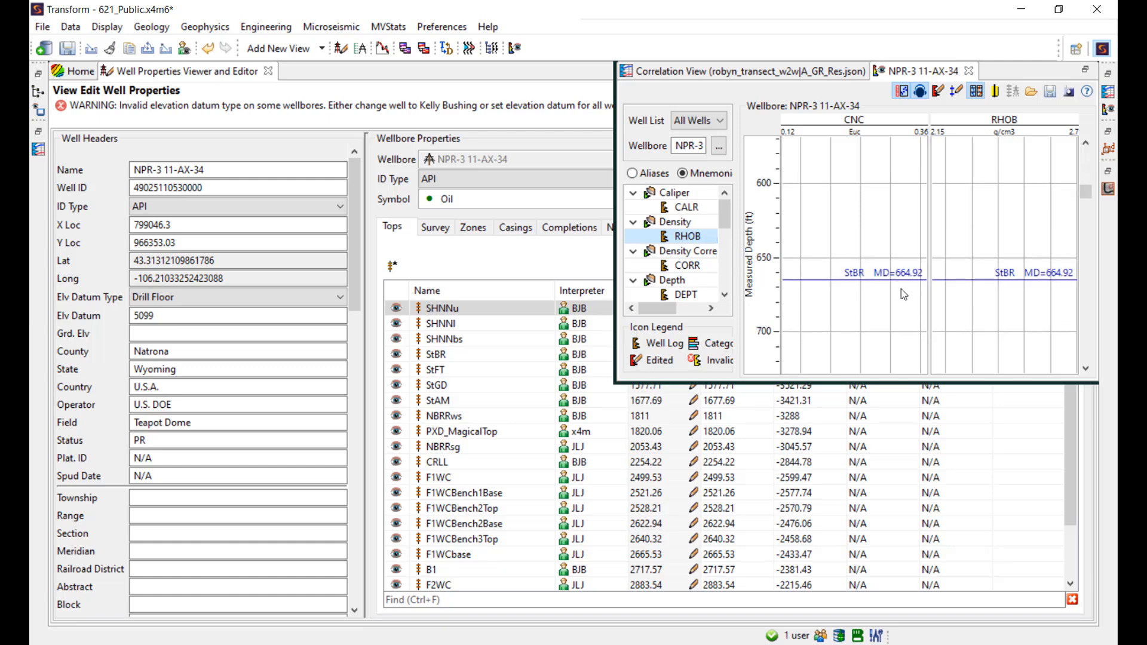
{"action": "scroll", "coordinate": [901, 288], "scroll_direction": "up", "scroll_amount": 11}
{"action": "left_click", "coordinate": [969, 71]}
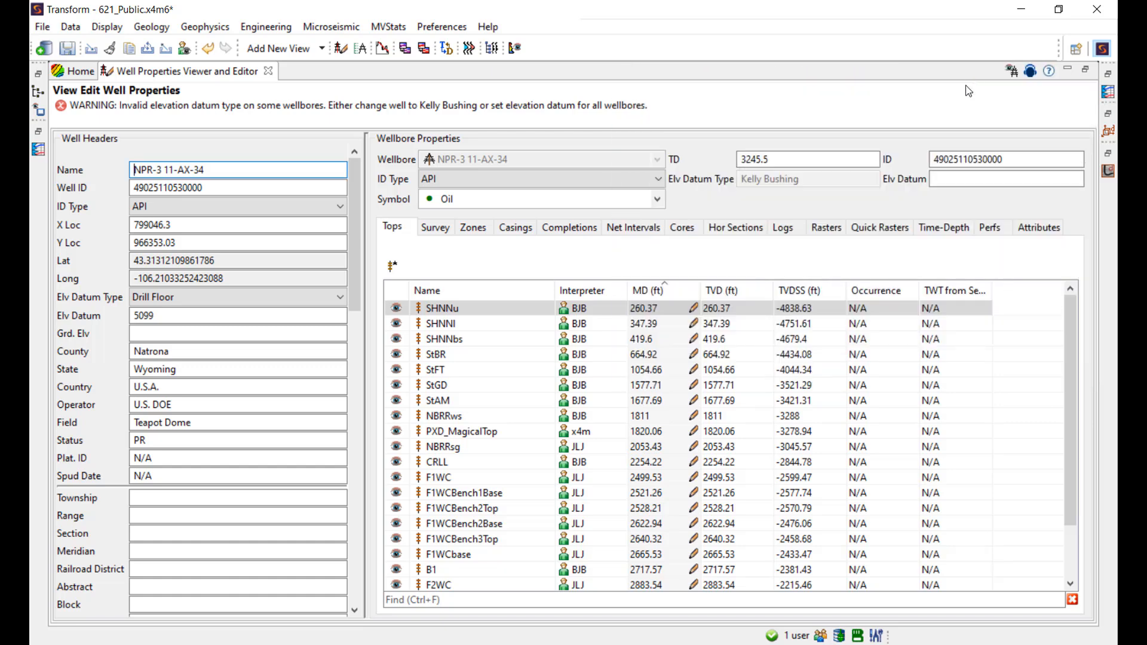
Display the survey of NPR-3 11-AX-34 and enable editing of its survey points.
{"action": "left_click", "coordinate": [436, 227]}
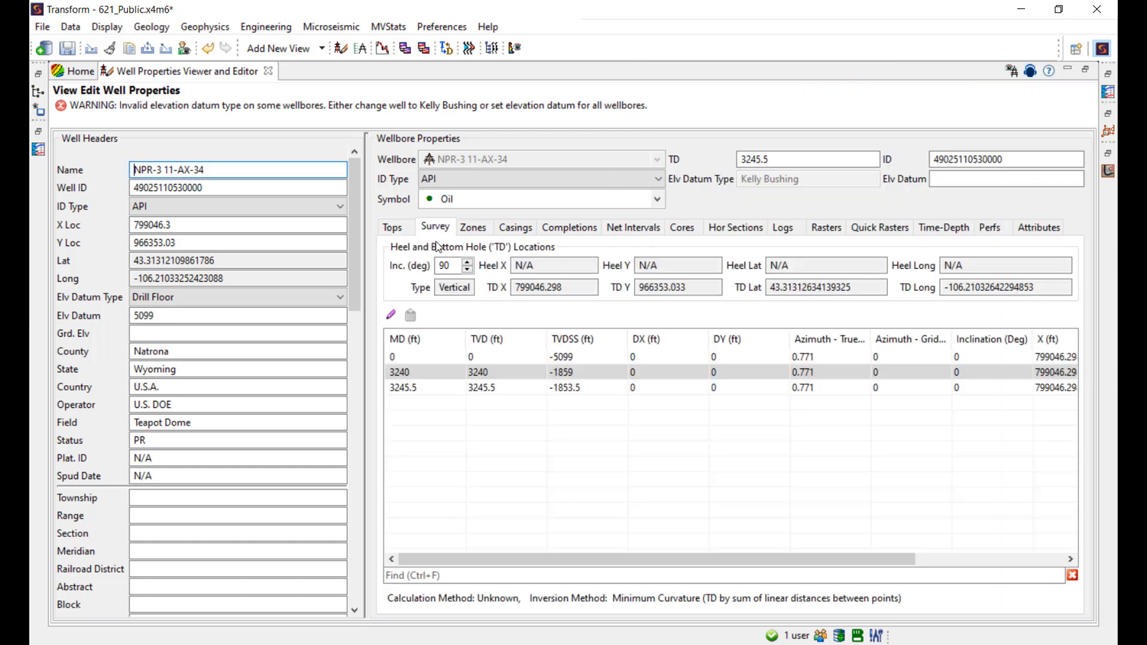
{"action": "left_click", "coordinate": [394, 320]}
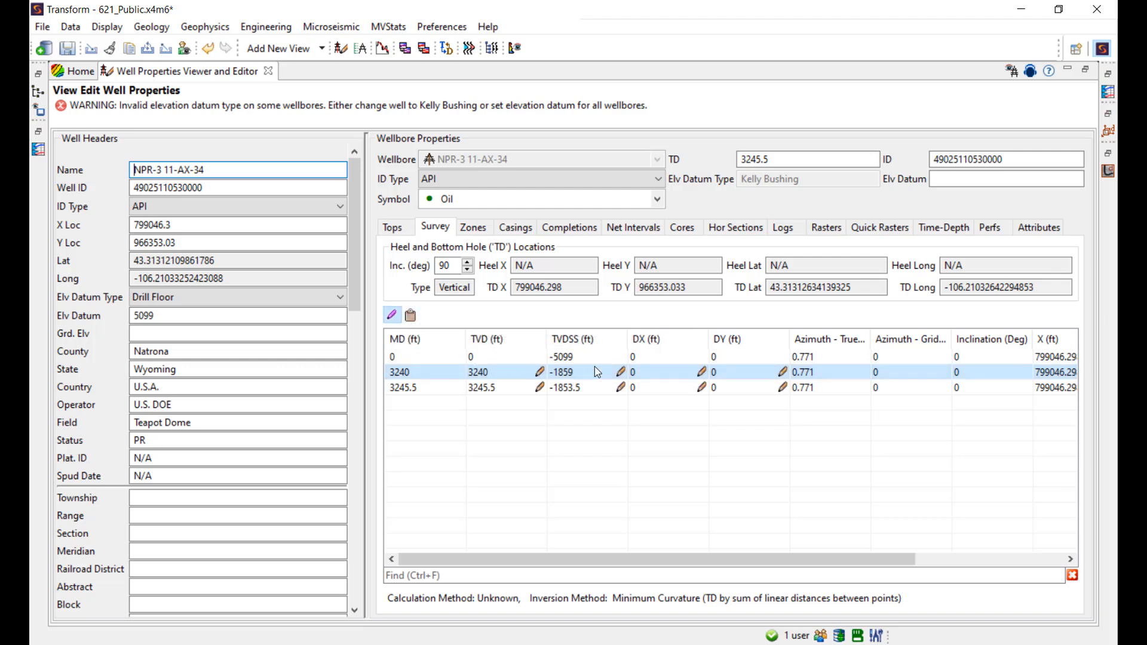
{"action": "left_click", "coordinate": [595, 387]}
{"action": "key", "text": "Escape"}
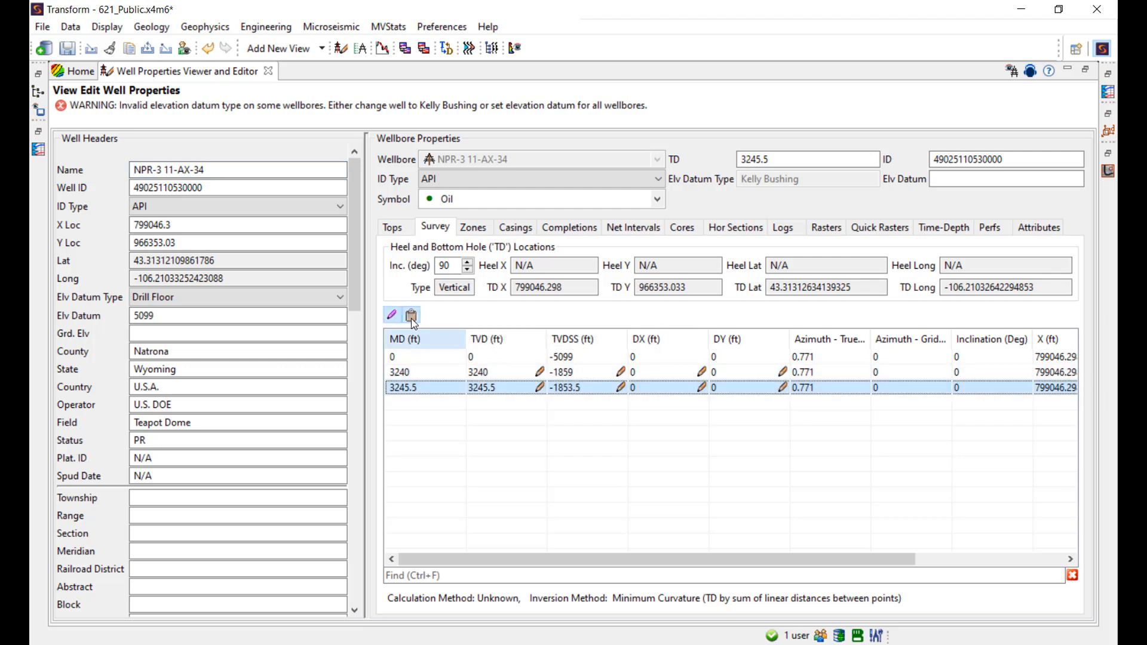
Check the data formats available for overwriting the survey with pasted data, and cancel the Overwrite Survey dialog.
{"action": "left_click", "coordinate": [411, 317]}
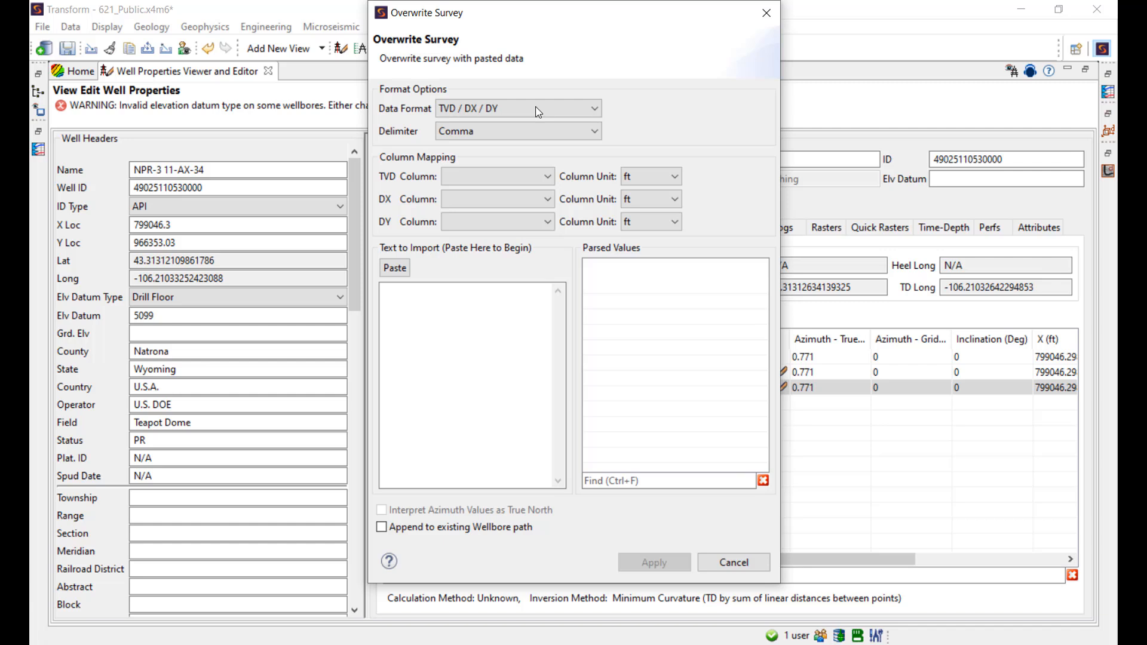
{"action": "left_click", "coordinate": [594, 109]}
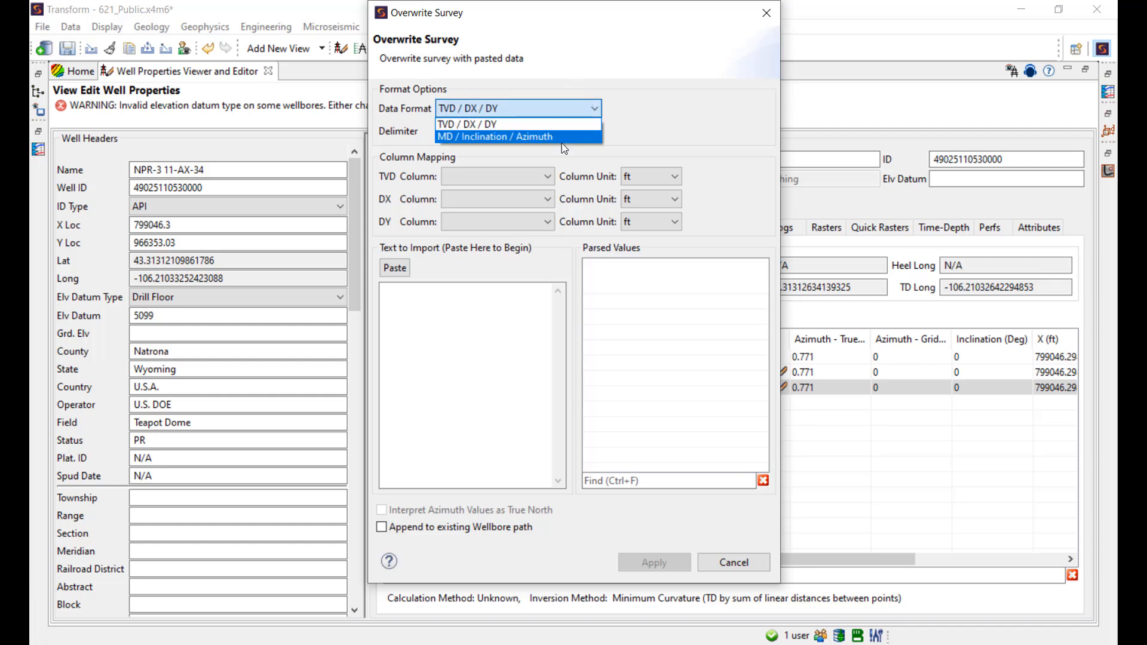
{"action": "left_click", "coordinate": [719, 560]}
{"action": "left_click", "coordinate": [719, 562]}
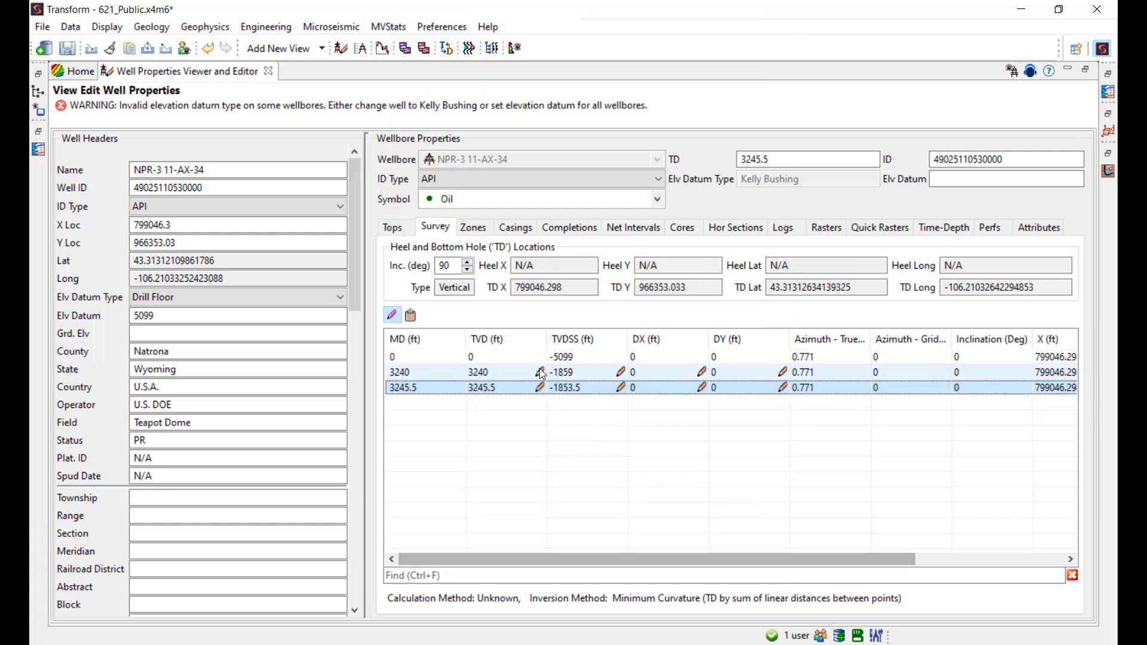
Check the commands available for the survey point at 3240 ft MD, and turn off survey editing.
{"action": "left_click", "coordinate": [441, 374]}
{"action": "right_click", "coordinate": [440, 374]}
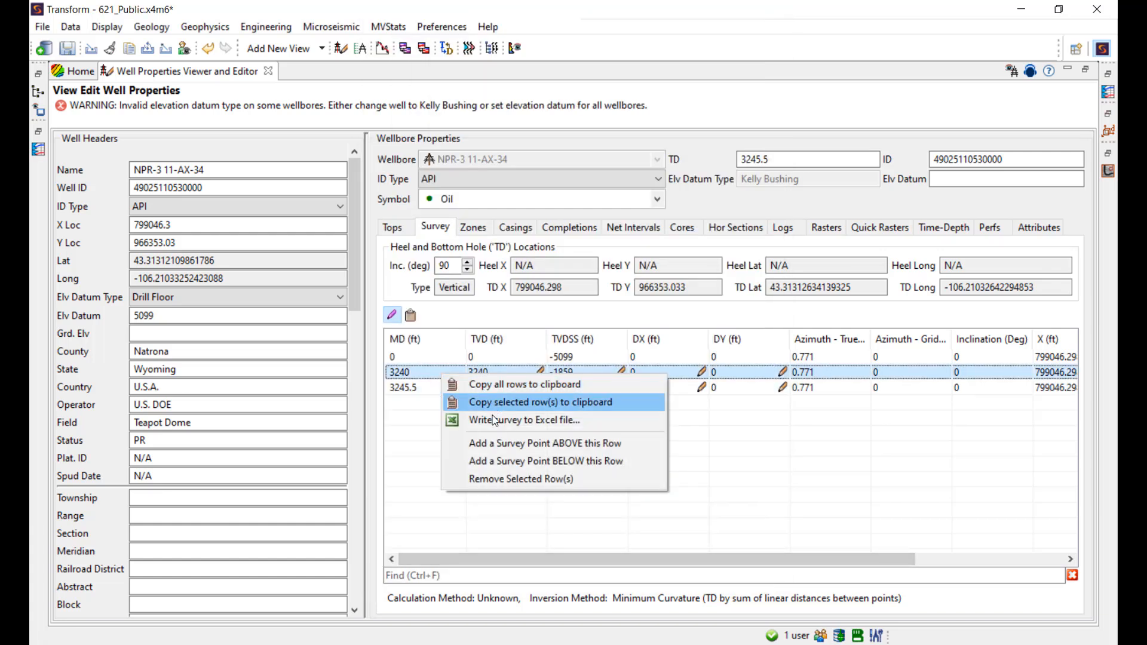
{"action": "left_click", "coordinate": [396, 315]}
Review the wellbore's zones and their properties, select the WALL CREEK zone, and collapse and re-expand the zone list.
{"action": "left_click", "coordinate": [478, 230]}
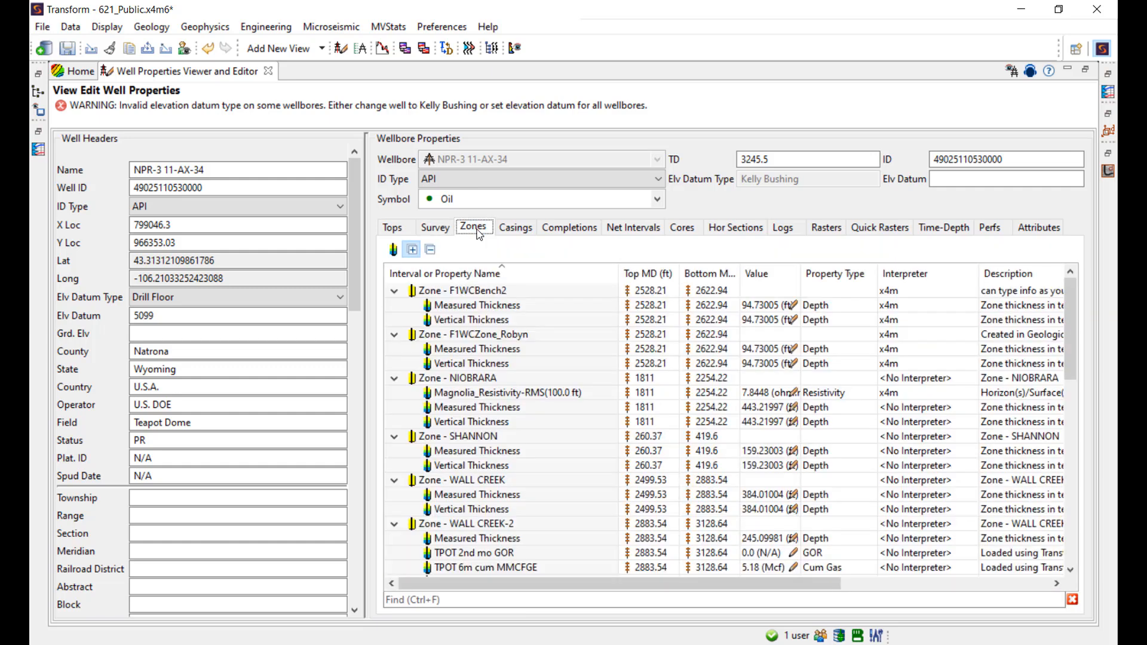
{"action": "scroll", "coordinate": [481, 442], "scroll_direction": "down", "scroll_amount": 3}
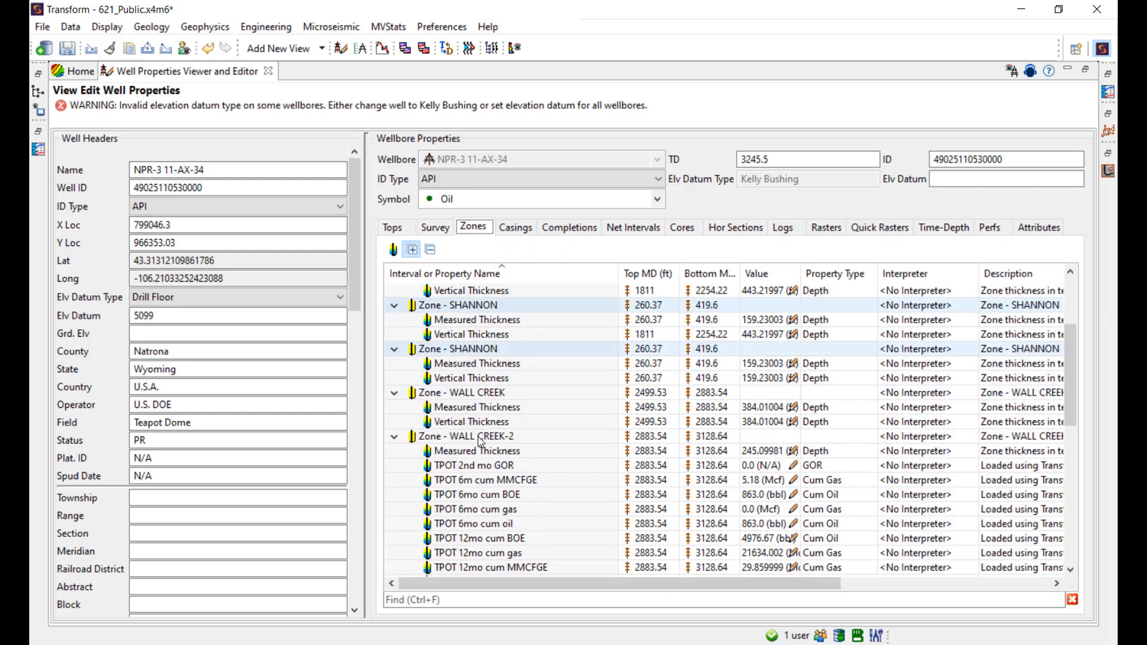
{"action": "scroll", "coordinate": [481, 442], "scroll_direction": "up", "scroll_amount": 1}
{"action": "left_click", "coordinate": [481, 438]}
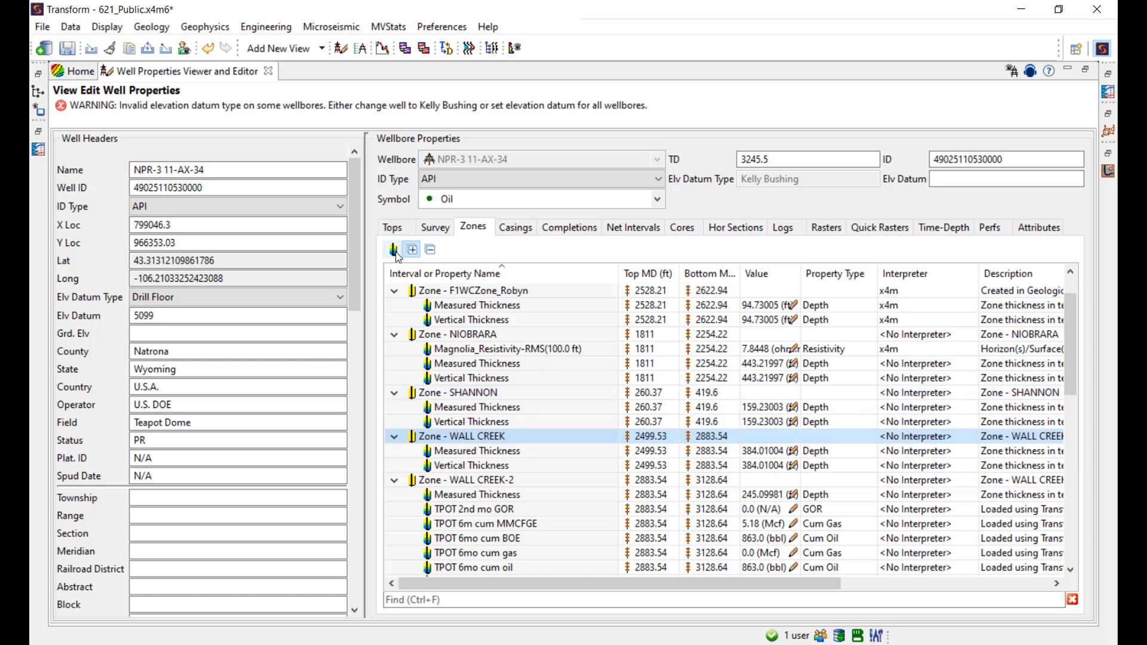
{"action": "left_click", "coordinate": [430, 251]}
{"action": "left_click", "coordinate": [412, 250]}
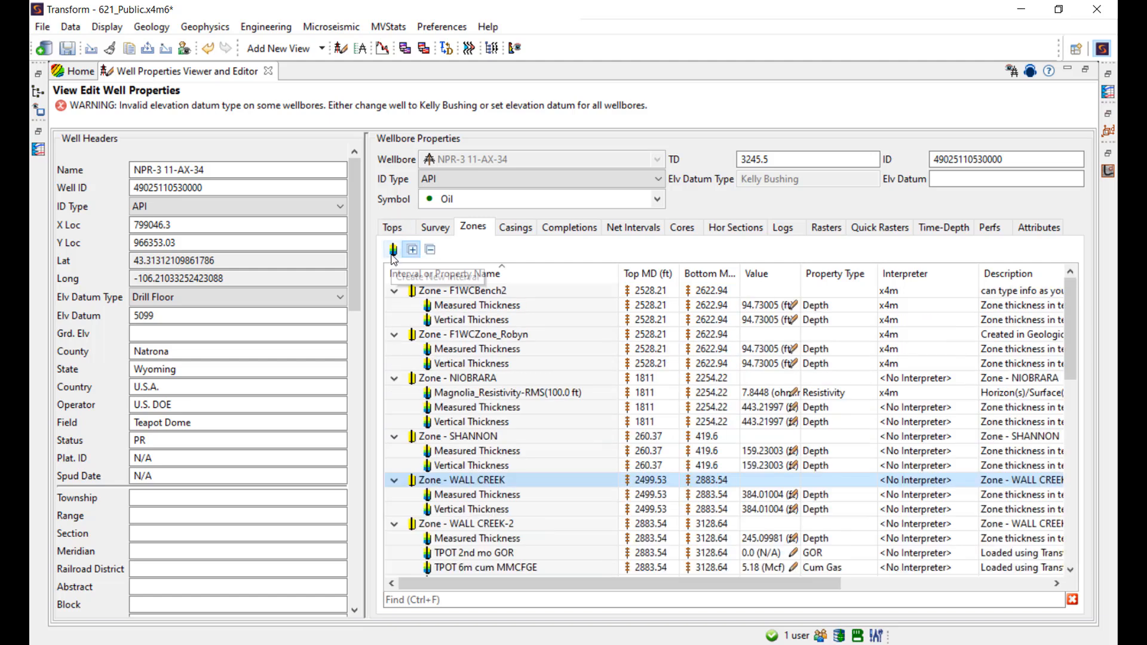
Look through the wellbore's casings, completions, net intervals, cores and horizontal sections.
{"action": "left_click", "coordinate": [509, 228]}
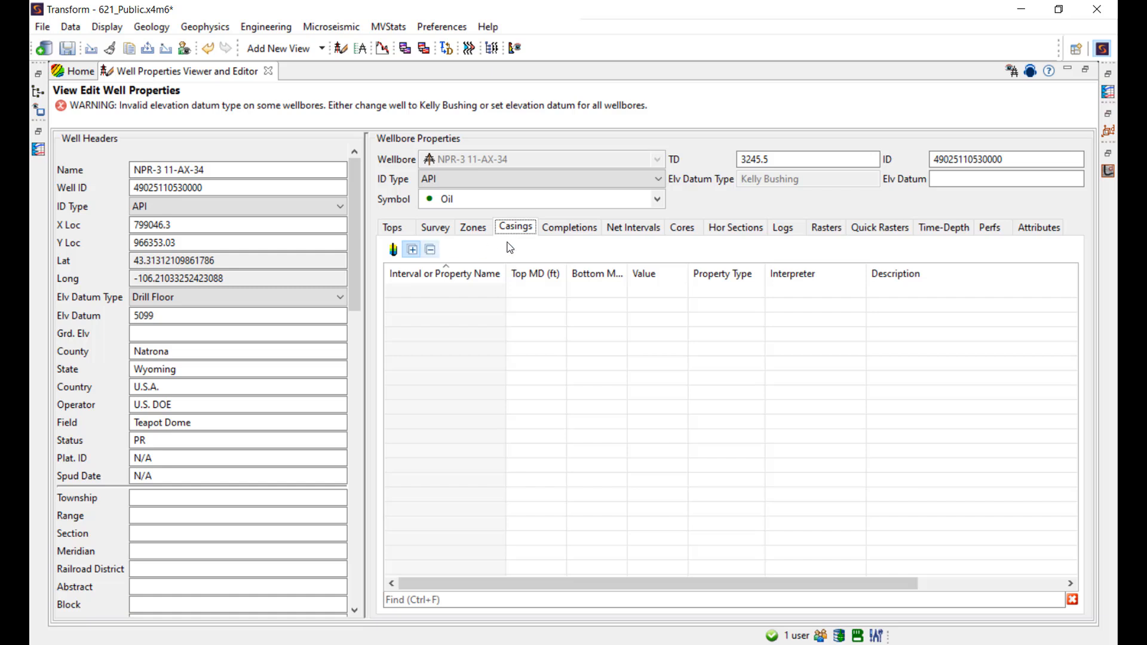
{"action": "left_click", "coordinate": [561, 229]}
{"action": "left_click", "coordinate": [636, 231]}
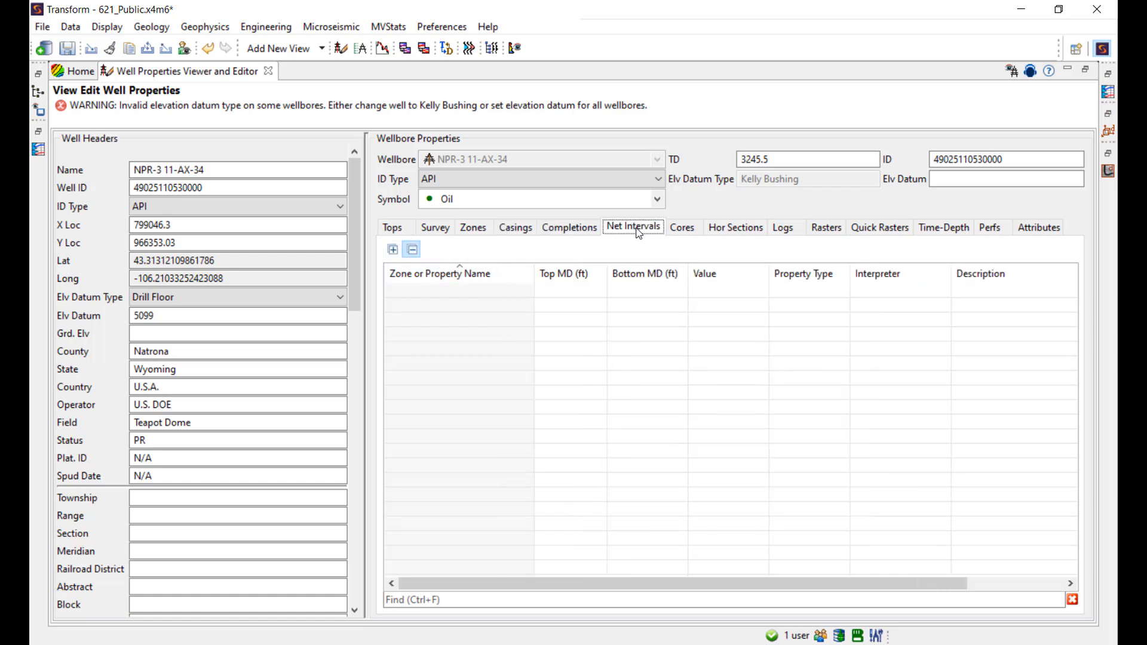
{"action": "left_click", "coordinate": [690, 236]}
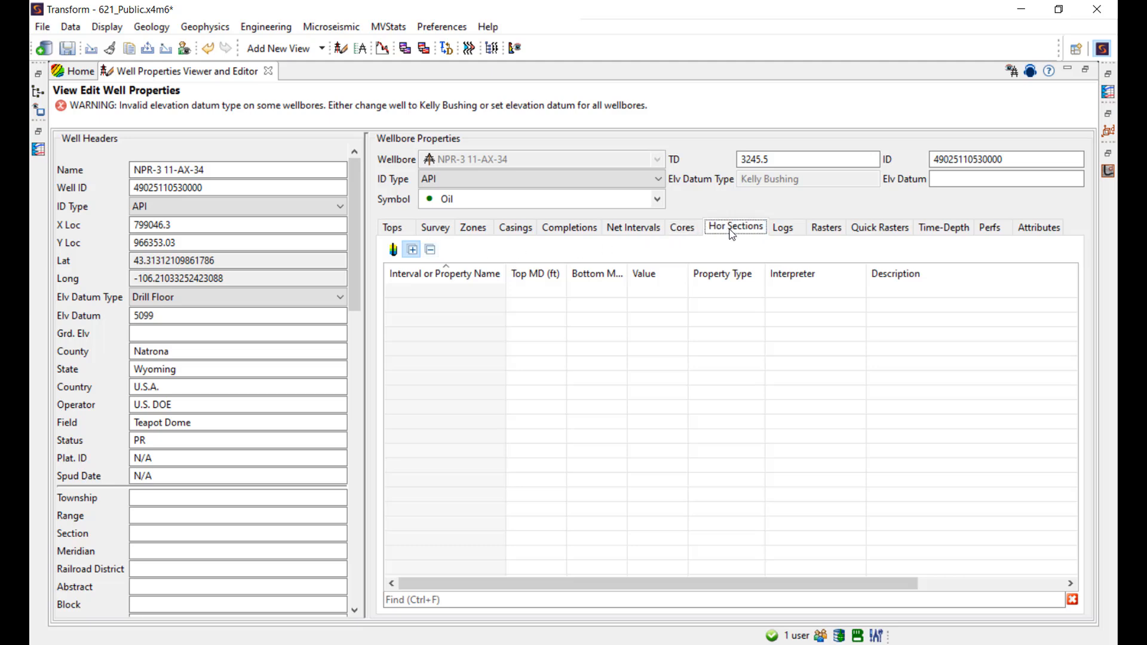
Preview the Gamma Ray - GRR log of well NPR-3 11-AX-34 with all well picks shown, and close the preview.
{"action": "left_click", "coordinate": [783, 228]}
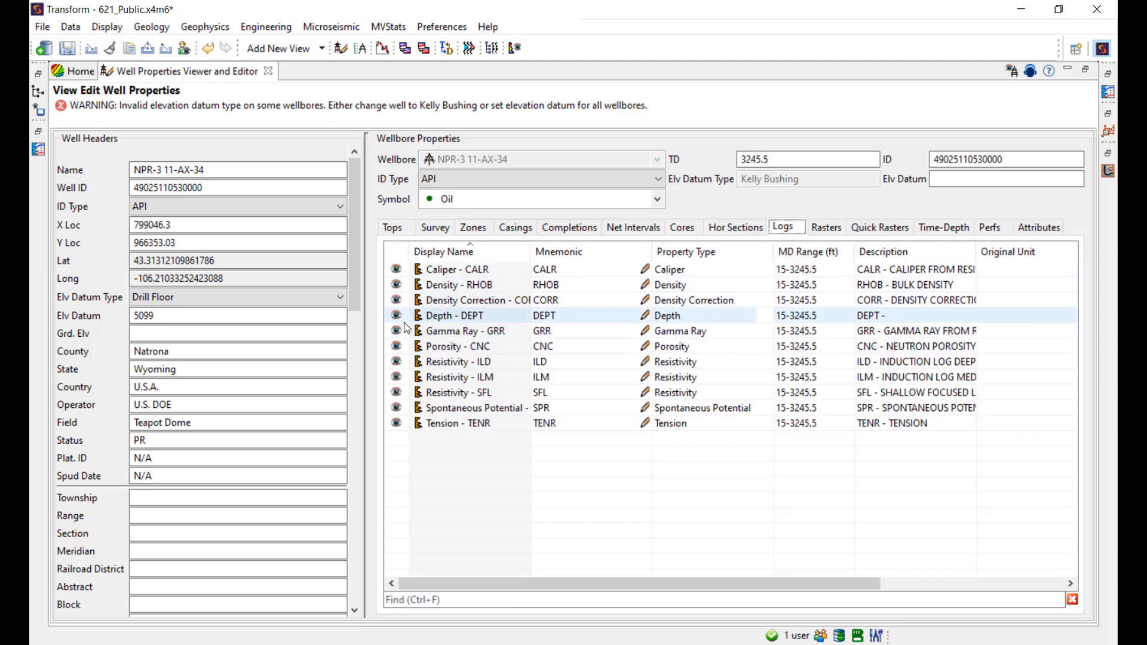
{"action": "left_click", "coordinate": [396, 330]}
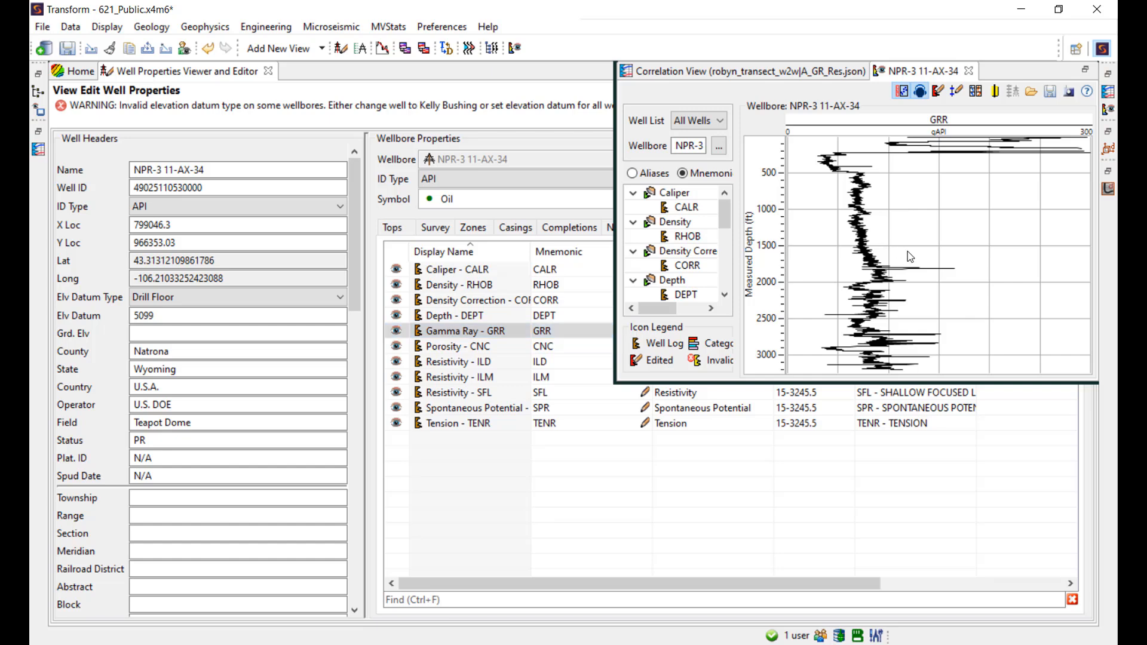
{"action": "right_click", "coordinate": [950, 257]}
{"action": "left_click", "coordinate": [974, 279]}
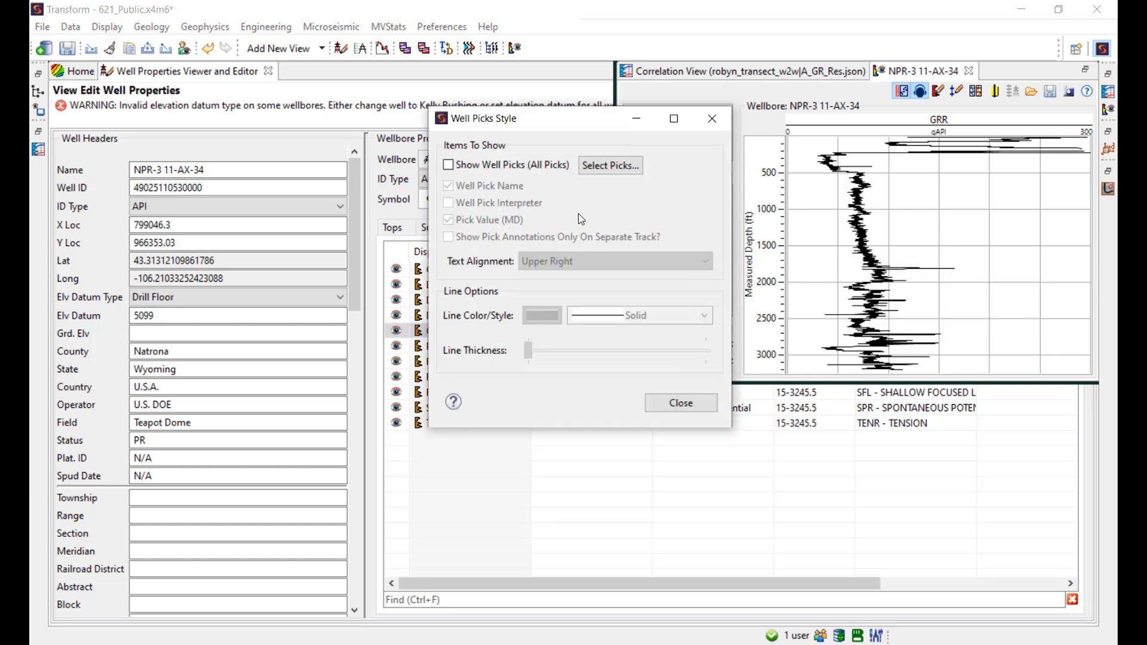
{"action": "left_click", "coordinate": [488, 169]}
{"action": "left_click", "coordinate": [691, 402]}
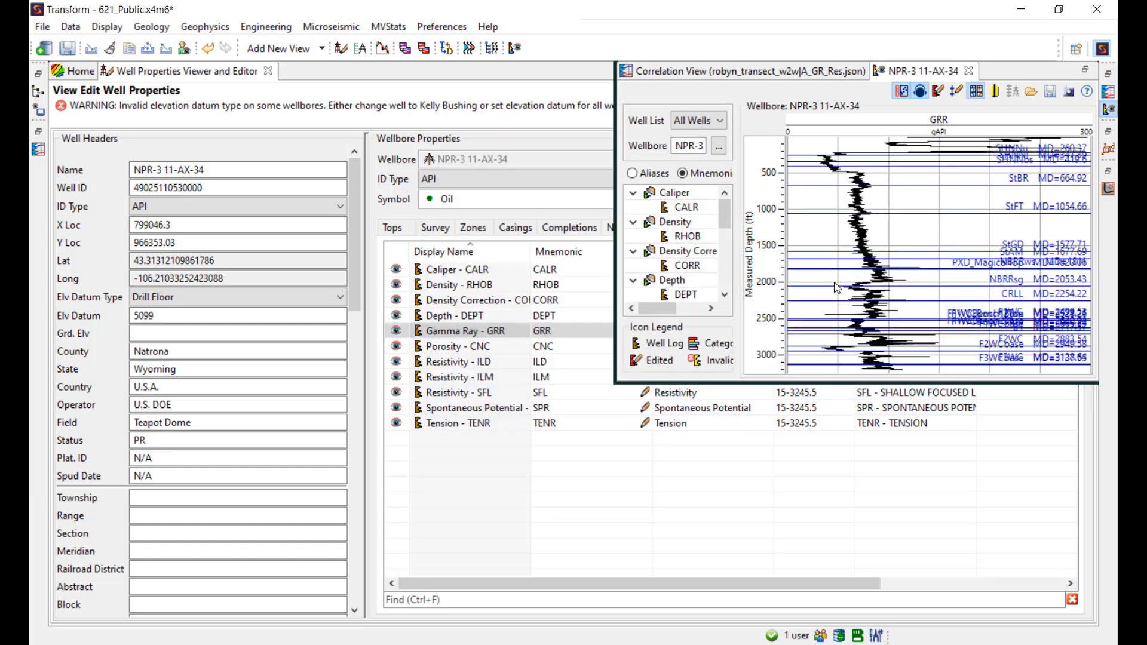
{"action": "left_click", "coordinate": [969, 71]}
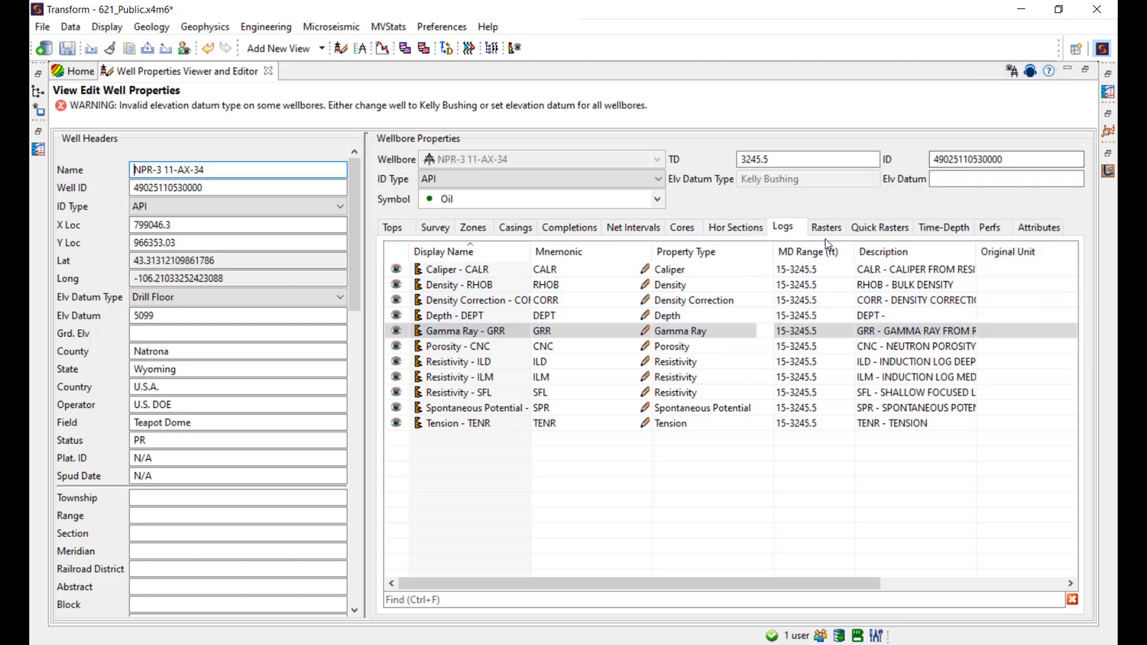
{"action": "left_click", "coordinate": [506, 334]}
Expand the DIFL SP segments in the well's raster logs, preview the Dual Induction SFL raster, and close the preview.
{"action": "left_click", "coordinate": [824, 227]}
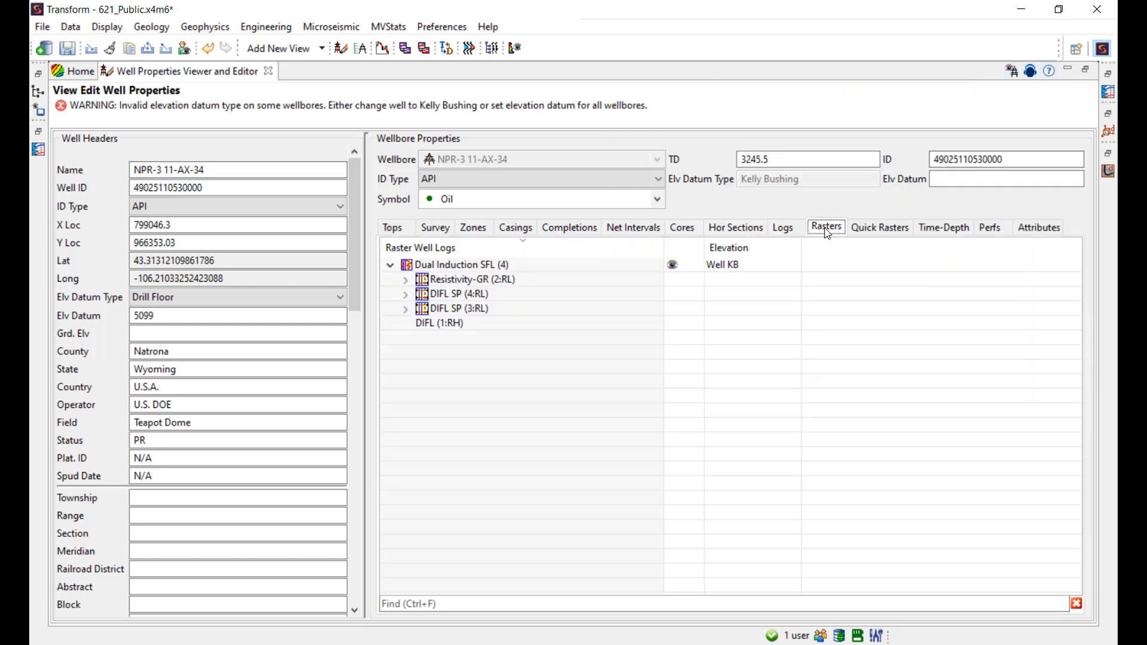
{"action": "left_click", "coordinate": [405, 294]}
{"action": "left_click", "coordinate": [421, 308]}
{"action": "left_click", "coordinate": [406, 337]}
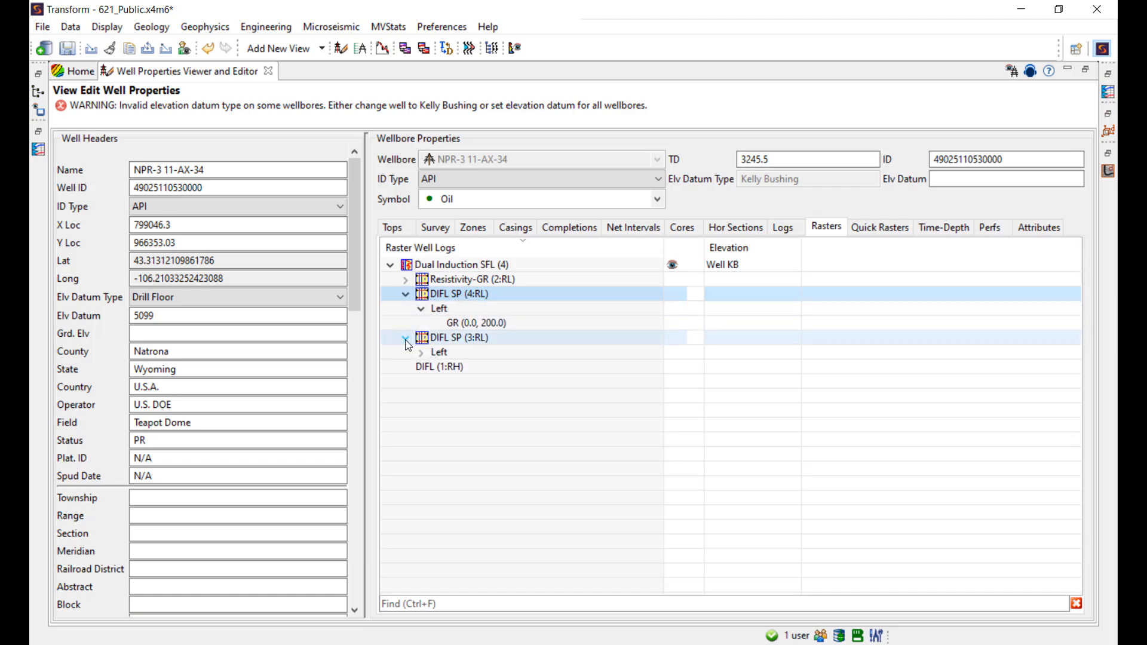
{"action": "left_click", "coordinate": [672, 266]}
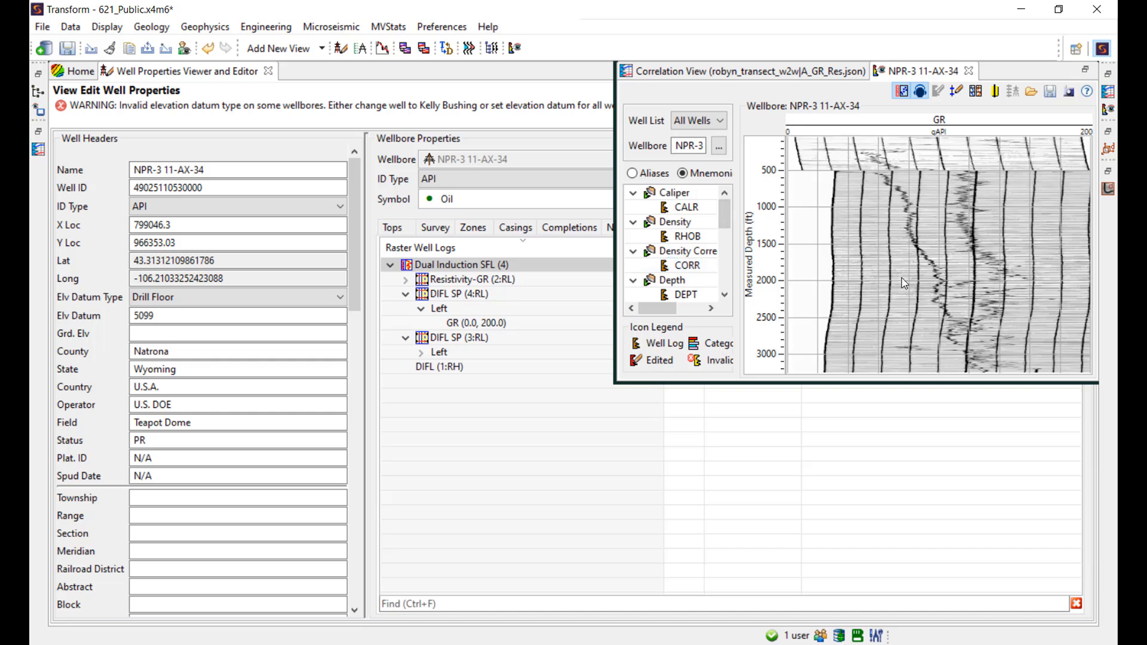
{"action": "left_click", "coordinate": [969, 71]}
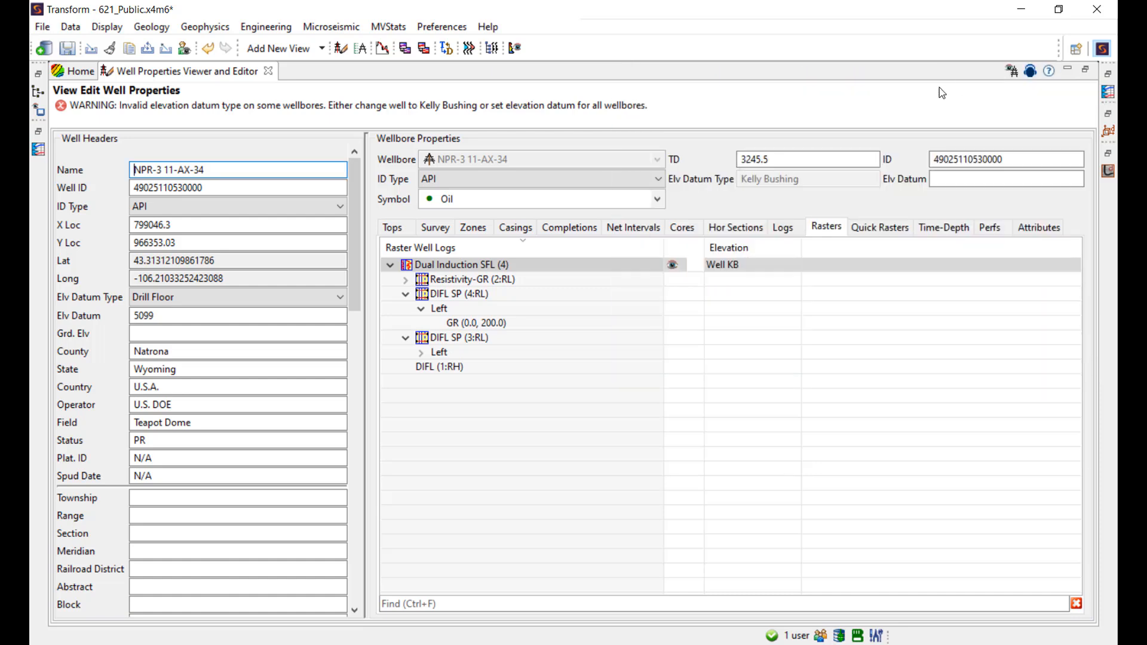
View the image of the first DIFL SP quick raster segment from header to log curves, and close it.
{"action": "left_click", "coordinate": [864, 226]}
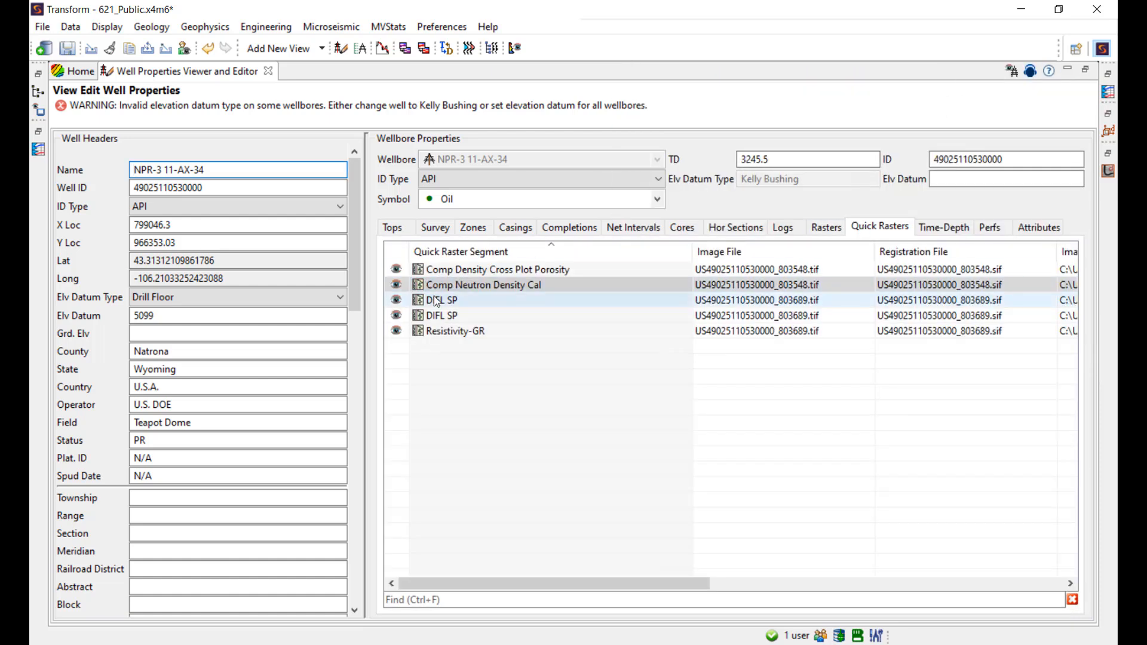
{"action": "left_click", "coordinate": [400, 303]}
{"action": "scroll", "coordinate": [871, 297], "scroll_direction": "down", "scroll_amount": 5}
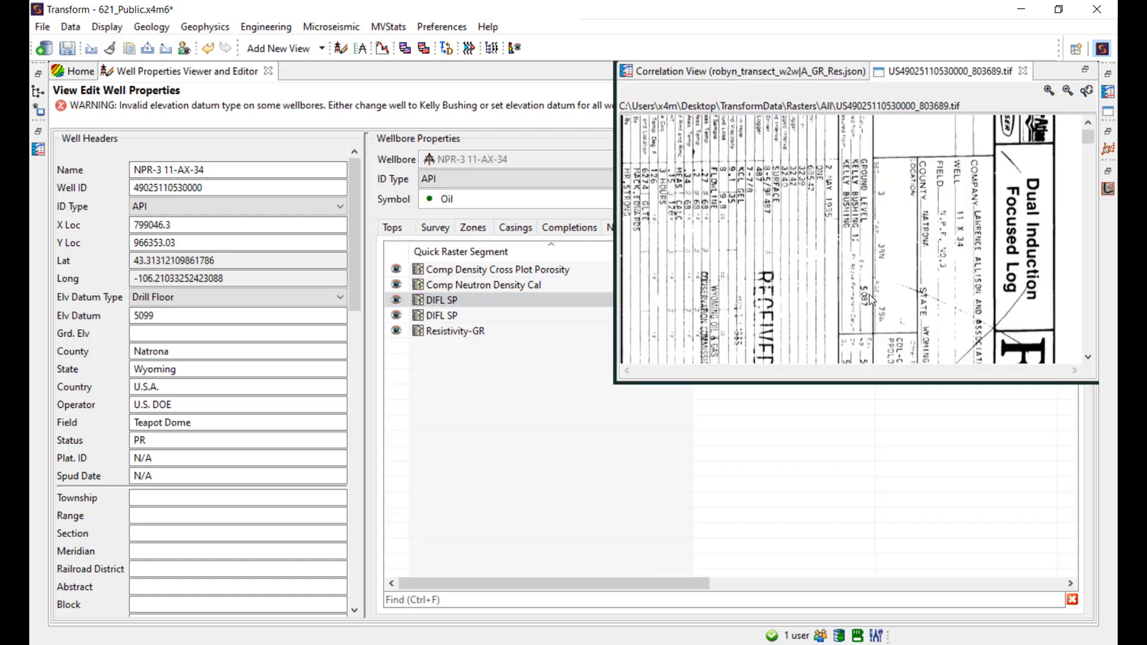
{"action": "scroll", "coordinate": [871, 296], "scroll_direction": "down", "scroll_amount": 5}
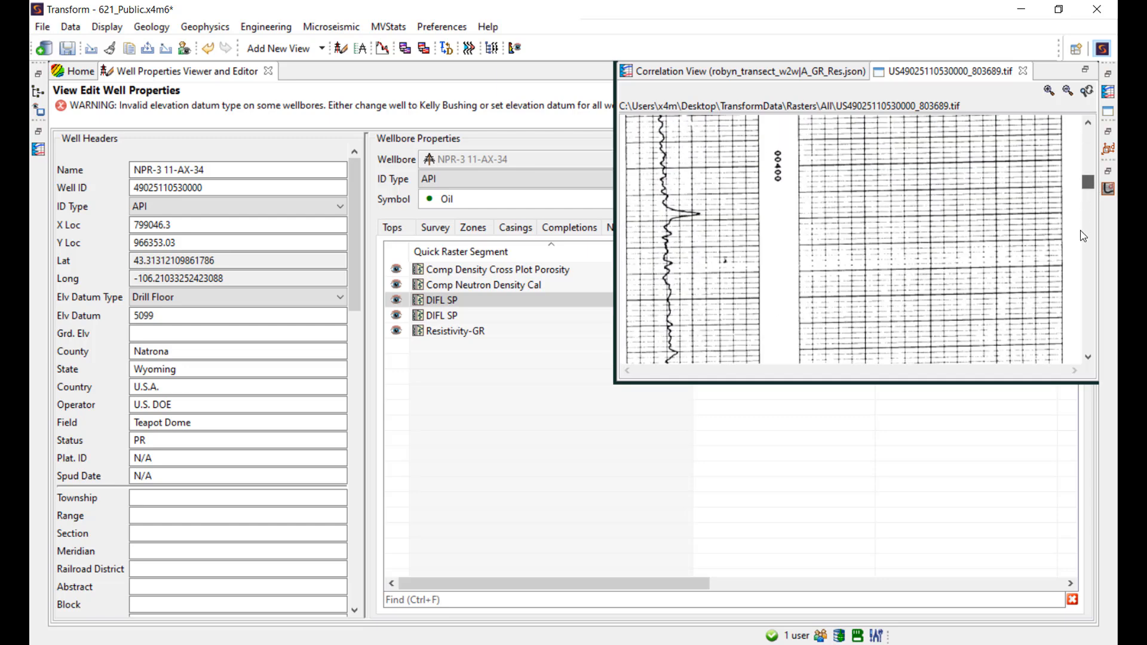
{"action": "left_click", "coordinate": [1022, 71]}
Review the time-depth, perforation and attribute data of well NPR-3 11-AX-34.
{"action": "left_click", "coordinate": [943, 229]}
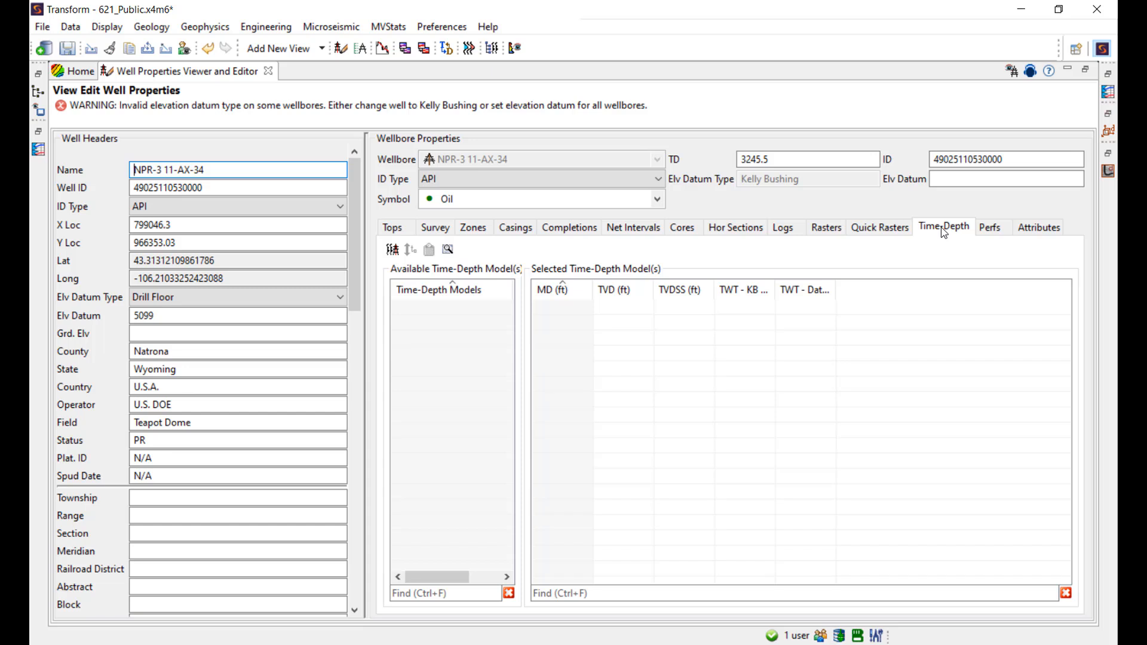
{"action": "left_click", "coordinate": [988, 229]}
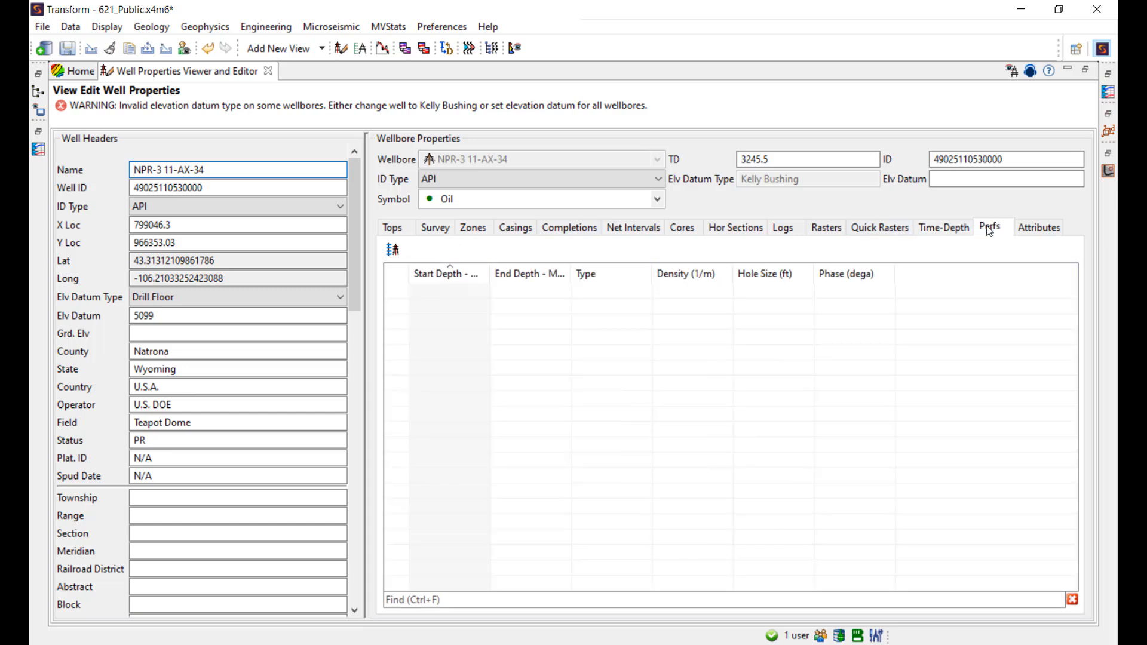
{"action": "left_click", "coordinate": [1041, 230]}
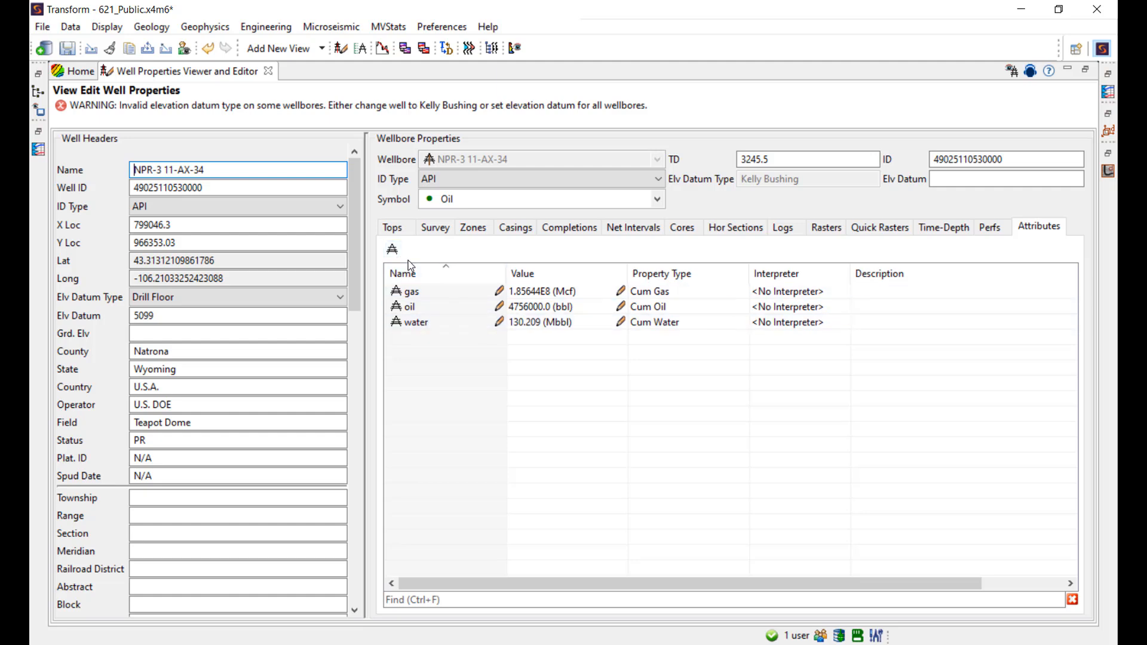
Select wellbore RMOTC 48-X-28 on the map and open its well properties for viewing and editing.
{"action": "right_click", "coordinate": [471, 374]}
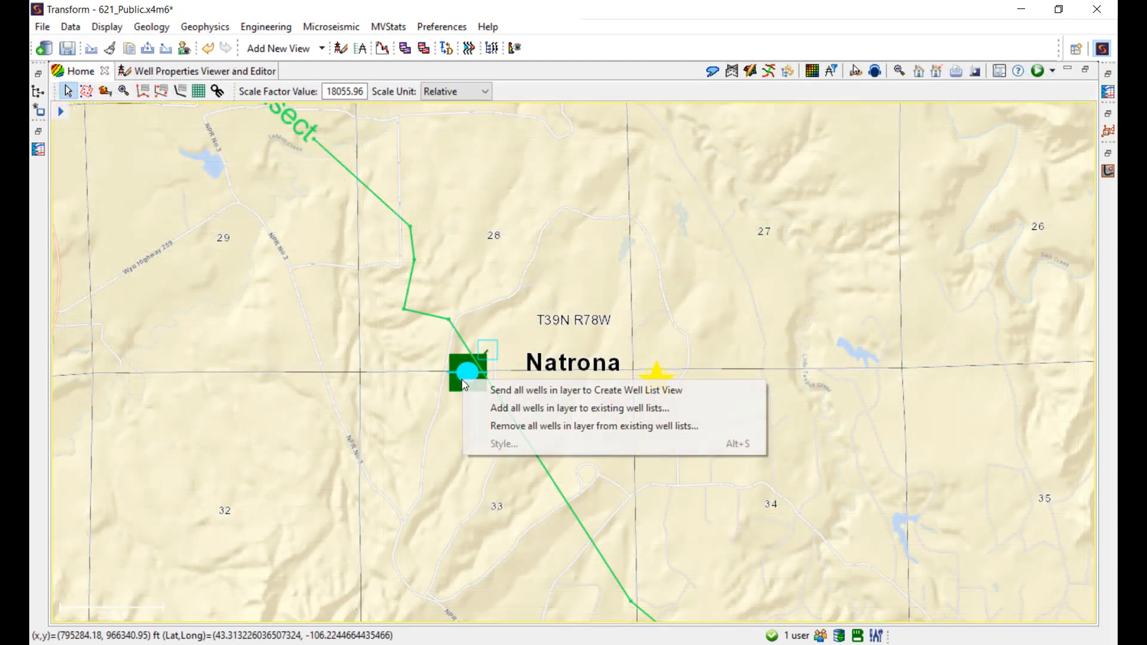
{"action": "left_click", "coordinate": [471, 374]}
{"action": "left_click", "coordinate": [471, 374]}
{"action": "right_click", "coordinate": [472, 372]}
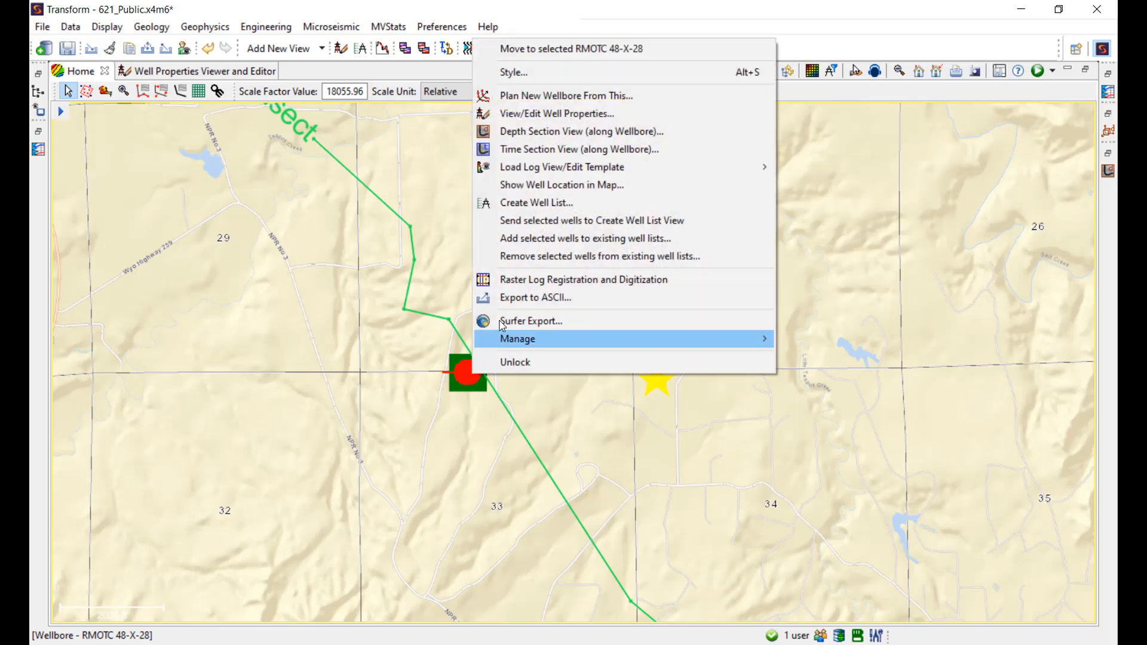
{"action": "left_click", "coordinate": [526, 113]}
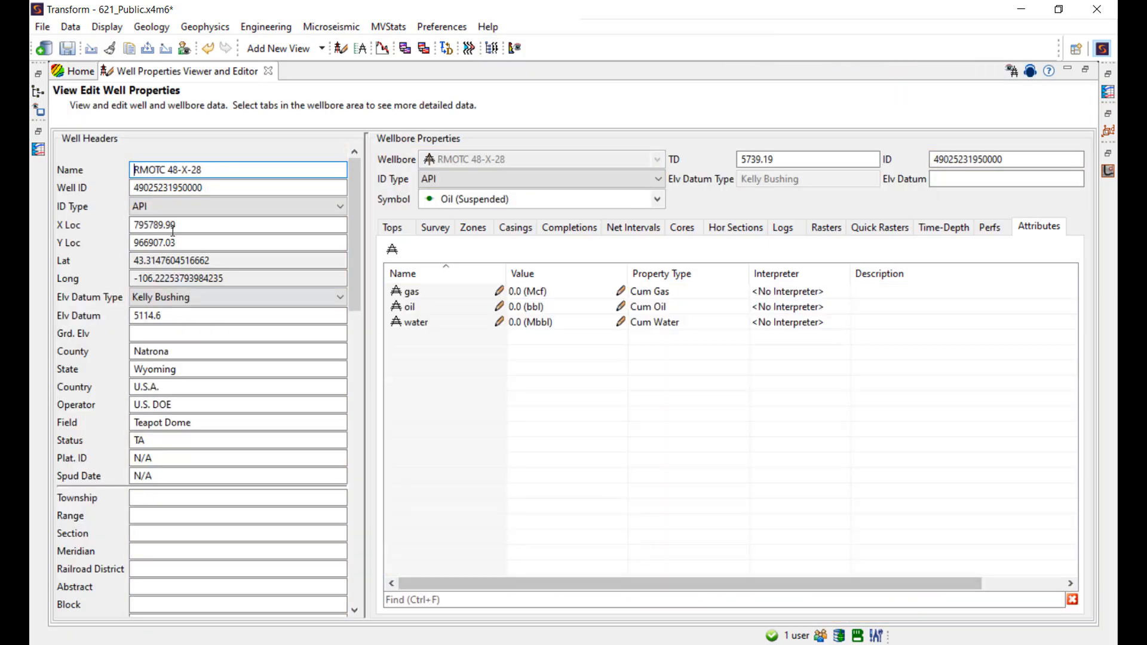
Display the Checkshot 48-X-28 time-depth model's values and check the Excel export option without exporting.
{"action": "left_click", "coordinate": [944, 227]}
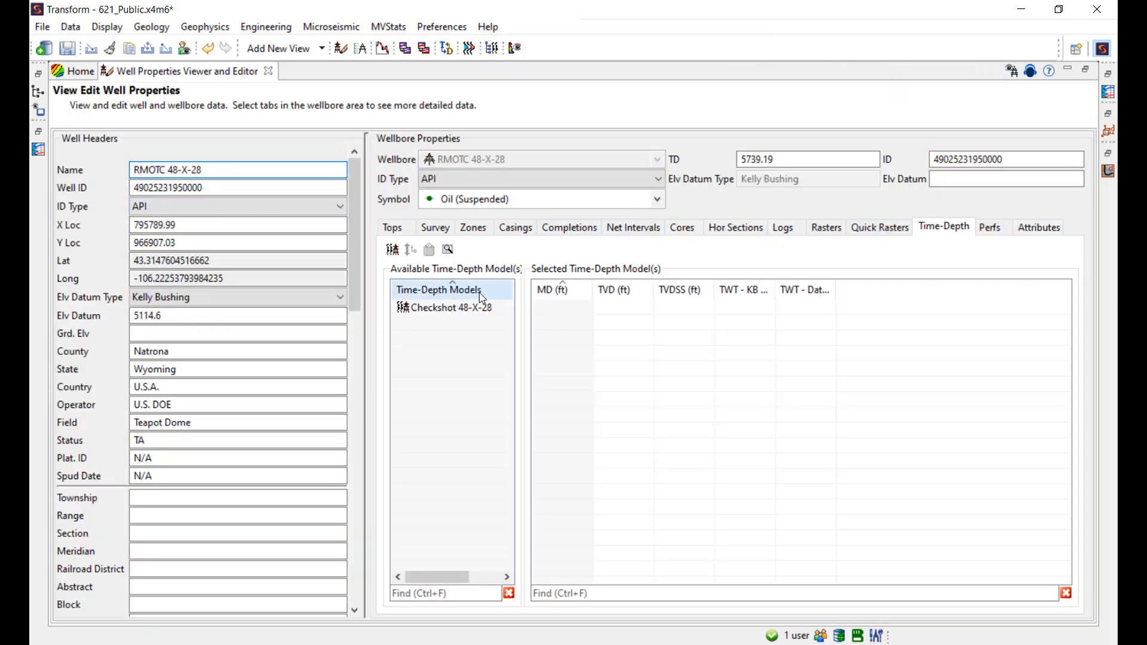
{"action": "left_click", "coordinate": [420, 305]}
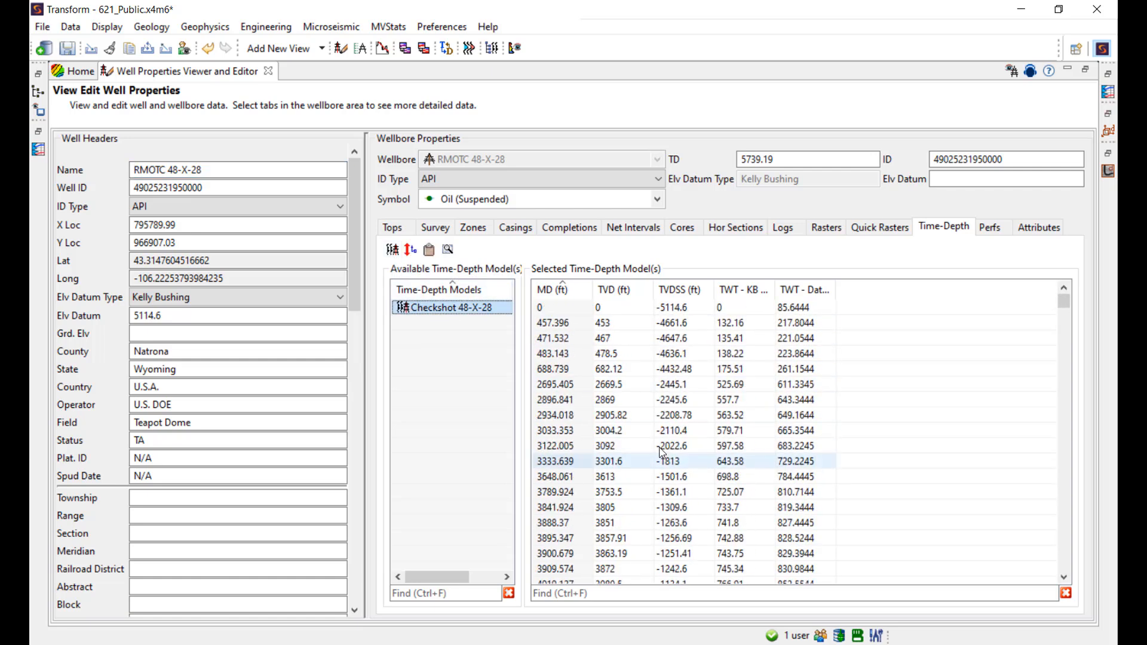
{"action": "left_click", "coordinate": [579, 447]}
{"action": "right_click", "coordinate": [578, 447]}
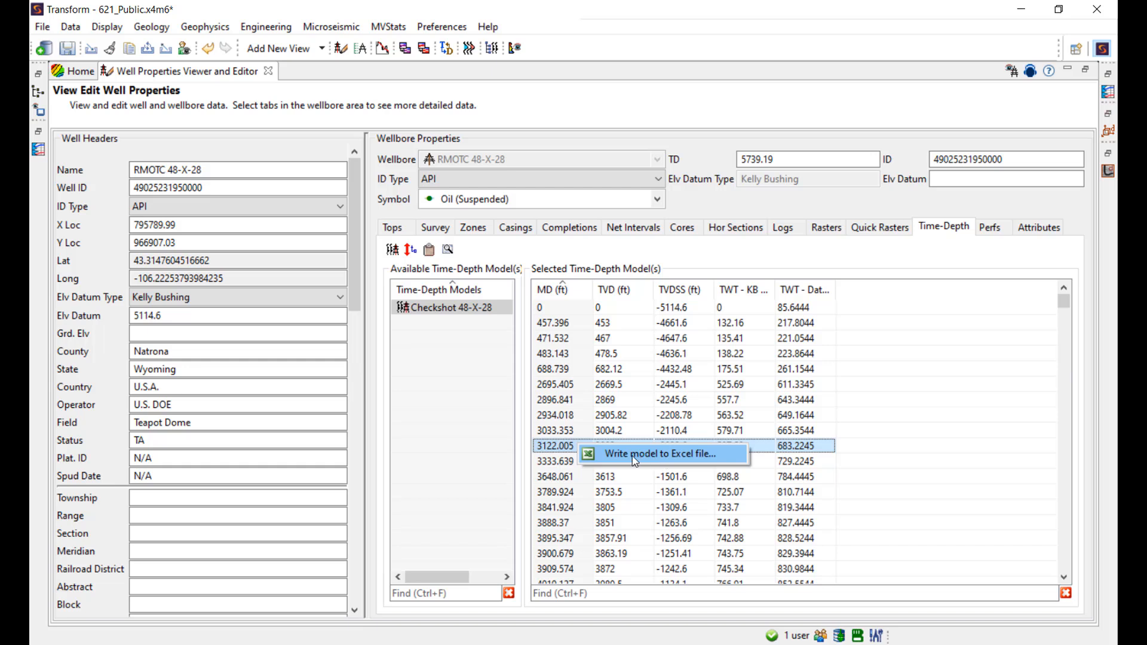
{"action": "left_click", "coordinate": [463, 255]}
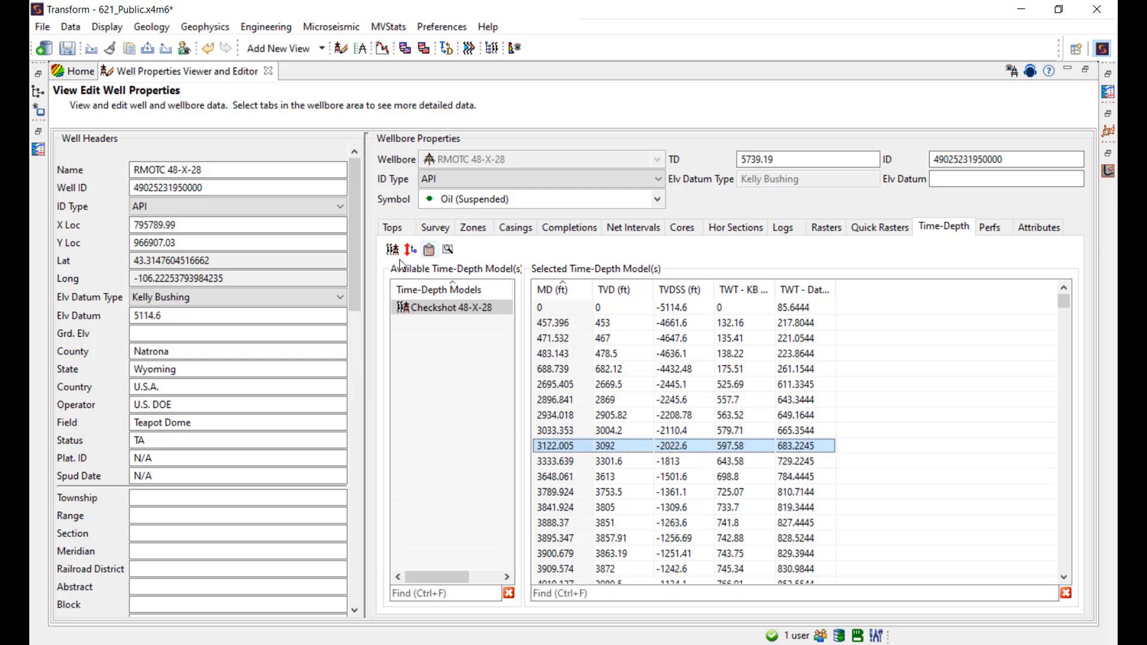
Examine the data format options for overwriting the checkshot's time-depth table with pasted data, and cancel.
{"action": "left_click", "coordinate": [429, 250]}
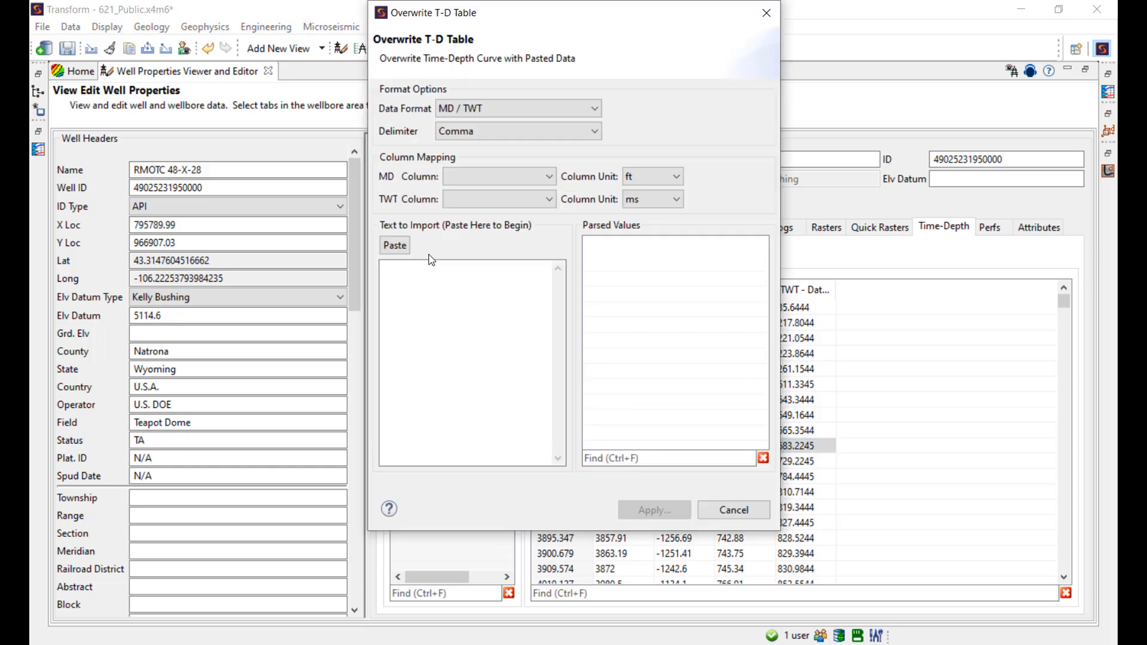
{"action": "left_click", "coordinate": [549, 116]}
{"action": "left_click", "coordinate": [550, 120]}
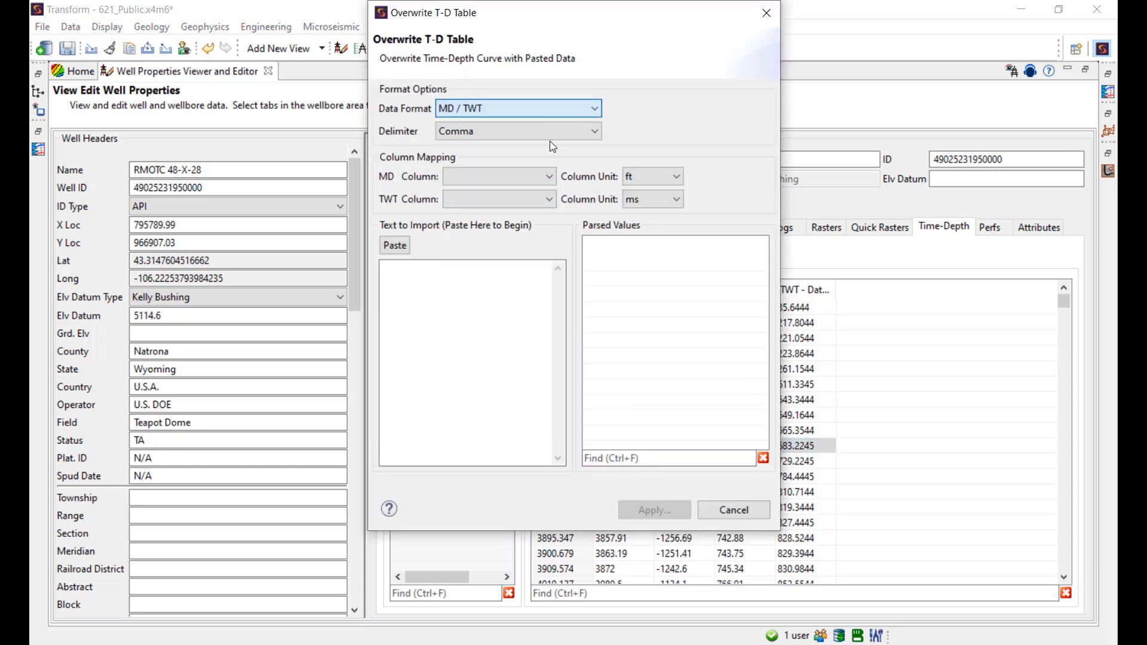
{"action": "left_click", "coordinate": [734, 510]}
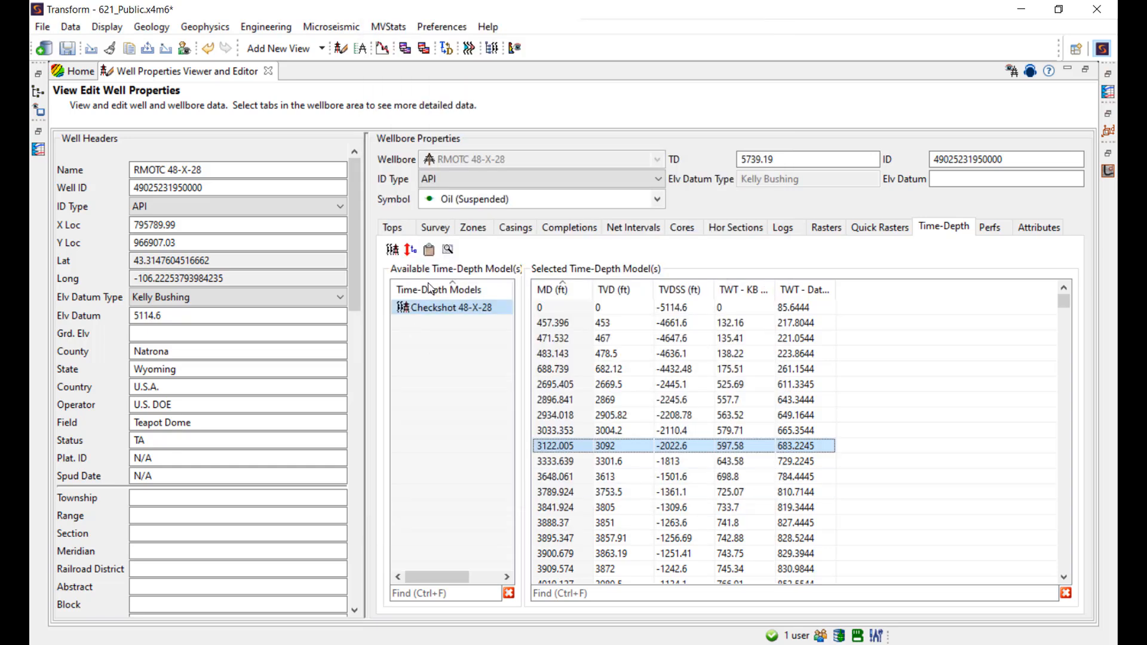
{"action": "left_click", "coordinate": [449, 251]}
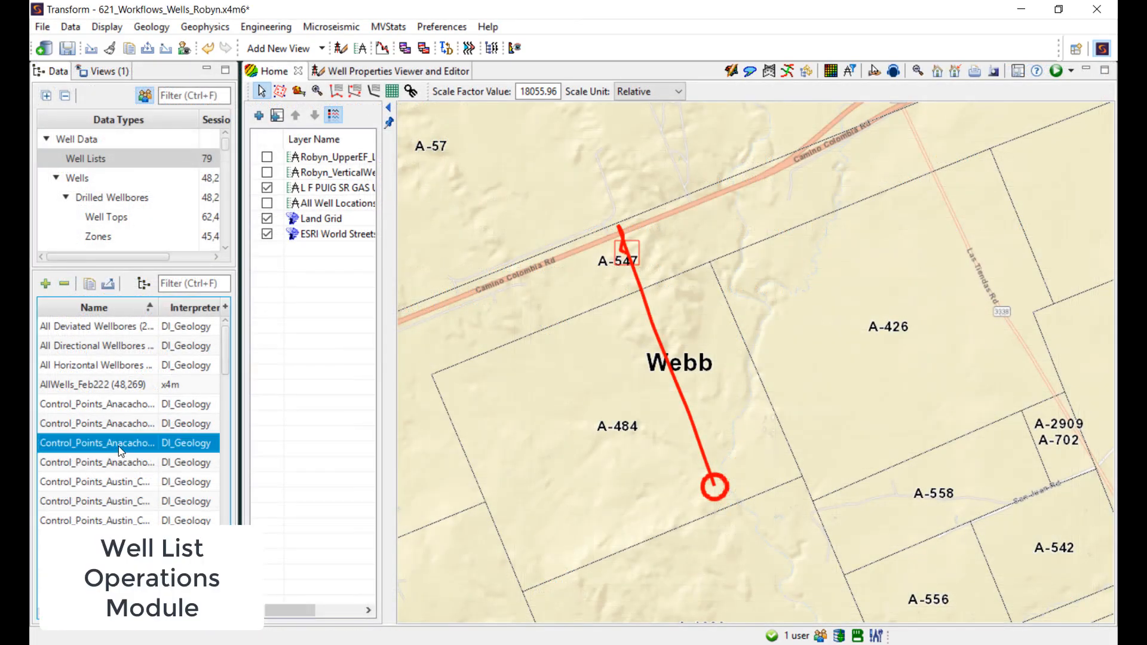
Look through the session's well lists and open the Well/Wellbore List Operations tool.
{"action": "scroll", "coordinate": [120, 452], "scroll_direction": "down", "scroll_amount": 3}
{"action": "scroll", "coordinate": [120, 452], "scroll_direction": "up", "scroll_amount": 3}
{"action": "left_click", "coordinate": [70, 27]}
{"action": "mouse_move", "coordinate": [139, 319]}
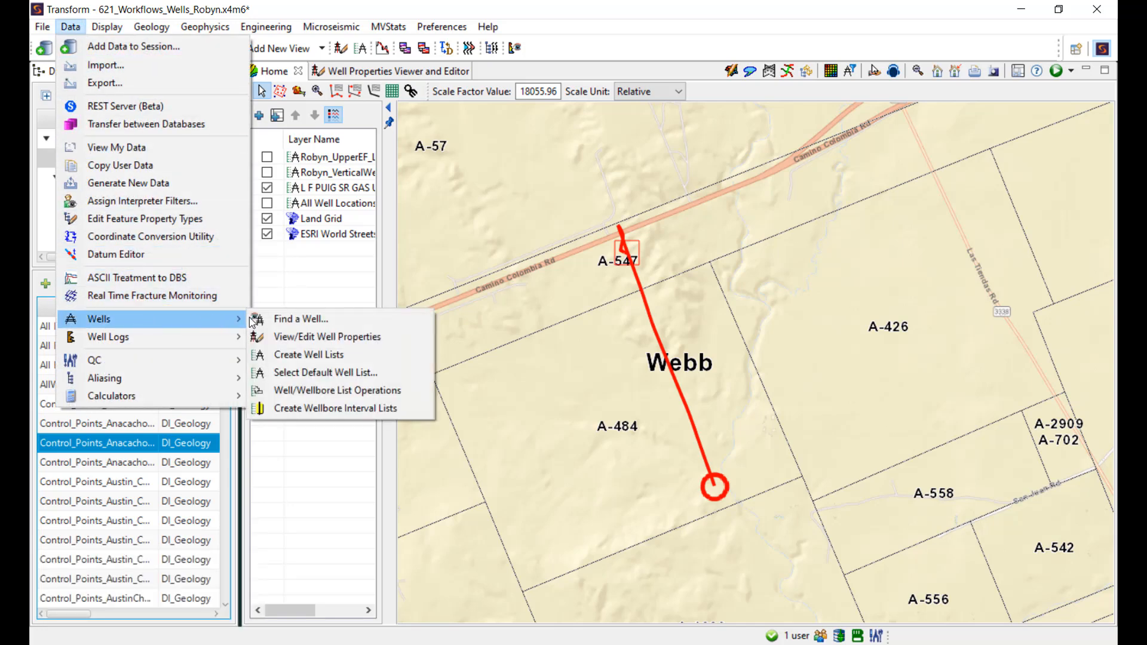
{"action": "left_click", "coordinate": [392, 390]}
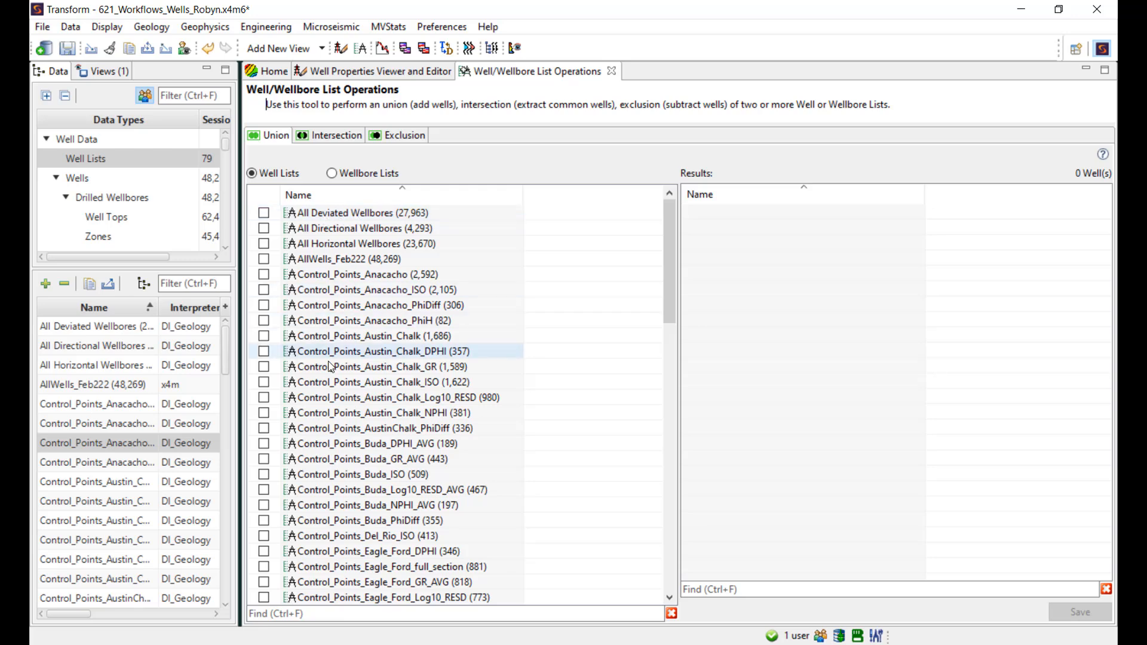
Union the well lists Control_Points_Buda_GR_AVG, Control_Points_Del_Rio_ISO, Control_Points_Eagle_Ford_Log10_RESD, Control_Points_Eagle_Ford_Lower_DT and Control_Points_EagleFordFullsectionISO.
{"action": "scroll", "coordinate": [316, 339], "scroll_direction": "down", "scroll_amount": 4}
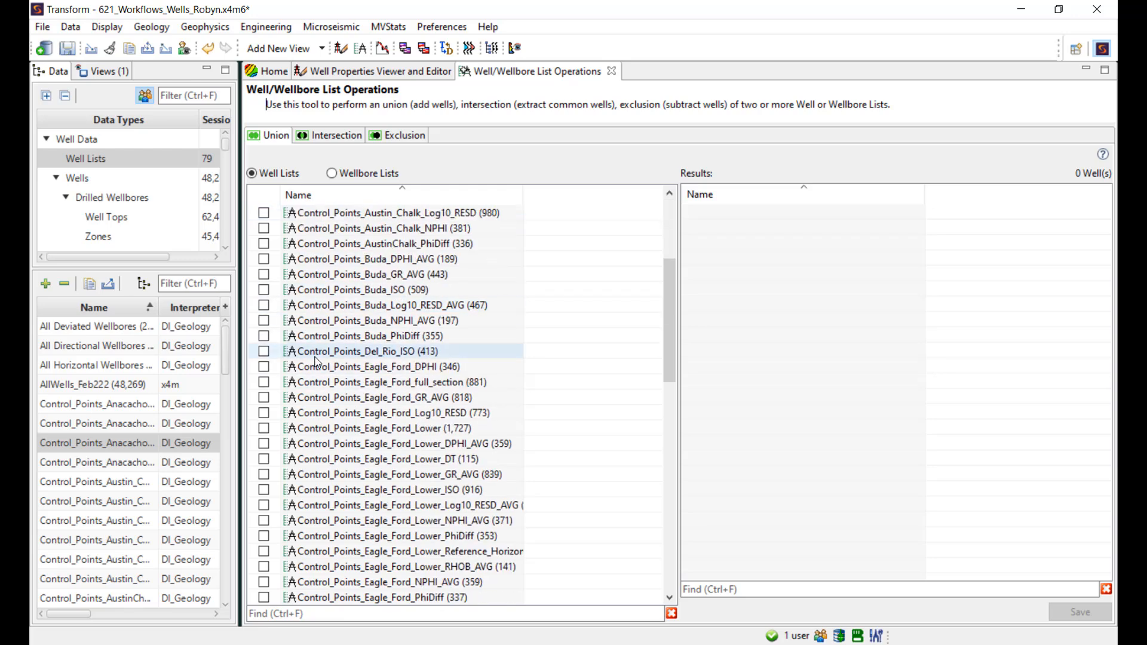
{"action": "left_click", "coordinate": [264, 275]}
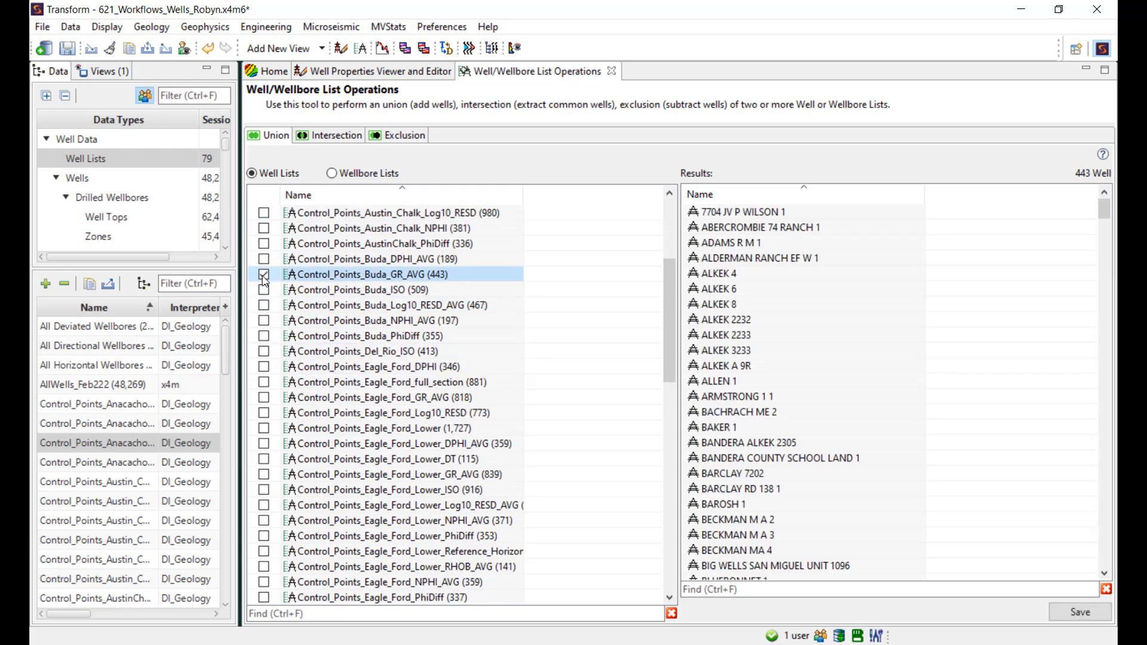
{"action": "left_click", "coordinate": [264, 351]}
{"action": "left_click", "coordinate": [264, 413]}
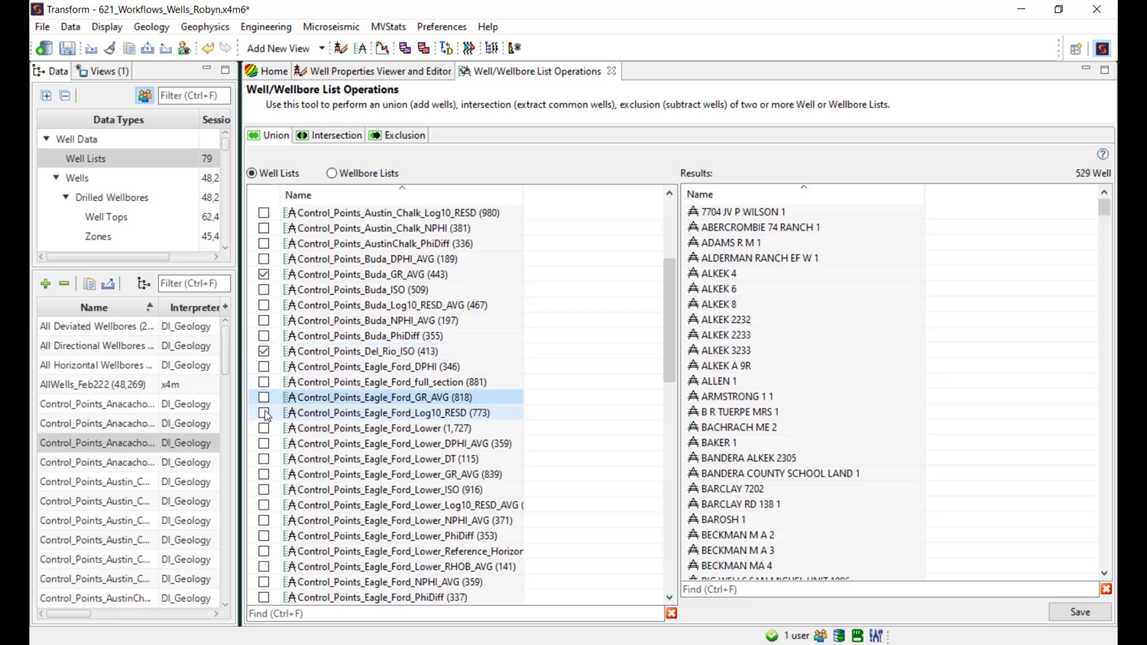
{"action": "left_click", "coordinate": [263, 459]}
{"action": "scroll", "coordinate": [264, 488], "scroll_direction": "down", "scroll_amount": 6}
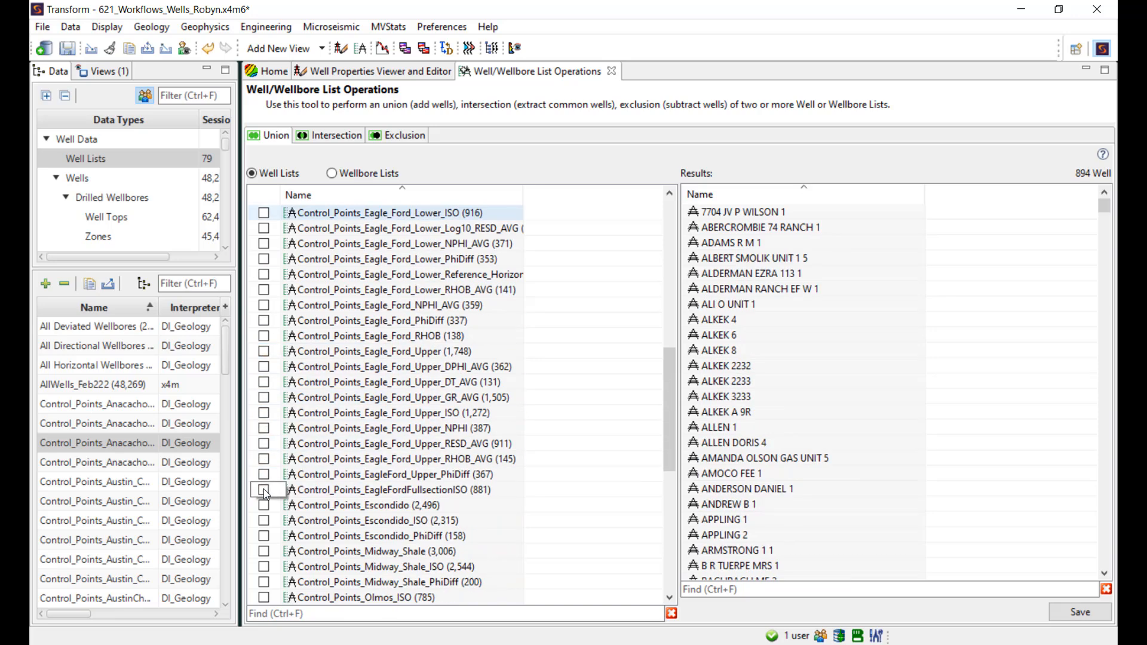
{"action": "left_click", "coordinate": [263, 489]}
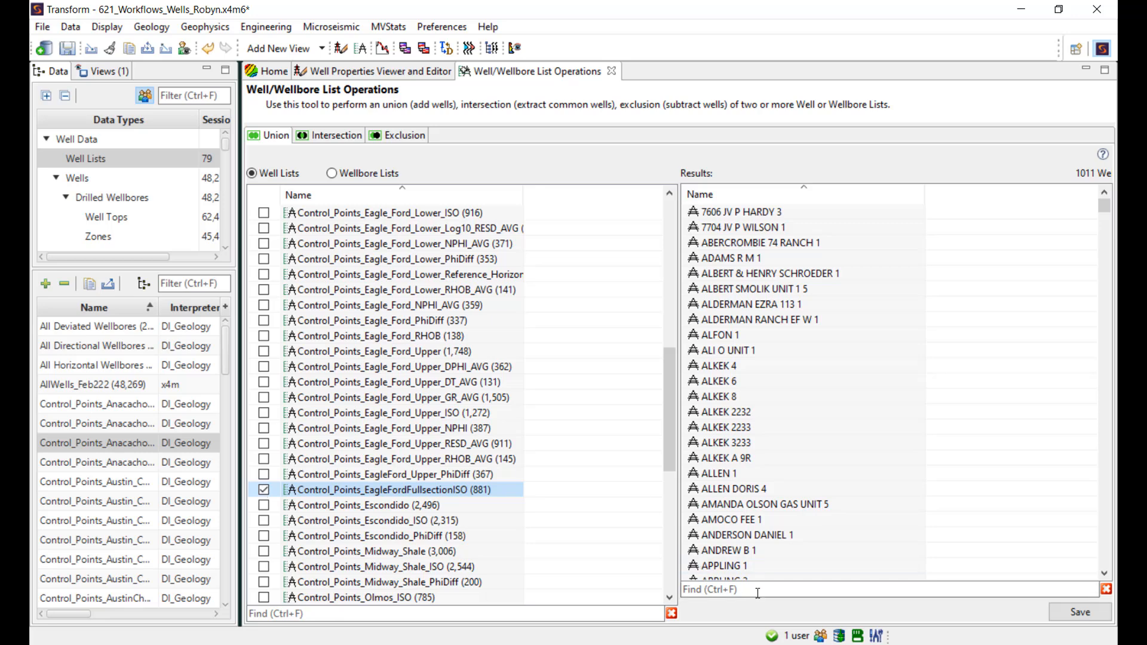
Save the union results as a new well list named Union_add.
{"action": "left_click", "coordinate": [1080, 612]}
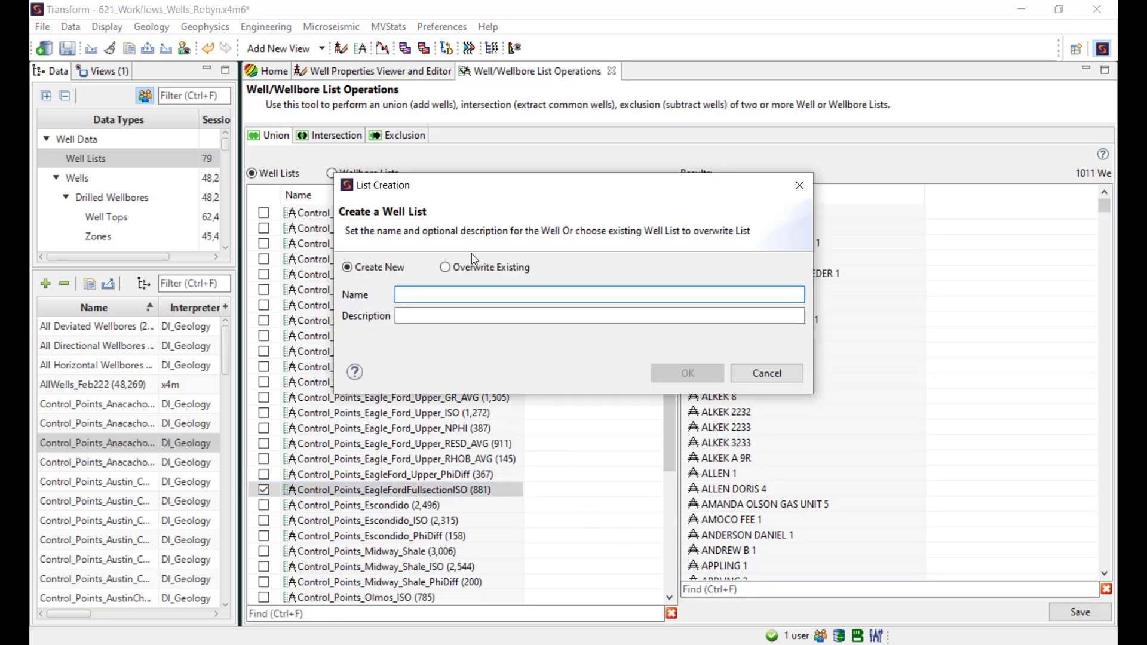
{"action": "type", "text": "Union_add"}
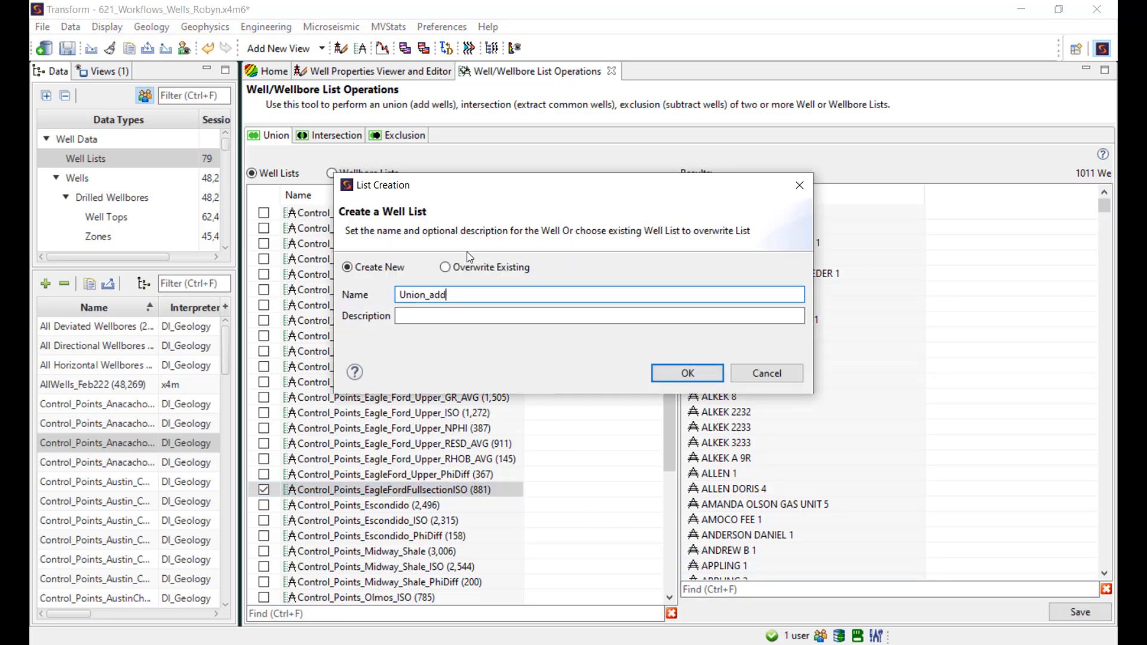
{"action": "left_click", "coordinate": [687, 372]}
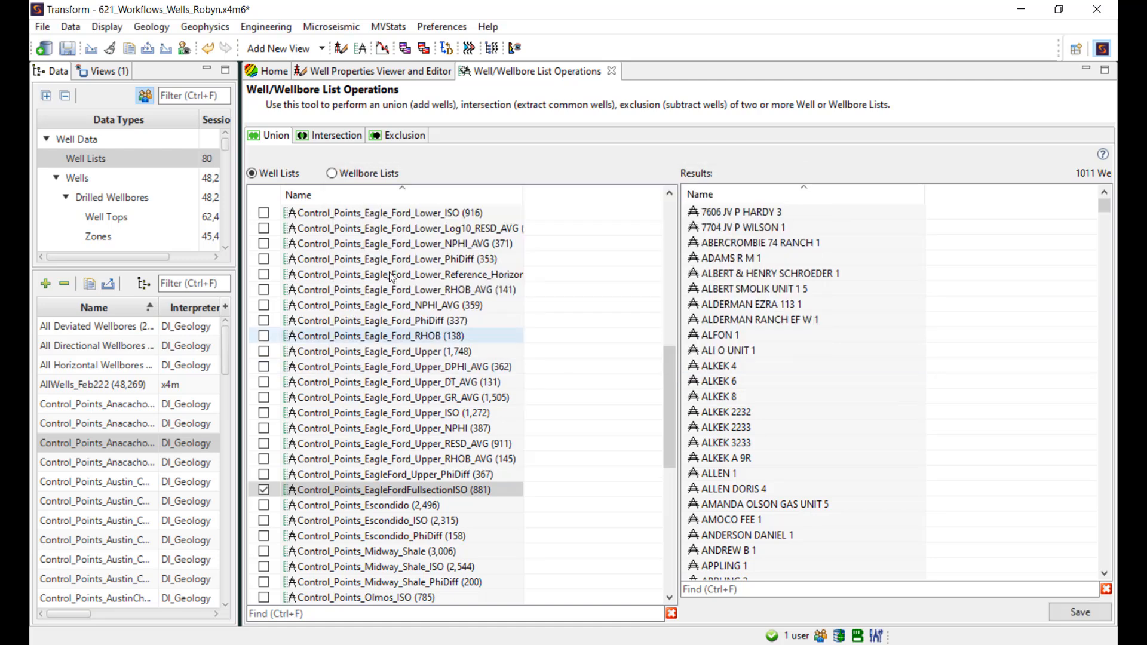
Intersect the well lists AllWells_Feb222, Control_Points_Del_Rio_ISO, Control_Points_Eagle_Ford_Lower_Reference_Horizon and Control_Points_Olmos_ISO.
{"action": "left_click", "coordinate": [336, 136]}
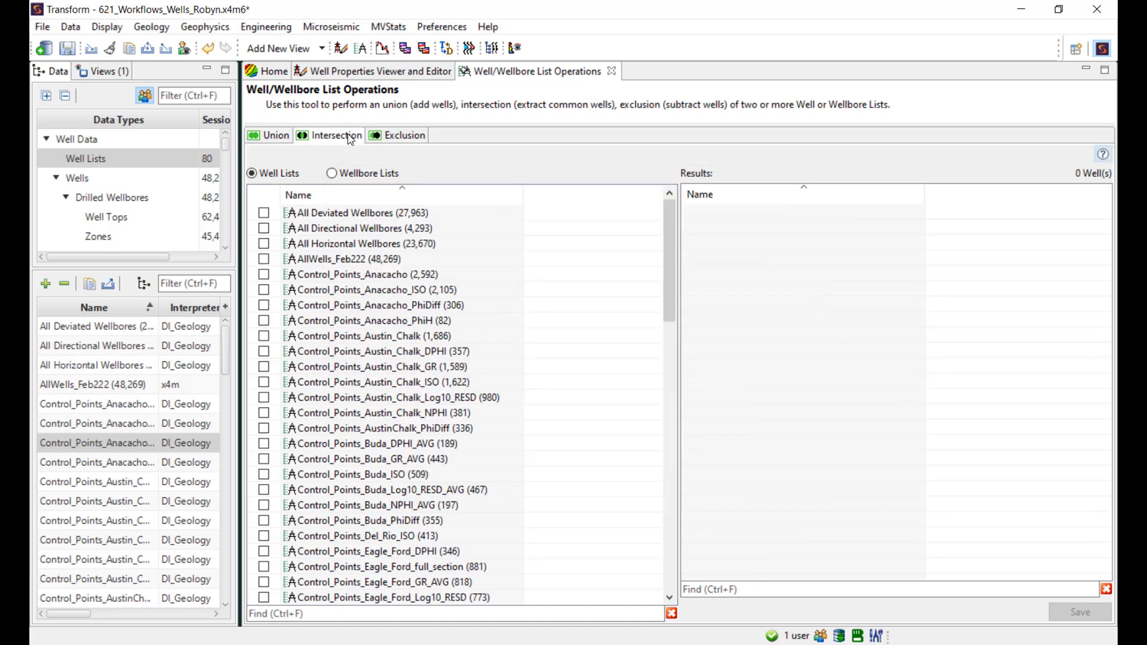
{"action": "left_click", "coordinate": [263, 259]}
{"action": "scroll", "coordinate": [269, 418], "scroll_direction": "down", "scroll_amount": 2}
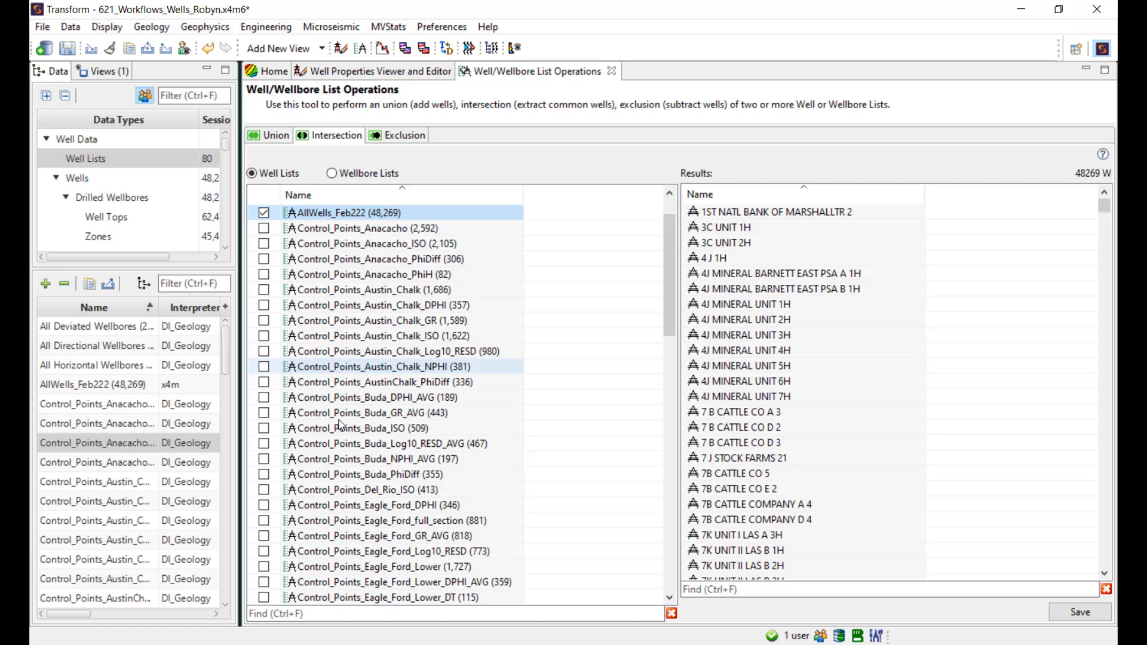
{"action": "left_click", "coordinate": [264, 443]}
{"action": "scroll", "coordinate": [266, 454], "scroll_direction": "down", "scroll_amount": 4}
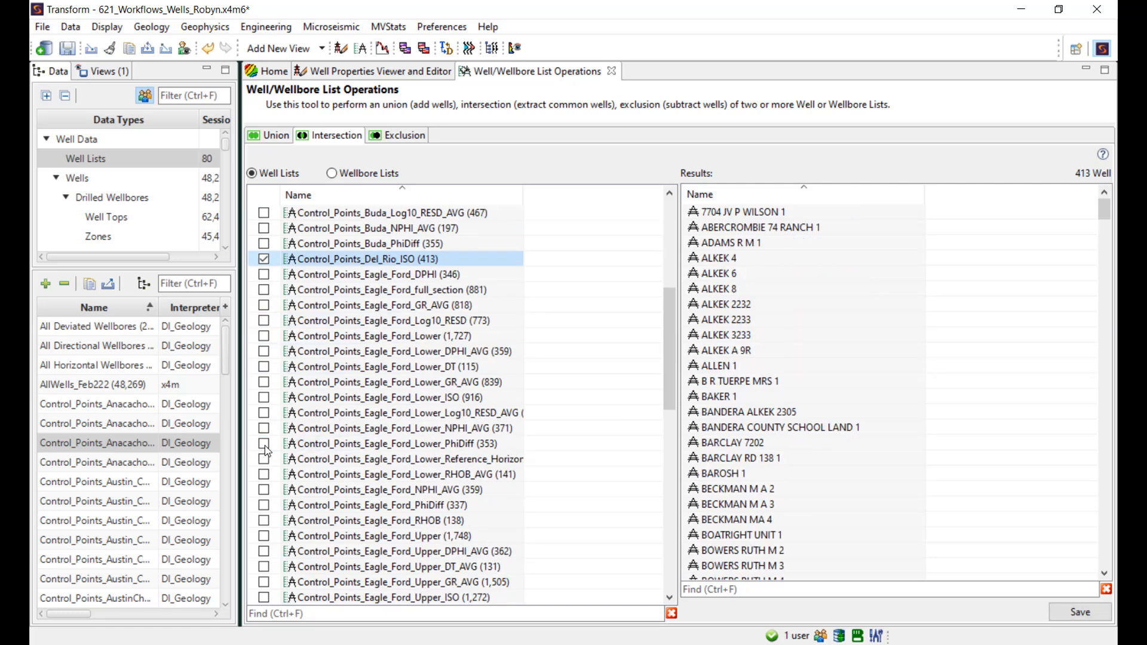
{"action": "left_click", "coordinate": [264, 459]}
{"action": "scroll", "coordinate": [264, 457], "scroll_direction": "down", "scroll_amount": 5}
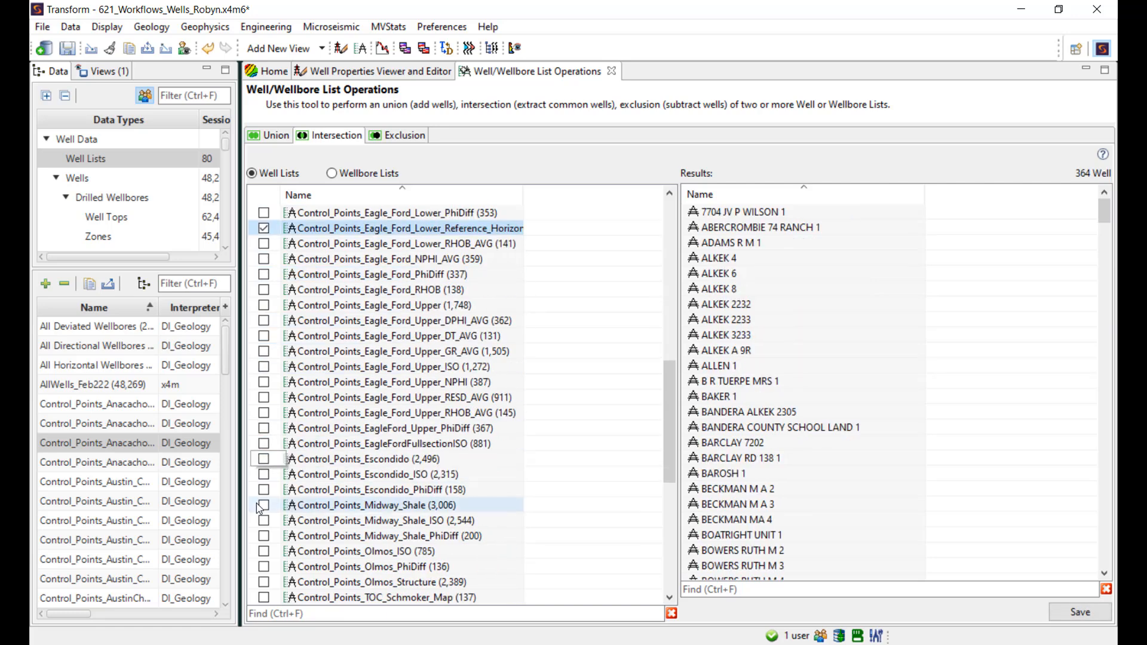
{"action": "left_click", "coordinate": [264, 551]}
{"action": "scroll", "coordinate": [263, 550], "scroll_direction": "down", "scroll_amount": 4}
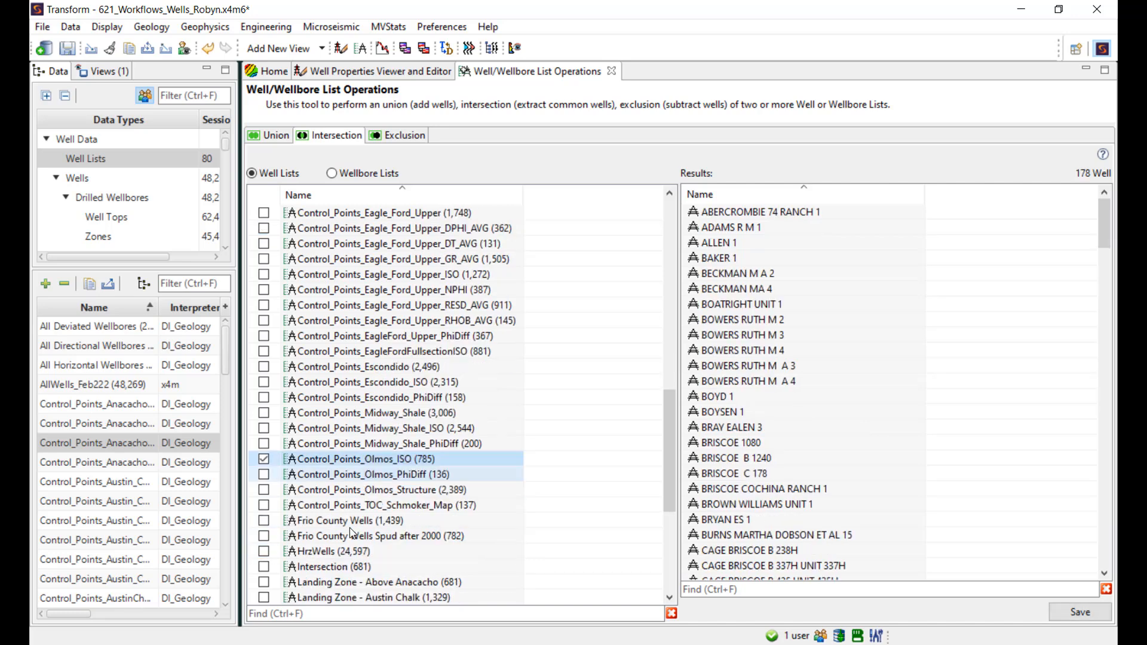
Save the intersection results as a new well list named Intersection_extract.
{"action": "left_click", "coordinate": [1075, 614]}
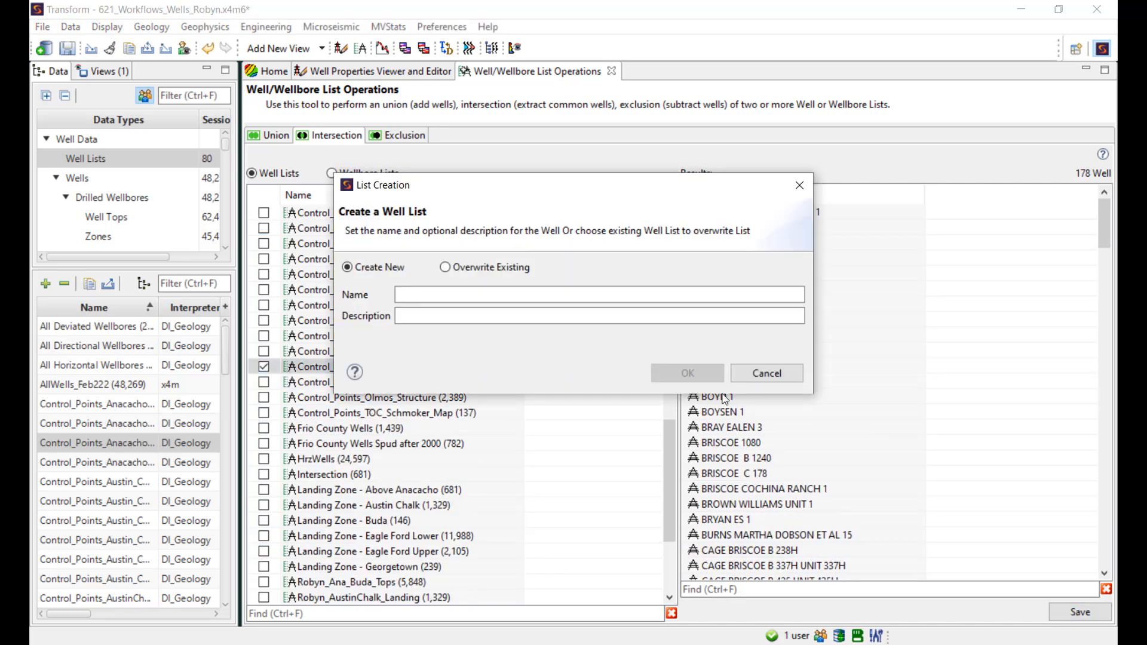
{"action": "type", "text": "Int"}
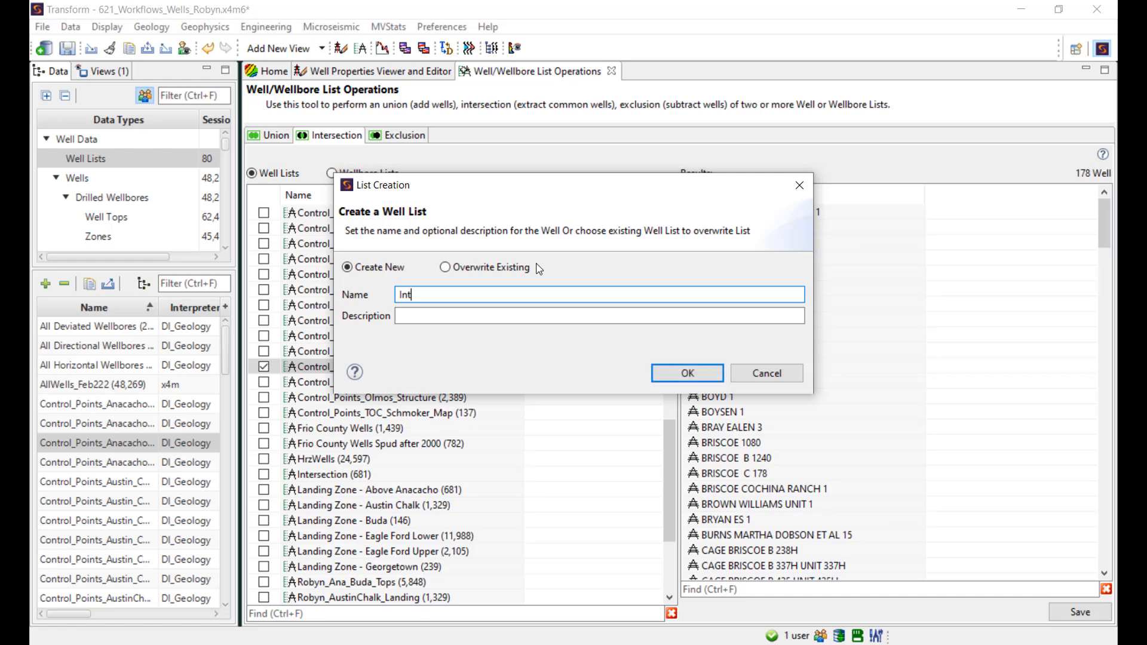
{"action": "type", "text": "ersection_extract"}
{"action": "left_click", "coordinate": [657, 380]}
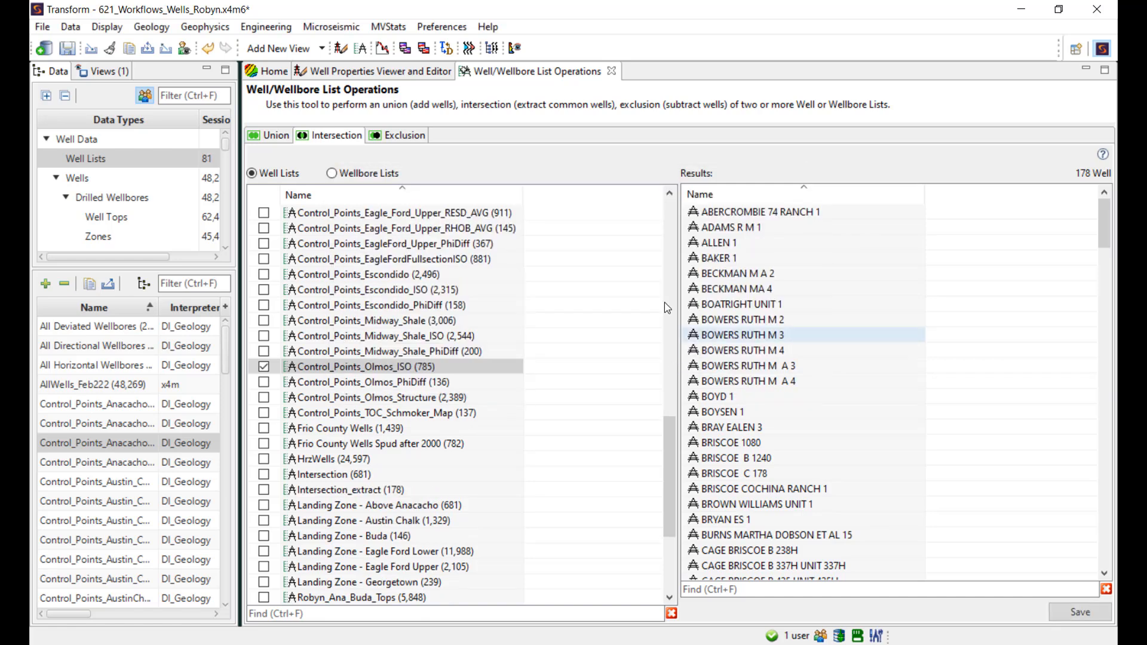
Set up an exclusion from AllWells_Feb222 that subtracts All Horizontal Wellbores, Control_Points_Buda_DPHI_AVG and Control_Points_Eagle_Ford_Lower_ISO.
{"action": "left_click", "coordinate": [417, 135]}
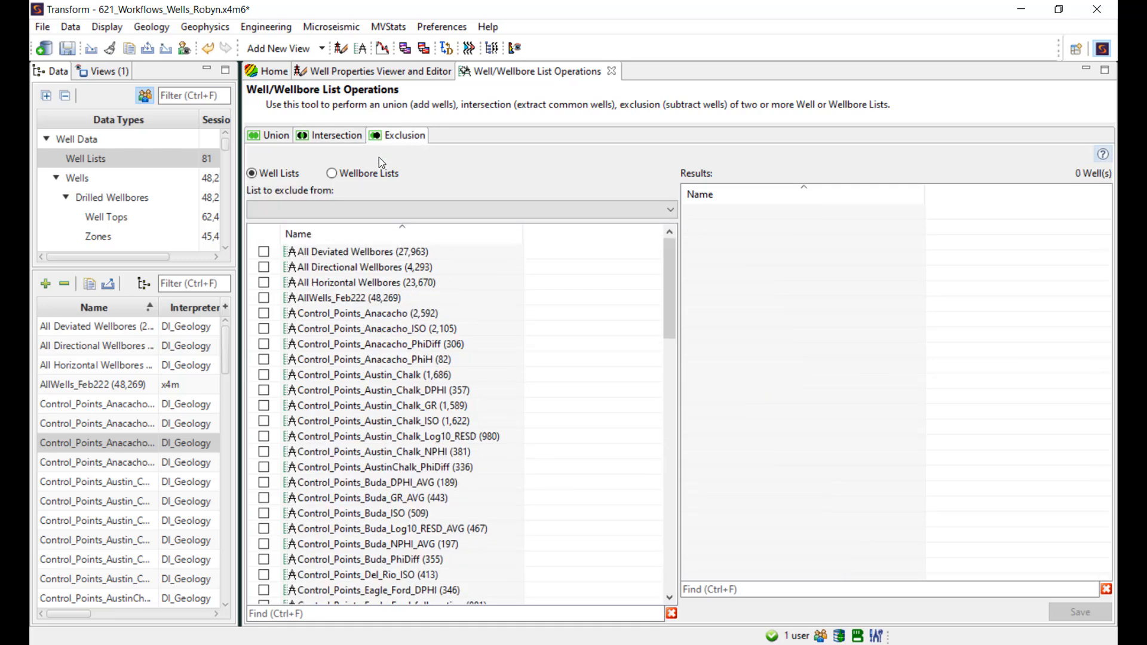
{"action": "left_click", "coordinate": [492, 214]}
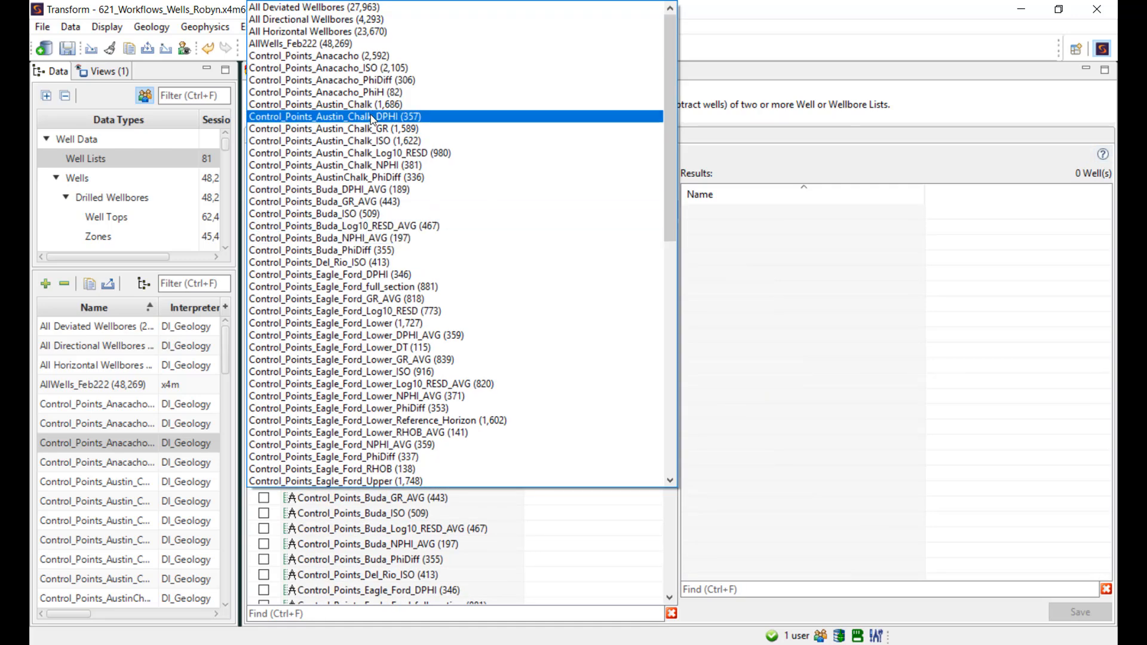
{"action": "left_click", "coordinate": [333, 43]}
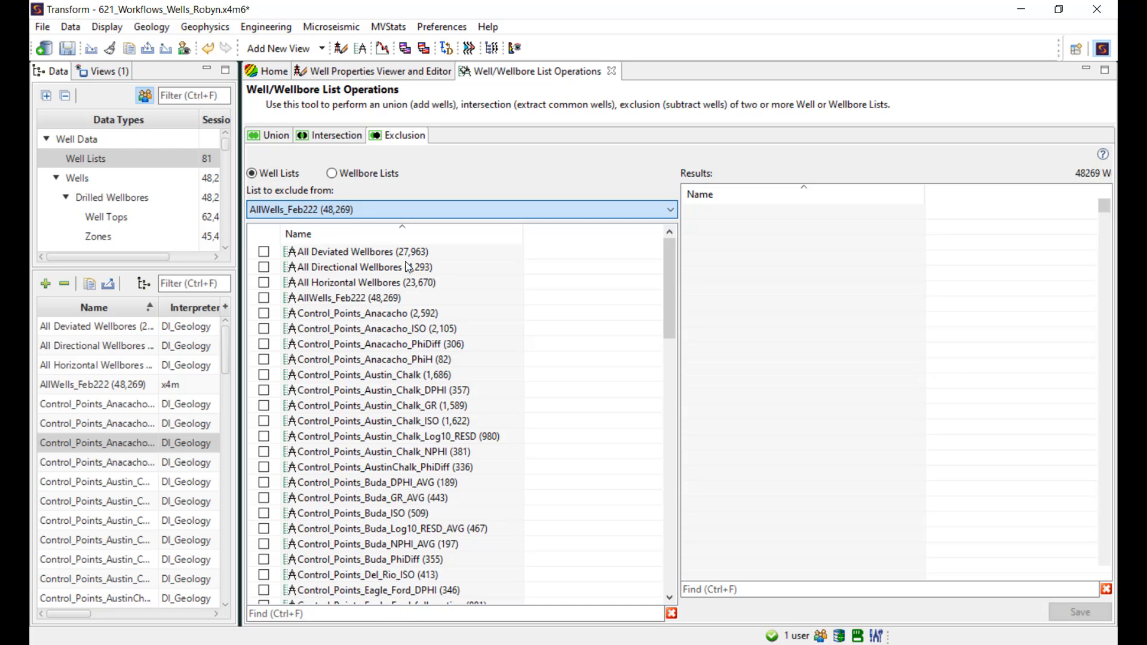
{"action": "left_click", "coordinate": [263, 283]}
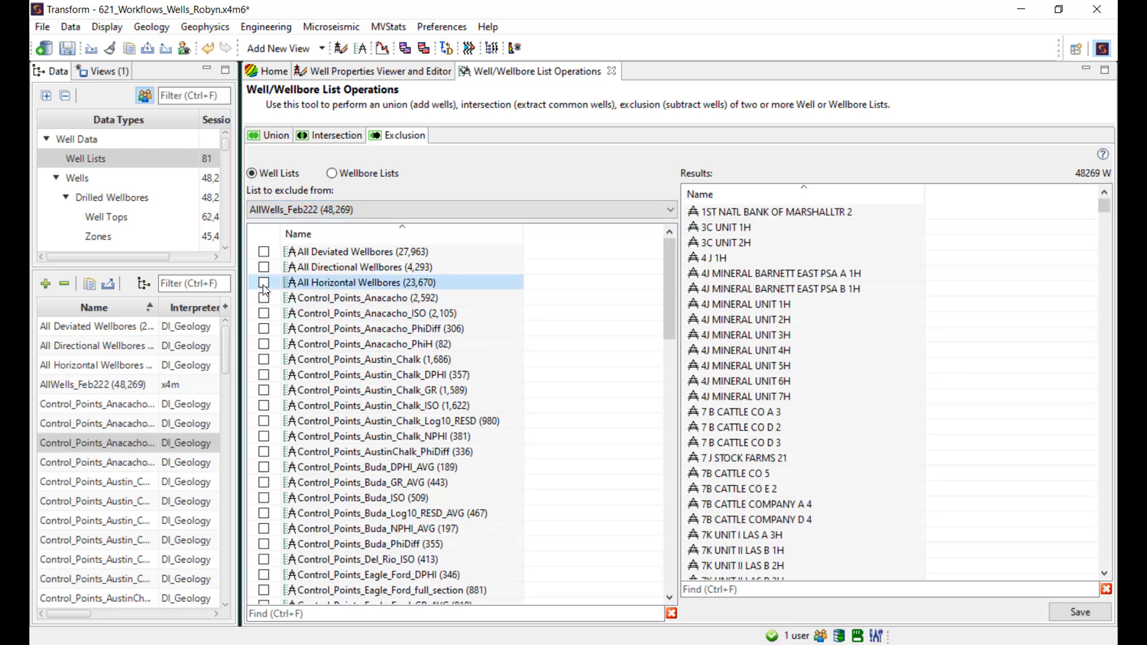
{"action": "scroll", "coordinate": [267, 475], "scroll_direction": "down", "scroll_amount": 5}
{"action": "left_click", "coordinate": [265, 468]}
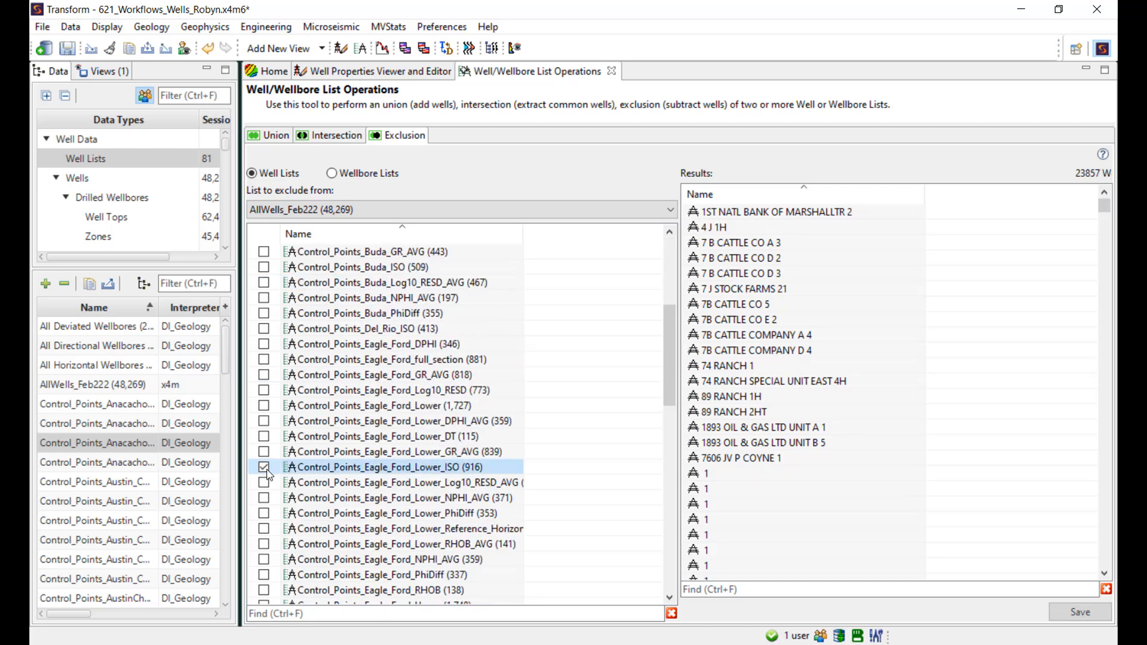
Search the well lists for the interpreter's first name and also exclude that interpreter's GR_Res_SpudAfter2000 list.
{"action": "scroll", "coordinate": [267, 475], "scroll_direction": "down", "scroll_amount": 4}
{"action": "left_click", "coordinate": [359, 614]}
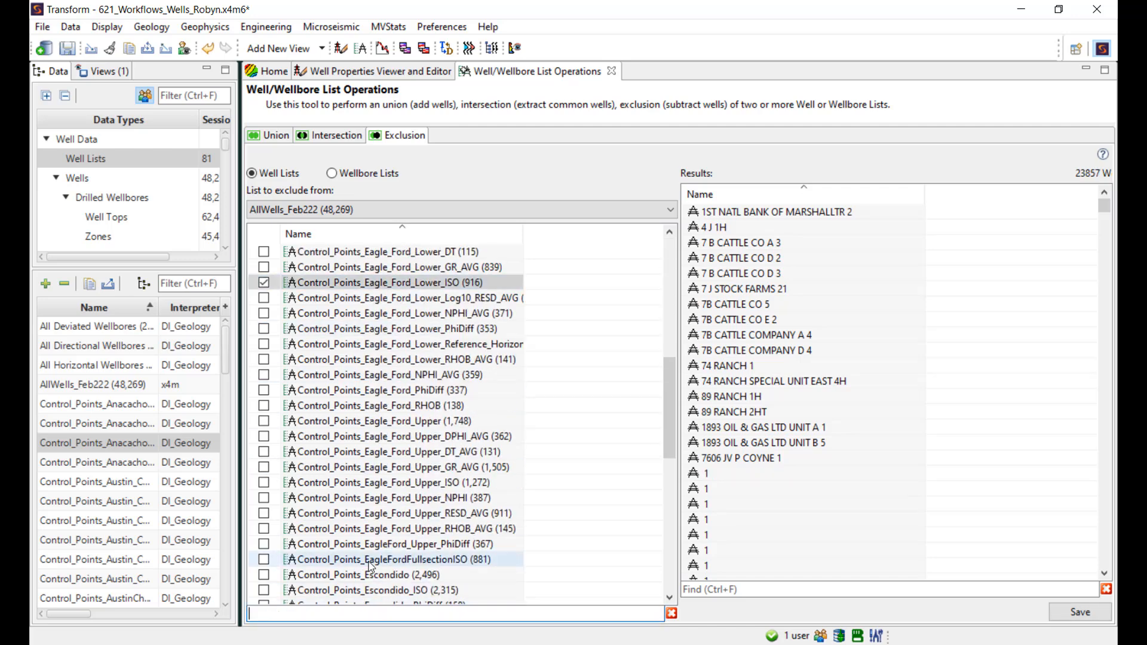
{"action": "type", "text": "robyn"}
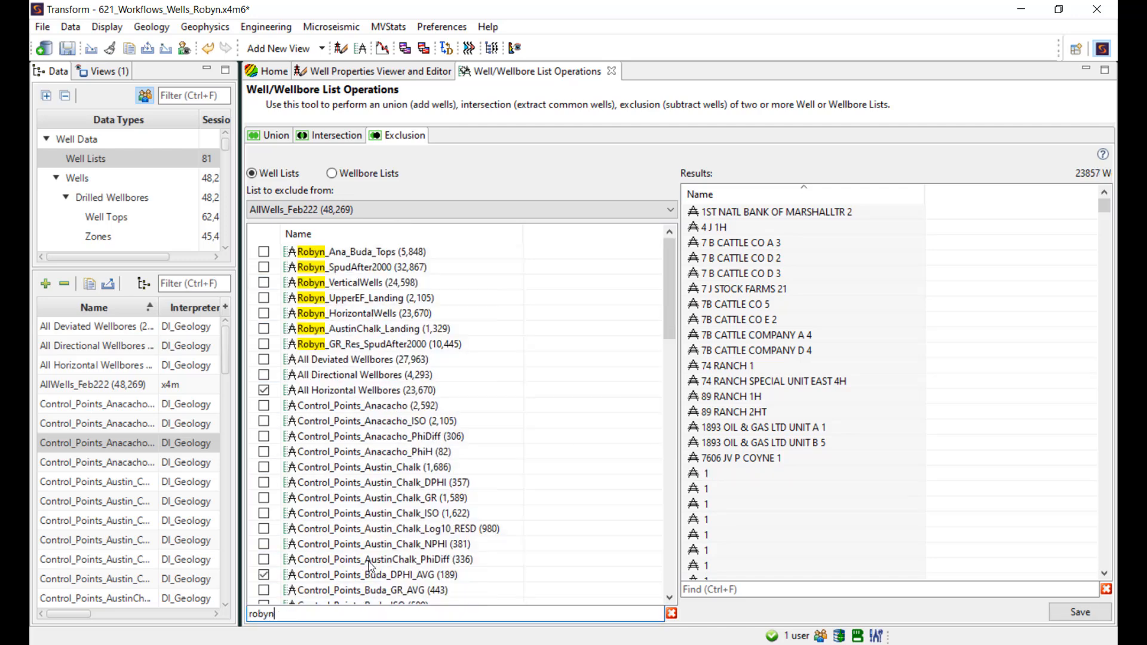
{"action": "left_click", "coordinate": [263, 344]}
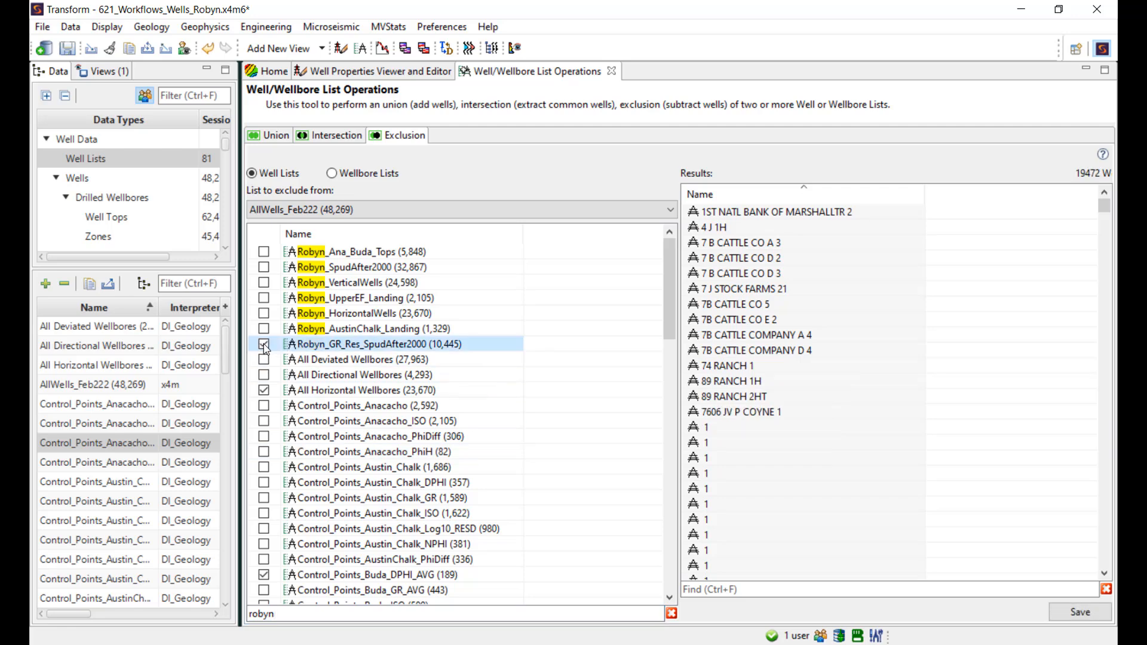
Save the exclusion results as a new well list named Exclusion_List.
{"action": "left_click", "coordinate": [1061, 609]}
{"action": "left_click", "coordinate": [527, 292]}
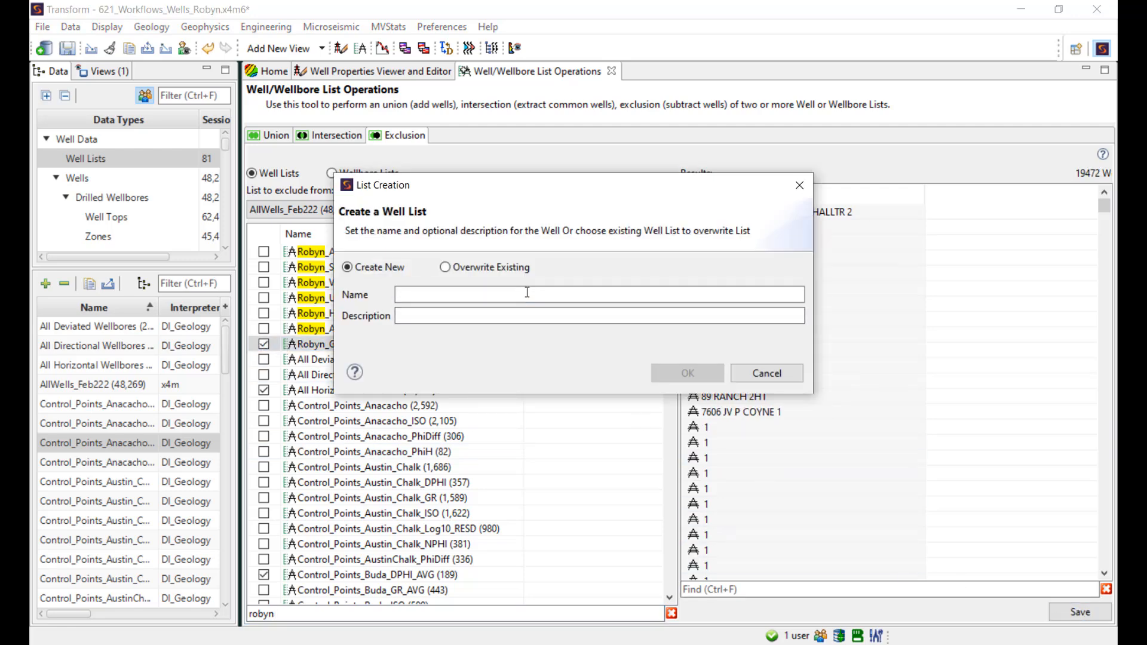
{"action": "type", "text": "Exclusion_List"}
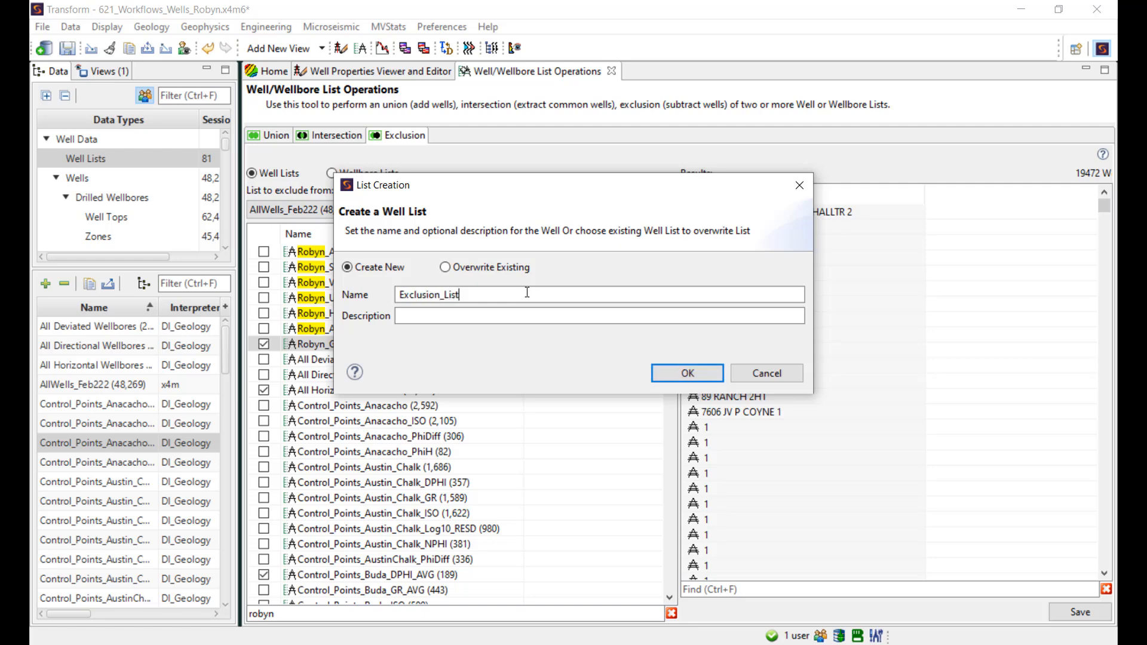
{"action": "left_click", "coordinate": [699, 375]}
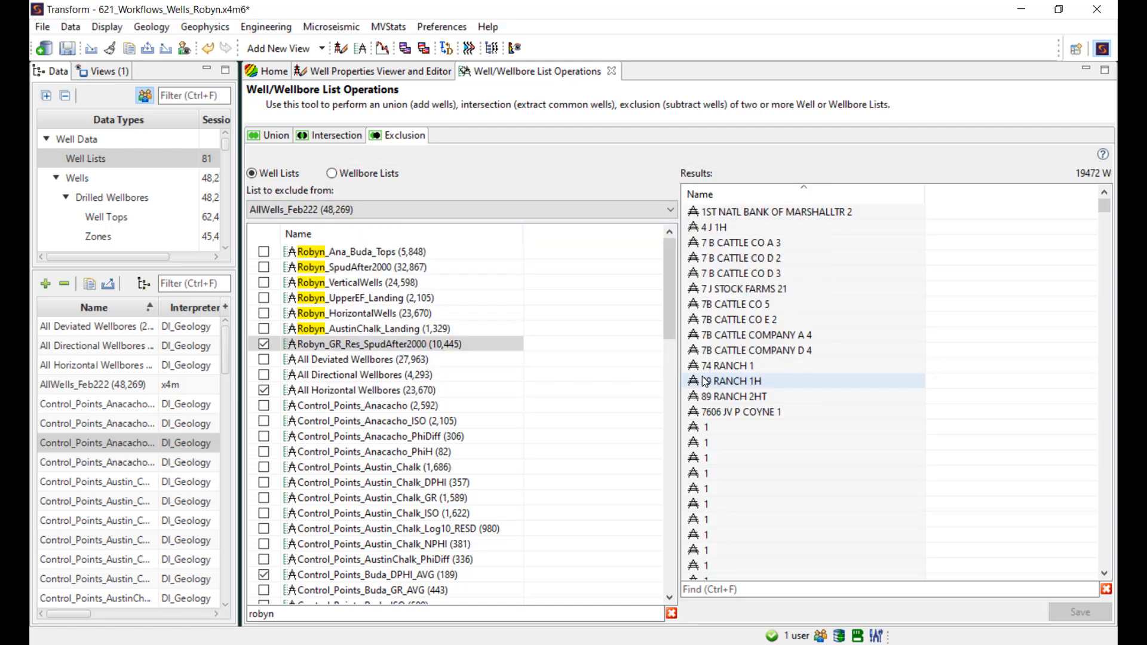
Widen the data area and sort the session's well lists by last modified date.
{"action": "left_click_drag", "start_coordinate": [240, 224], "coordinate": [477, 222]}
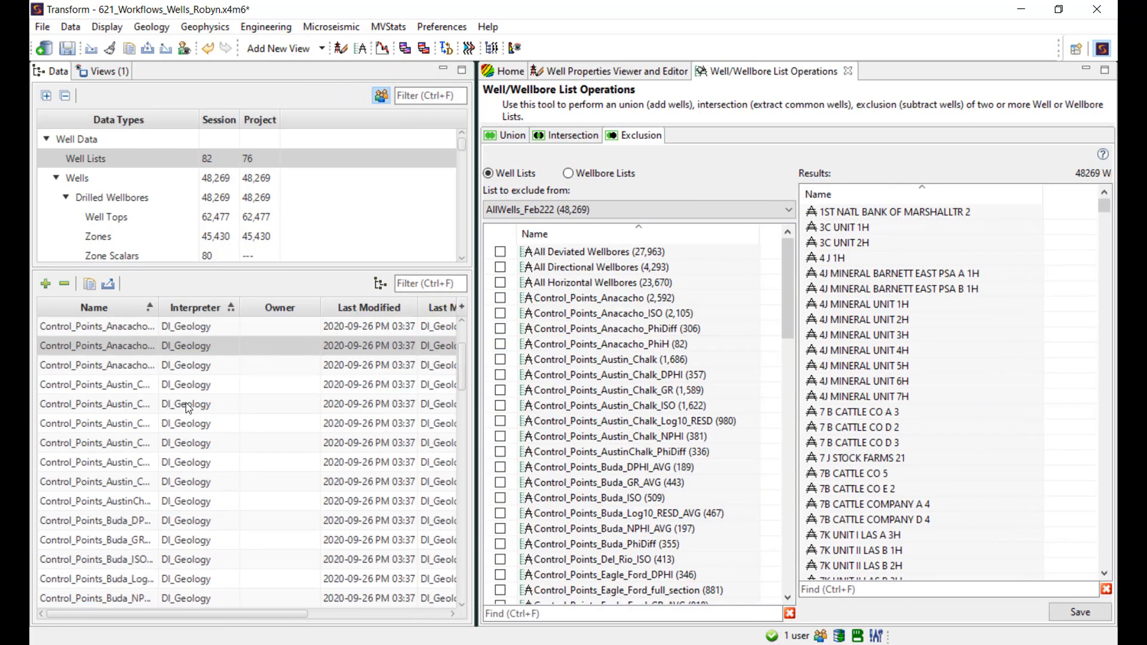
{"action": "left_click", "coordinate": [376, 308]}
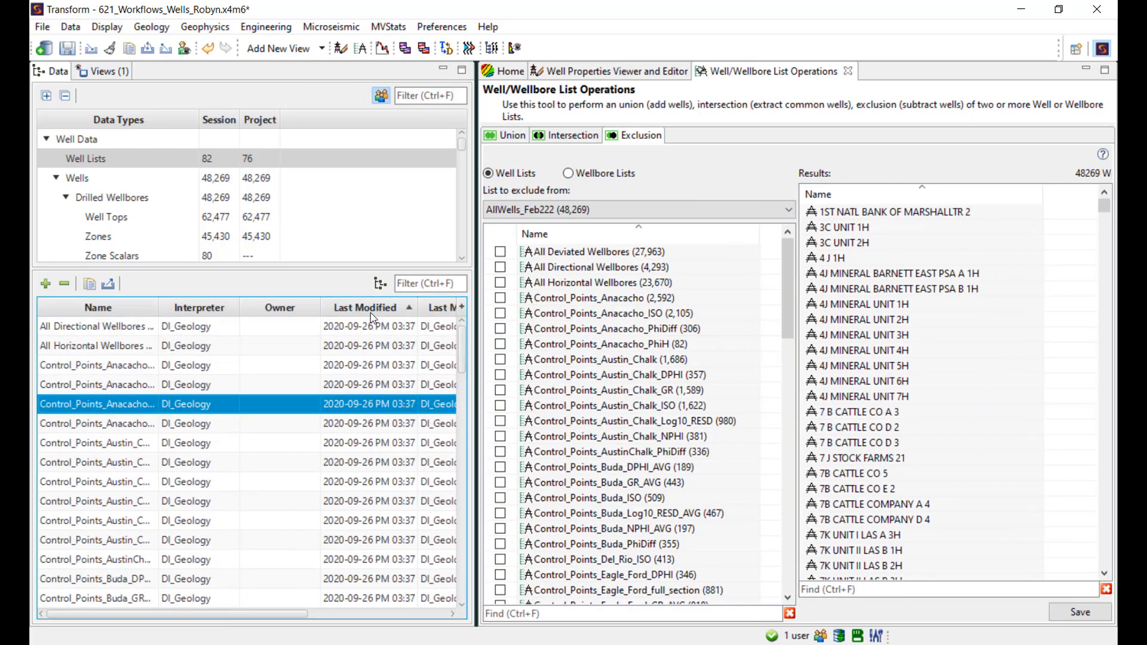
{"action": "left_click", "coordinate": [371, 312]}
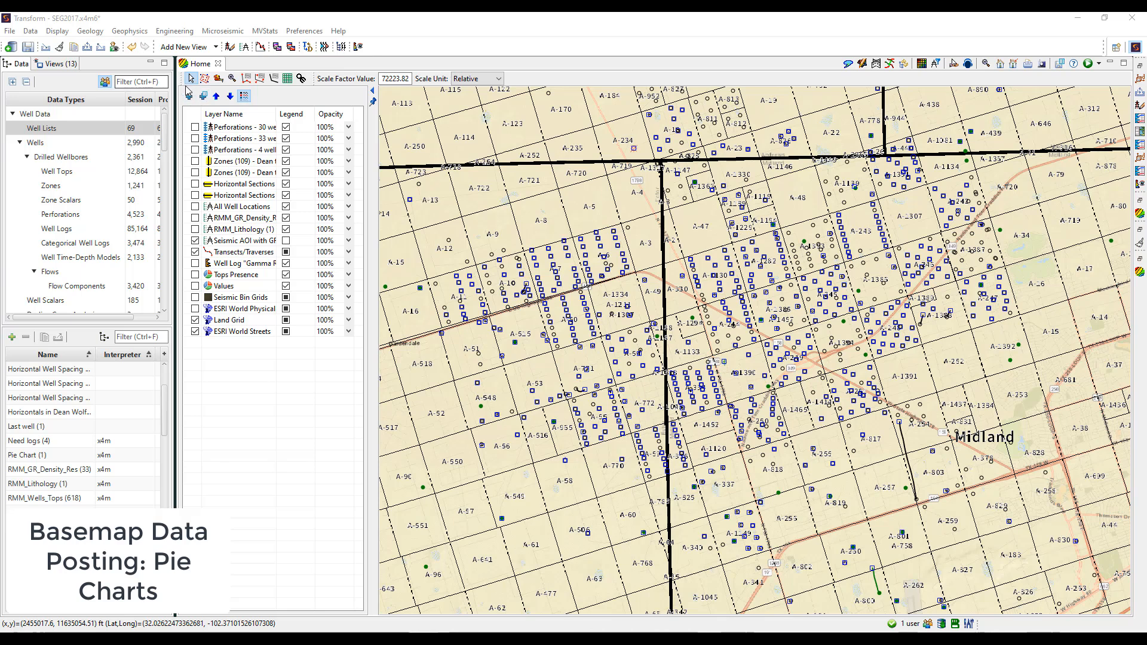
Add a Multi Attribute Pie Chart layer to the basemap and move its enlarged settings window to uncover the map.
{"action": "left_click", "coordinate": [189, 96]}
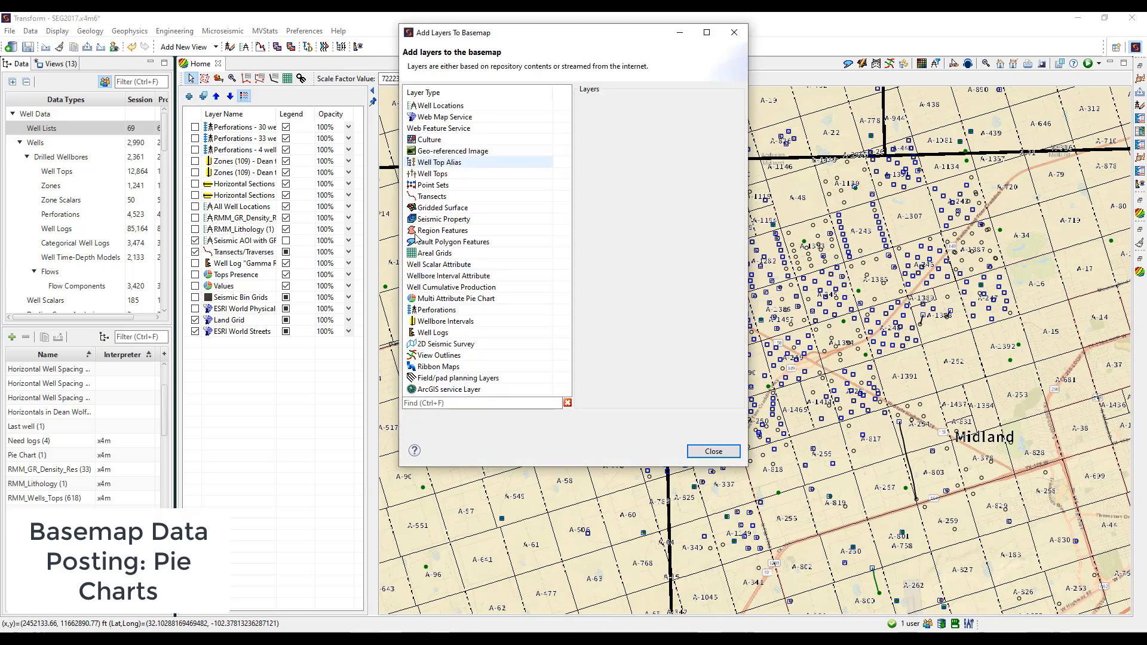
{"action": "left_click", "coordinate": [458, 299]}
{"action": "double_click", "coordinate": [470, 34]}
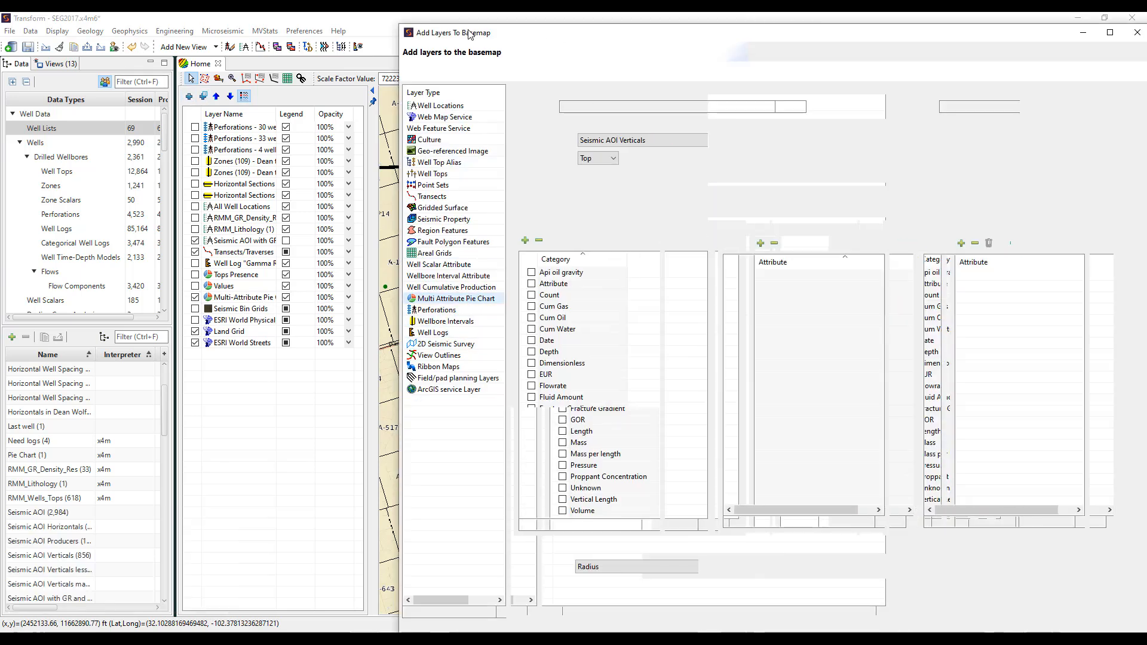
{"action": "left_click_drag", "start_coordinate": [469, 32], "coordinate": [275, 23]}
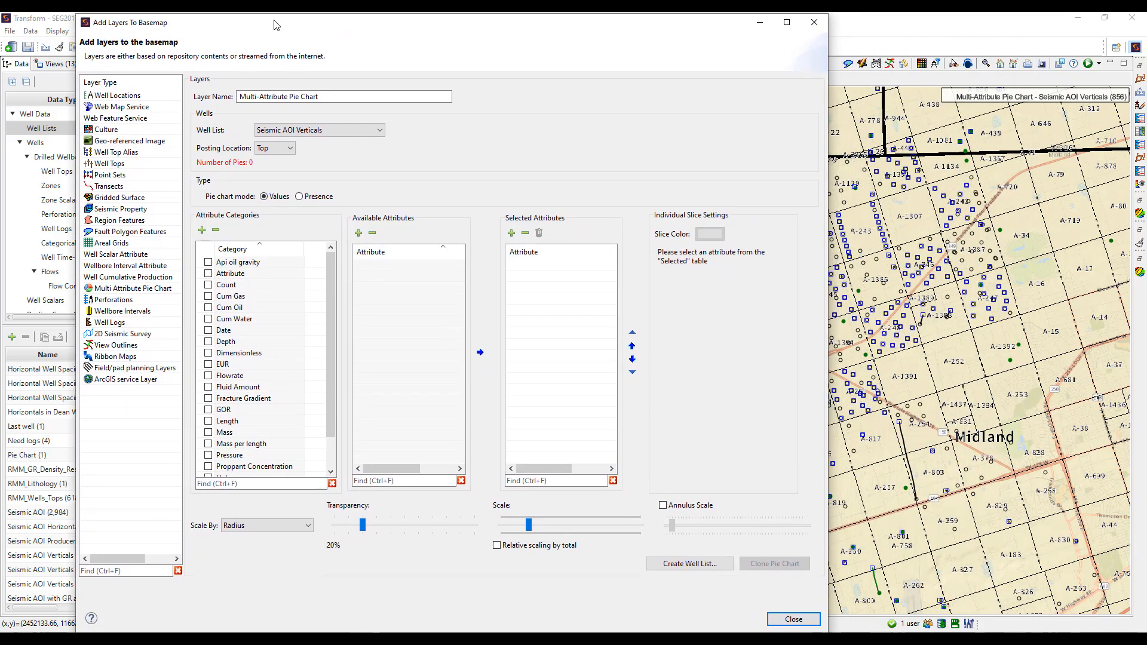
Rename the pie chart layer as Log Coverage.
{"action": "left_click_drag", "start_coordinate": [341, 96], "coordinate": [245, 95]}
{"action": "left_click", "coordinate": [337, 96]}
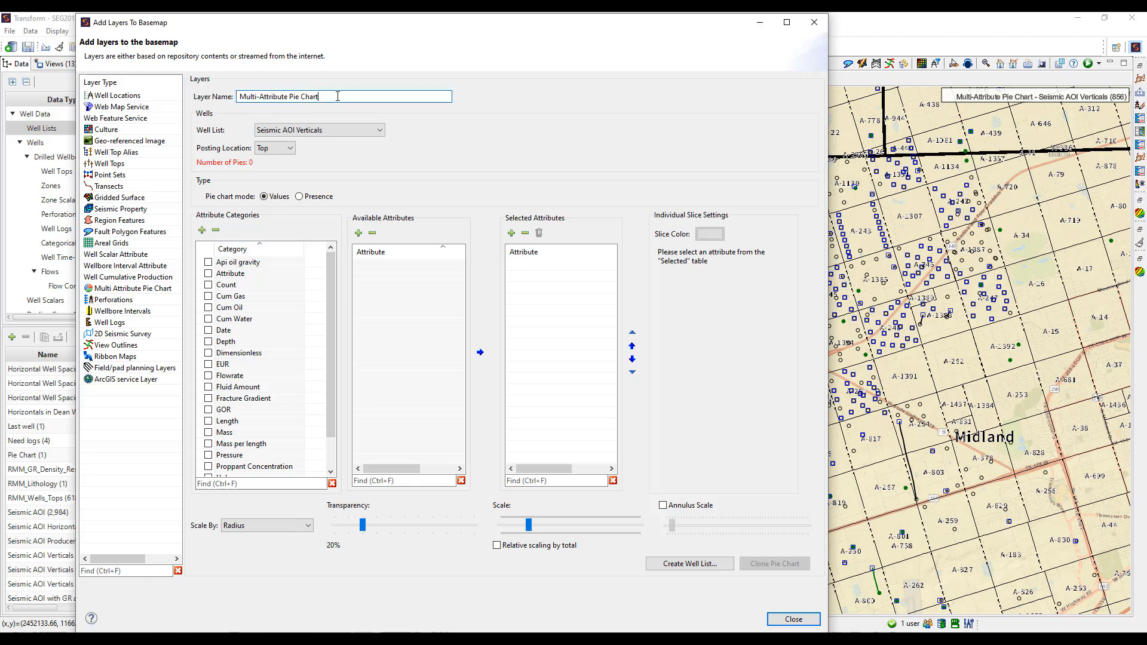
{"action": "type", "text": "-"}
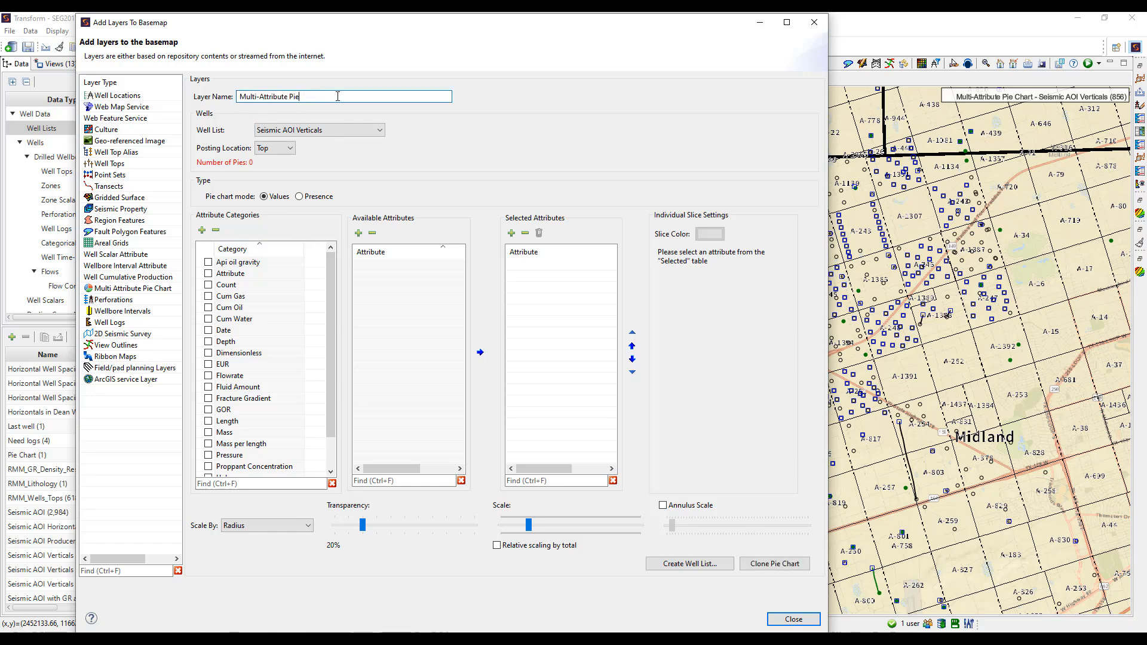
{"action": "key", "text": "BackSpace"}
{"action": "key", "text": "BackSpace"}
{"action": "key", "text": "BackSpace"}
{"action": "key", "text": "BackSpace"}
{"action": "key", "text": "BackSpace"}
{"action": "key", "text": "BackSpace"}
{"action": "key", "text": "BackSpace"}
{"action": "key", "text": "BackSpace"}
{"action": "key", "text": "BackSpace"}
{"action": "key", "text": "BackSpace"}
{"action": "key", "text": "BackSpace"}
{"action": "key", "text": "BackSpace"}
{"action": "key", "text": "BackSpace"}
{"action": "key", "text": "BackSpace"}
{"action": "key", "text": "BackSpace"}
{"action": "key", "text": "BackSpace"}
{"action": "key", "text": "BackSpace"}
{"action": "key", "text": "BackSpace"}
{"action": "key", "text": "BackSpace"}
{"action": "type", "text": "L"}
Set the pie chart's well list to All Wells with posting location Top, and look through the attribute categories.
{"action": "left_click", "coordinate": [355, 127]}
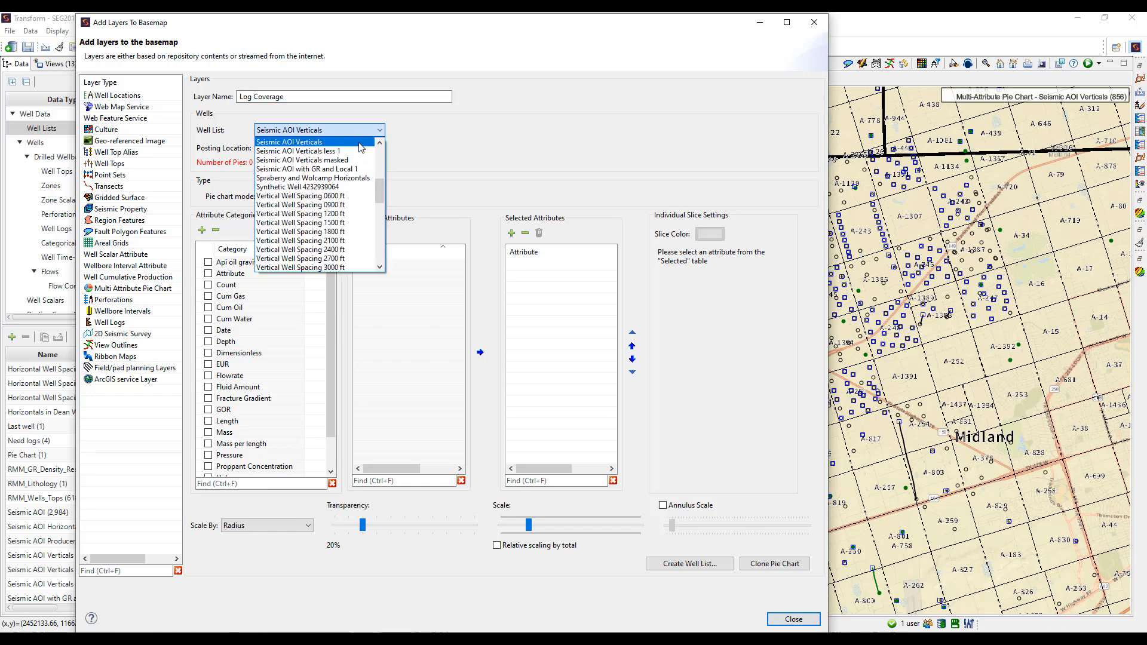
{"action": "left_click", "coordinate": [355, 129]}
{"action": "left_click", "coordinate": [356, 131]}
{"action": "scroll", "coordinate": [323, 179], "scroll_direction": "up", "scroll_amount": 5}
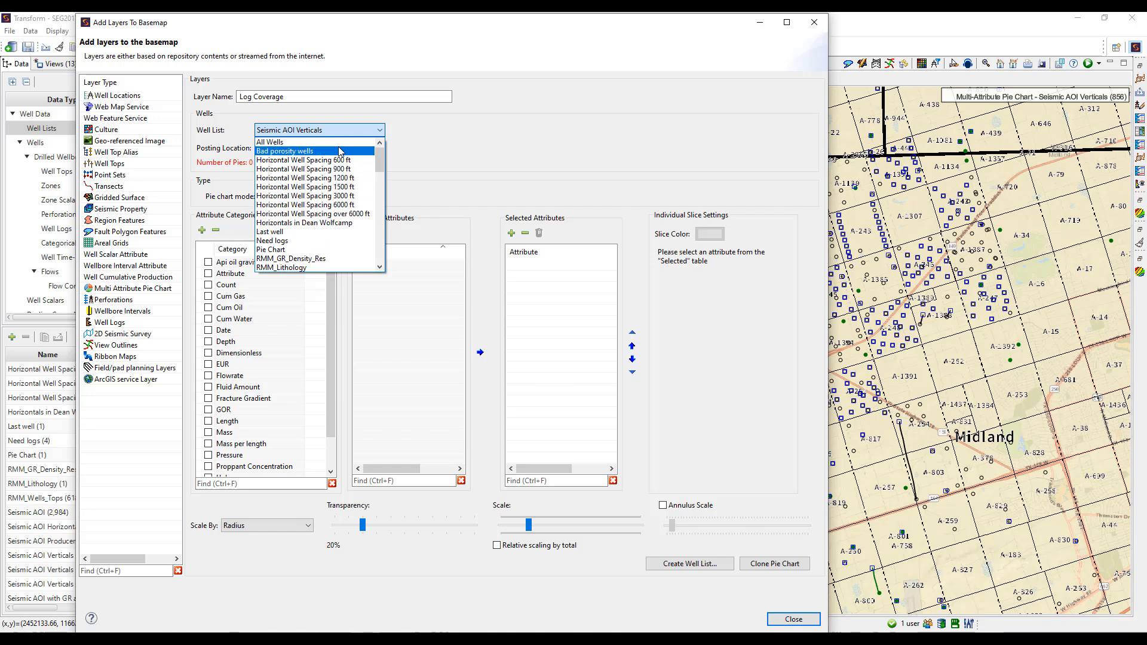
{"action": "left_click", "coordinate": [335, 143]}
{"action": "left_click", "coordinate": [290, 149]}
{"action": "left_click", "coordinate": [275, 157]}
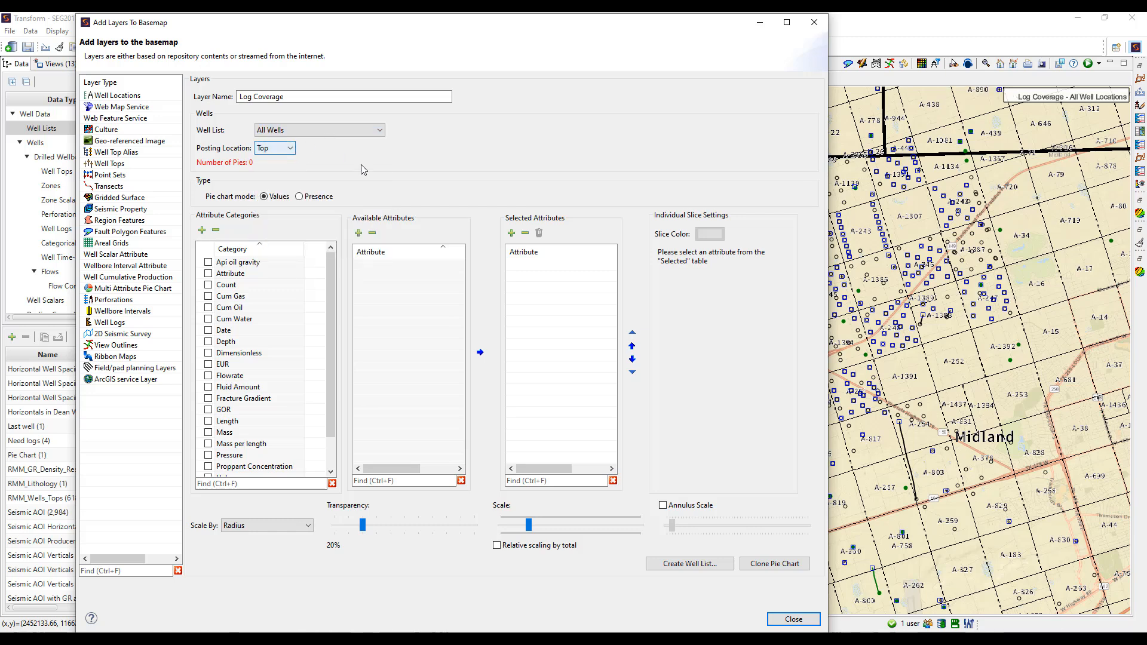
{"action": "scroll", "coordinate": [287, 382], "scroll_direction": "down", "scroll_amount": 1}
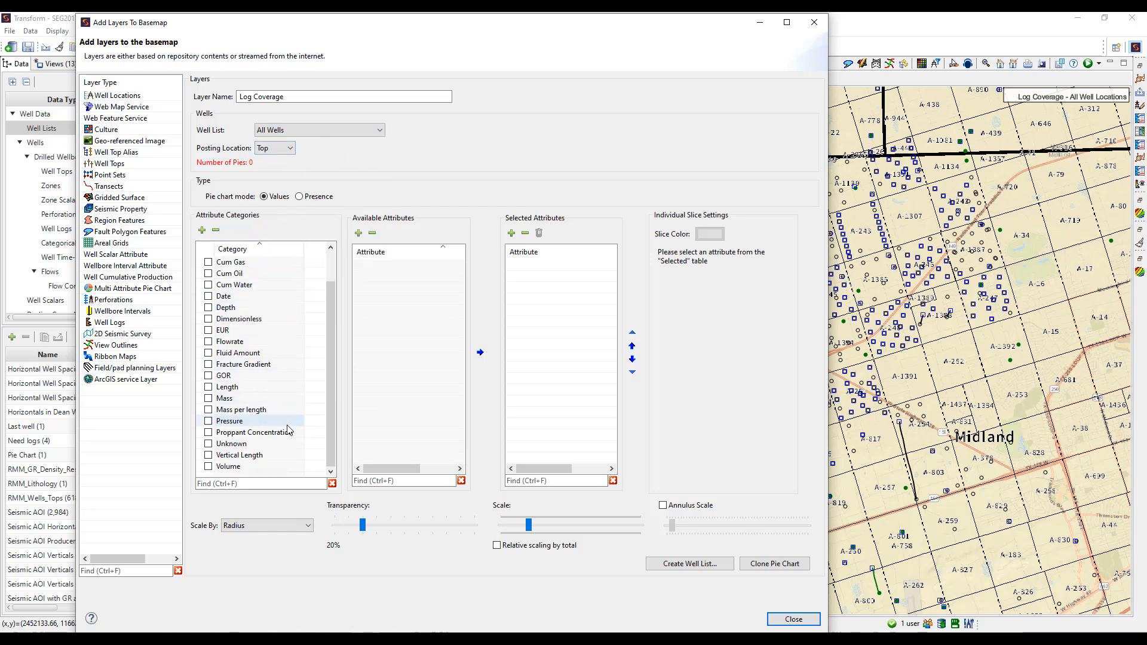
{"action": "scroll", "coordinate": [287, 394], "scroll_direction": "up", "scroll_amount": 1}
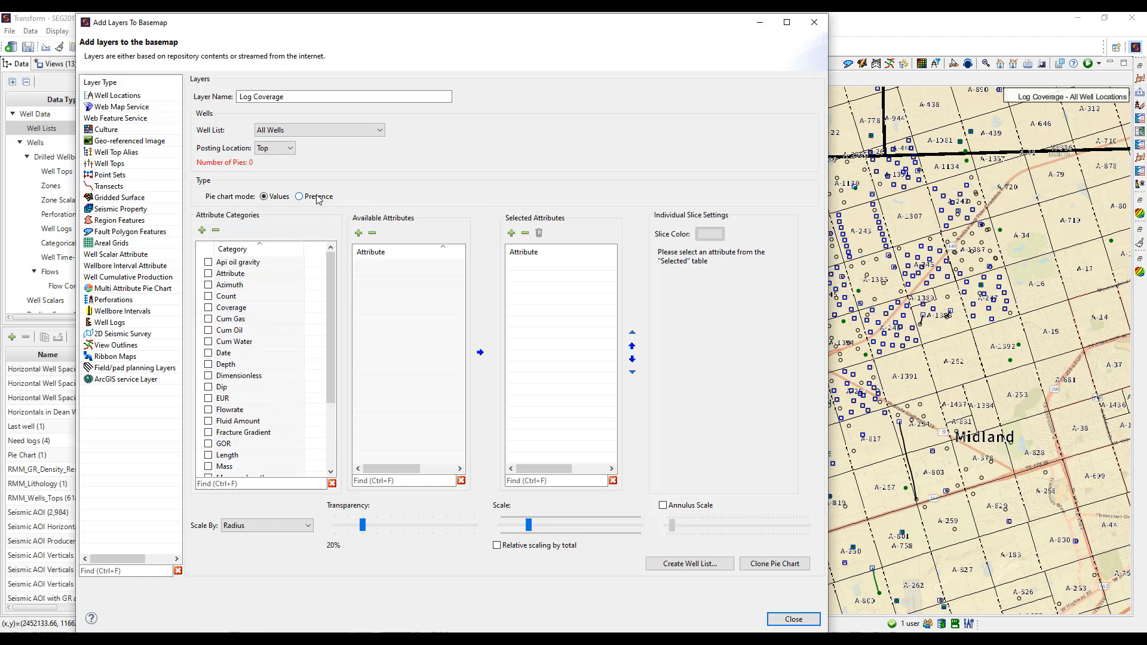
Set the pie chart mode to Presence and add five Log Alias slices from the Coverage category.
{"action": "left_click", "coordinate": [299, 196]}
{"action": "left_click", "coordinate": [209, 308]}
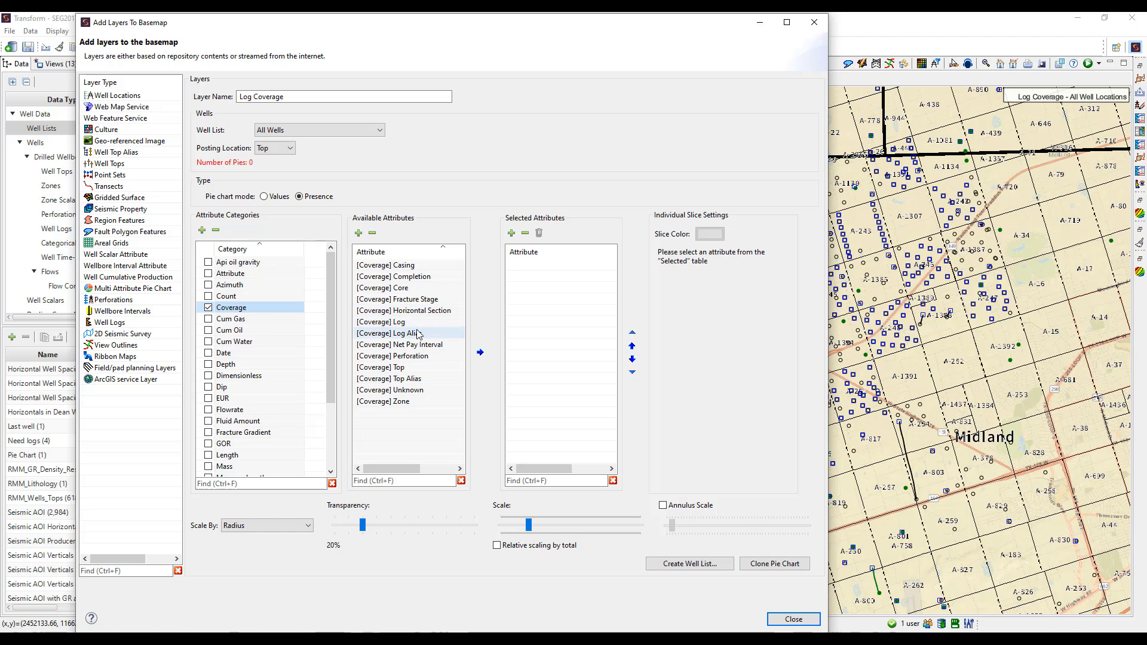
{"action": "left_click", "coordinate": [389, 334]}
{"action": "left_click", "coordinate": [481, 353]}
{"action": "left_click", "coordinate": [481, 353]}
{"action": "left_click", "coordinate": [480, 353]}
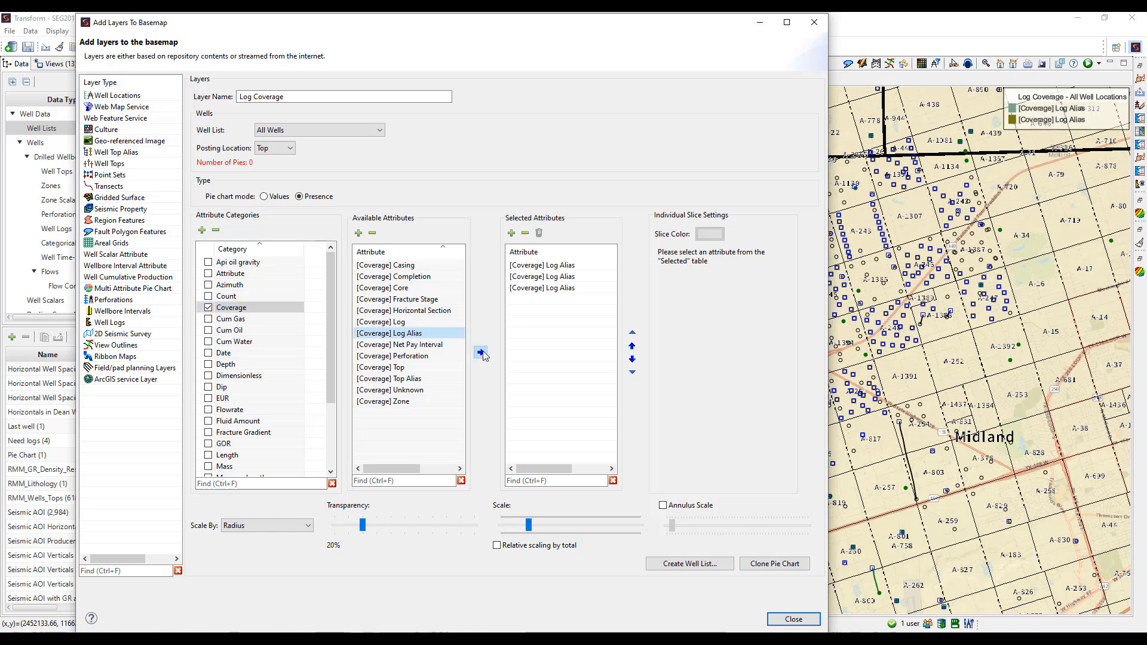
{"action": "left_click", "coordinate": [480, 353]}
{"action": "left_click", "coordinate": [481, 353]}
Assign the Poisson's ratio log to the first Log Alias slice and colour it pink.
{"action": "left_click", "coordinate": [575, 266]}
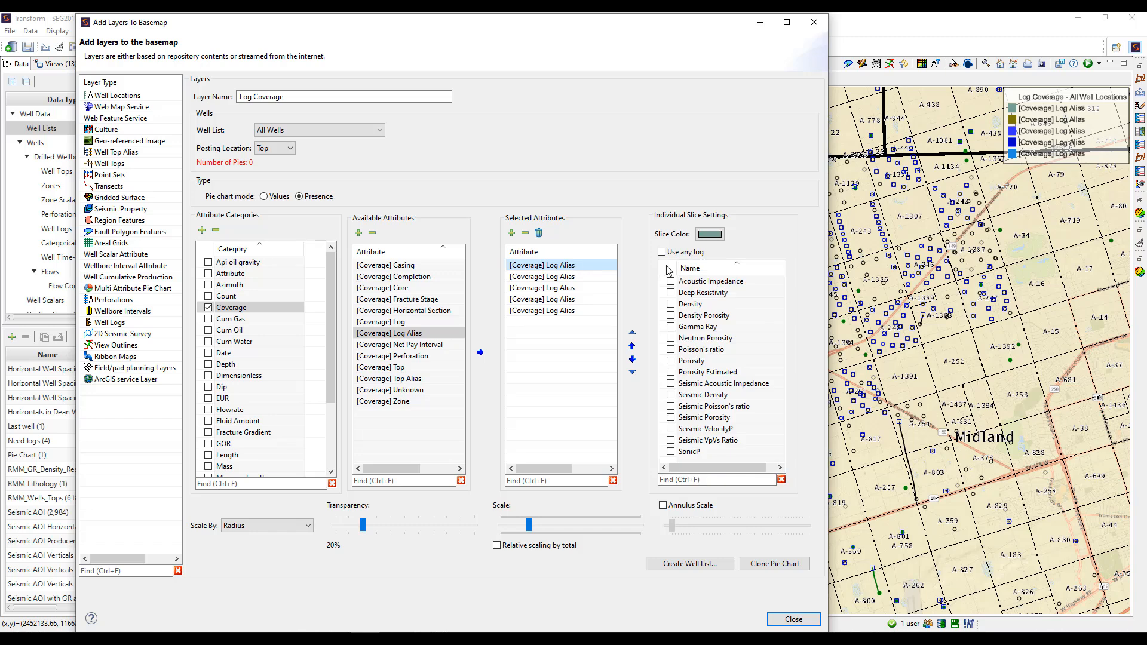
{"action": "left_click", "coordinate": [671, 349]}
{"action": "left_click", "coordinate": [716, 237]}
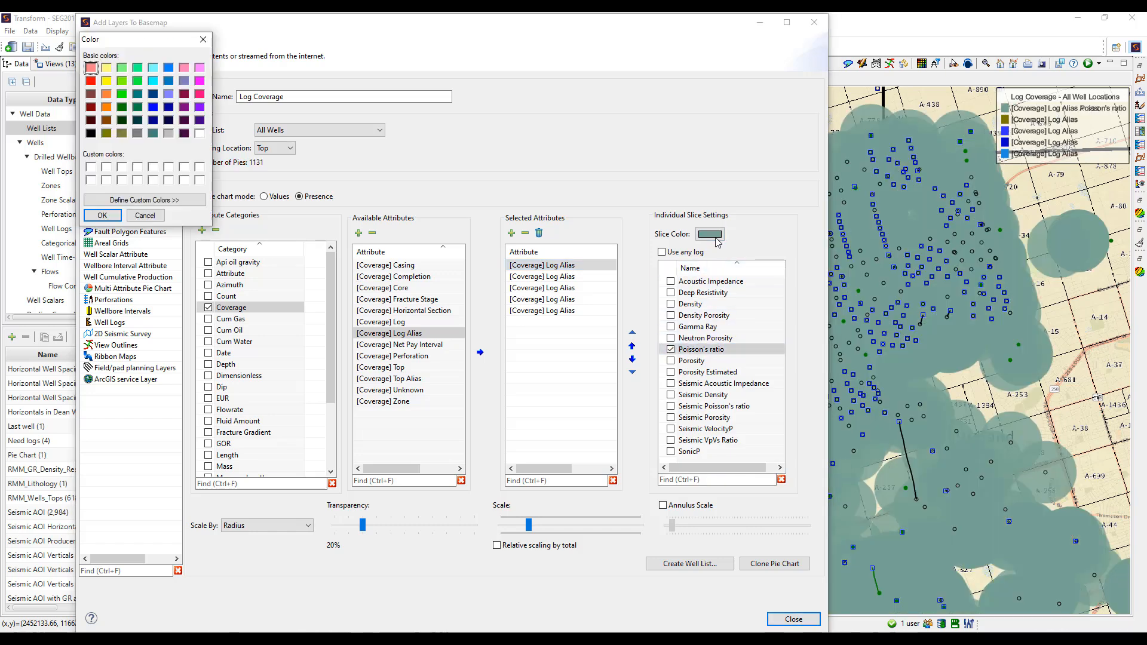
{"action": "left_click", "coordinate": [103, 215]}
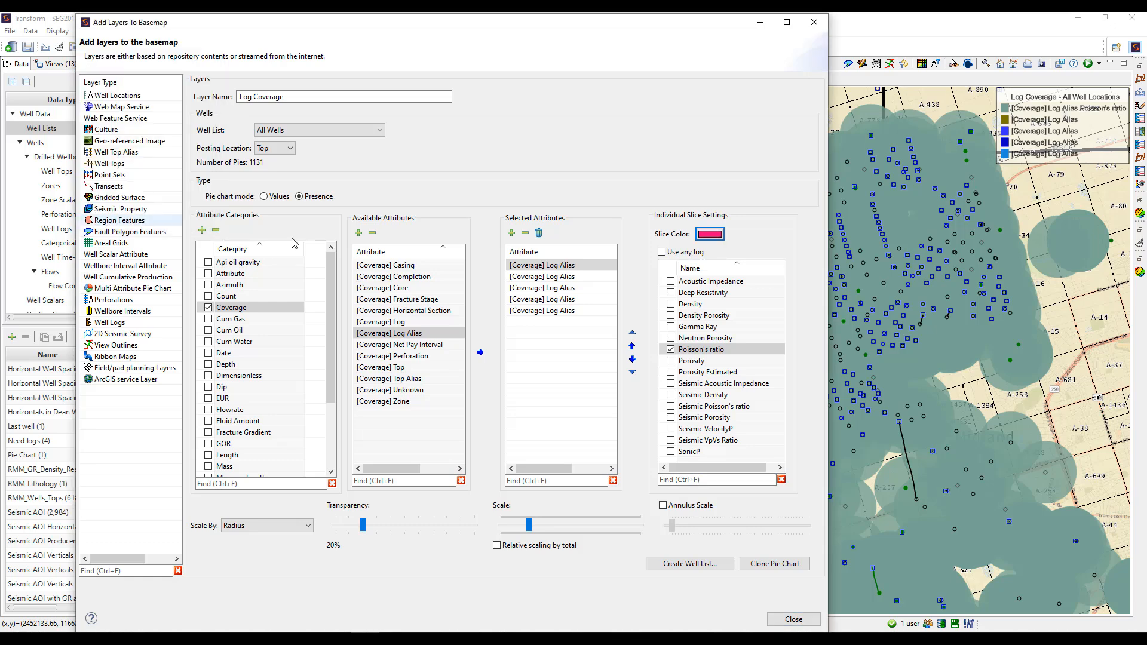
Assign SonicP, Density Porosity and Porosity to the second, third and fourth Log Alias slices, and delete the unused fifth slice.
{"action": "left_click", "coordinate": [570, 277]}
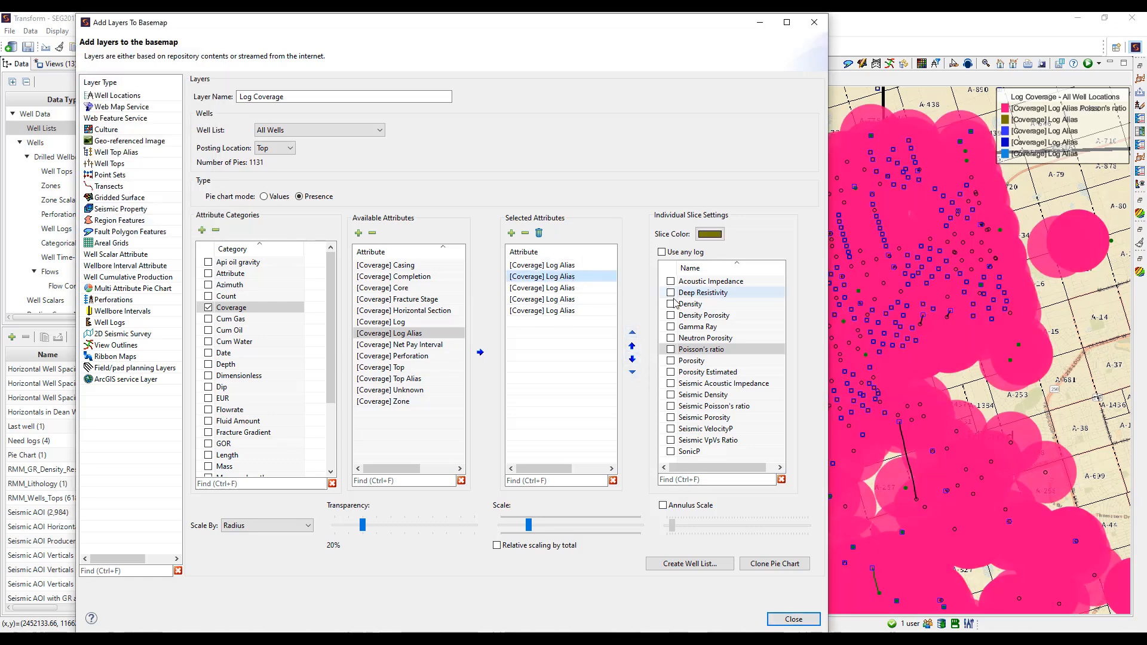
{"action": "left_click", "coordinate": [670, 451]}
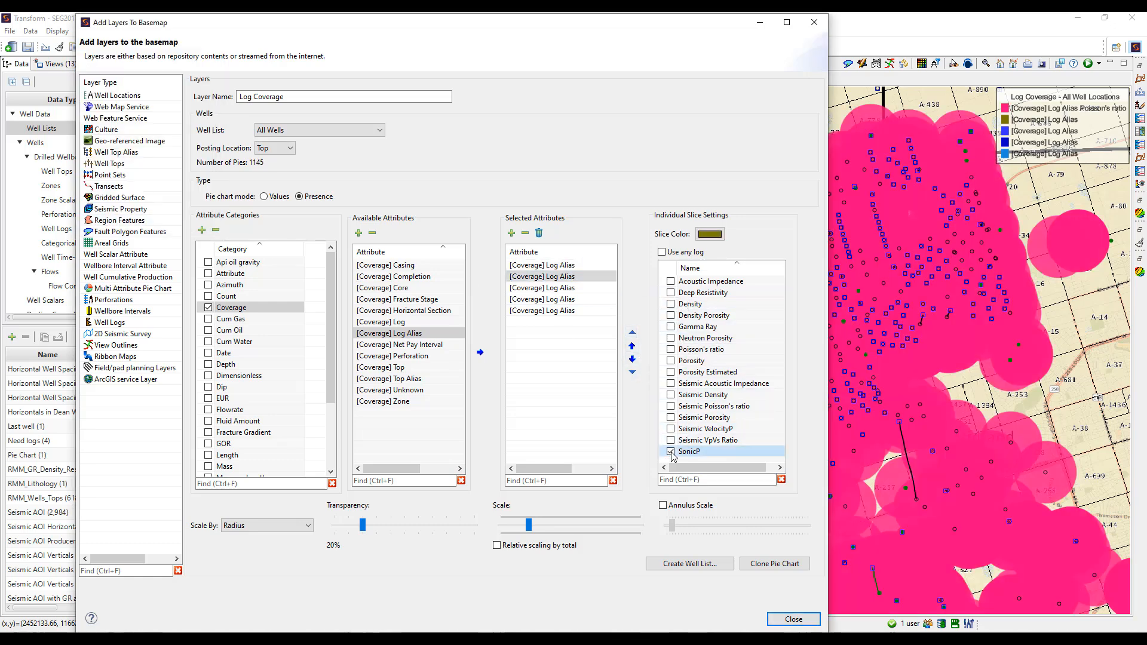
{"action": "left_click", "coordinate": [582, 289]}
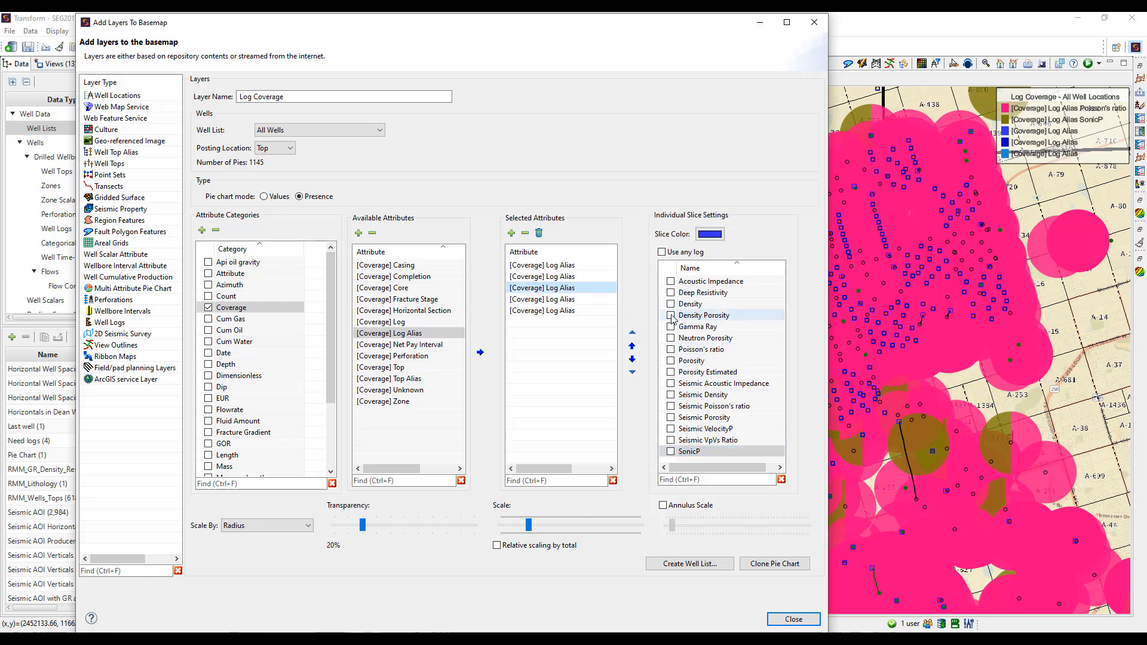
{"action": "left_click", "coordinate": [671, 316]}
{"action": "left_click", "coordinate": [589, 300]}
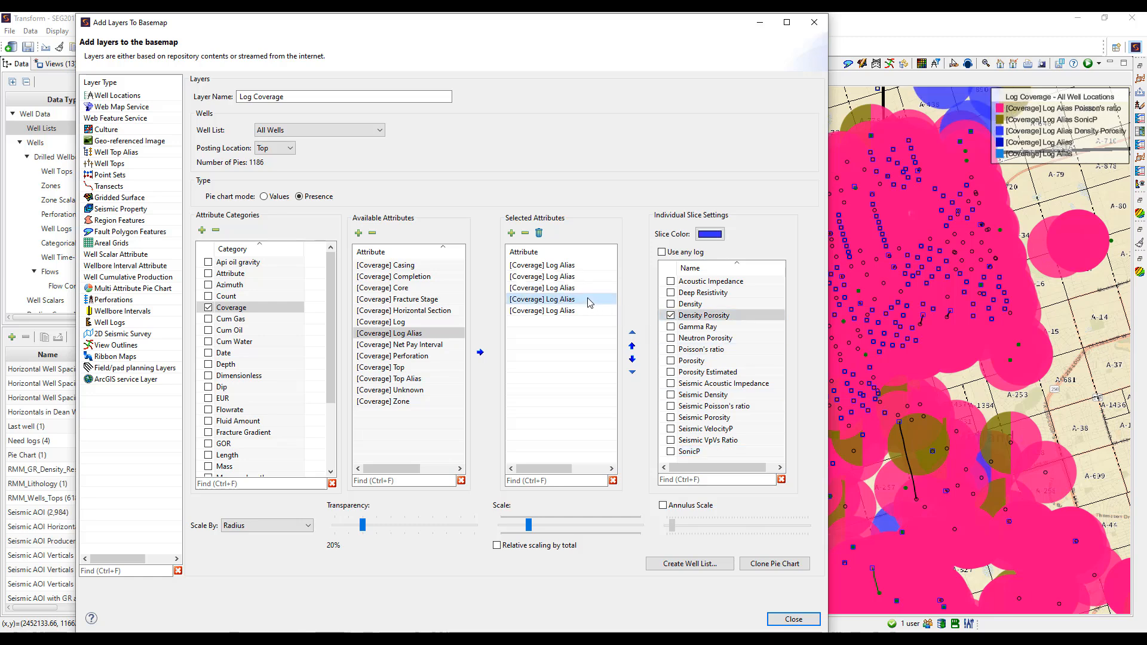
{"action": "left_click", "coordinate": [670, 360]}
{"action": "left_click", "coordinate": [578, 312]}
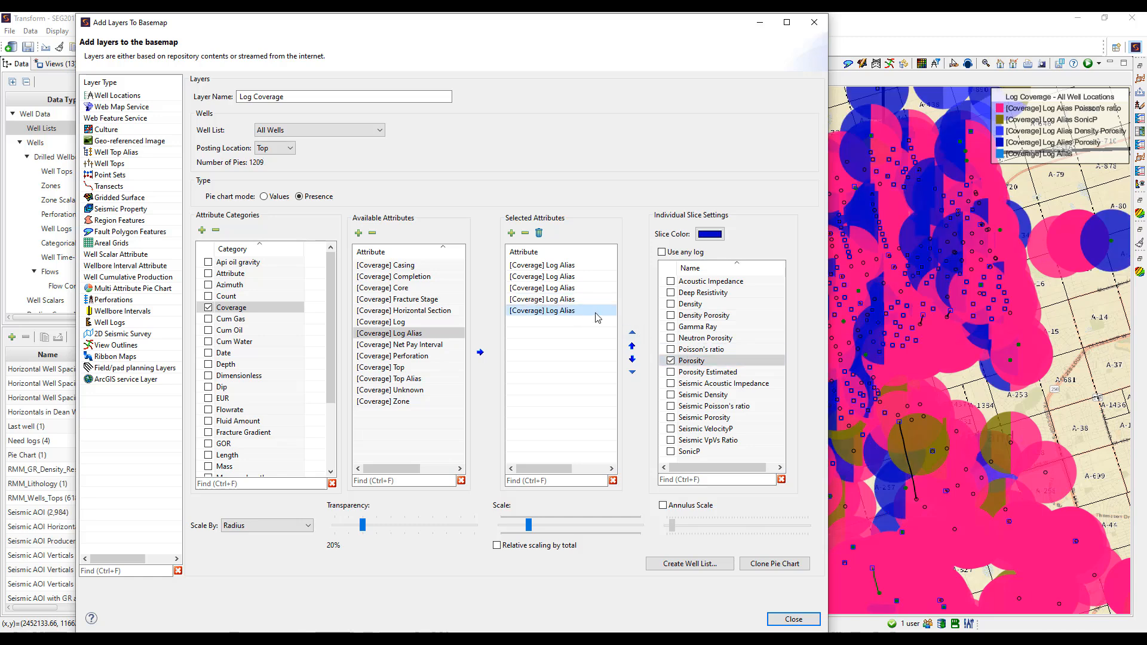
{"action": "left_click", "coordinate": [540, 234]}
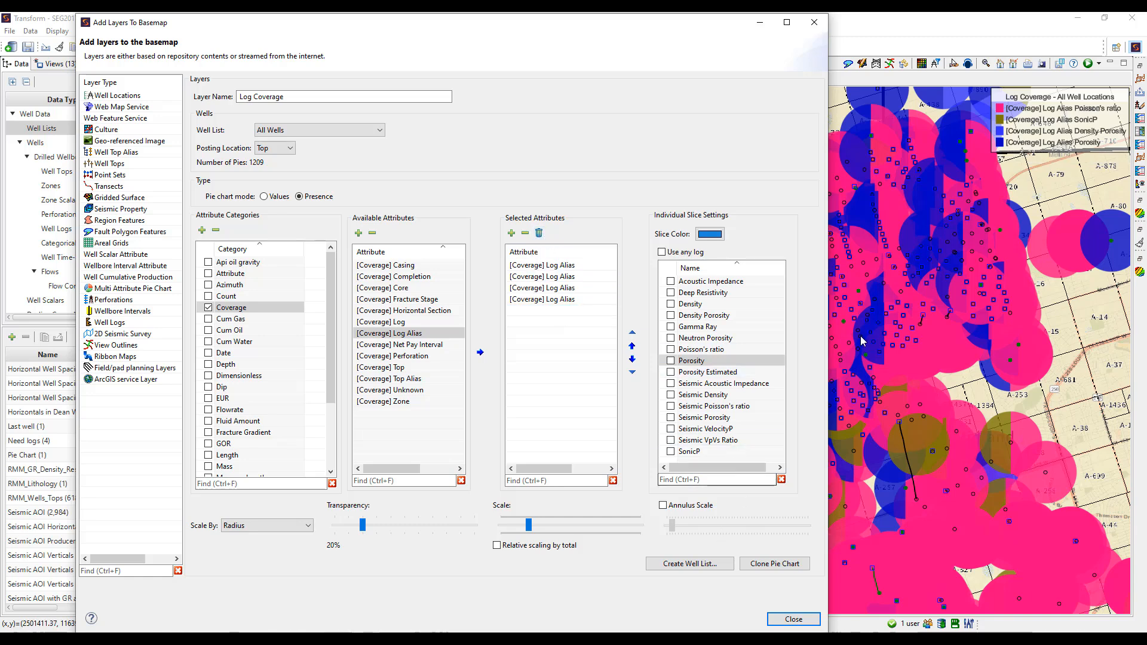
Create a well list named Need additional Logs LAS from the absent wells and finish adding the pie chart layer.
{"action": "left_click", "coordinate": [702, 564]}
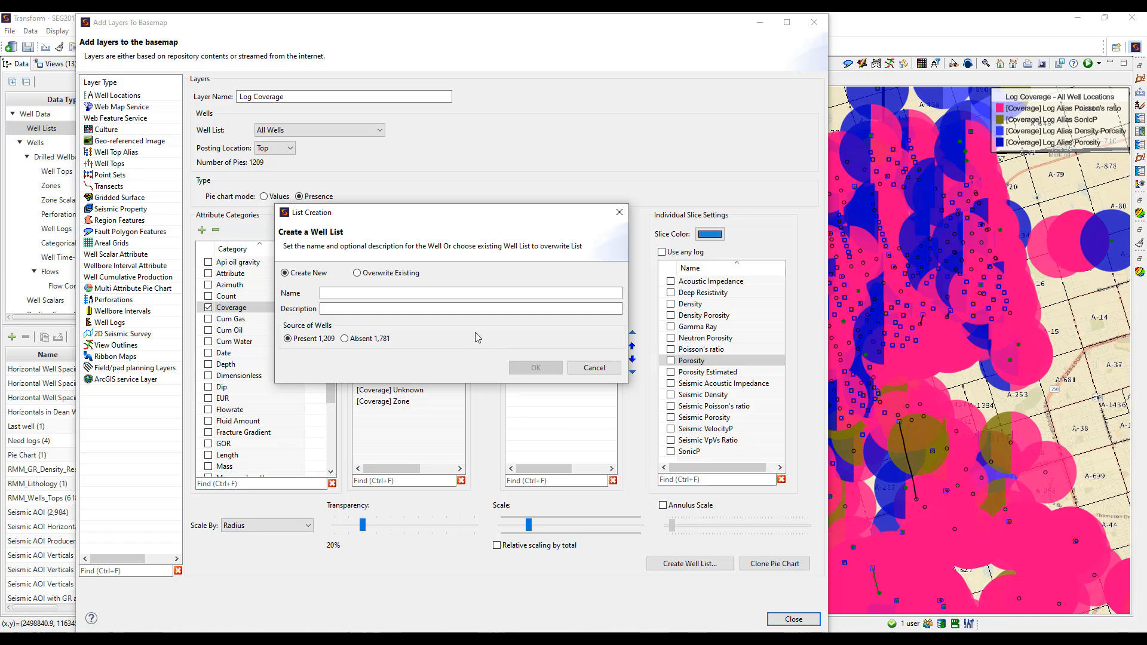
{"action": "left_click", "coordinate": [345, 338]}
{"action": "left_click", "coordinate": [348, 294]}
{"action": "type", "text": "Need additional Logs LAS"}
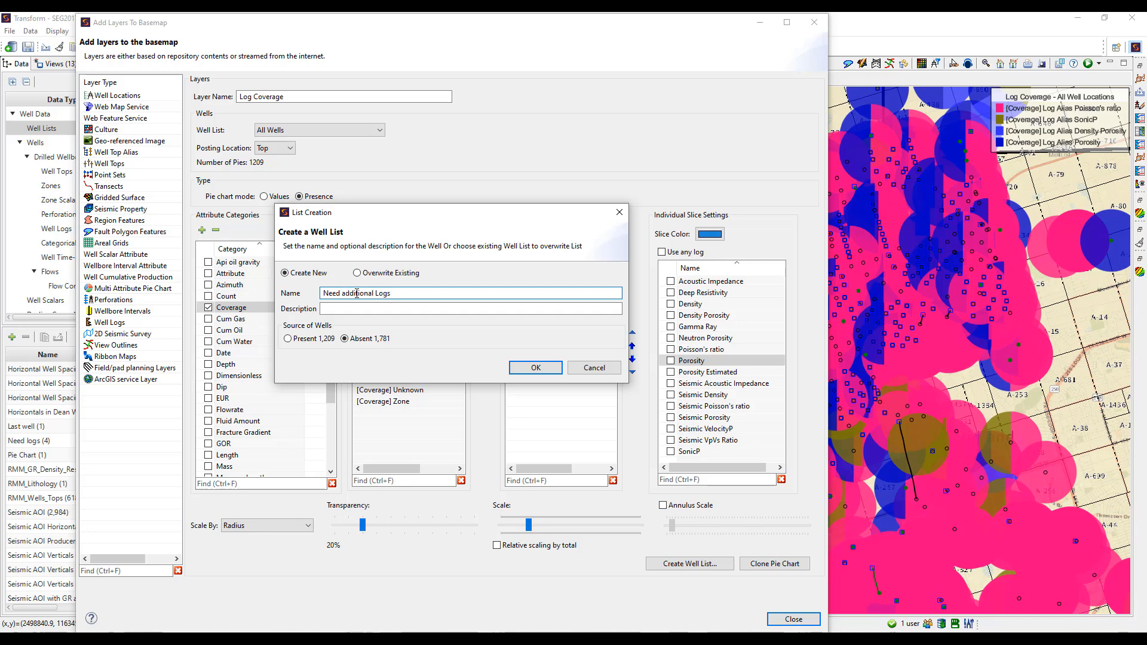
{"action": "left_click", "coordinate": [533, 368]}
{"action": "left_click", "coordinate": [794, 619]}
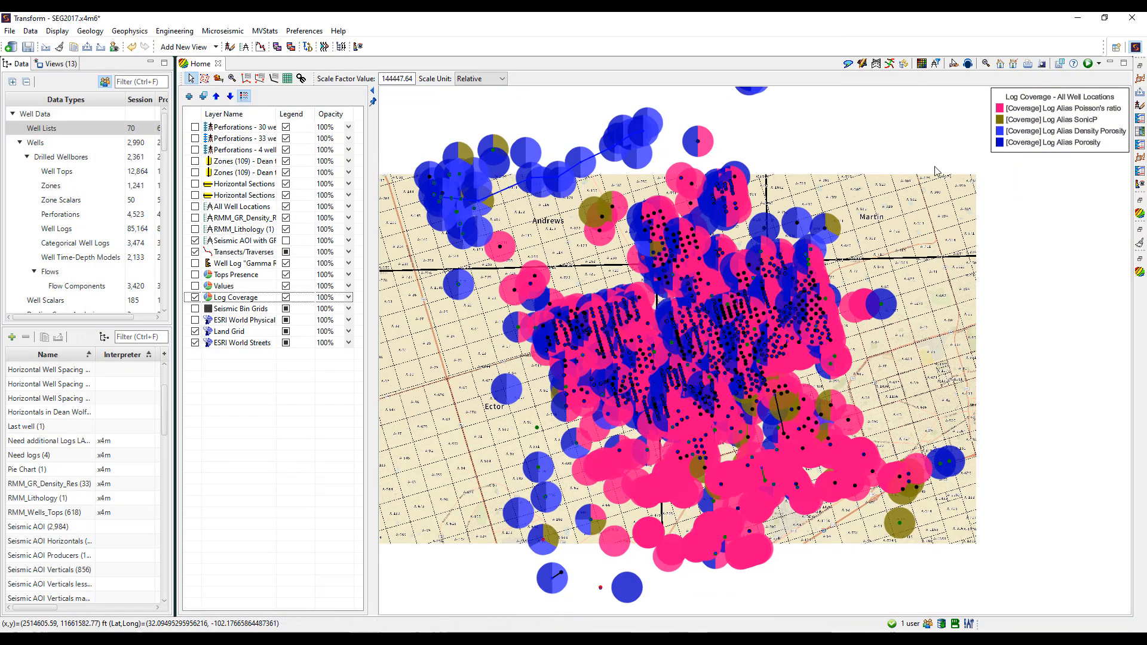
Edit the Log Coverage layer's style to colour its Density Porosity slice yellow, keeping the settings window clear of the map.
{"action": "right_click", "coordinate": [241, 298]}
{"action": "left_click", "coordinate": [270, 306]}
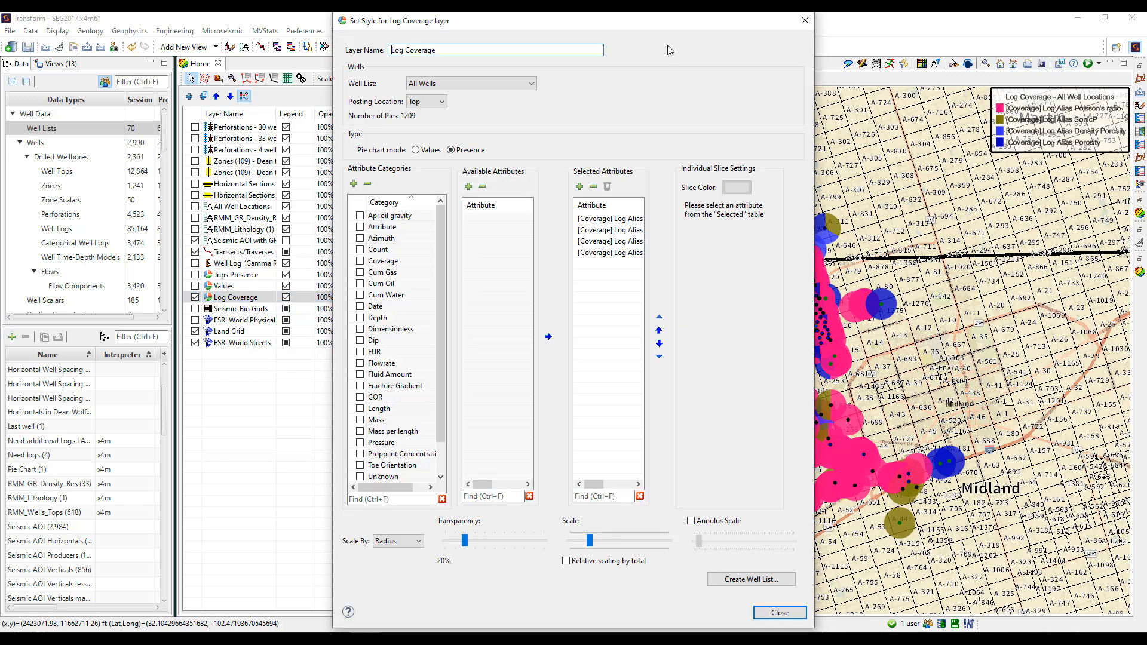
{"action": "left_click_drag", "start_coordinate": [667, 20], "coordinate": [376, 20]}
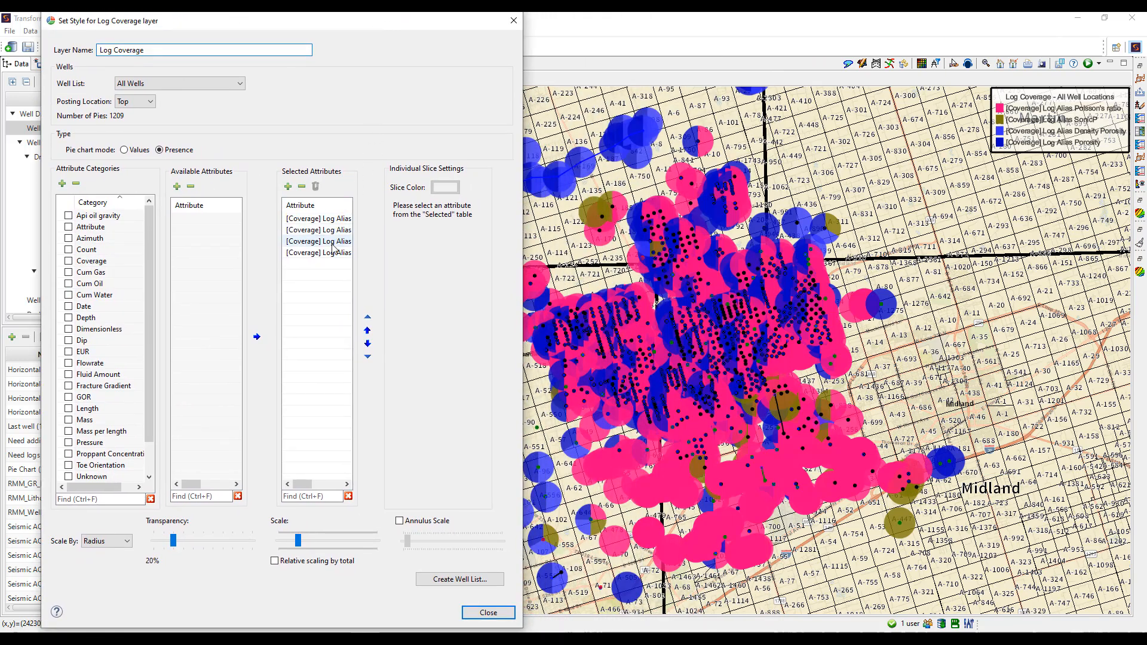
{"action": "left_click", "coordinate": [334, 241]}
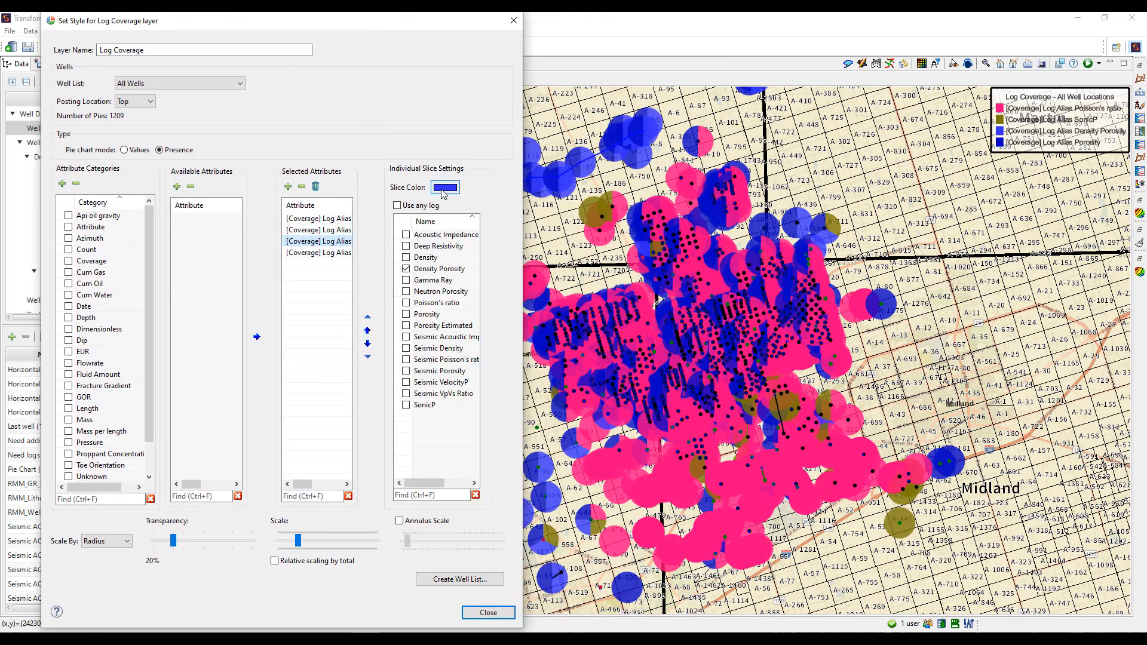
{"action": "left_click", "coordinate": [444, 189]}
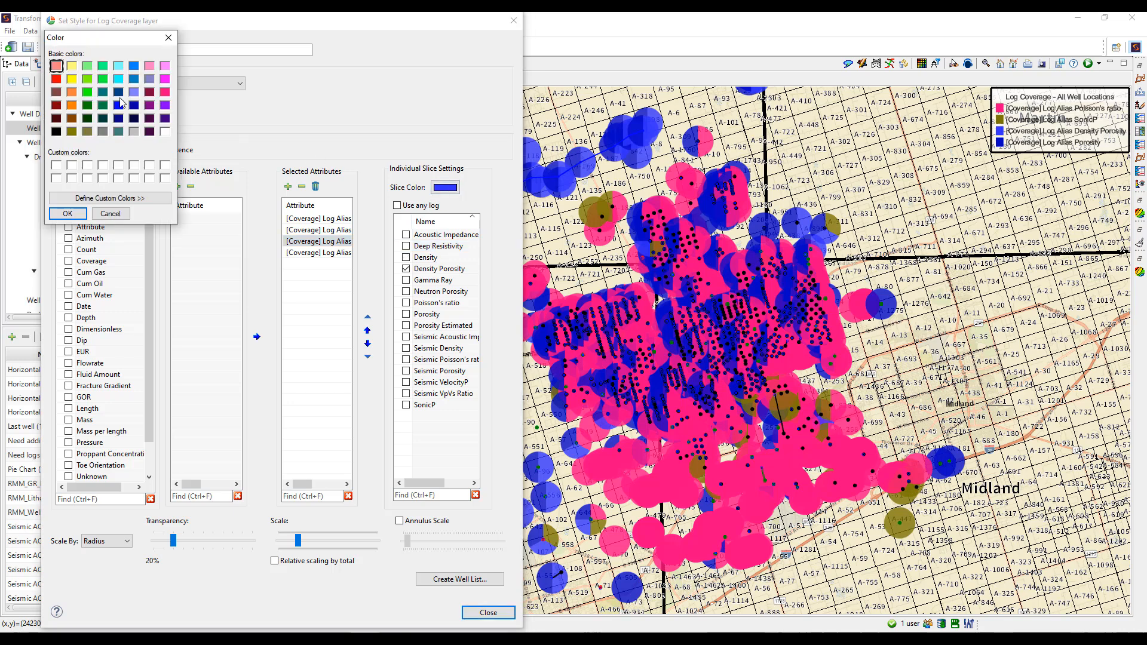
{"action": "left_click", "coordinate": [71, 79]}
{"action": "left_click", "coordinate": [75, 213]}
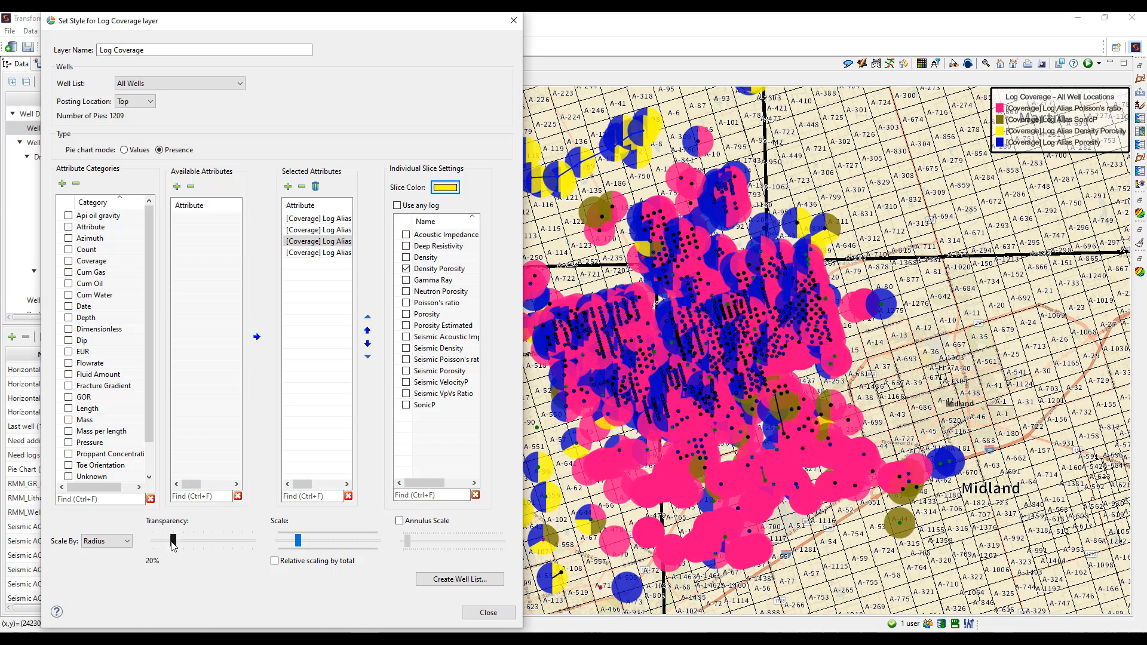
Style the Log Coverage pies as rings with 31% transparency, a smaller overall scale and an increased annulus scale.
{"action": "mouse_move", "coordinate": [171, 541]}
{"action": "left_mouse_down"}
{"action": "mouse_move", "coordinate": [221, 541]}
{"action": "mouse_move", "coordinate": [181, 543]}
{"action": "left_mouse_up"}
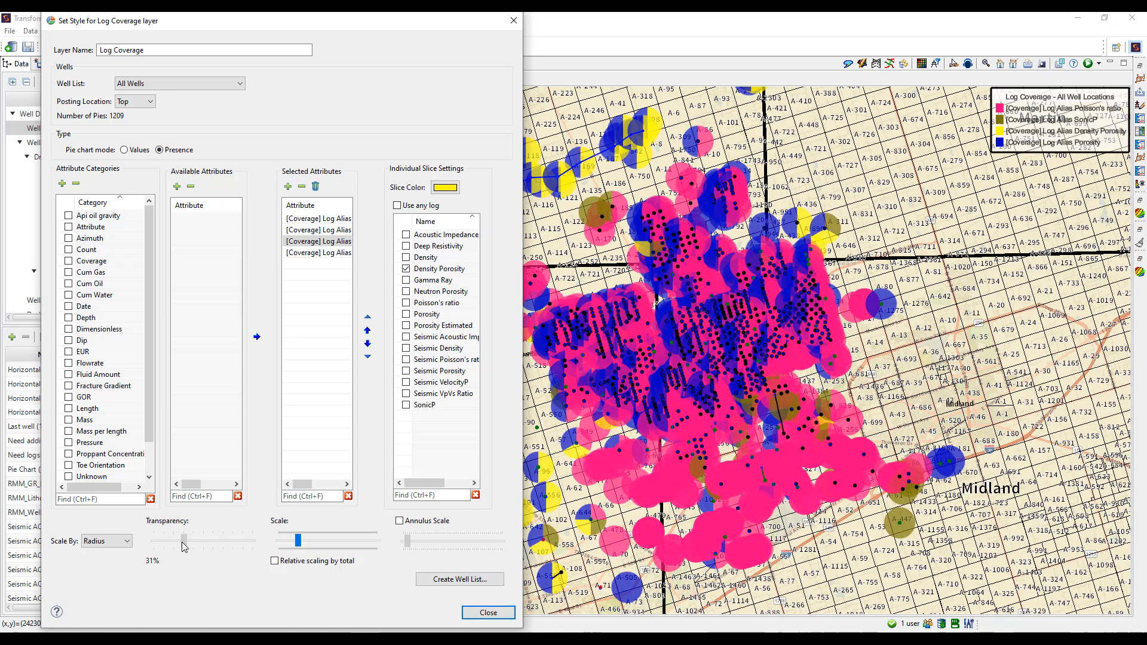
{"action": "left_click_drag", "start_coordinate": [297, 541], "coordinate": [290, 542]}
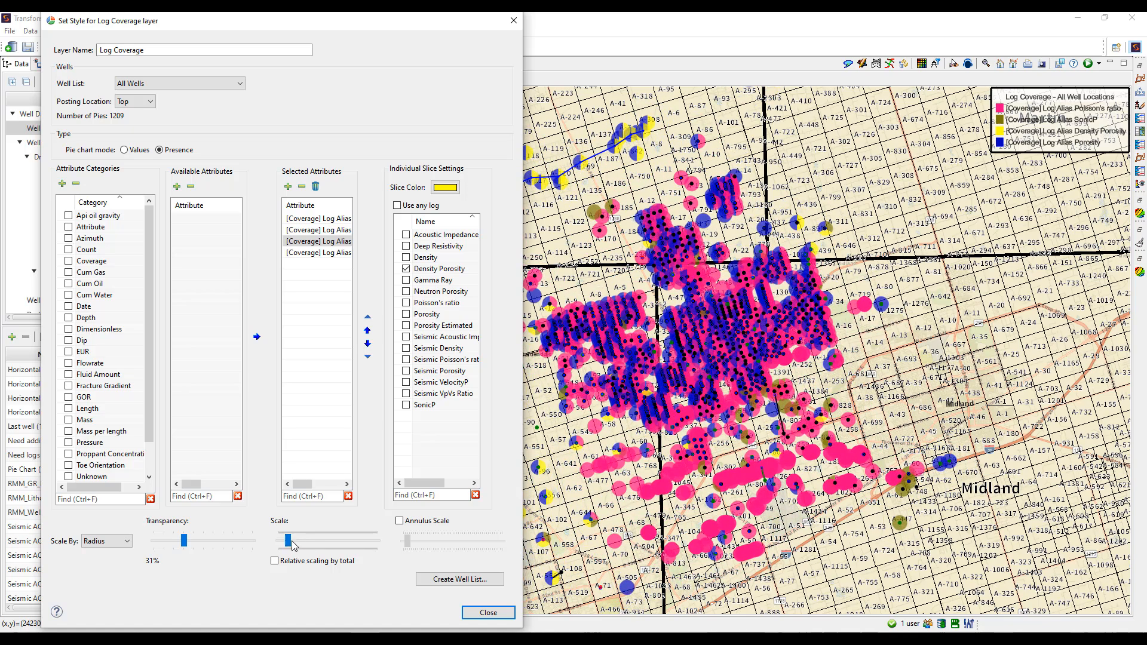
{"action": "left_click", "coordinate": [399, 521]}
{"action": "scroll", "coordinate": [846, 455], "scroll_direction": "up", "scroll_amount": 5}
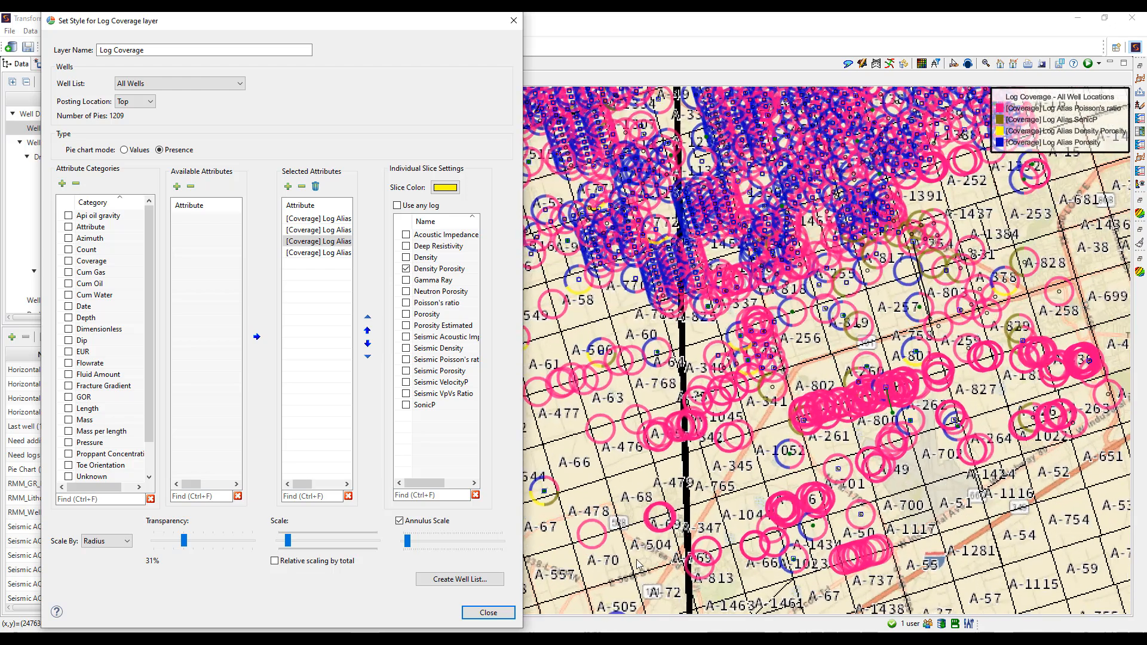
{"action": "left_click_drag", "start_coordinate": [407, 541], "coordinate": [422, 543]}
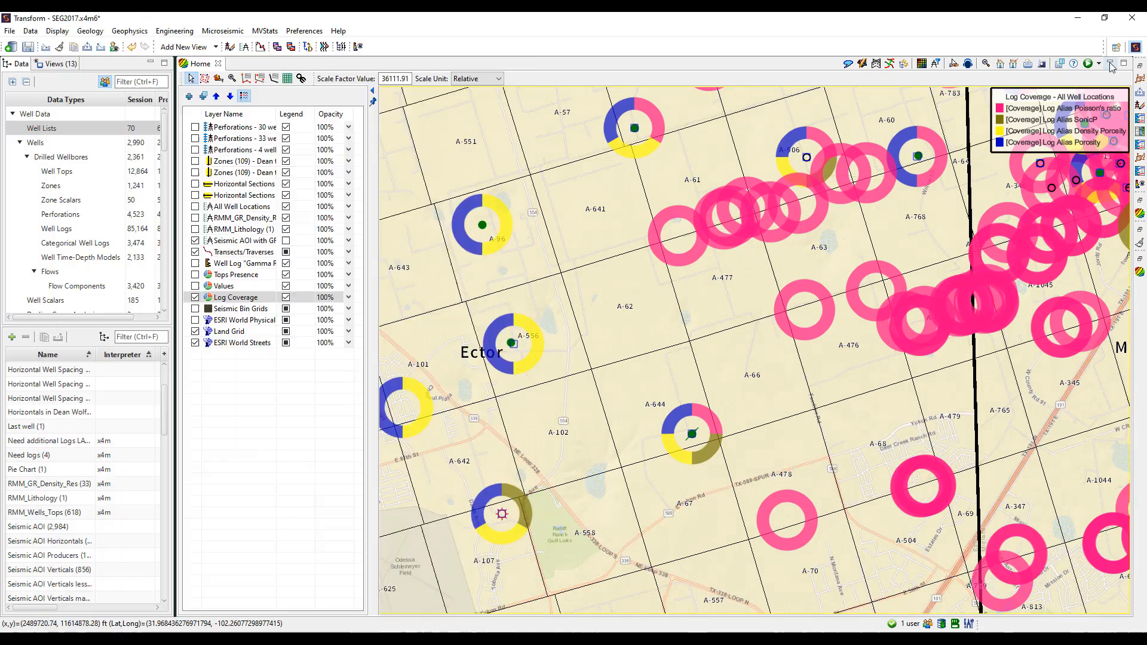
{"action": "left_click", "coordinate": [1140, 212]}
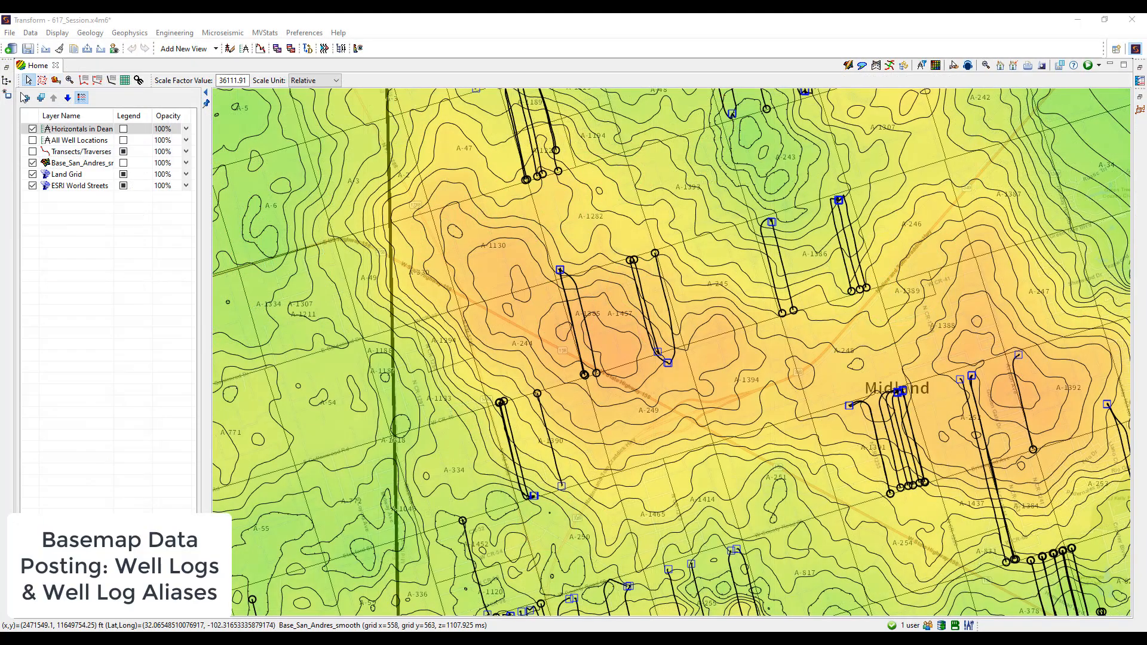
Set up a Well Logs basemap layer with all wellbores in the Horizontals in Dean Wolfcamp well list selected.
{"action": "left_click", "coordinate": [26, 99]}
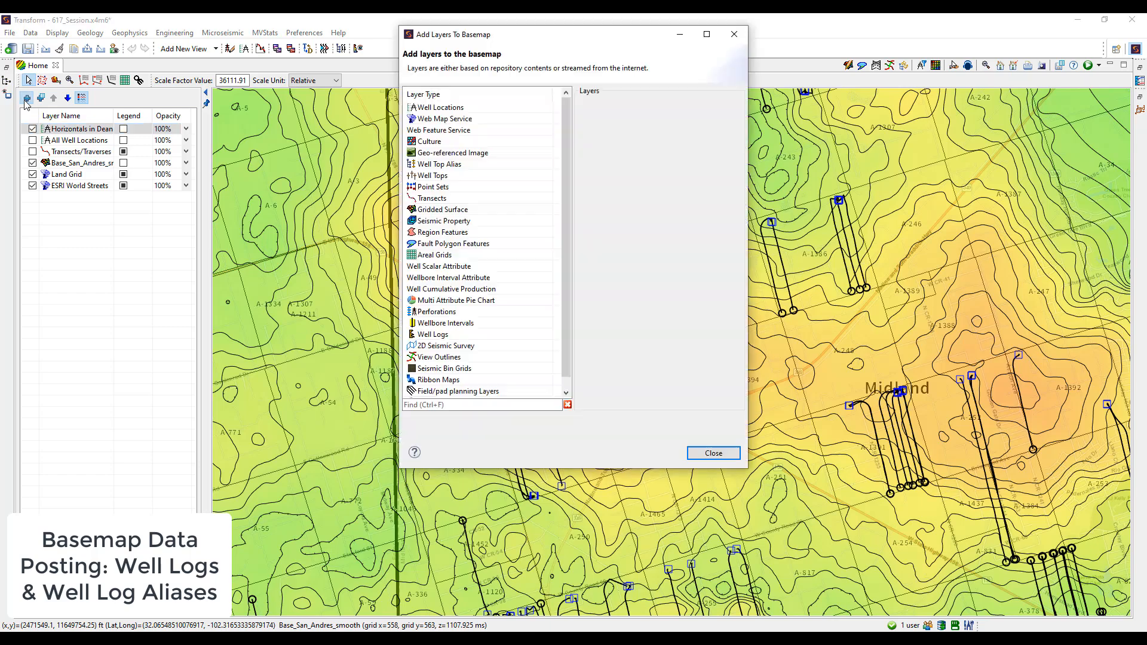
{"action": "left_click", "coordinate": [433, 334]}
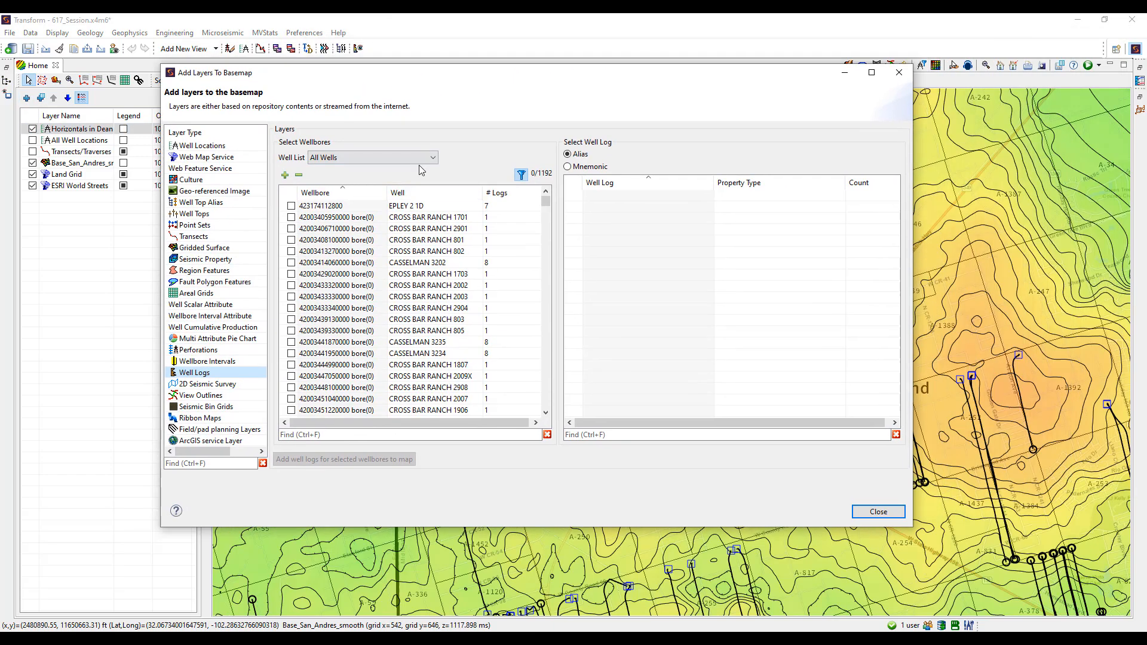
{"action": "left_click", "coordinate": [423, 160]}
{"action": "left_click", "coordinate": [357, 250]}
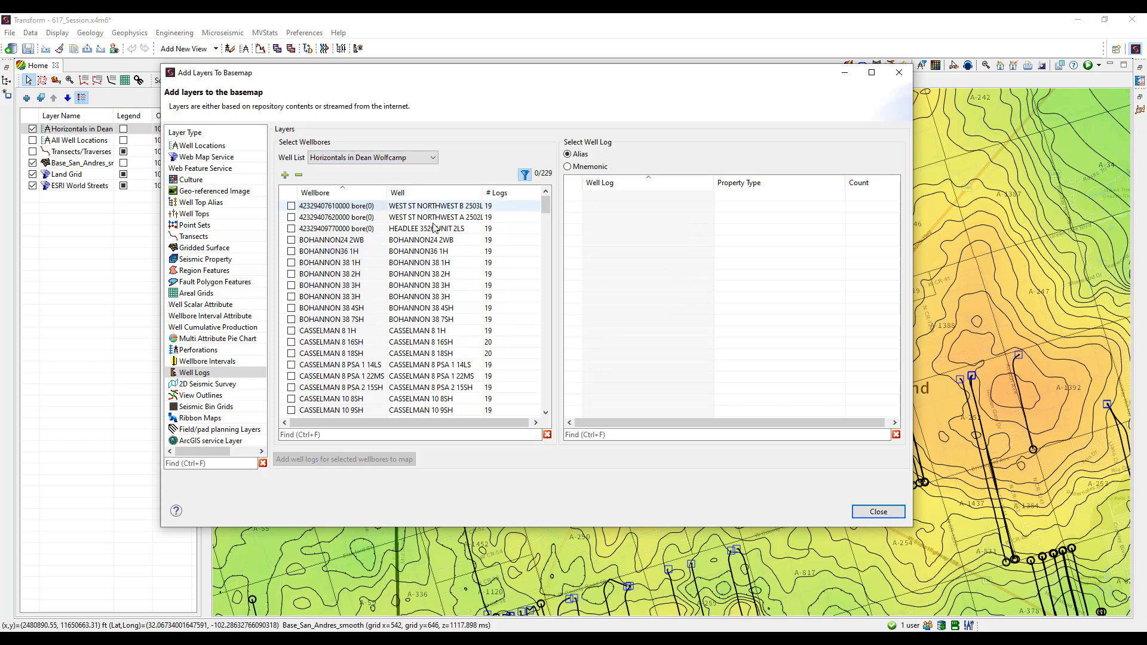
{"action": "left_click", "coordinate": [285, 175]}
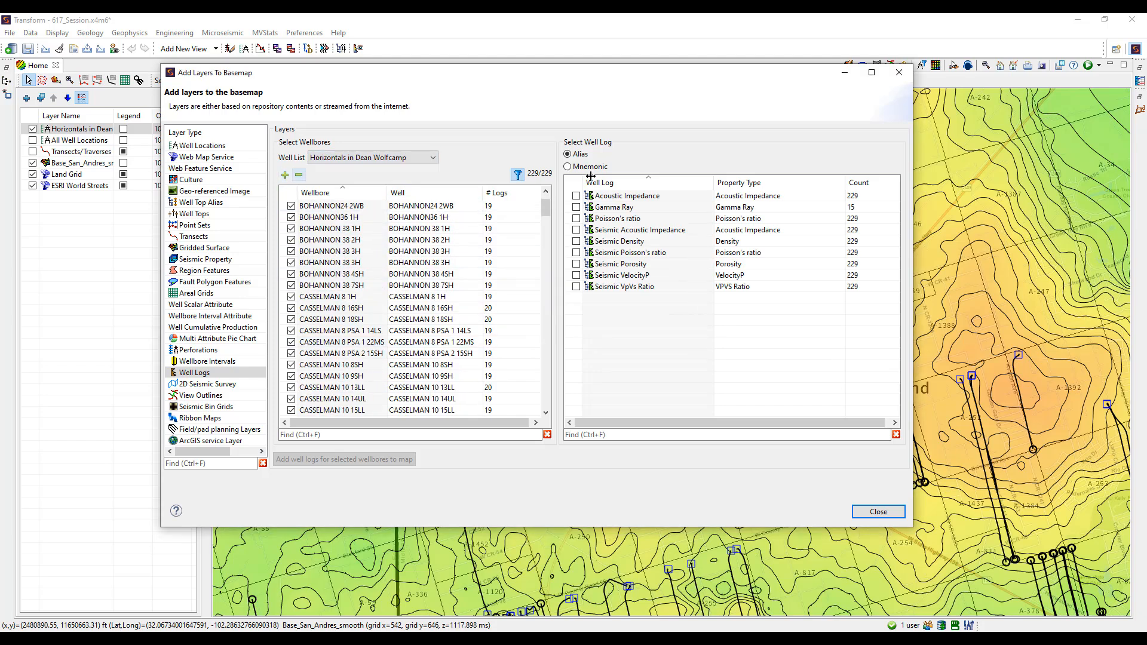
Post the Gamma Ray log alias for the selected wellbores on the basemap.
{"action": "left_click", "coordinate": [576, 206]}
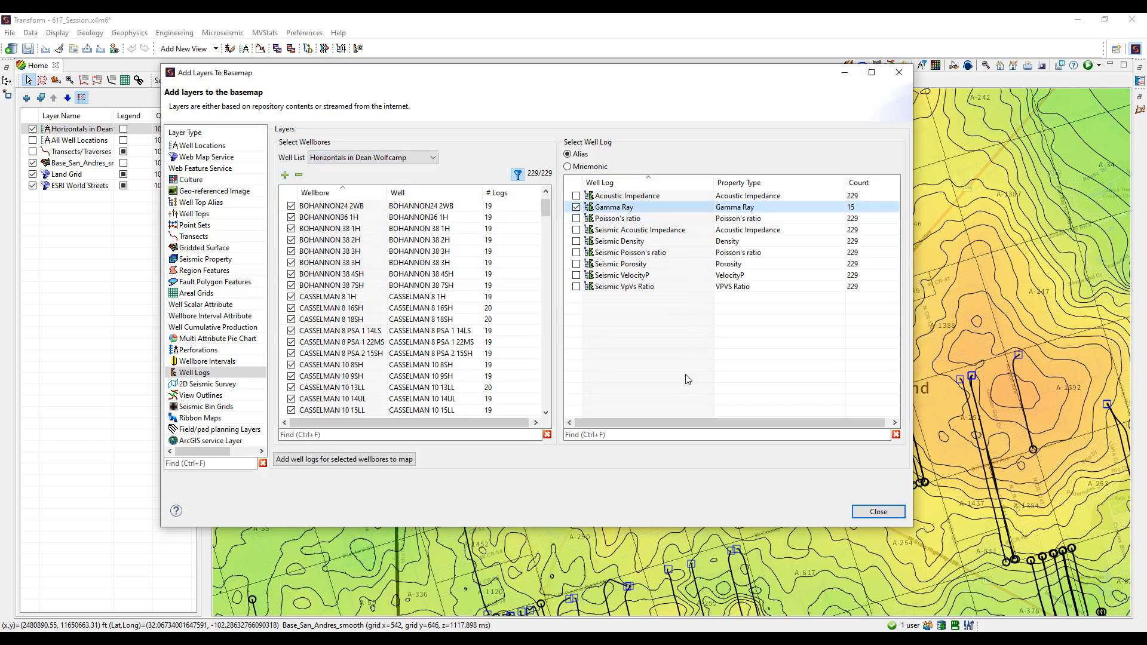
{"action": "left_click", "coordinate": [359, 464]}
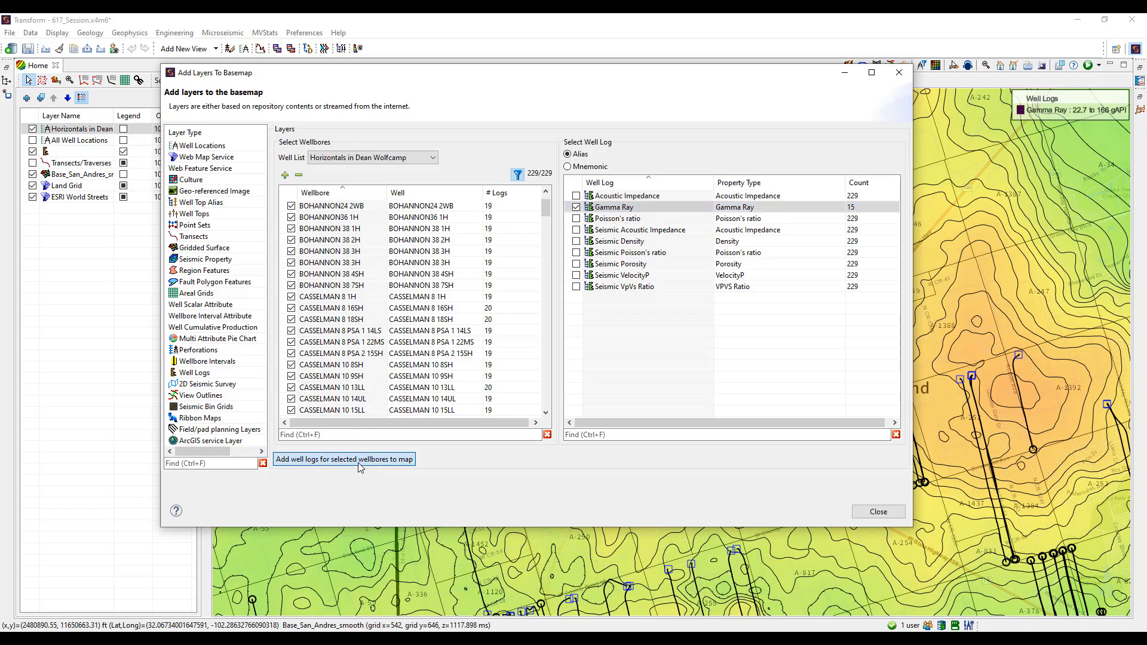
{"action": "left_click", "coordinate": [878, 512]}
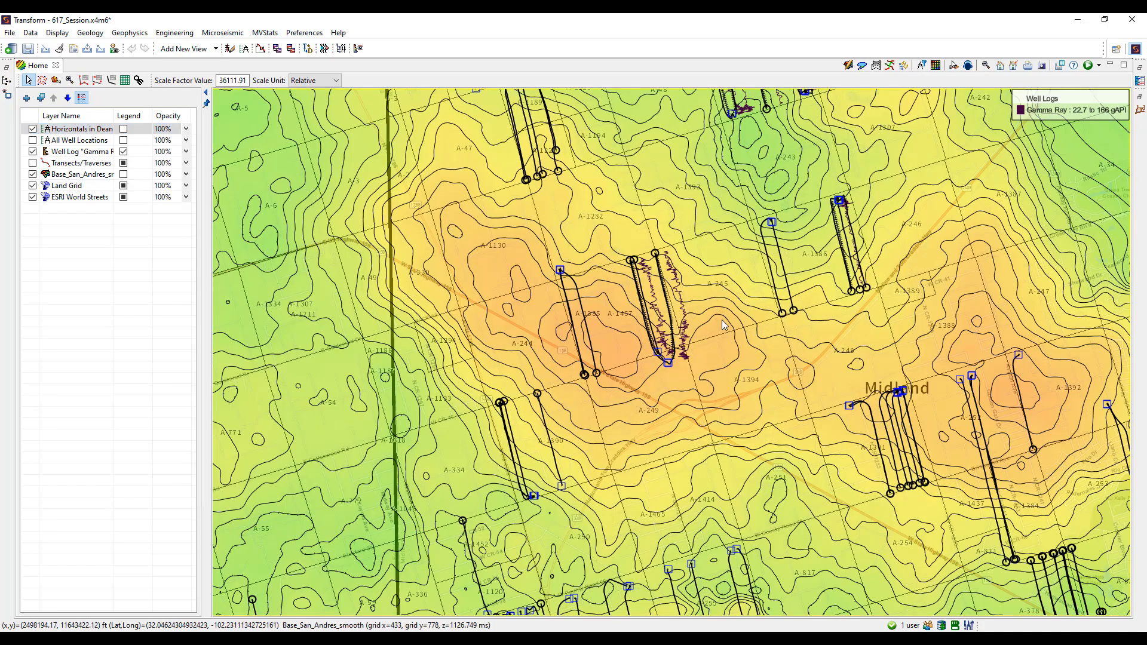
Open the Gamma Ray well log layer's style settings, narrowing the settings window and keeping the posted logs clear of it.
{"action": "scroll", "coordinate": [669, 347], "scroll_direction": "down", "scroll_amount": 2}
{"action": "scroll", "coordinate": [669, 348], "scroll_direction": "up", "scroll_amount": 6}
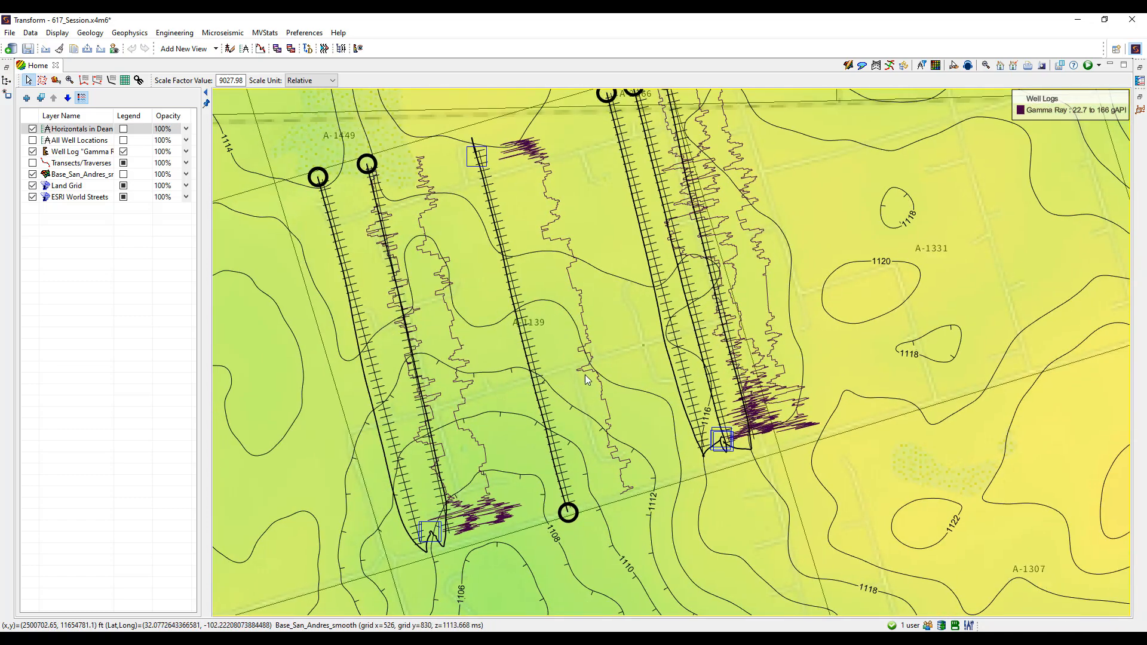
{"action": "right_click", "coordinate": [59, 154]}
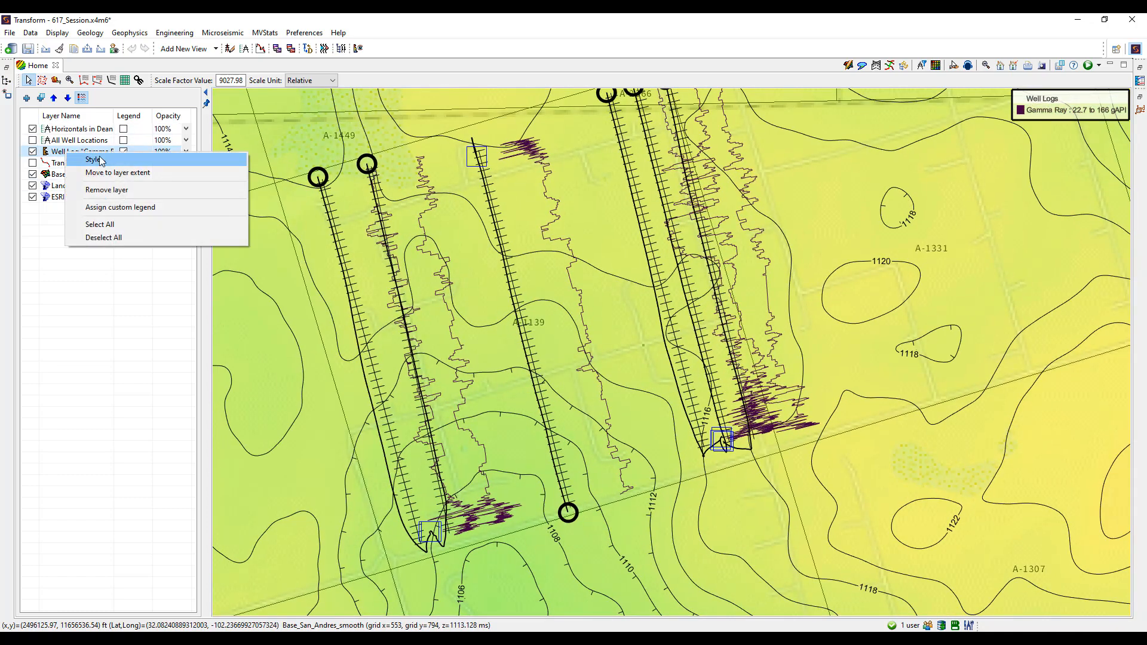
{"action": "left_click", "coordinate": [81, 159]}
{"action": "left_click_drag", "start_coordinate": [653, 24], "coordinate": [438, 109]}
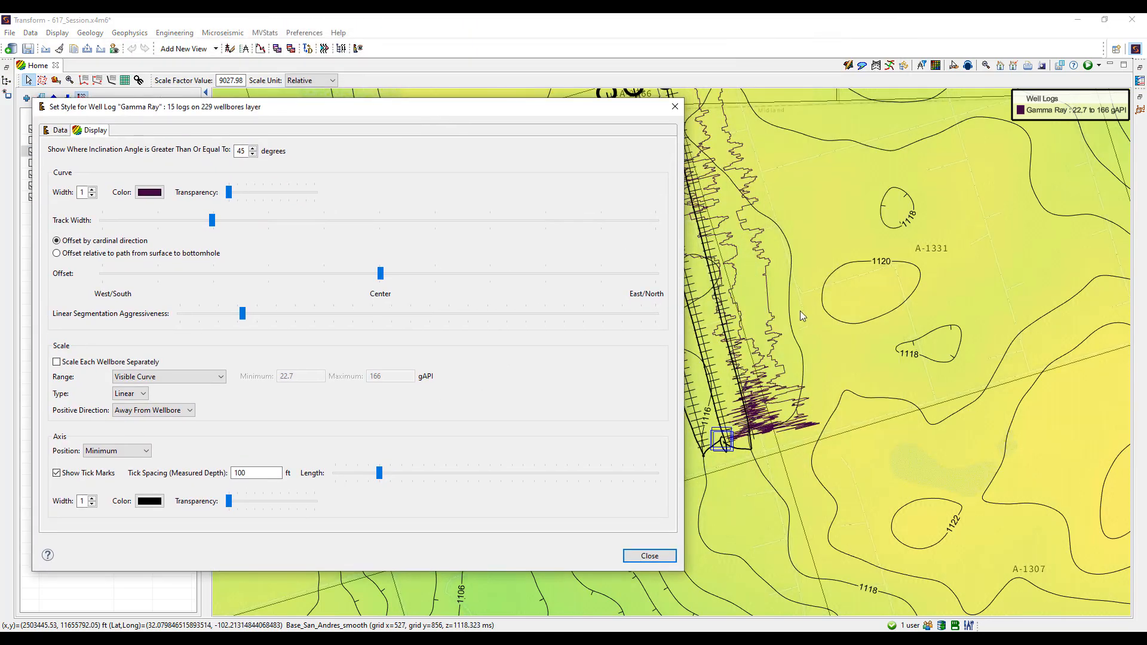
{"action": "left_click_drag", "start_coordinate": [794, 312], "coordinate": [1049, 307]}
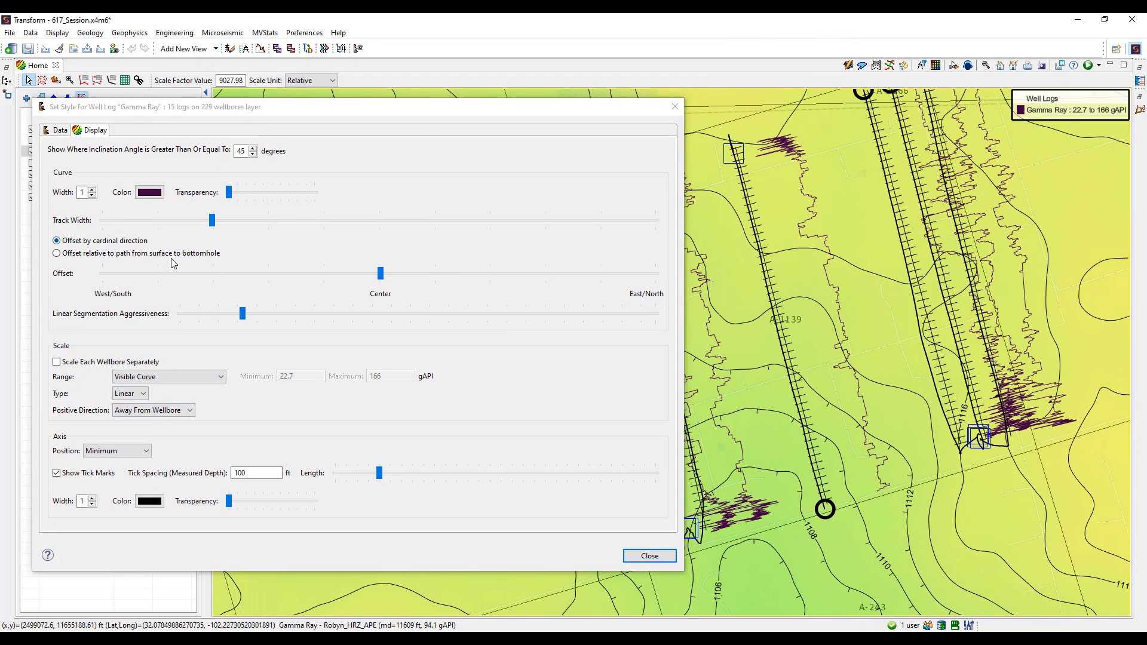
{"action": "left_click_drag", "start_coordinate": [683, 333], "coordinate": [479, 334]}
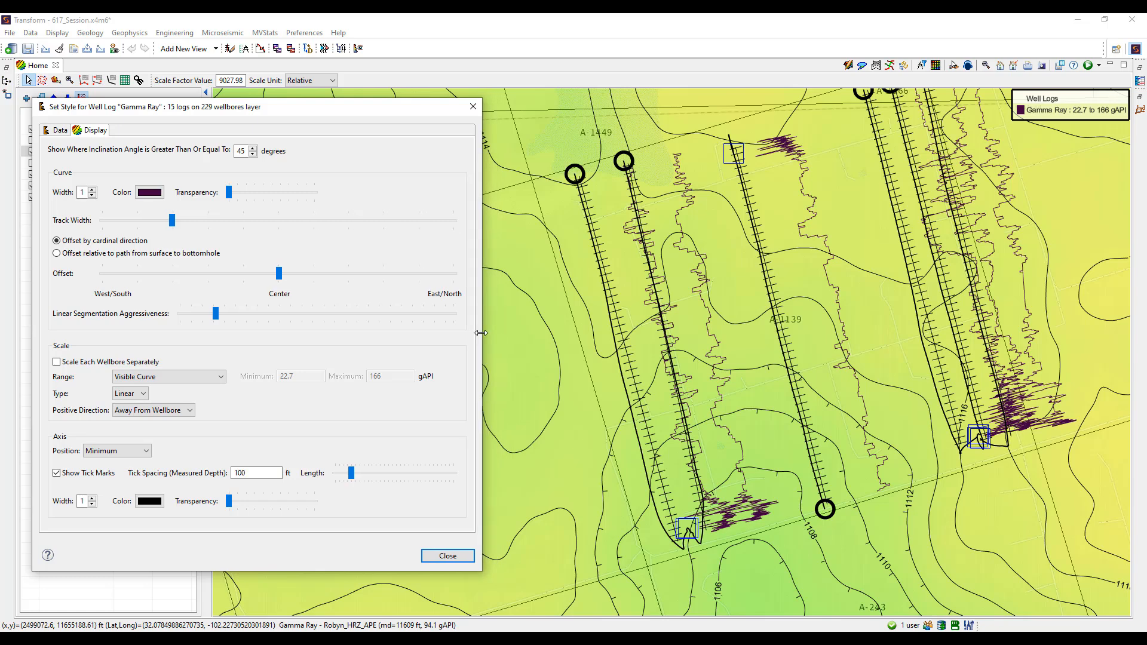
Set the Gamma Ray curve's width to 3 and its color to red.
{"action": "left_click", "coordinate": [93, 189]}
{"action": "left_click", "coordinate": [92, 189]}
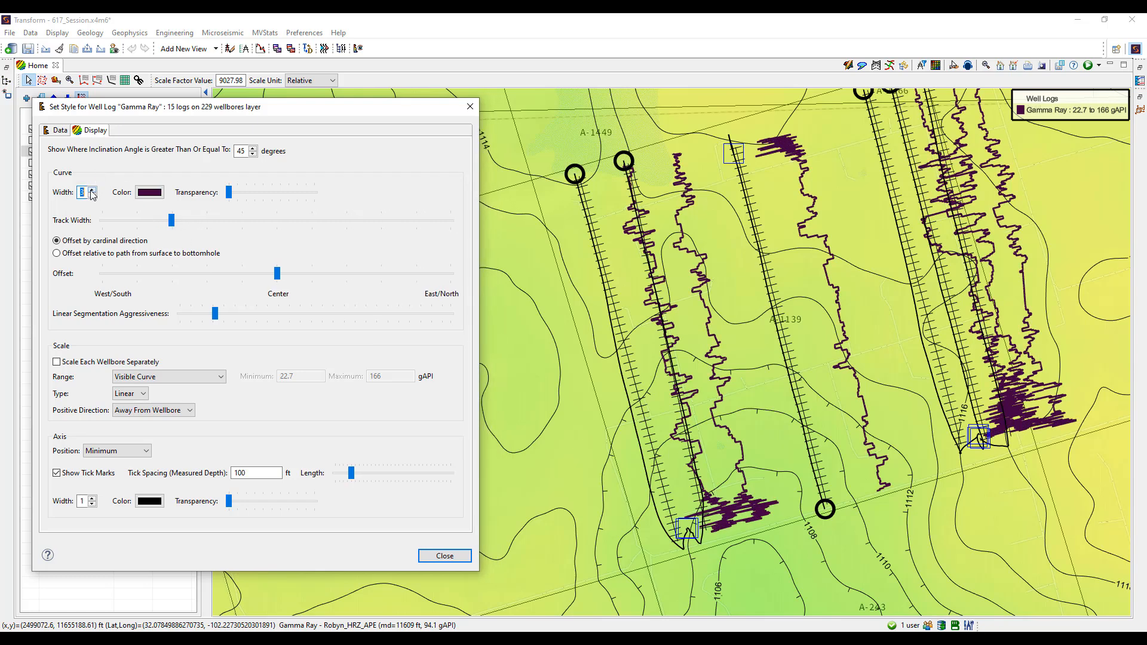
{"action": "left_click", "coordinate": [92, 189]}
{"action": "left_click", "coordinate": [93, 188]}
{"action": "left_click", "coordinate": [92, 195]}
{"action": "left_click", "coordinate": [92, 195]}
{"action": "left_click", "coordinate": [150, 192]}
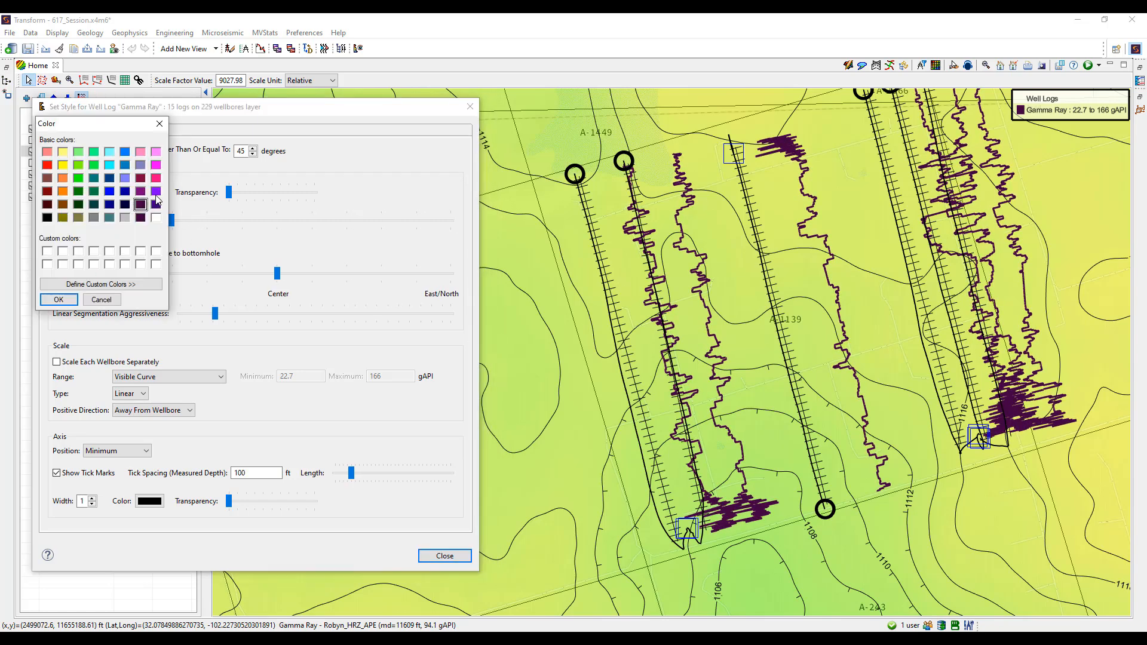
{"action": "left_click", "coordinate": [58, 300]}
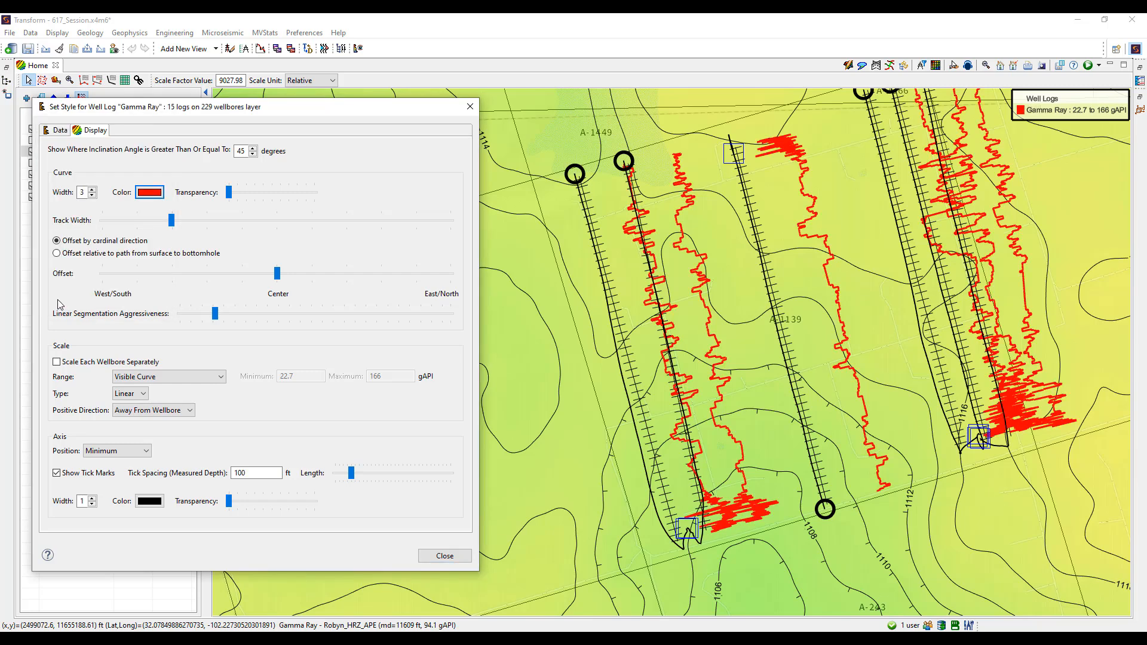
Make the Gamma Ray curve slightly transparent, reduce its track width and offset it slightly toward West/South.
{"action": "mouse_move", "coordinate": [234, 192]}
{"action": "left_mouse_down"}
{"action": "mouse_move", "coordinate": [319, 192]}
{"action": "mouse_move", "coordinate": [250, 194]}
{"action": "left_mouse_up"}
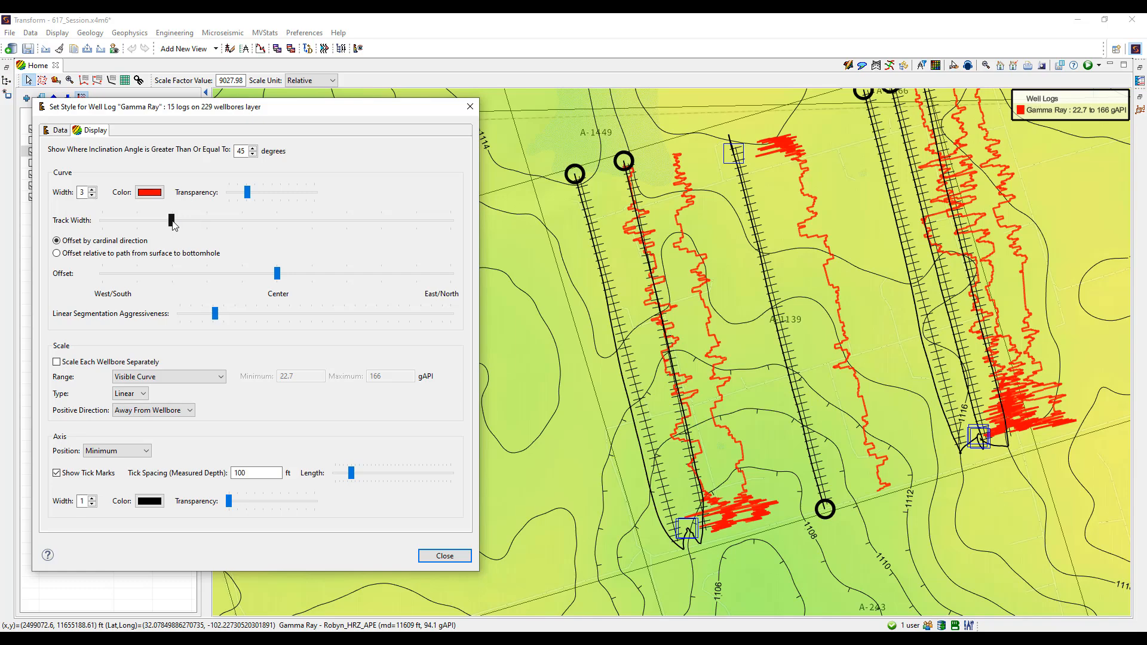
{"action": "left_click_drag", "start_coordinate": [173, 223], "coordinate": [134, 220]}
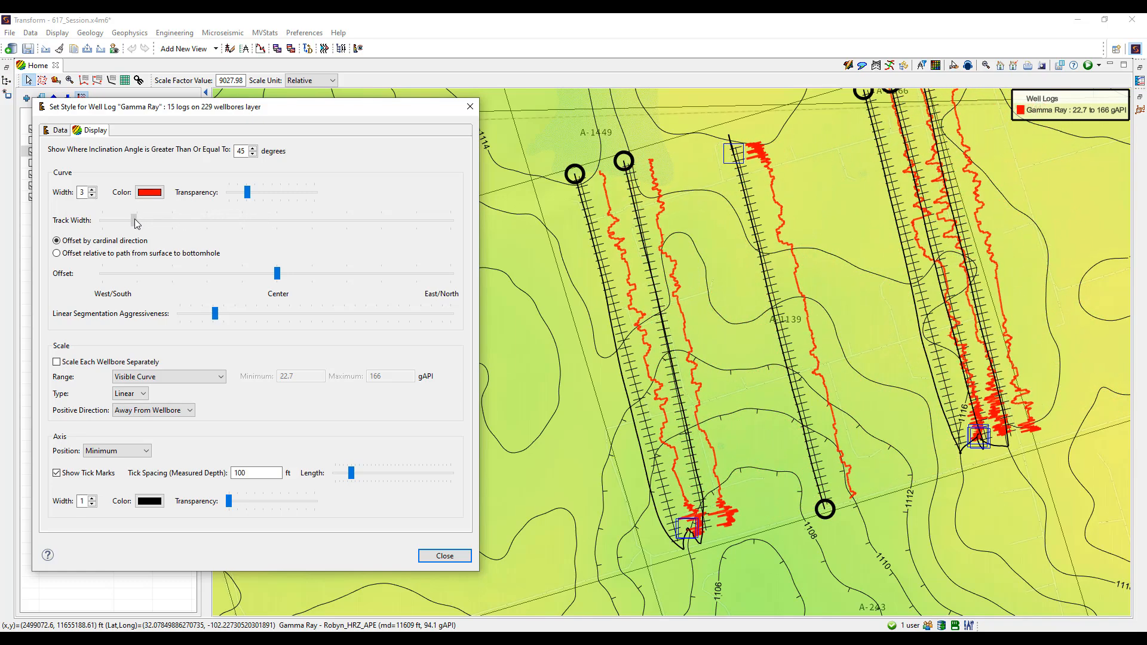
{"action": "mouse_move", "coordinate": [270, 280]}
{"action": "left_mouse_down"}
{"action": "mouse_move", "coordinate": [227, 273]}
{"action": "mouse_move", "coordinate": [274, 271]}
{"action": "mouse_move", "coordinate": [269, 279]}
{"action": "left_mouse_up"}
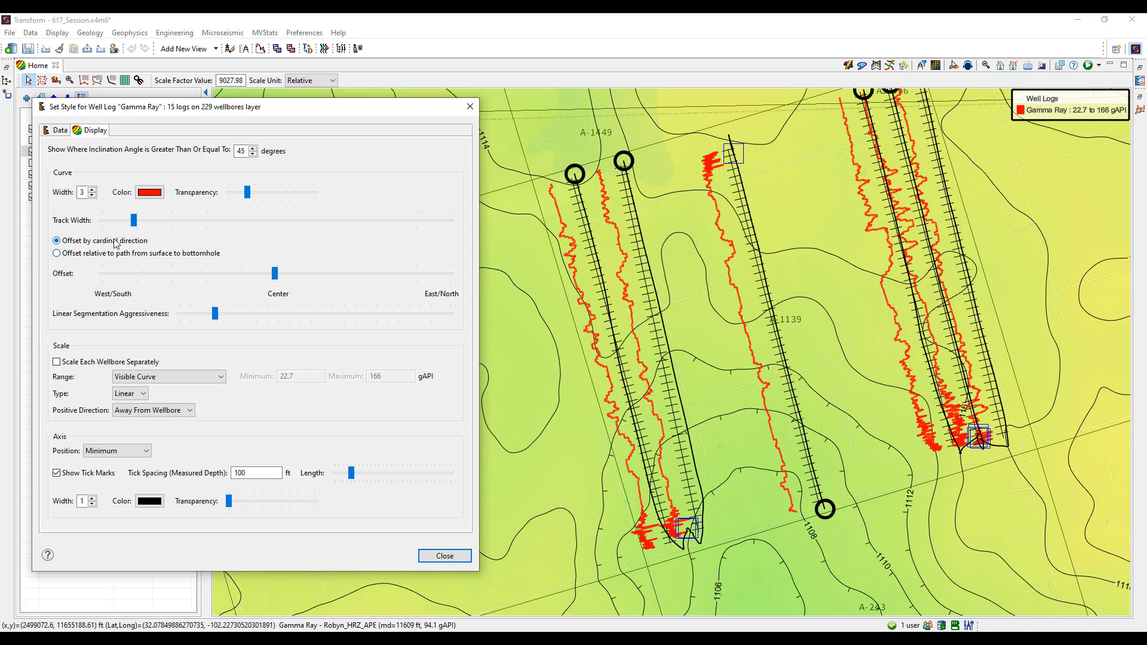
Set the Gamma Ray scale to a Manual range from 0 to 140 gAPI.
{"action": "left_click", "coordinate": [170, 377]}
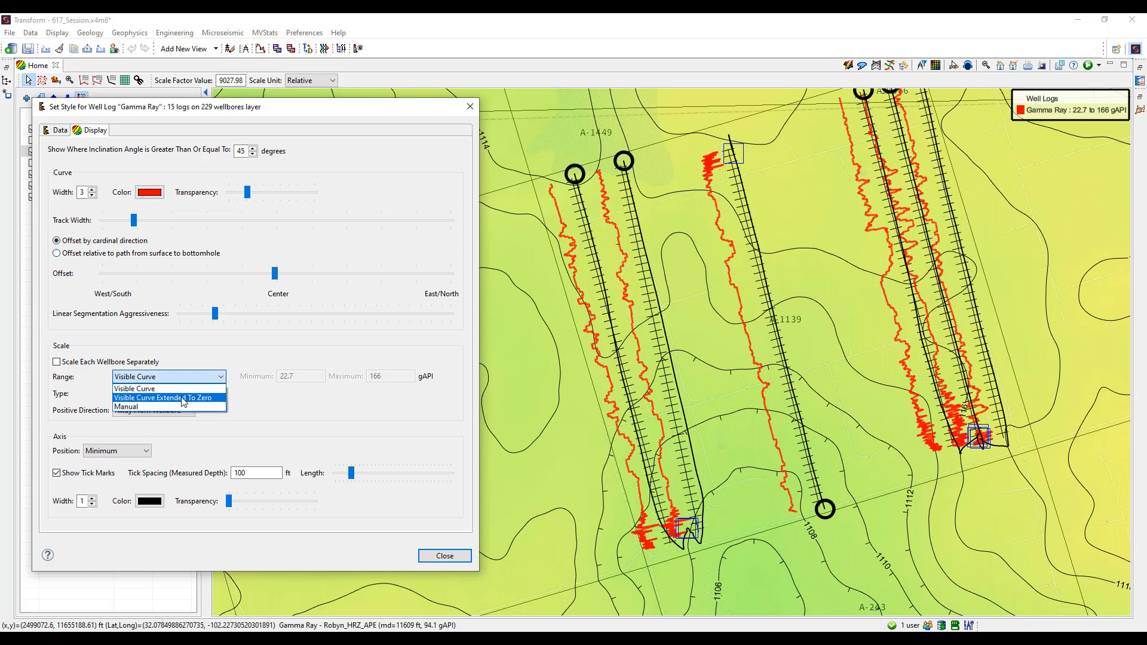
{"action": "left_click", "coordinate": [177, 408]}
{"action": "key", "text": "Tab"}
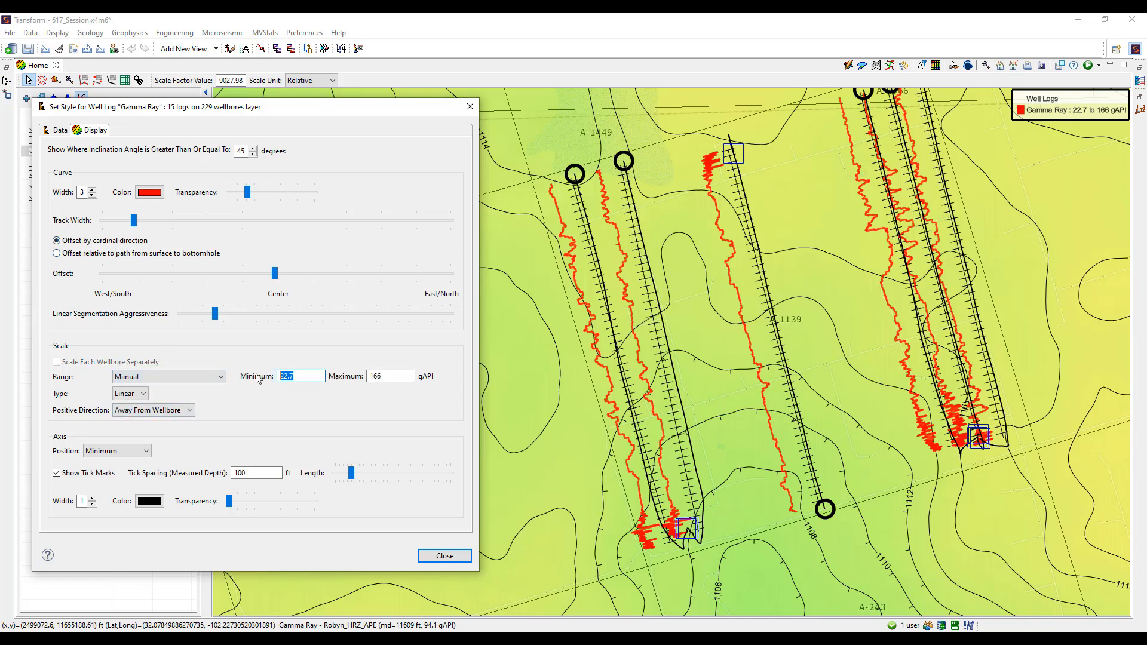
{"action": "type", "text": "140"}
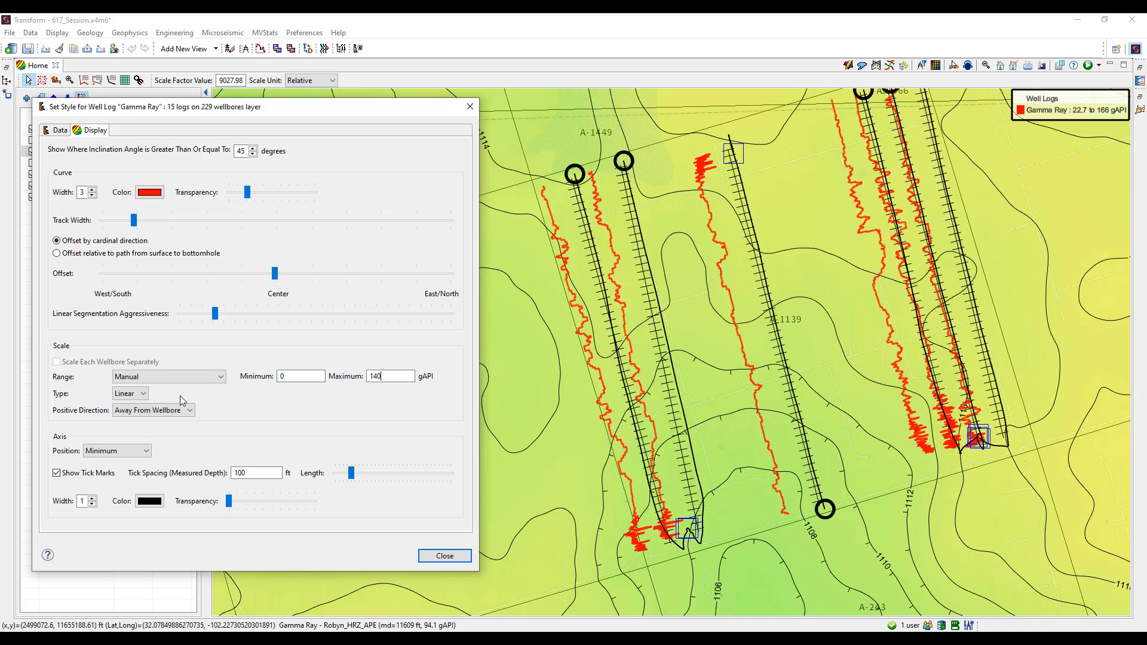
Keep the Gamma Ray scale type Linear and set its positive direction to Toward Wellbore.
{"action": "left_click", "coordinate": [143, 394]}
{"action": "left_click", "coordinate": [145, 405]}
{"action": "left_click", "coordinate": [189, 410]}
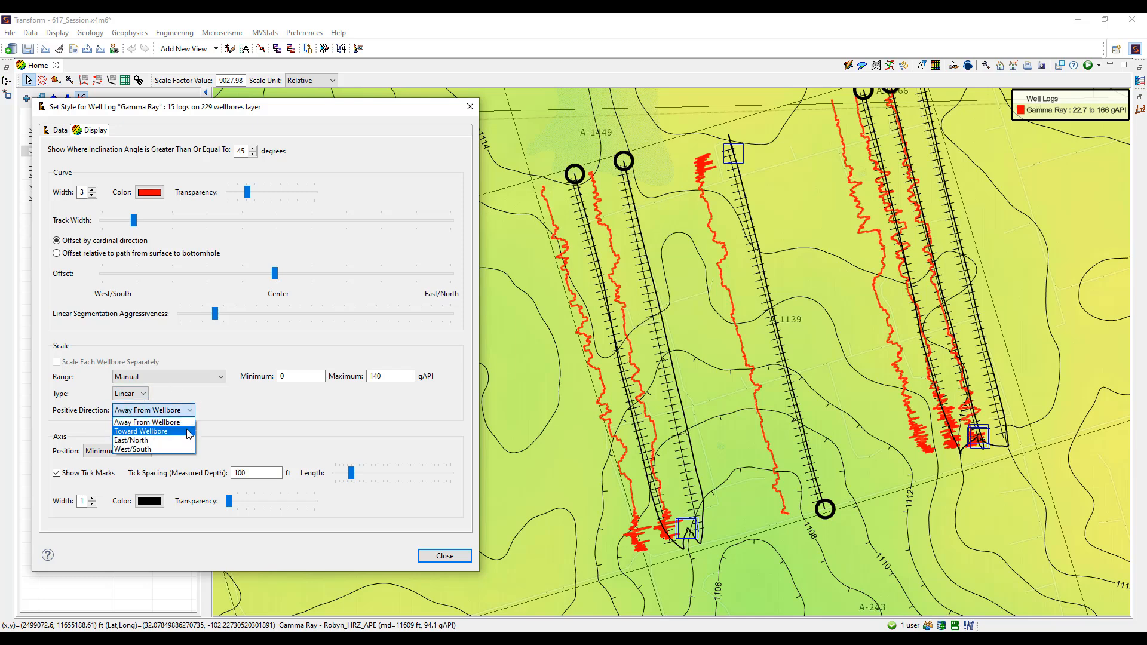
{"action": "left_click", "coordinate": [189, 432]}
{"action": "left_click", "coordinate": [189, 410]}
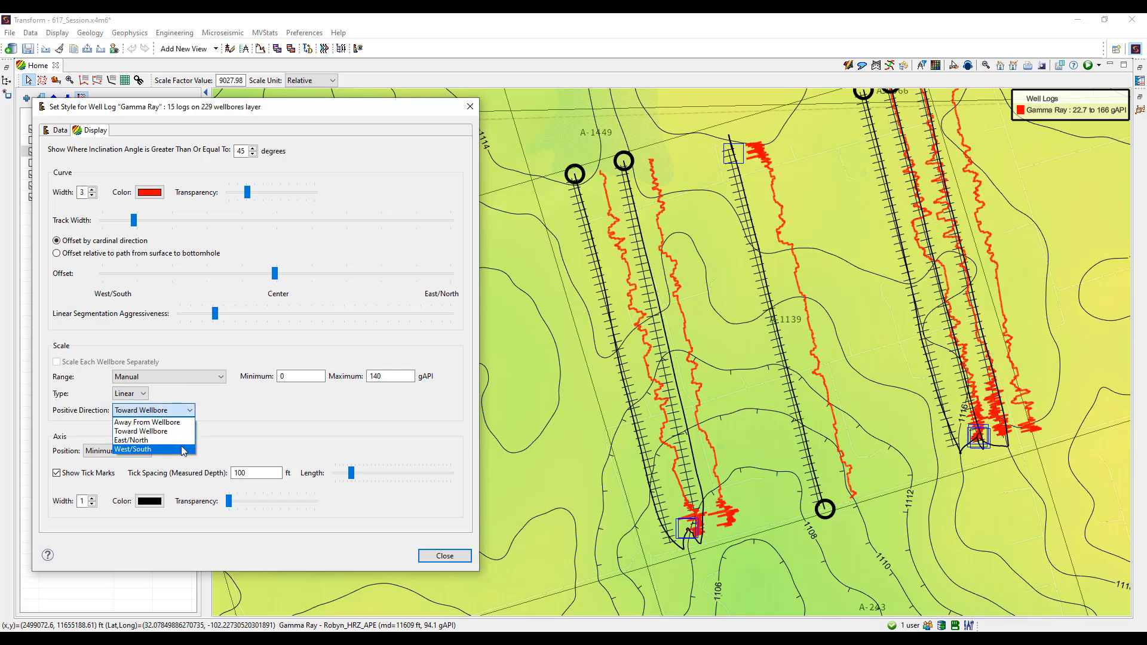
{"action": "left_click", "coordinate": [186, 431]}
{"action": "left_click", "coordinate": [190, 411]}
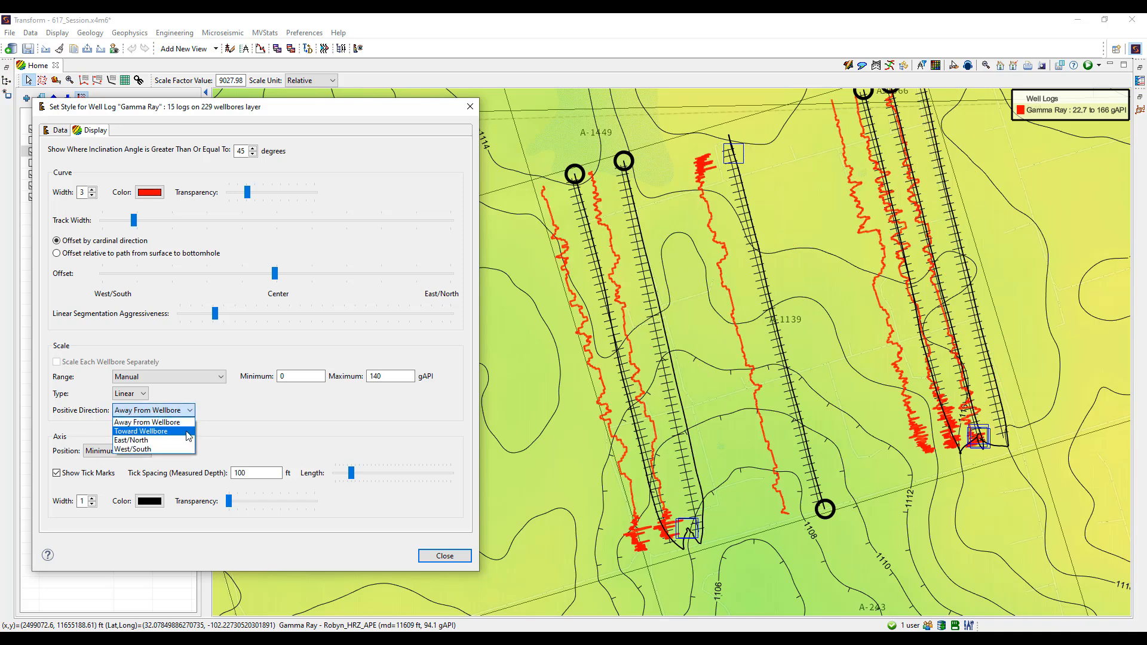
{"action": "left_click", "coordinate": [189, 430]}
Position the log axis at Center and show its tick marks with a spacing of 250 ft.
{"action": "left_click", "coordinate": [144, 451]}
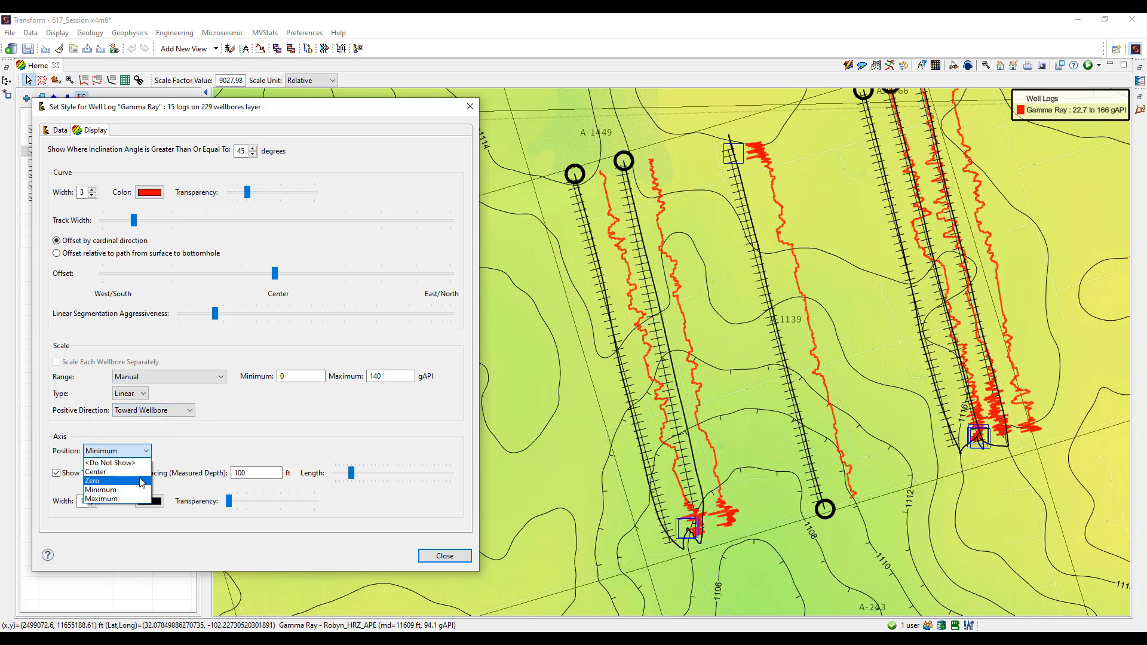
{"action": "left_click", "coordinate": [144, 472]}
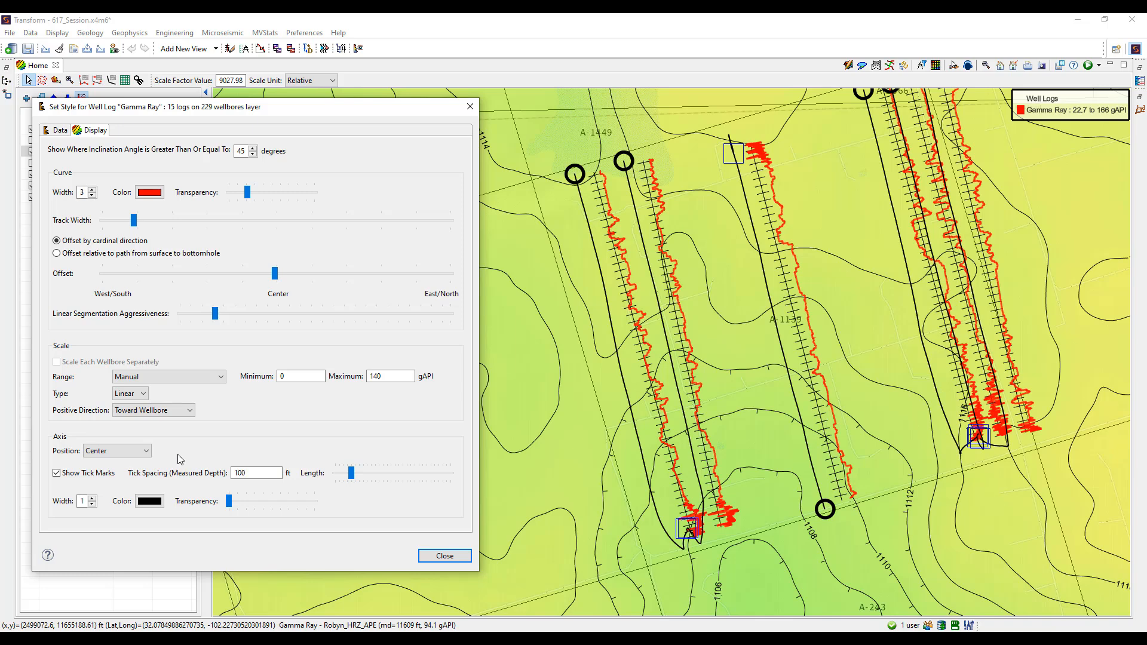
{"action": "left_click", "coordinate": [63, 475]}
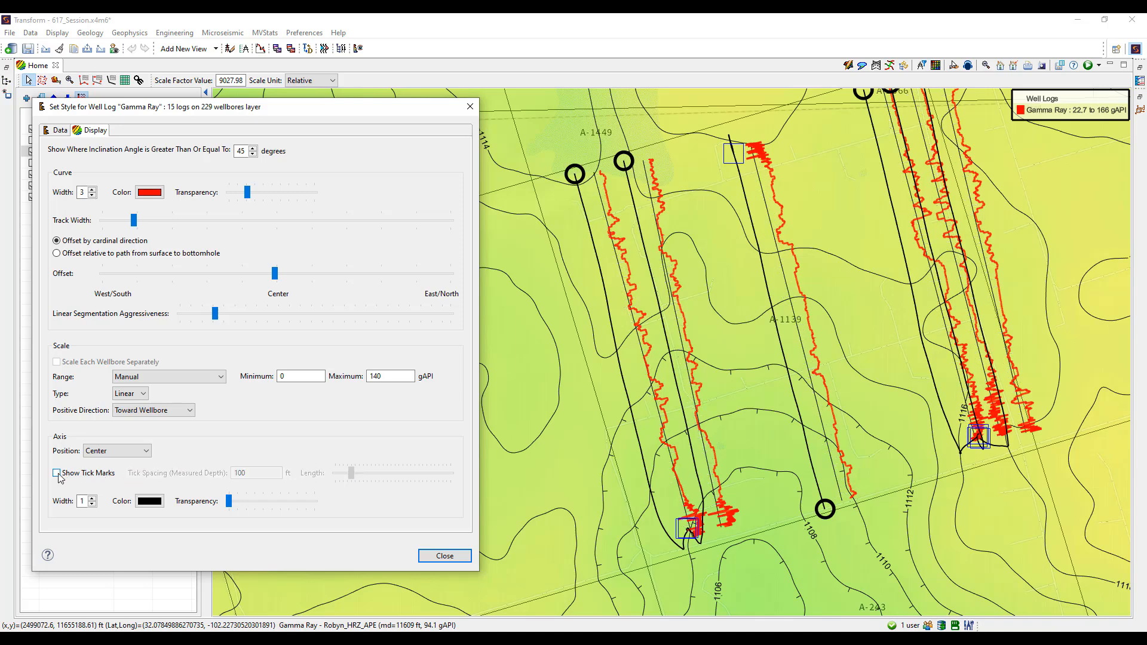
{"action": "left_click", "coordinate": [60, 476]}
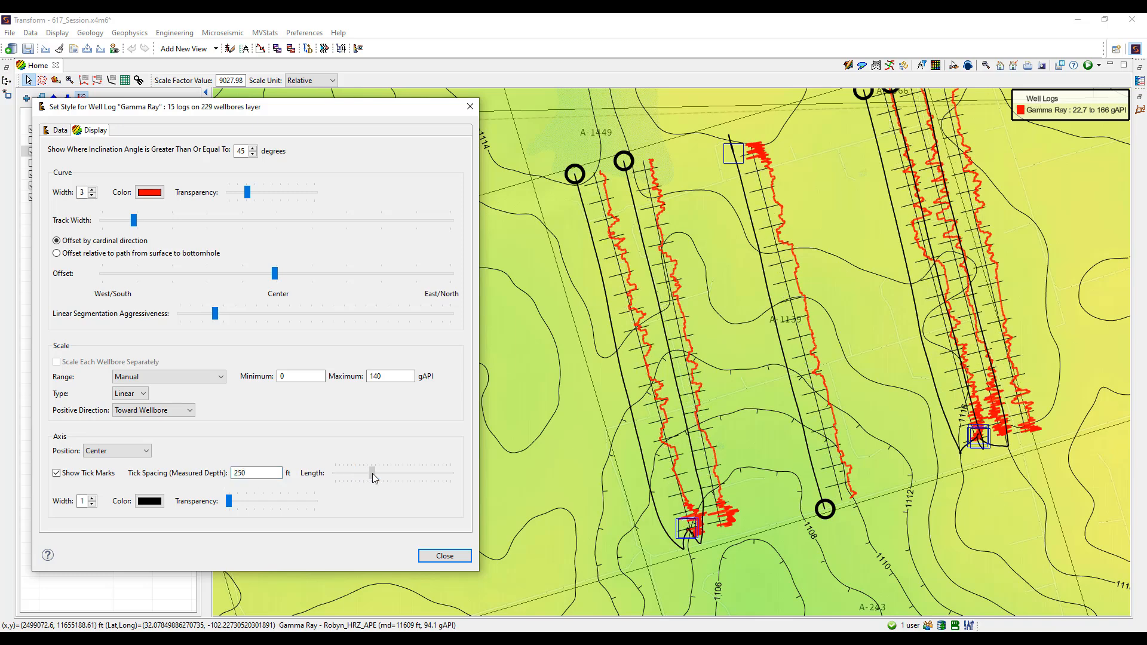
Shorten the axis tick marks, keep the axis width at 1 and make the axis slightly transparent.
{"action": "left_click_drag", "start_coordinate": [397, 473], "coordinate": [343, 473]}
{"action": "left_click", "coordinate": [92, 499]}
{"action": "left_click", "coordinate": [92, 504]}
{"action": "mouse_move", "coordinate": [232, 508]}
{"action": "left_mouse_down"}
{"action": "mouse_move", "coordinate": [281, 502]}
{"action": "mouse_move", "coordinate": [239, 501]}
{"action": "left_mouse_up"}
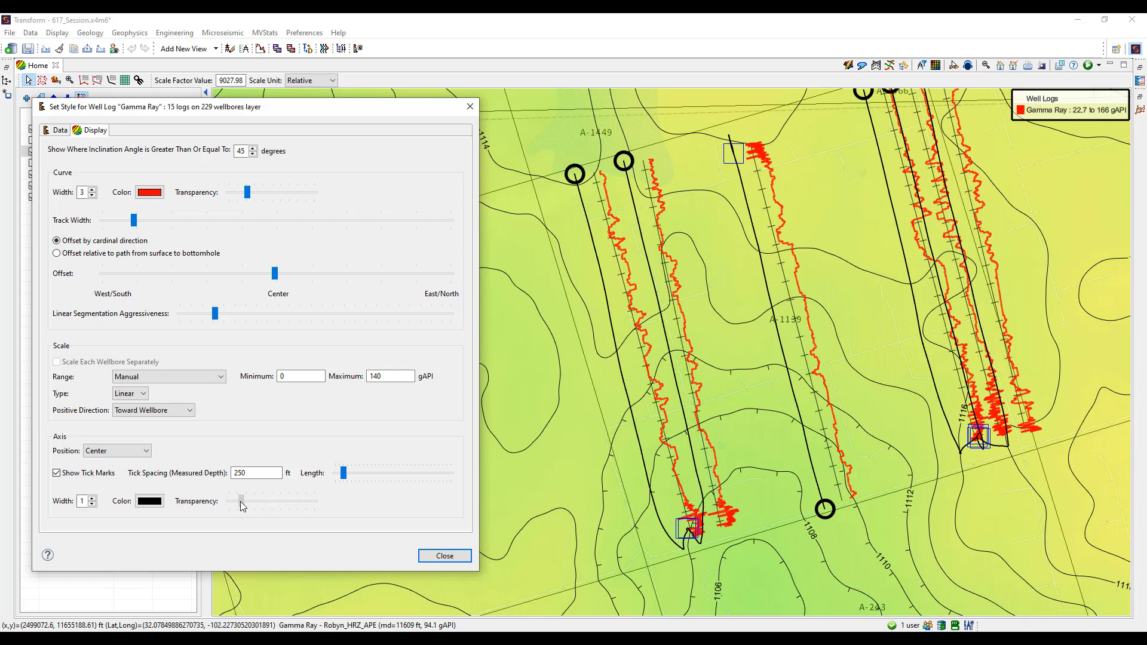
Color the log axis light gray and set its position to <Do Not Show>.
{"action": "left_click", "coordinate": [149, 502]}
{"action": "left_click", "coordinate": [126, 218]}
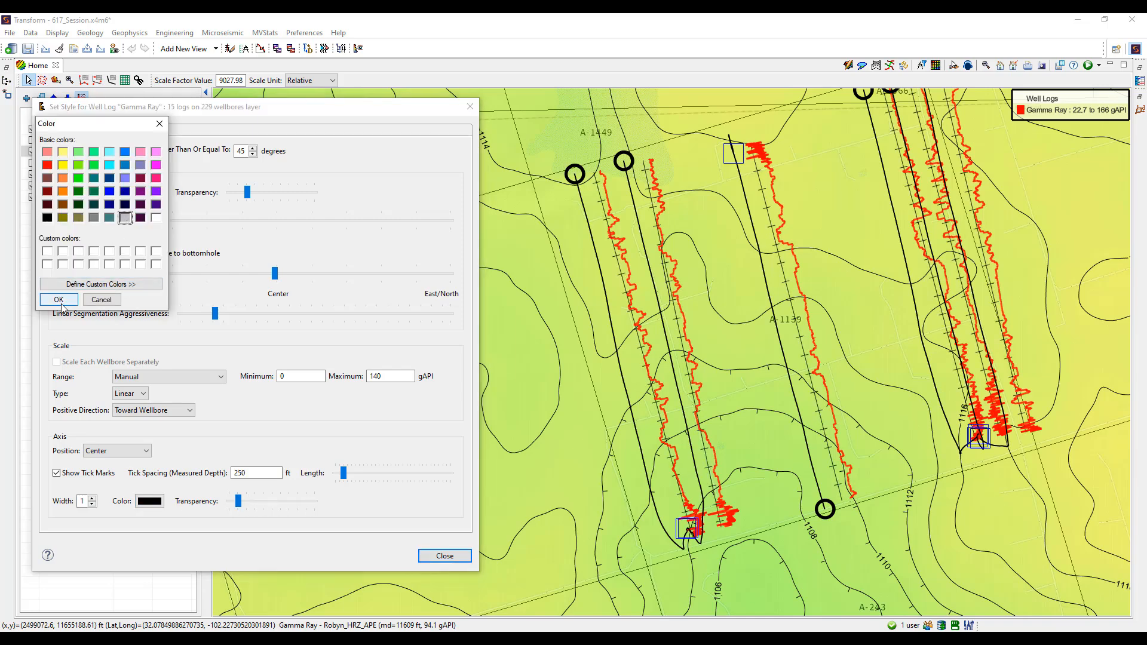
{"action": "left_click", "coordinate": [59, 299]}
{"action": "left_click", "coordinate": [133, 451]}
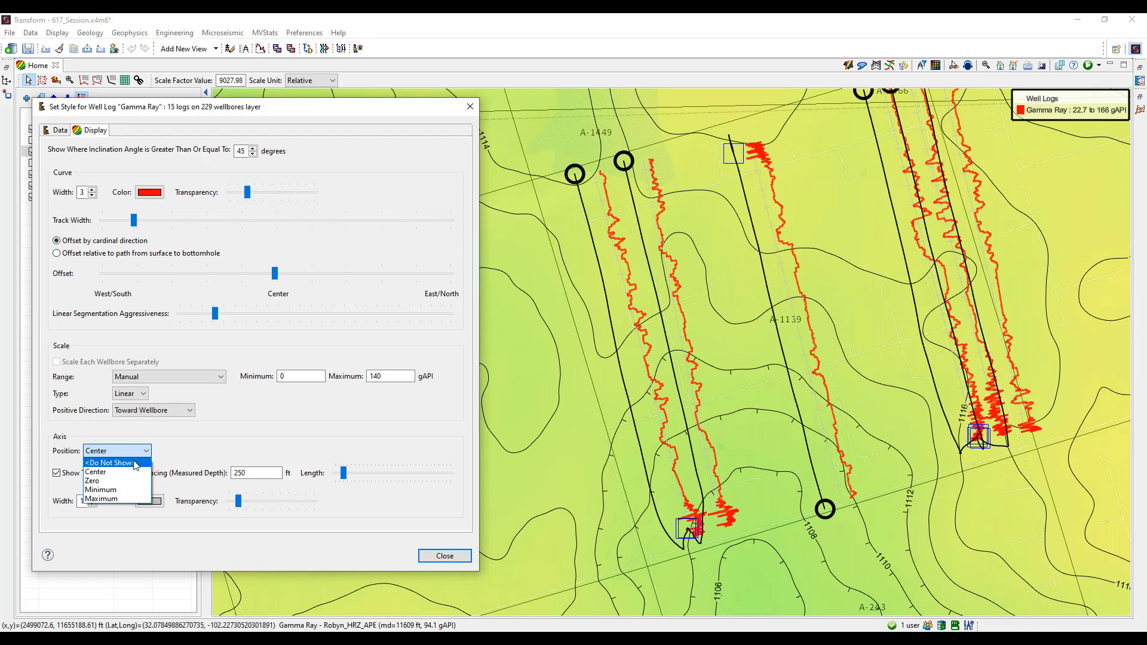
{"action": "left_click", "coordinate": [135, 464]}
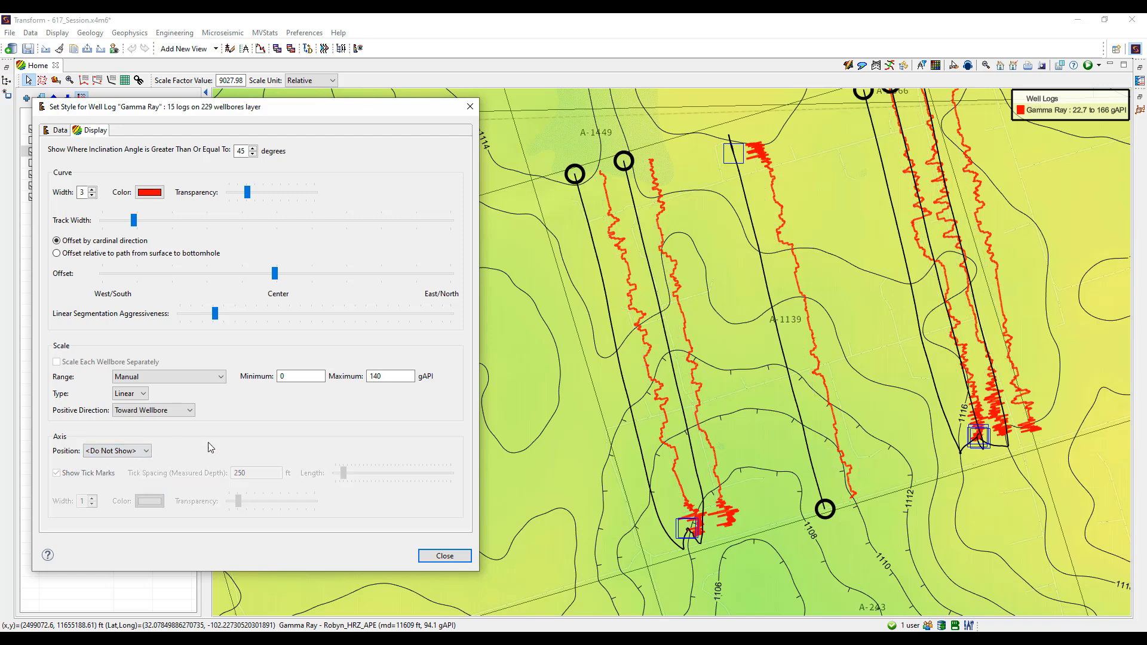
Identify the westernmost wellbore in view, exclude CASSELMAN 40 1SH from the Gamma Ray layer and close its style settings.
{"action": "left_click", "coordinate": [57, 131]}
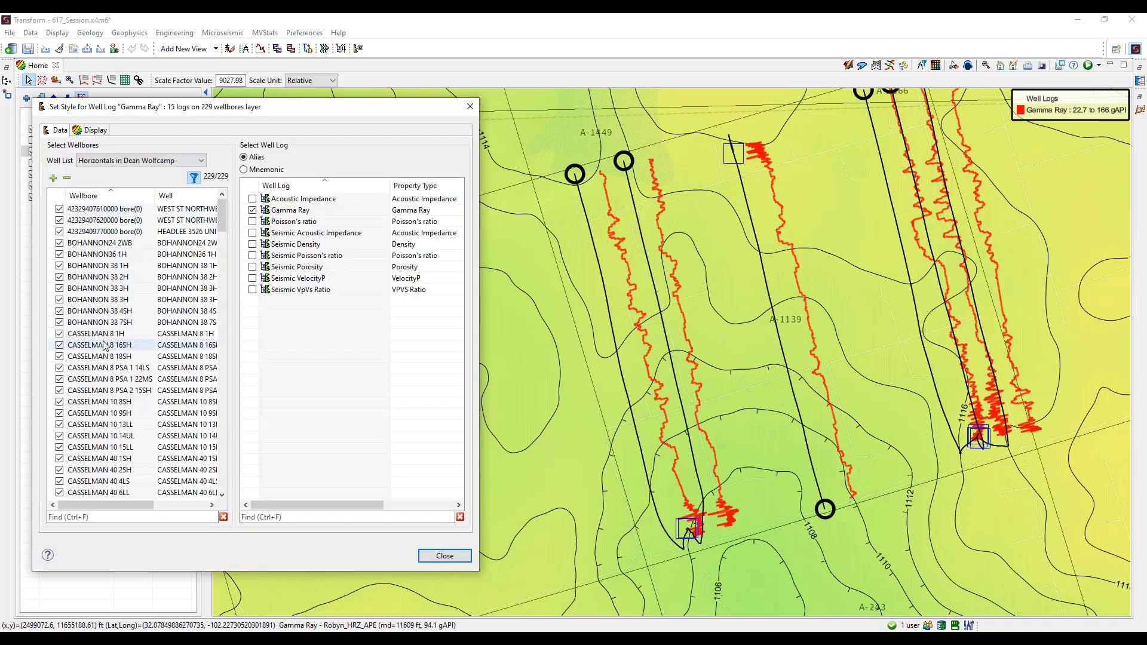
{"action": "left_click", "coordinate": [624, 388]}
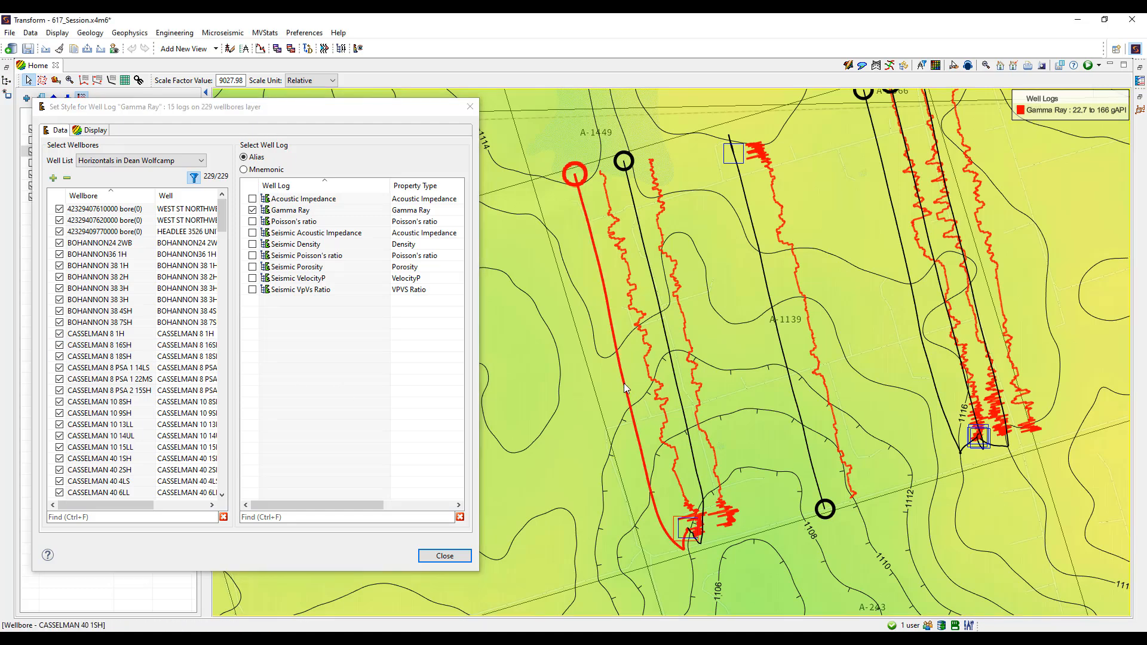
{"action": "right_click", "coordinate": [625, 389]}
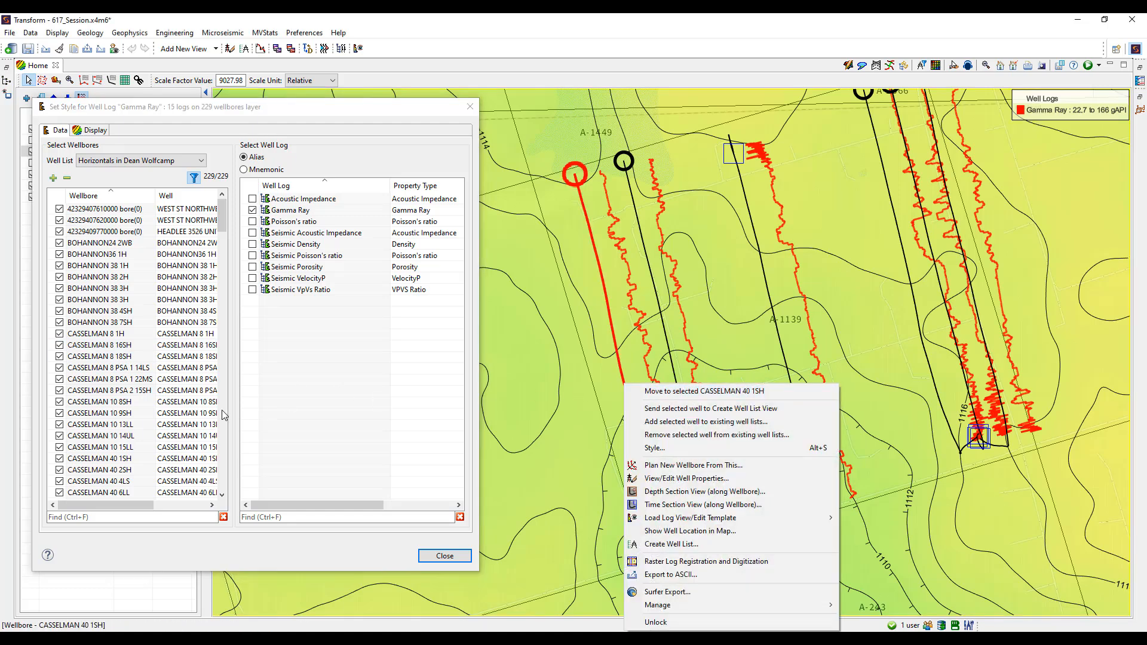
{"action": "left_click", "coordinate": [60, 458]}
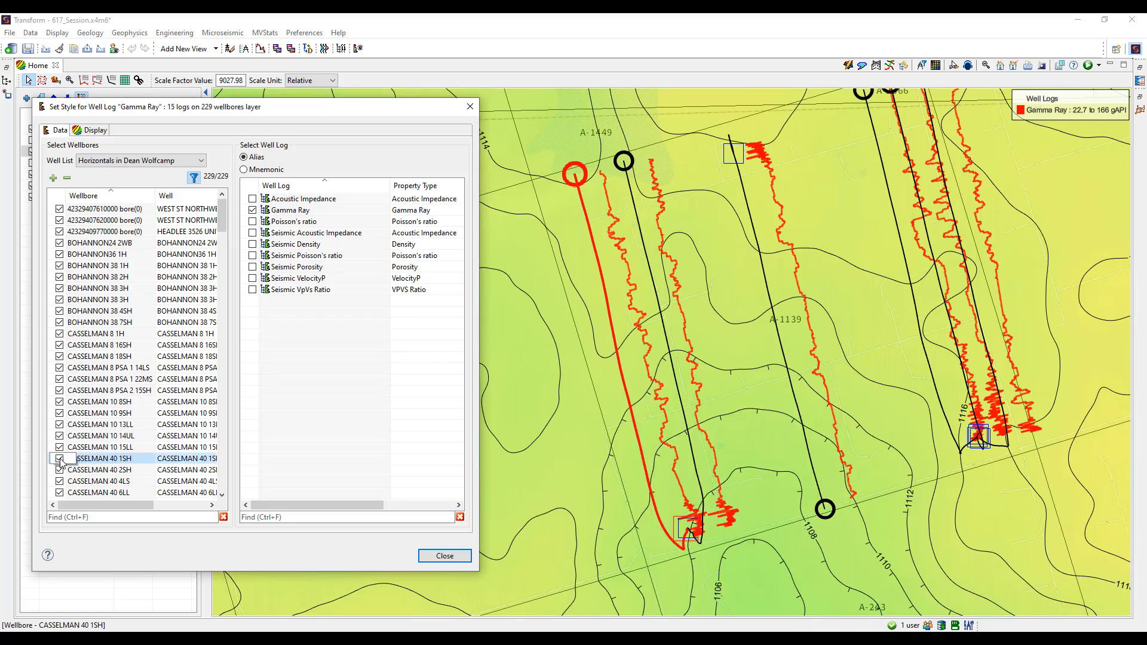
{"action": "left_click", "coordinate": [60, 459]}
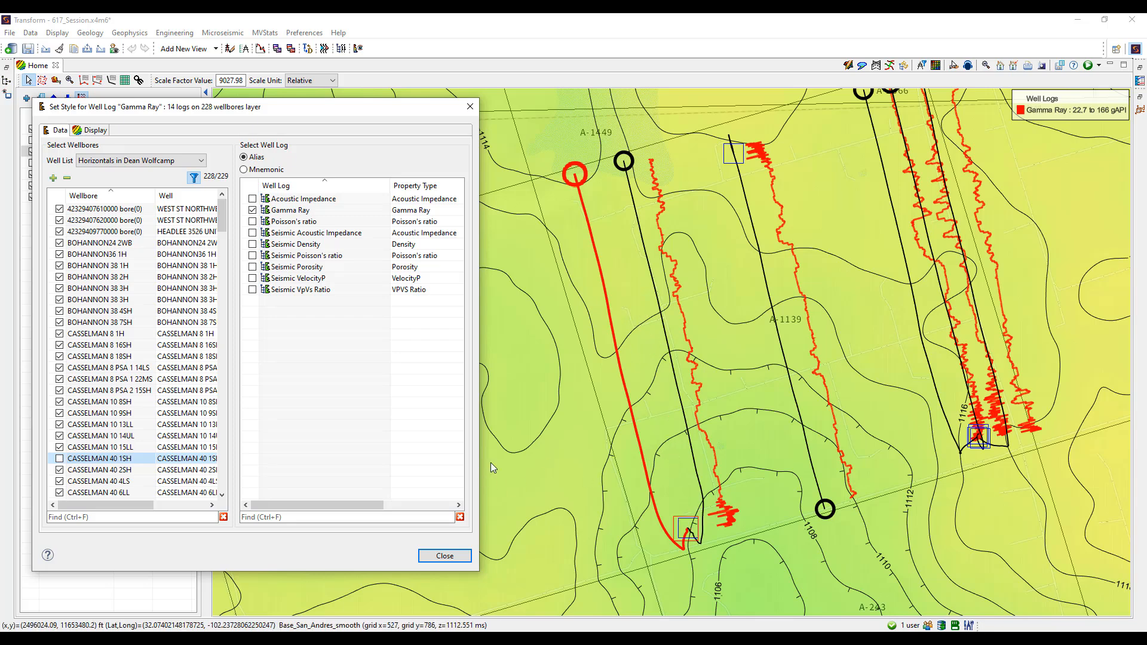
{"action": "left_click", "coordinate": [445, 557]}
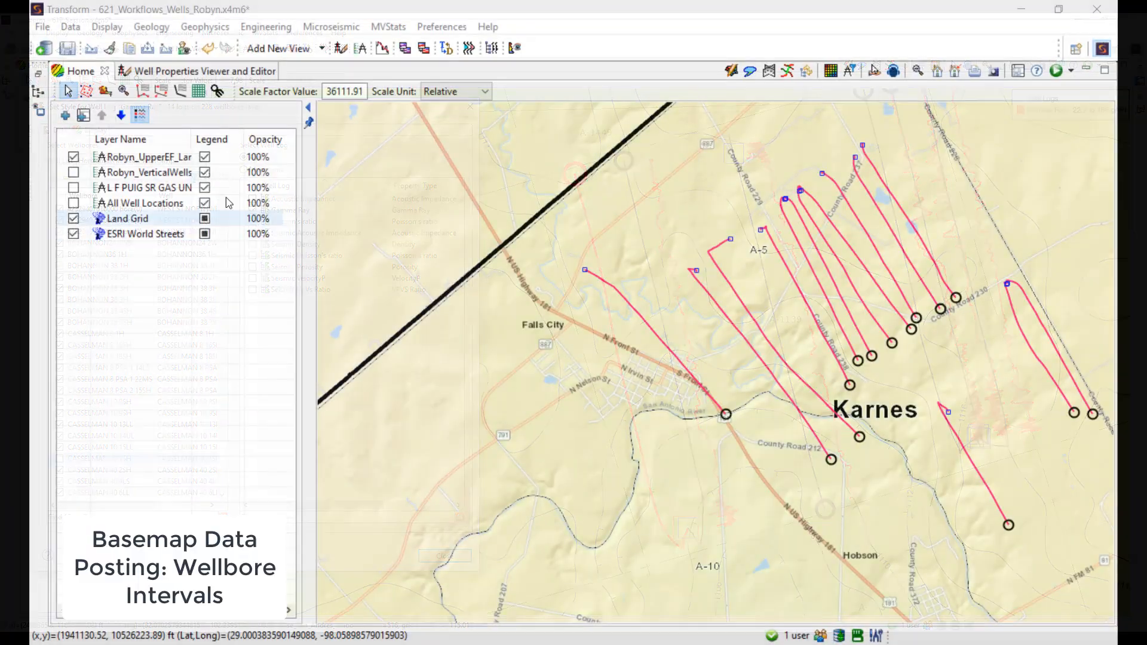
Start a new Wellbore Intervals basemap layer for the Upper Eagle Ford landing well list with the interval type Horizontal Section.
{"action": "left_click", "coordinate": [65, 115]}
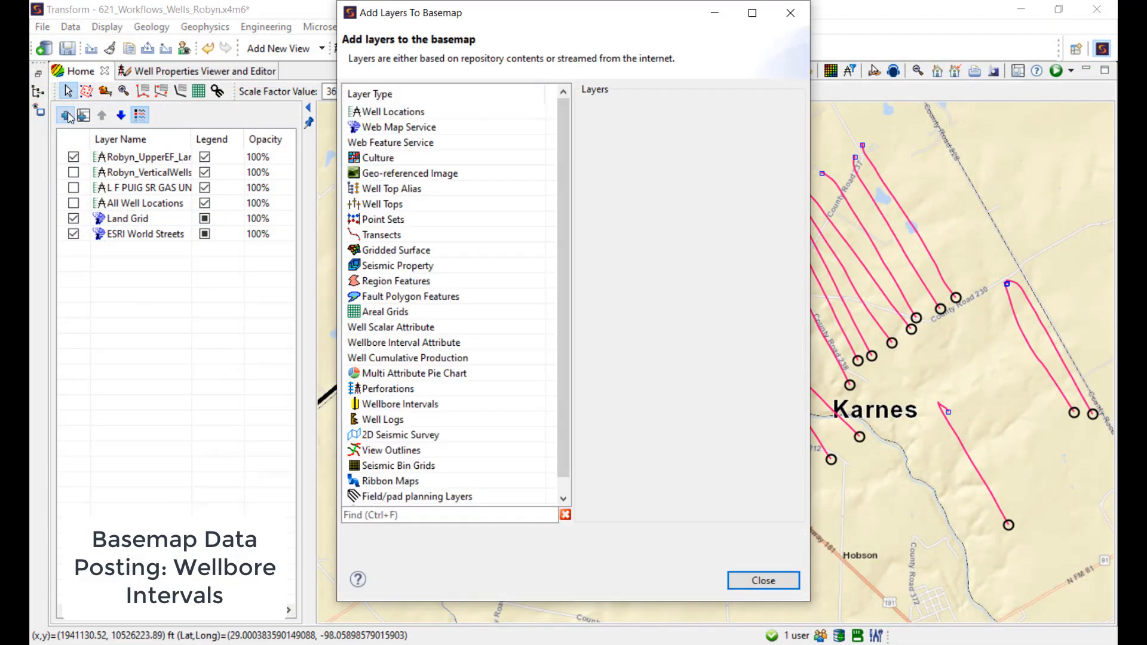
{"action": "left_click", "coordinate": [460, 405]}
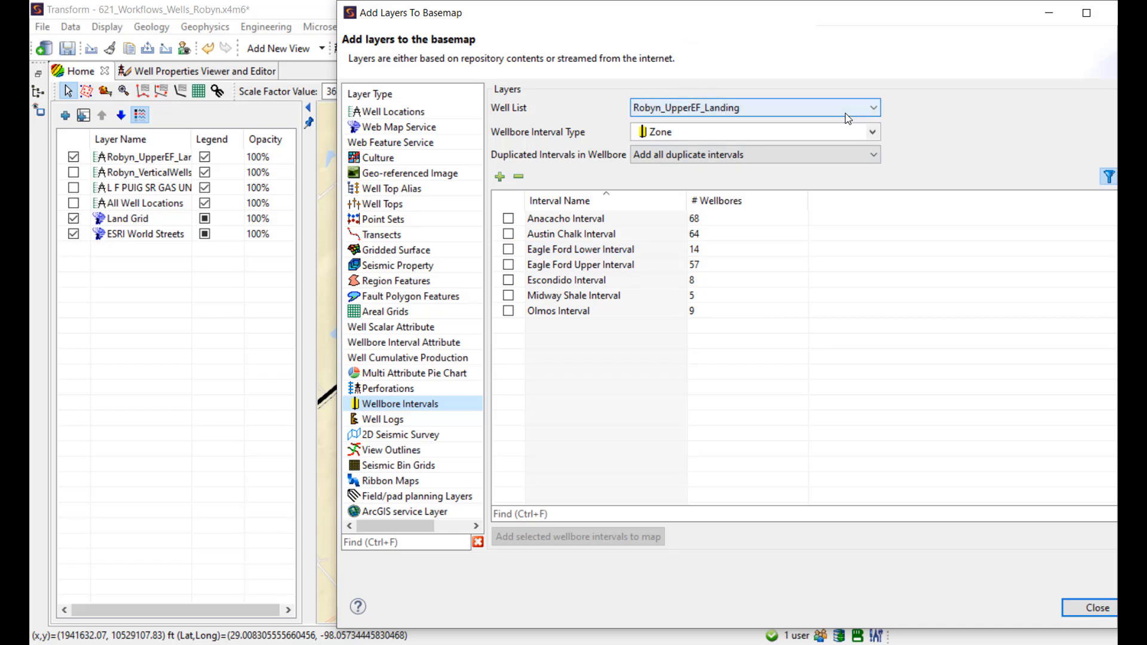
{"action": "left_click", "coordinate": [873, 132]}
{"action": "scroll", "coordinate": [773, 198], "scroll_direction": "down", "scroll_amount": 1}
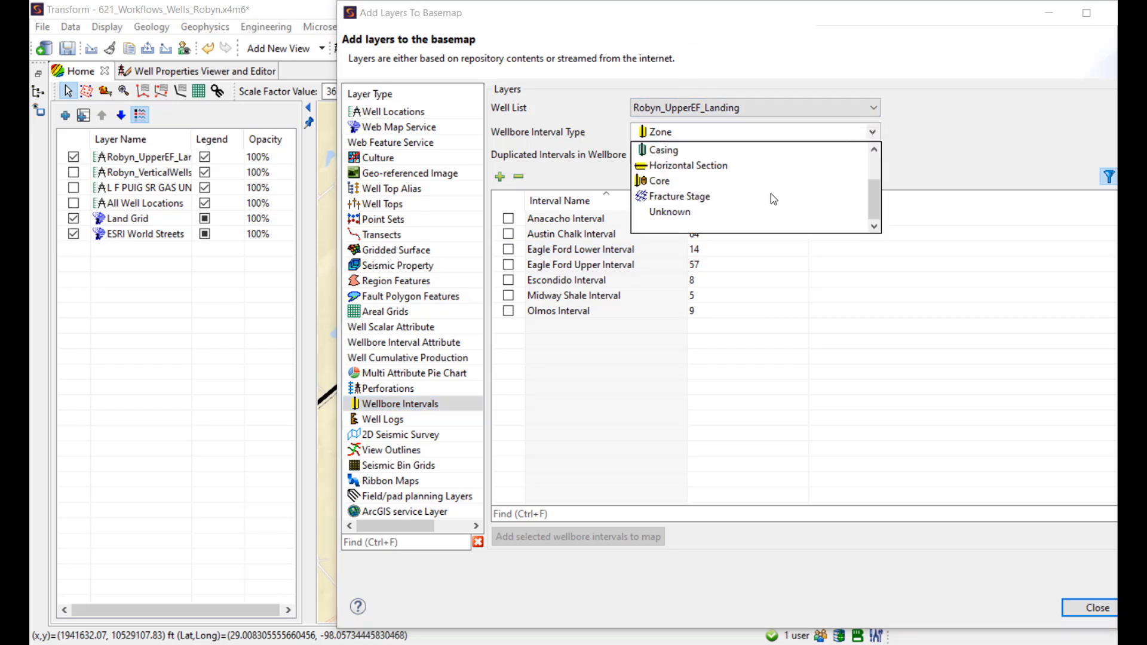
{"action": "scroll", "coordinate": [770, 193], "scroll_direction": "up", "scroll_amount": 1}
{"action": "left_click", "coordinate": [726, 213]}
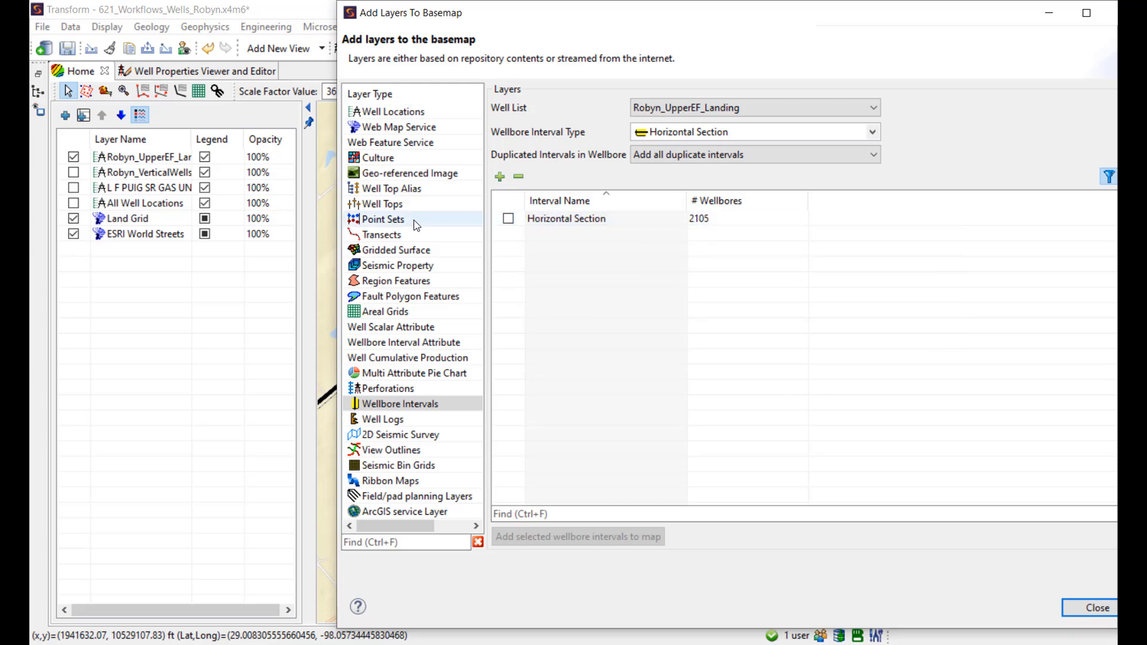
Include the Horizontal Section interval in the new layer, add it to the basemap and close the layer setup.
{"action": "left_click", "coordinate": [508, 218]}
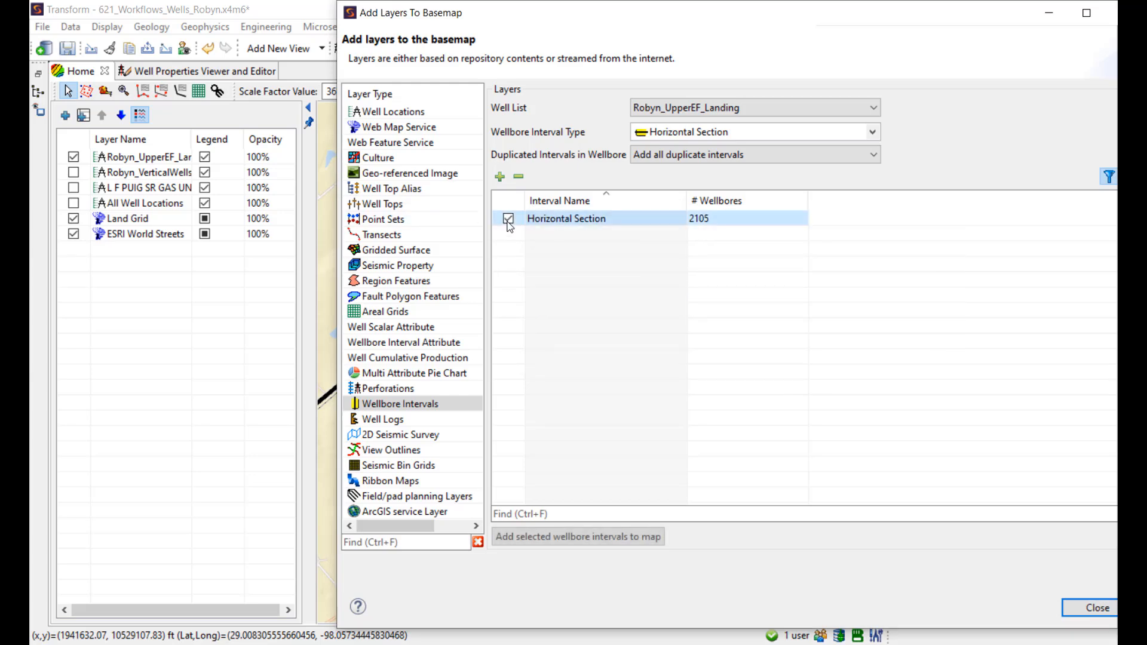
{"action": "left_click", "coordinate": [587, 539]}
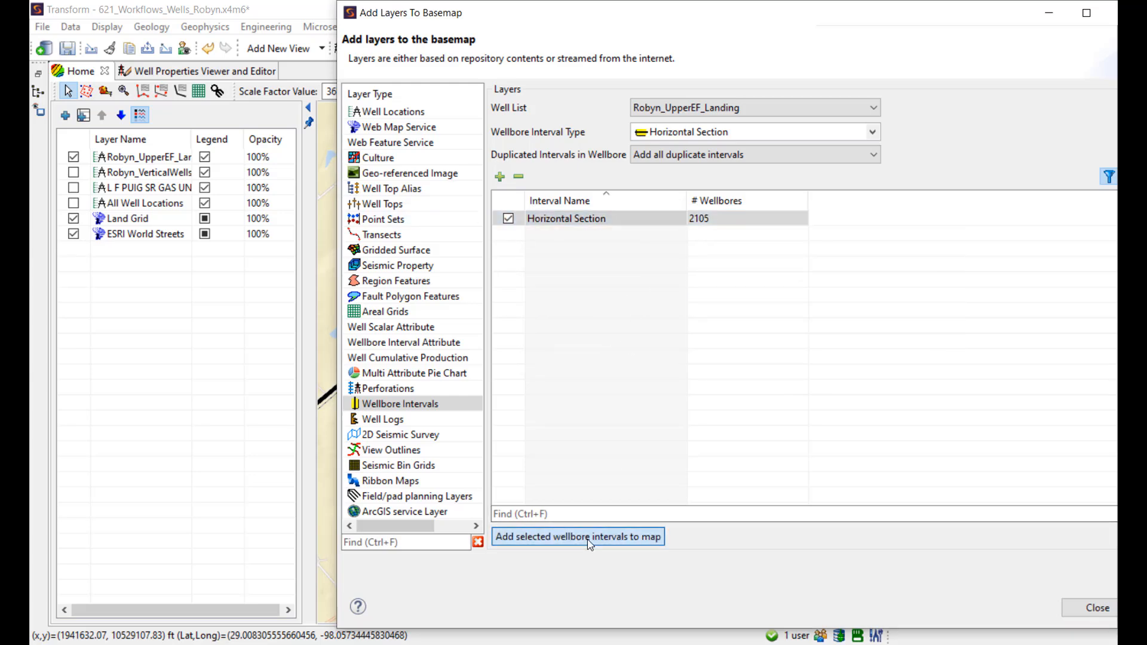
{"action": "left_click", "coordinate": [1091, 616]}
Style the Horizontal Sections layer with a cyan interval color and a line width of 4.
{"action": "right_click", "coordinate": [166, 163]}
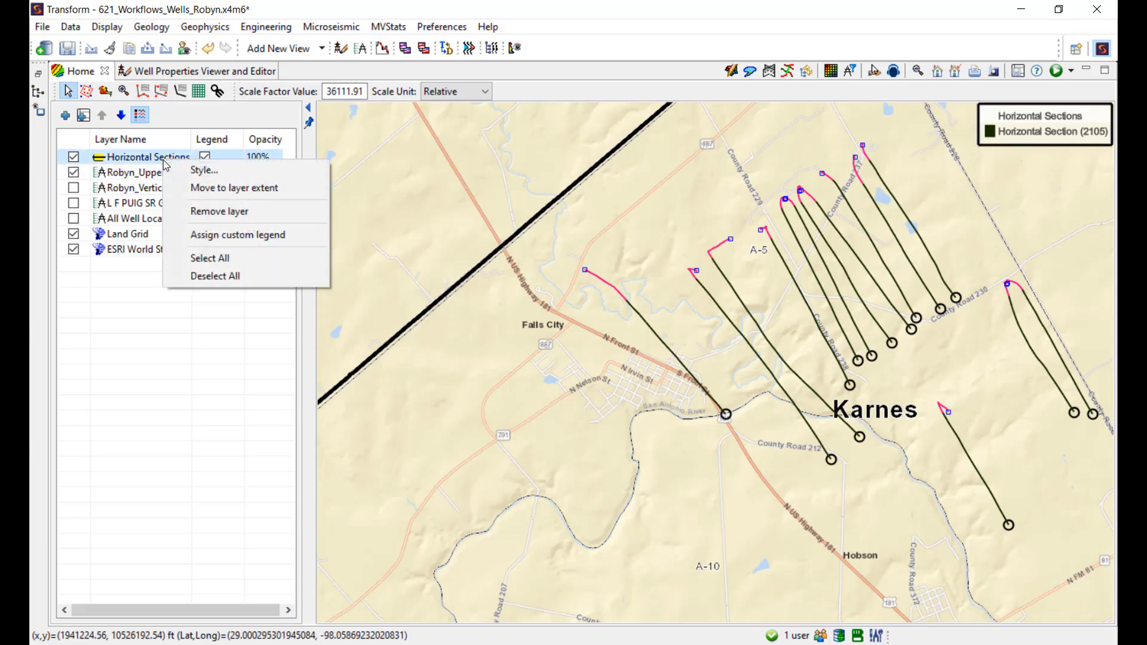
{"action": "left_click", "coordinate": [204, 170]}
{"action": "left_click_drag", "start_coordinate": [596, 109], "coordinate": [482, 301]}
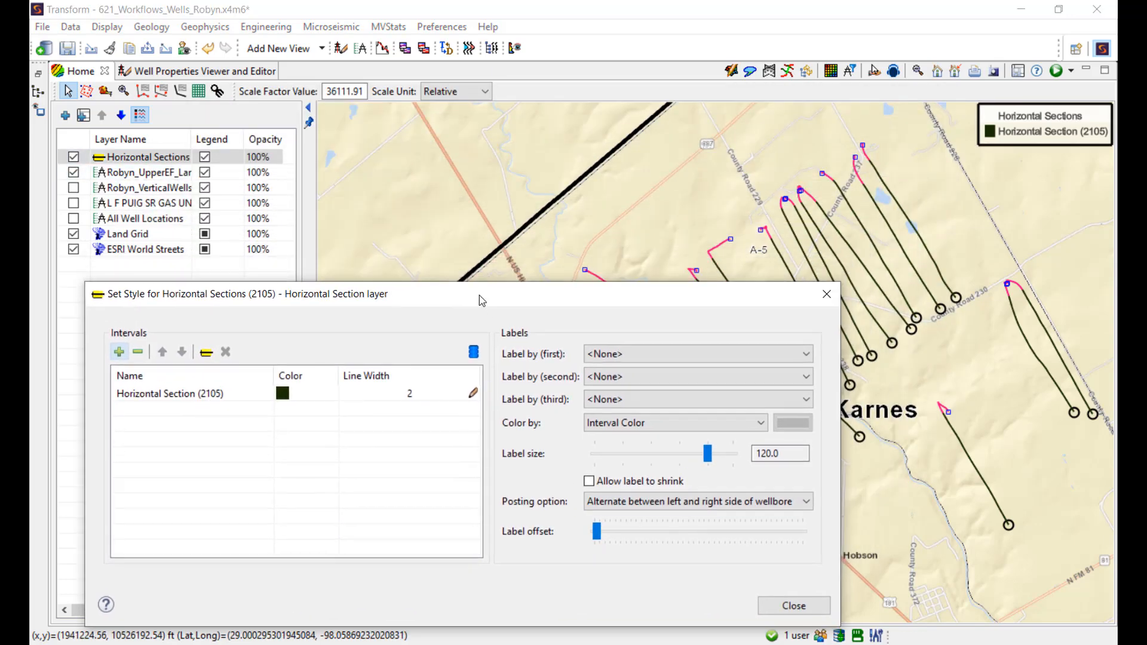
{"action": "left_click", "coordinate": [320, 399]}
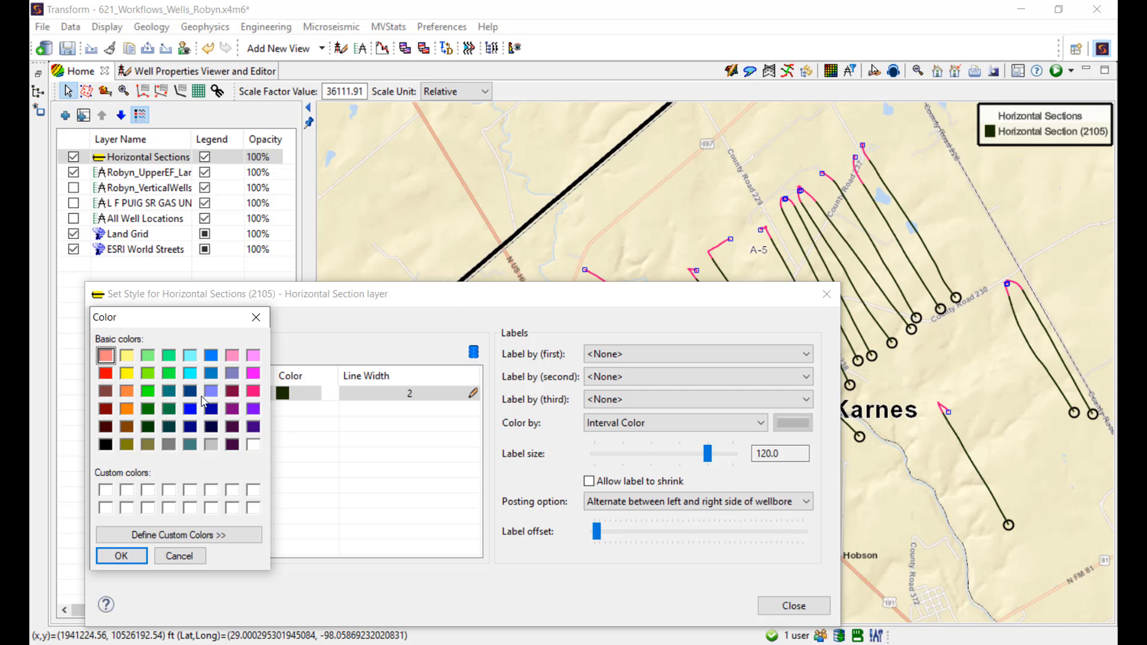
{"action": "left_click", "coordinate": [190, 373]}
{"action": "left_click", "coordinate": [119, 555]}
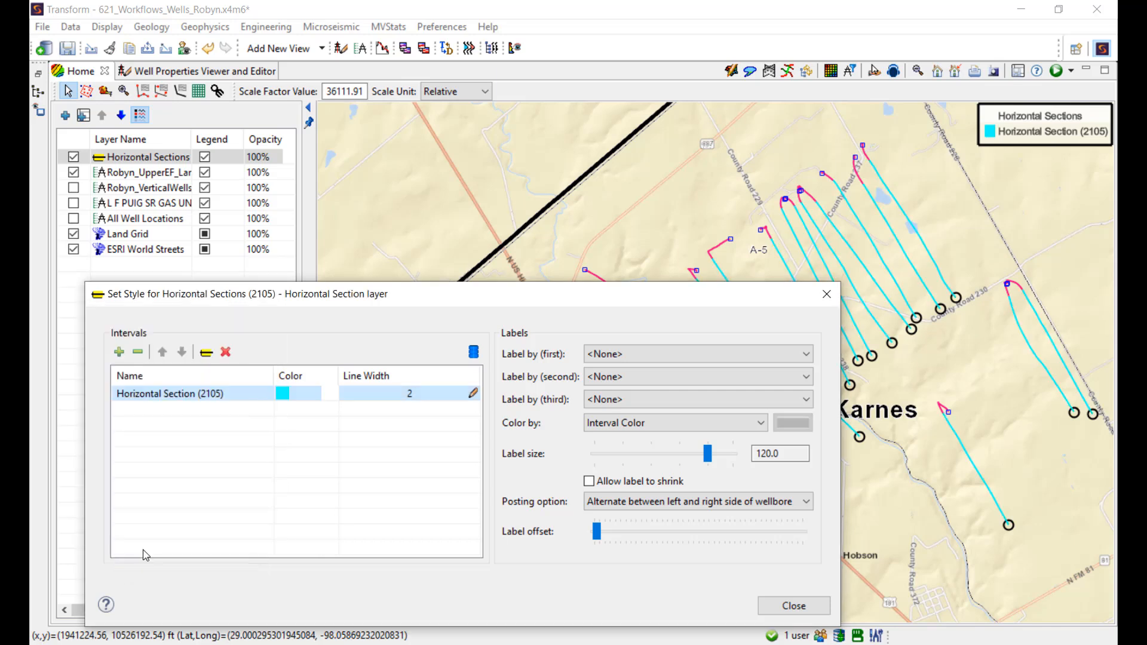
{"action": "left_click", "coordinate": [417, 393]}
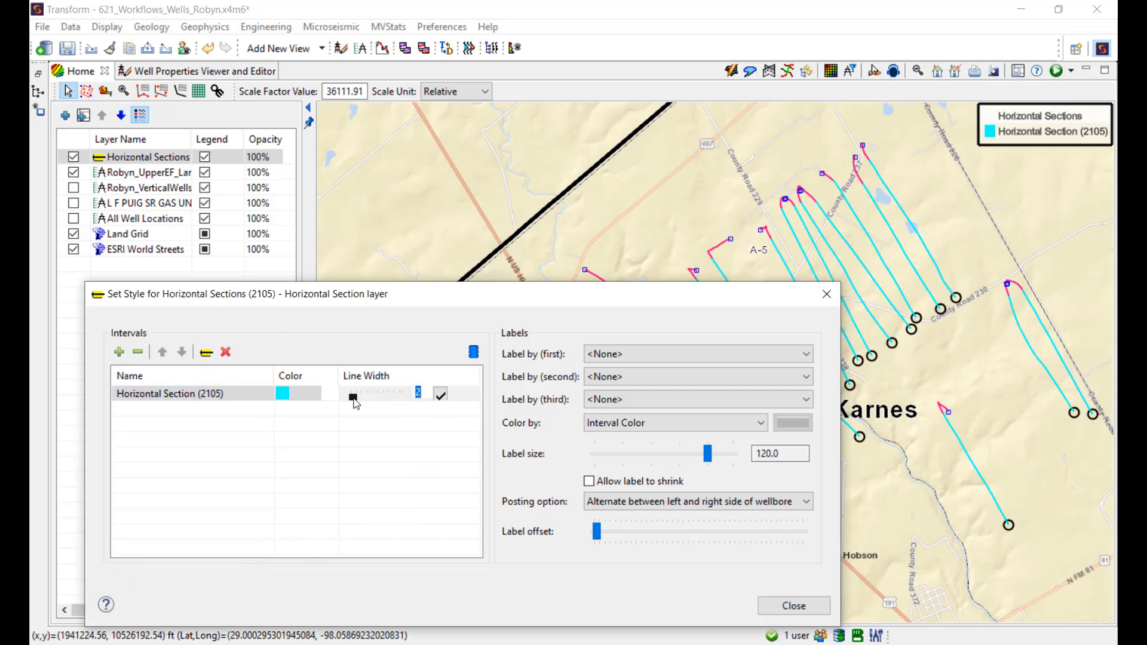
{"action": "left_click", "coordinate": [441, 393]}
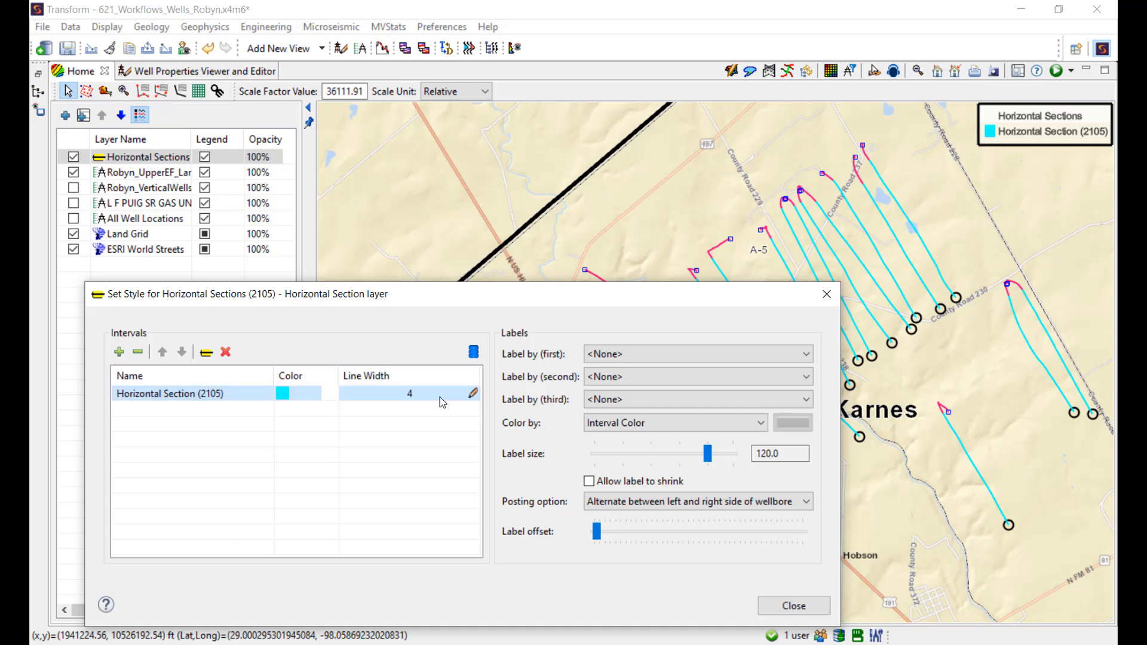
Label the intervals by Interval Vertical Thickness, alternating between left and right side of wellbore with a slight label offset, and close the style settings.
{"action": "left_click", "coordinate": [722, 356]}
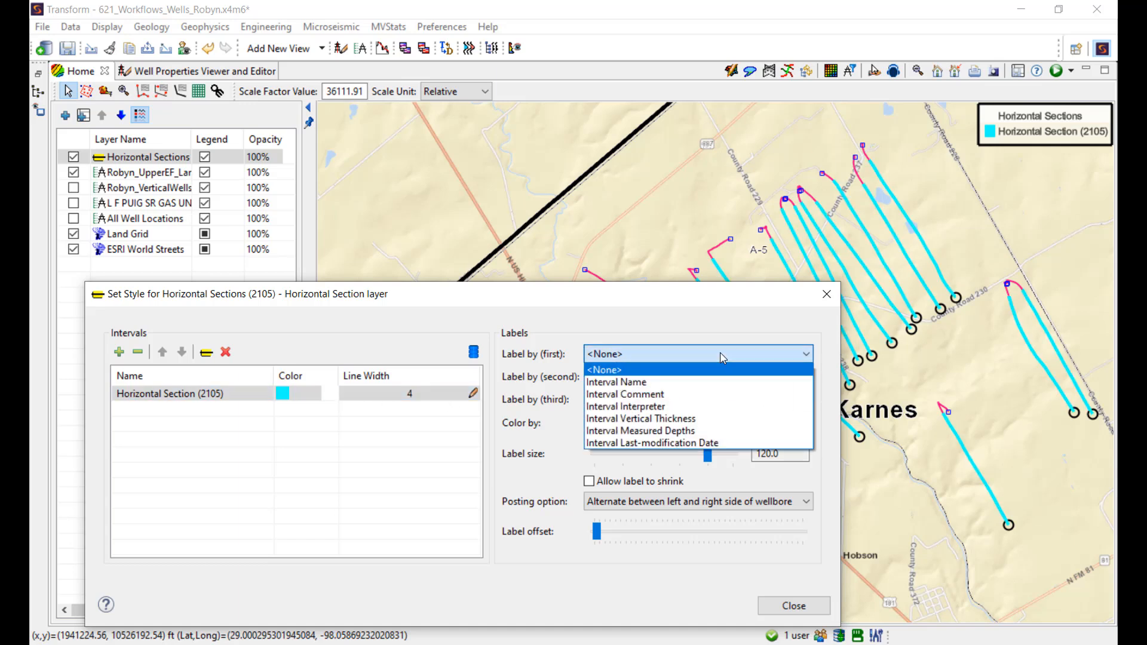
{"action": "left_click", "coordinate": [689, 419]}
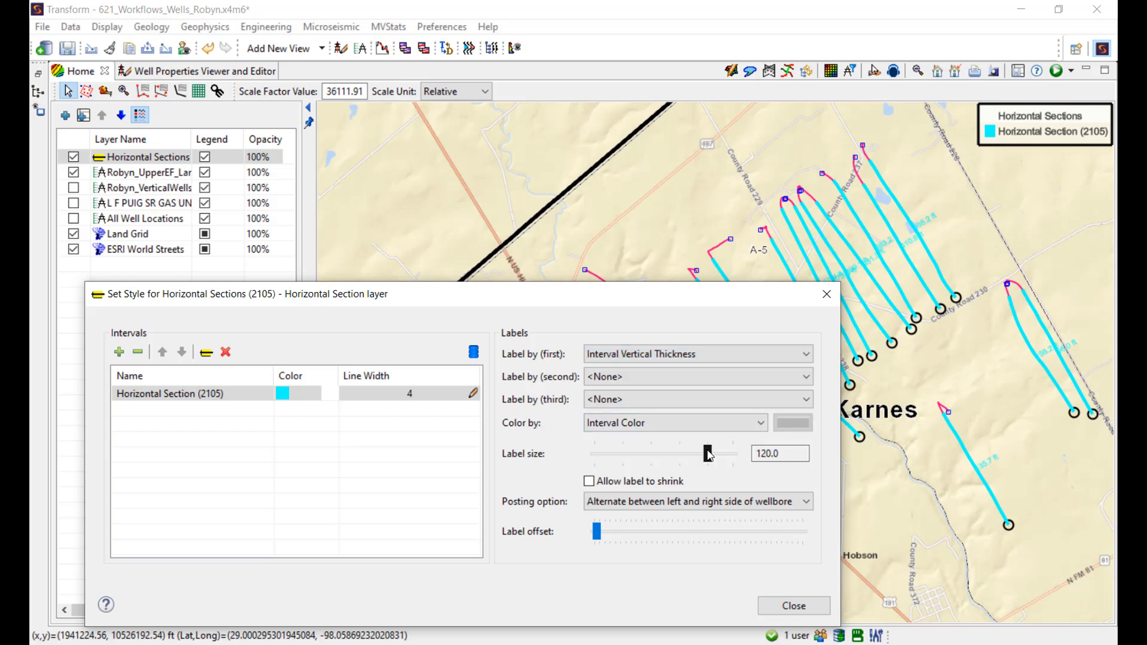
{"action": "left_click", "coordinate": [653, 505]}
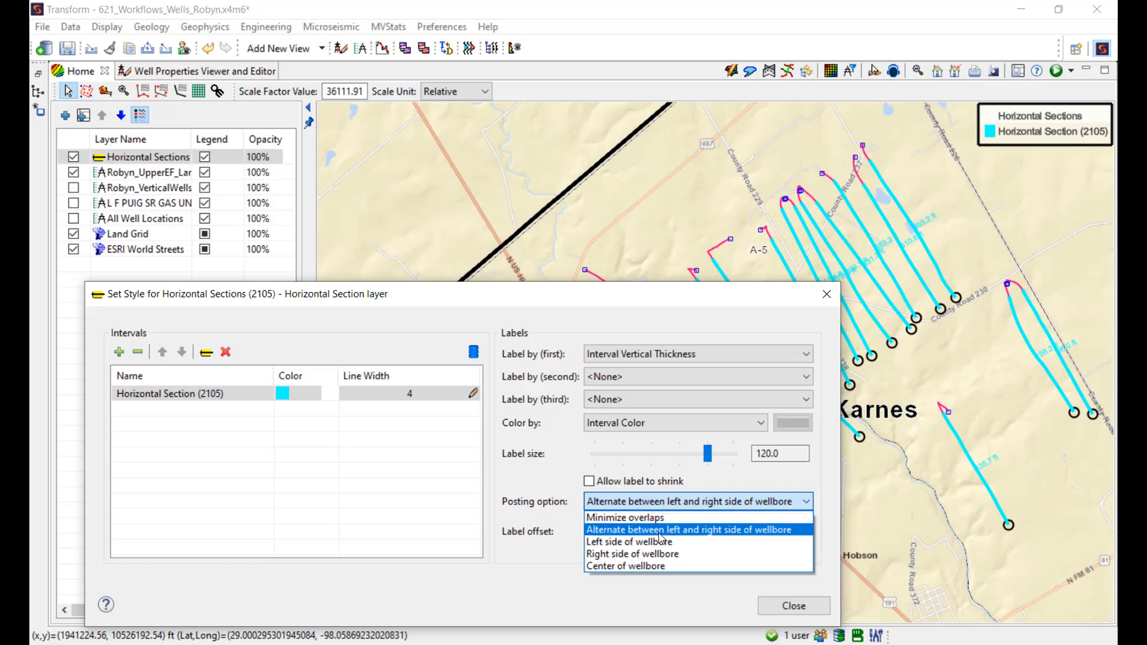
{"action": "left_click", "coordinate": [657, 530]}
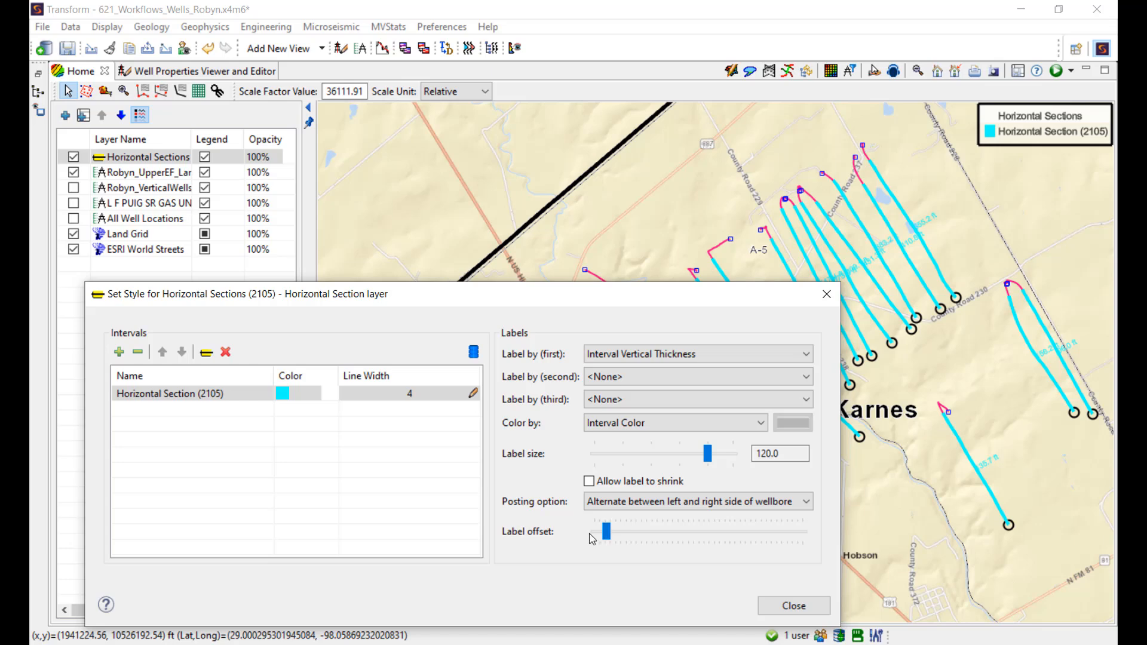
{"action": "left_click", "coordinate": [783, 605]}
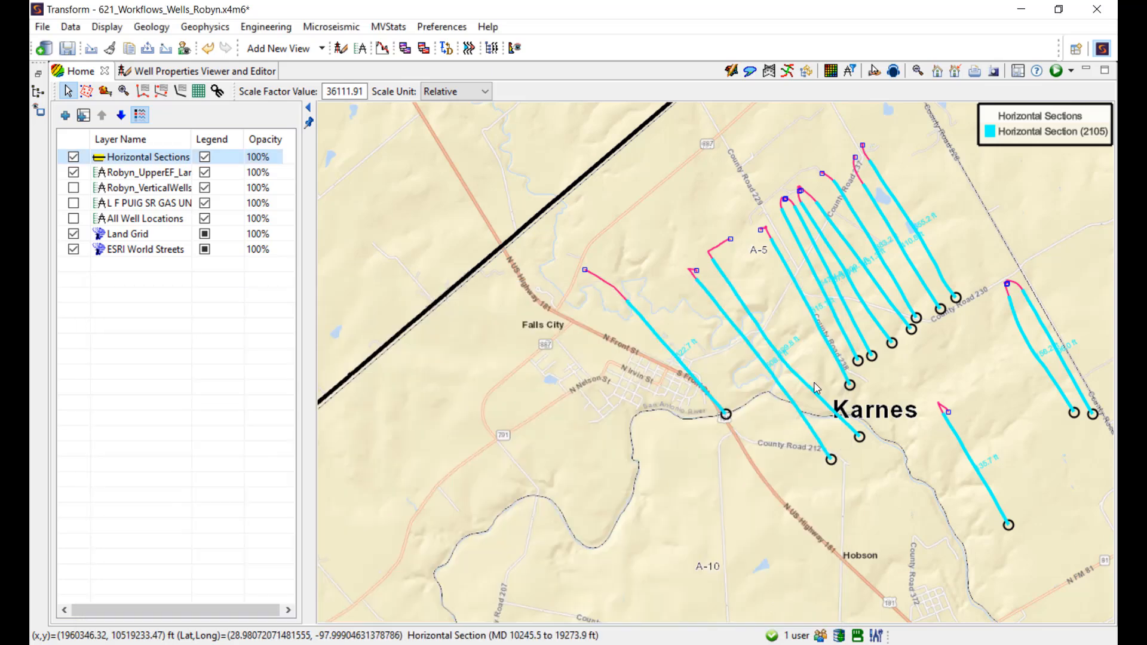
Check the posted thickness labels on the map and view the options for adding more intervals in the Horizontal Sections style settings.
{"action": "scroll", "coordinate": [806, 370], "scroll_direction": "up", "scroll_amount": 5}
{"action": "scroll", "coordinate": [807, 370], "scroll_direction": "down", "scroll_amount": 1}
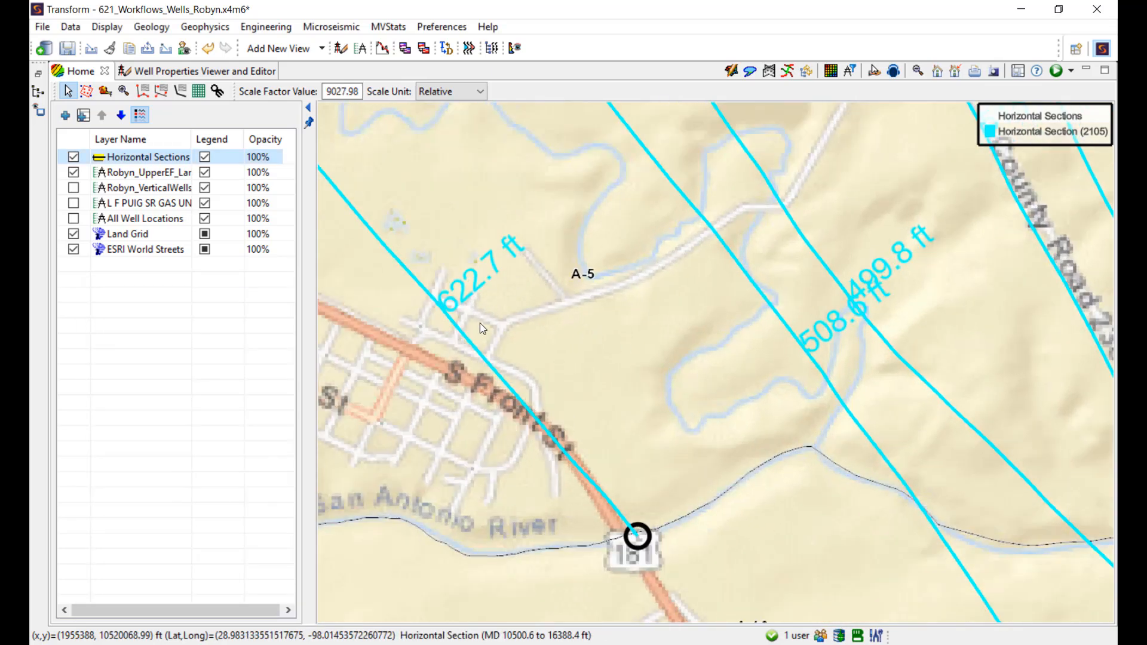
{"action": "right_click", "coordinate": [172, 160]}
{"action": "left_click", "coordinate": [193, 174]}
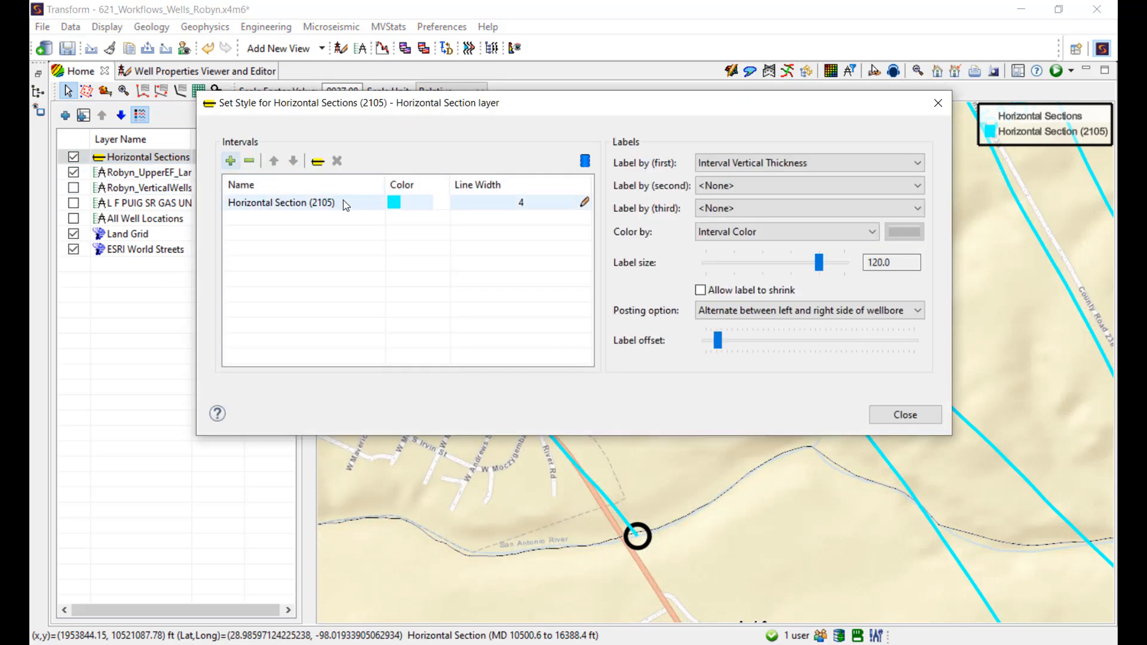
{"action": "left_click", "coordinate": [318, 170]}
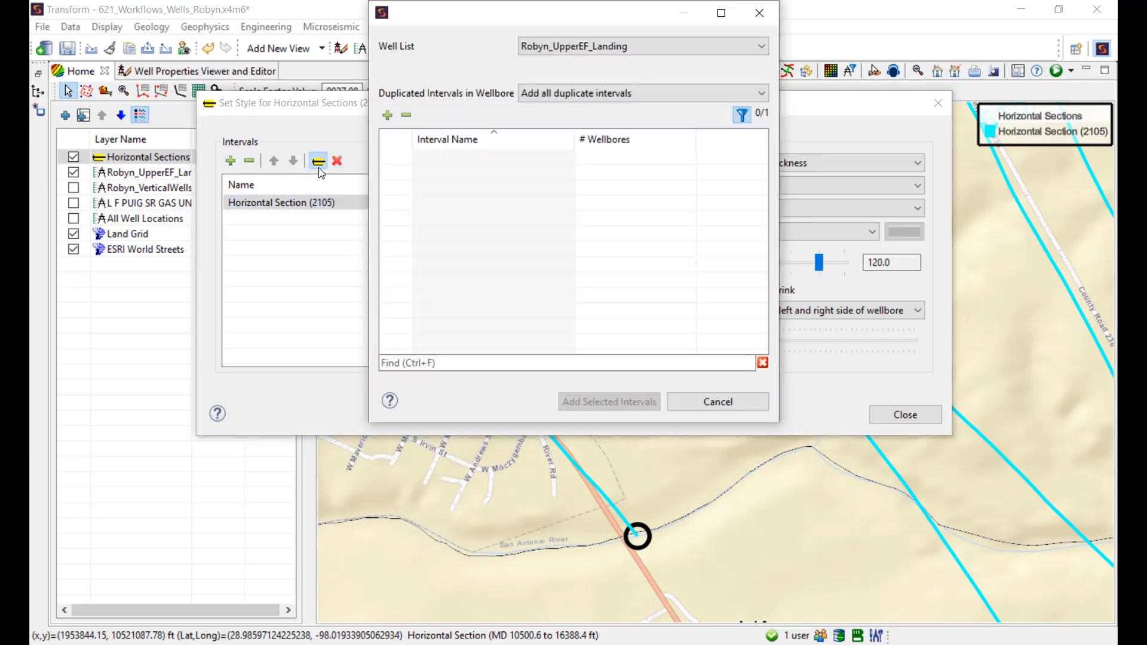
{"action": "left_click", "coordinate": [588, 47]}
{"action": "left_click", "coordinate": [583, 87]}
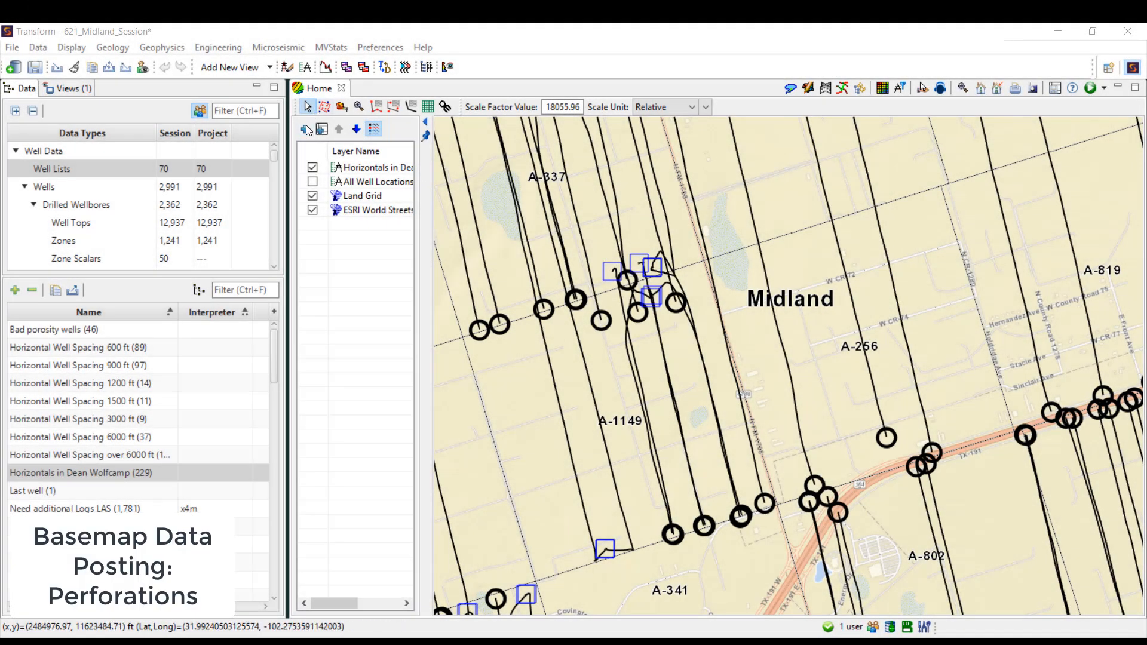
In the Midland session, start a new Perforations basemap layer using the well list All Wells.
{"action": "left_click", "coordinate": [307, 130]}
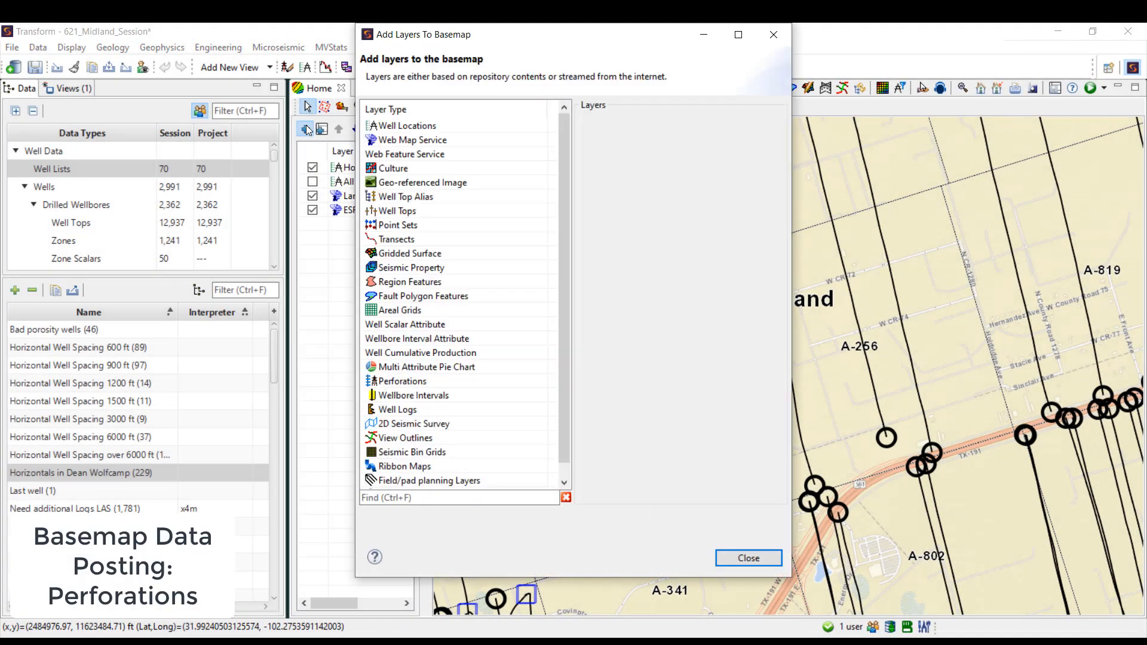
{"action": "left_click_drag", "start_coordinate": [496, 39], "coordinate": [190, 69]}
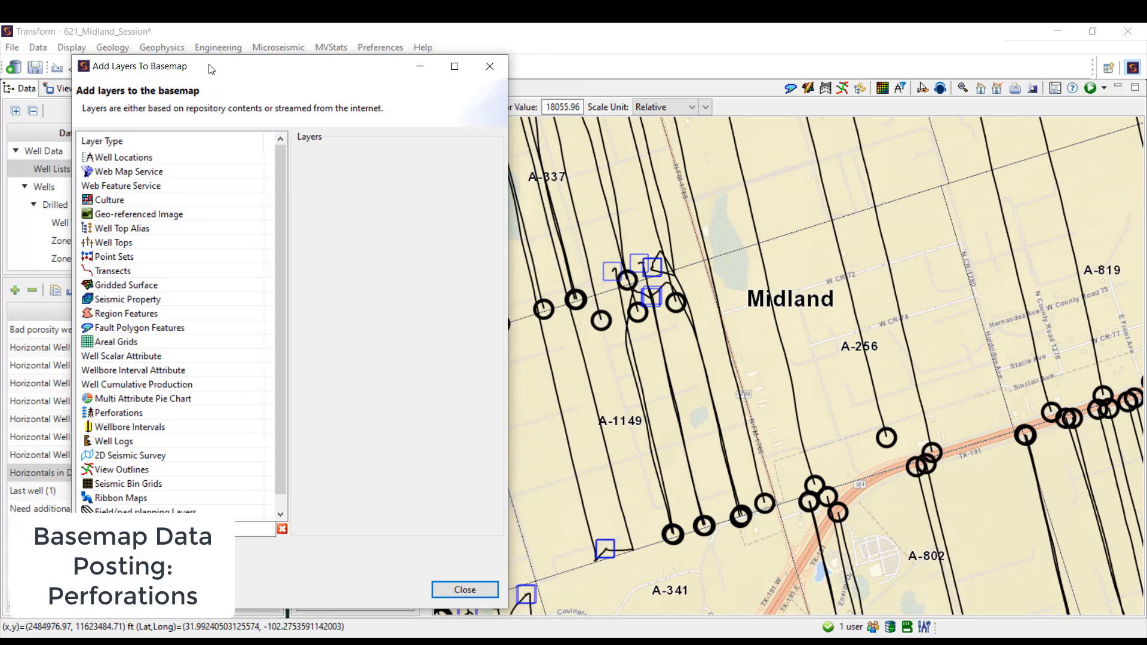
{"action": "left_click", "coordinate": [165, 414]}
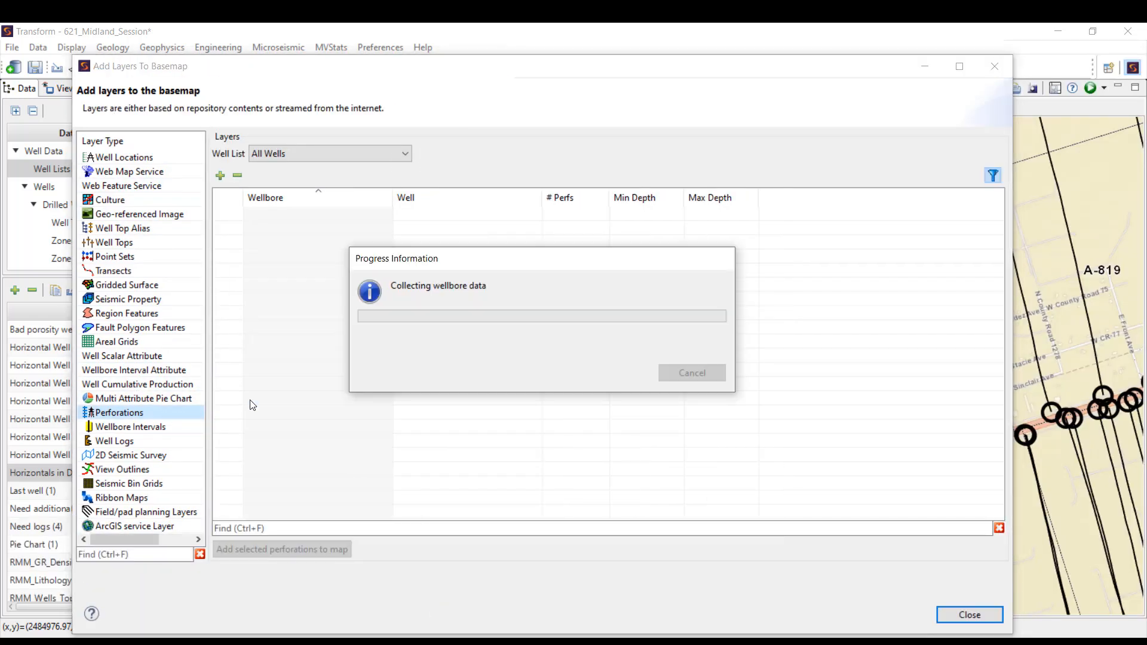
{"action": "left_click", "coordinate": [314, 153]}
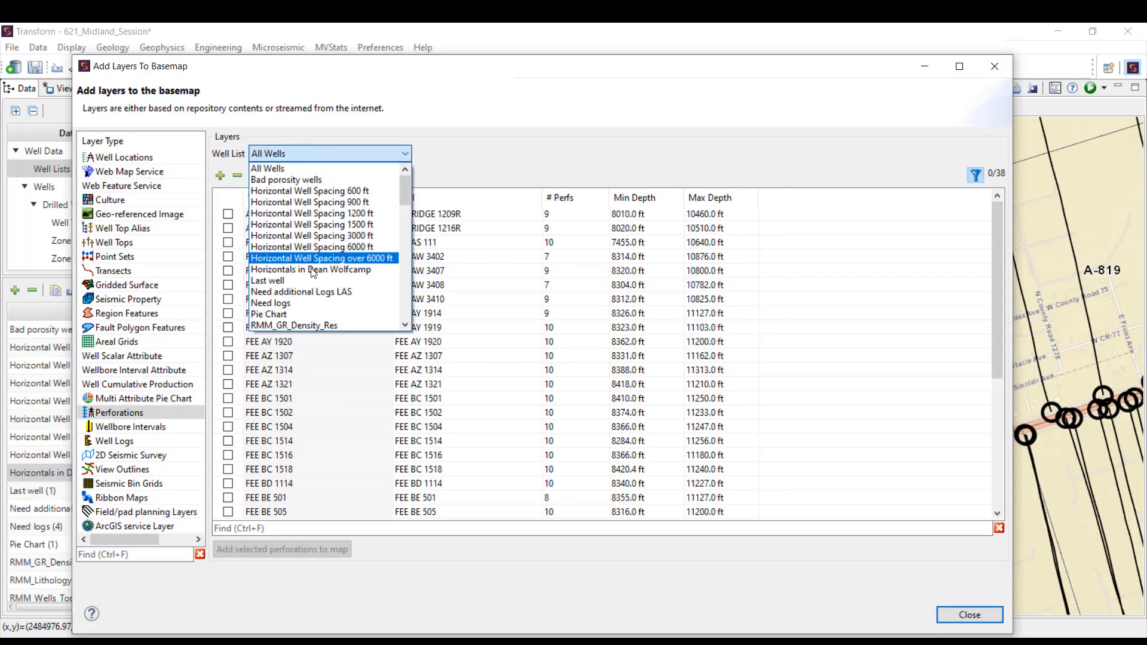
{"action": "left_click", "coordinate": [322, 172]}
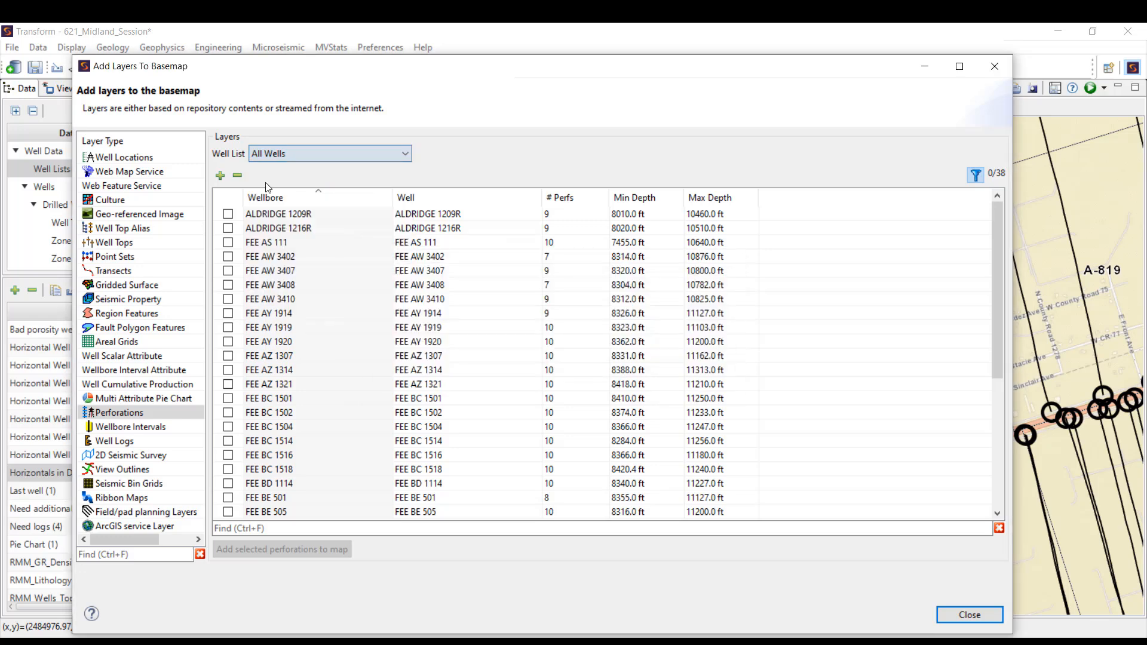
Select all listed wellbores, add their perforations to the basemap, review the perforations left out and close the layer setup.
{"action": "left_click", "coordinate": [220, 177]}
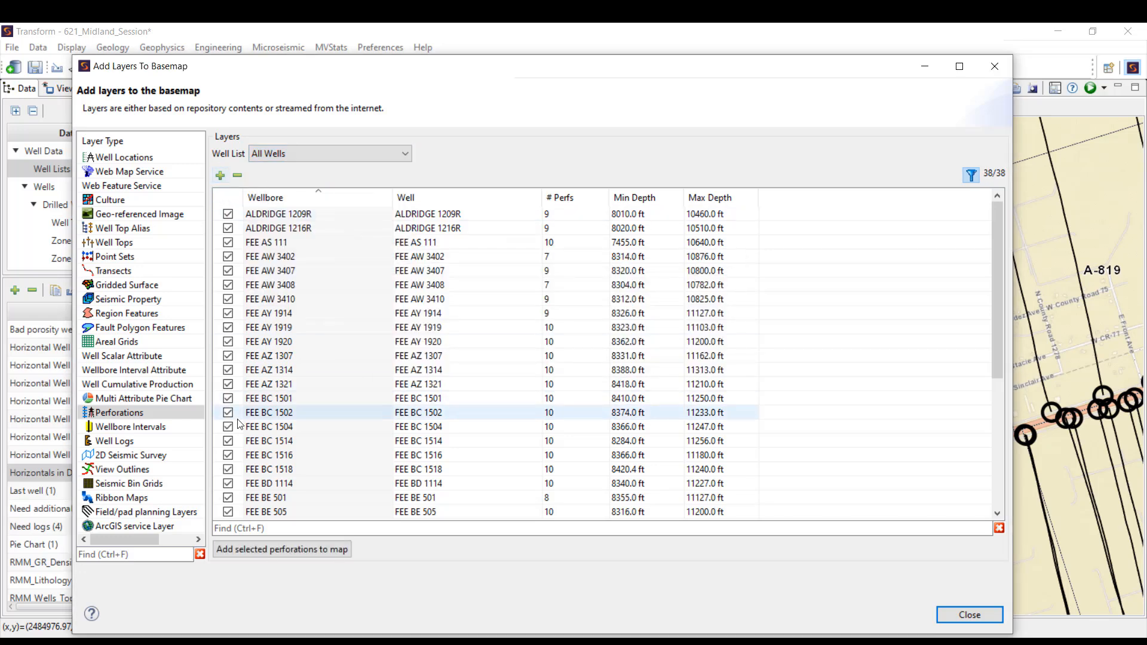
{"action": "left_click", "coordinate": [278, 551]}
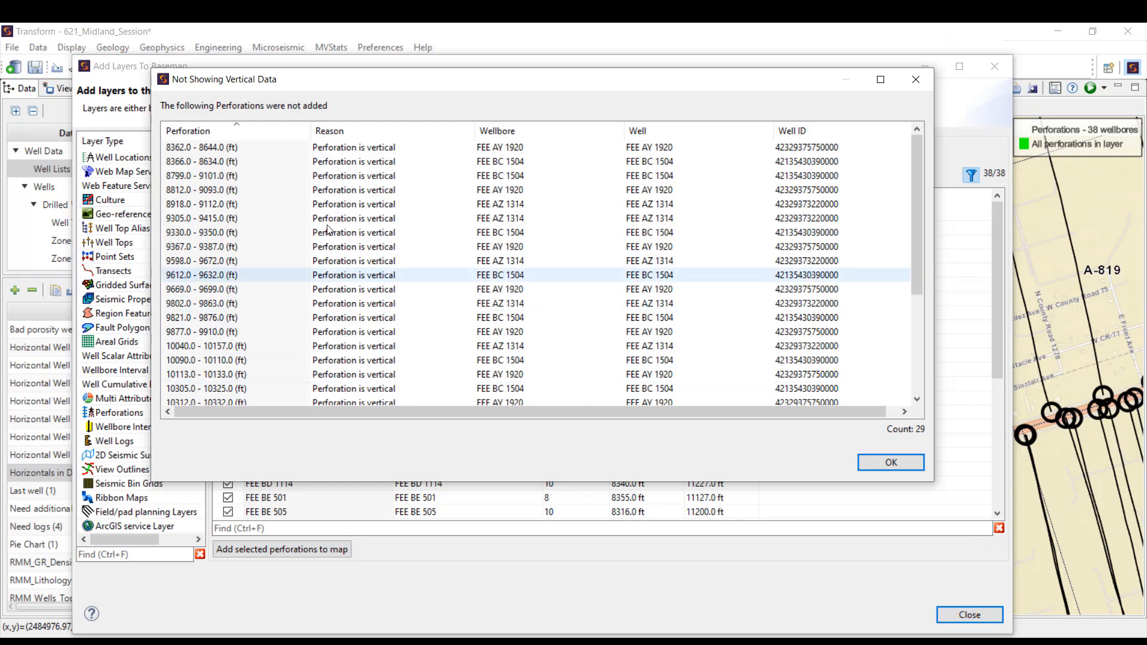
{"action": "scroll", "coordinate": [331, 227], "scroll_direction": "down", "scroll_amount": 4}
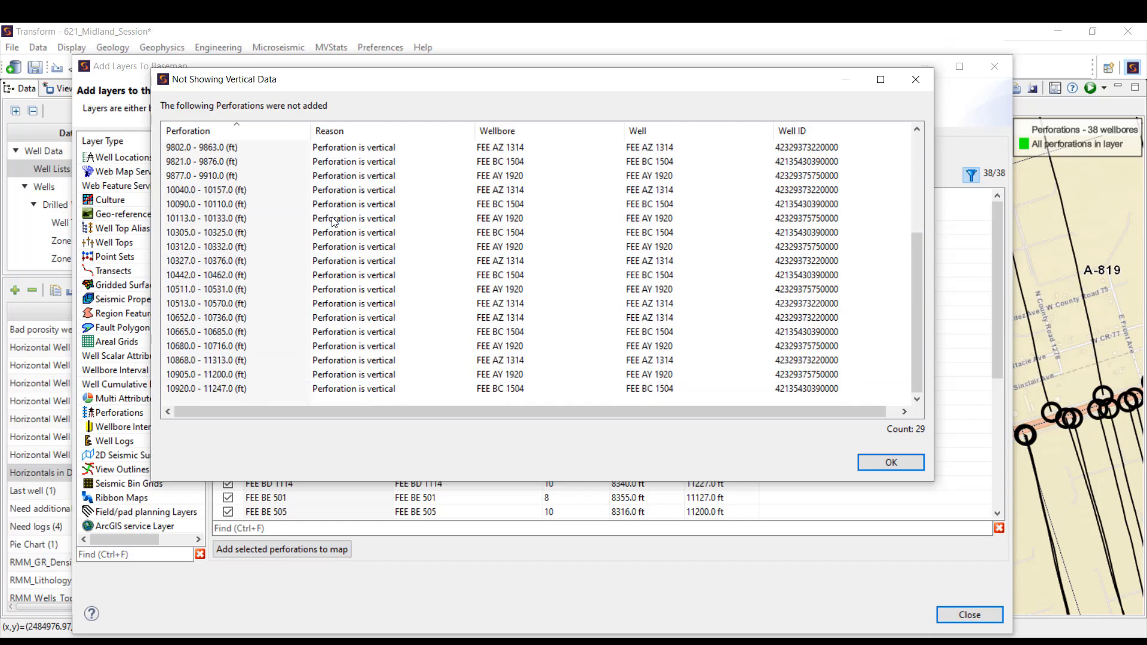
{"action": "left_click", "coordinate": [903, 461]}
{"action": "left_click", "coordinate": [958, 616]}
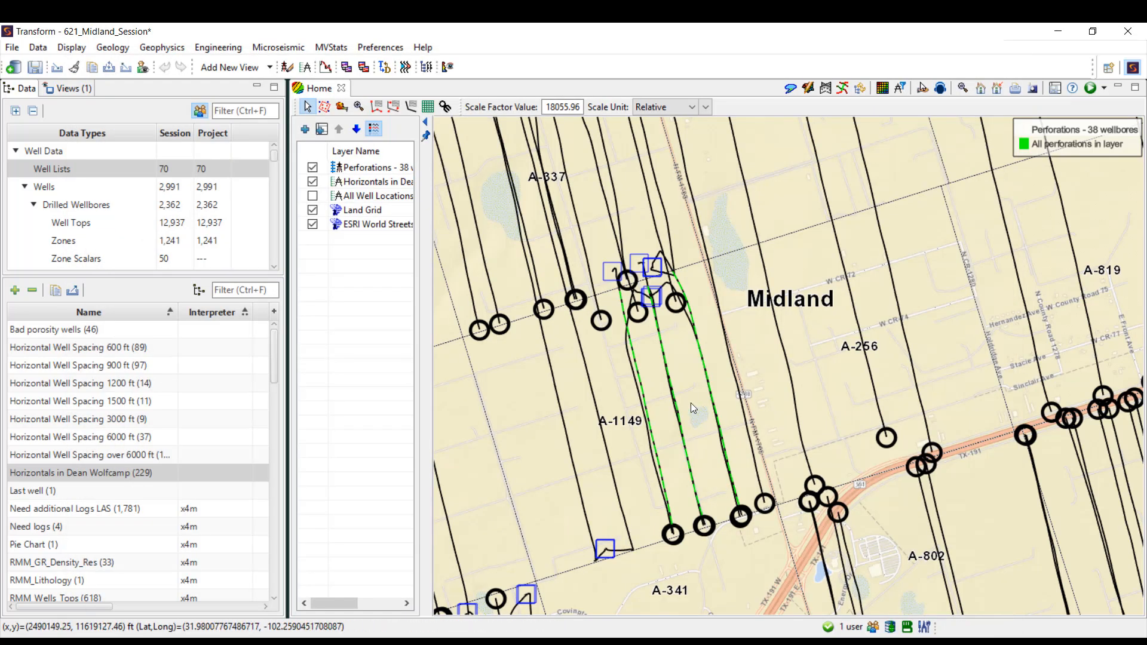
Style the Perforations layer with a magenta color and a line width of 13.
{"action": "scroll", "coordinate": [691, 402], "scroll_direction": "up", "scroll_amount": 1}
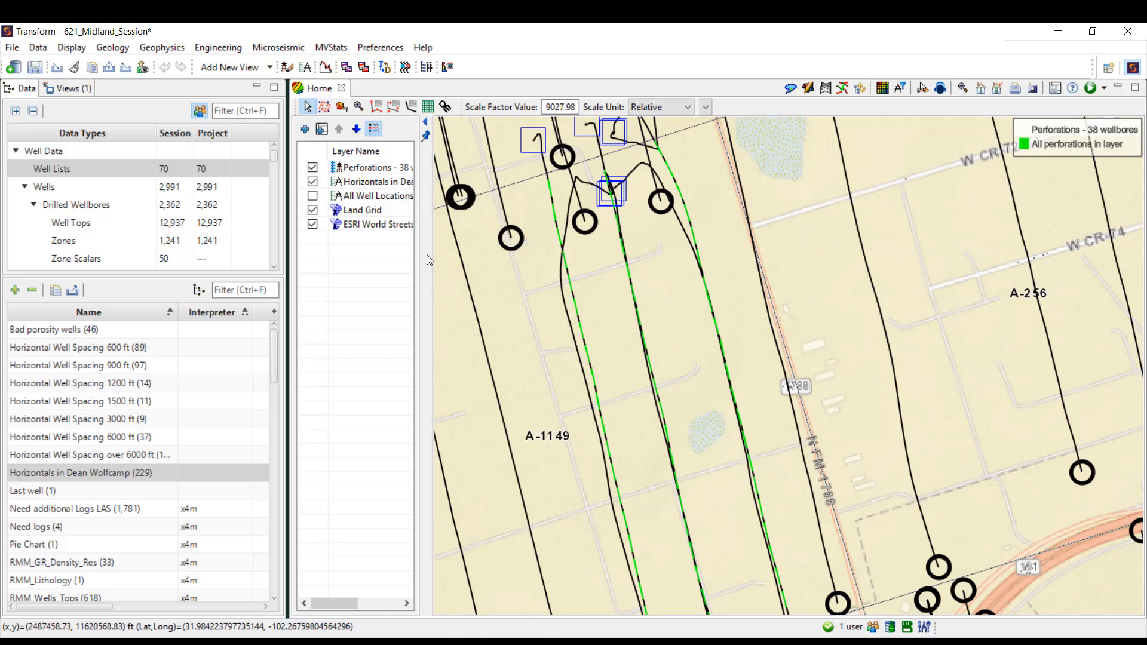
{"action": "right_click", "coordinate": [385, 168]}
{"action": "left_click", "coordinate": [420, 176]}
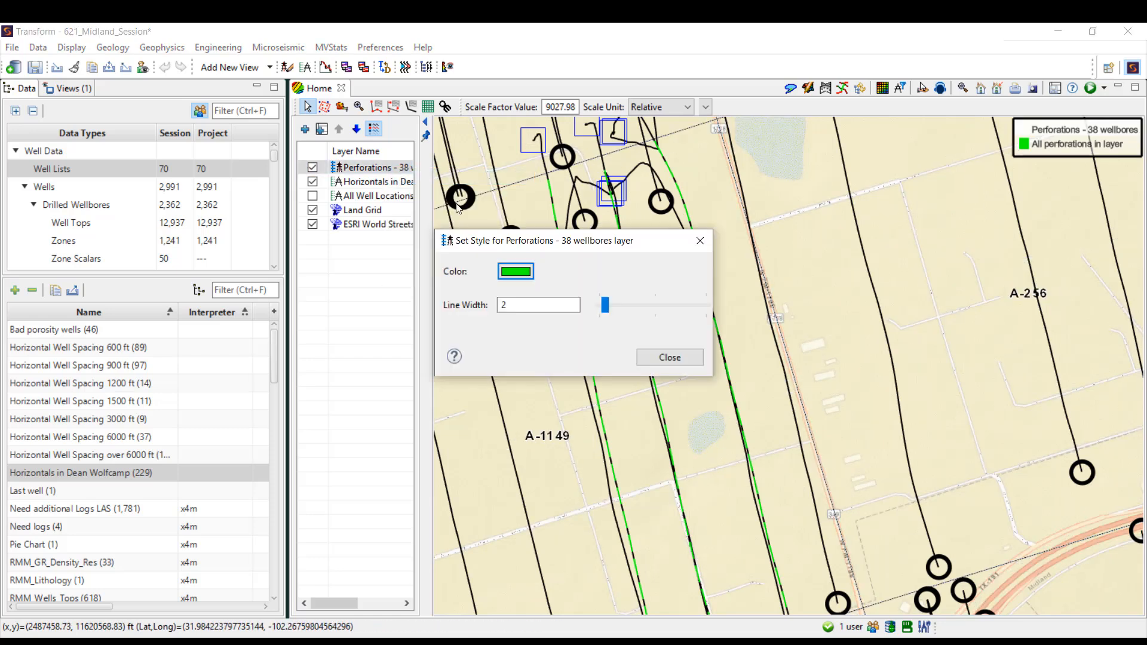
{"action": "left_click_drag", "start_coordinate": [502, 254], "coordinate": [296, 370]}
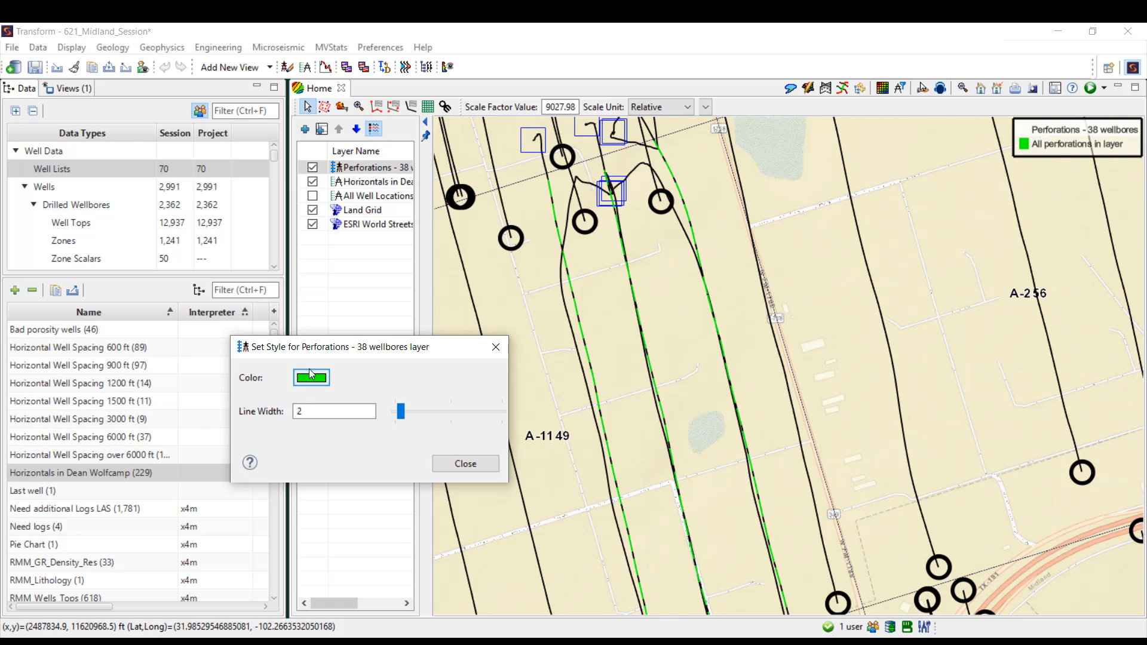
{"action": "left_click", "coordinate": [312, 374]}
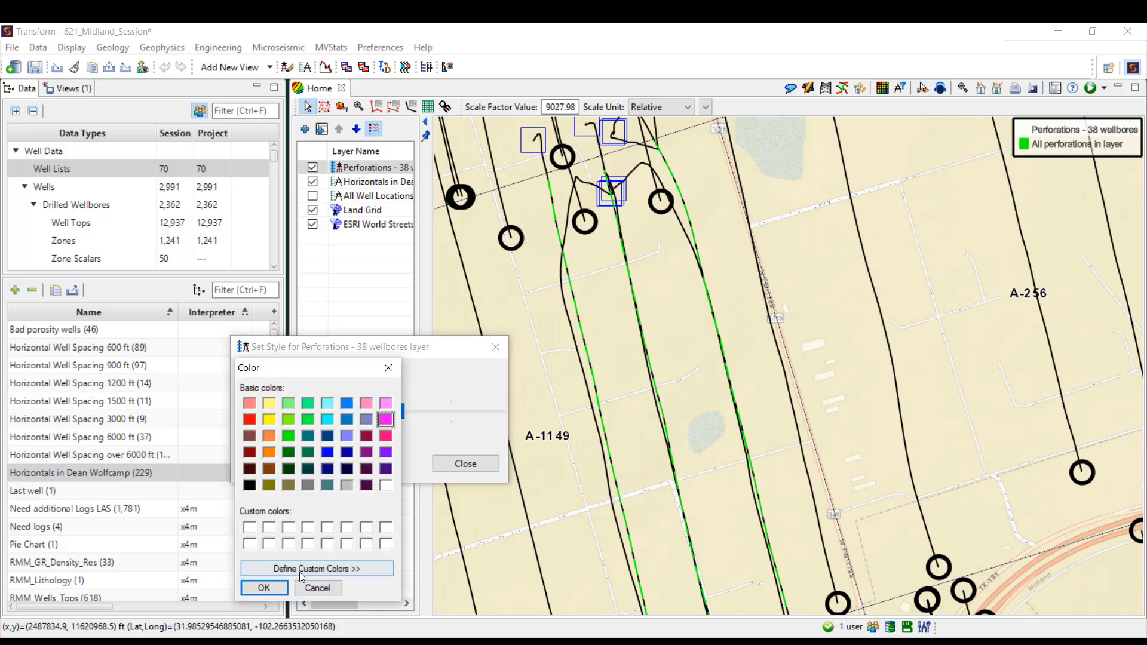
{"action": "left_click", "coordinate": [263, 588]}
{"action": "left_click_drag", "start_coordinate": [400, 412], "coordinate": [463, 415]}
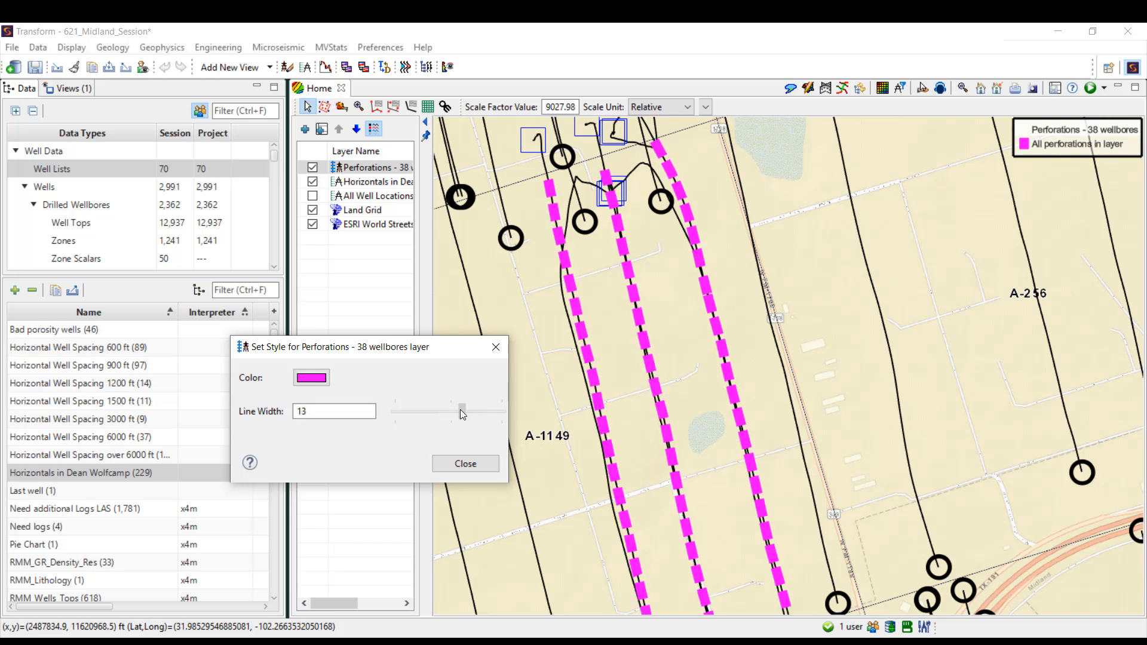
{"action": "left_click", "coordinate": [468, 463]}
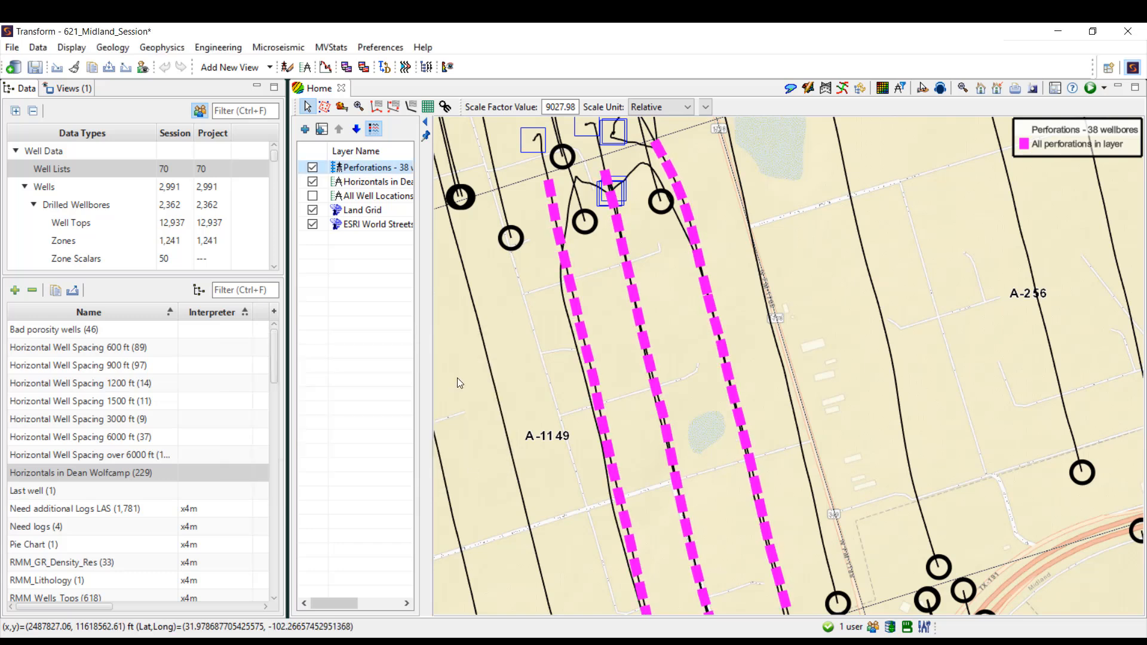
Toggle the Perforations layer off and on to compare the map with and without it.
{"action": "right_click", "coordinate": [387, 172]}
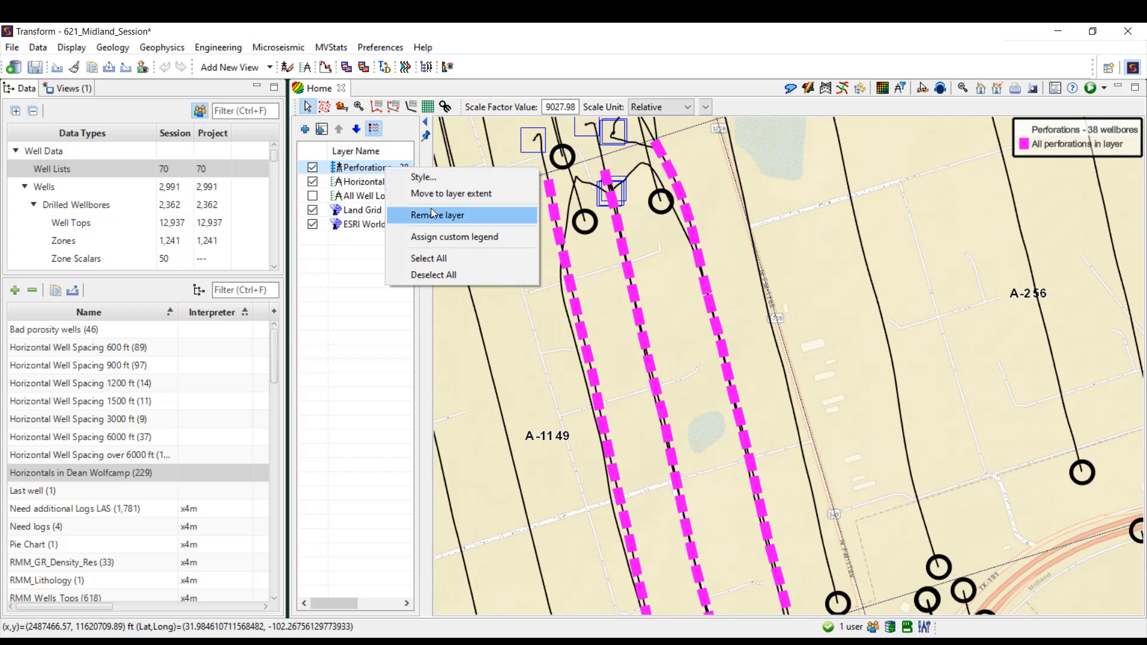
{"action": "left_click", "coordinate": [312, 169]}
{"action": "left_click", "coordinate": [312, 170]}
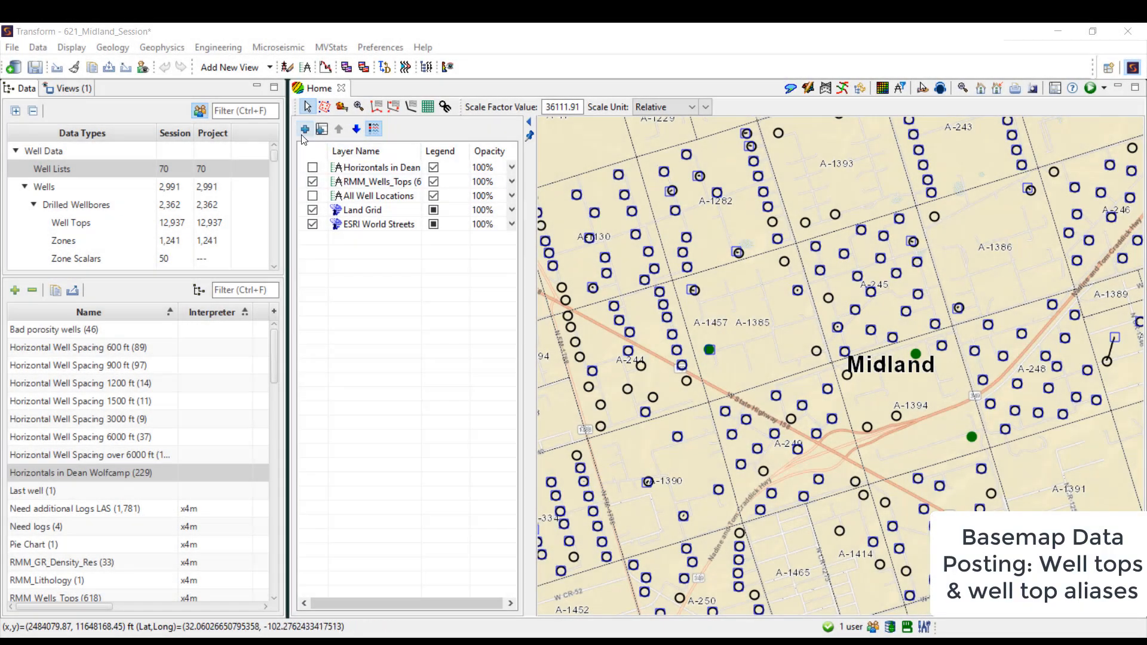
Add a Well Top Alias layer to the basemap for the Strawn alias, using the well list RMM_Wells_Tops and refreshed well counts.
{"action": "left_click", "coordinate": [305, 129]}
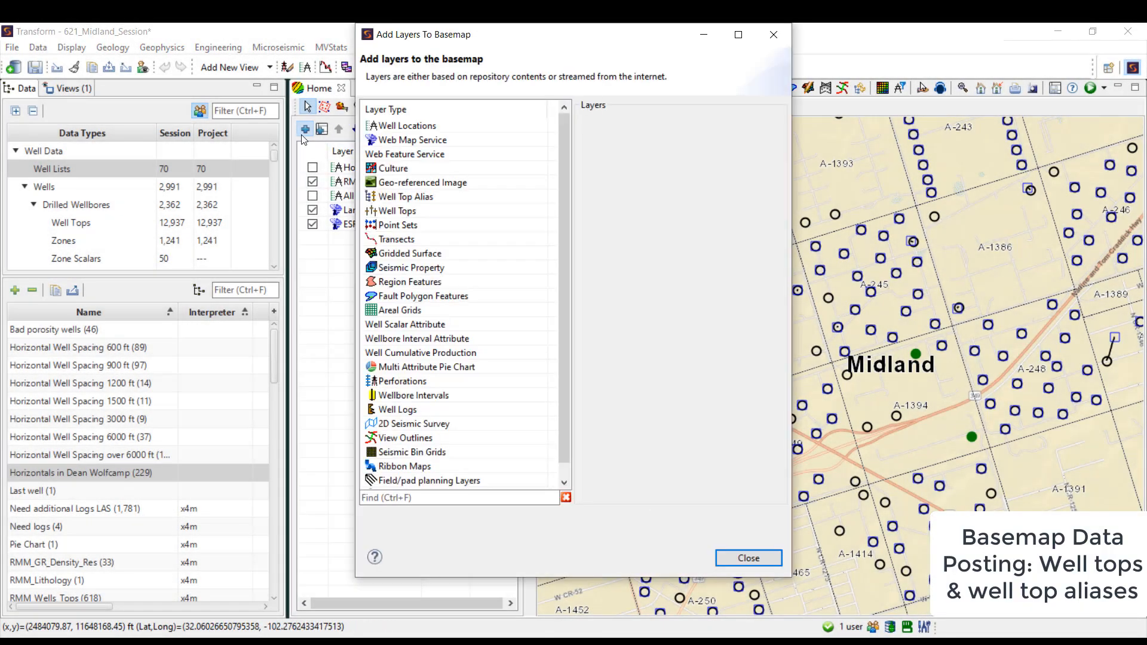
{"action": "left_click_drag", "start_coordinate": [485, 35], "coordinate": [149, 60]}
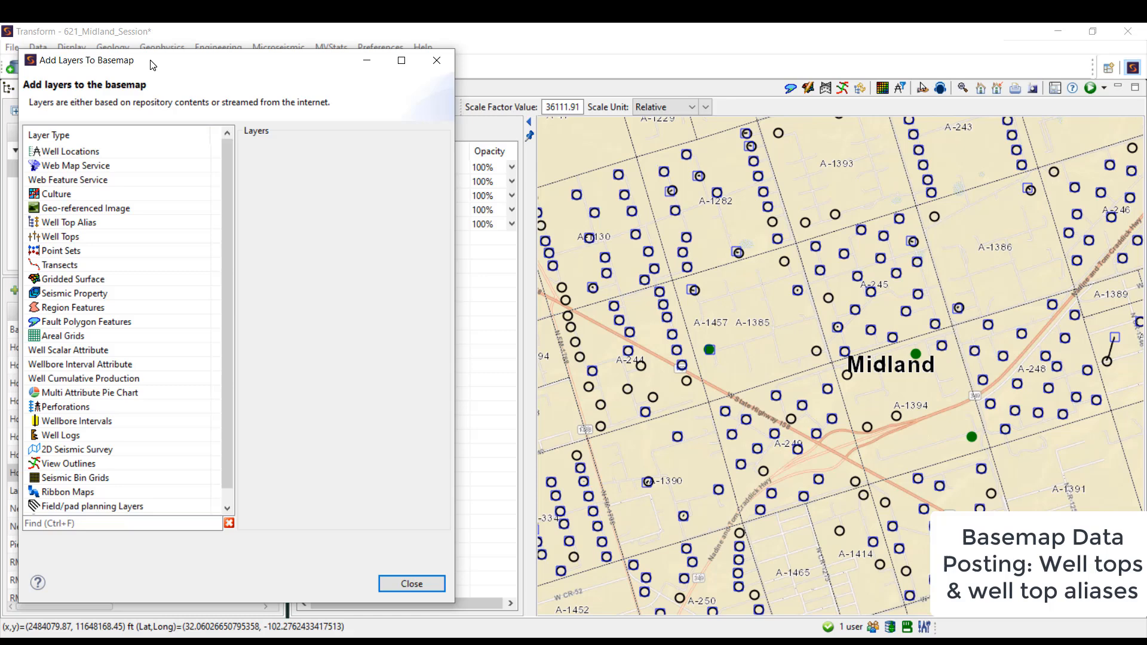
{"action": "left_click", "coordinate": [99, 223]}
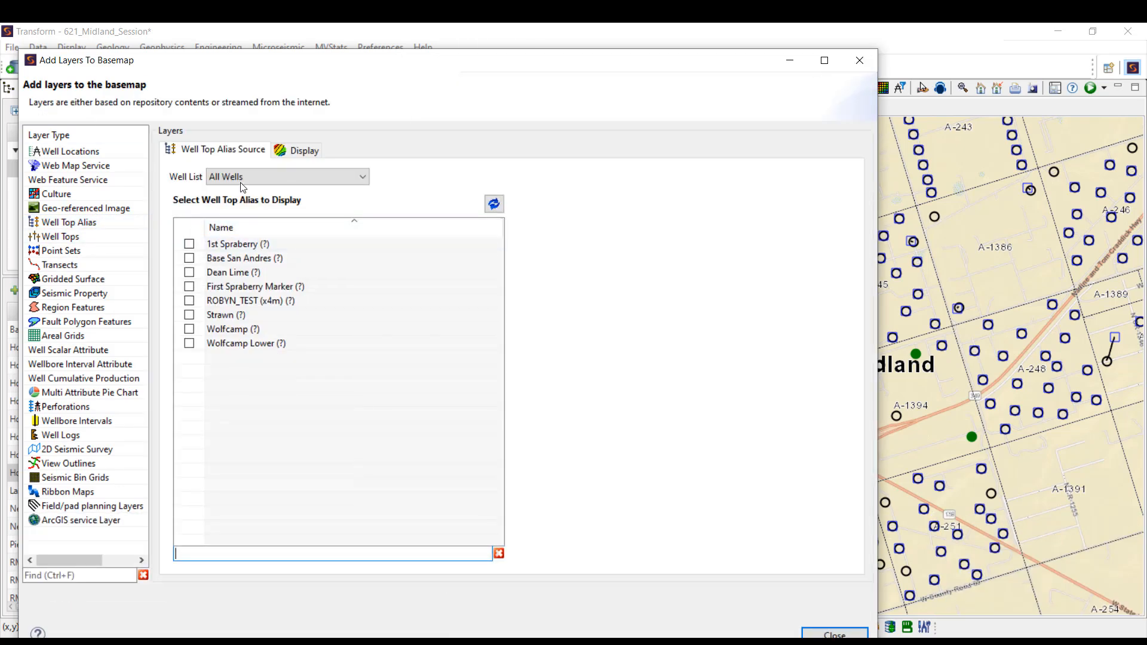
{"action": "left_click", "coordinate": [226, 177]}
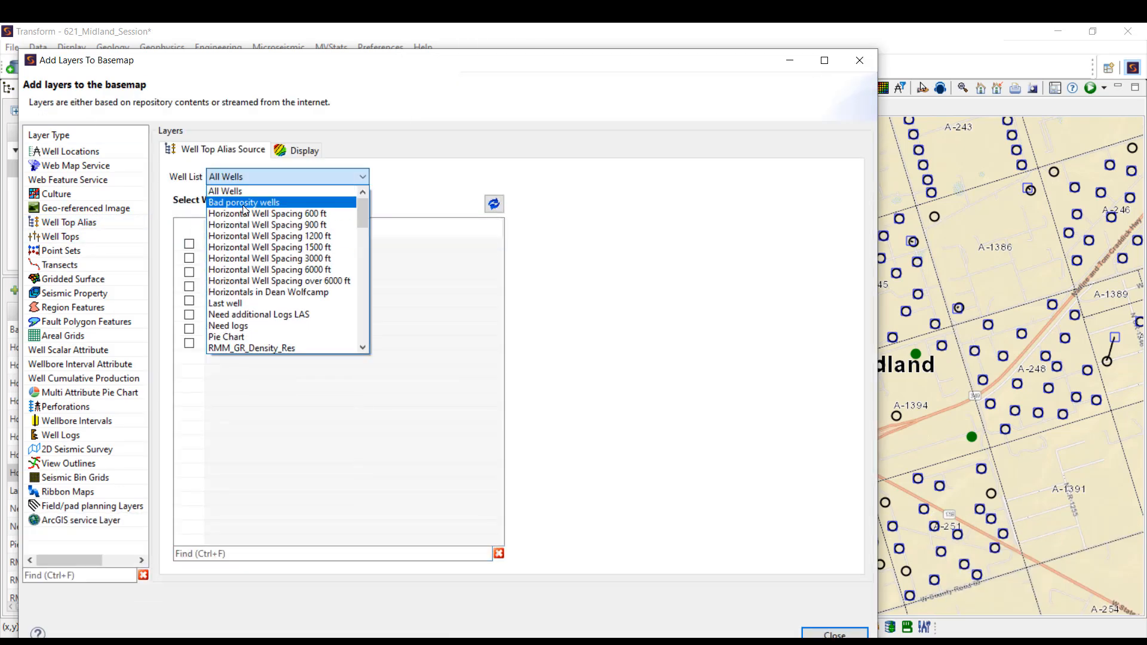
{"action": "scroll", "coordinate": [251, 311], "scroll_direction": "down", "scroll_amount": 2}
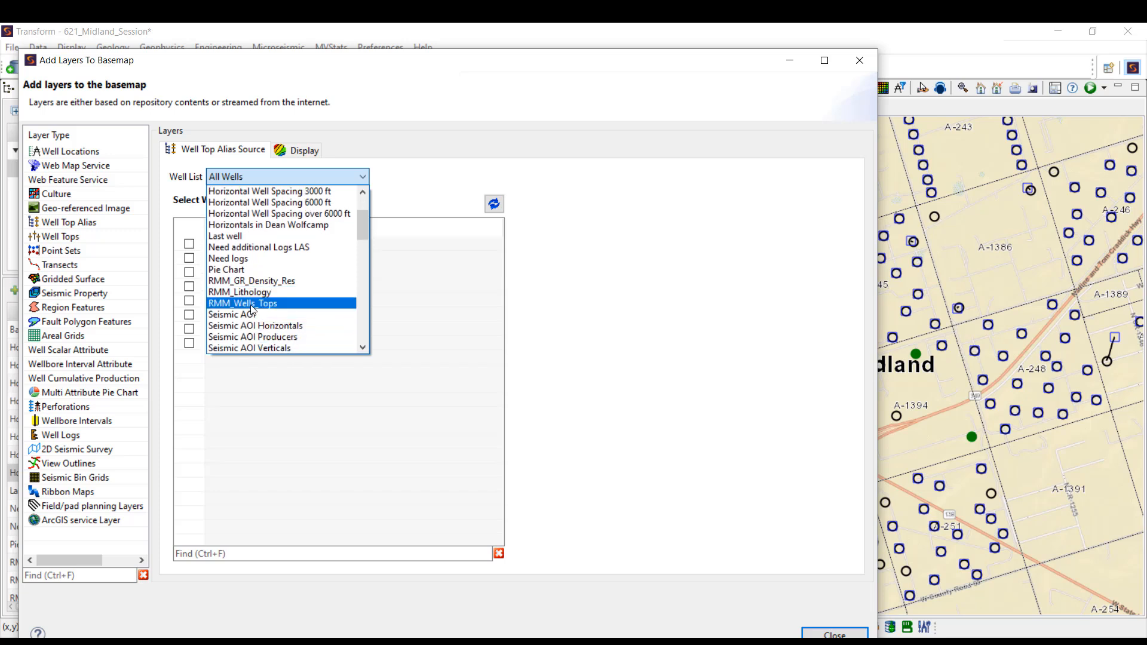
{"action": "left_click", "coordinate": [254, 304]}
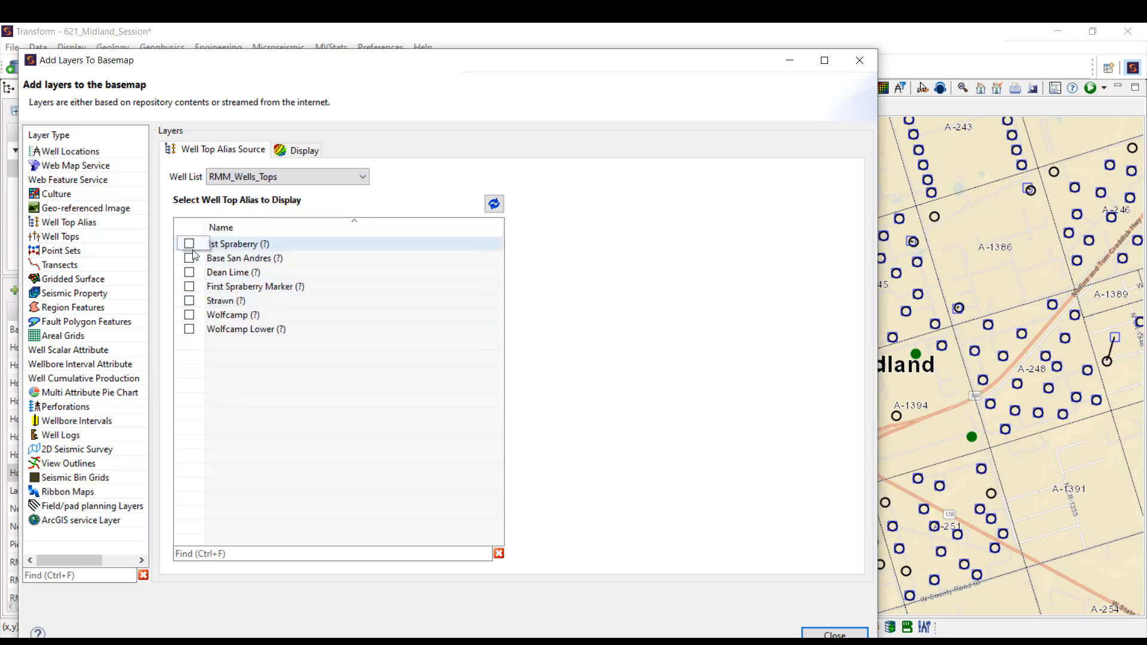
{"action": "left_click", "coordinate": [494, 205]}
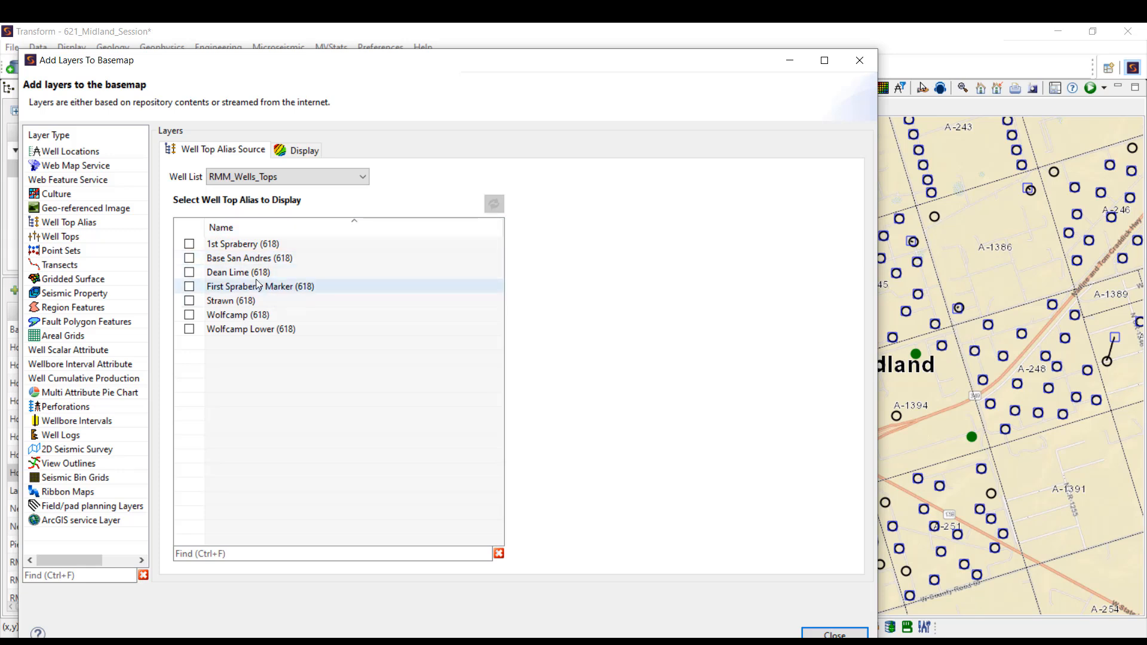
{"action": "left_click", "coordinate": [190, 300]}
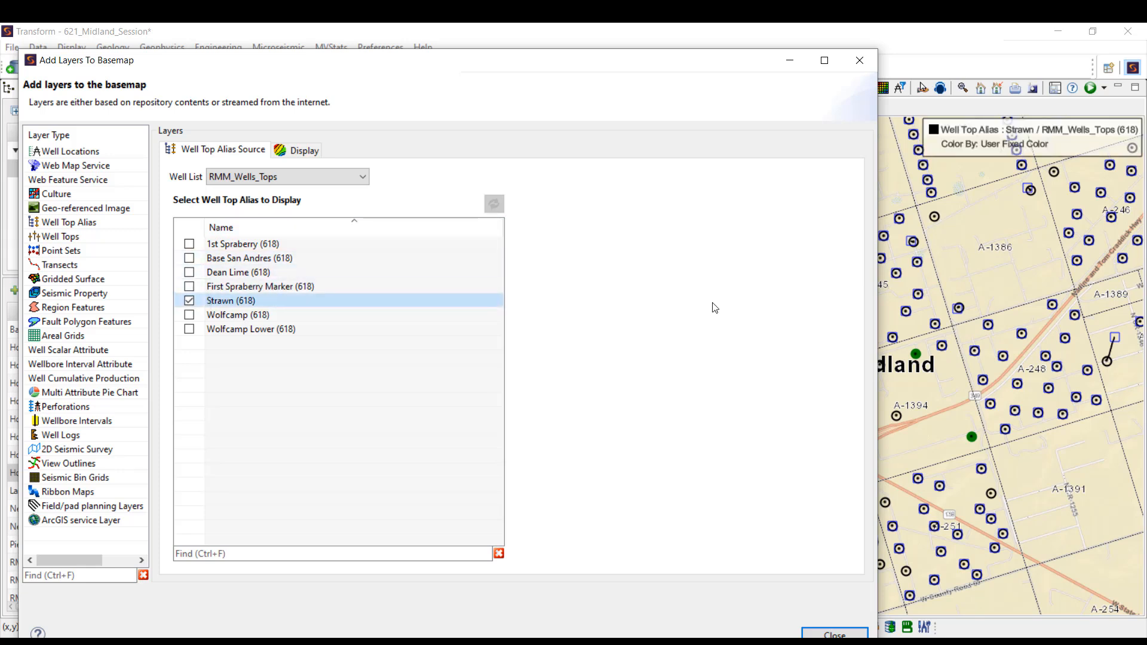
Display the Strawn tops with a Diamond symbol, enlarged to about the middle of the symbol size range.
{"action": "left_click", "coordinate": [305, 152]}
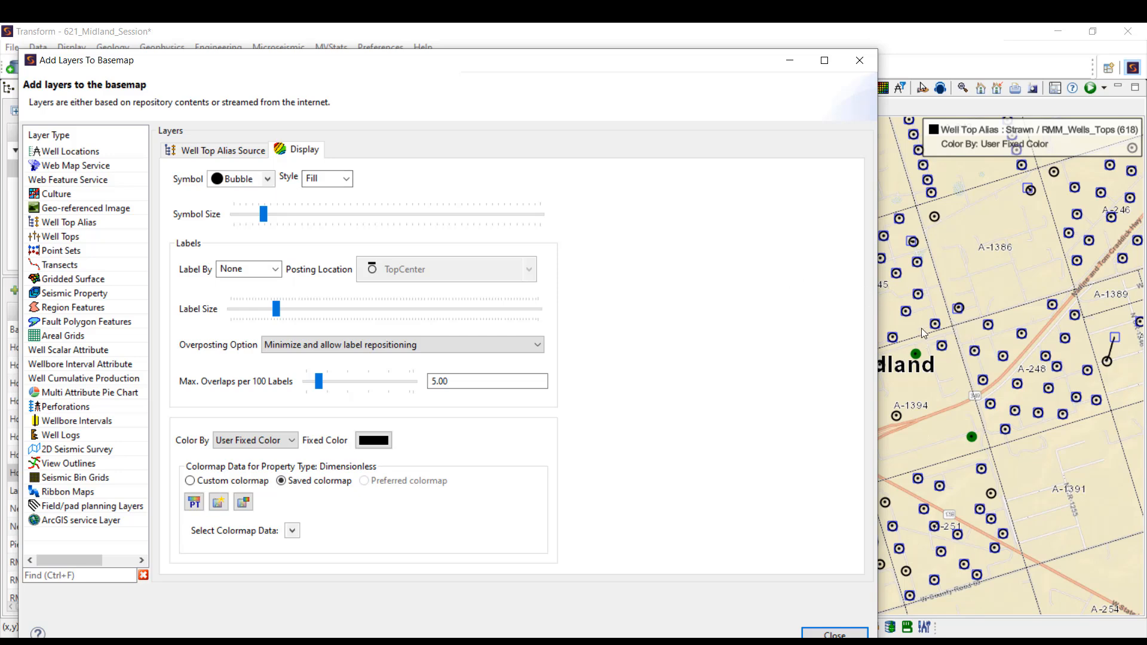
{"action": "scroll", "coordinate": [923, 333], "scroll_direction": "up", "scroll_amount": 5}
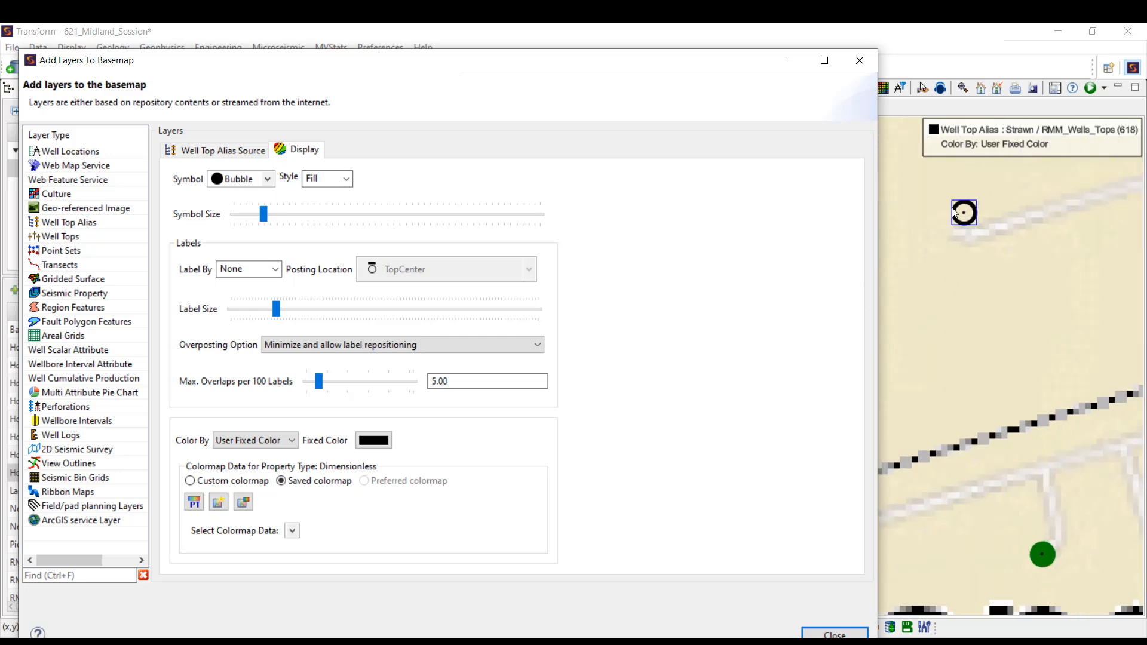
{"action": "left_click_drag", "start_coordinate": [955, 214], "coordinate": [969, 330]}
{"action": "left_click", "coordinate": [267, 180]}
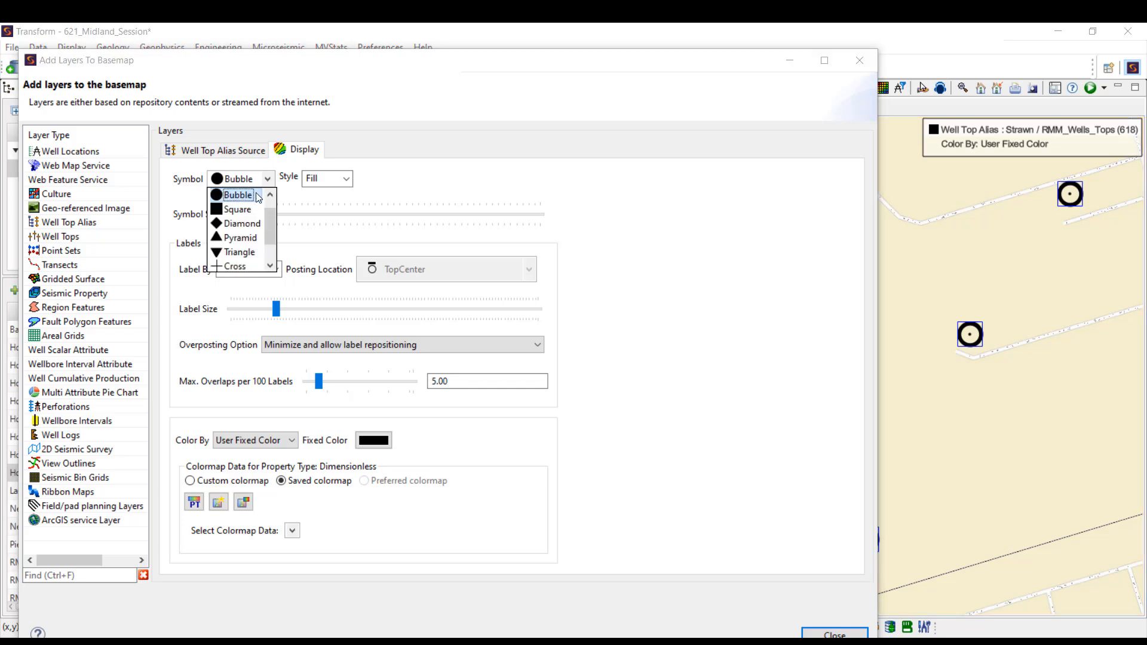
{"action": "left_click", "coordinate": [240, 224]}
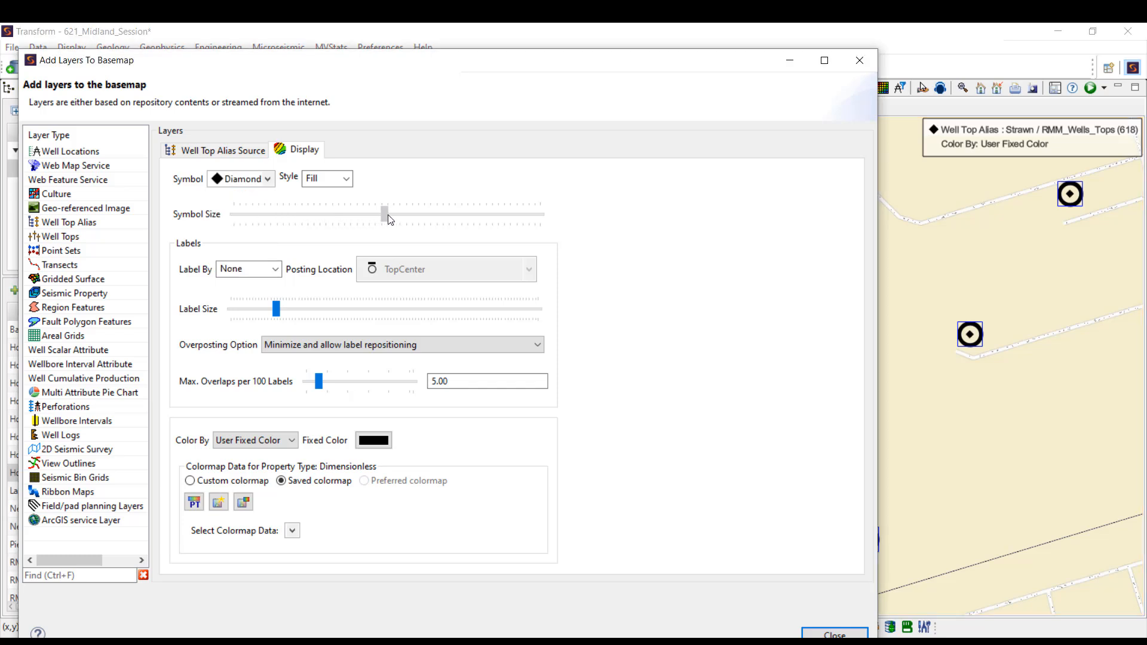
Label the Strawn tops by Measured Depth and enlarge the labels to about a quarter of the size range.
{"action": "left_click", "coordinate": [276, 270]}
{"action": "left_click", "coordinate": [262, 306]}
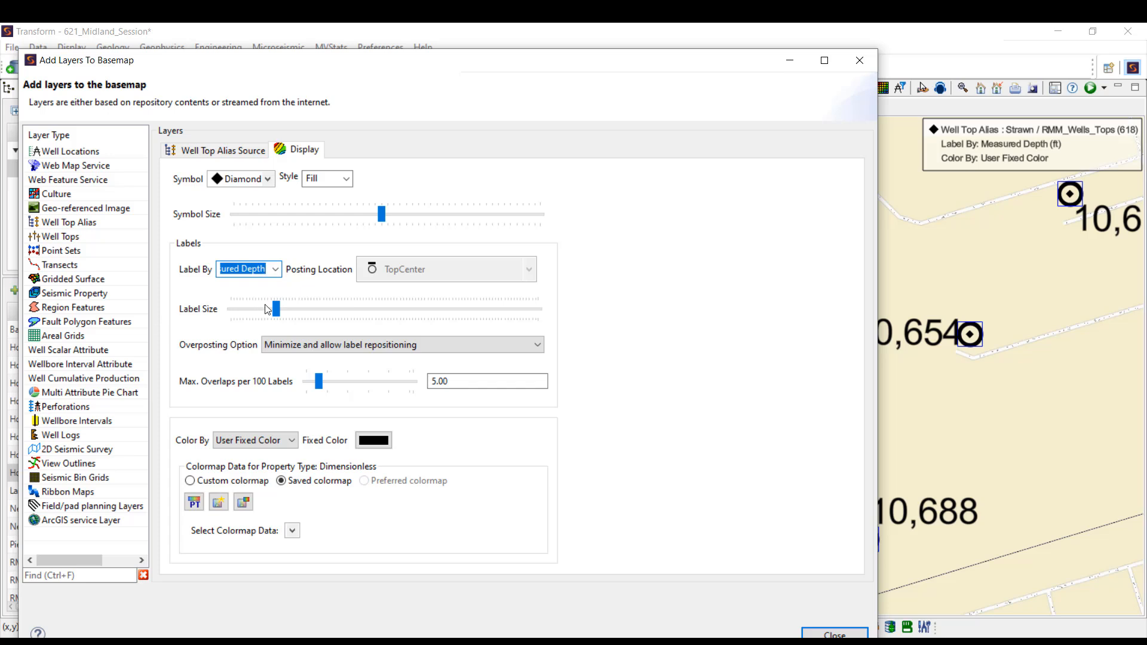
{"action": "left_click_drag", "start_coordinate": [277, 310], "coordinate": [407, 335]}
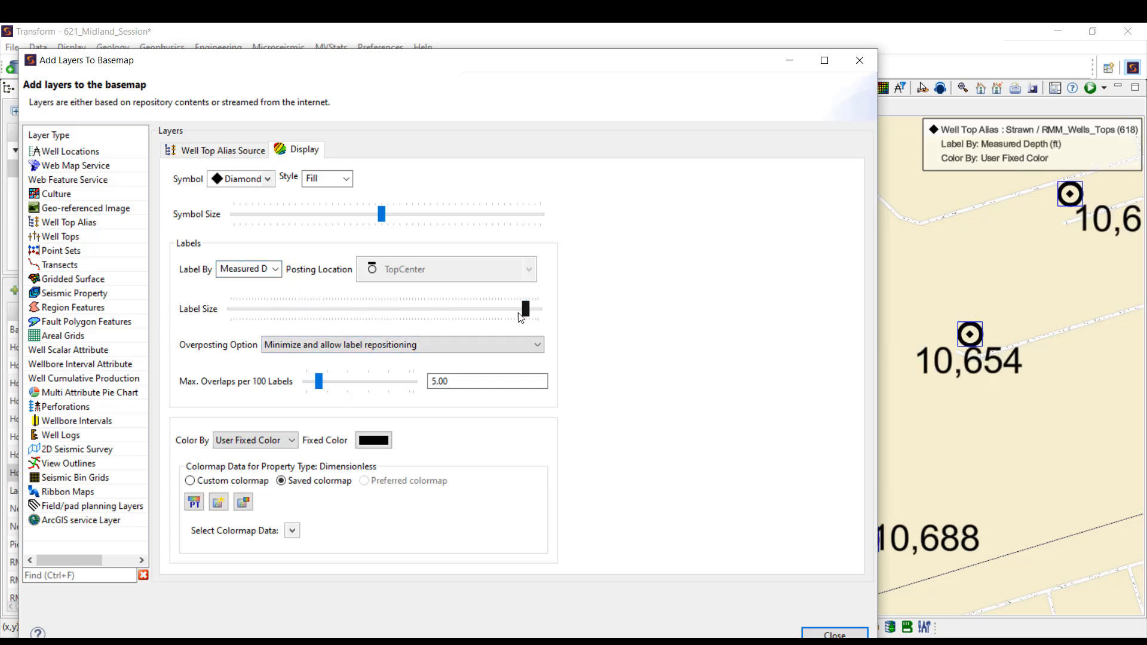
{"action": "left_click_drag", "start_coordinate": [521, 317], "coordinate": [310, 317]}
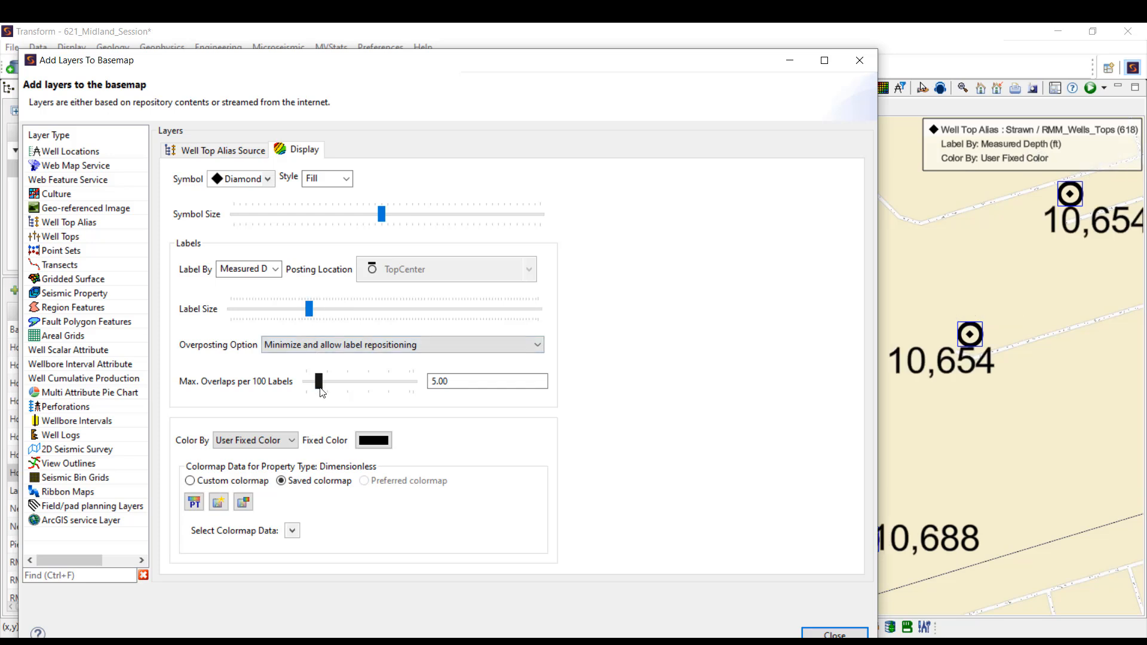
Try coloring the Strawn tops by Measured Depth and examine the color variation across the map.
{"action": "left_click", "coordinate": [291, 442]}
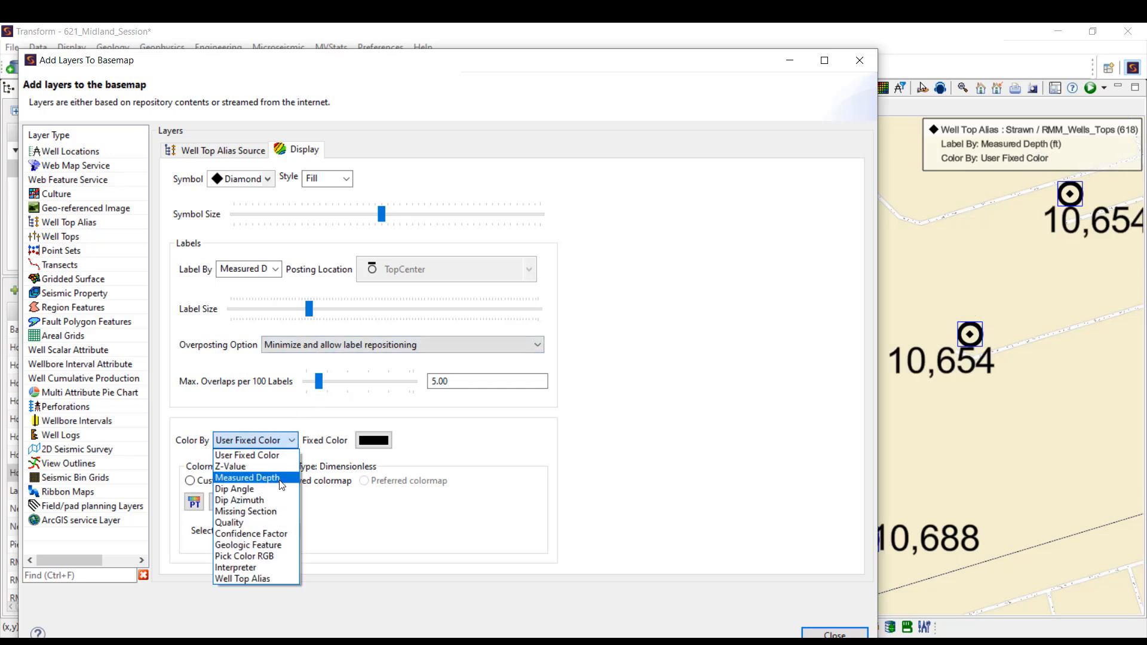
{"action": "left_click", "coordinate": [247, 478]}
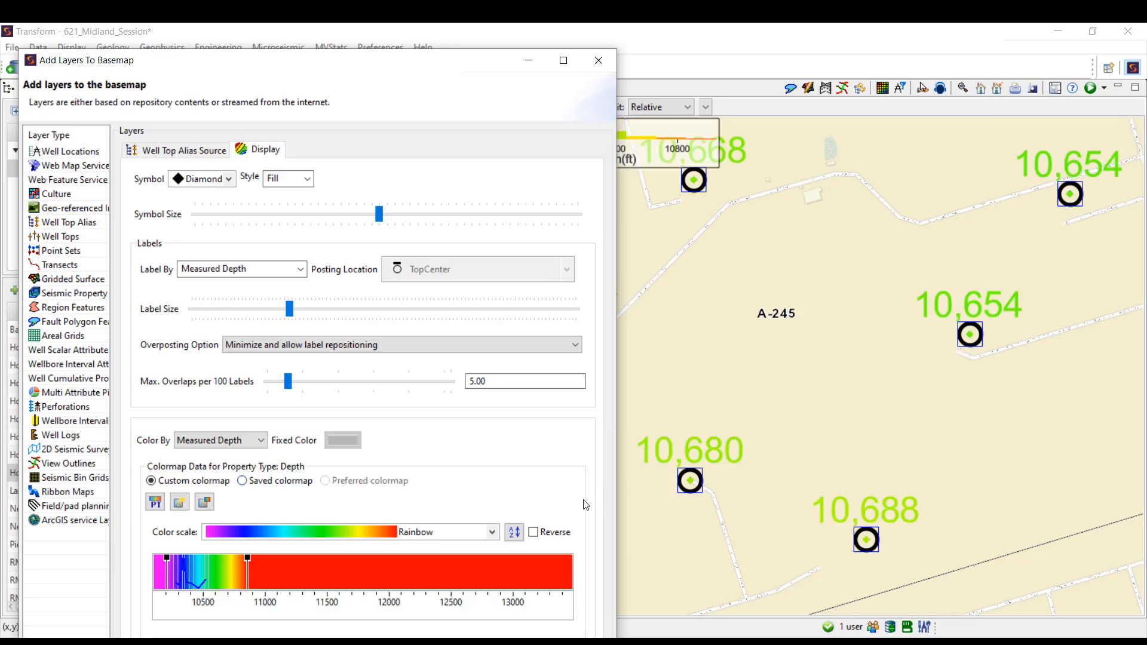
{"action": "scroll", "coordinate": [825, 398], "scroll_direction": "down", "scroll_amount": 5}
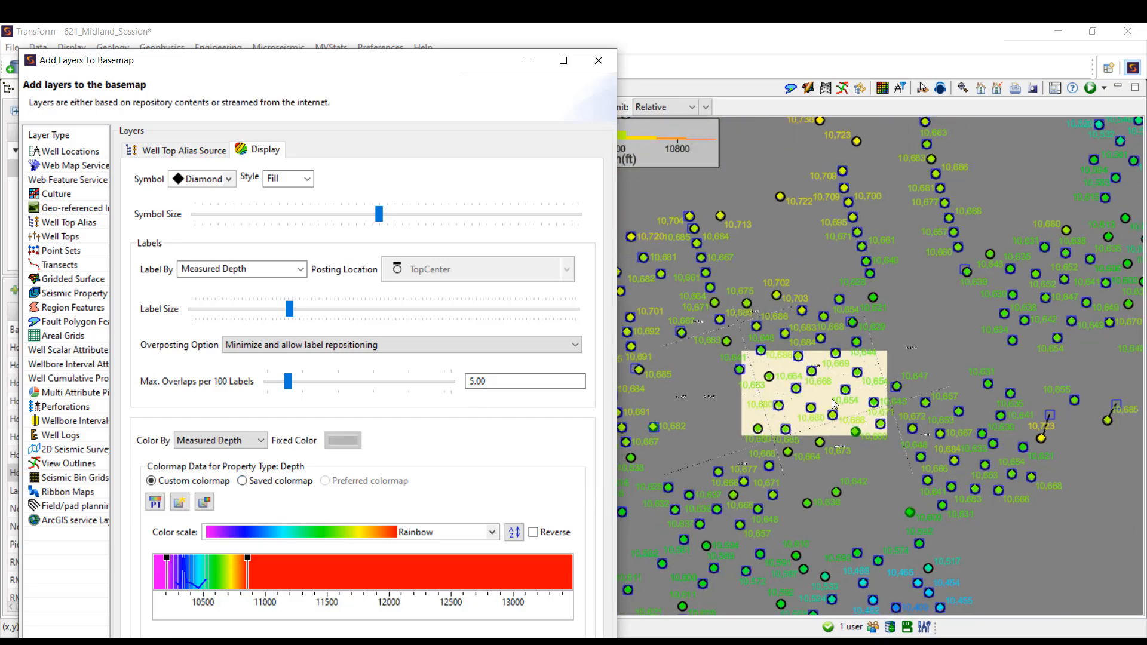
{"action": "scroll", "coordinate": [832, 399], "scroll_direction": "up", "scroll_amount": 5}
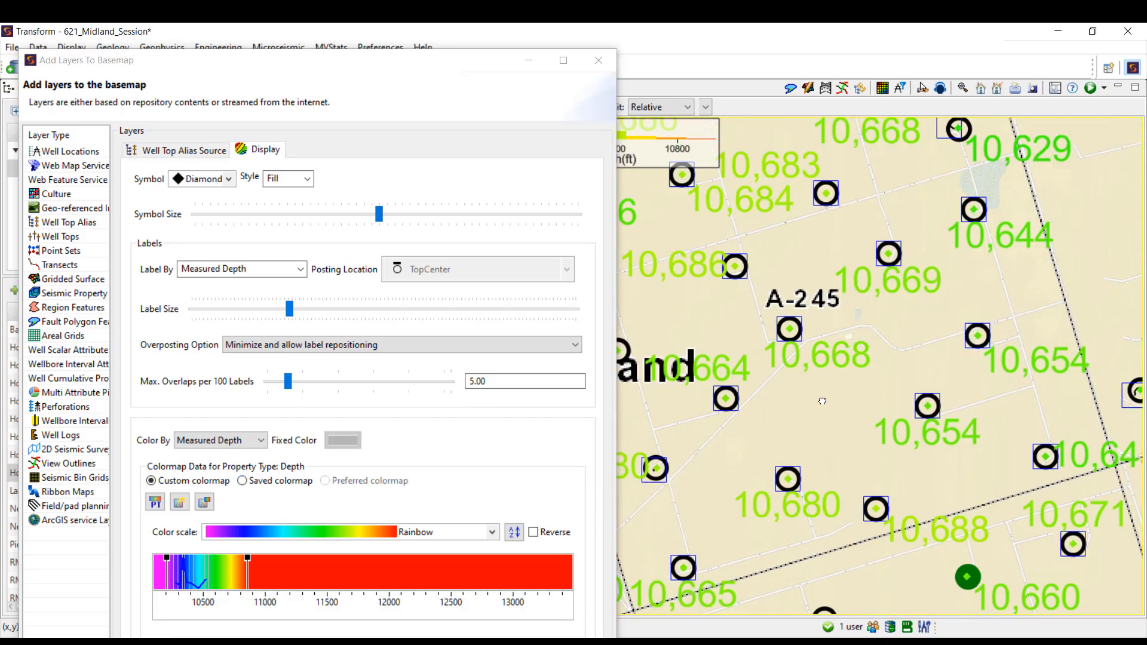
Color the Strawn tops with a dark teal User Fixed Color and close the layer setup.
{"action": "left_click", "coordinate": [220, 440]}
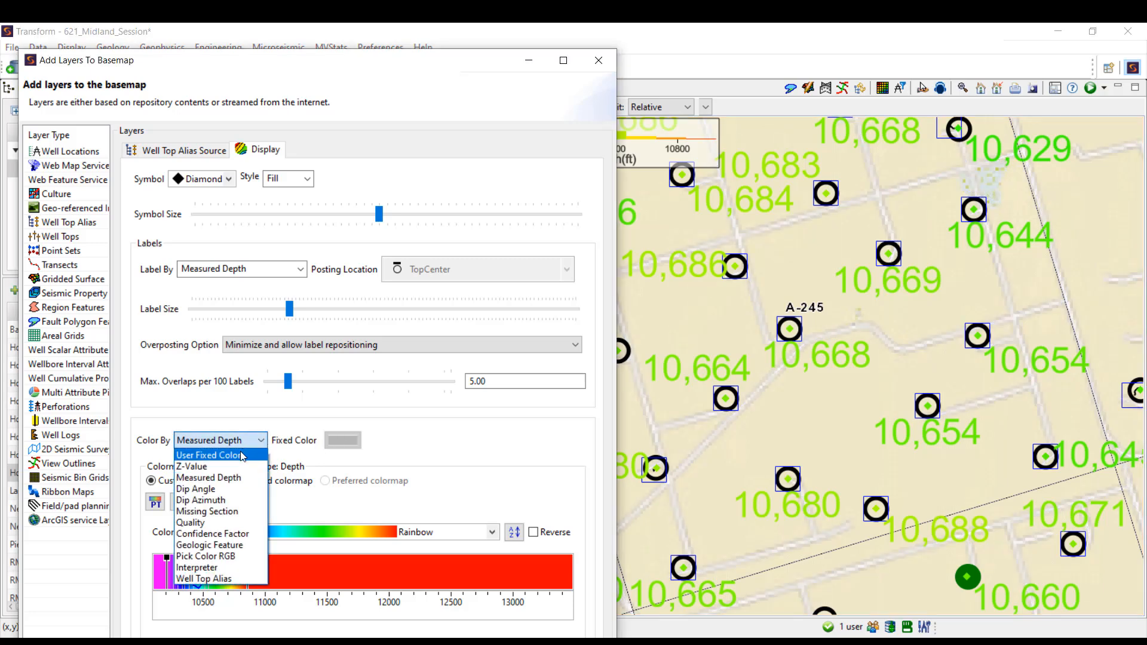
{"action": "left_click", "coordinate": [203, 456]}
{"action": "left_click", "coordinate": [328, 441]}
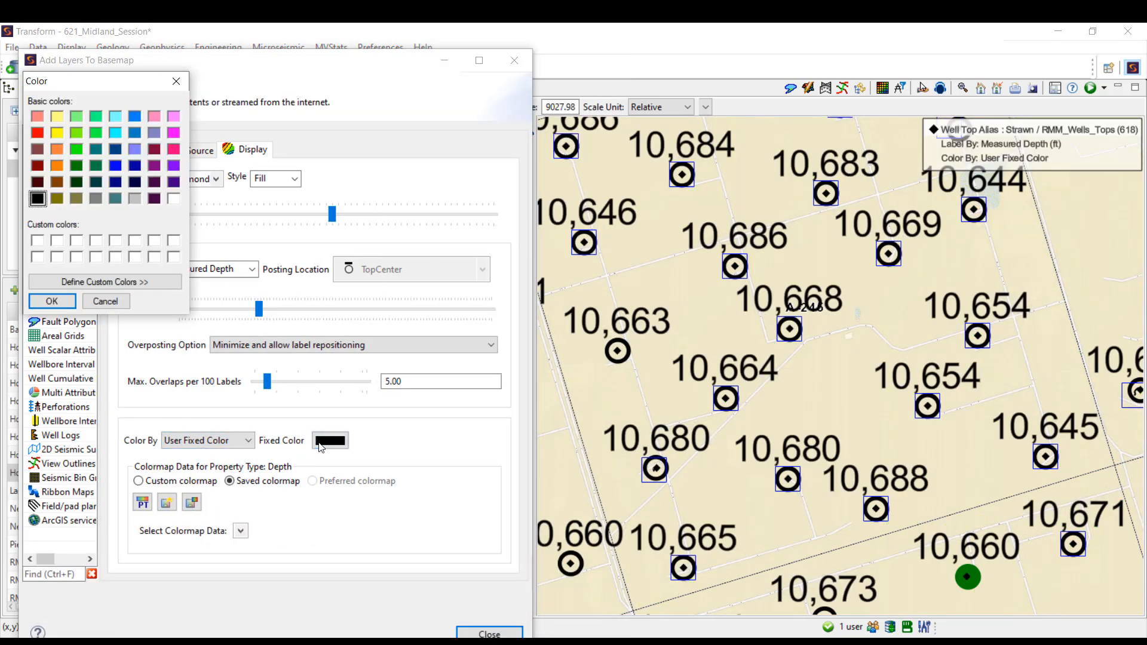
{"action": "left_click", "coordinate": [118, 198]}
{"action": "left_click", "coordinate": [52, 301]}
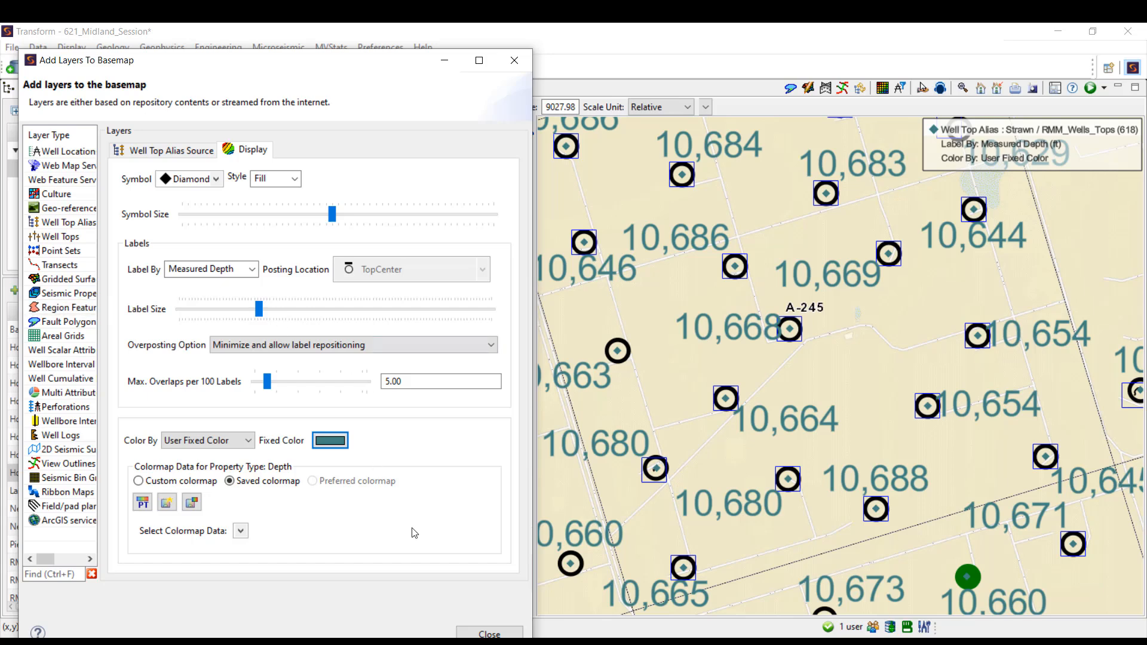
{"action": "left_click", "coordinate": [489, 632]}
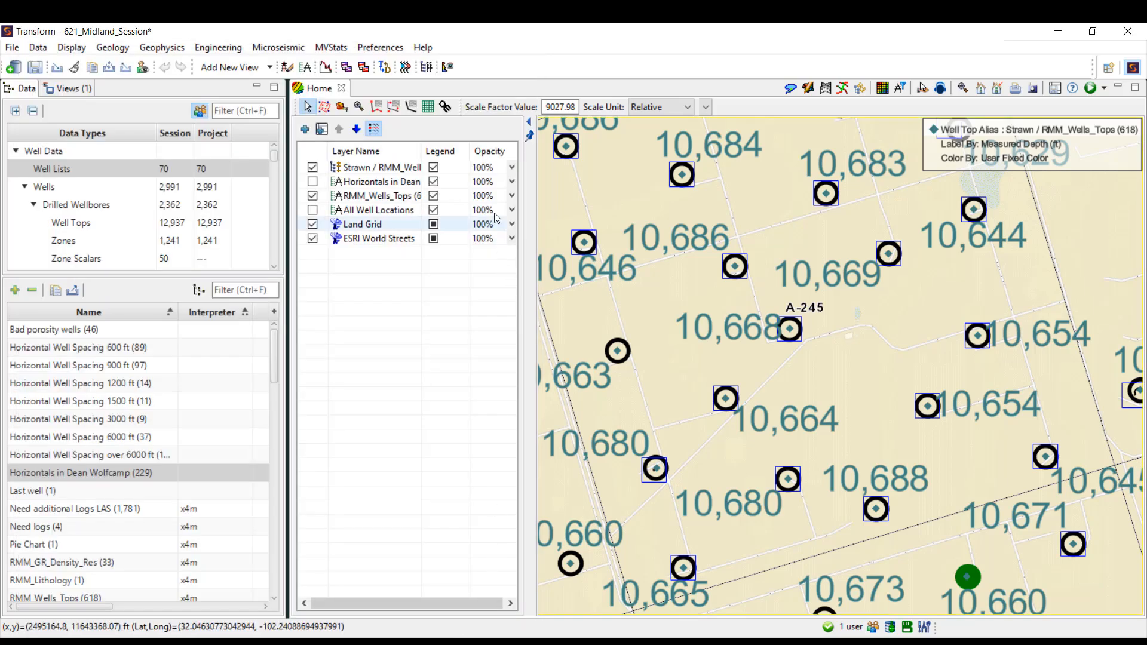
Review the style settings of the Strawn layer and the available basemap layer types, including Well Tops, without changing anything.
{"action": "right_click", "coordinate": [380, 172]}
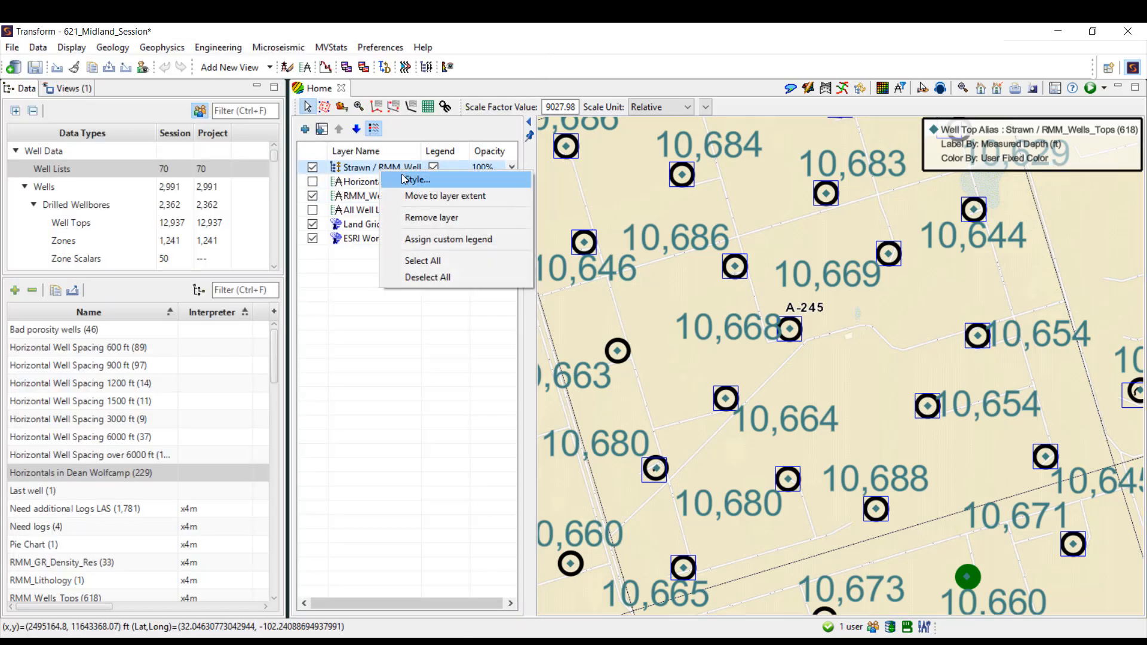
{"action": "left_click", "coordinate": [412, 179]}
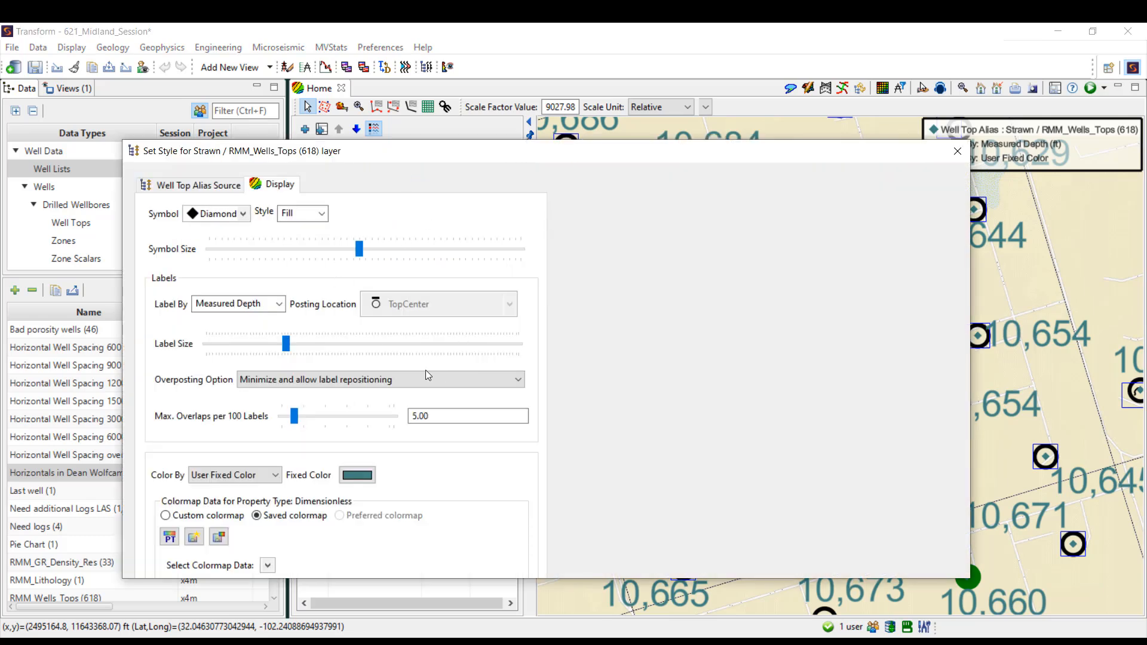
{"action": "left_click", "coordinate": [957, 157]}
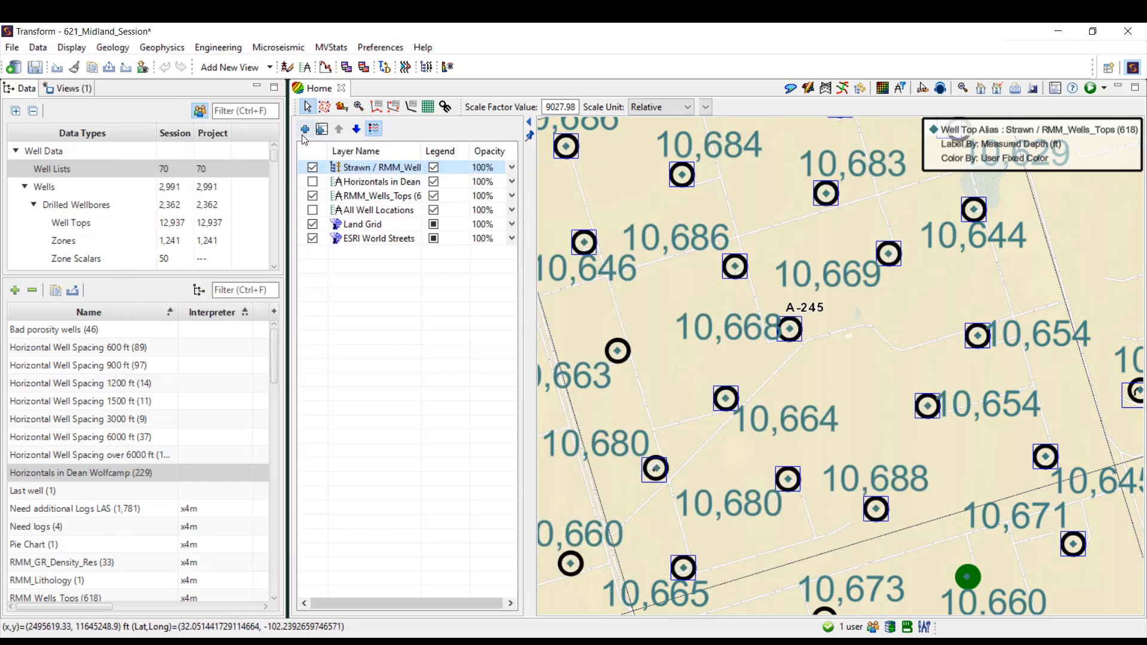
{"action": "left_click", "coordinate": [304, 129]}
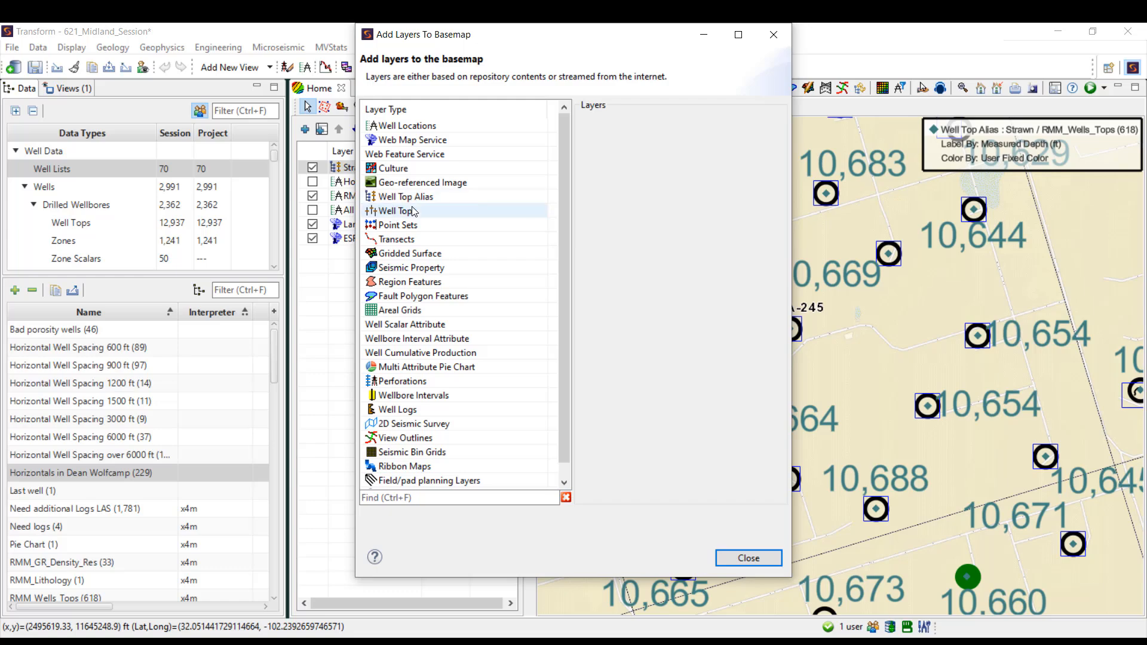
{"action": "left_click", "coordinate": [748, 558]}
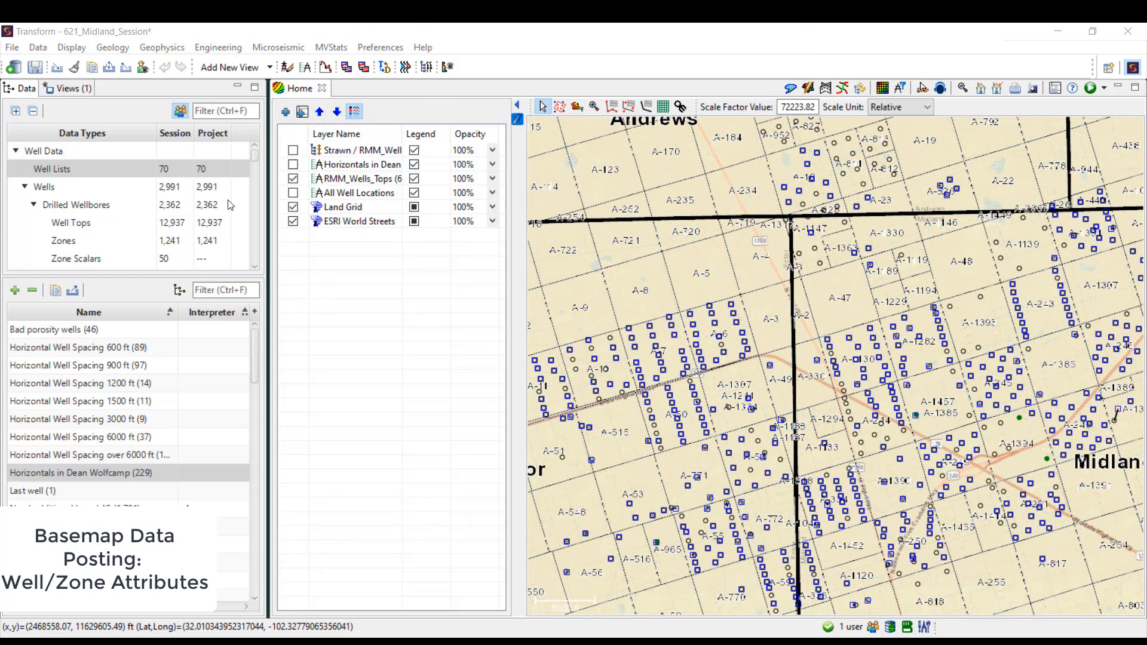
Add a Well Scalar Attribute layer to the basemap using the well list RMM_Wells_Tops.
{"action": "left_click", "coordinate": [284, 115]}
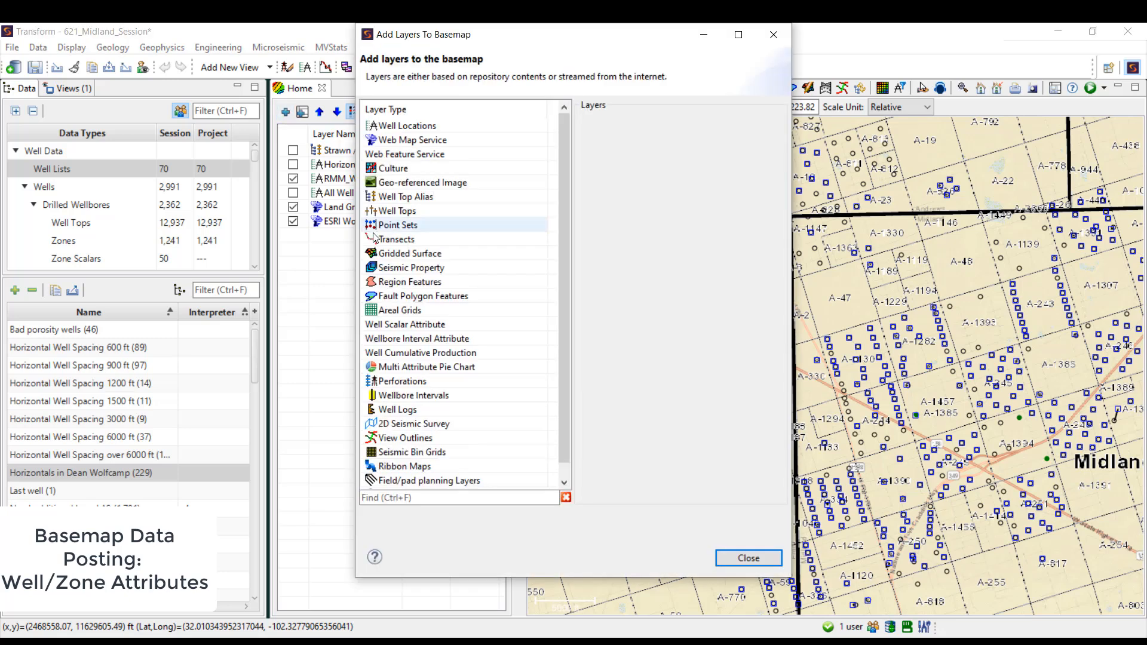
{"action": "left_click", "coordinate": [415, 324]}
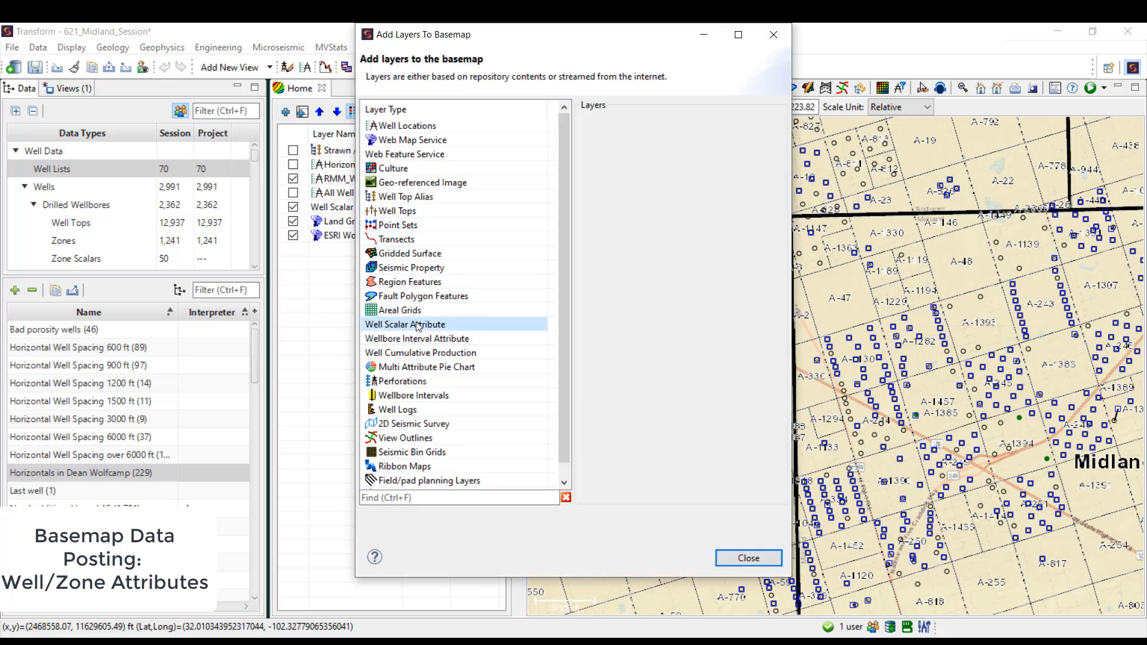
{"action": "left_click_drag", "start_coordinate": [511, 48], "coordinate": [169, 51]}
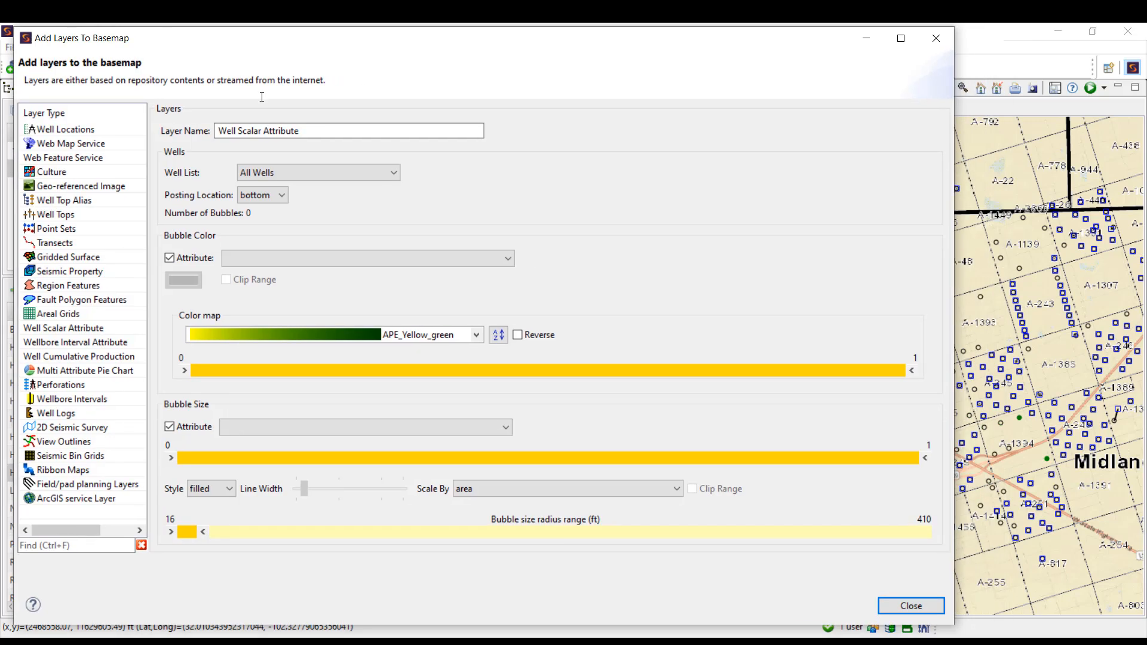
{"action": "left_click", "coordinate": [299, 171]}
{"action": "scroll", "coordinate": [302, 299], "scroll_direction": "down", "scroll_amount": 3}
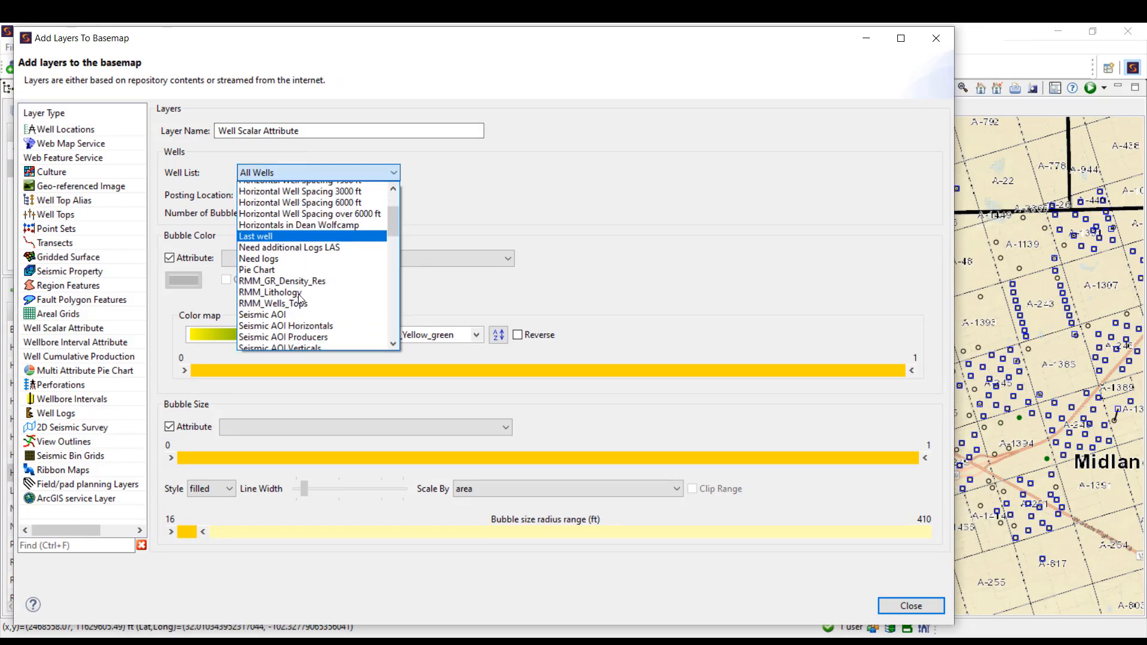
{"action": "left_click", "coordinate": [301, 301]}
Set the bubble color attribute of the Well Scalar Attribute layer to (Well) [Cum Gas] Cum Total Gas.
{"action": "left_click", "coordinate": [328, 258]}
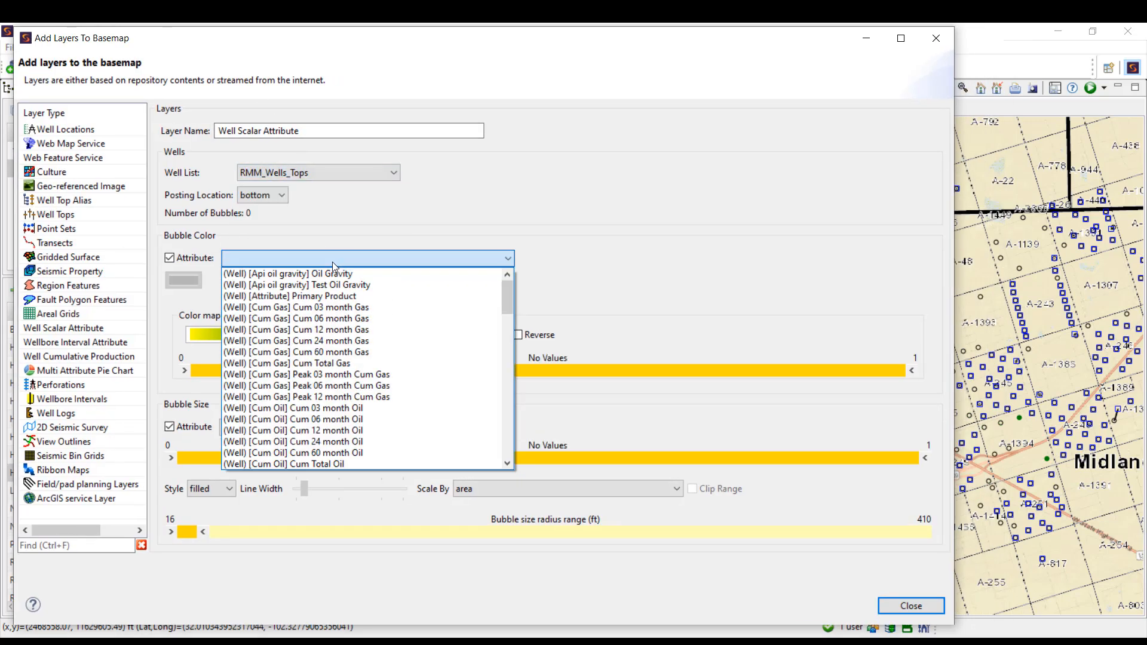
{"action": "scroll", "coordinate": [335, 325], "scroll_direction": "down", "scroll_amount": 1}
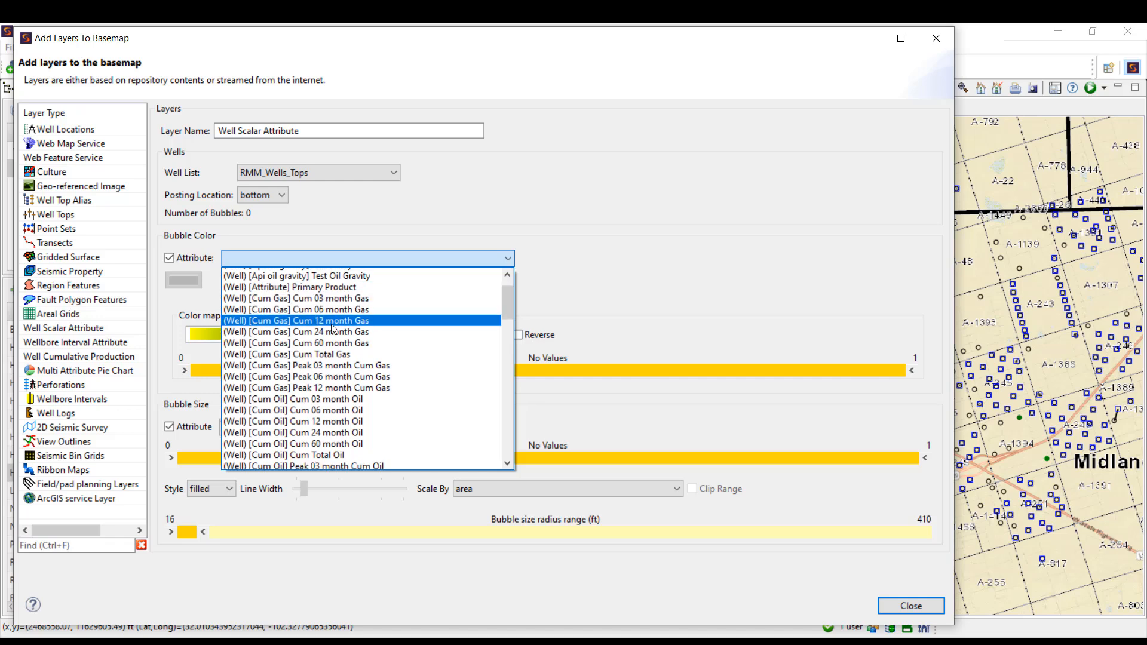
{"action": "left_click", "coordinate": [343, 330]}
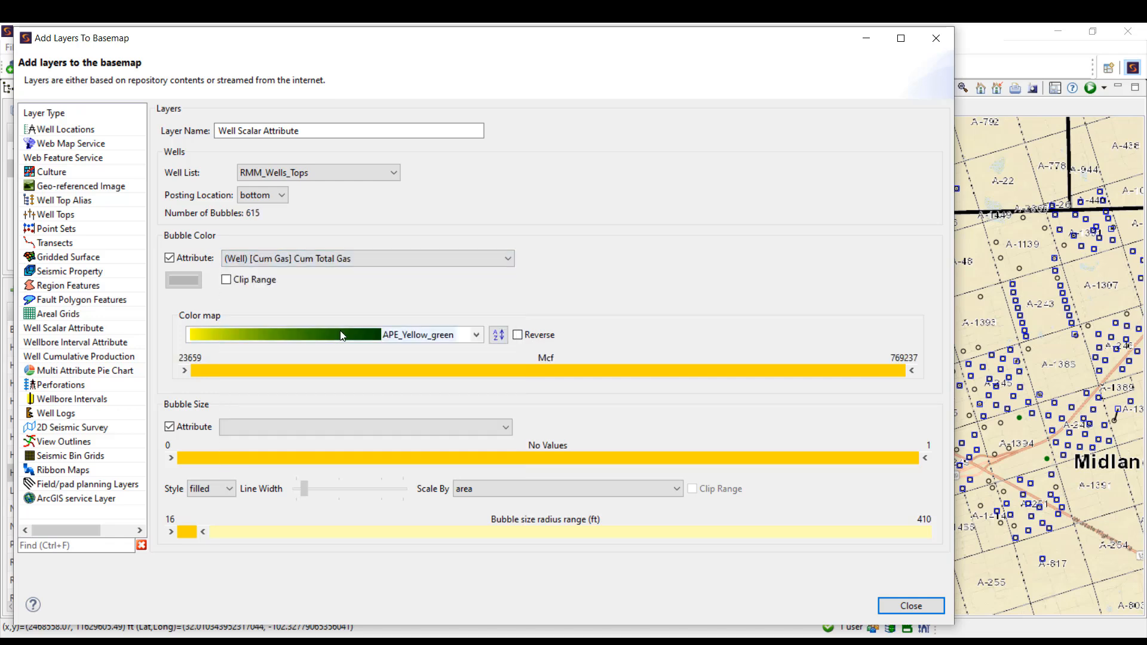
Apply the Robyn_Oct2020 color map to the bubbles and set their size attribute to (Well) [Cum Gas] Cum Total Gas.
{"action": "left_click", "coordinate": [477, 336]}
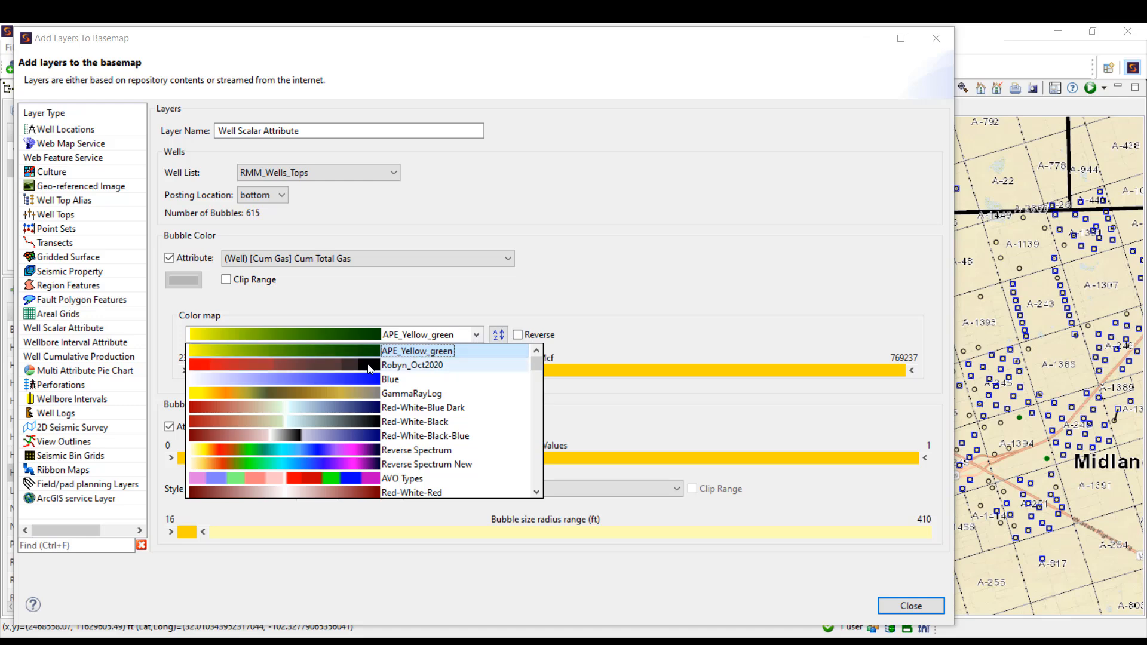
{"action": "left_click", "coordinate": [395, 362]}
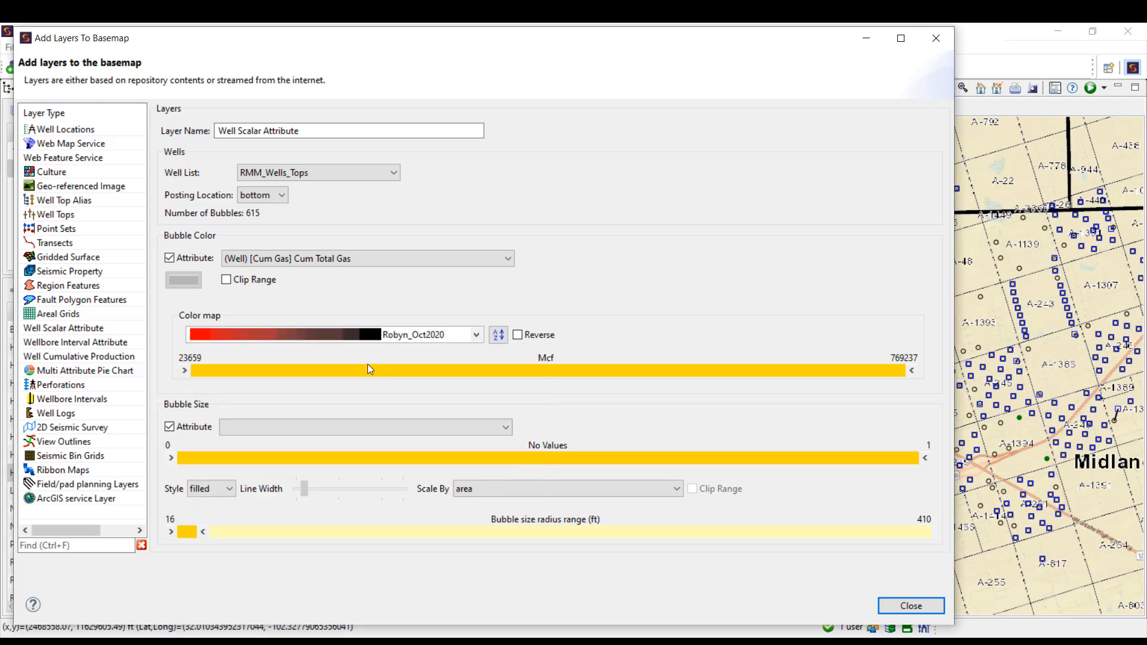
{"action": "left_click", "coordinate": [385, 428]}
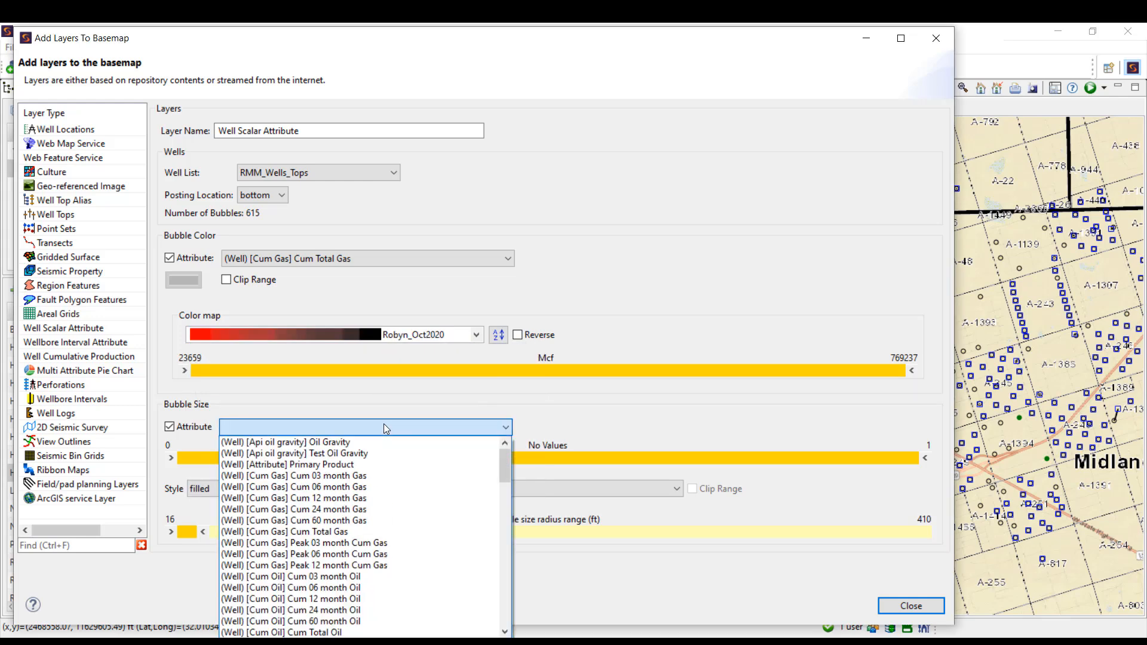
{"action": "left_click", "coordinate": [333, 532]}
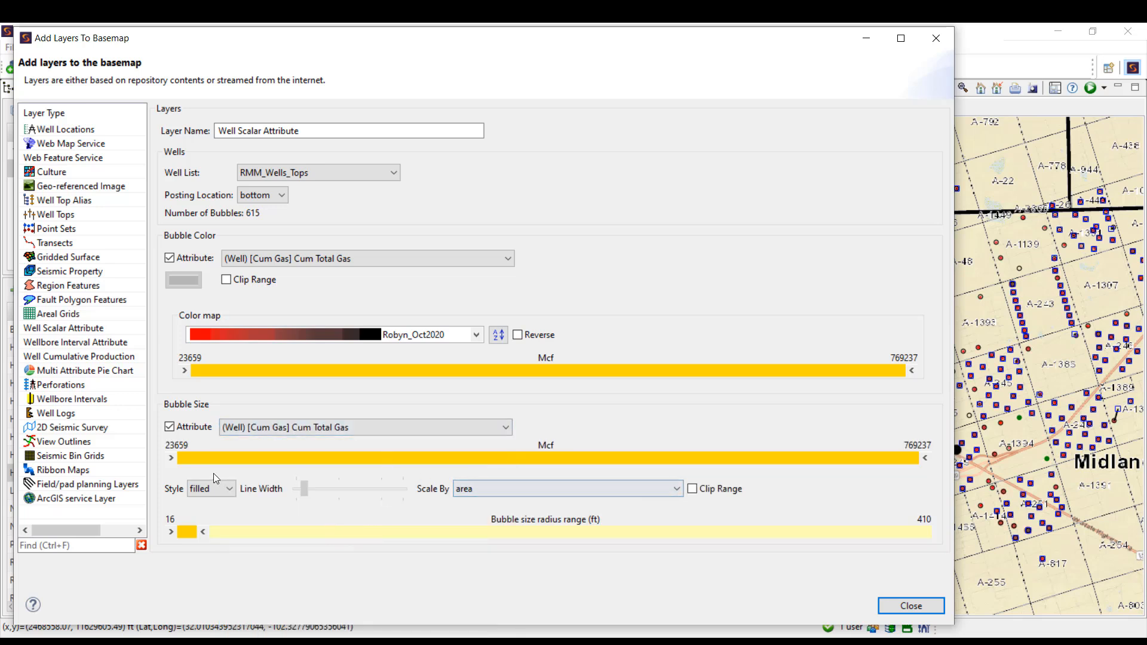
Limit the bubble size range to a maximum of about 605,733 Mcf and set the radius range to about 433–807 ft.
{"action": "left_click_drag", "start_coordinate": [925, 458], "coordinate": [763, 467]}
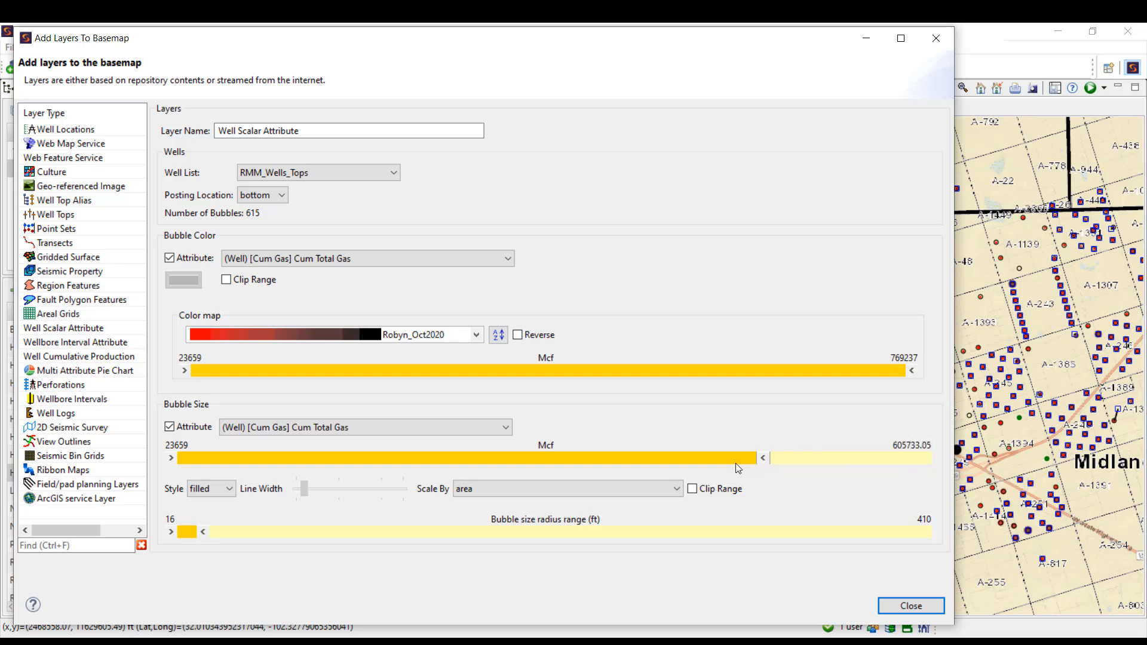
{"action": "left_click_drag", "start_coordinate": [204, 533], "coordinate": [245, 534]}
{"action": "left_click_drag", "start_coordinate": [174, 532], "coordinate": [207, 532]}
{"action": "left_click", "coordinate": [894, 608]}
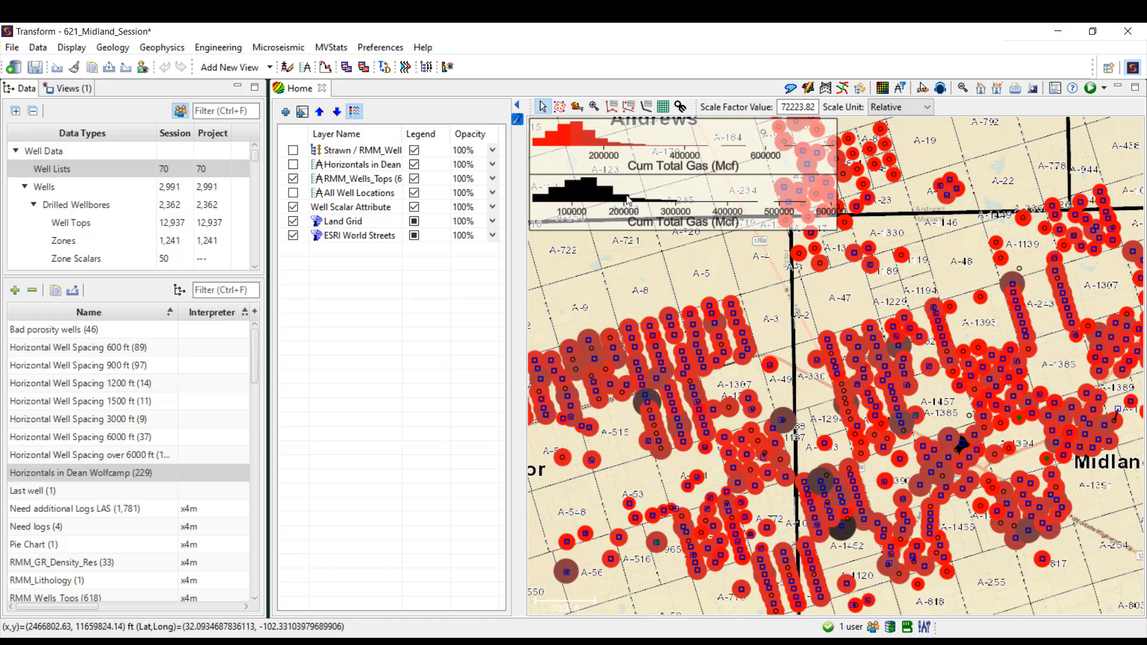
Rename the Well Scalar Attribute layer as Total Cum Gas in its style settings.
{"action": "scroll", "coordinate": [697, 389], "scroll_direction": "up", "scroll_amount": 1}
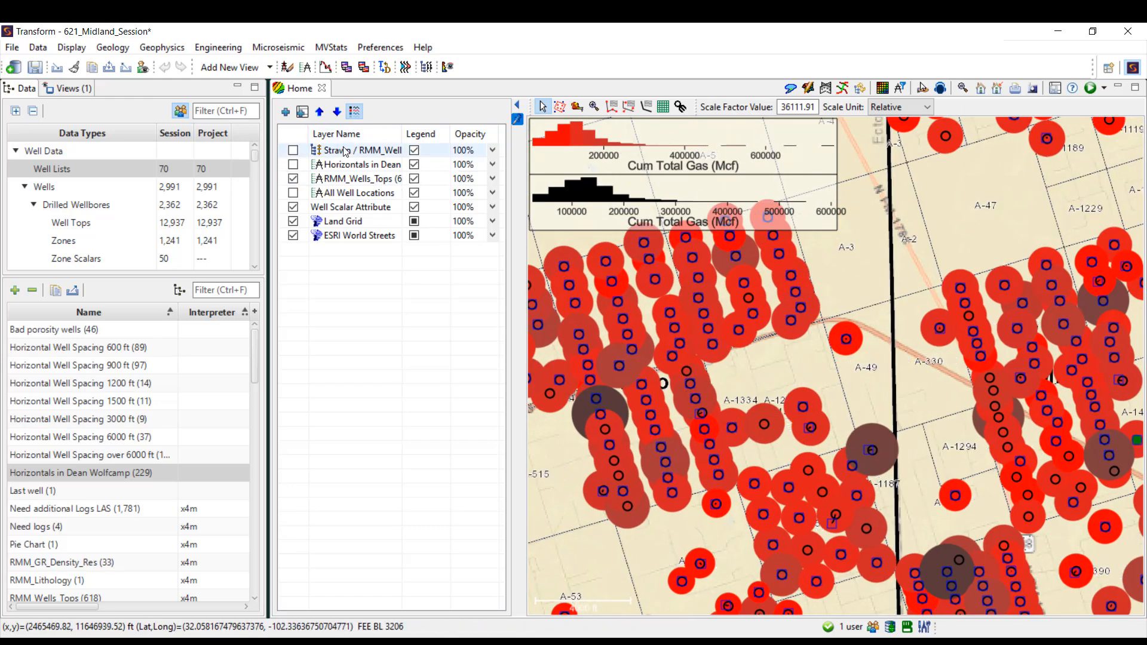
{"action": "right_click", "coordinate": [342, 216]}
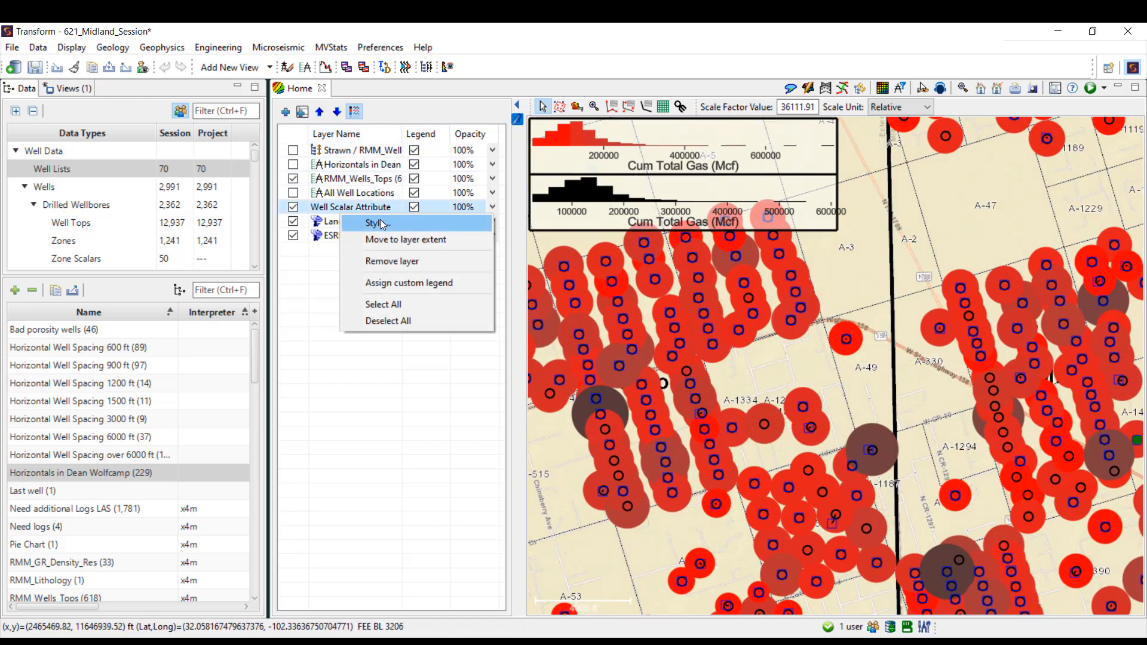
{"action": "left_click", "coordinate": [355, 230]}
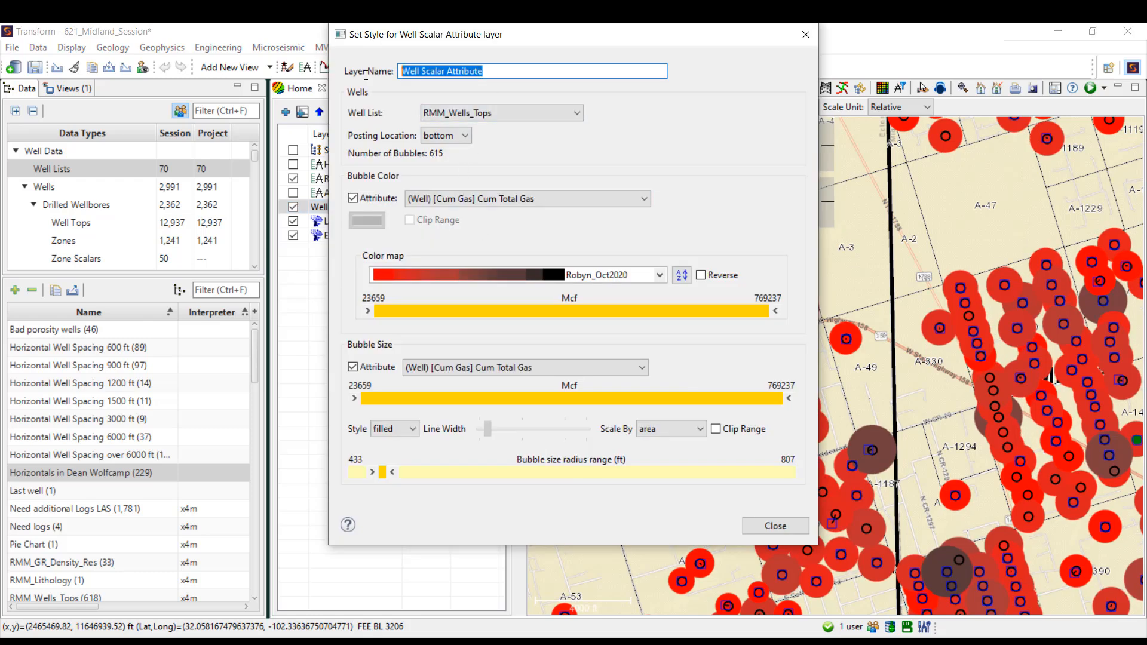
{"action": "type", "text": "Total Cum Gas"}
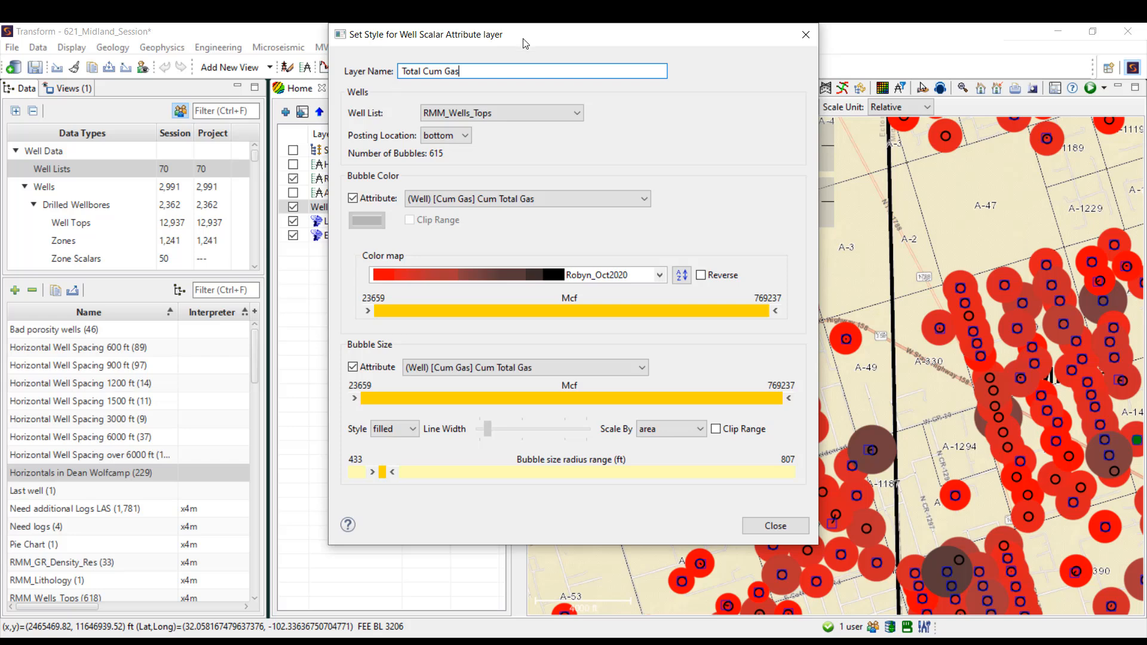
{"action": "left_click_drag", "start_coordinate": [525, 43], "coordinate": [300, 82]}
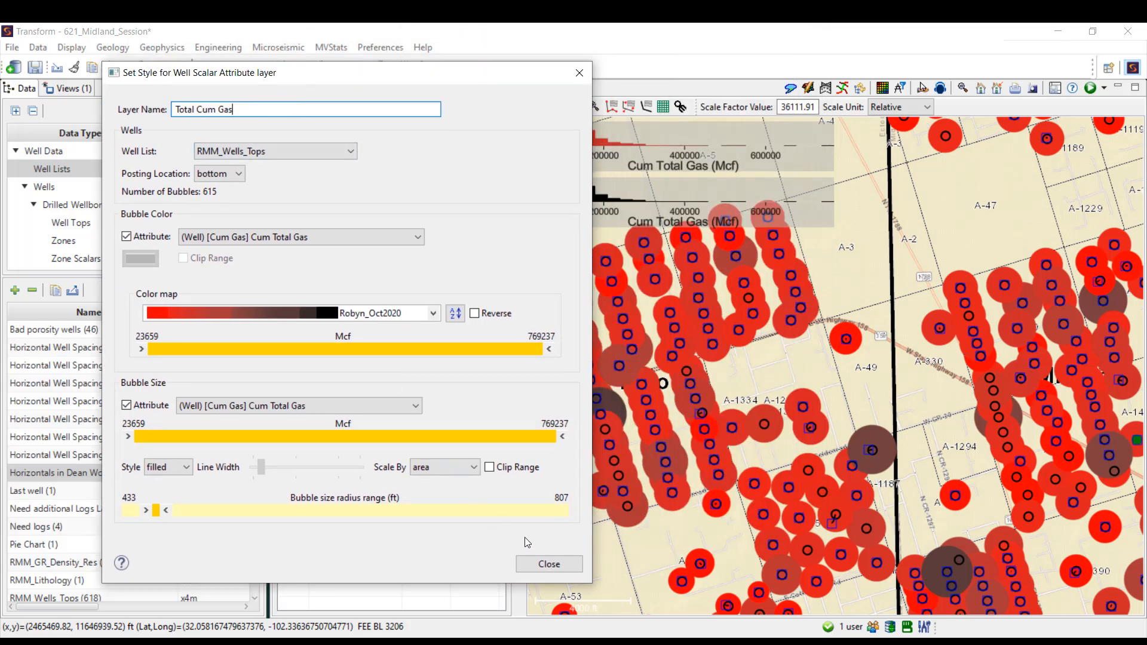
{"action": "left_click", "coordinate": [536, 565]}
Add a Wellbore Interval Attribute layer for the Horizontal Section zone, limited to the well list Horizontals in Dean Wolfcamp.
{"action": "left_click", "coordinate": [285, 112]}
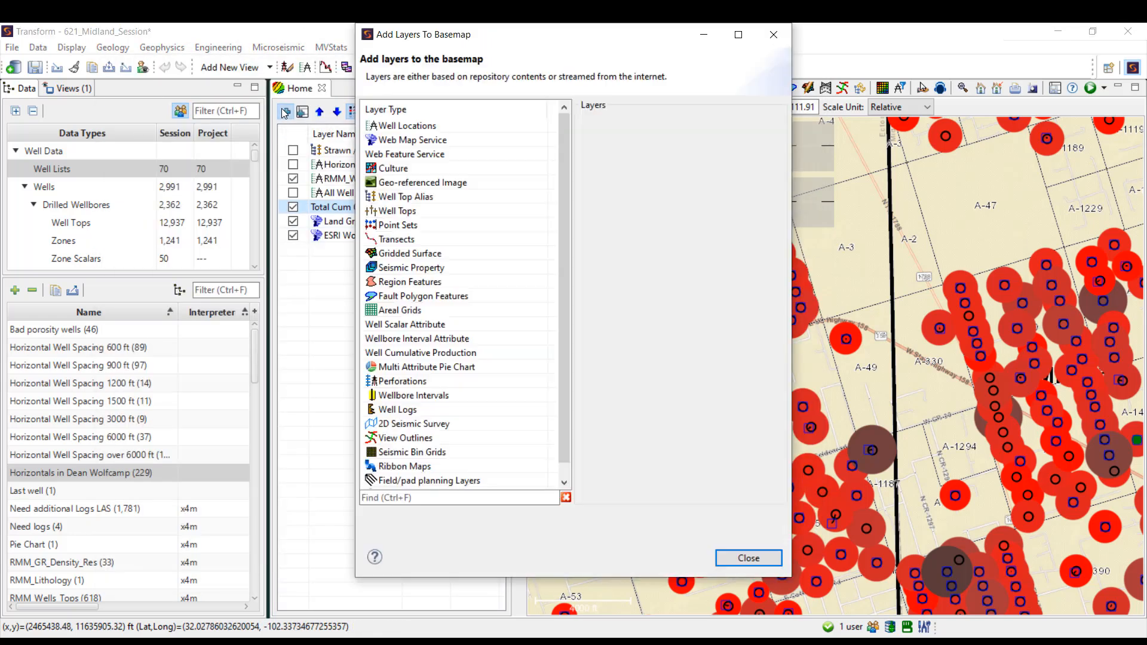
{"action": "double_click", "coordinate": [428, 339]}
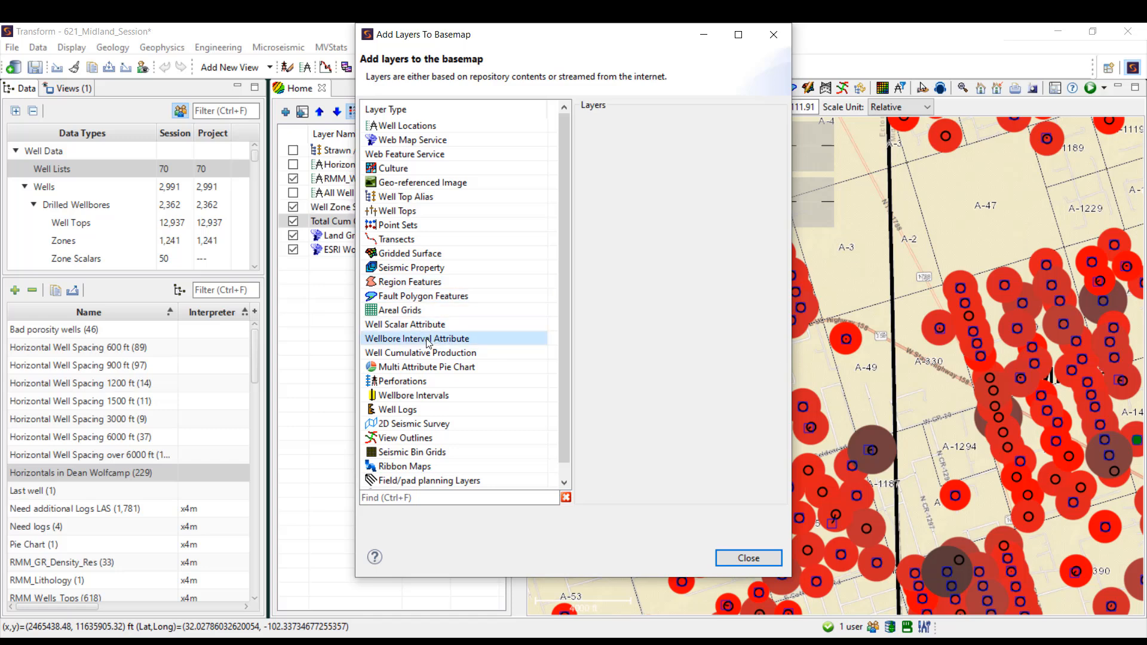
{"action": "double_click", "coordinate": [553, 42]}
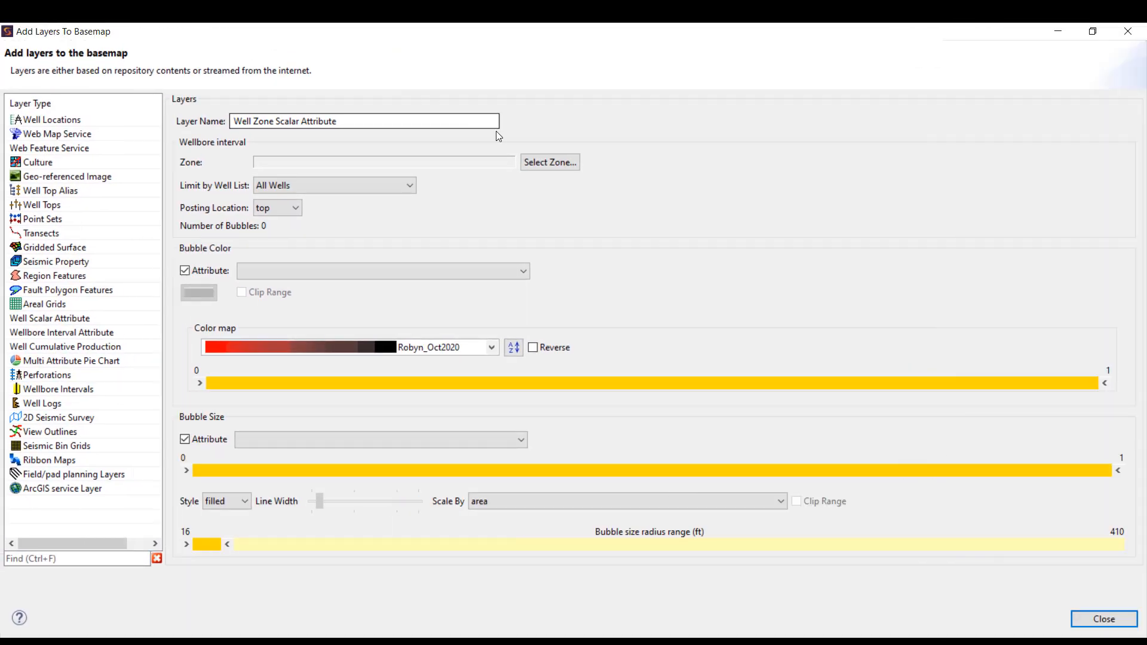
{"action": "left_click", "coordinate": [550, 162]}
{"action": "left_click", "coordinate": [478, 184]}
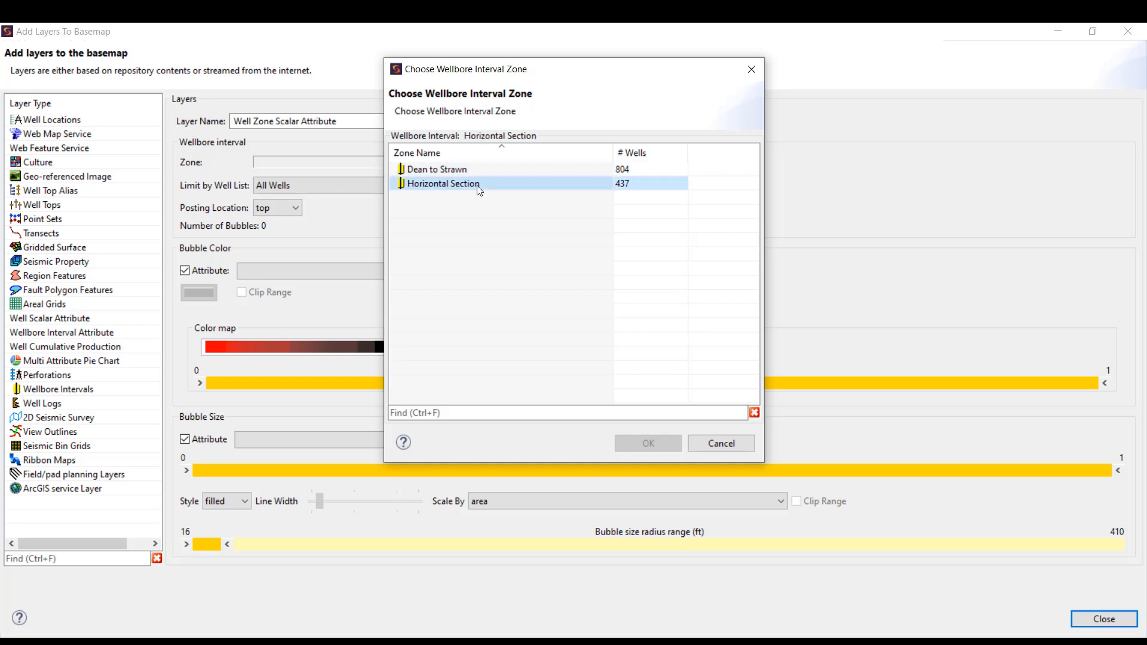
{"action": "left_click", "coordinate": [651, 442]}
{"action": "left_click", "coordinate": [368, 190]}
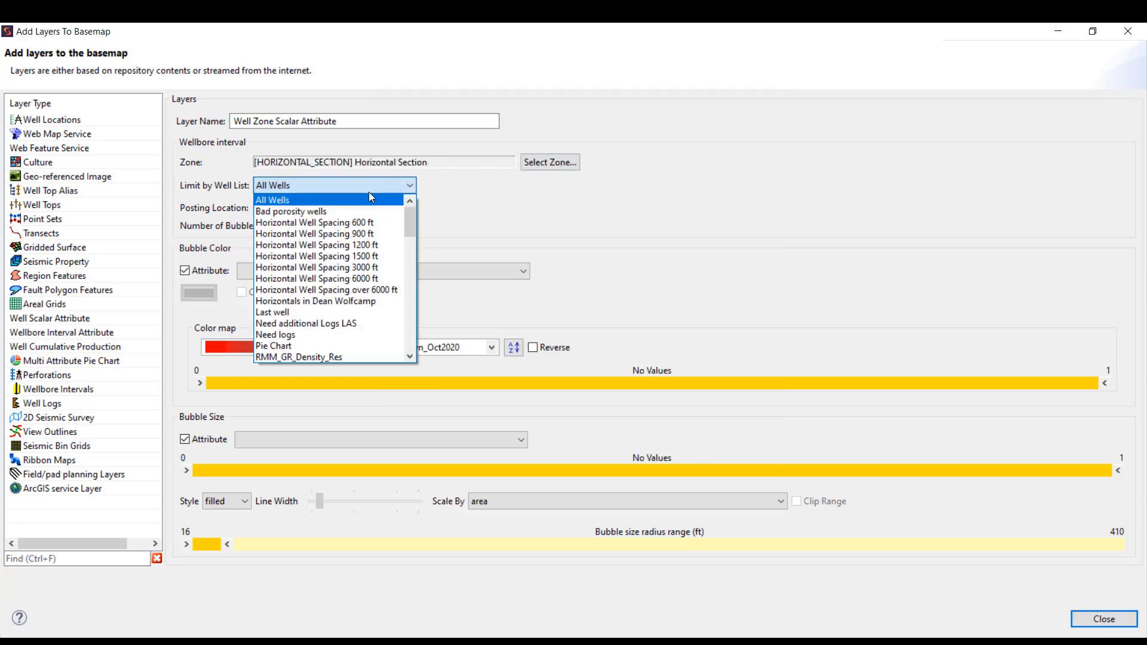
{"action": "left_click", "coordinate": [344, 301]}
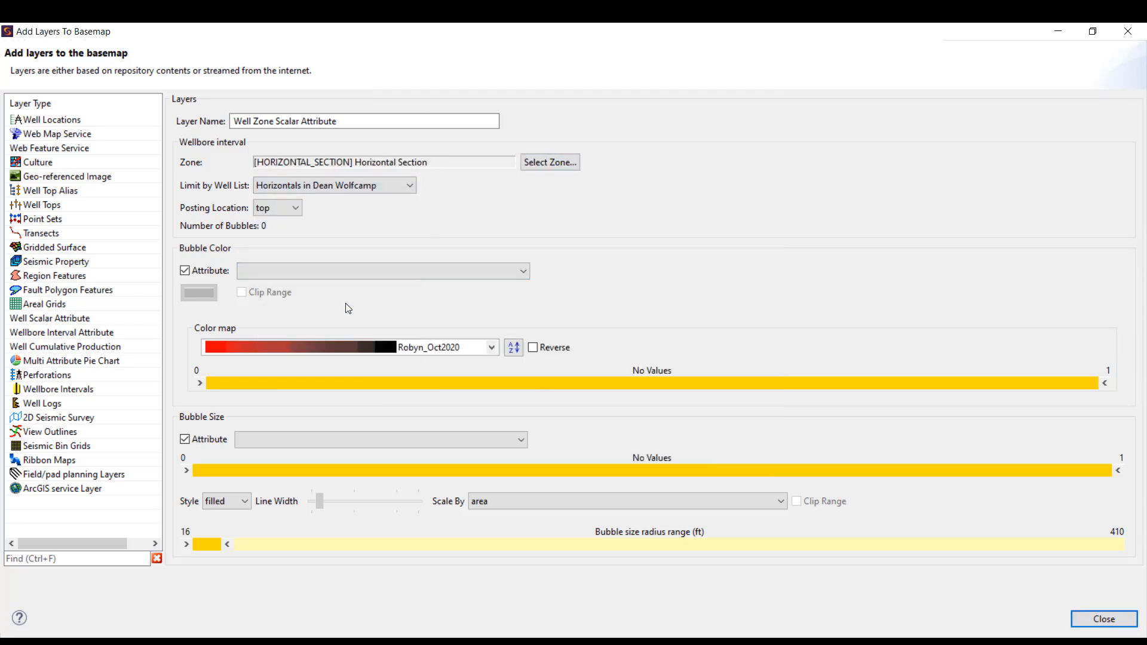
Color the interval bubbles by (Interval) [Cum Oil] Cum 06 mo Oil Cokrige Porosity with the APE_Yellow_green color map.
{"action": "left_click", "coordinate": [343, 274]}
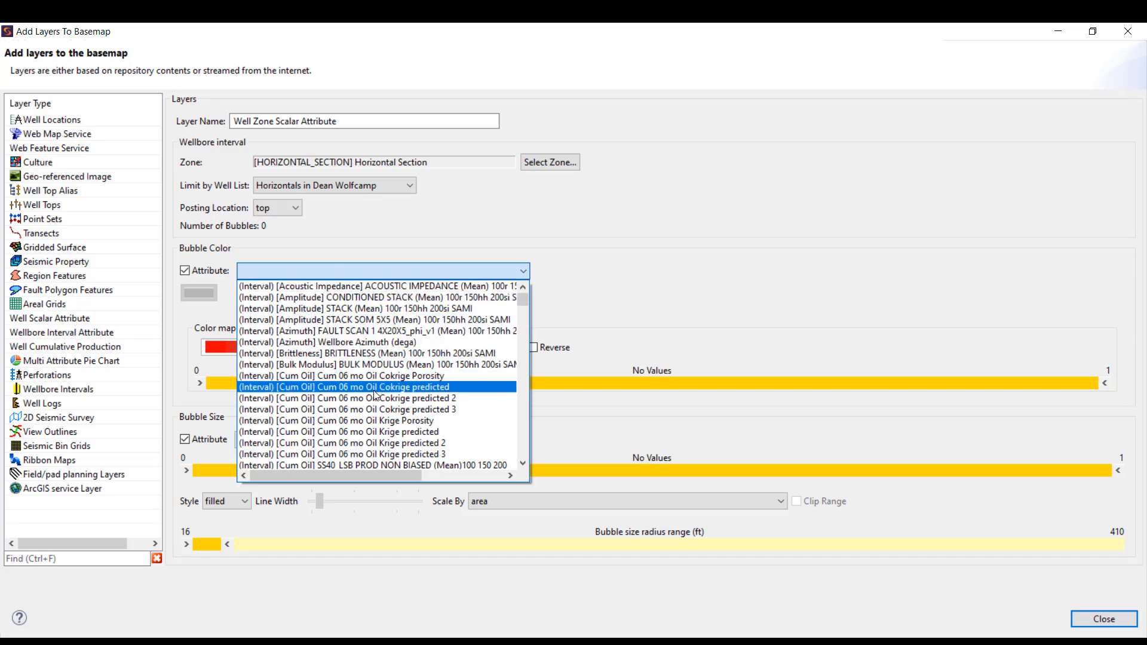
{"action": "left_click", "coordinate": [372, 378]}
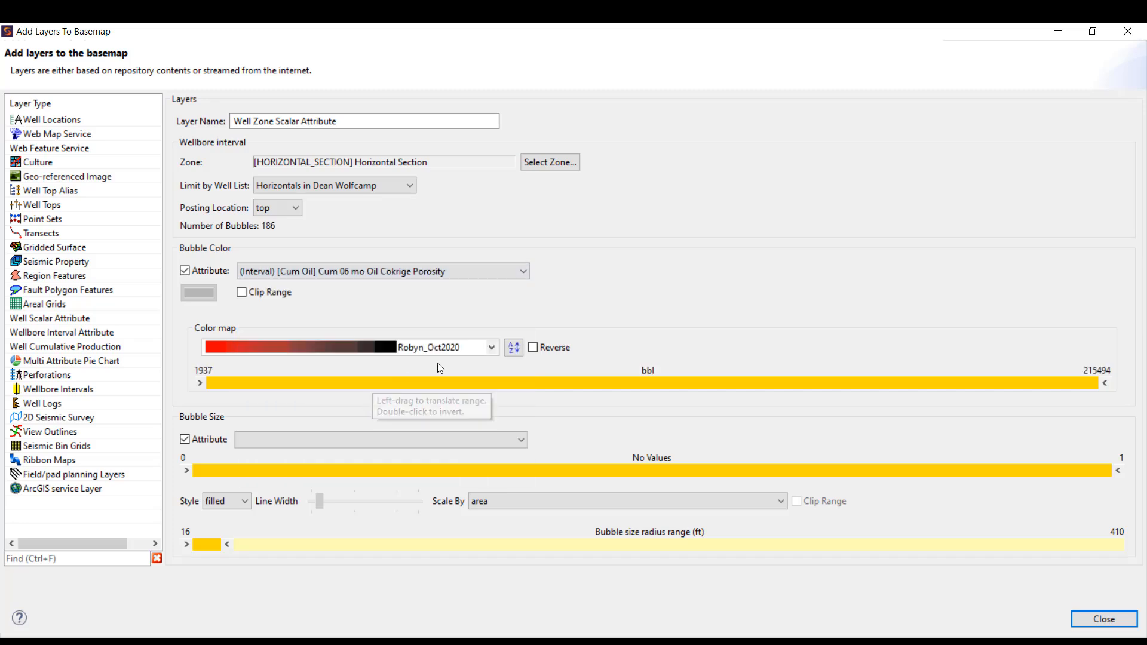
{"action": "left_click", "coordinate": [442, 347]}
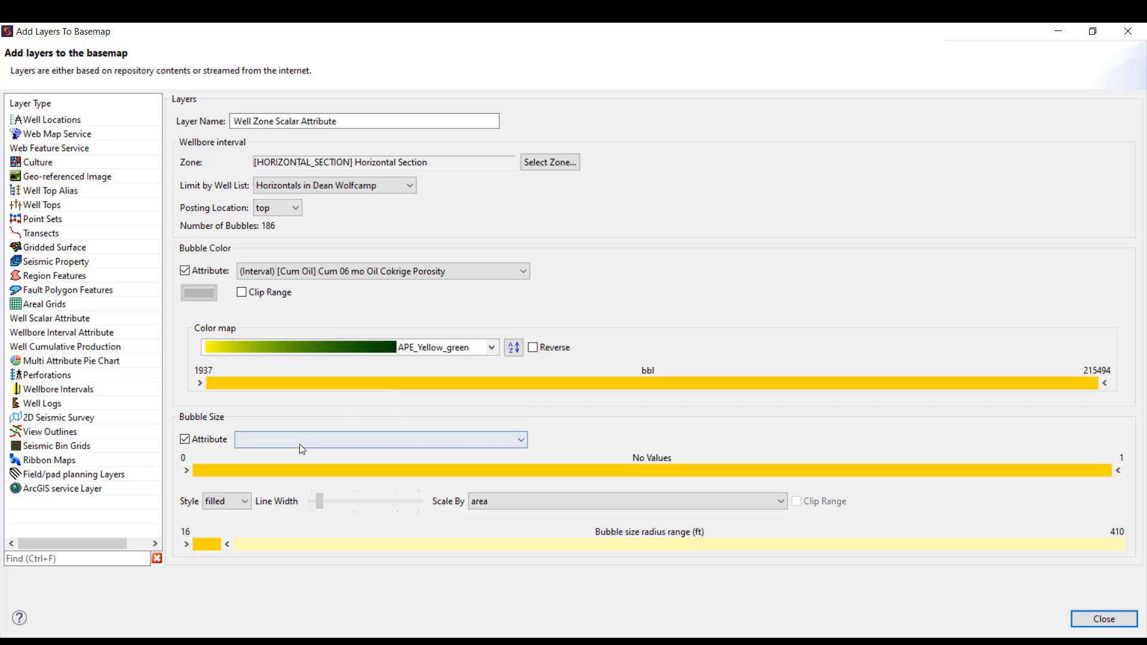
Size the interval bubbles by Cum 06 mo Oil Cokrige Porosity with a radius range of about 246–564 ft.
{"action": "left_click", "coordinate": [327, 446]}
{"action": "left_click", "coordinate": [364, 544]}
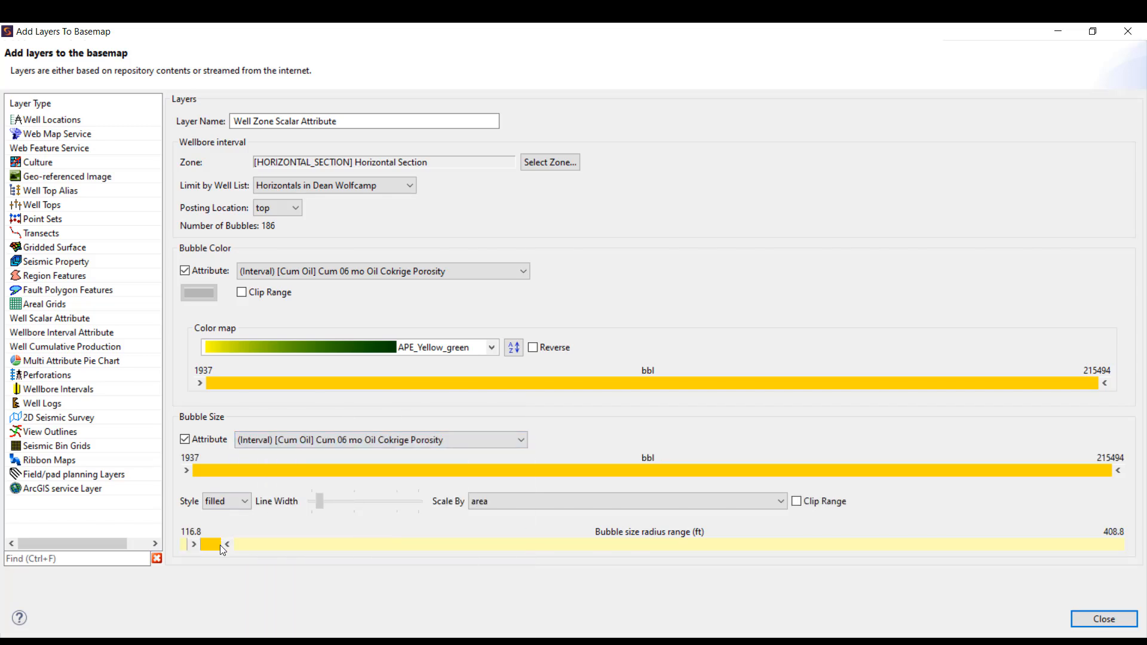
{"action": "left_click_drag", "start_coordinate": [198, 540], "coordinate": [213, 541]}
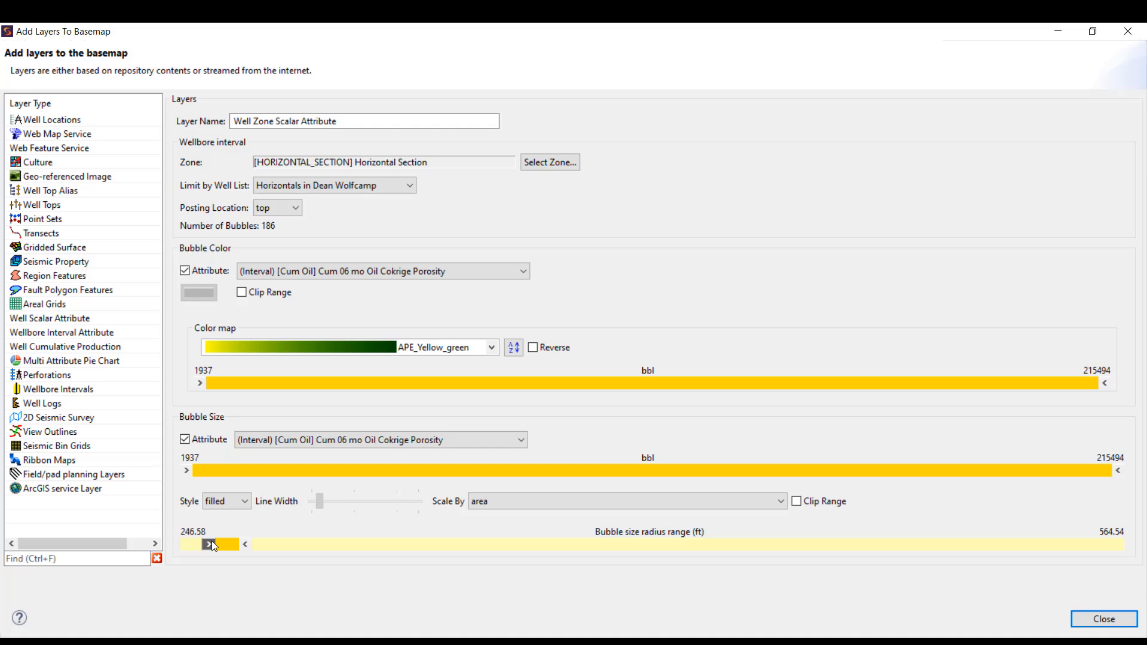
{"action": "left_click", "coordinate": [1103, 619]}
Hide the Total Cum Gas layer and show the Horizontals in Dean Wolfcamp wells on the basemap.
{"action": "left_click", "coordinate": [384, 214]}
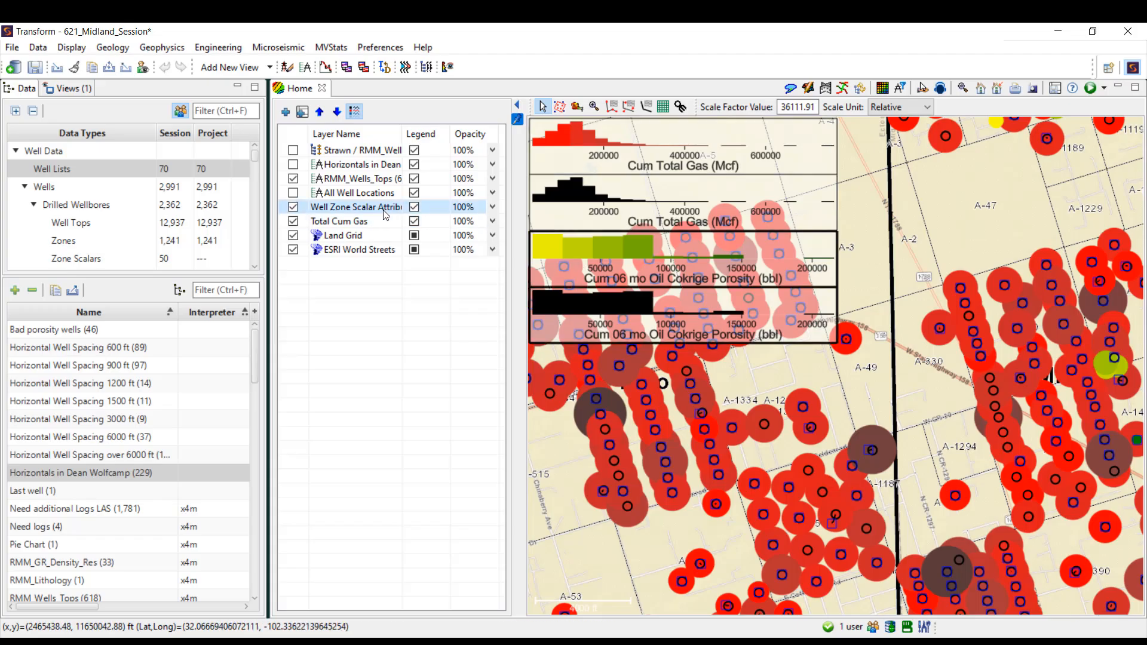
{"action": "left_click", "coordinate": [293, 221]}
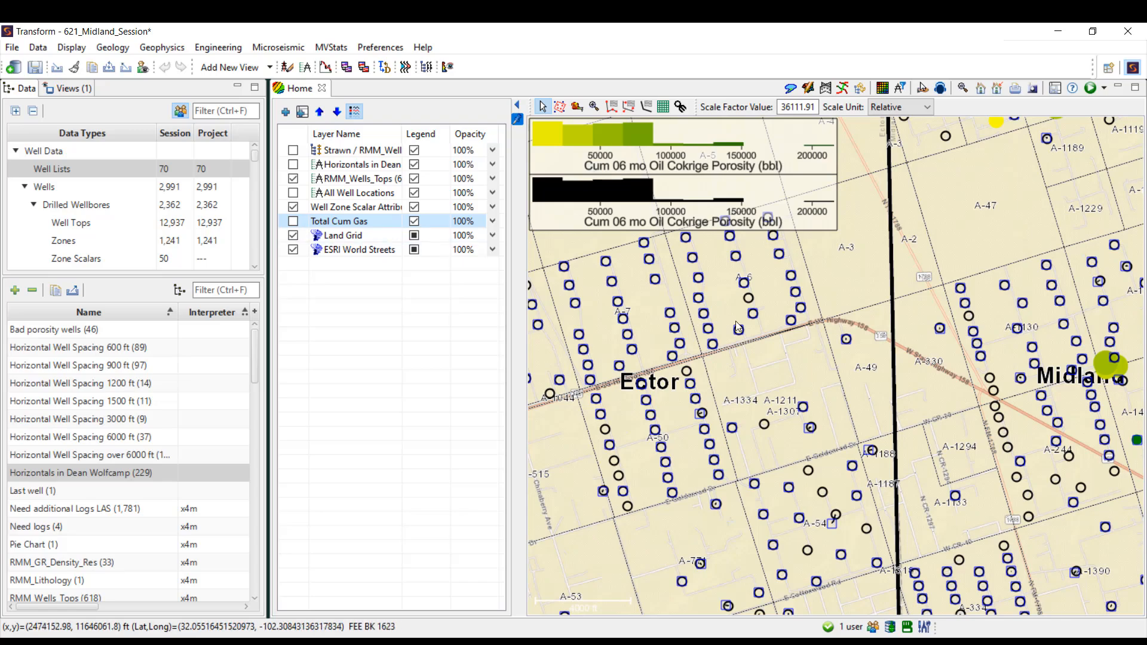
{"action": "scroll", "coordinate": [738, 326], "scroll_direction": "down", "scroll_amount": 1}
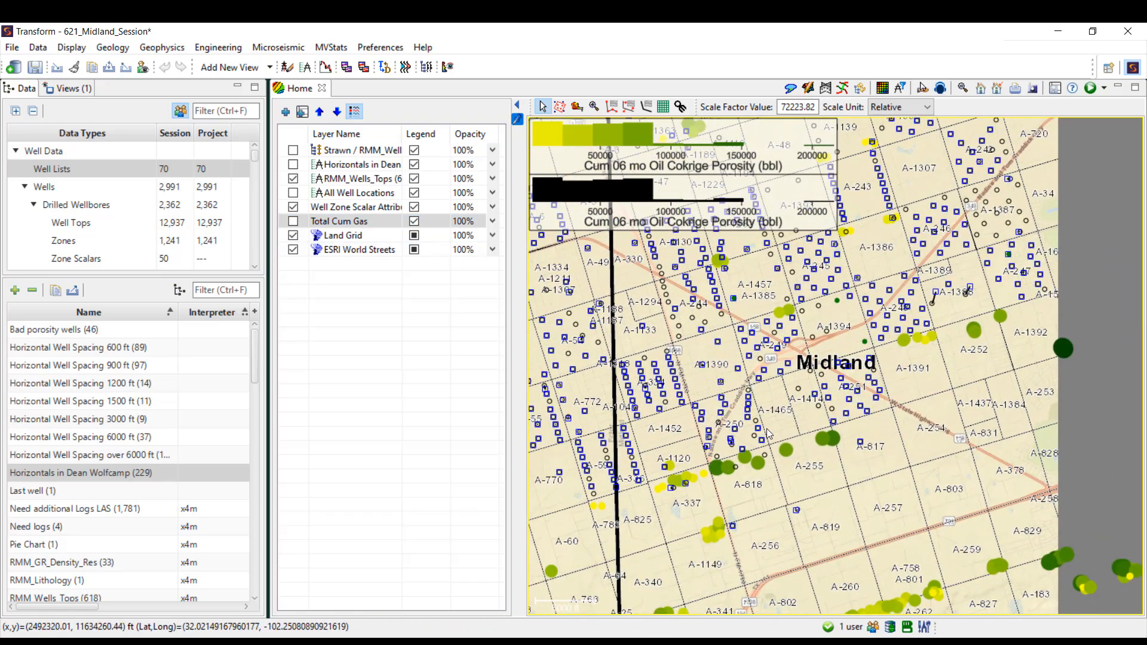
{"action": "scroll", "coordinate": [769, 435], "scroll_direction": "up", "scroll_amount": 1}
{"action": "left_click", "coordinate": [292, 164]}
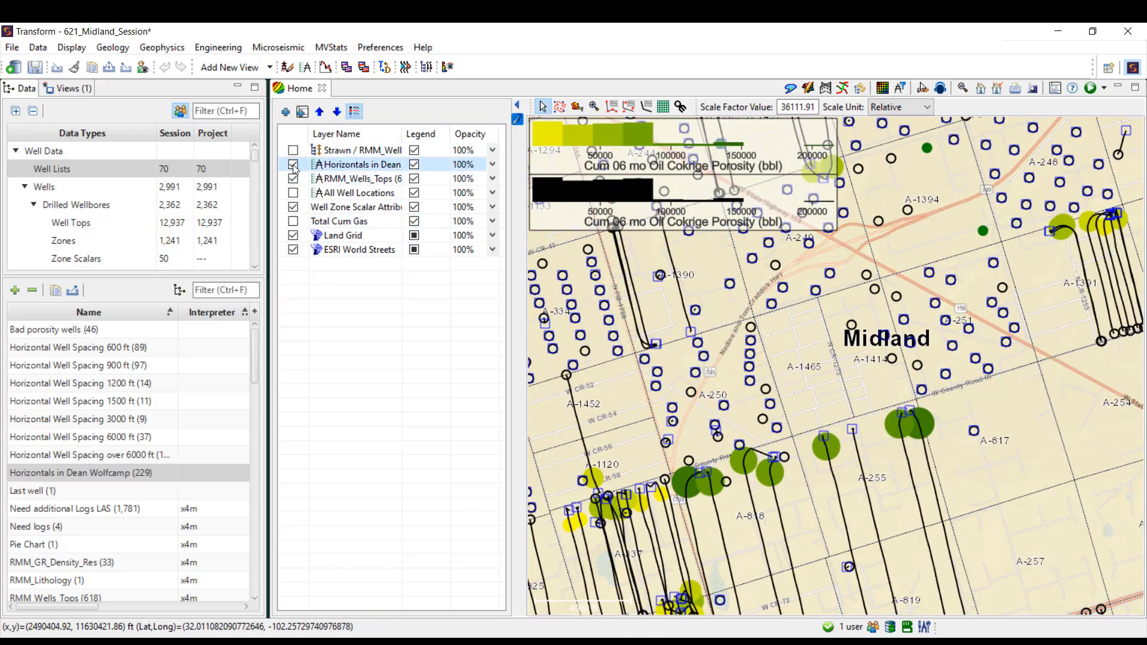
{"action": "left_click_drag", "start_coordinate": [789, 412], "coordinate": [896, 255]}
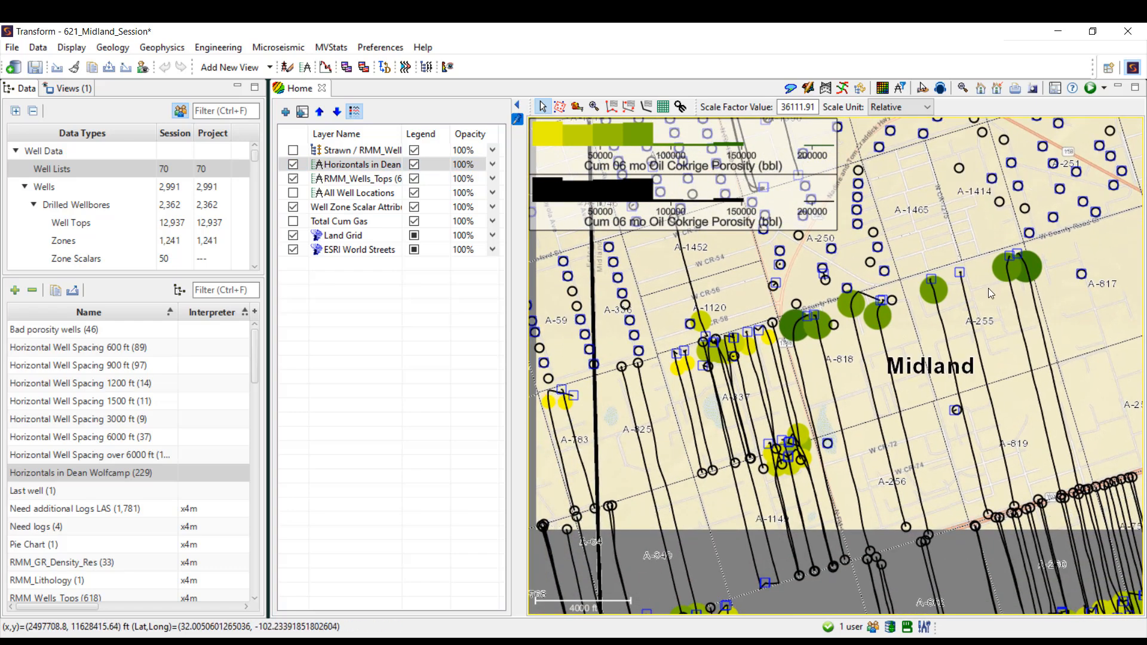
{"action": "scroll", "coordinate": [990, 292], "scroll_direction": "up", "scroll_amount": 1}
Rename the Well Zone Scalar Attribute layer as Hrz_6month Oil in its style settings.
{"action": "left_click", "coordinate": [357, 207]}
{"action": "right_click", "coordinate": [355, 212]}
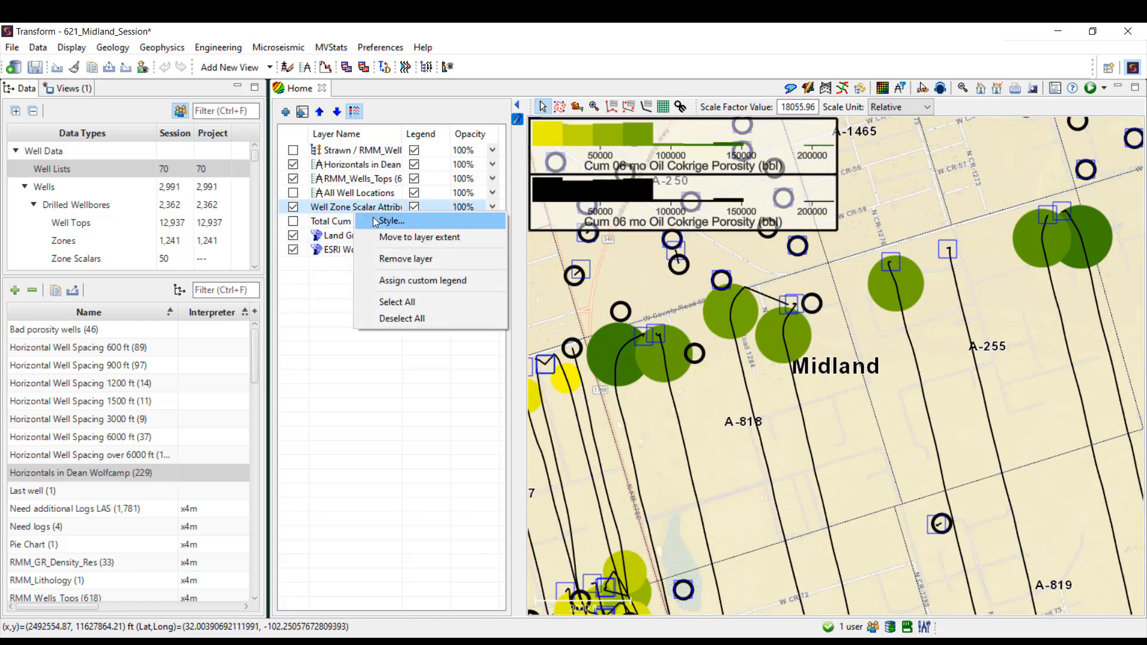
{"action": "left_click", "coordinate": [390, 221]}
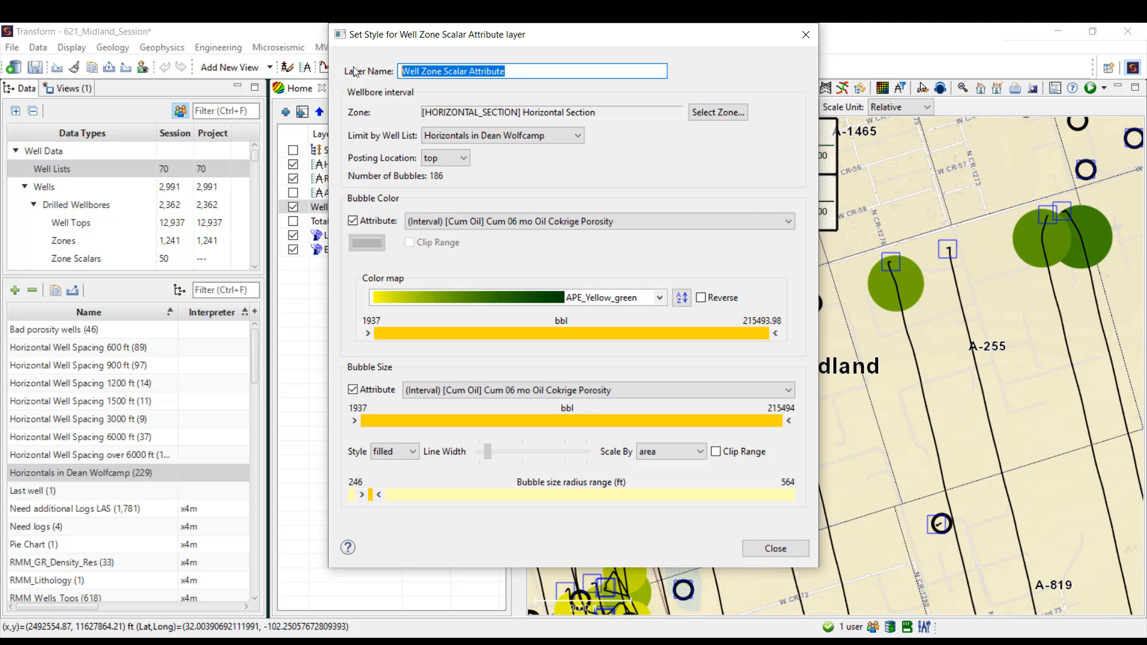
{"action": "type", "text": "Hrz_"}
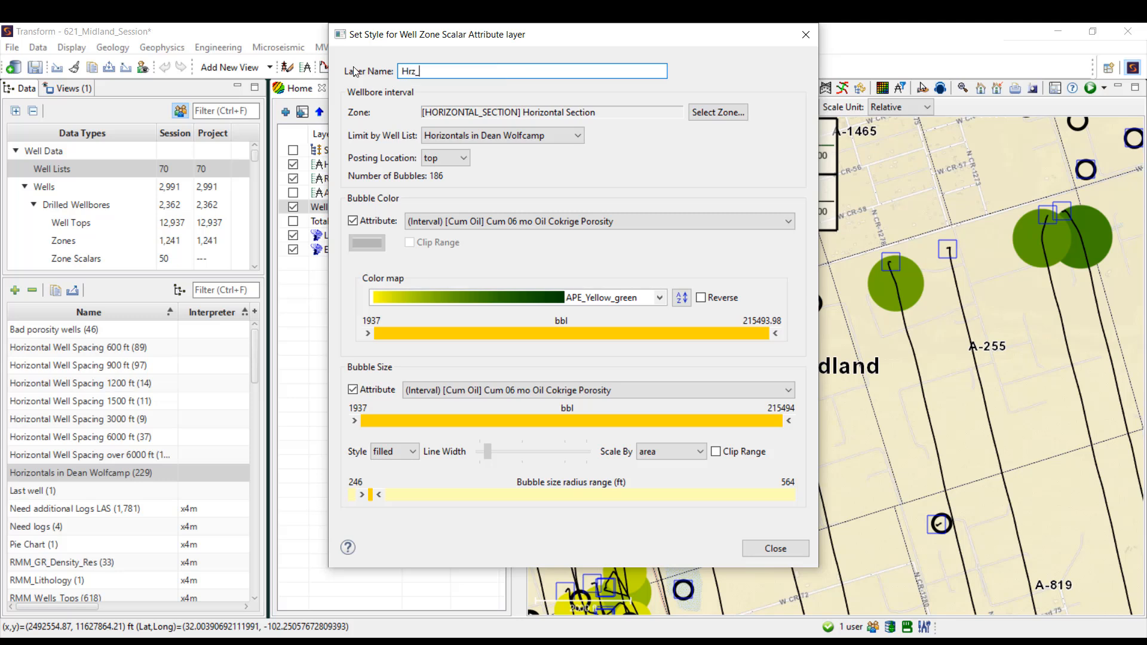
{"action": "type", "text": "6month Oil"}
{"action": "left_click", "coordinate": [775, 549]}
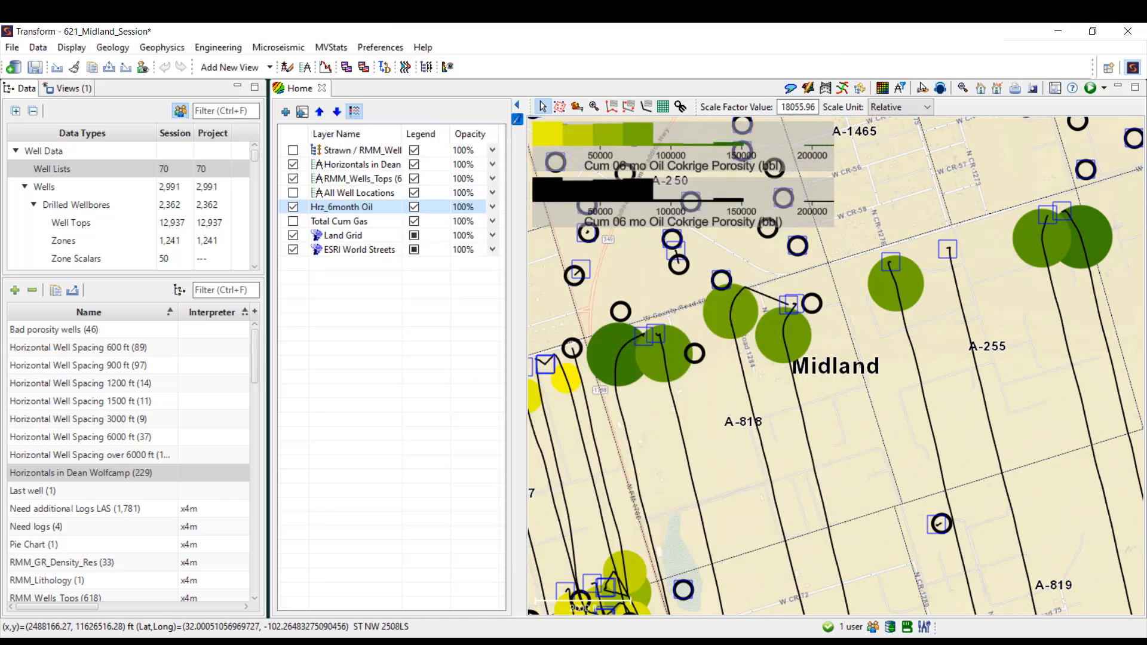
{"action": "right_click", "coordinate": [351, 214]}
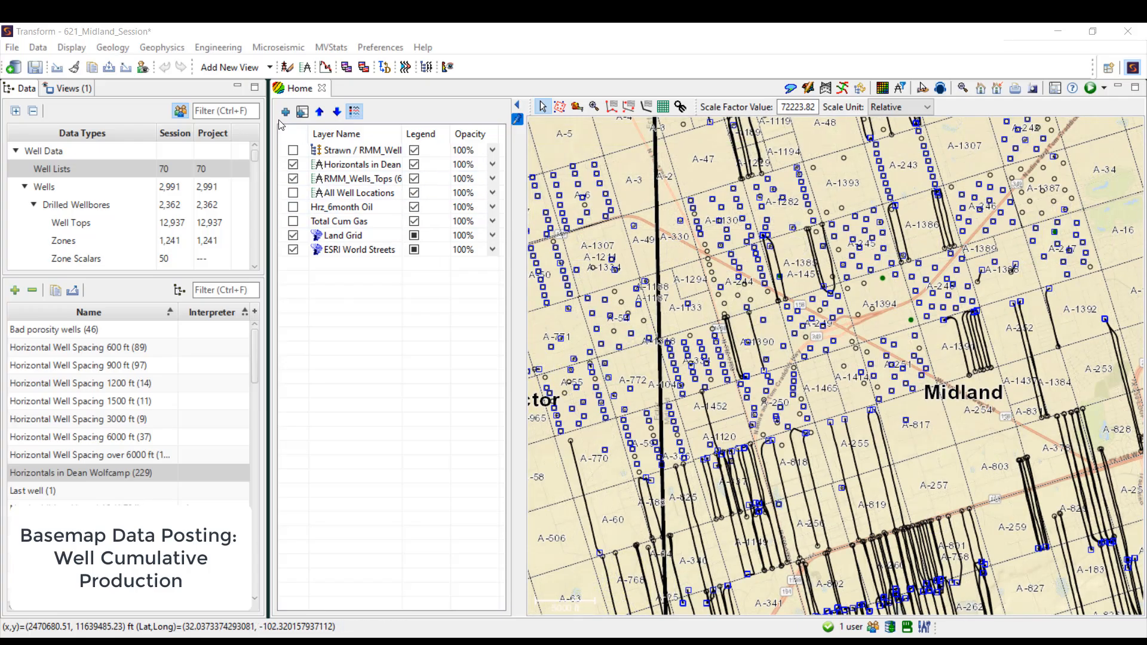
Add a Well Cumulative Production layer to the basemap.
{"action": "left_click", "coordinate": [285, 114]}
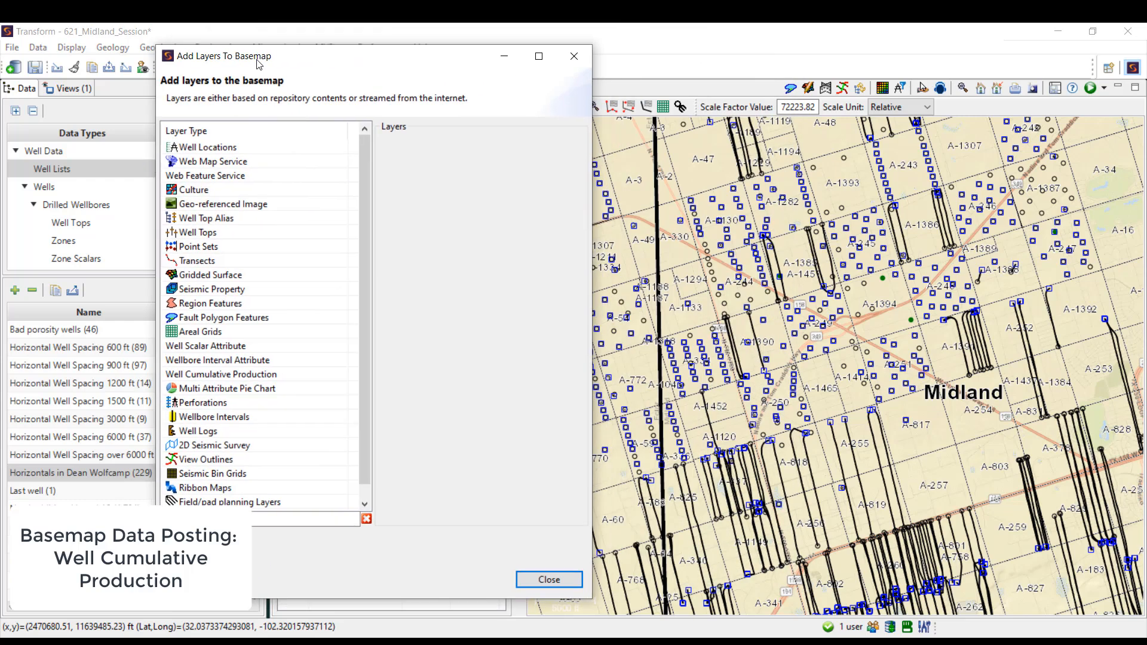
{"action": "left_click_drag", "start_coordinate": [258, 64], "coordinate": [167, 66]}
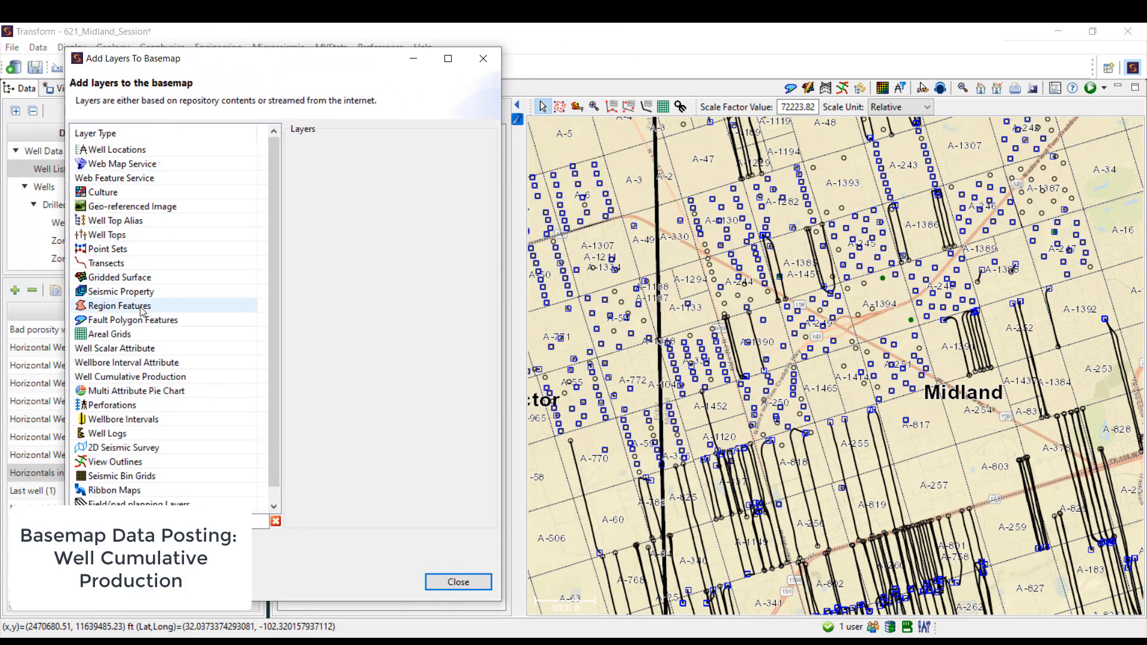
{"action": "left_click", "coordinate": [164, 377]}
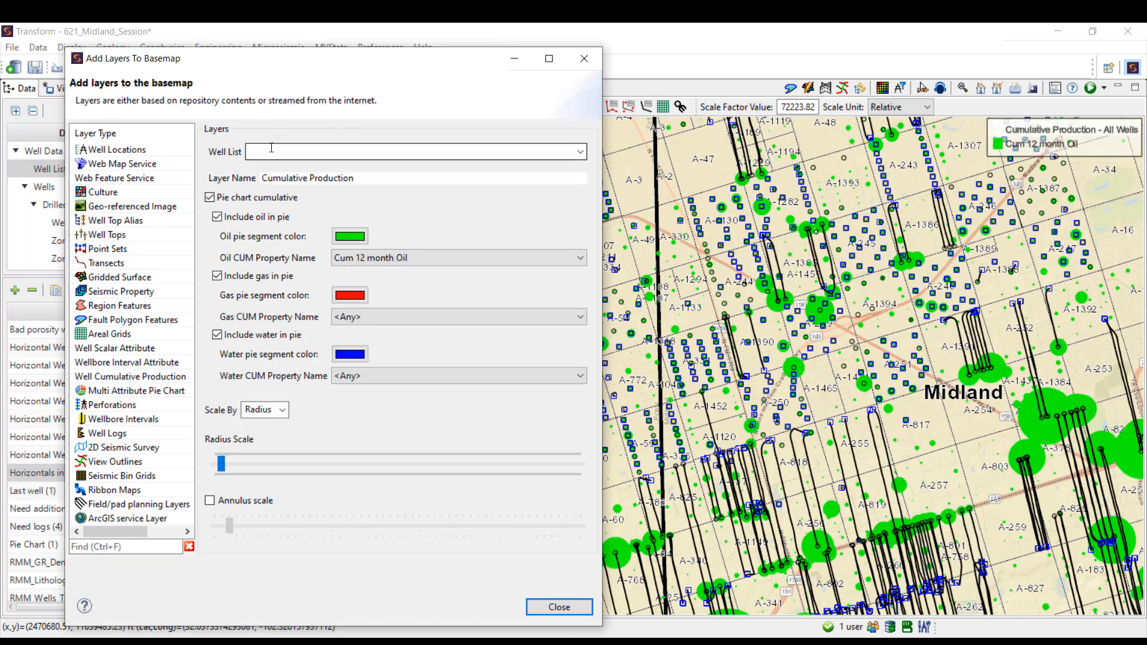
Use the RMM_Wells_Tops well list for the cumulative production layer and keep green as the oil pie segment colour.
{"action": "left_click", "coordinate": [574, 157]}
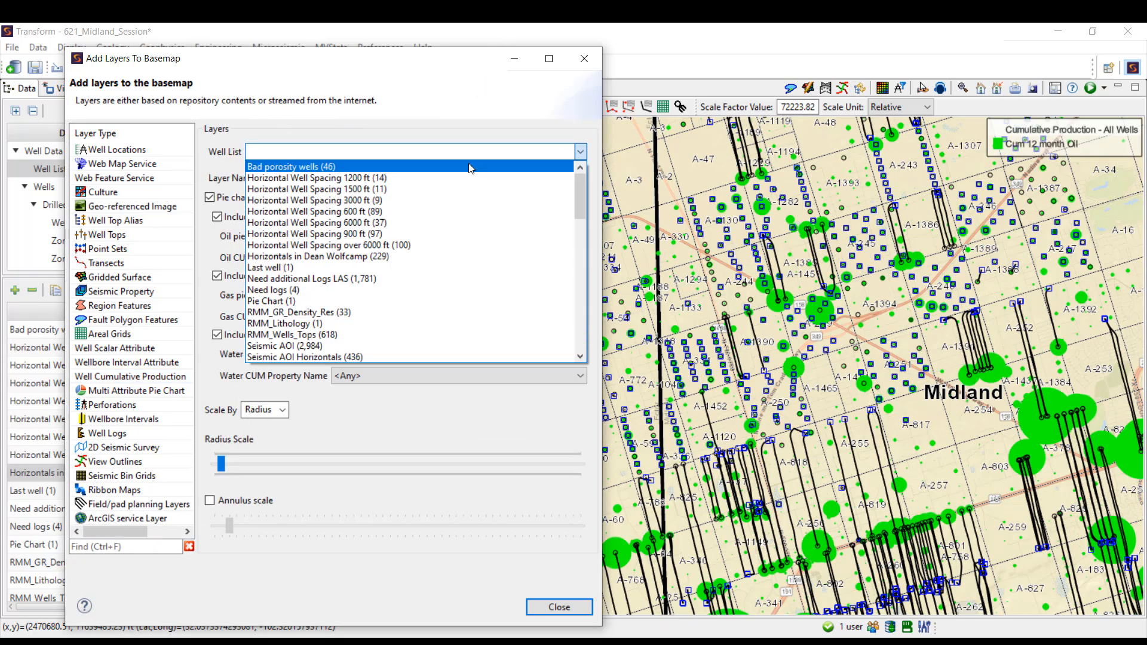
{"action": "scroll", "coordinate": [351, 270], "scroll_direction": "down", "scroll_amount": 1}
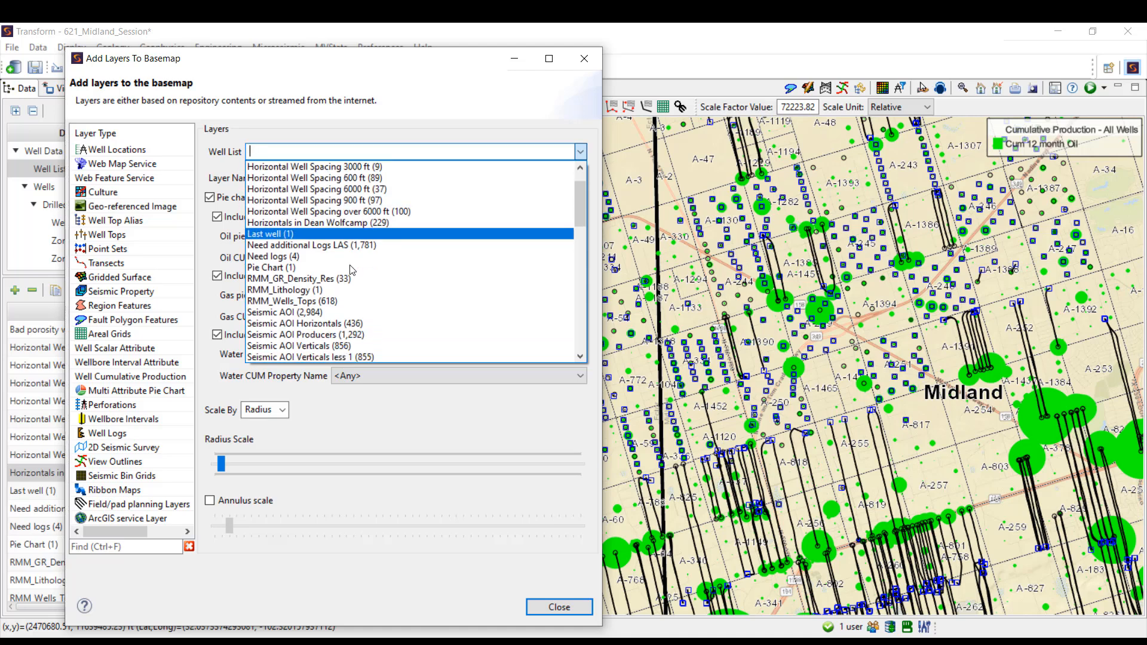
{"action": "left_click", "coordinate": [342, 301]}
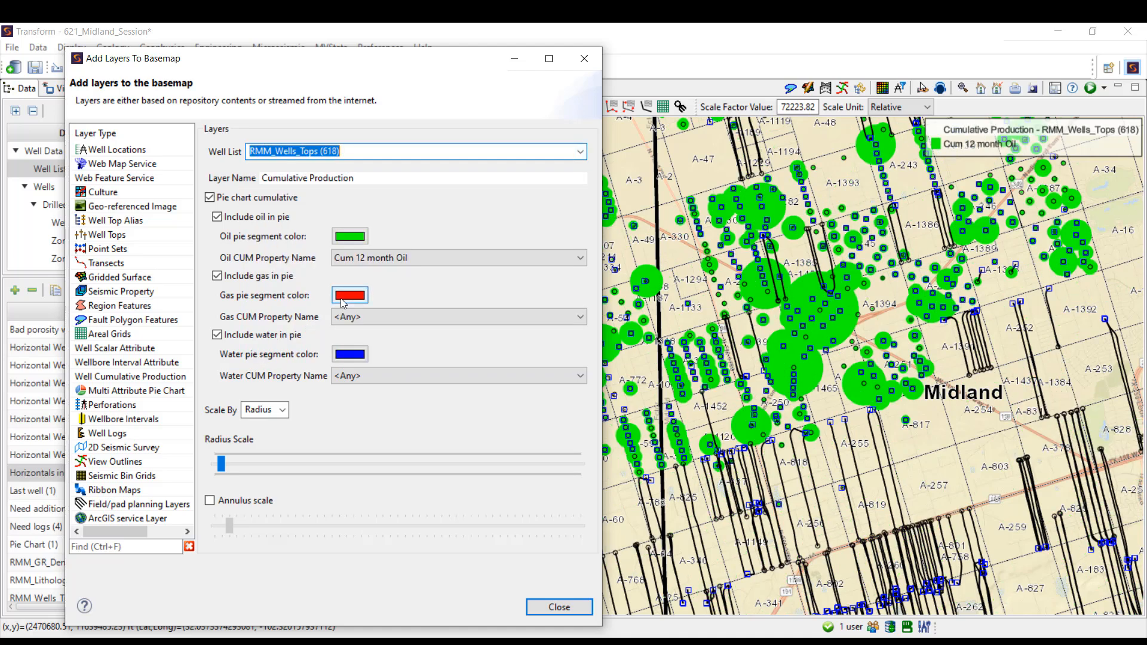
{"action": "left_click", "coordinate": [348, 237]}
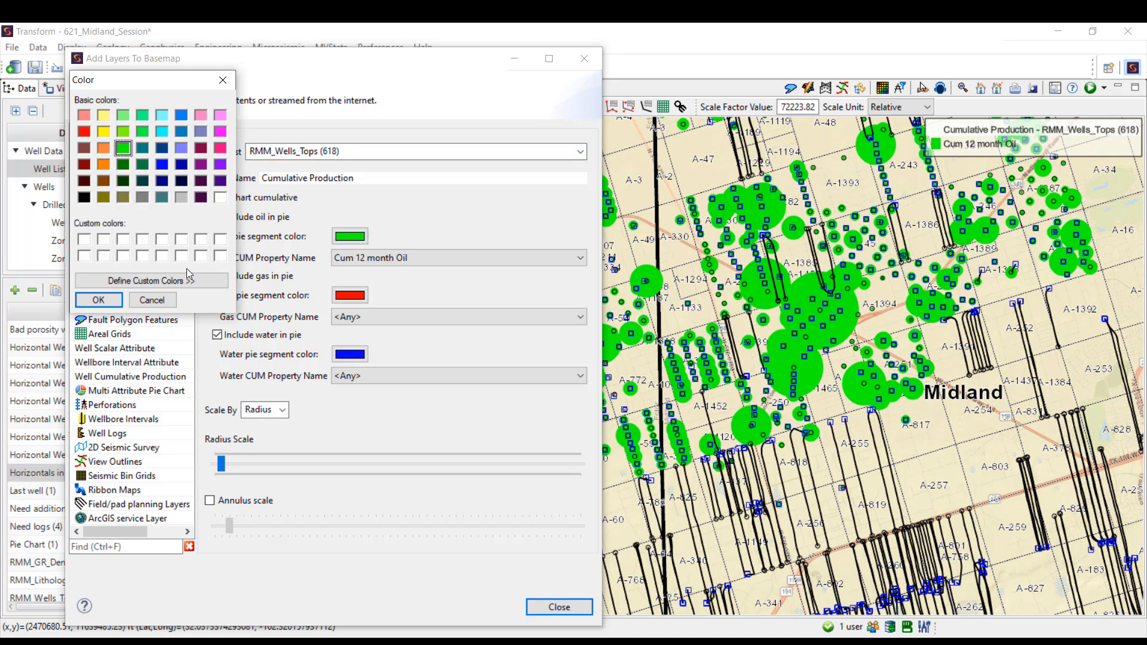
{"action": "left_click", "coordinate": [99, 300]}
Set the pie's oil, gas and water properties to Cum 03 month Oil, Cum 03 month Gas and Cum 03 month Water.
{"action": "left_click", "coordinate": [387, 257]}
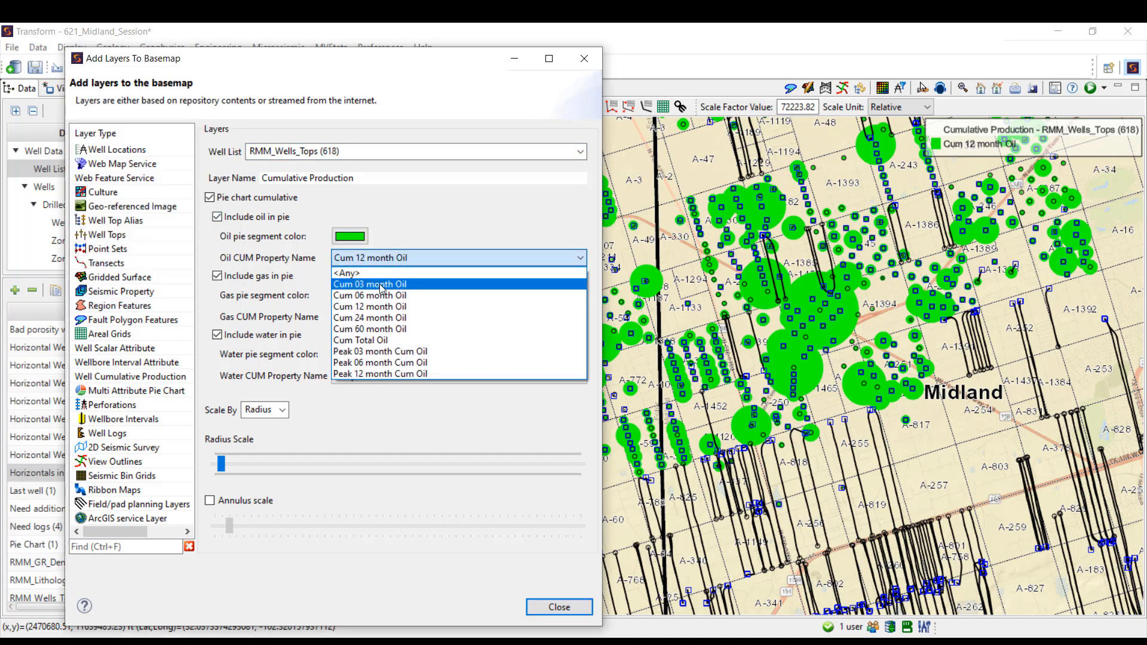
{"action": "left_click", "coordinate": [381, 287]}
{"action": "left_click", "coordinate": [382, 317]}
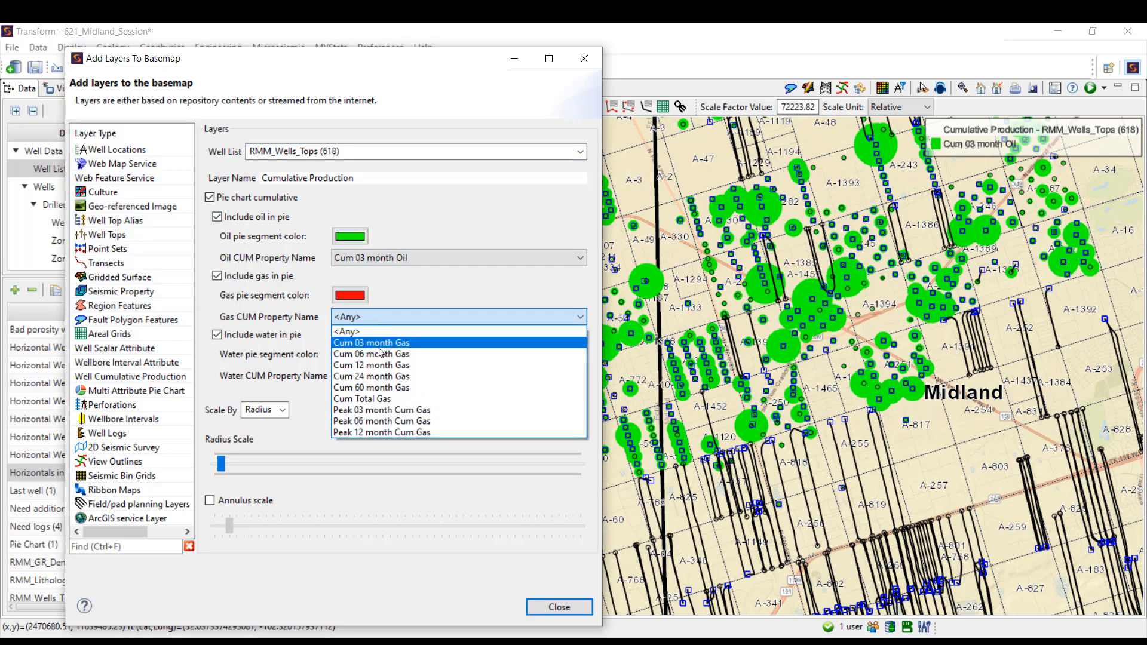
{"action": "left_click", "coordinate": [378, 344]}
{"action": "left_click", "coordinate": [378, 376]}
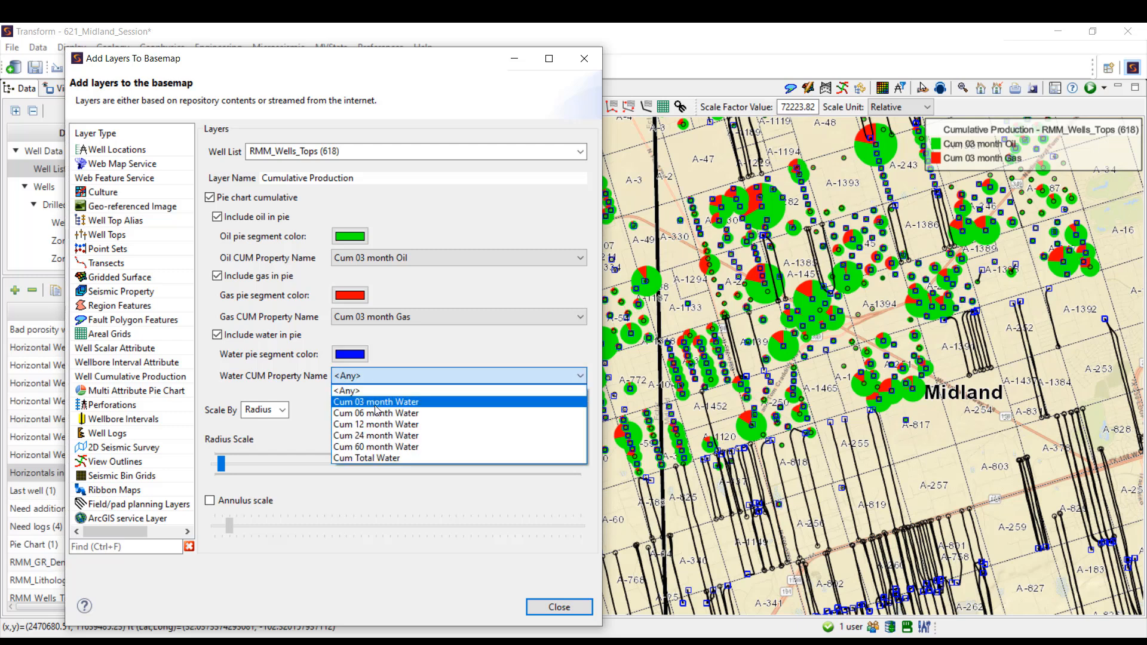
{"action": "left_click", "coordinate": [377, 402]}
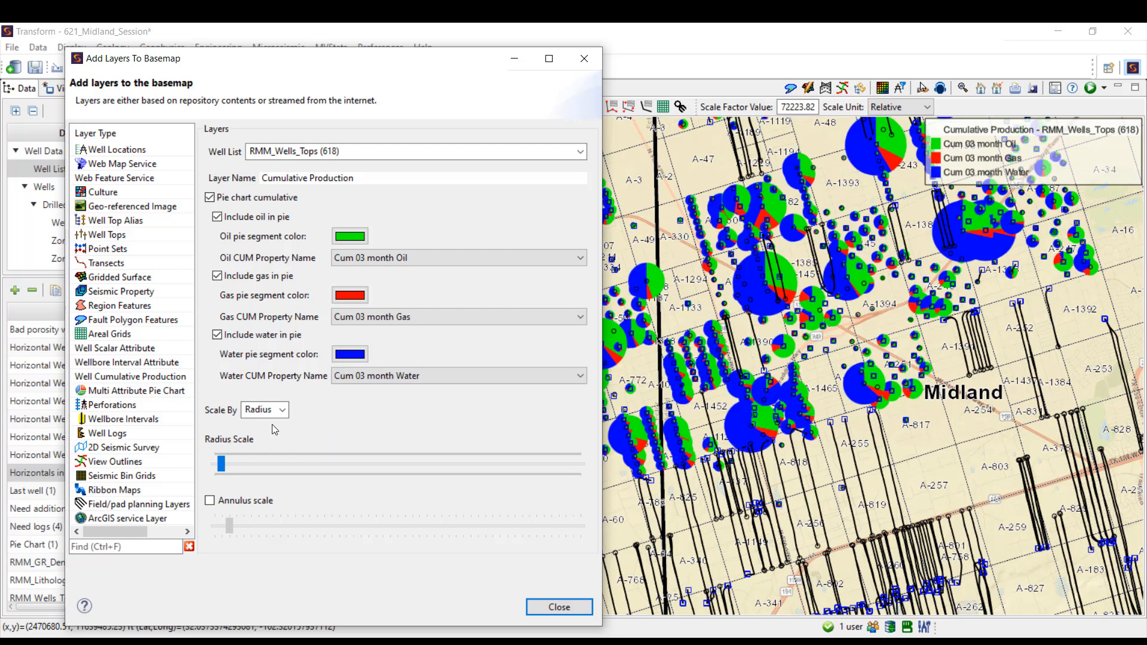
Slightly increase the pies' radius scale, keeping them scaled by Radius, and briefly preview the annulus display before finishing the layer.
{"action": "left_click", "coordinate": [280, 411]}
{"action": "left_click", "coordinate": [300, 417]}
{"action": "mouse_move", "coordinate": [221, 465]}
{"action": "left_mouse_down"}
{"action": "mouse_move", "coordinate": [251, 470]}
{"action": "mouse_move", "coordinate": [229, 469]}
{"action": "left_mouse_up"}
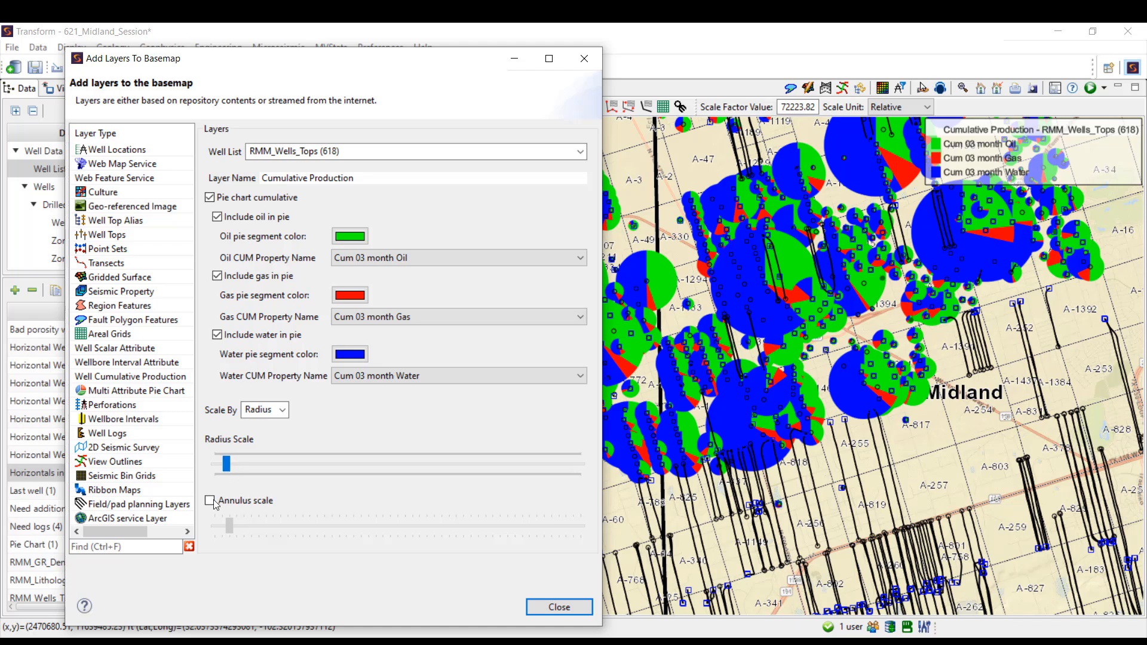
{"action": "left_click", "coordinate": [210, 501]}
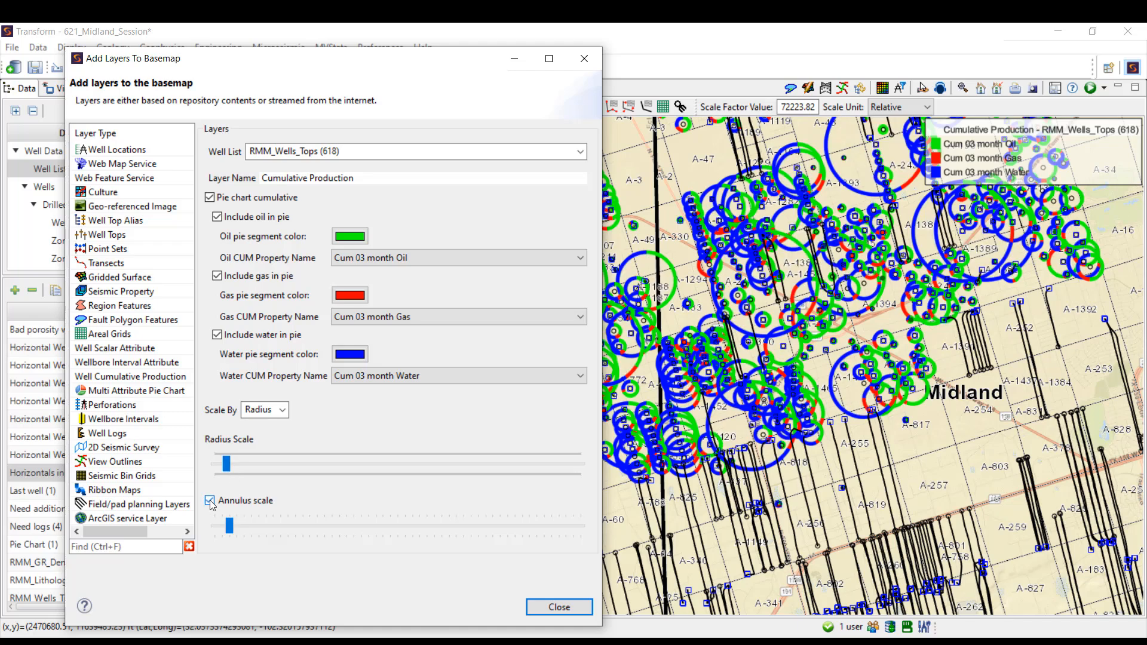
{"action": "left_click", "coordinate": [210, 501]}
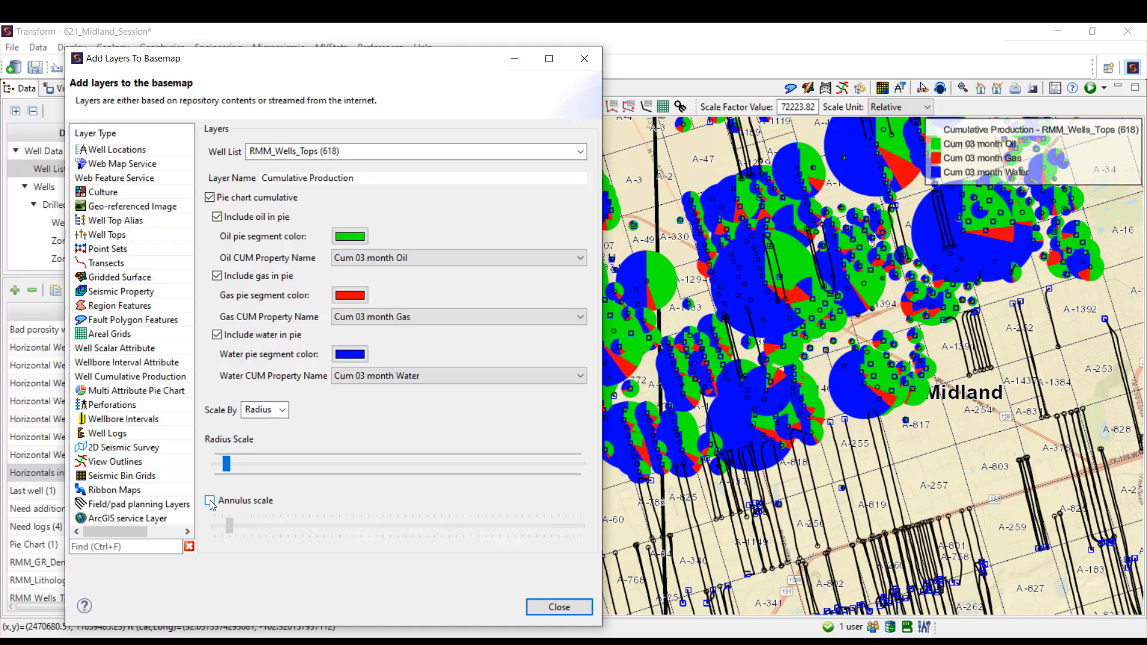
{"action": "left_click", "coordinate": [559, 607]}
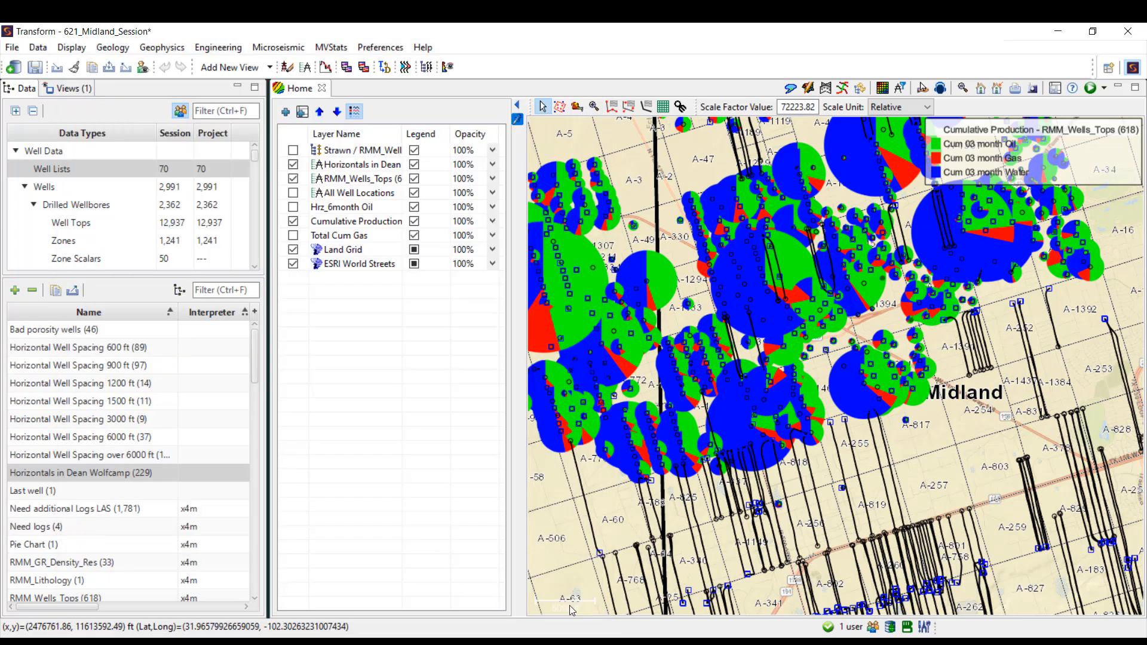
Rename the Cumulative Production layer as Cum 3mon Oil in its style settings and toggle its visibility off and back on.
{"action": "scroll", "coordinate": [640, 386], "scroll_direction": "down", "scroll_amount": 1}
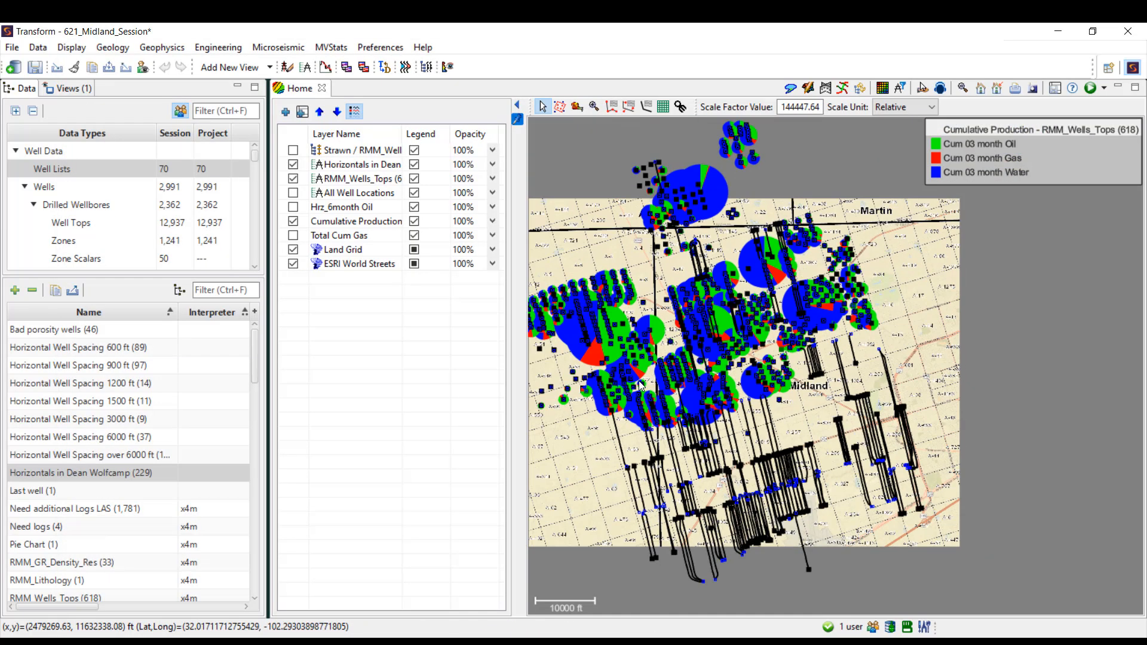
{"action": "scroll", "coordinate": [640, 385], "scroll_direction": "up", "scroll_amount": 1}
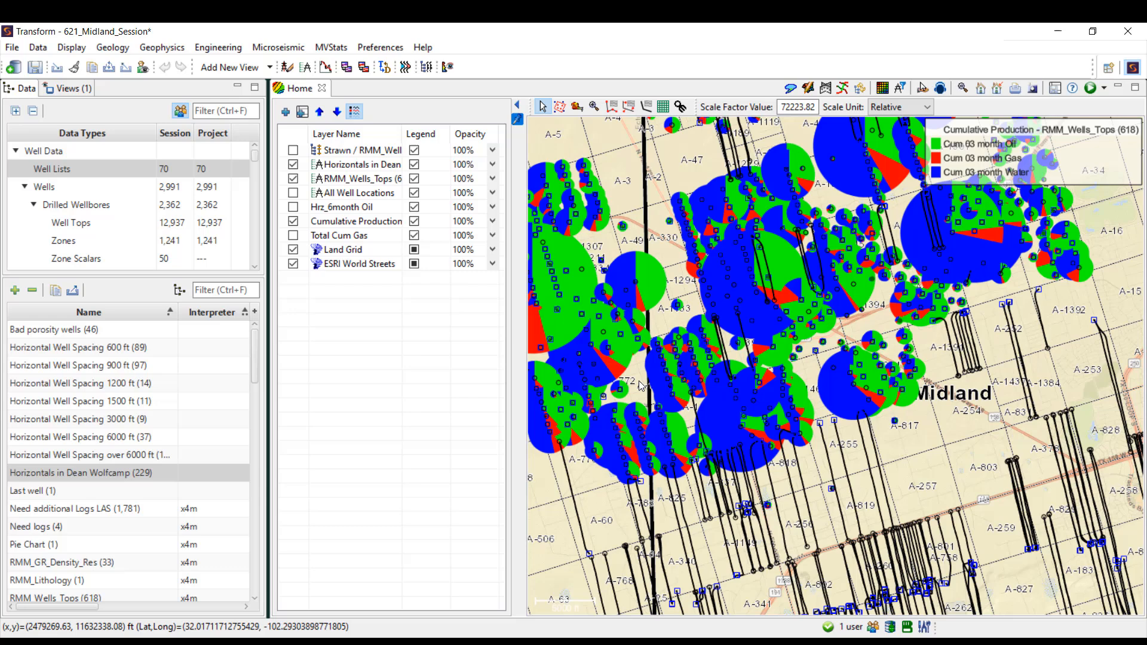
{"action": "right_click", "coordinate": [334, 231]}
{"action": "left_click", "coordinate": [346, 239]}
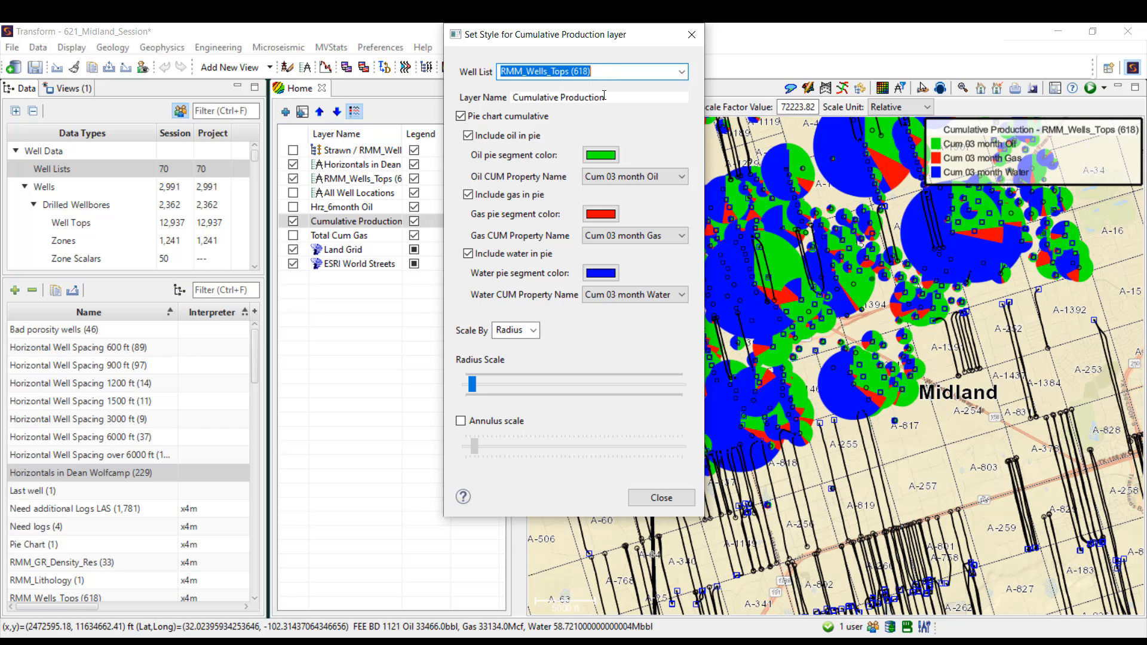
{"action": "left_click_drag", "start_coordinate": [604, 97], "coordinate": [450, 104]}
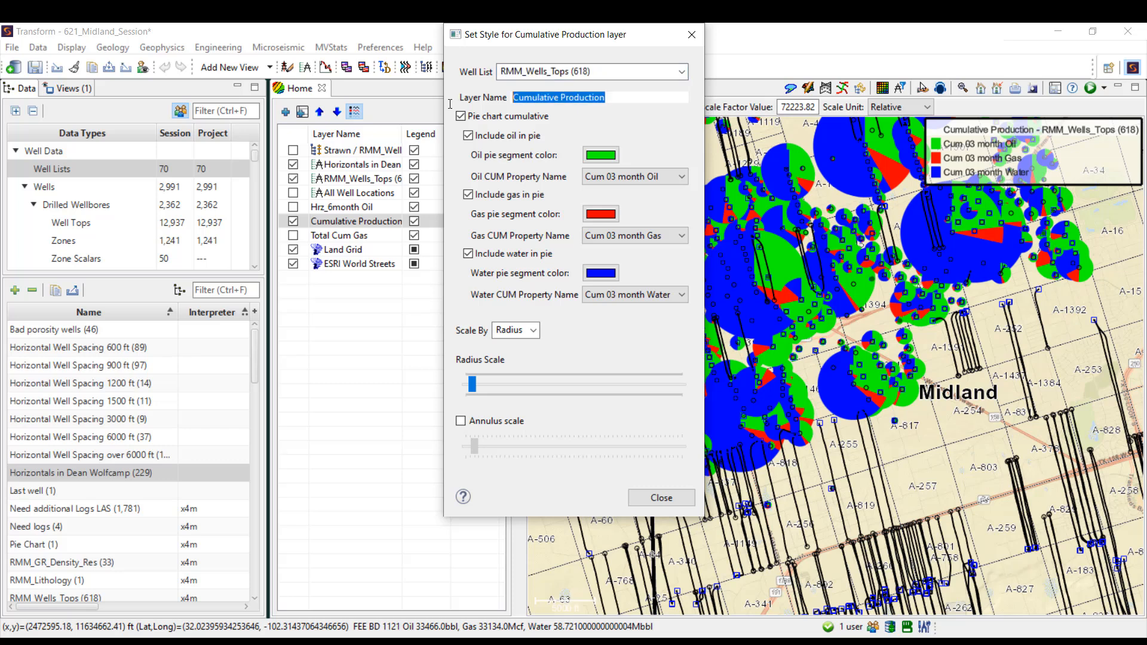
{"action": "type", "text": "Cum 3mon Oil"}
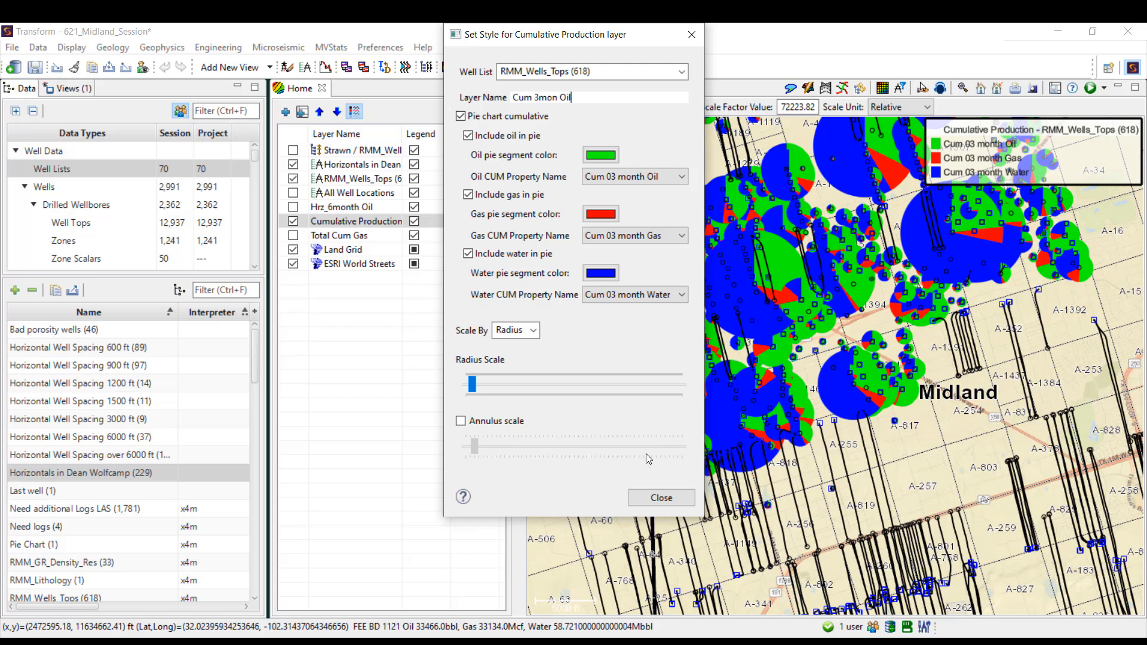
{"action": "left_click", "coordinate": [661, 497]}
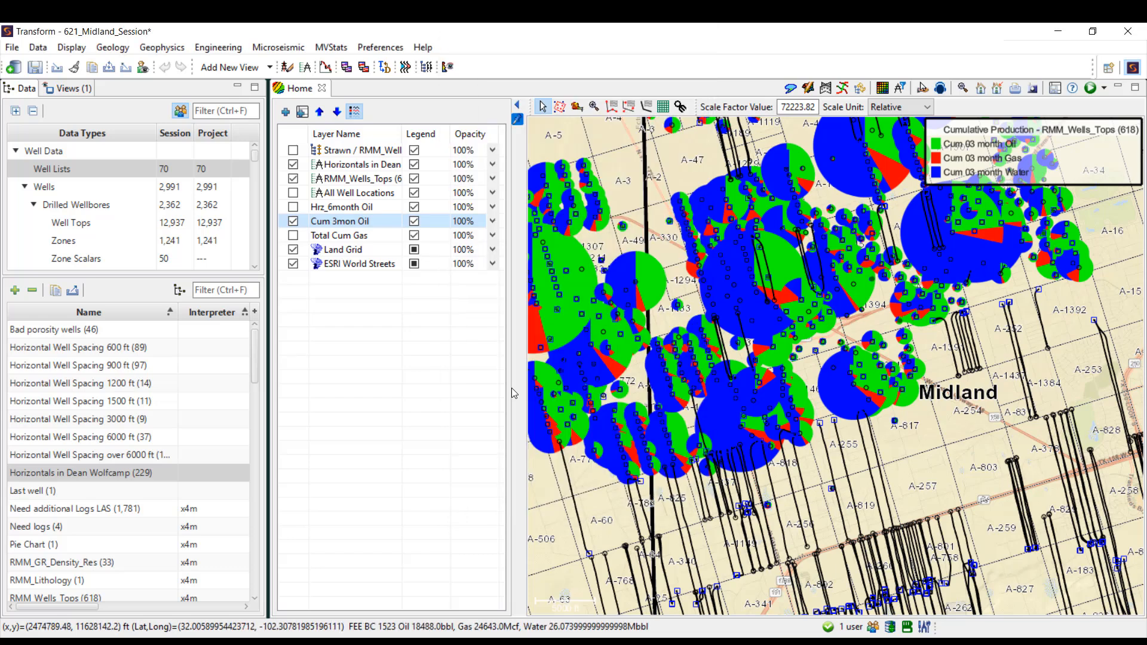
{"action": "left_click", "coordinate": [294, 223]}
{"action": "left_click", "coordinate": [294, 222]}
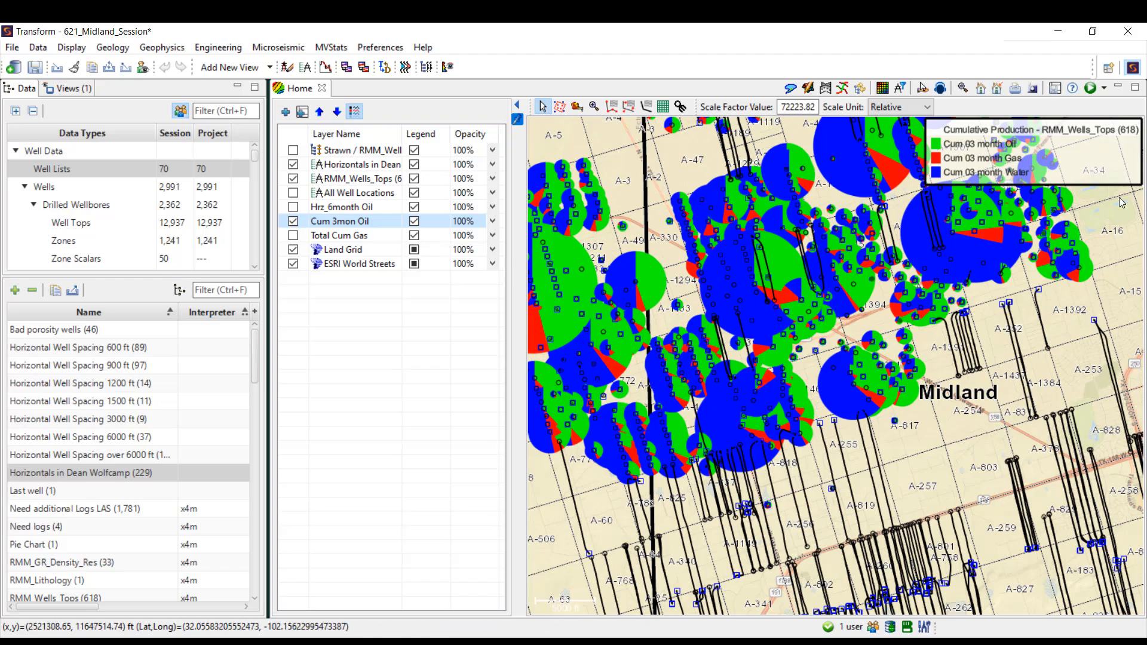